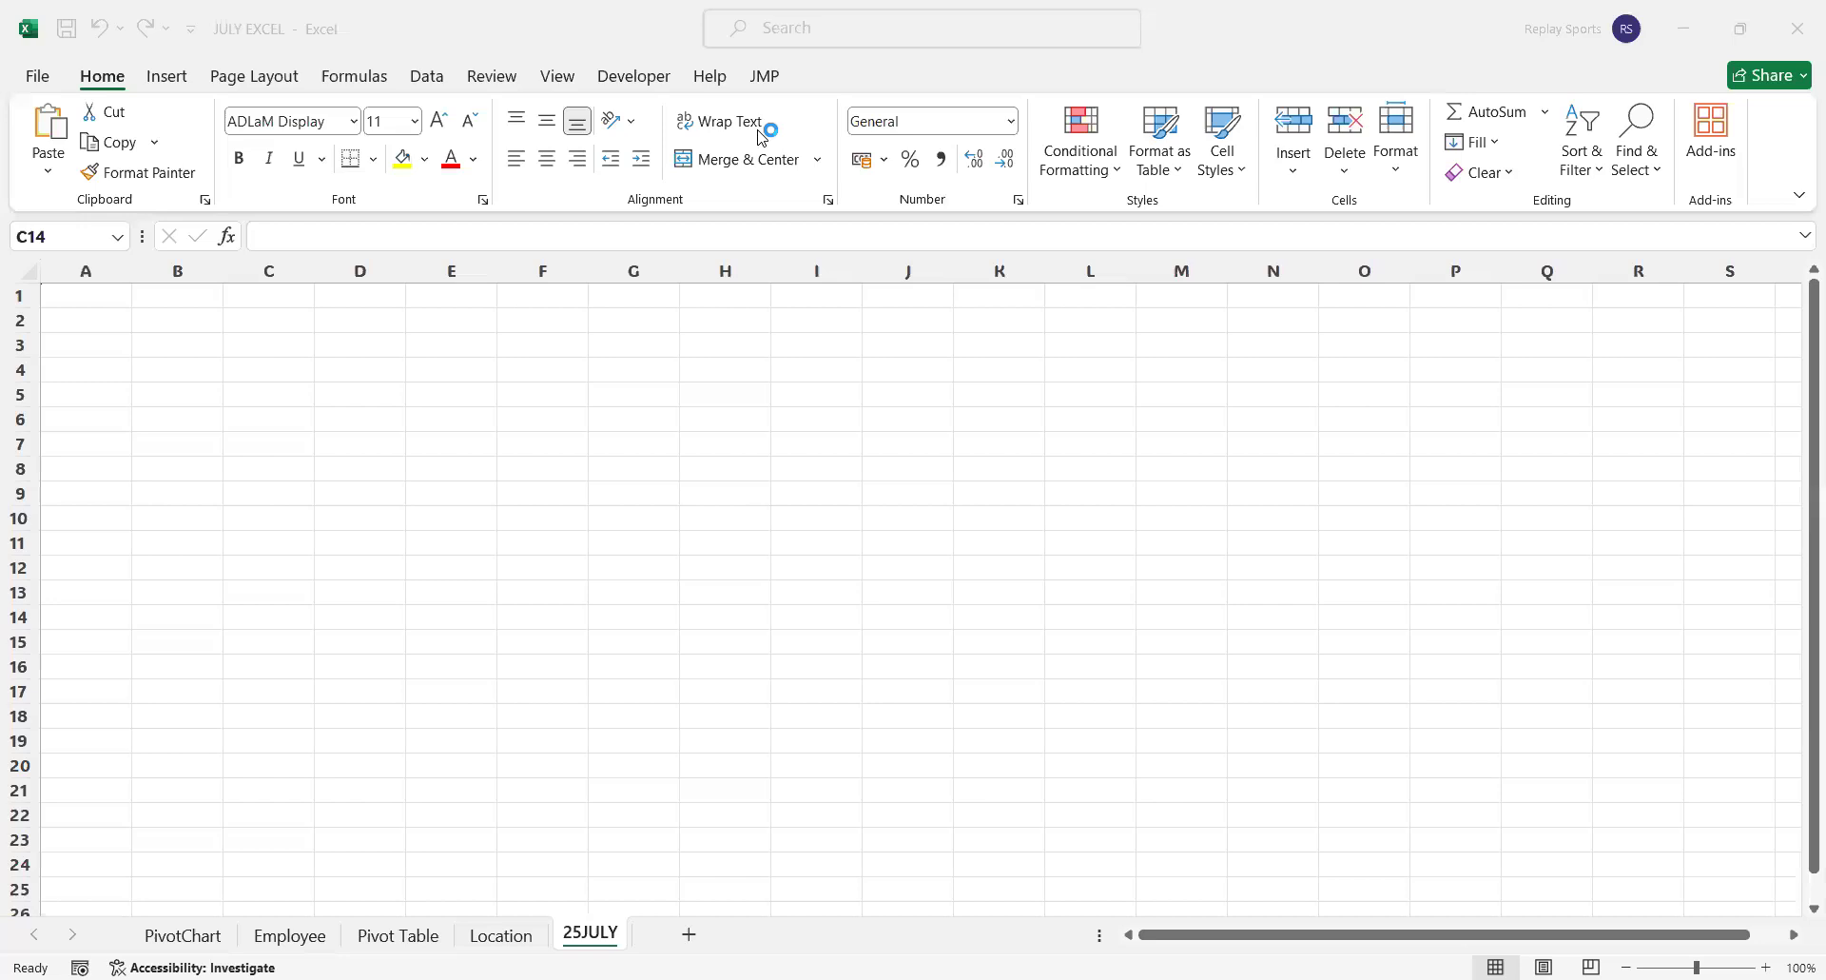
Enter the label Number with value 15 in A1:B1 and Quantity with value 68 in A2:B2
left_click(102, 289)
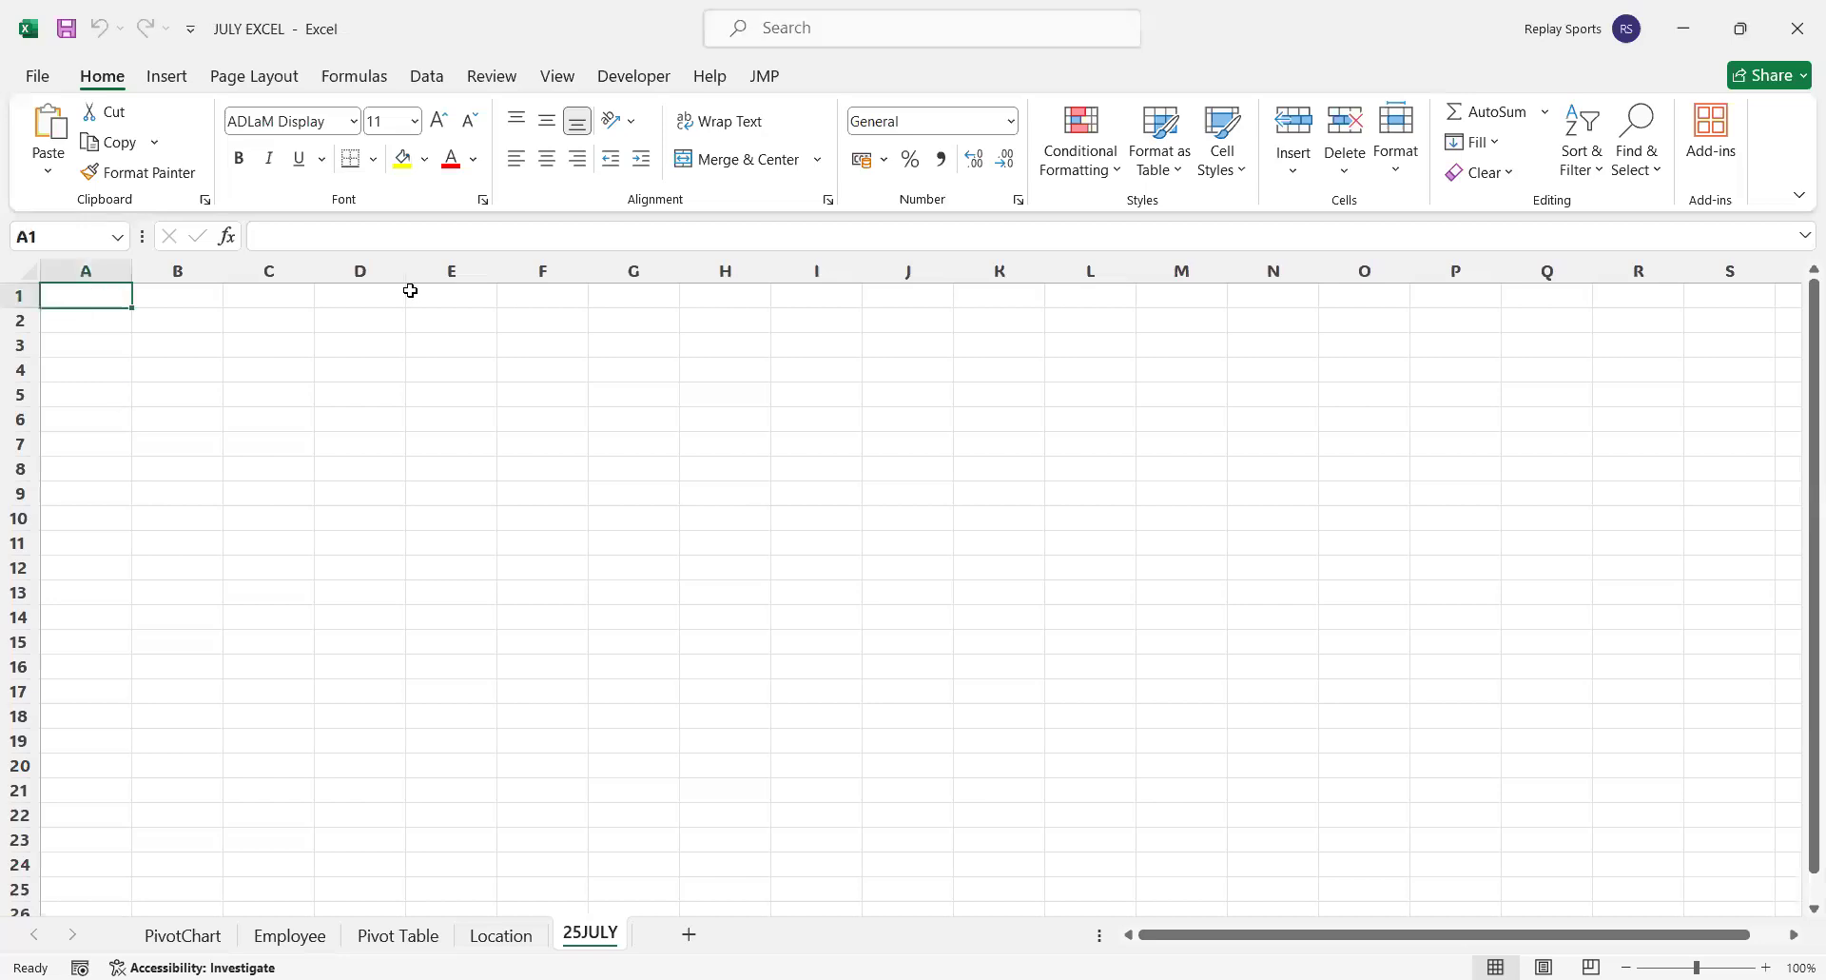
type("Nu")
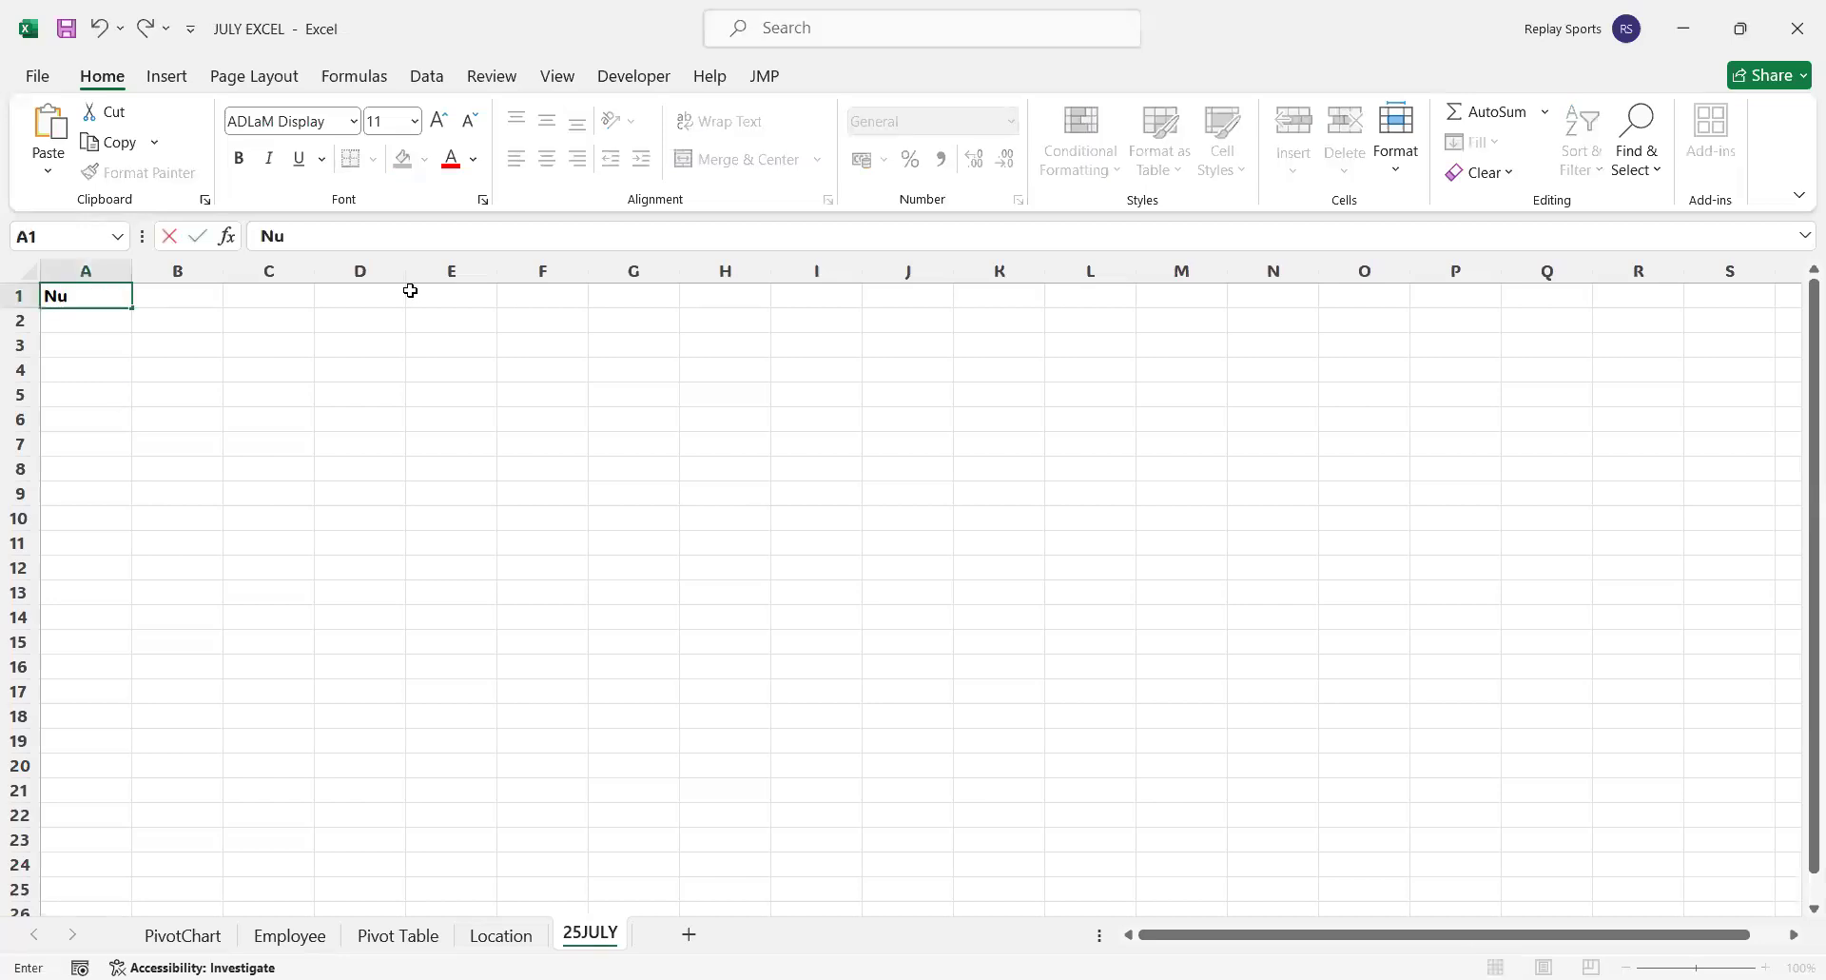
type("mber")
key("Tab")
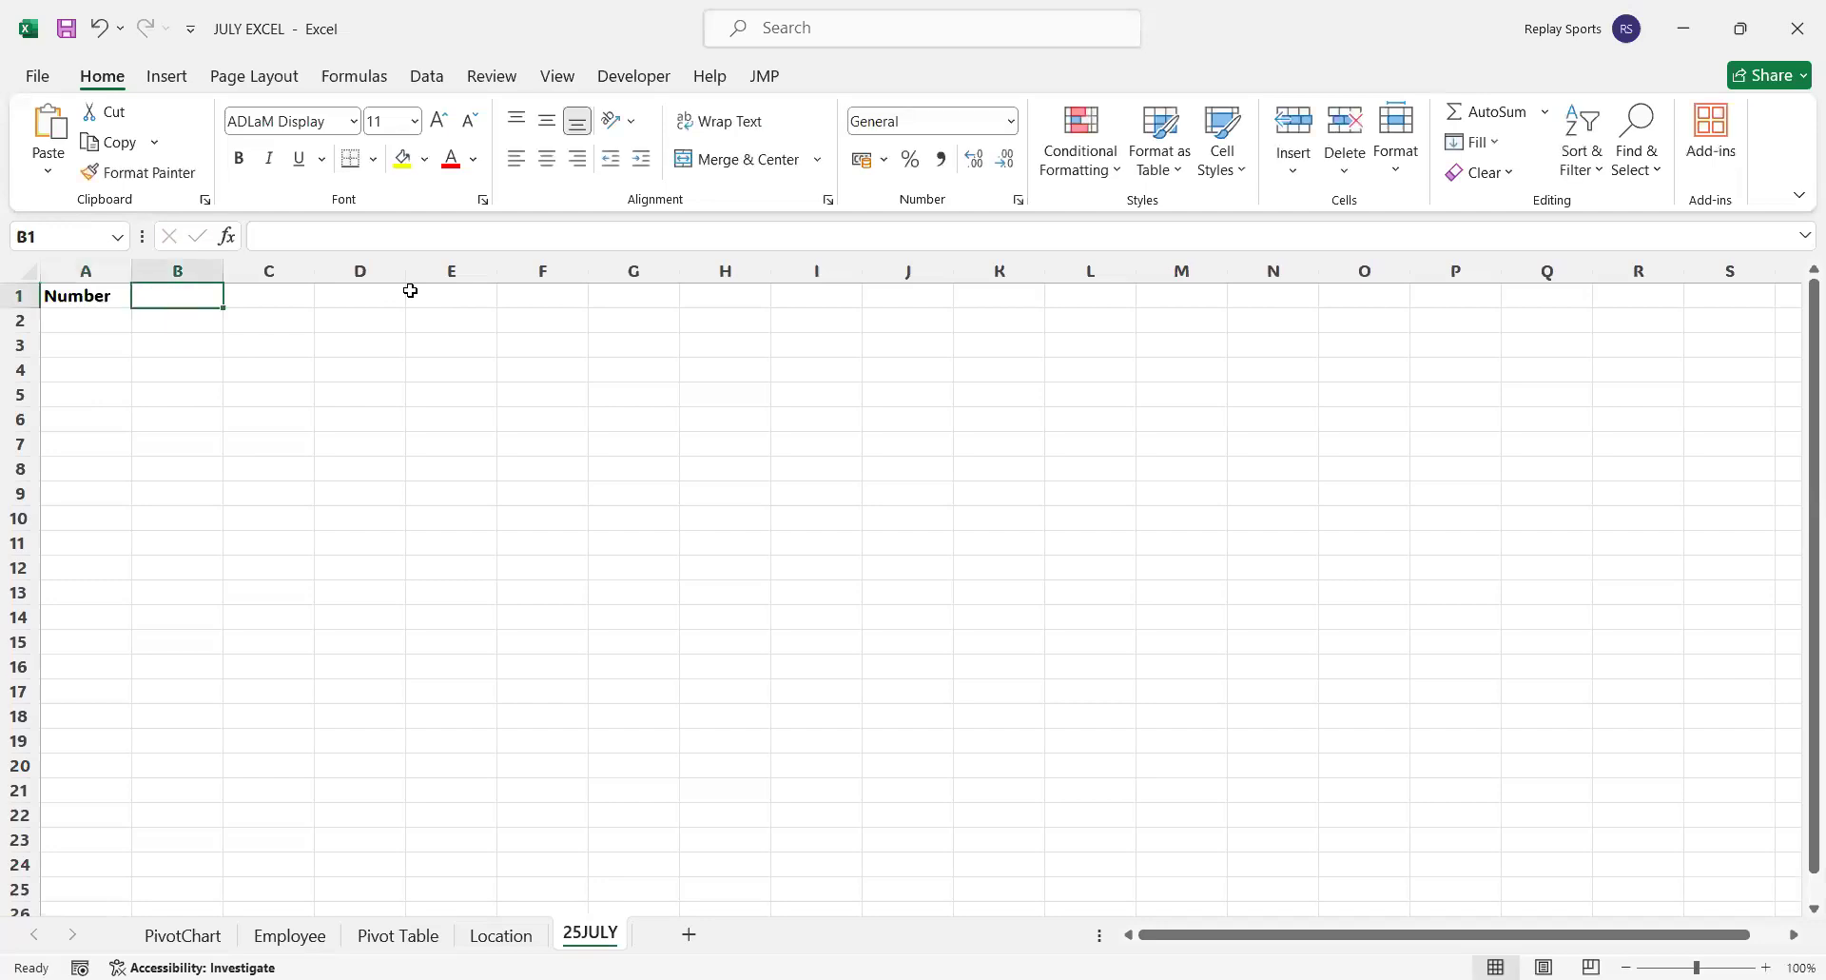
type("15")
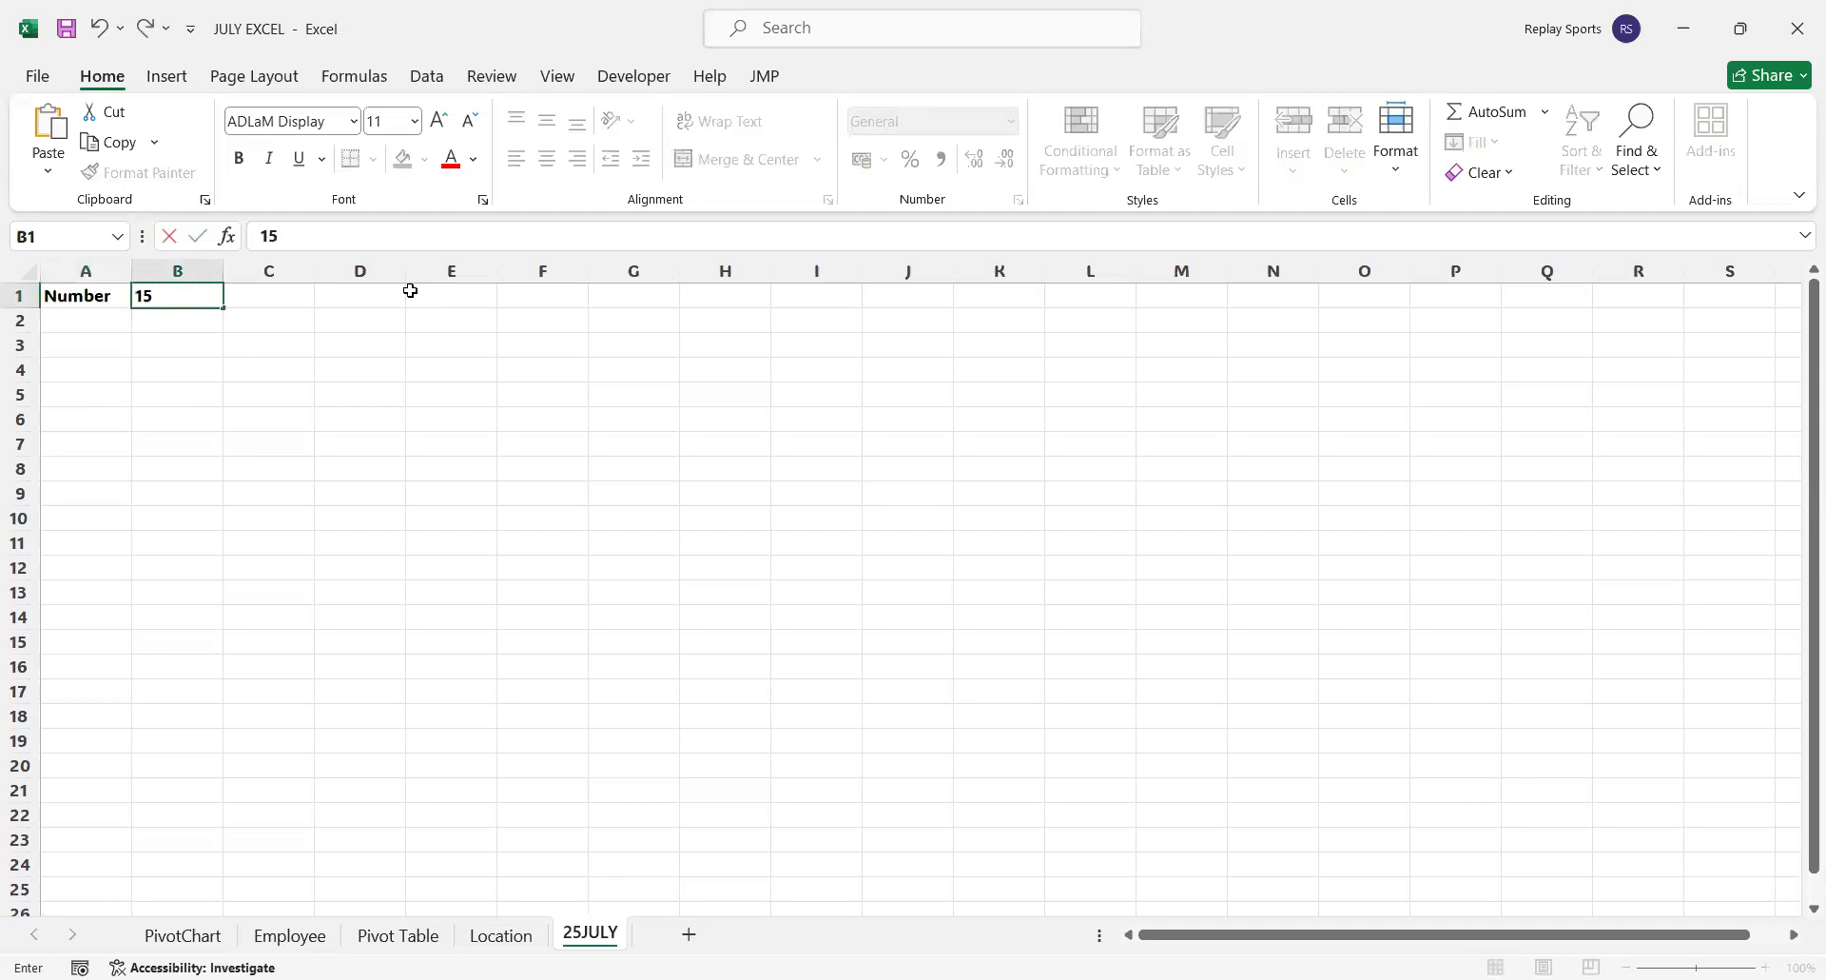
key("Return")
type("Quan")
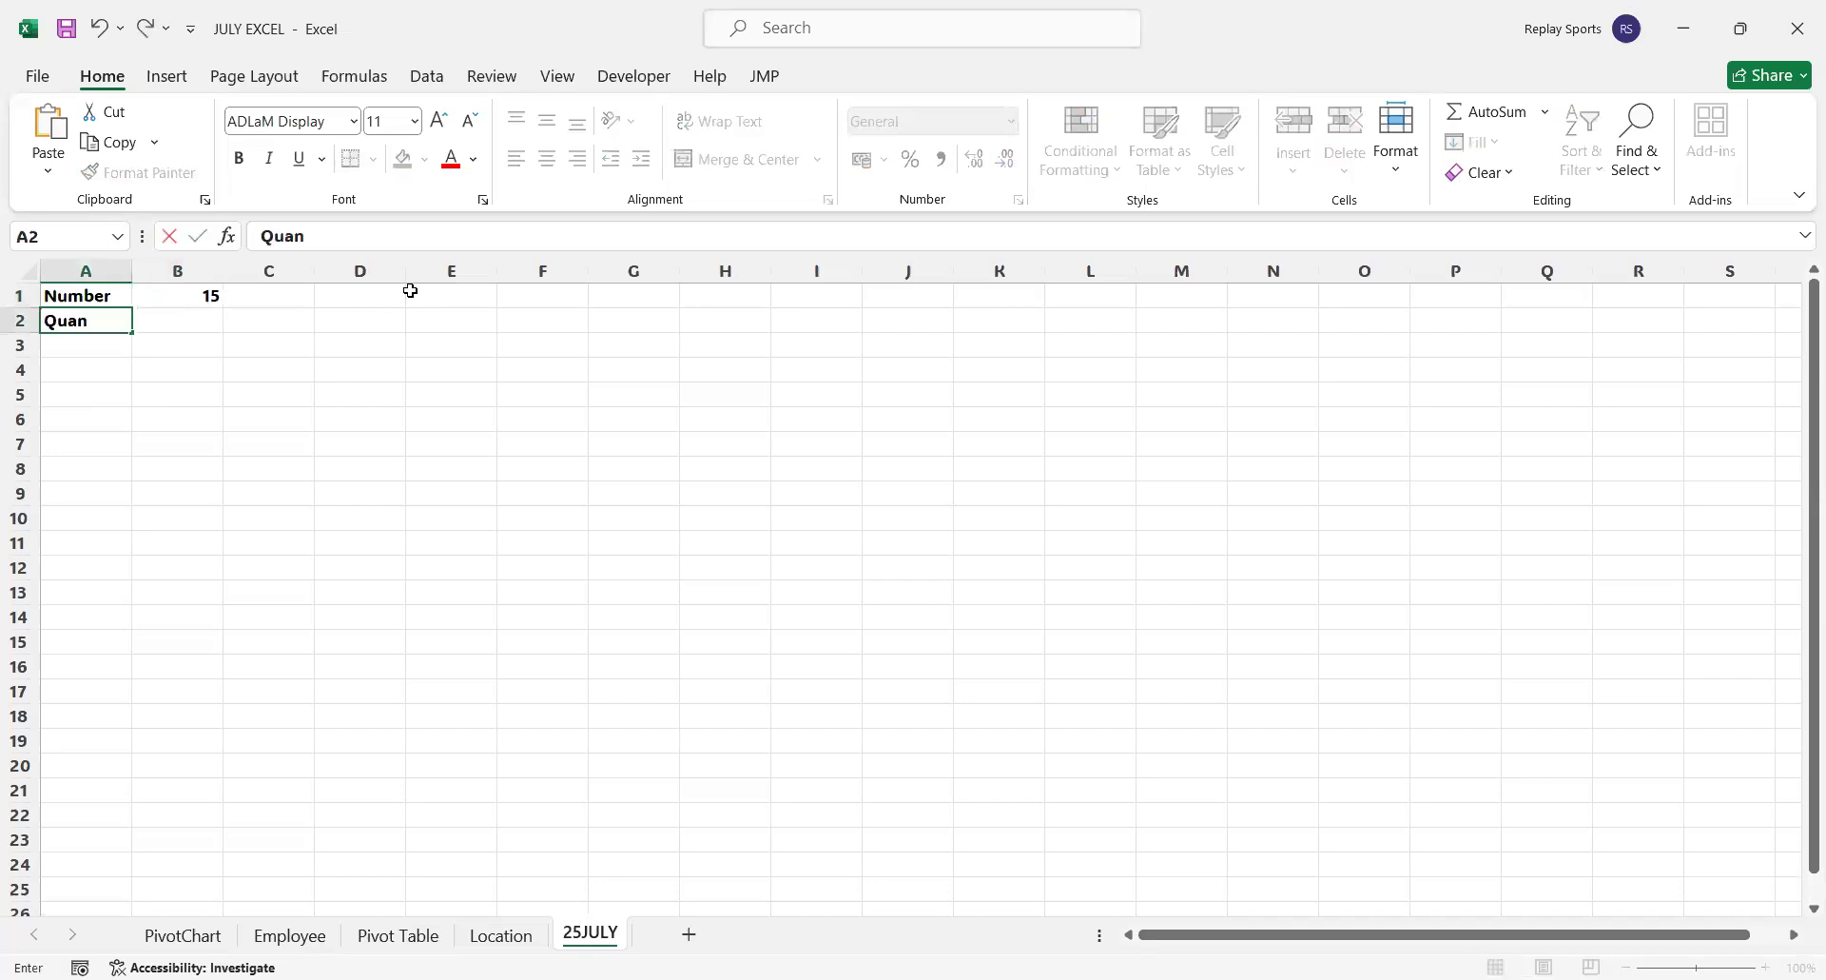
type("tity")
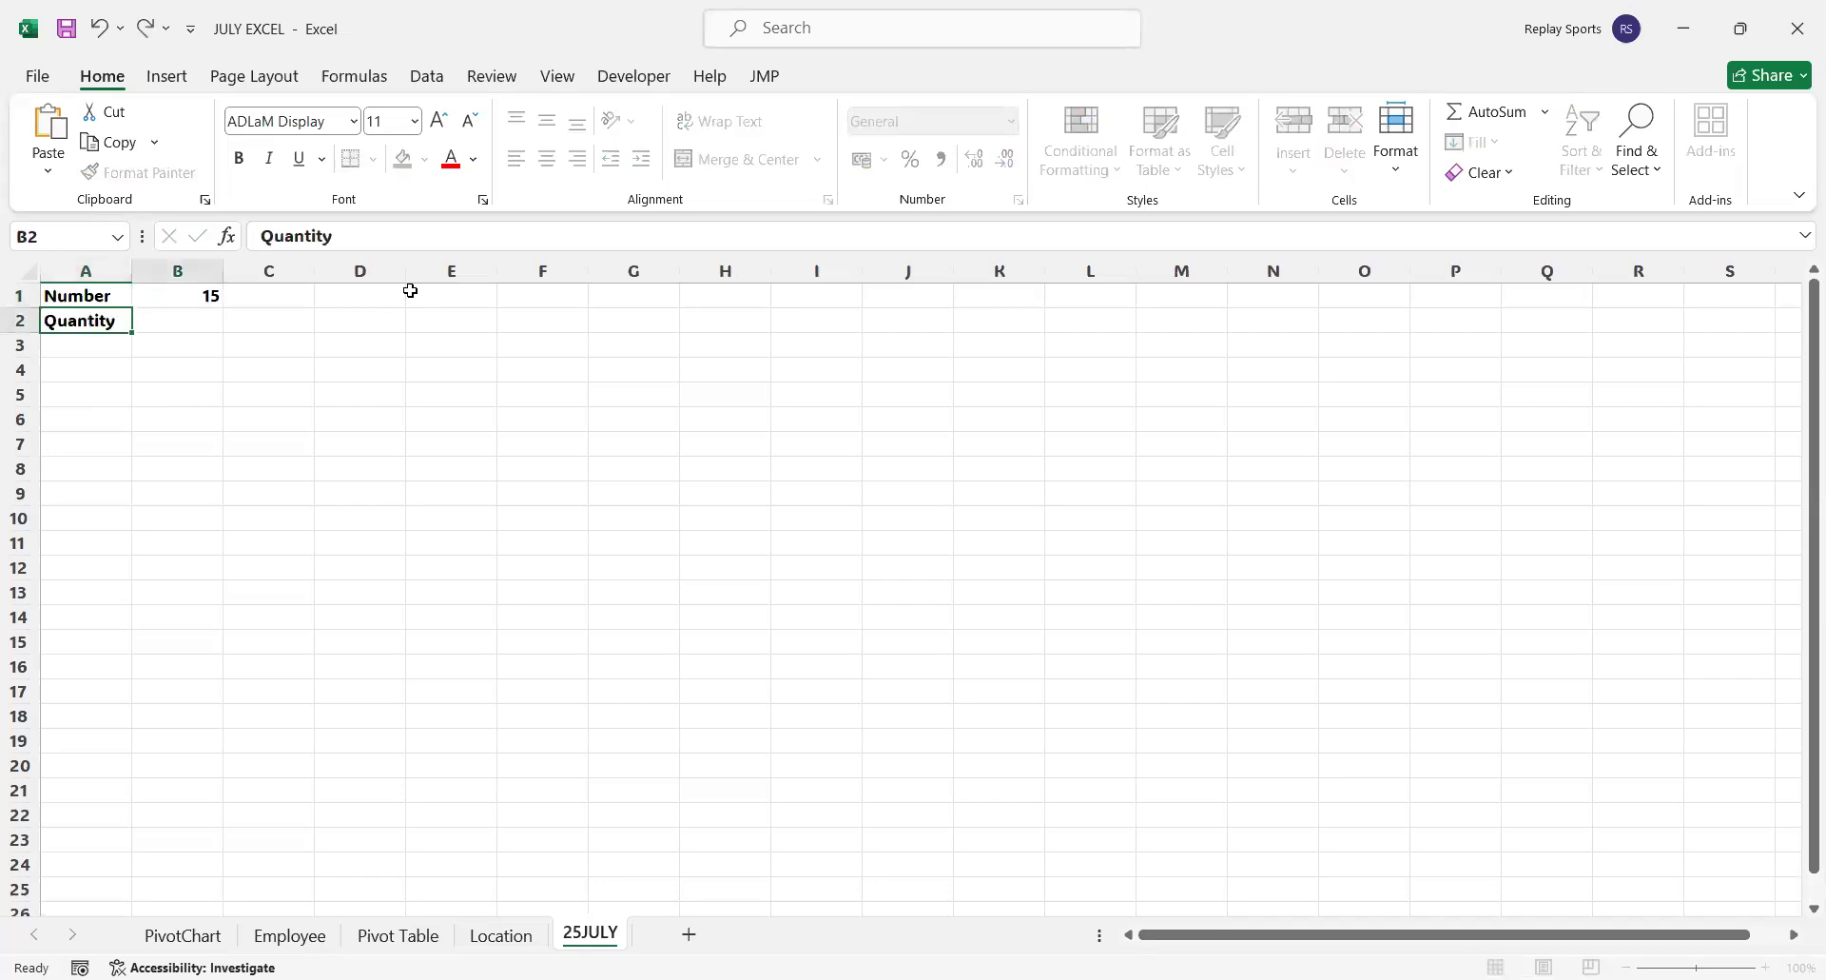
key("Tab")
type("68")
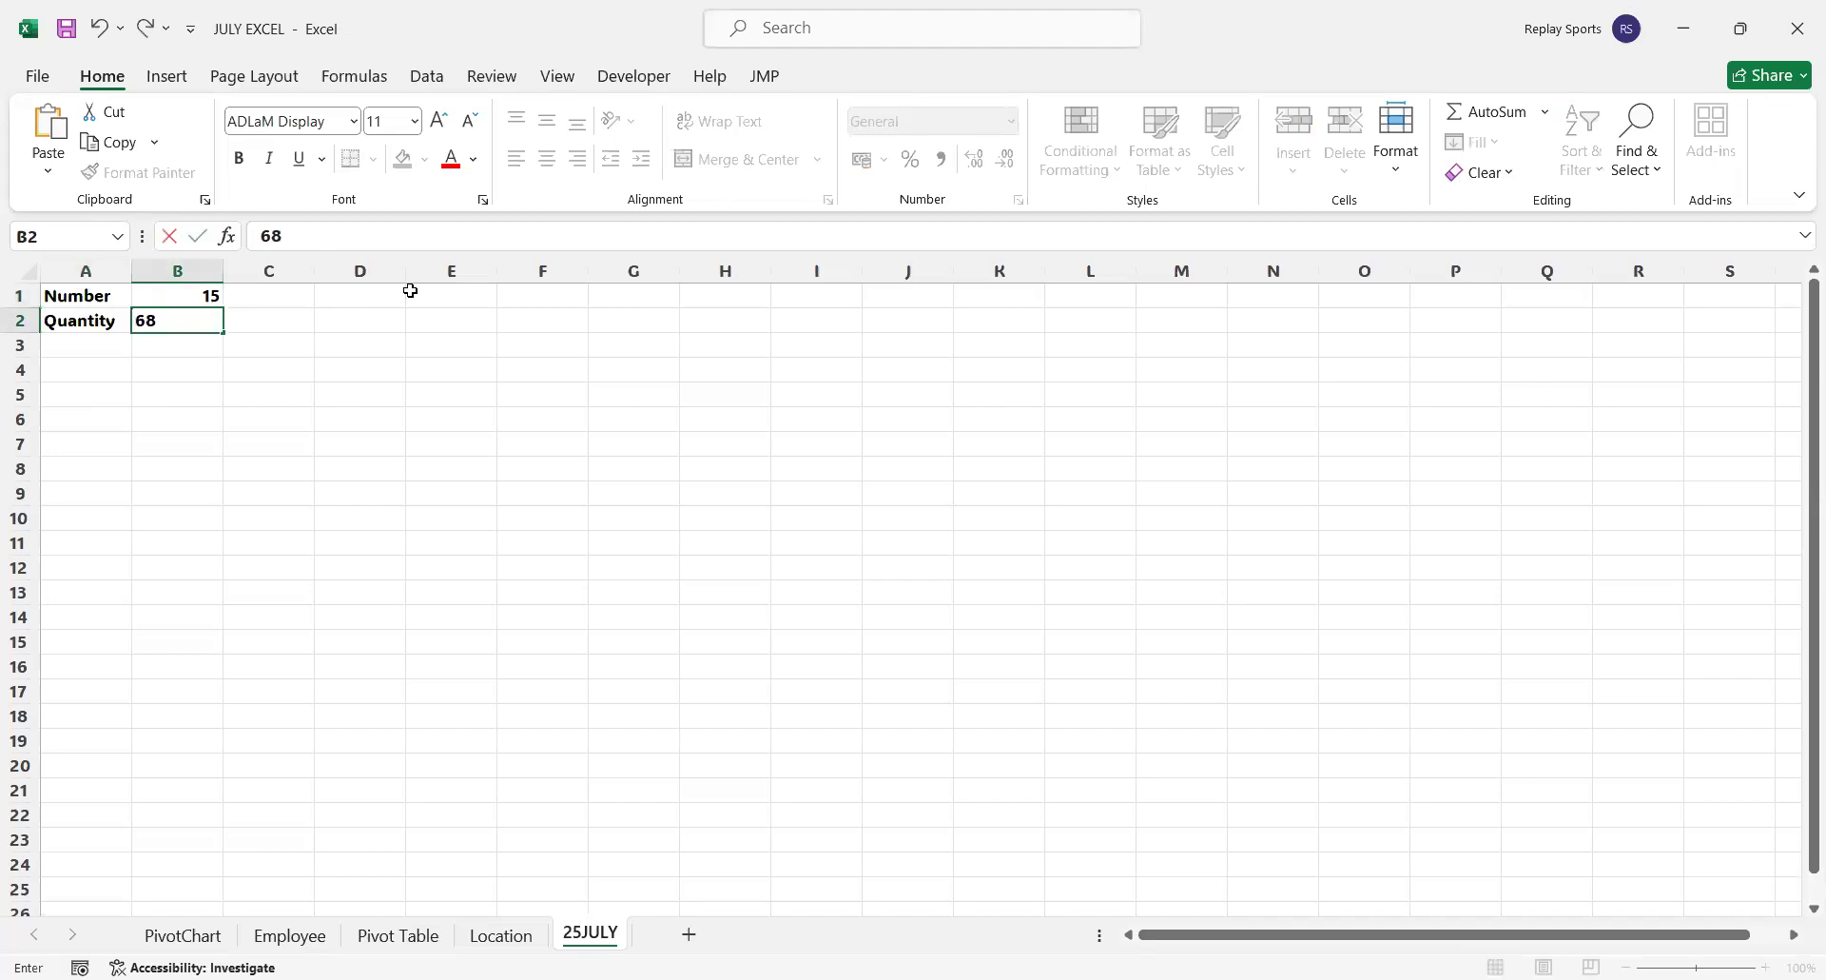
key("Return")
Add the label Price in A3 and calculate it in B3 with the formula =B1*B2
type("Price")
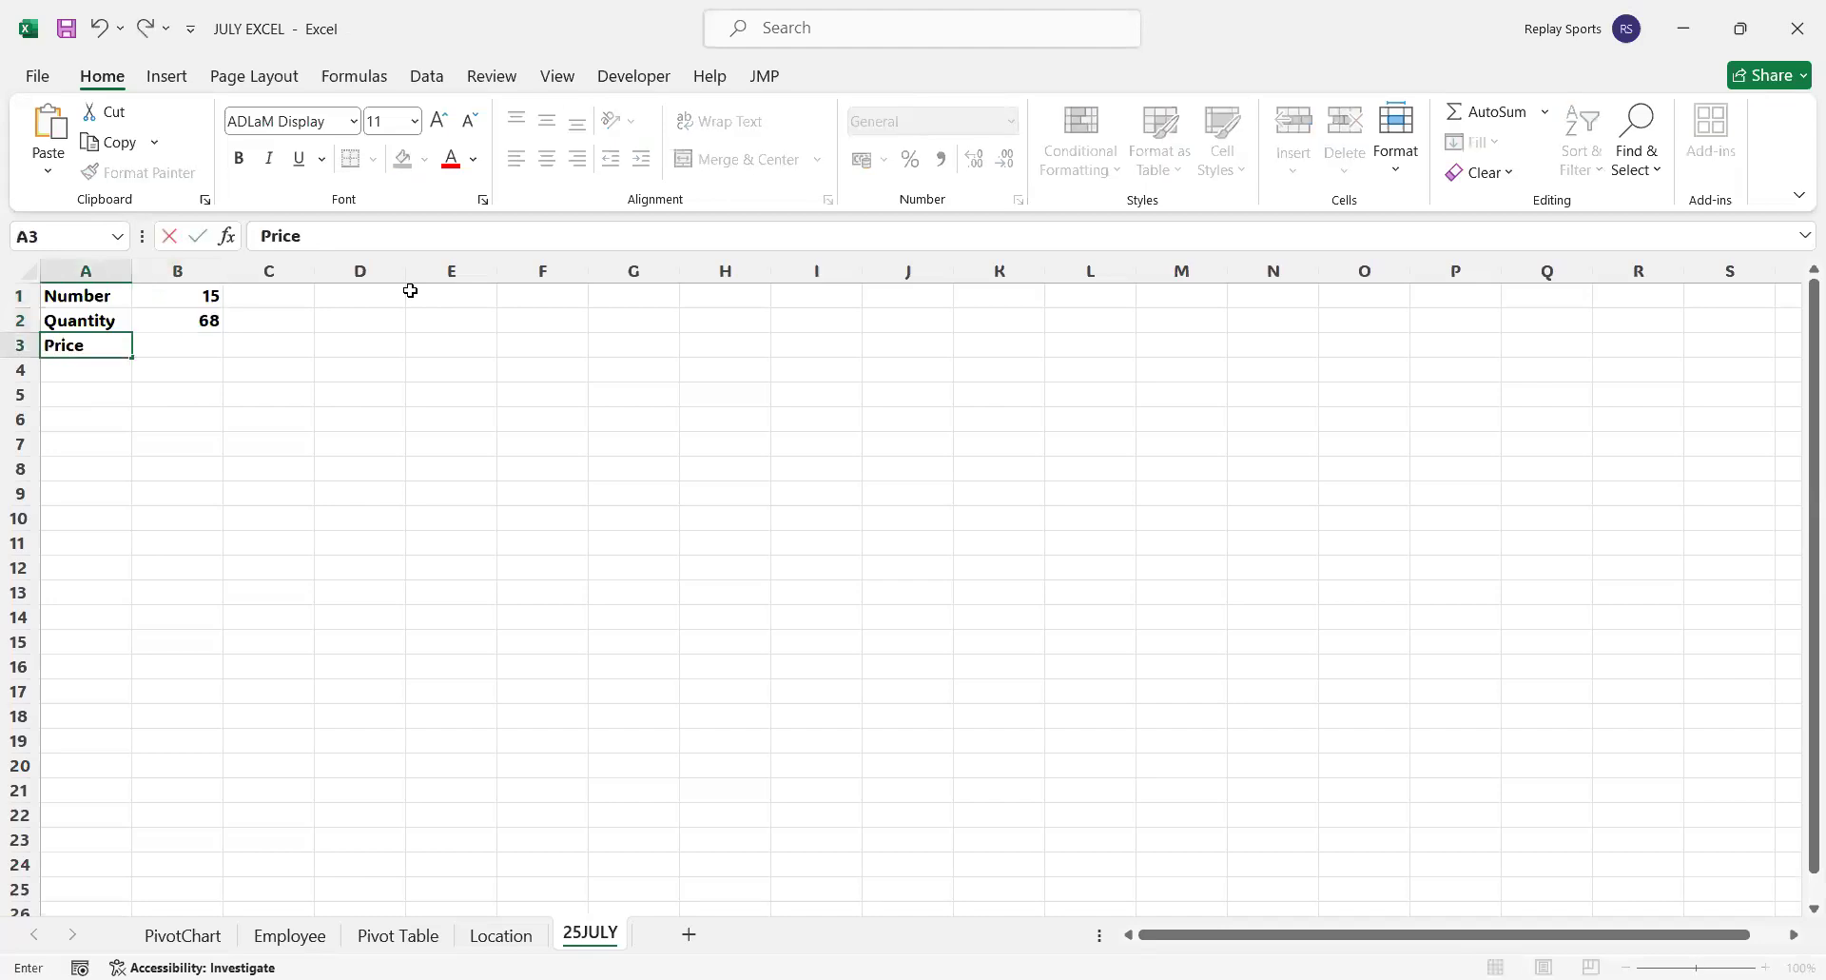
key("Tab")
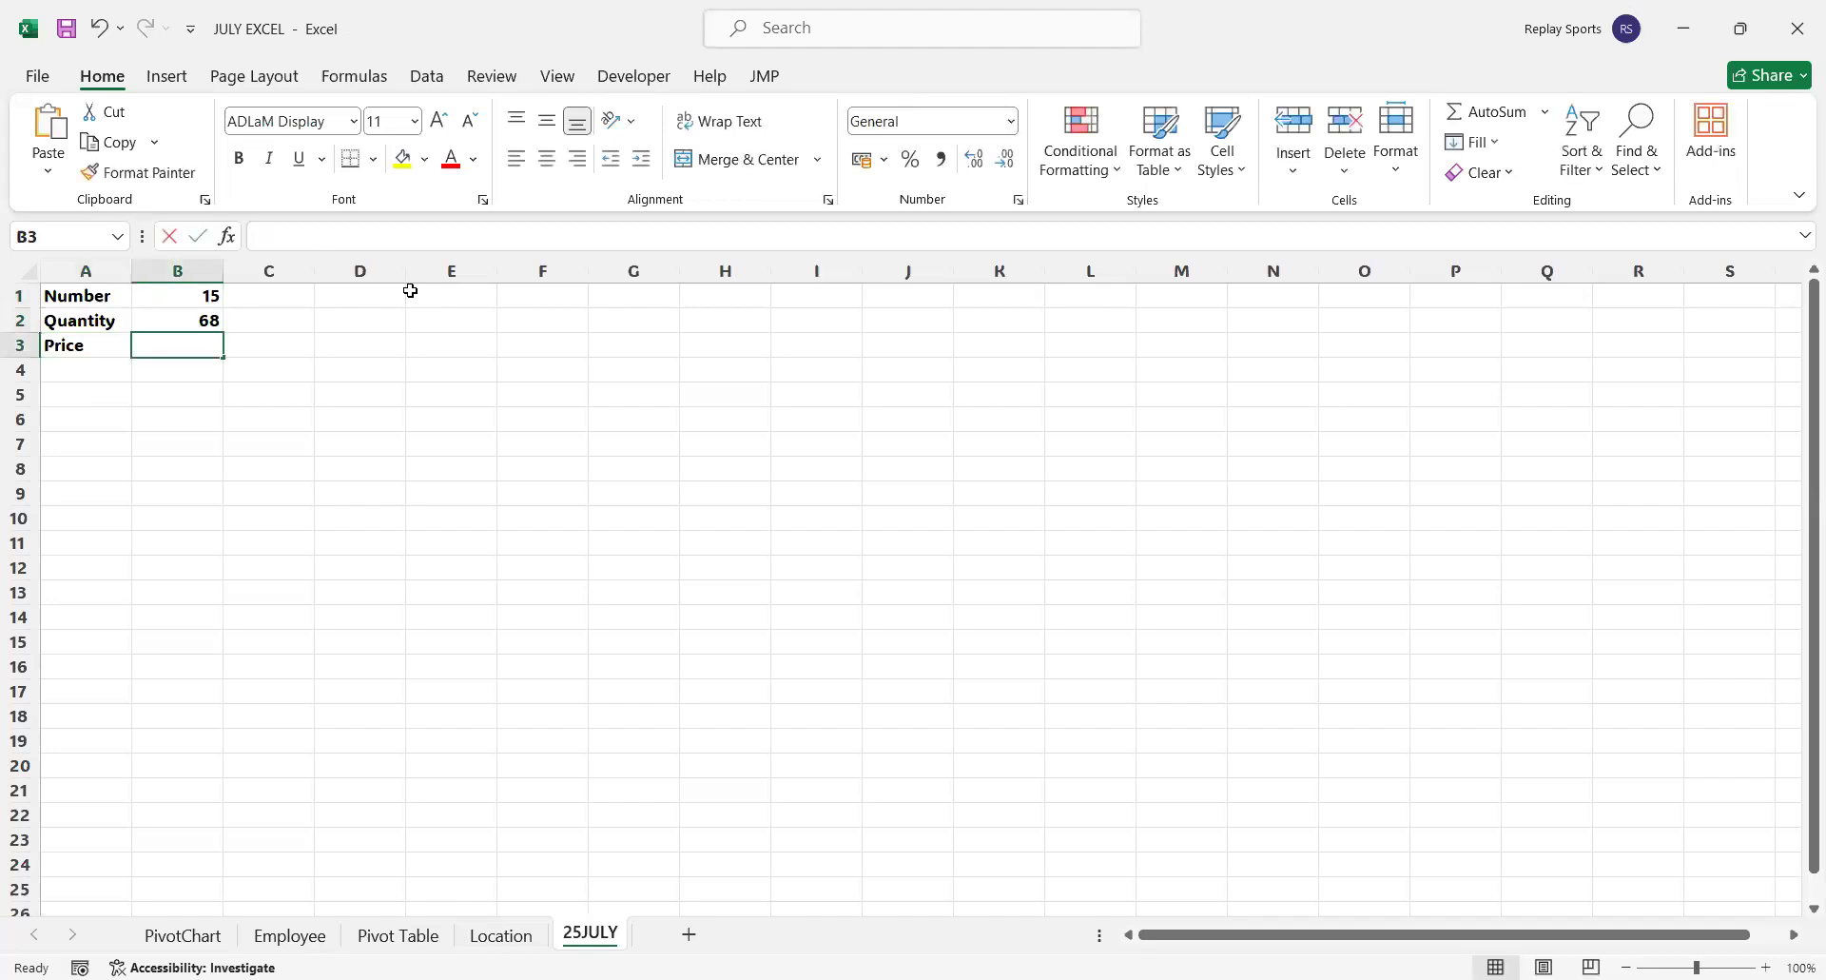
type("=")
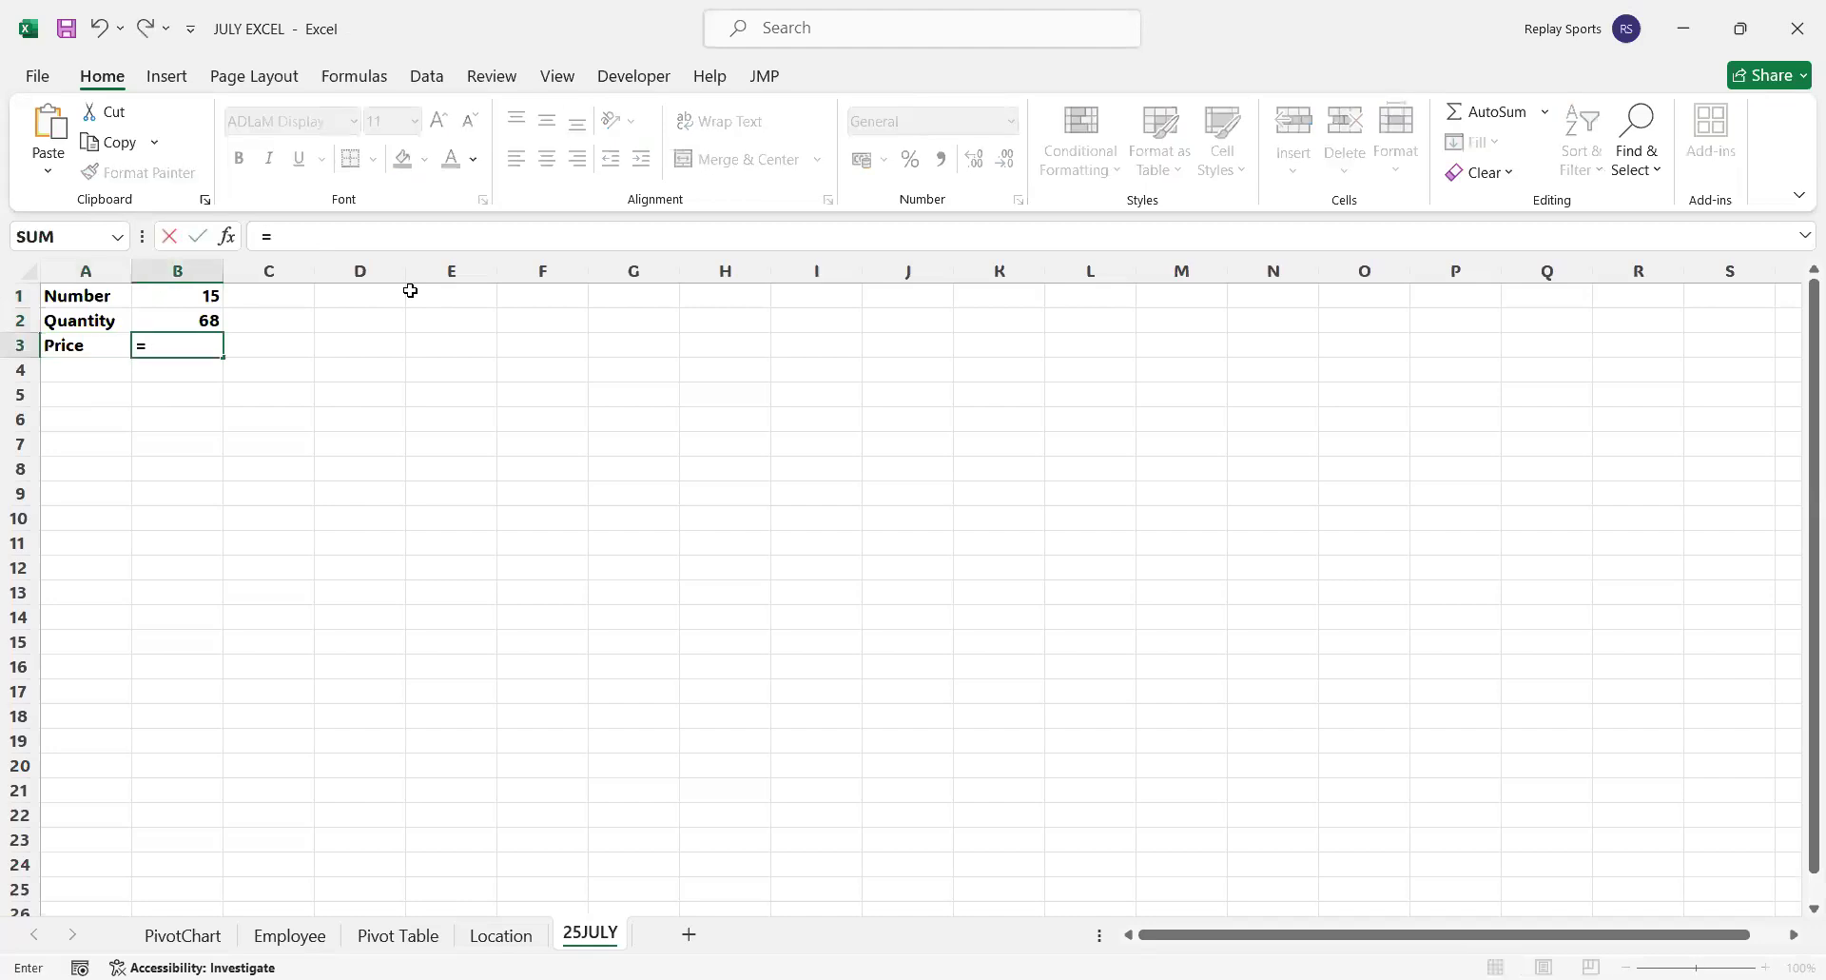
key("Up")
key("Up")
type("*")
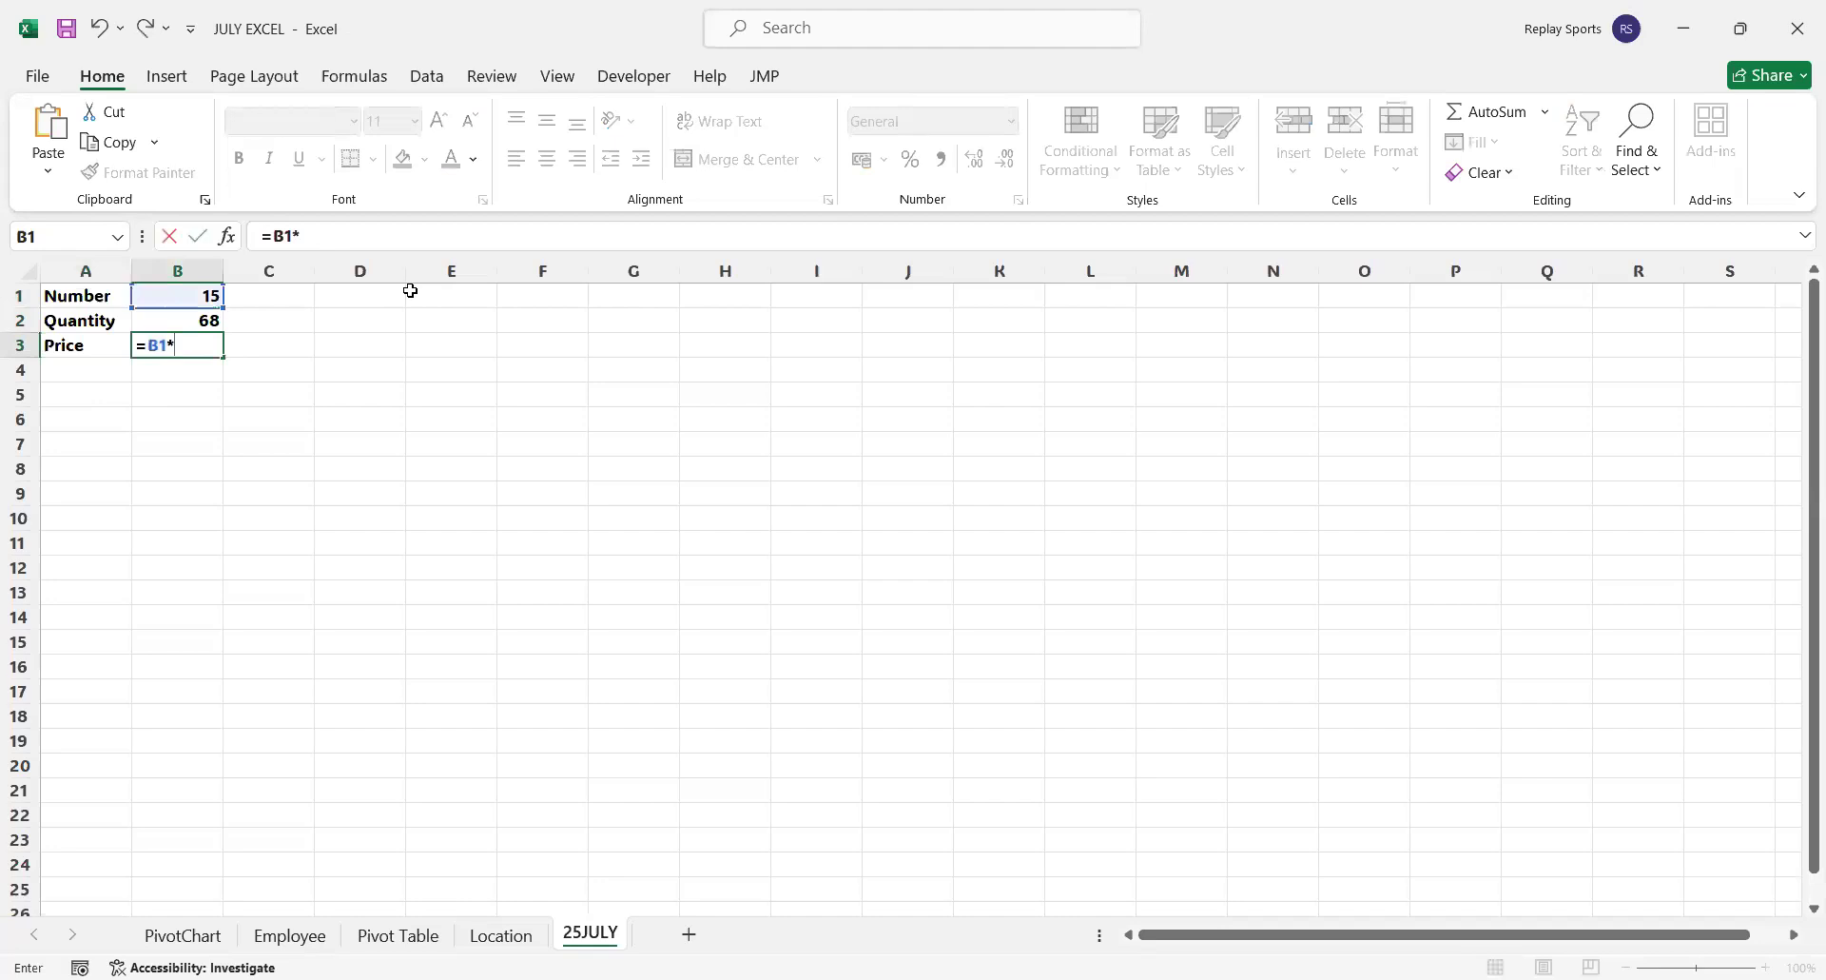
key("Up")
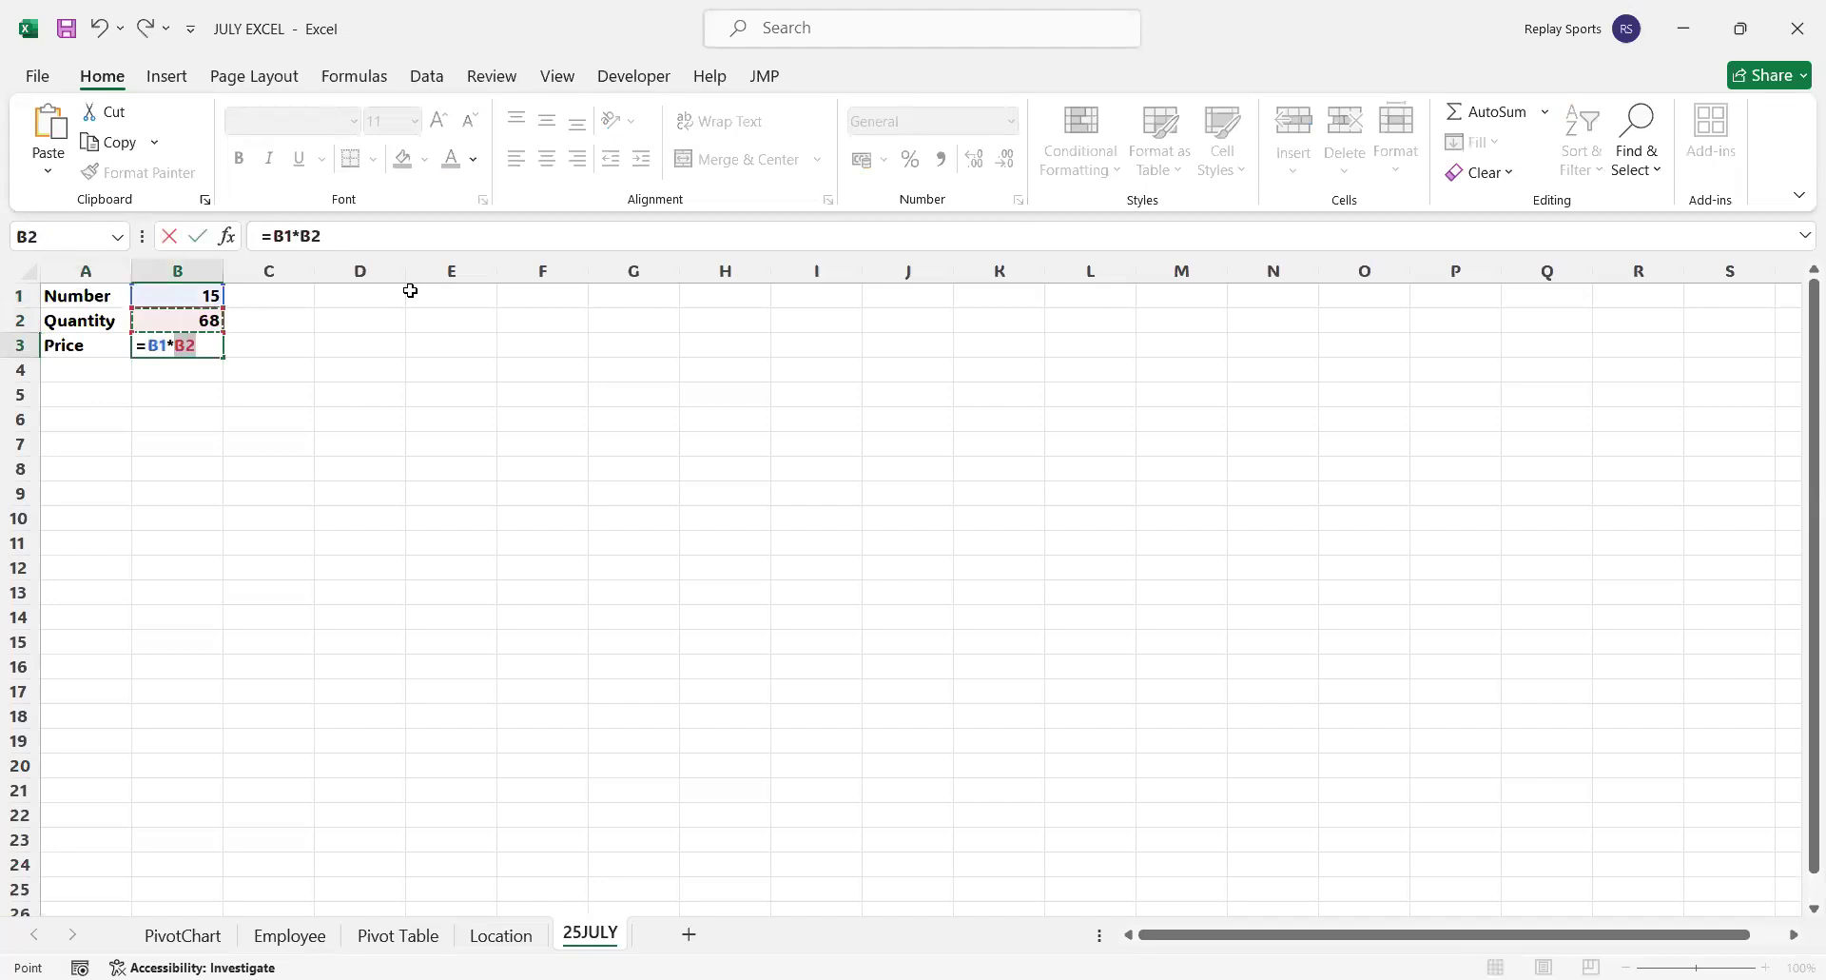
key("Return")
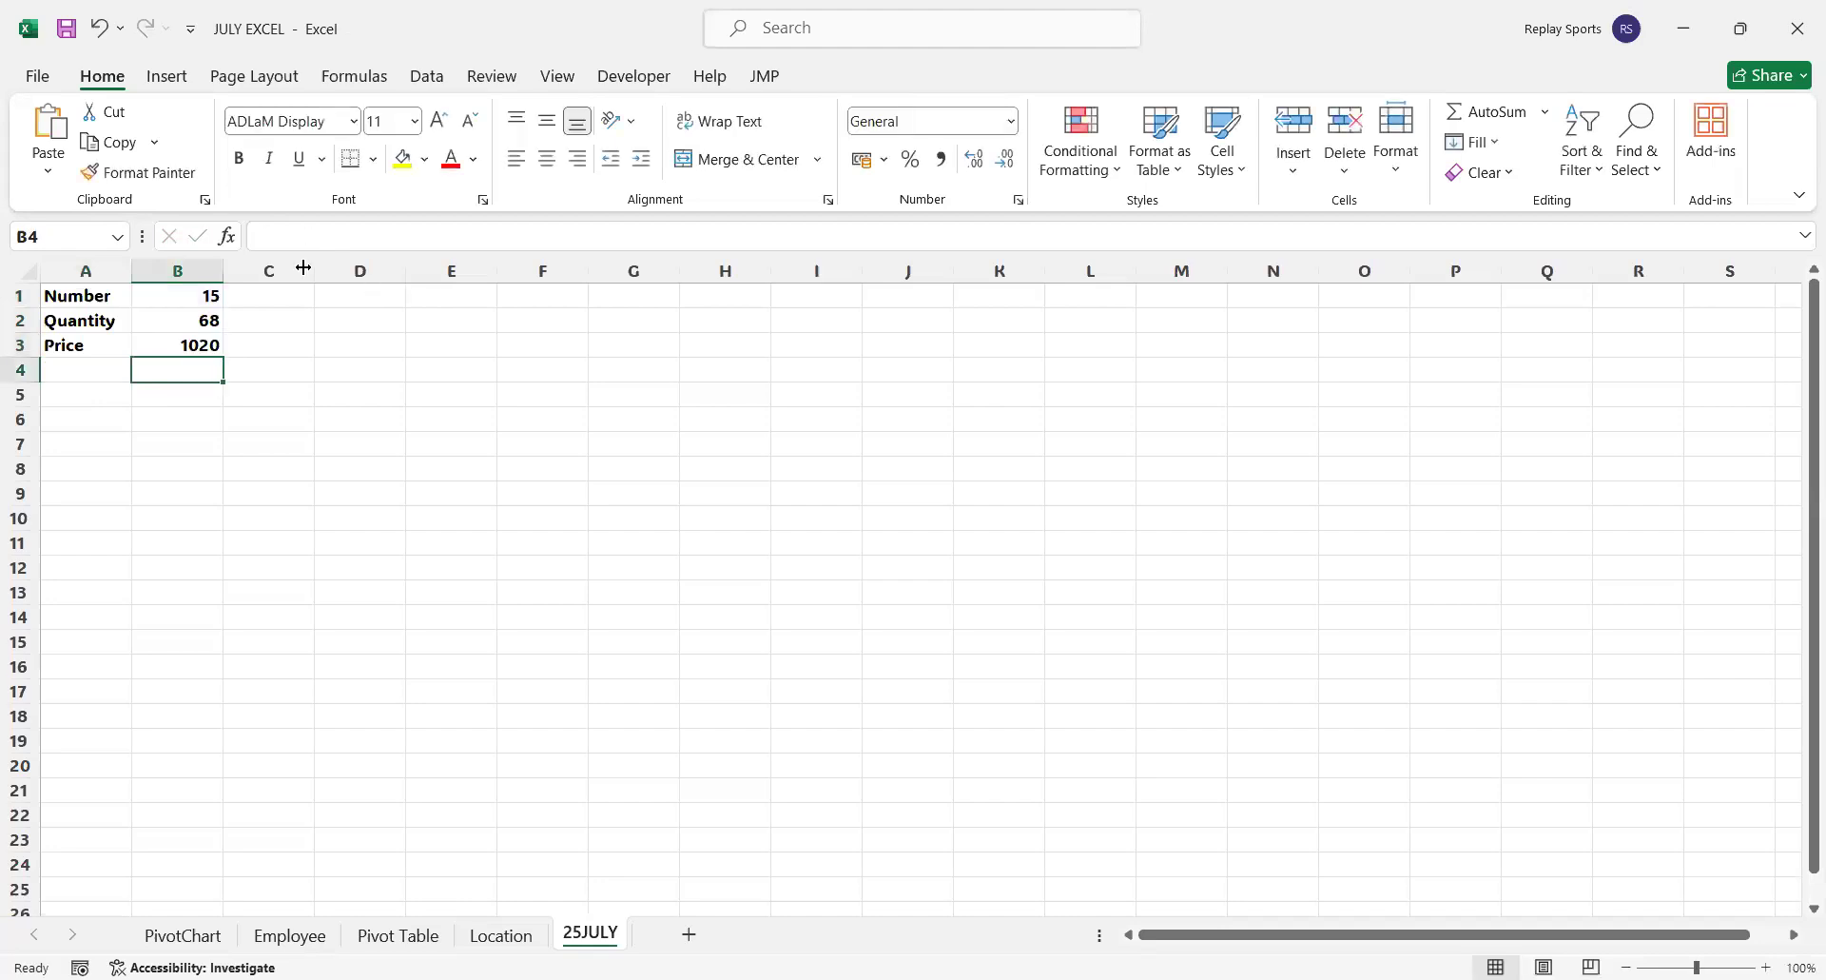
Replace the label in A1 with Cost and check the price formula in B3
left_click(83, 307)
type("Cost")
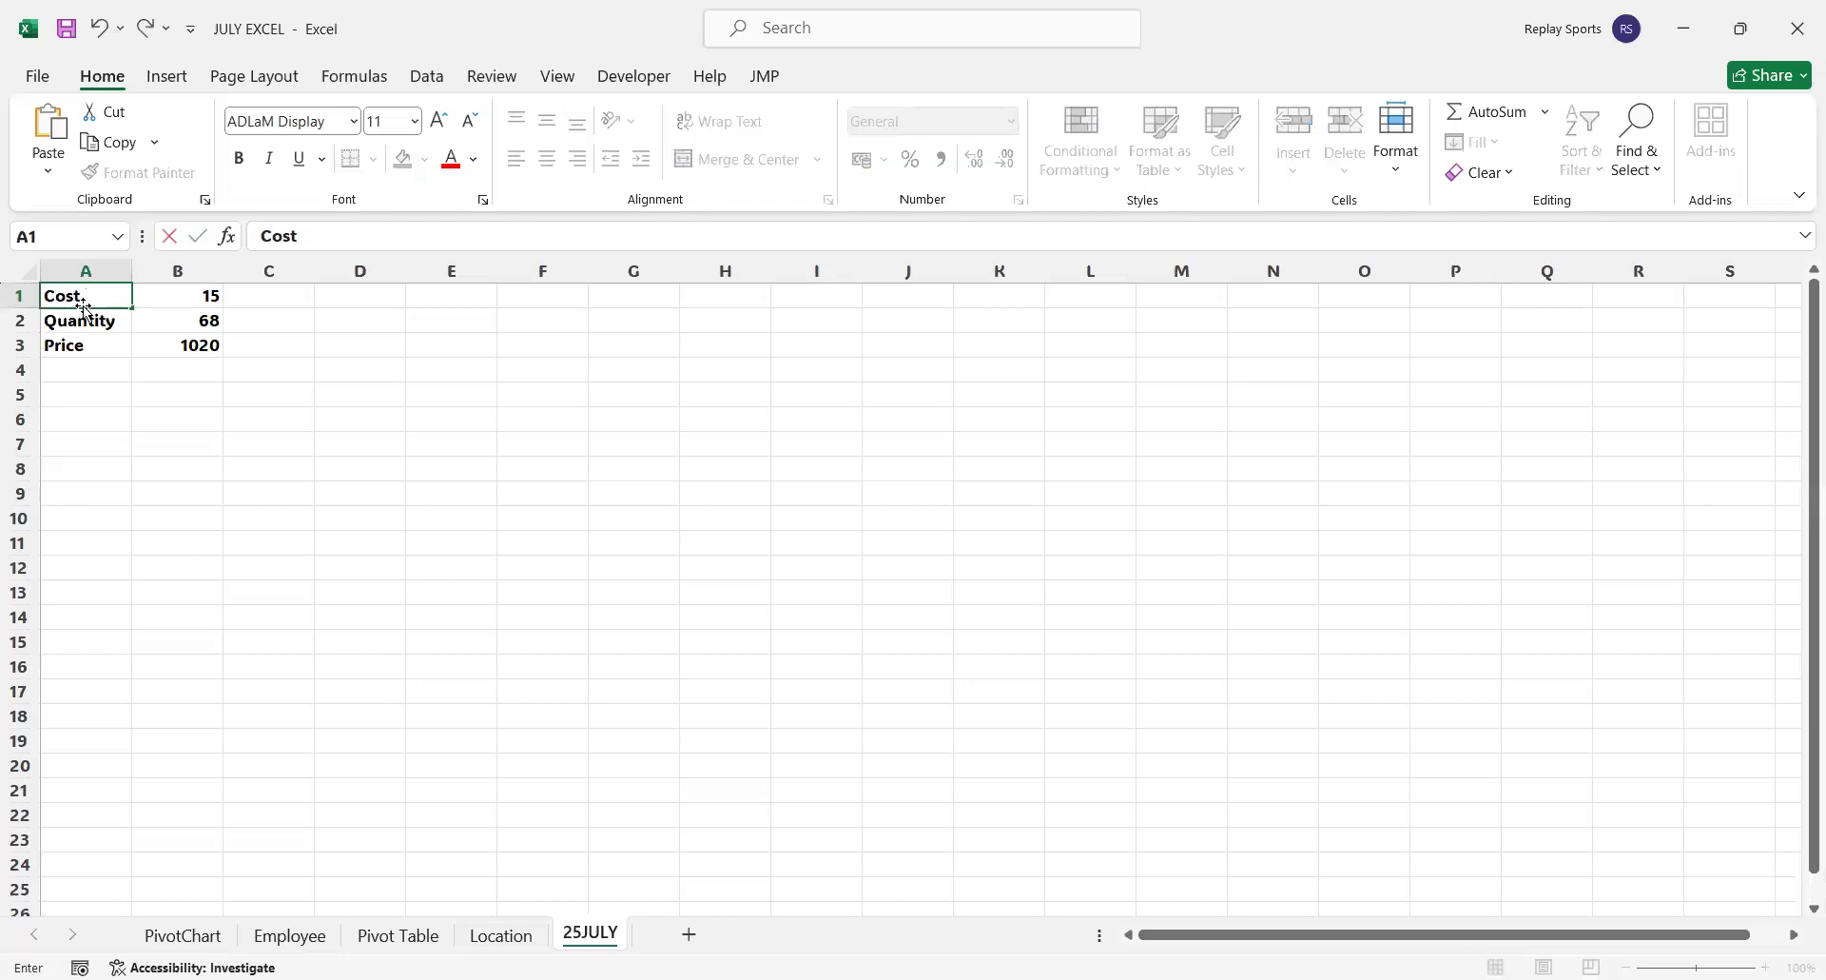
key("Return")
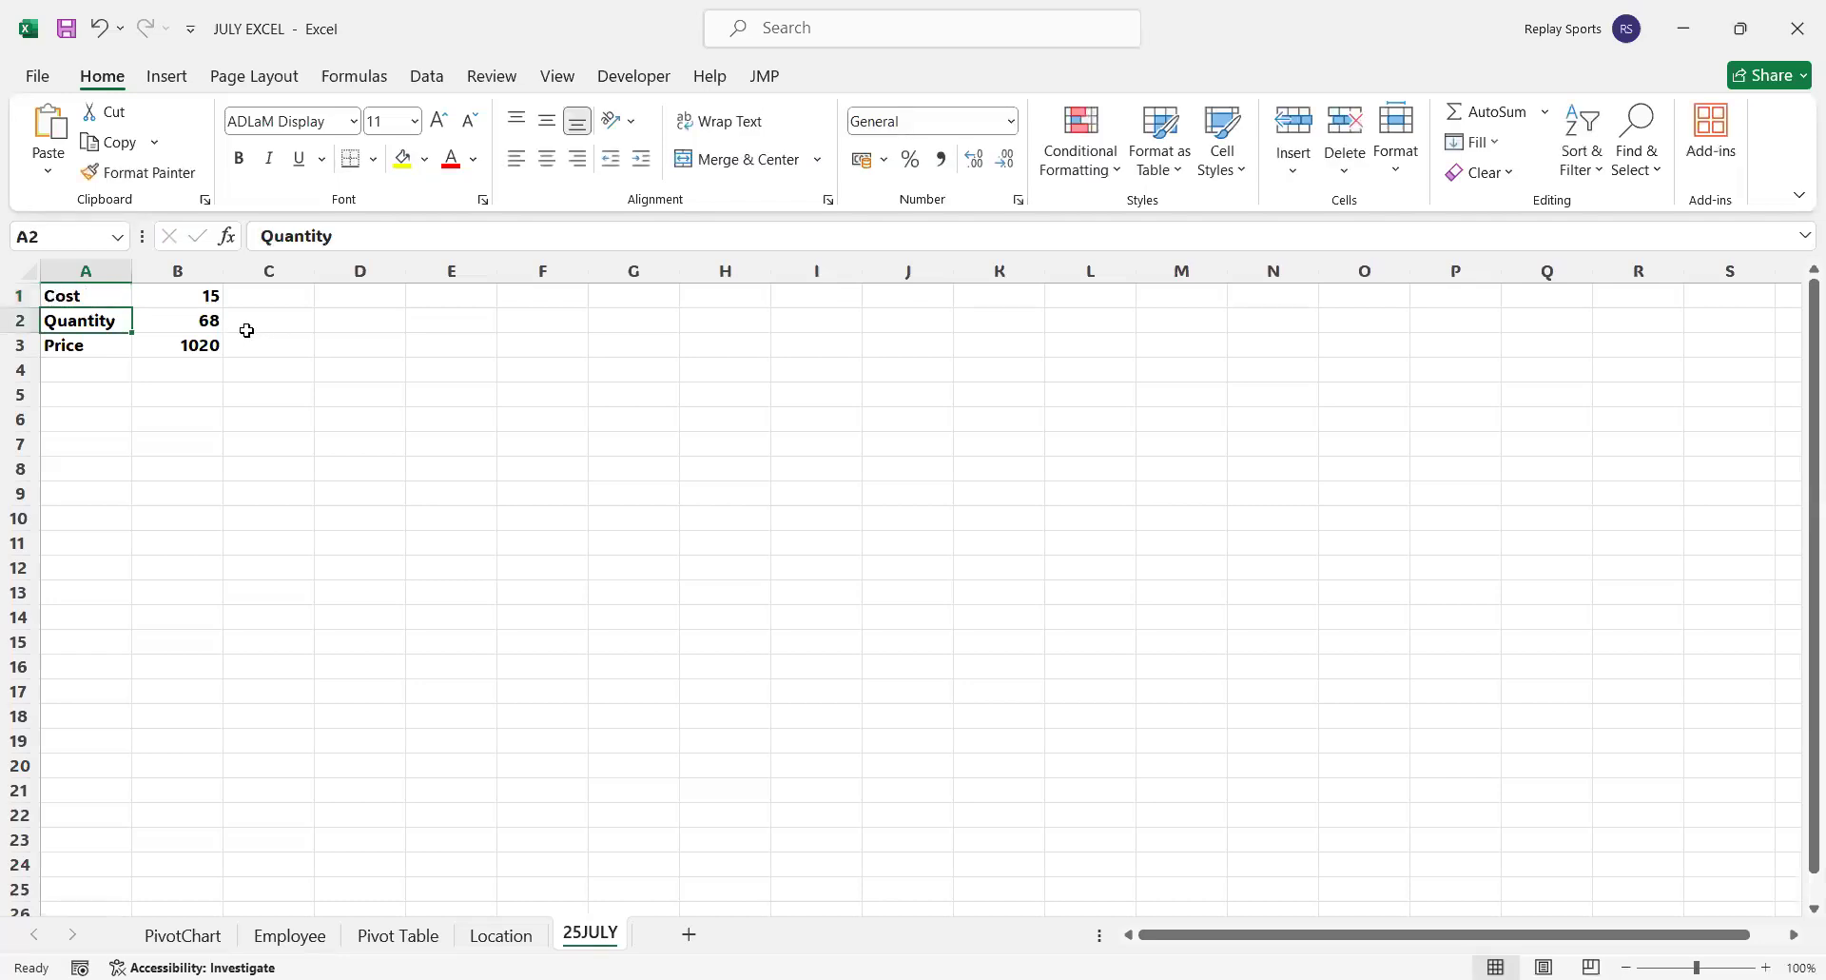
left_click(207, 345)
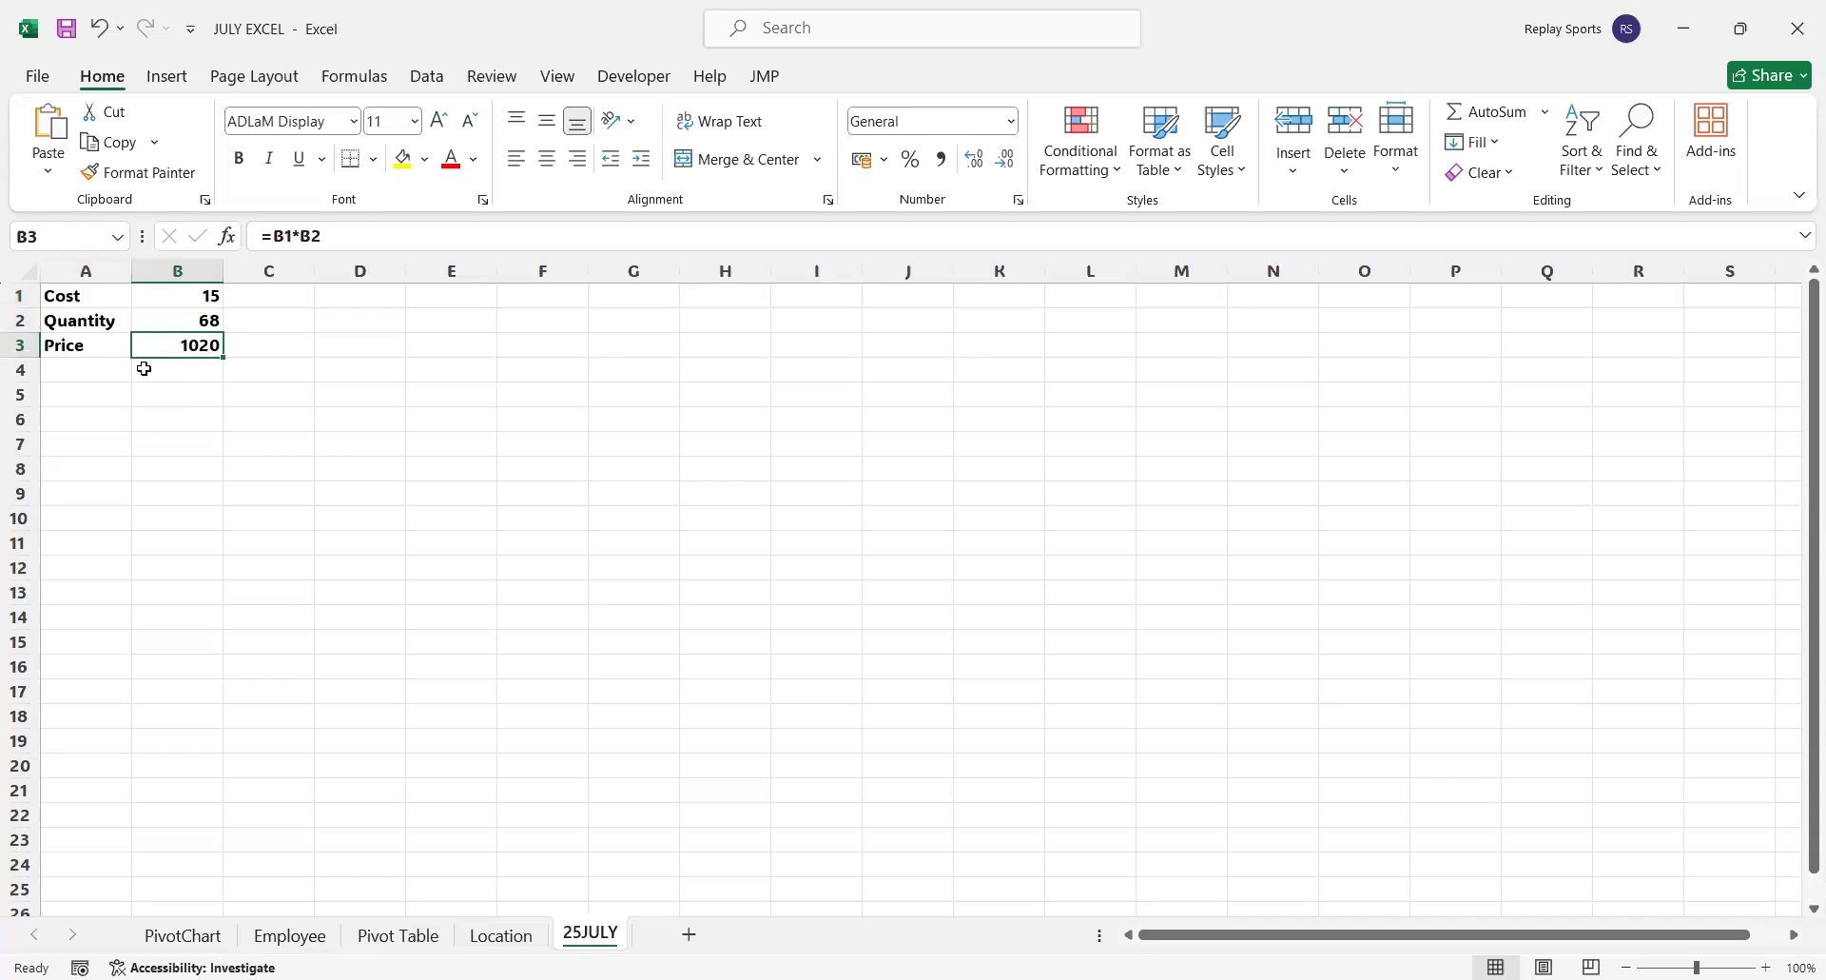
Enter in A5 the question "If you paid Rs 2005, then if the cost remains same, how many quantities did you buy?"
left_click(114, 388)
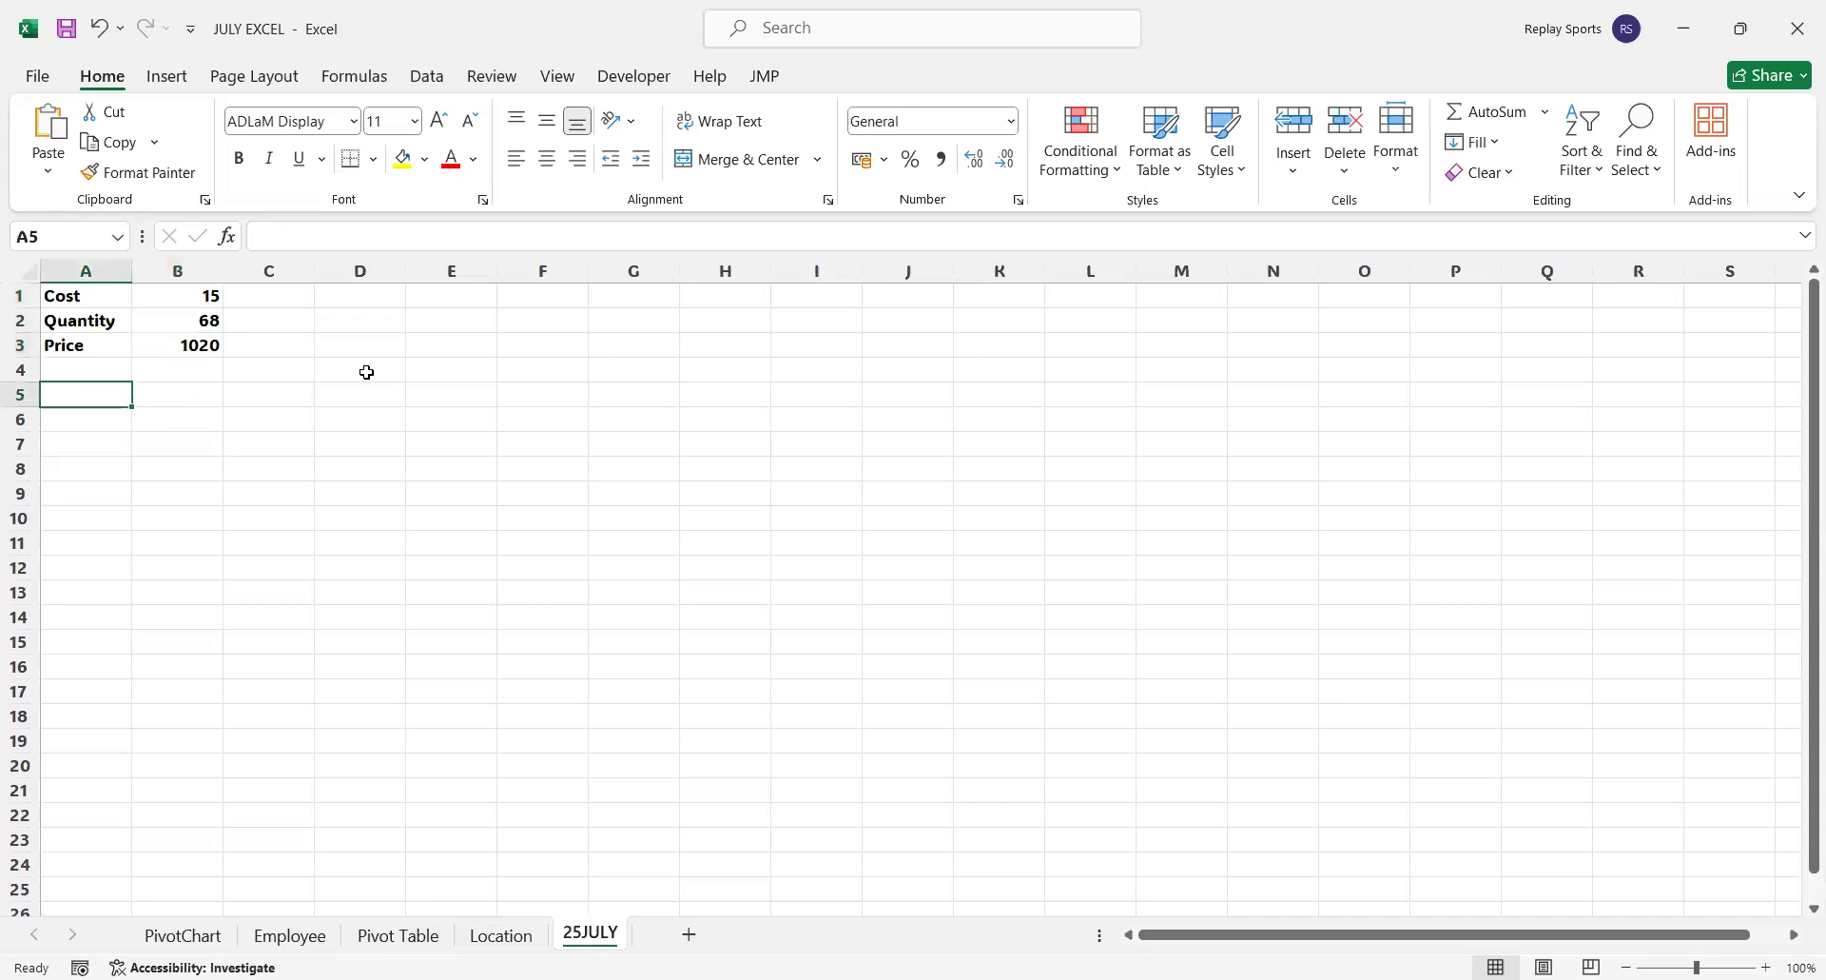
type("If yo")
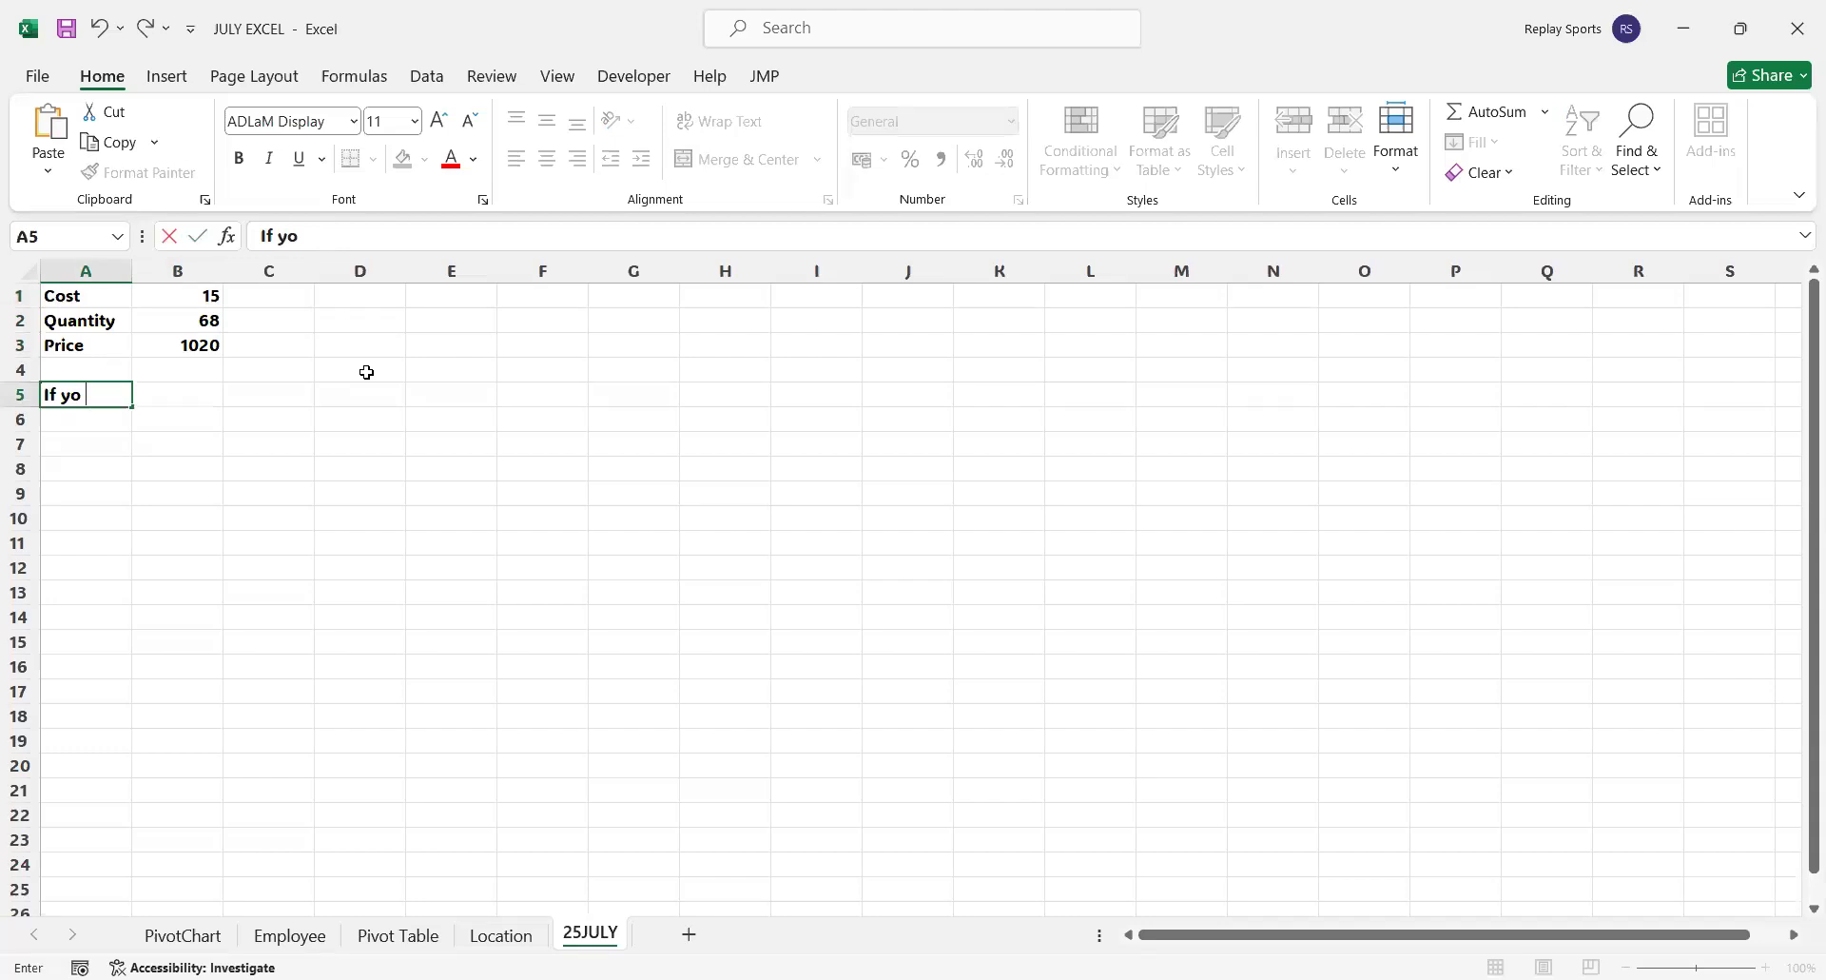
type("u paid Rs 200")
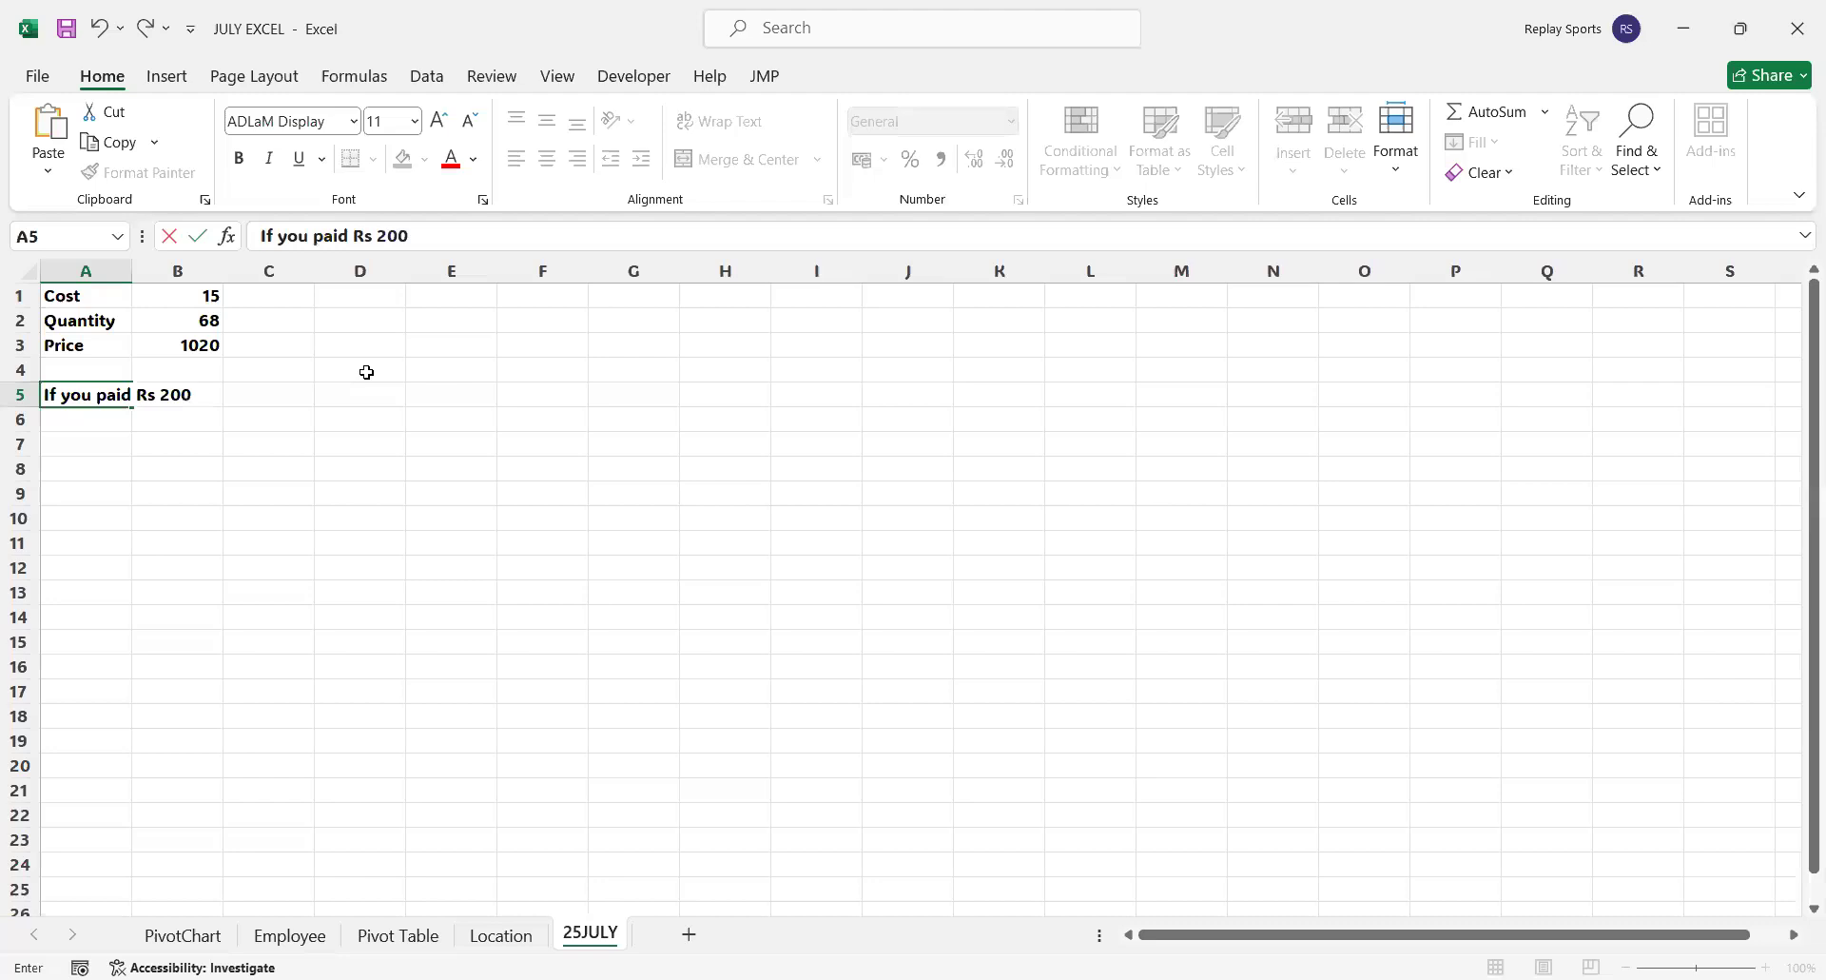
type("5,")
type("then if the cost remaind")
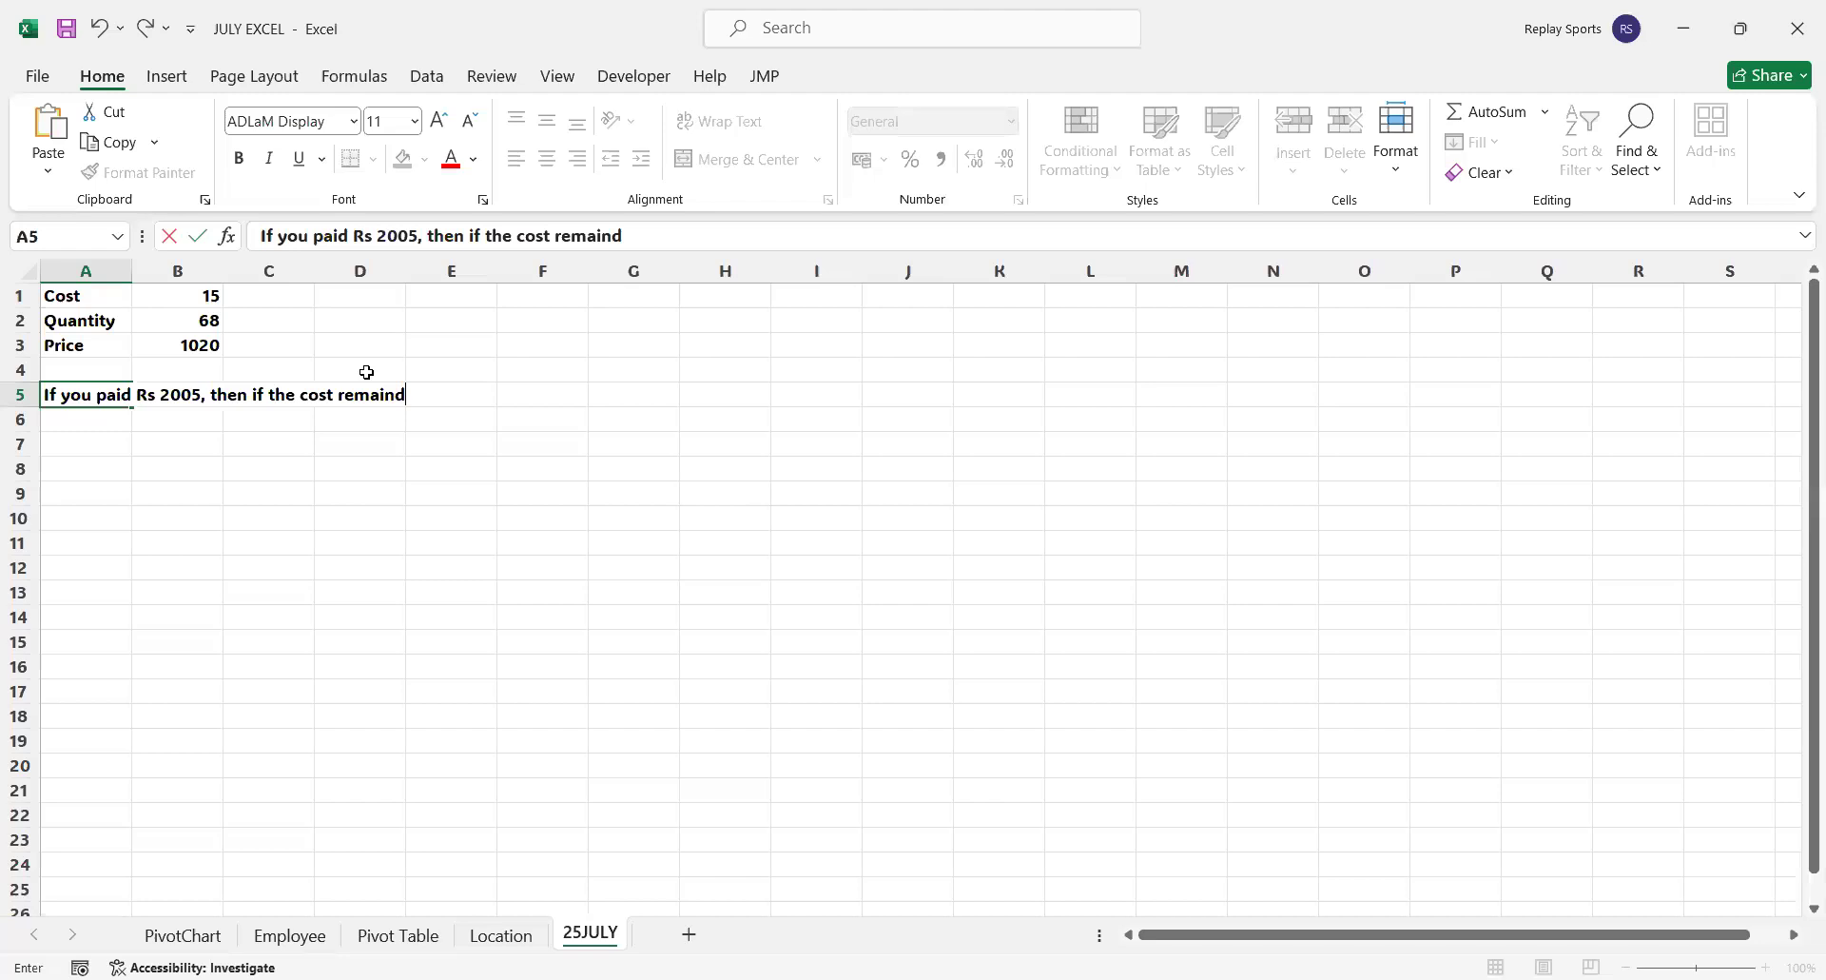
key("BackSpace")
type("s same, how many quanti")
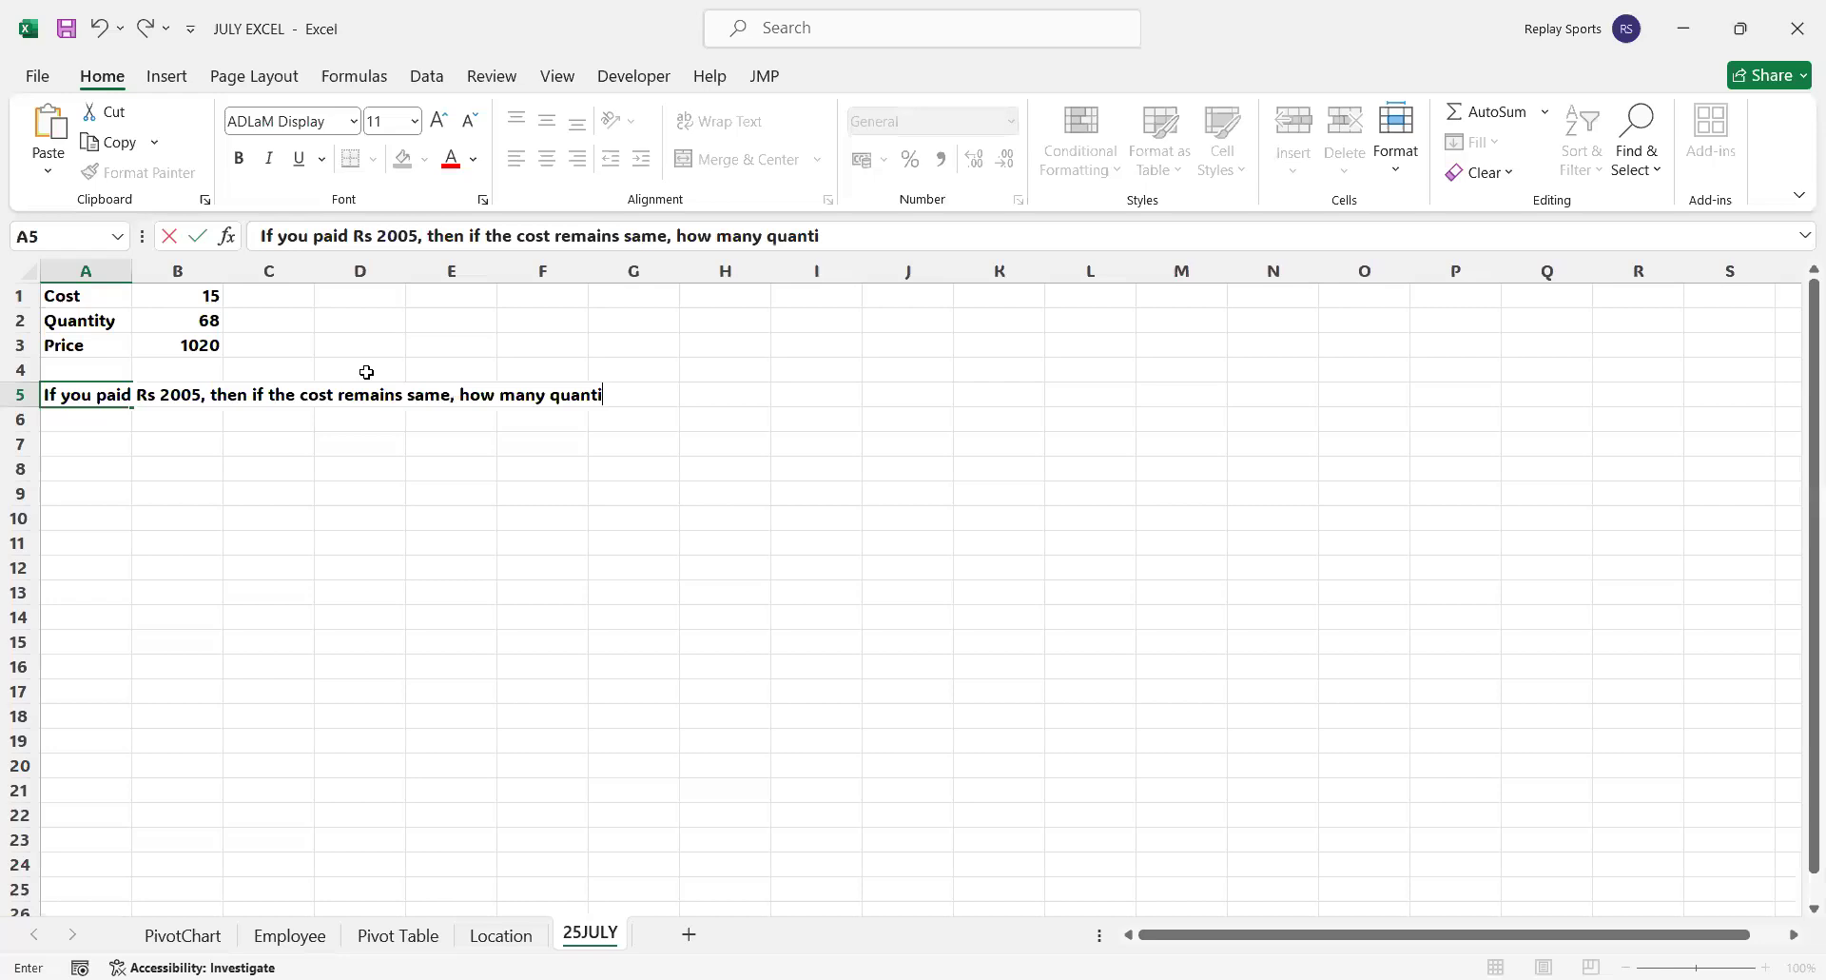
type("ties did you buy?")
key("Return")
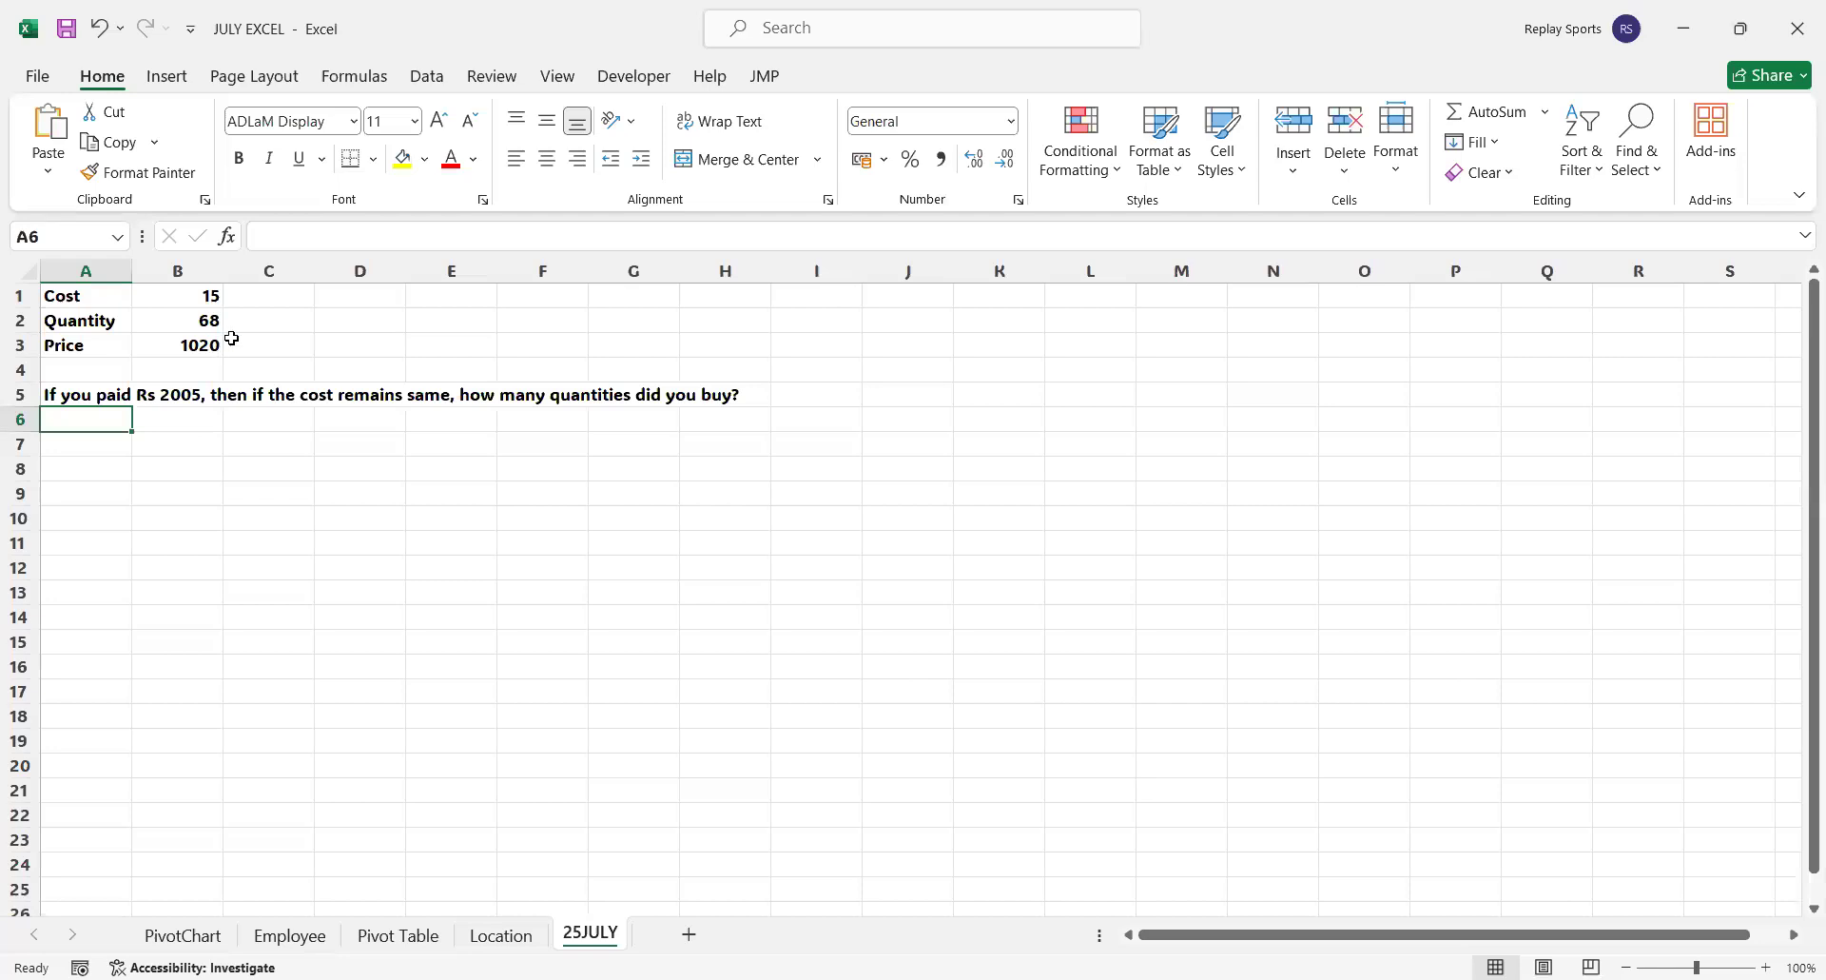
Run Goal Seek to set price cell B3 to 2005 by changing quantity cell B2, and keep the solution
left_click(193, 319)
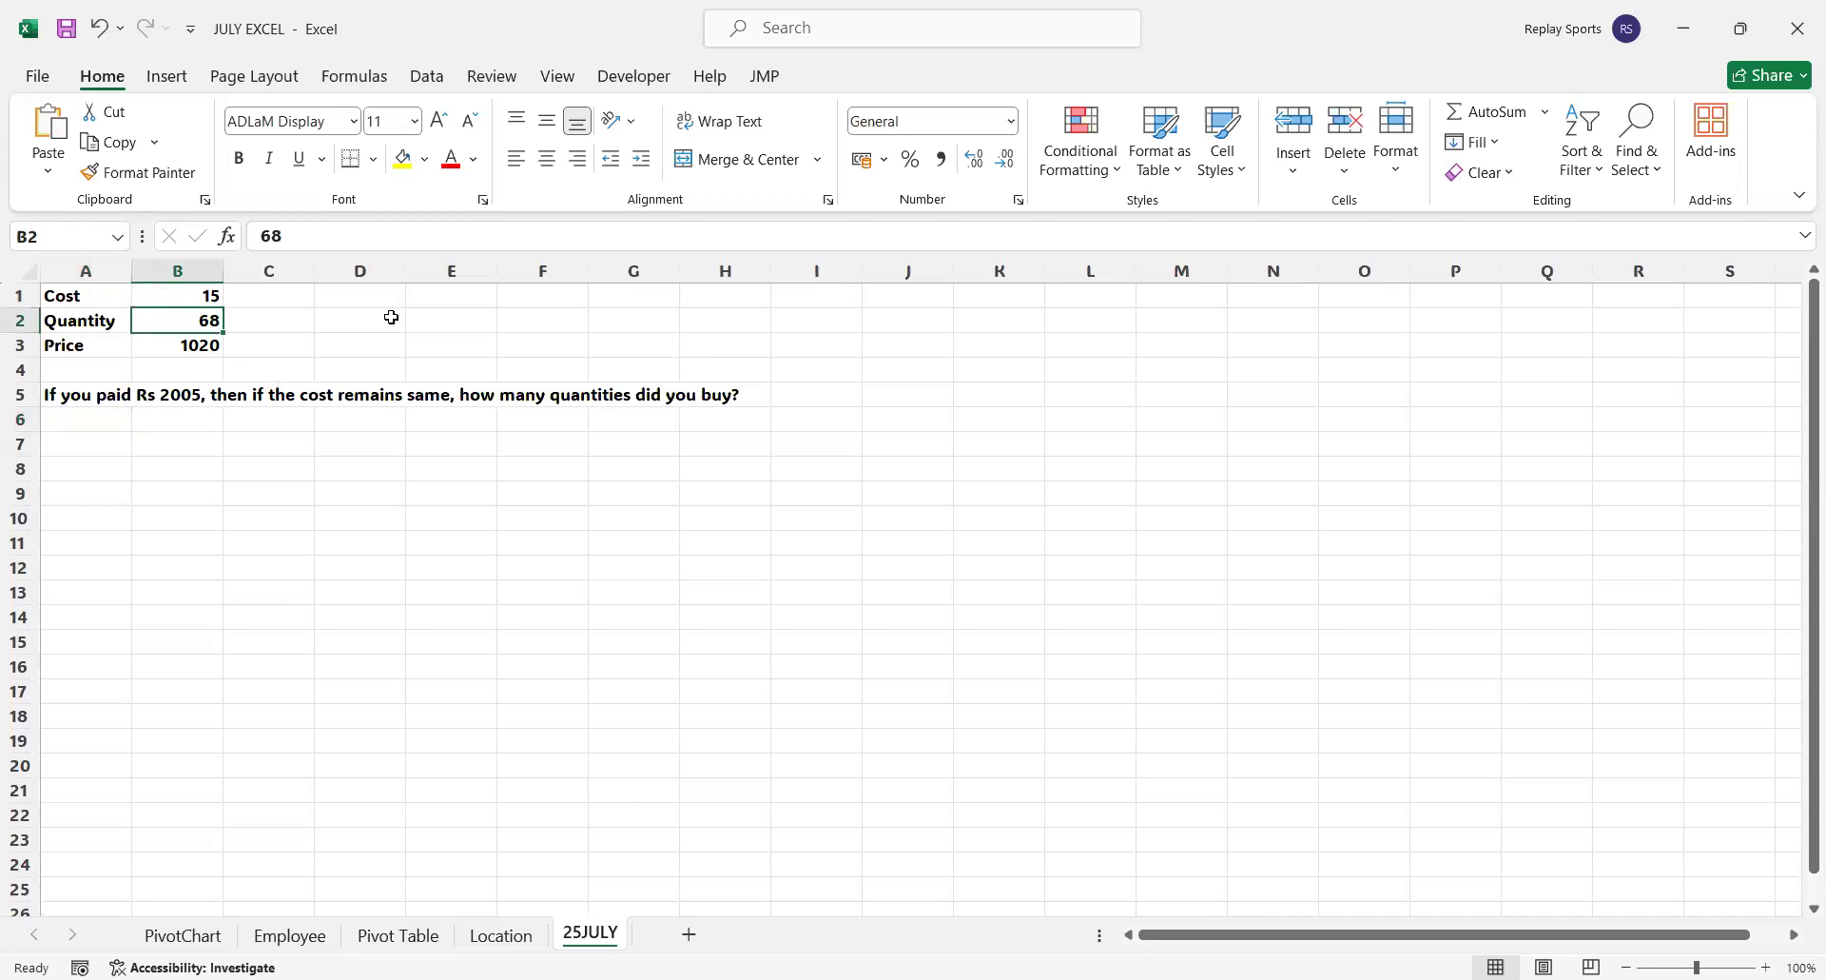
left_click(421, 85)
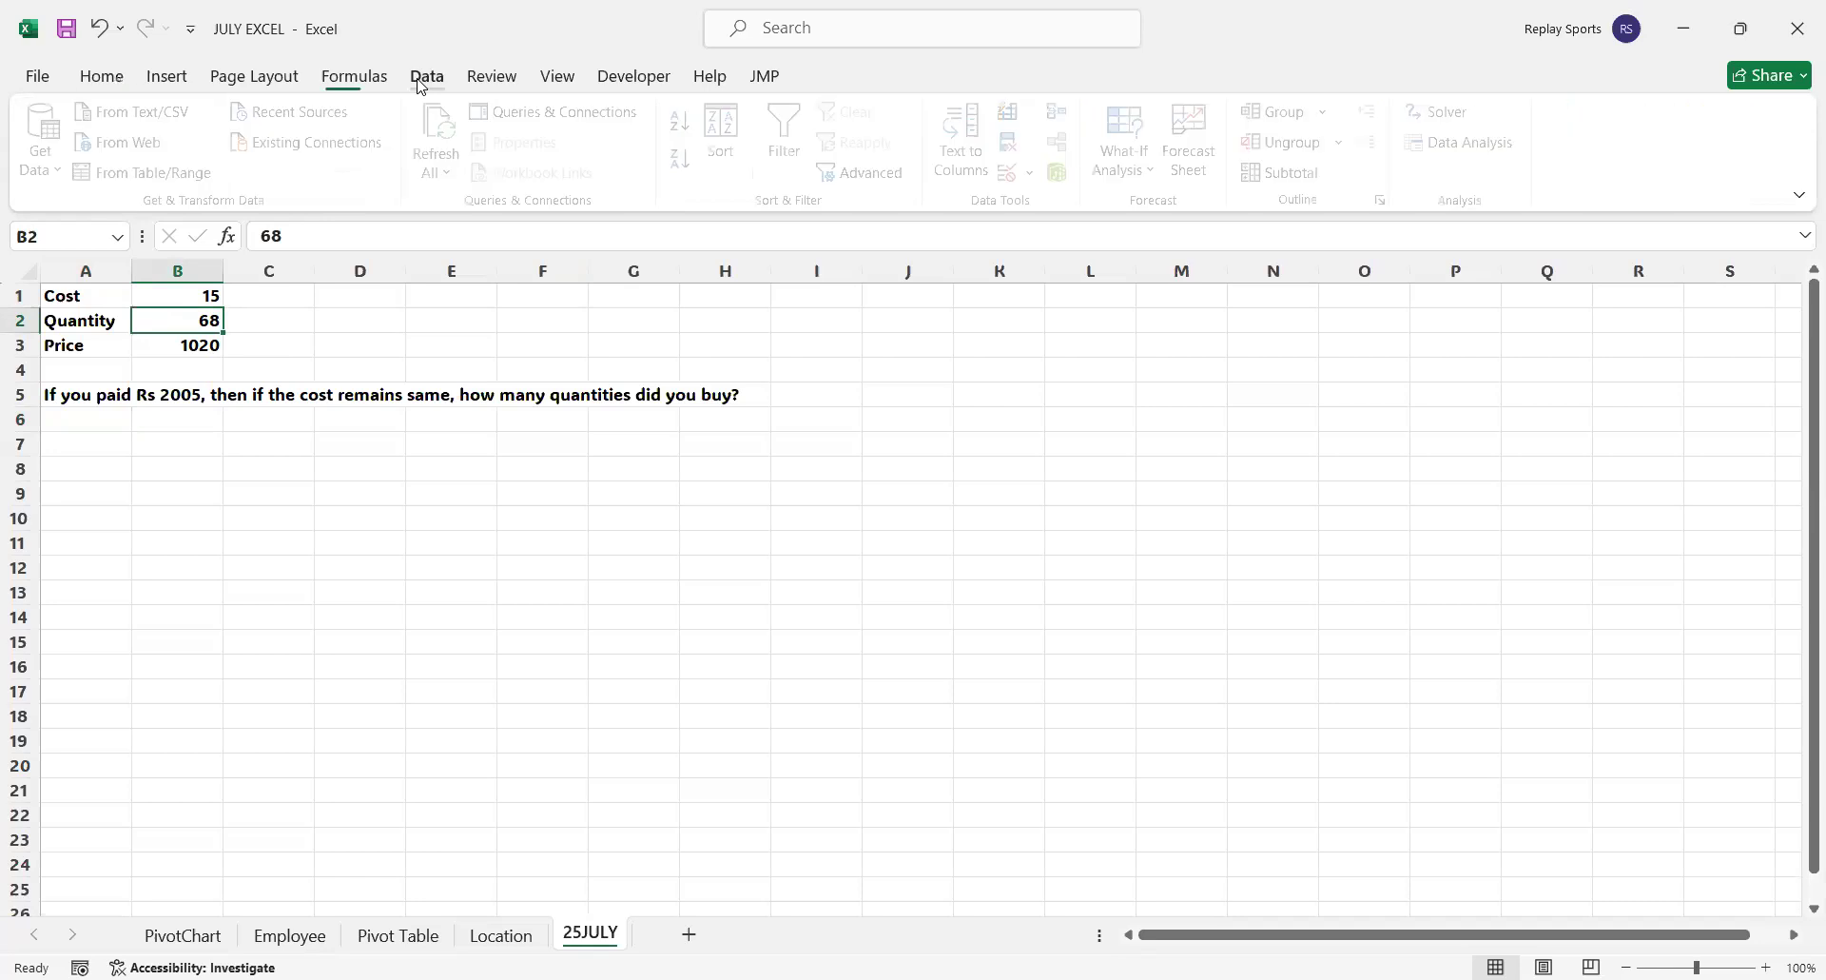
left_click(1156, 172)
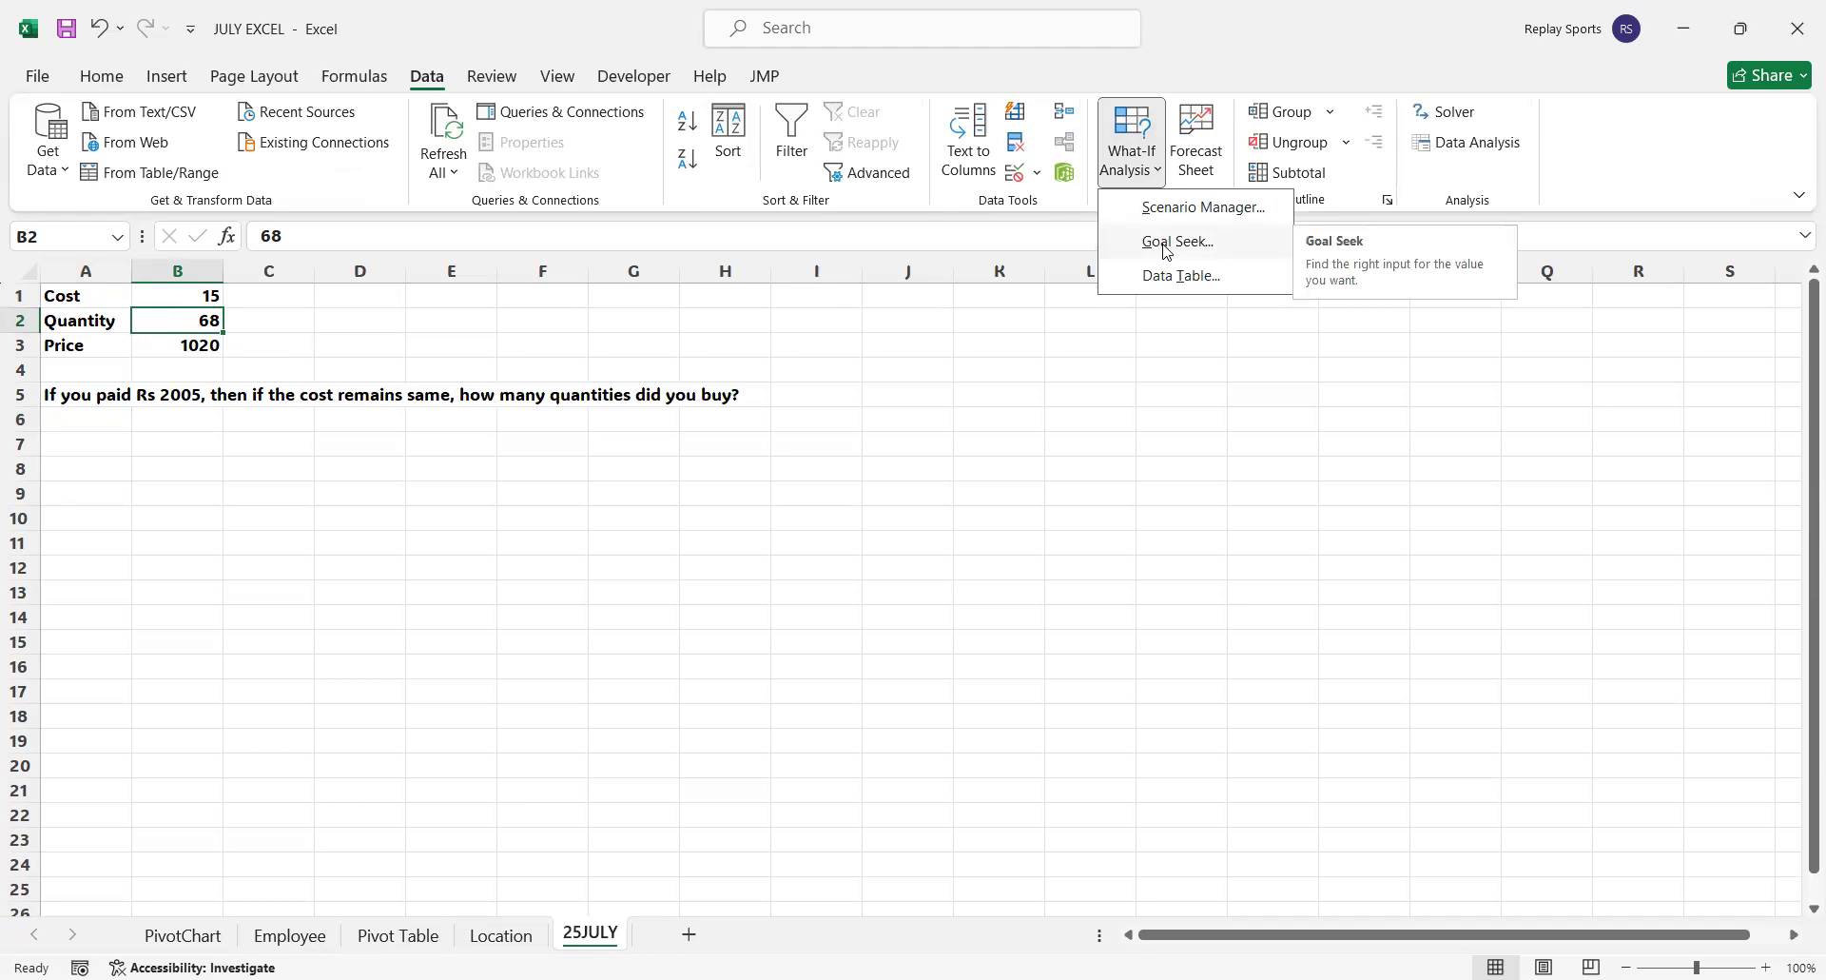
left_click(1167, 249)
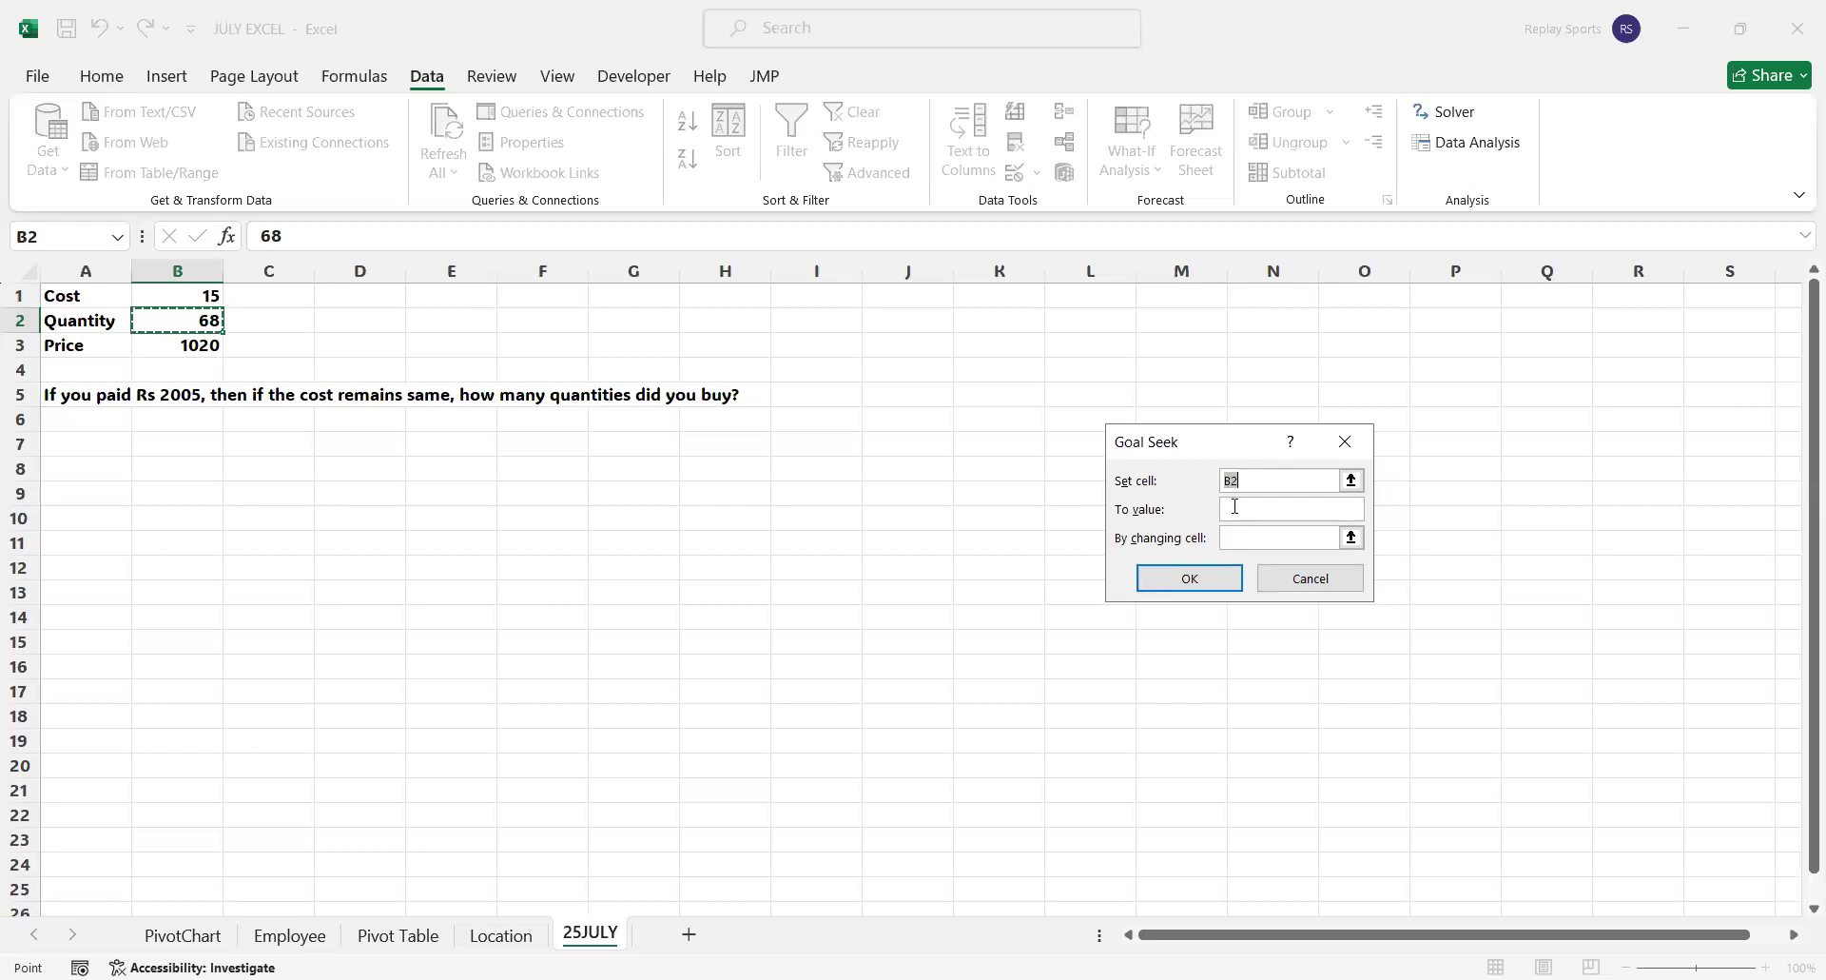
left_click(199, 347)
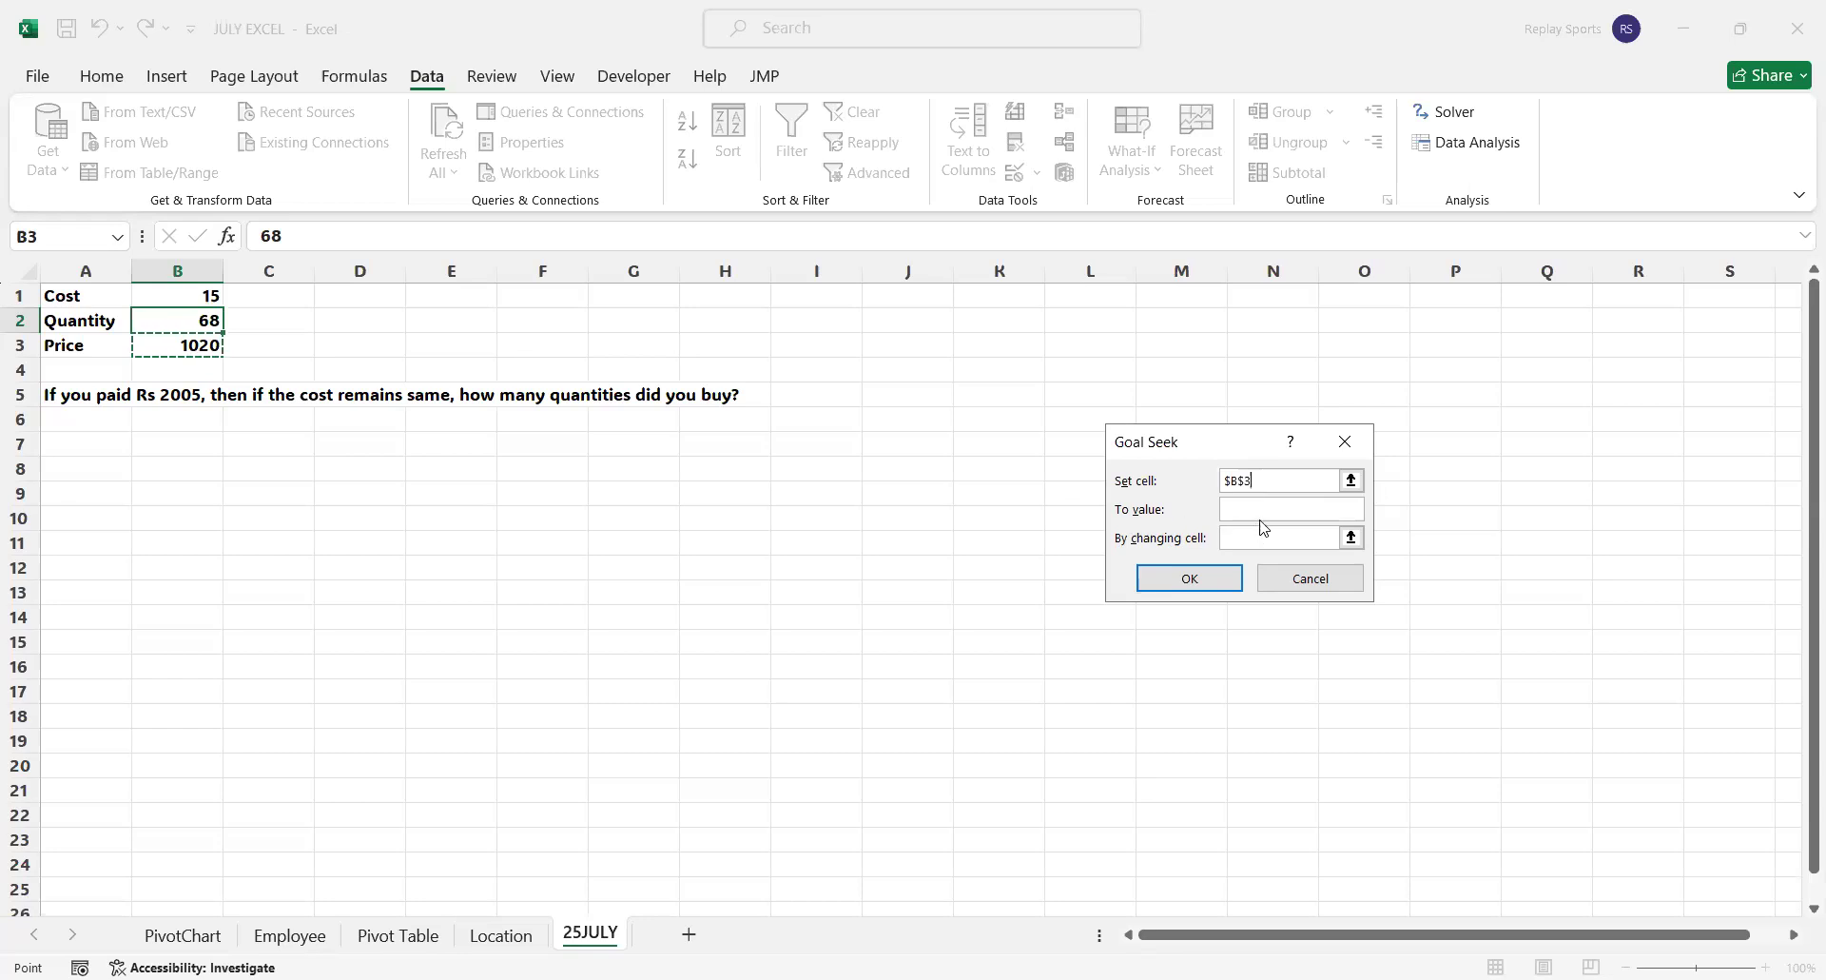
left_click(1265, 509)
type("2005")
left_click(1257, 537)
left_click(187, 321)
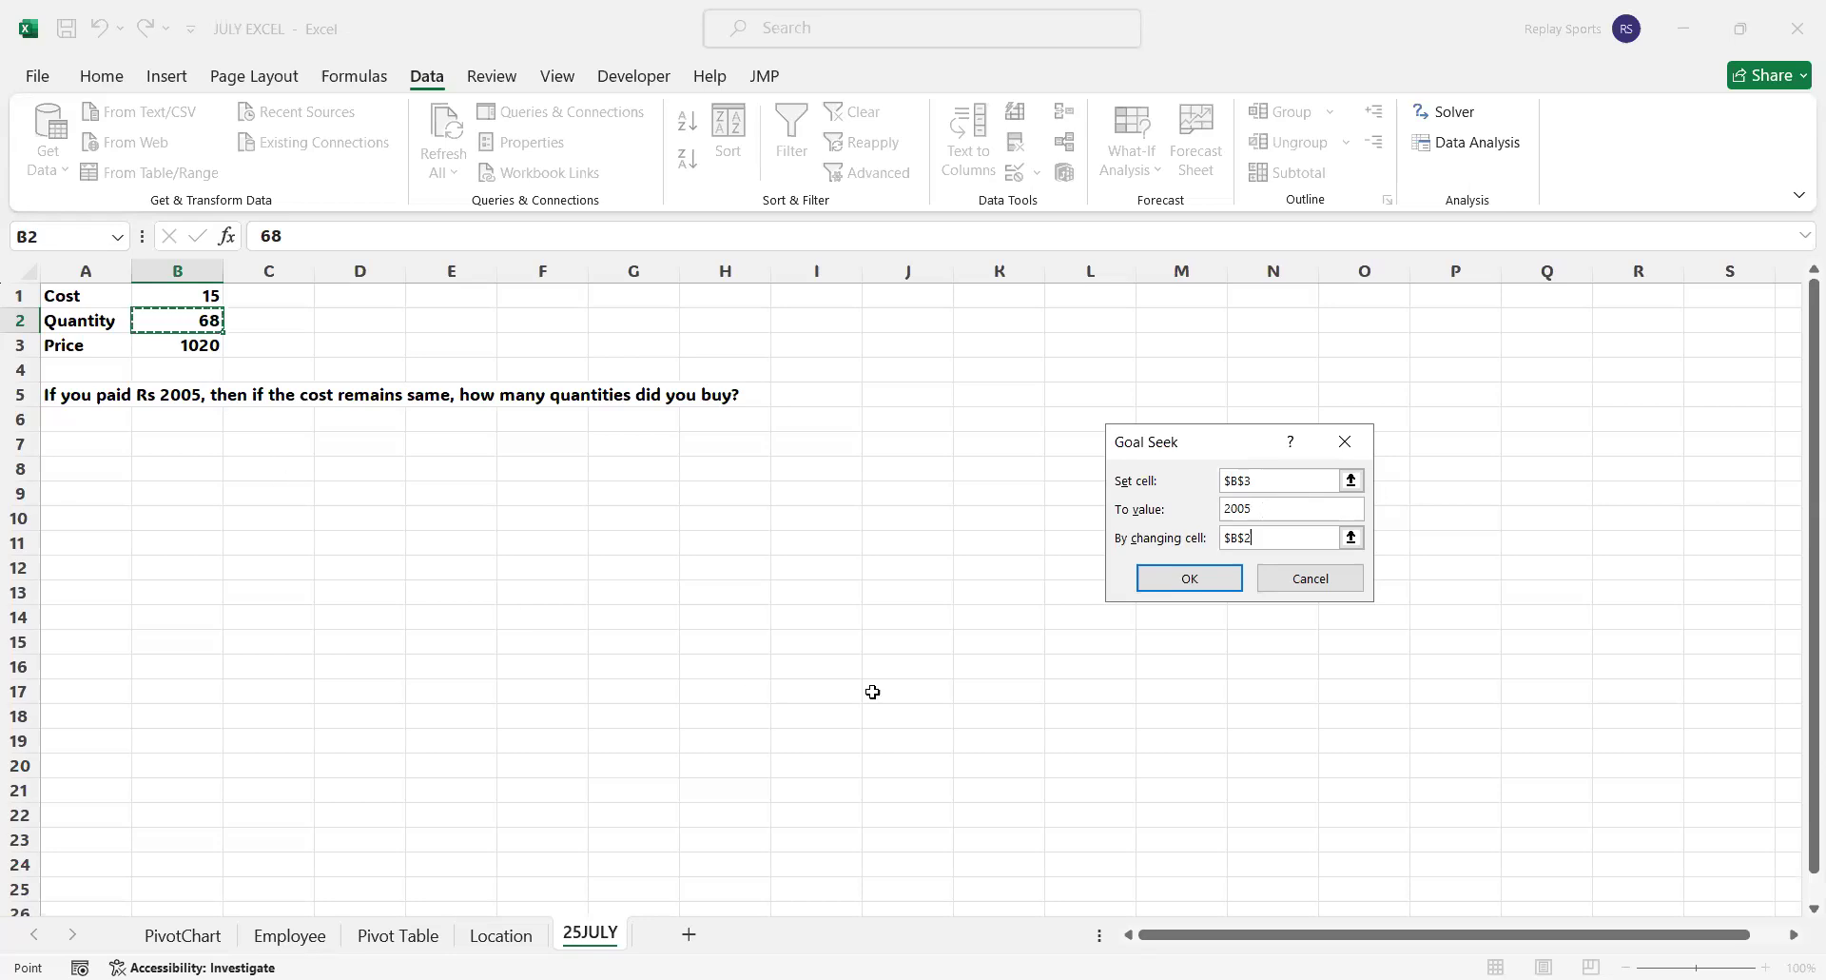
left_click(1195, 572)
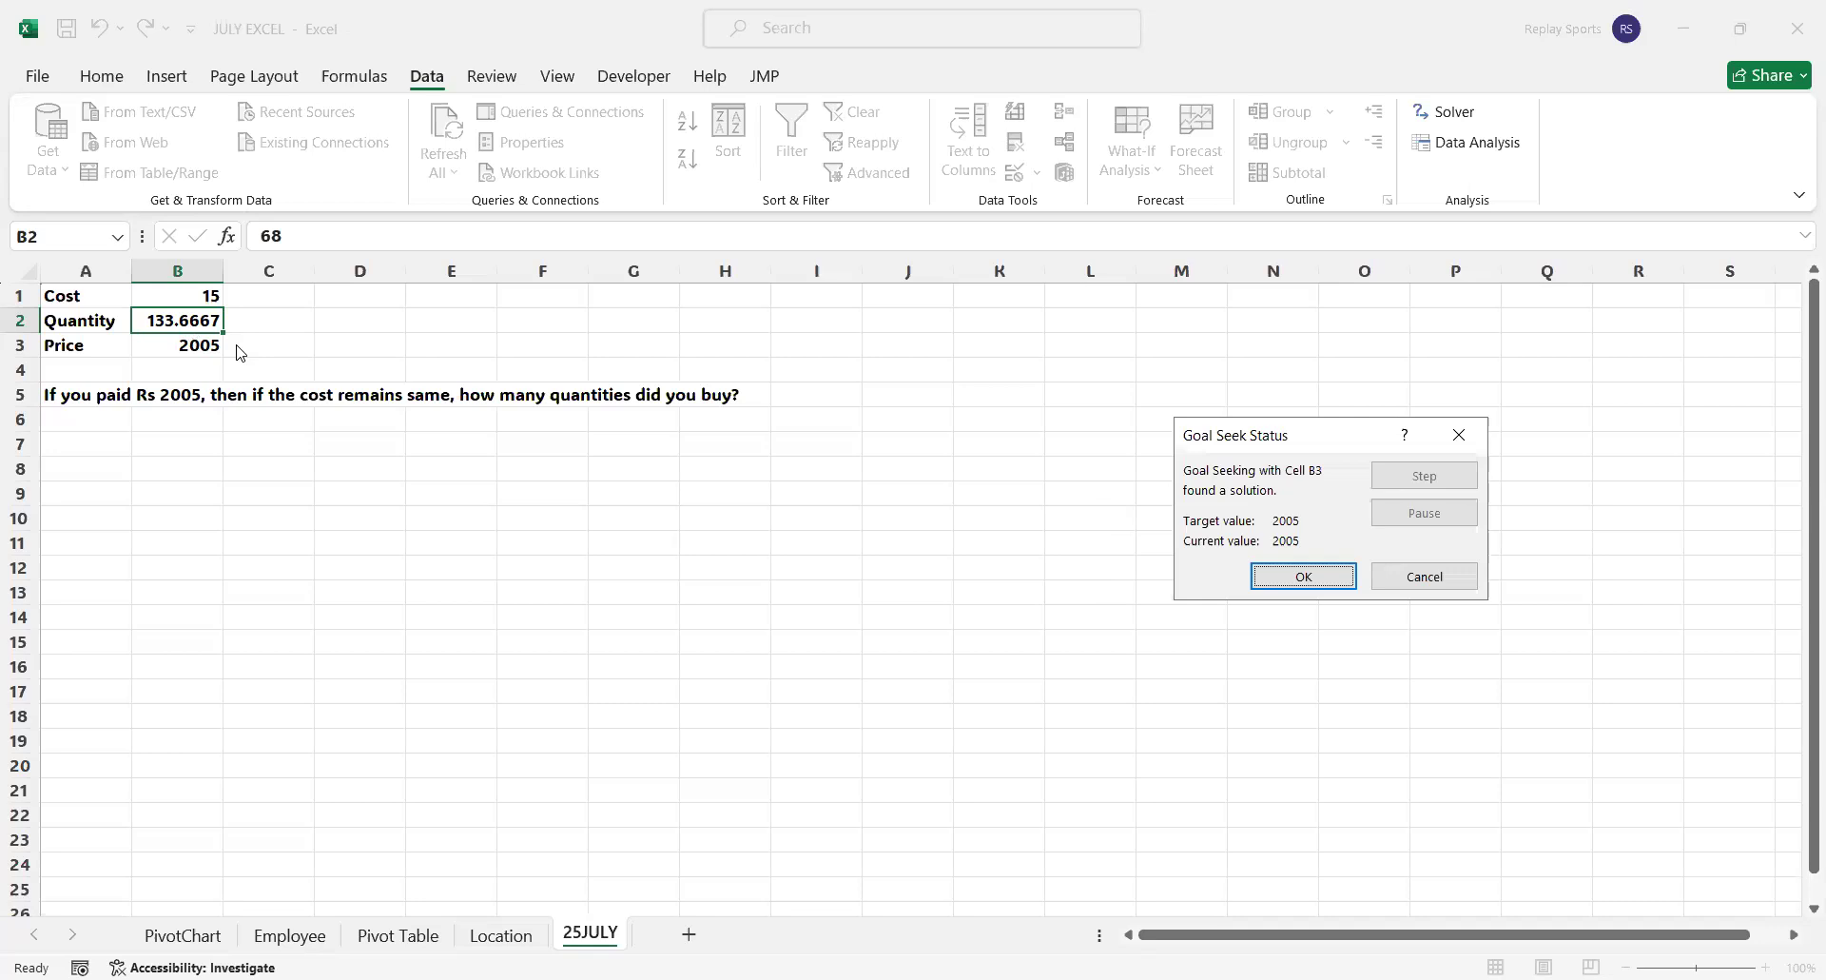
left_click(1341, 582)
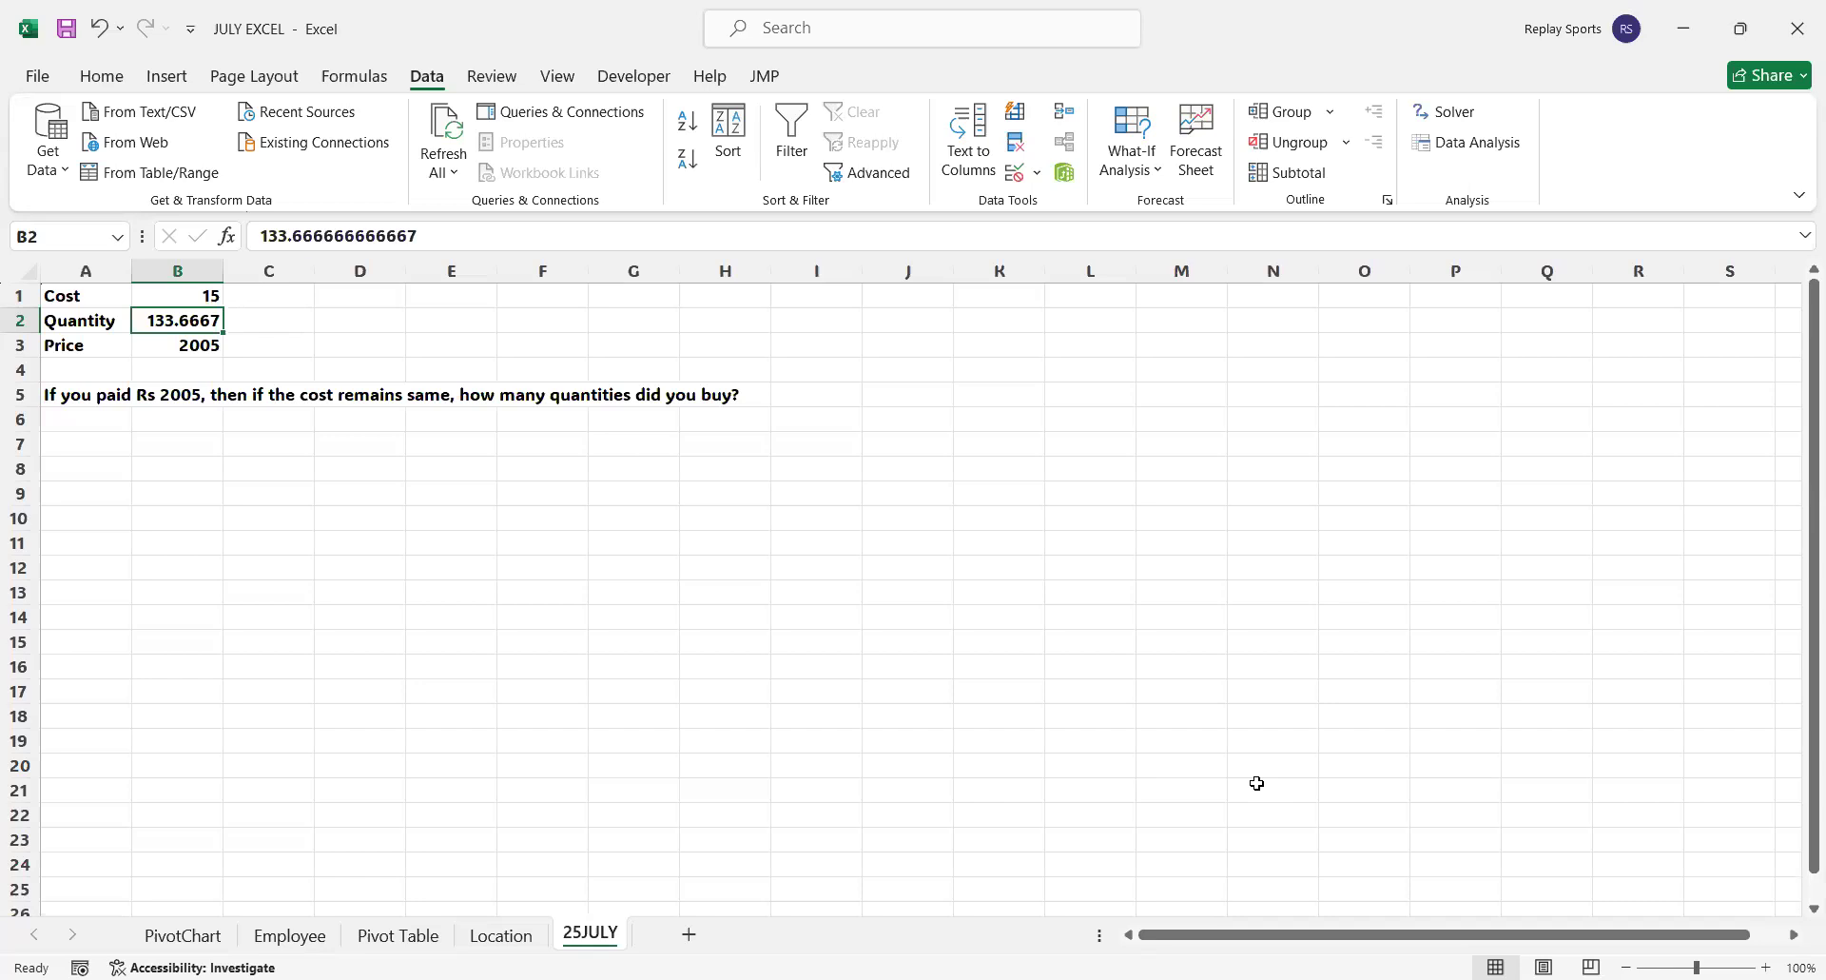
Add a new worksheet and fill its cells A1:B1 with the blue theme color
left_click(691, 935)
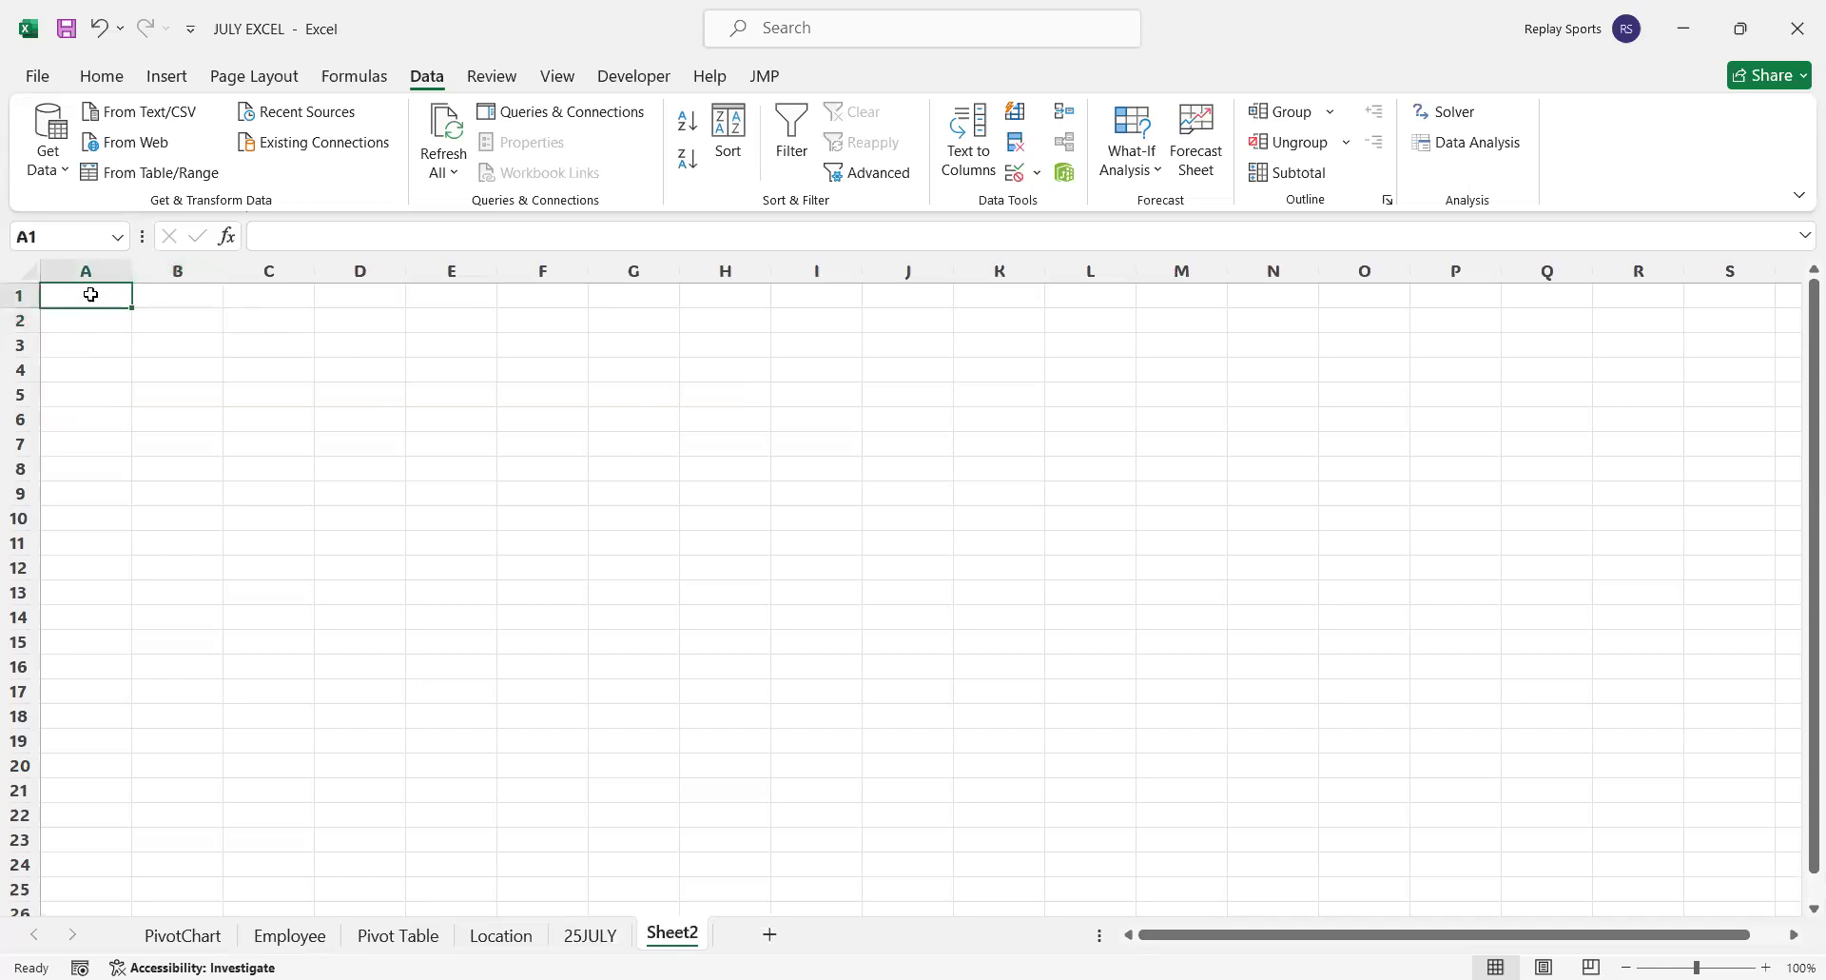
left_click_drag(90, 295, 177, 301)
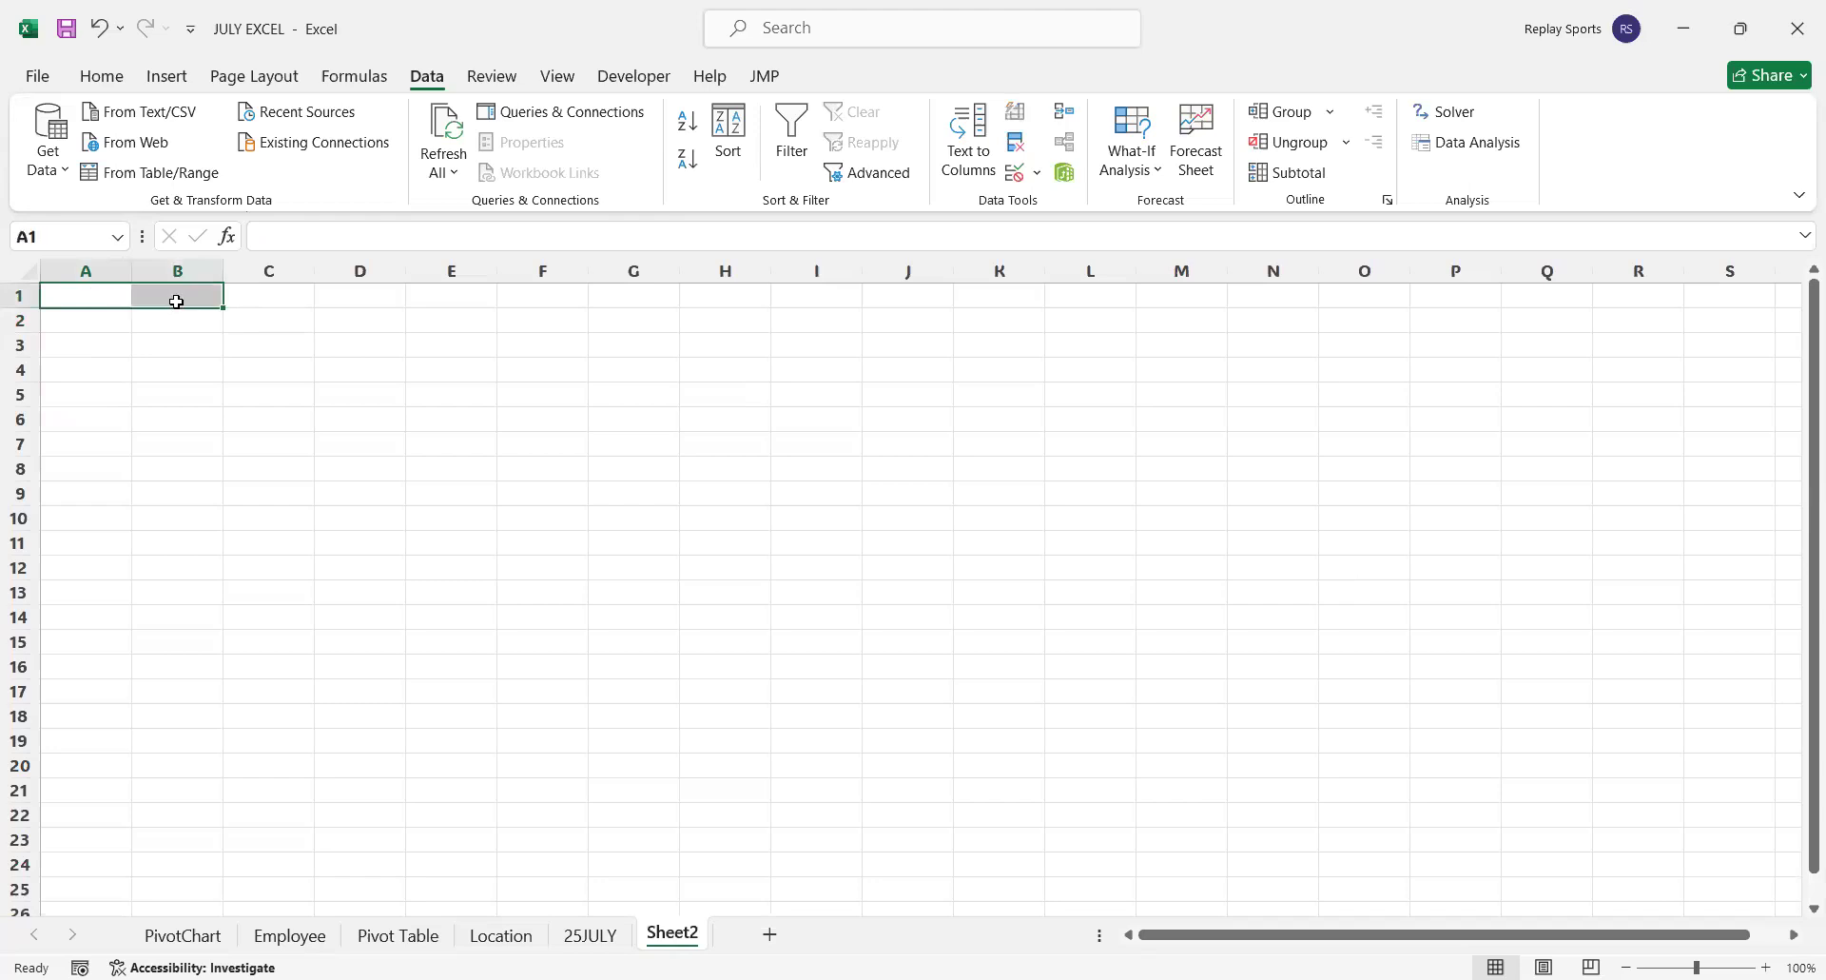
left_click(101, 78)
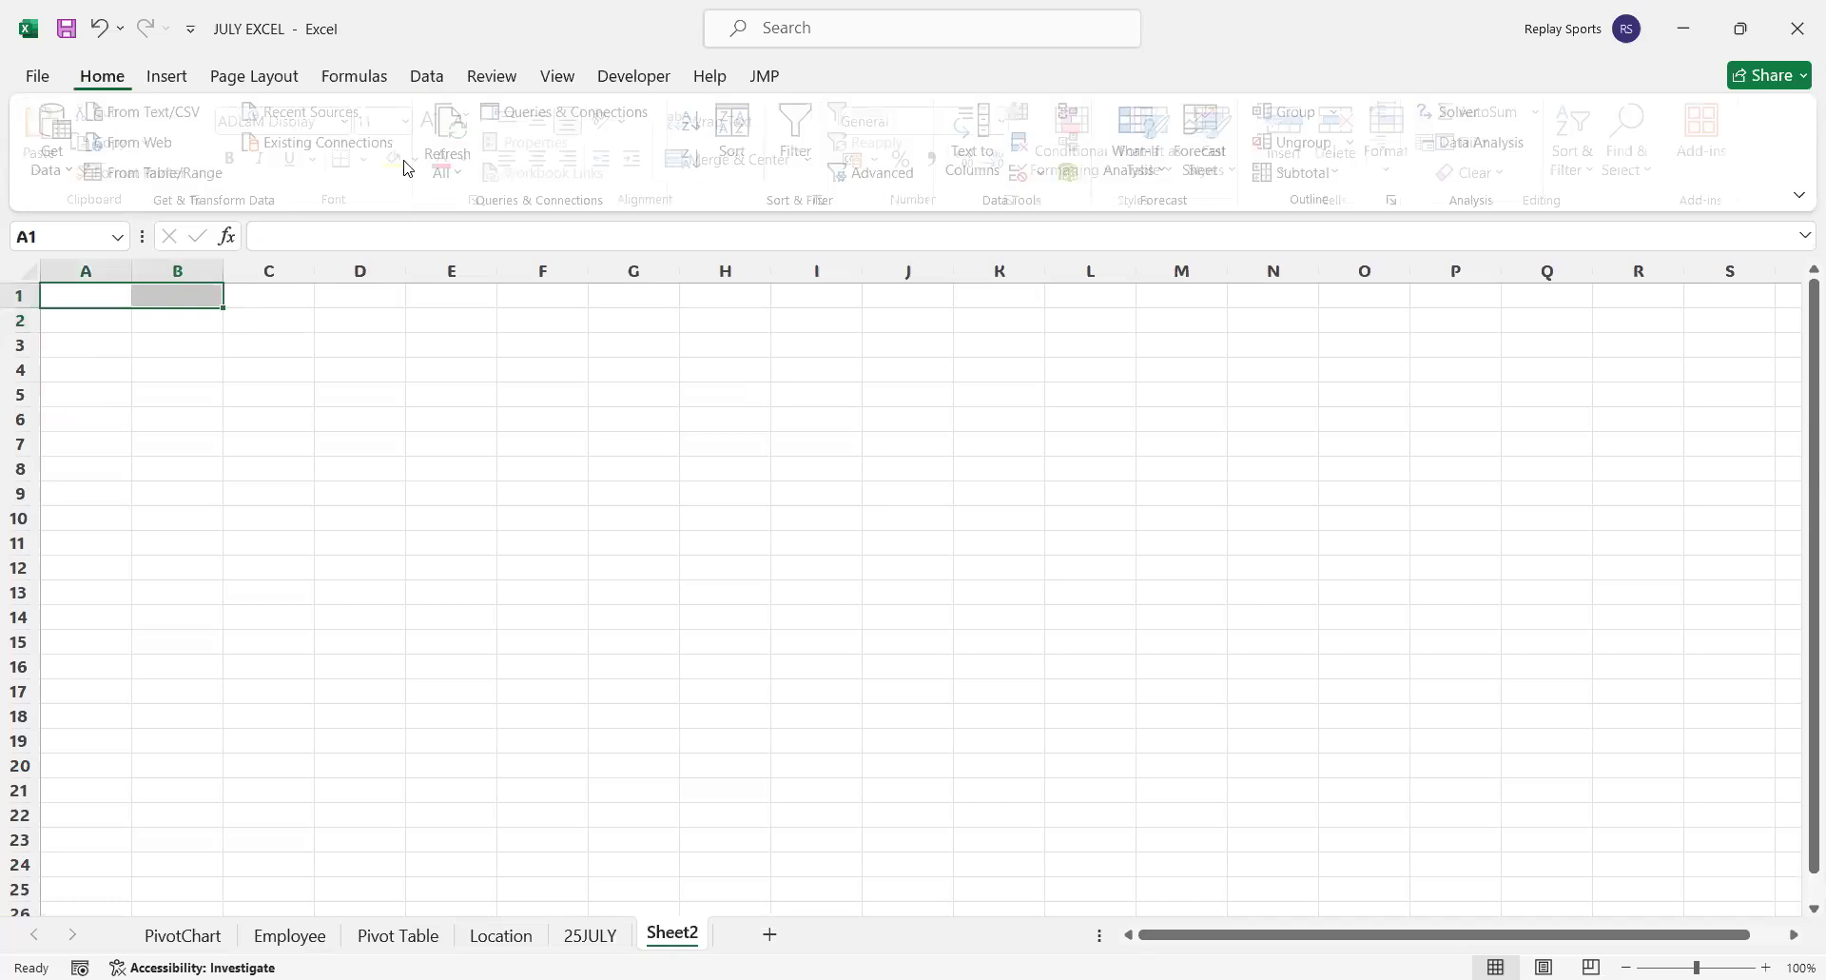
left_click(428, 163)
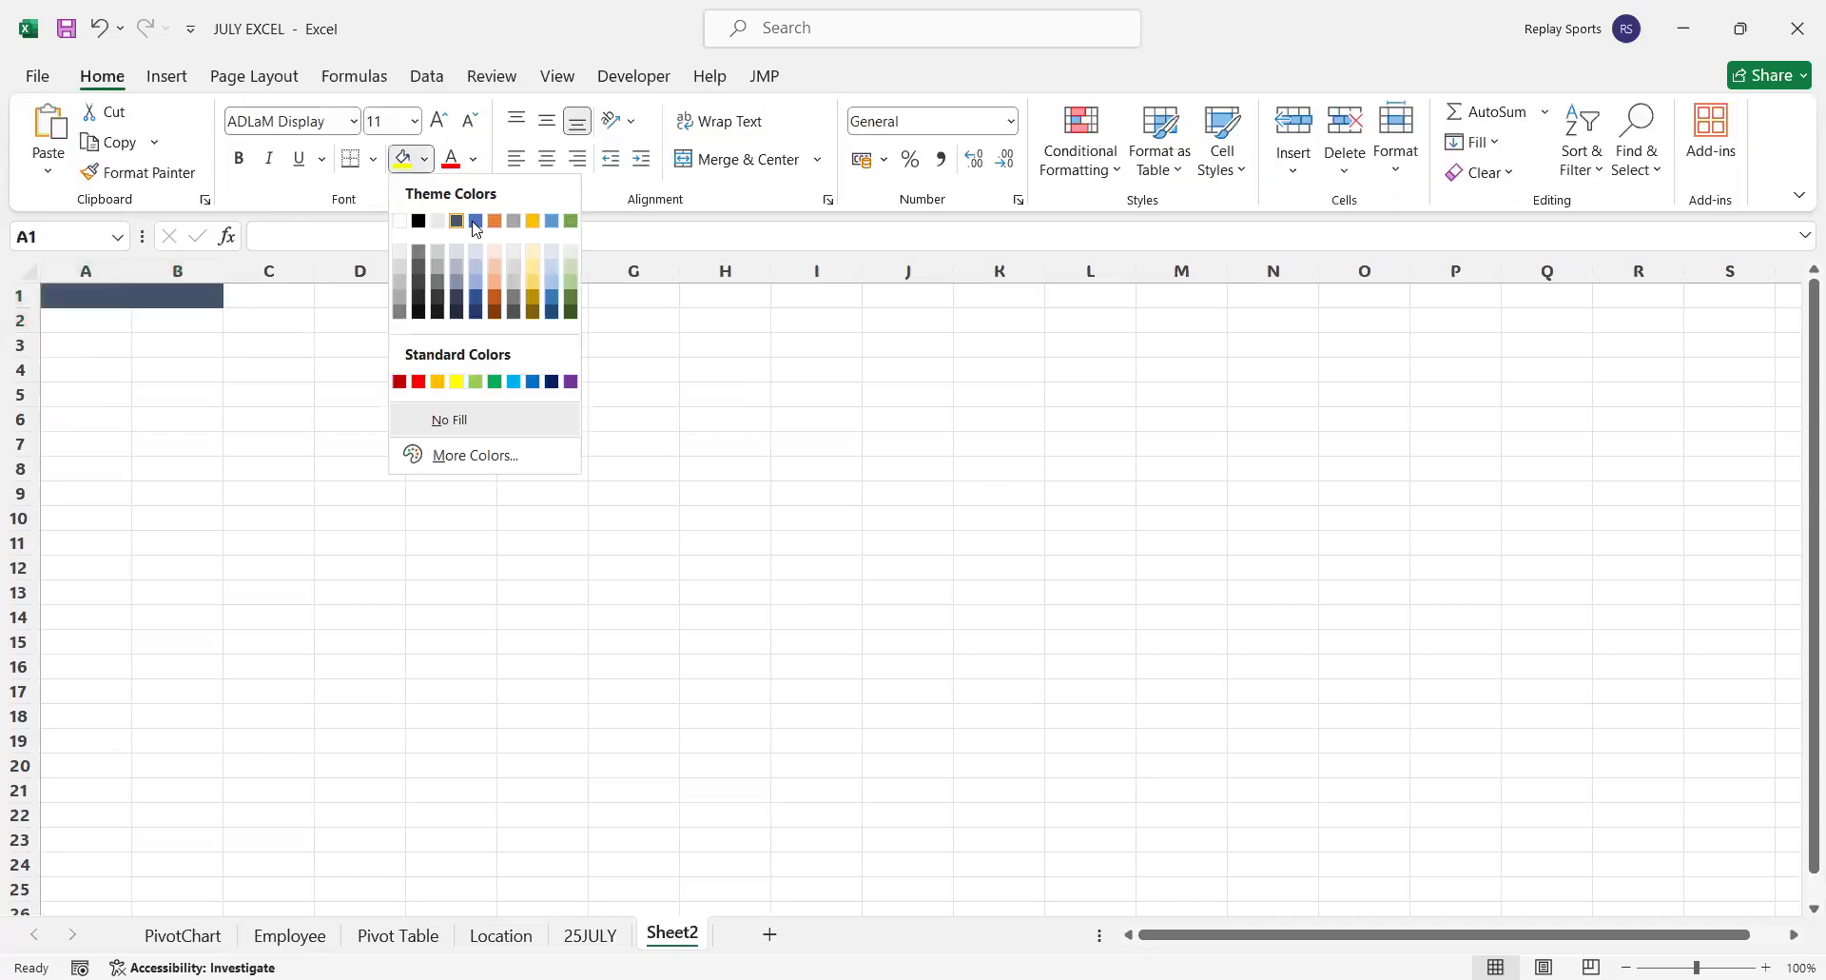
left_click(477, 226)
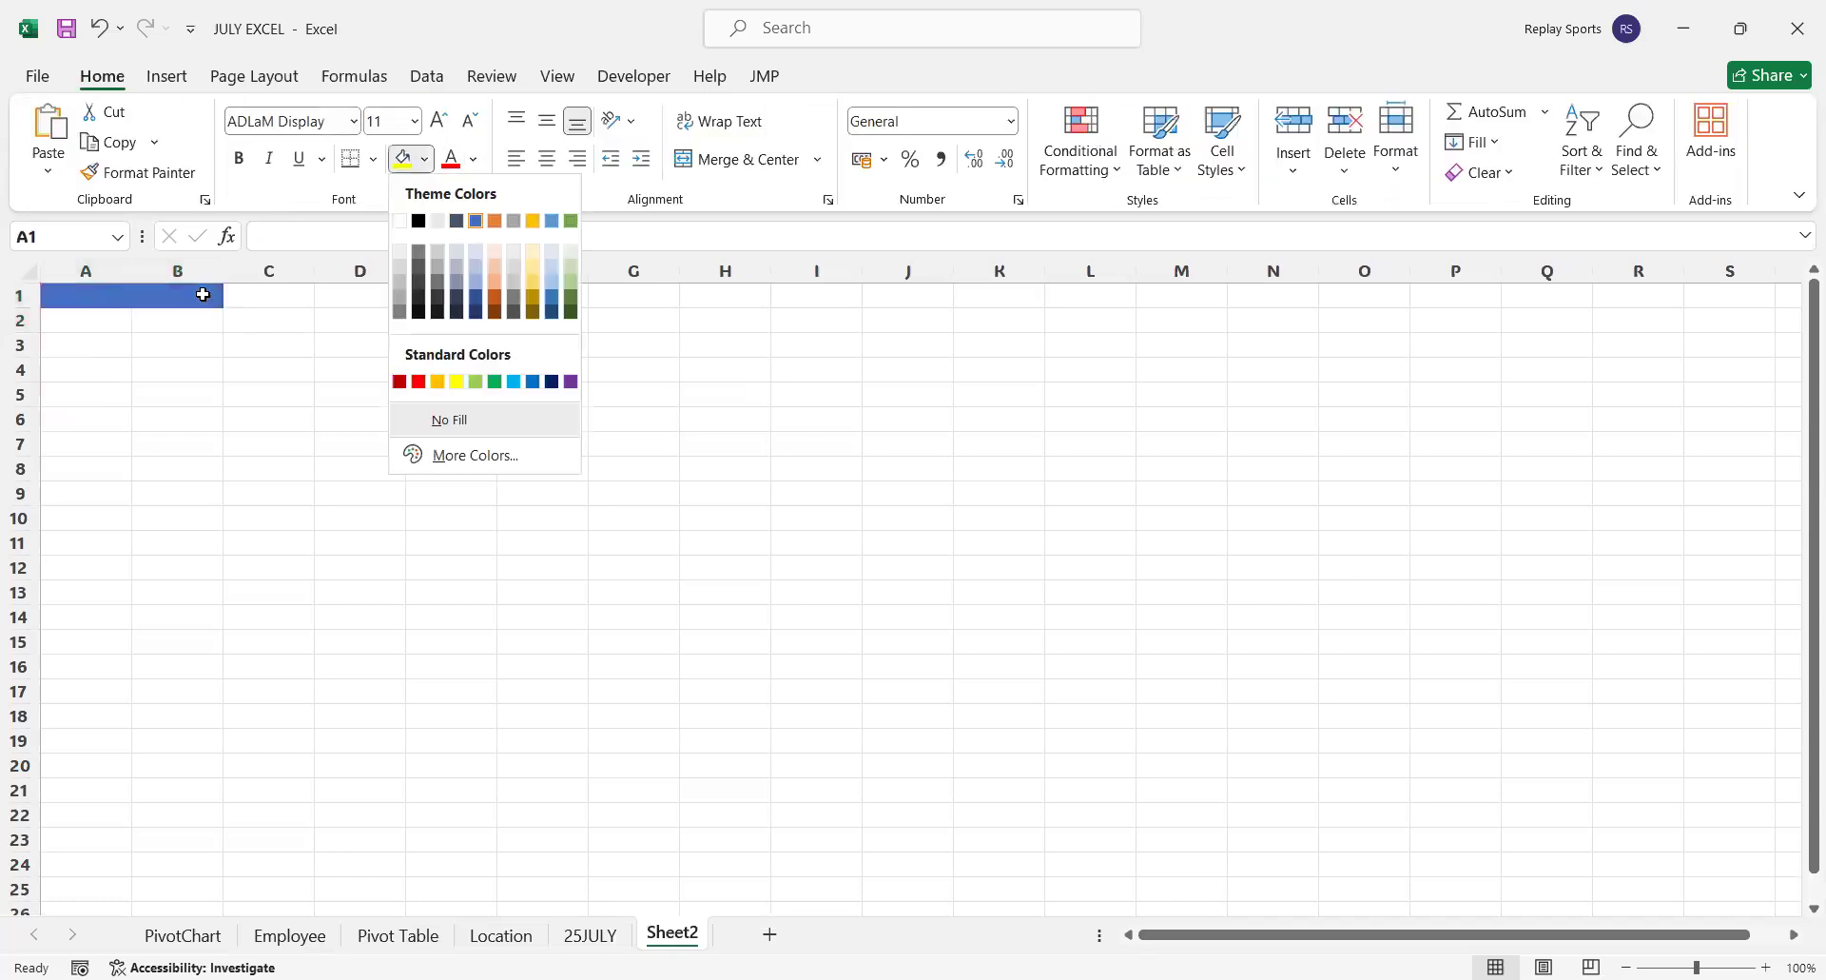
Widen column A and enter the headers Components in A1 and Amount in B1
left_click(91, 294)
left_click_drag(139, 273, 475, 298)
type("Compo")
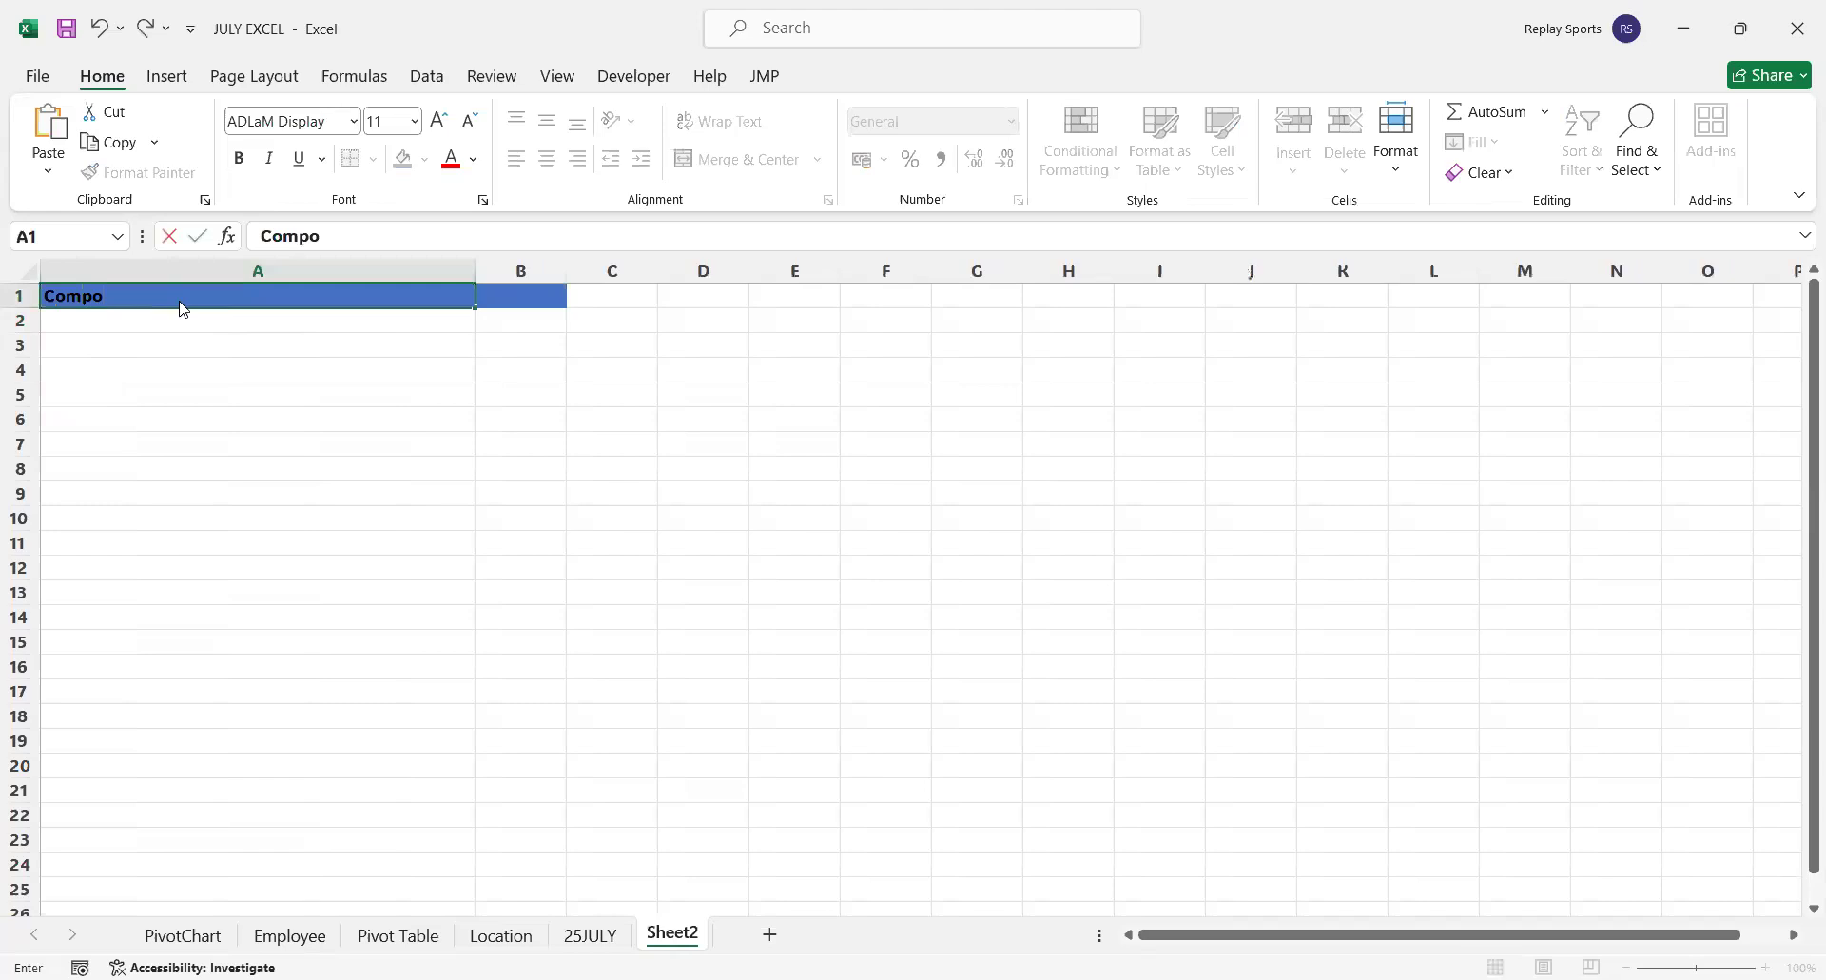
type("nents")
key("Tab")
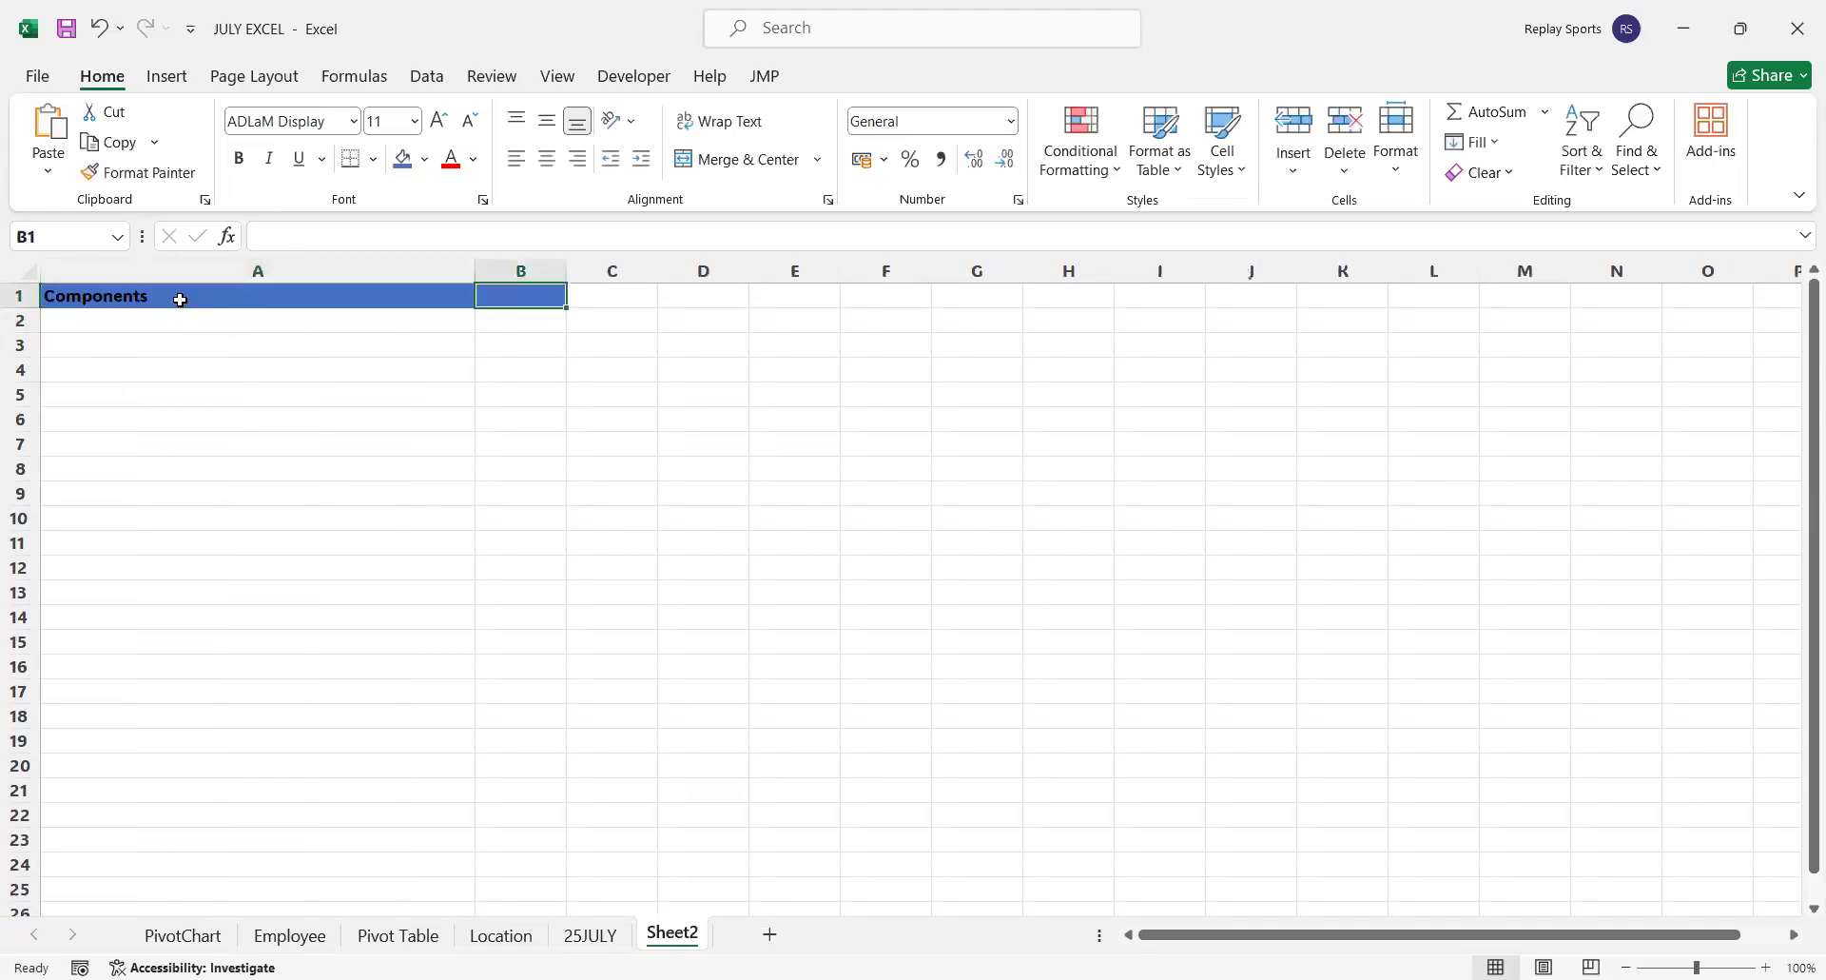
type("Amoun")
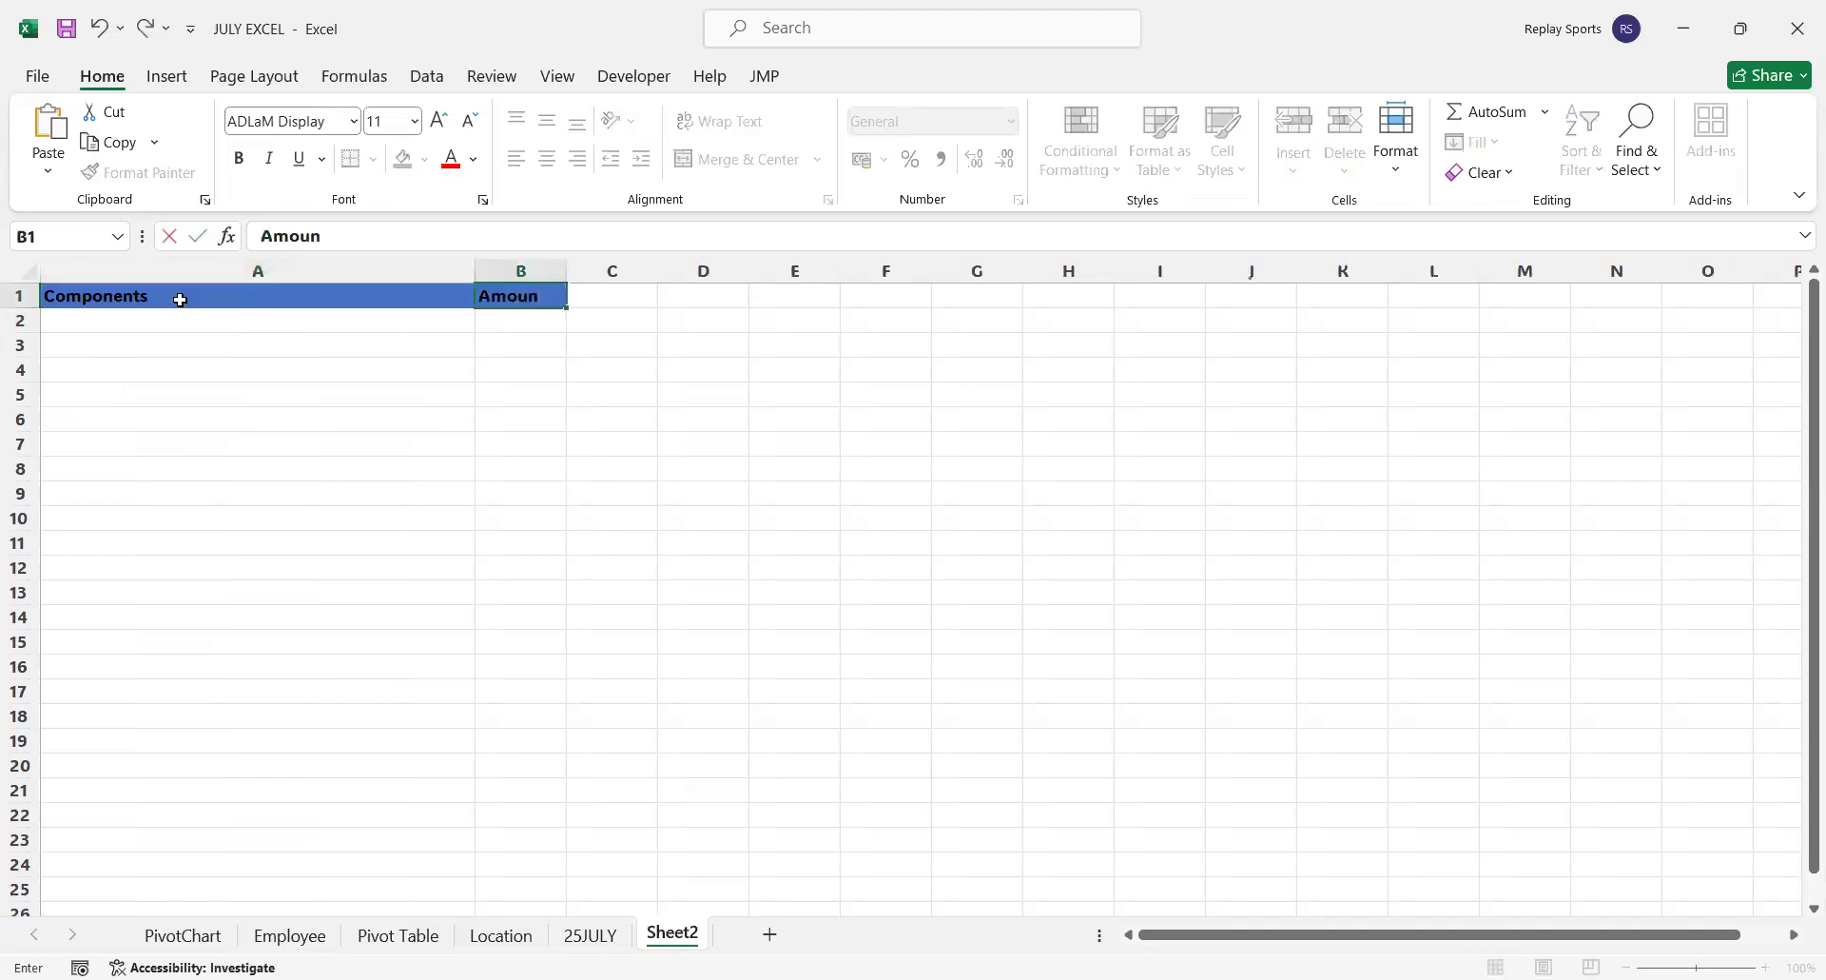
type("t")
Set the font color of the header cells A1:B1 to white
left_click(180, 300, "shift")
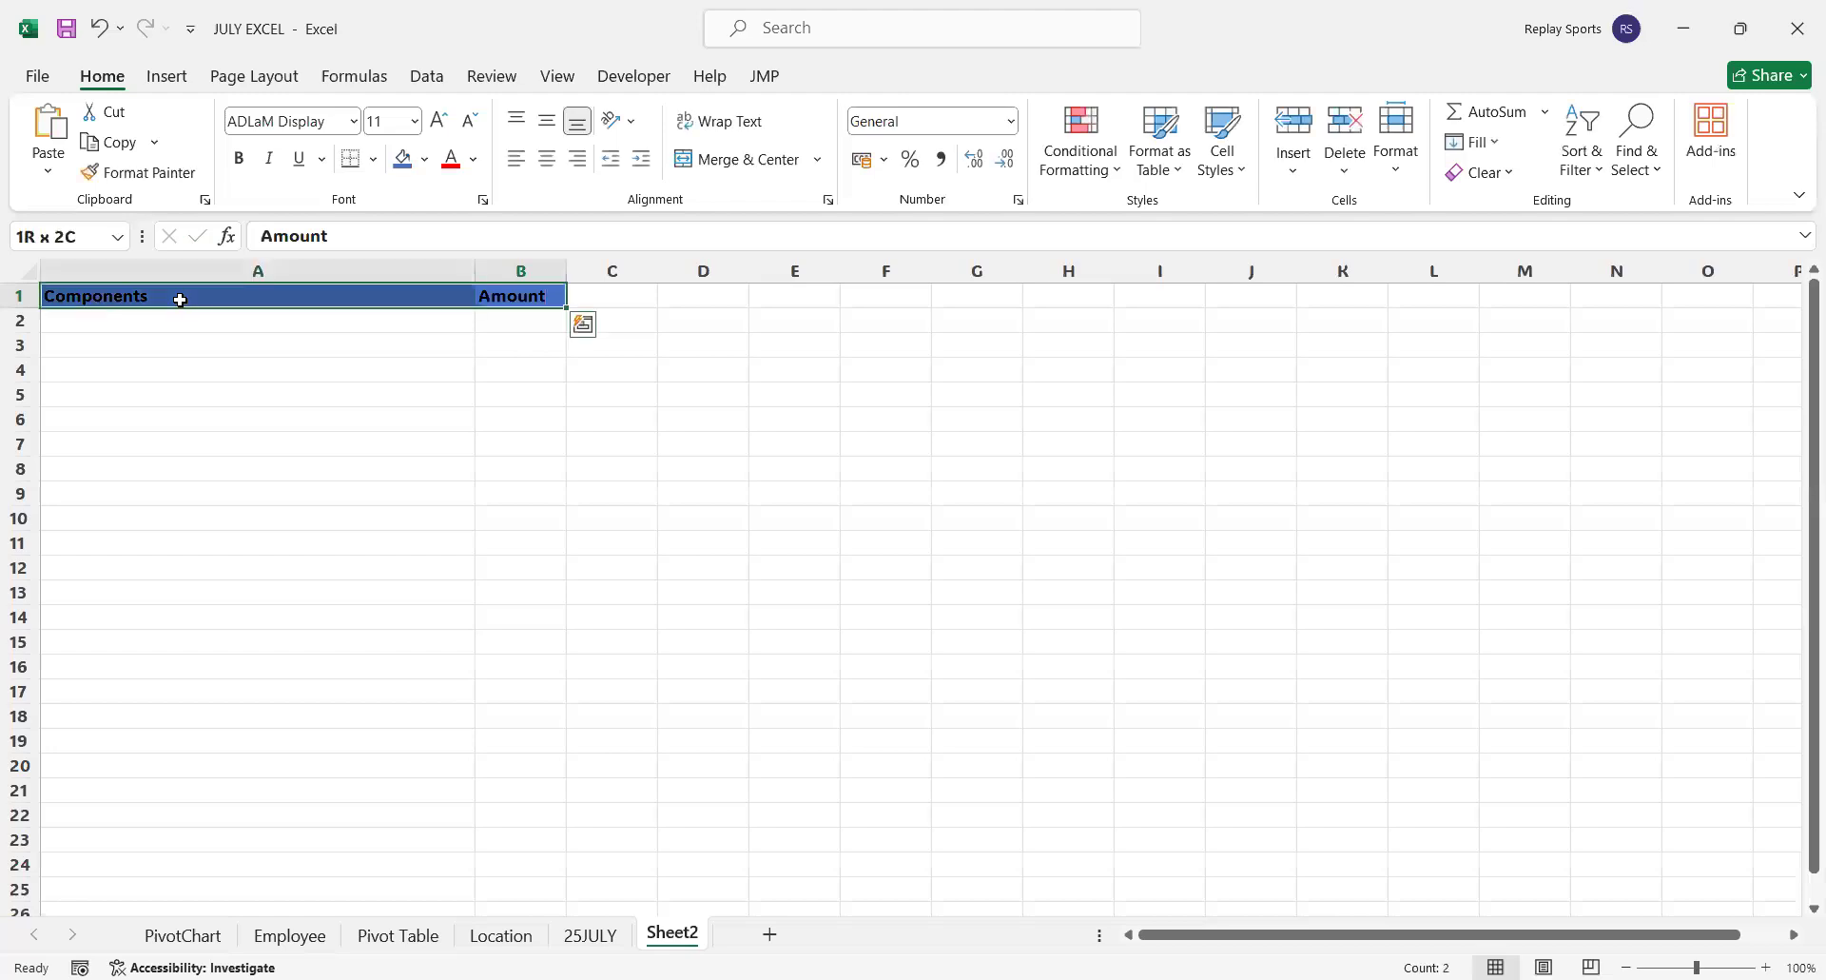
left_click(475, 168)
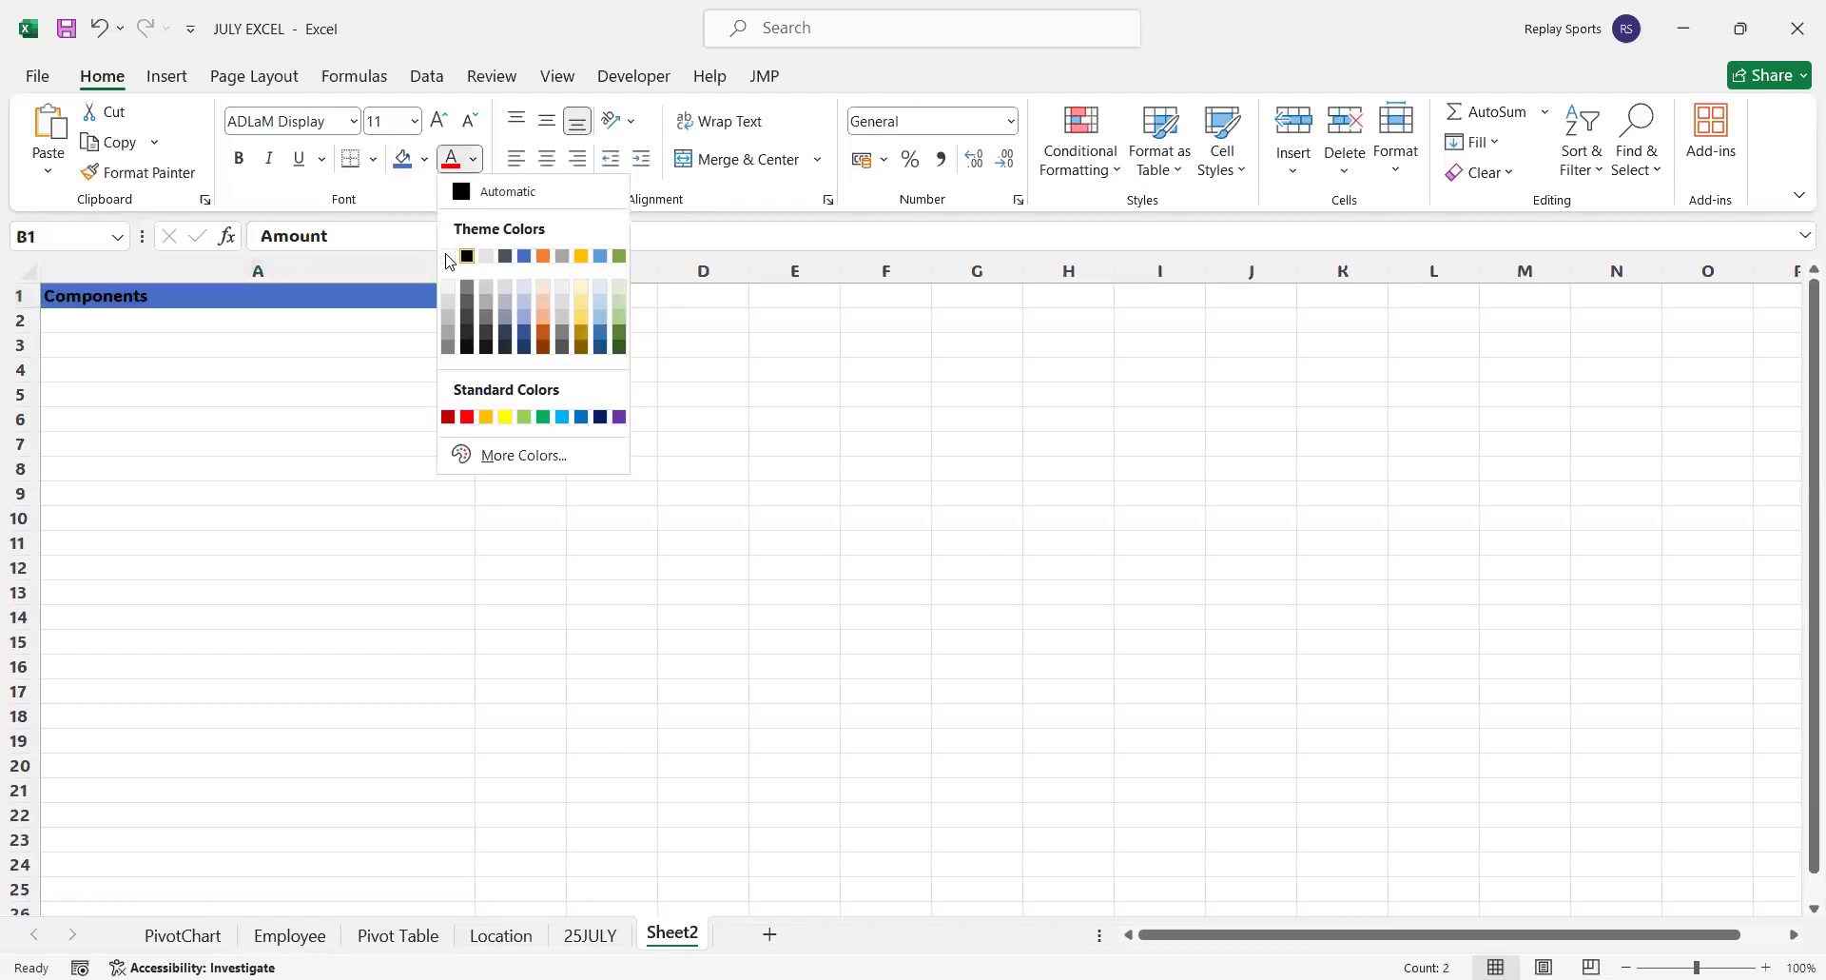
left_click(187, 318)
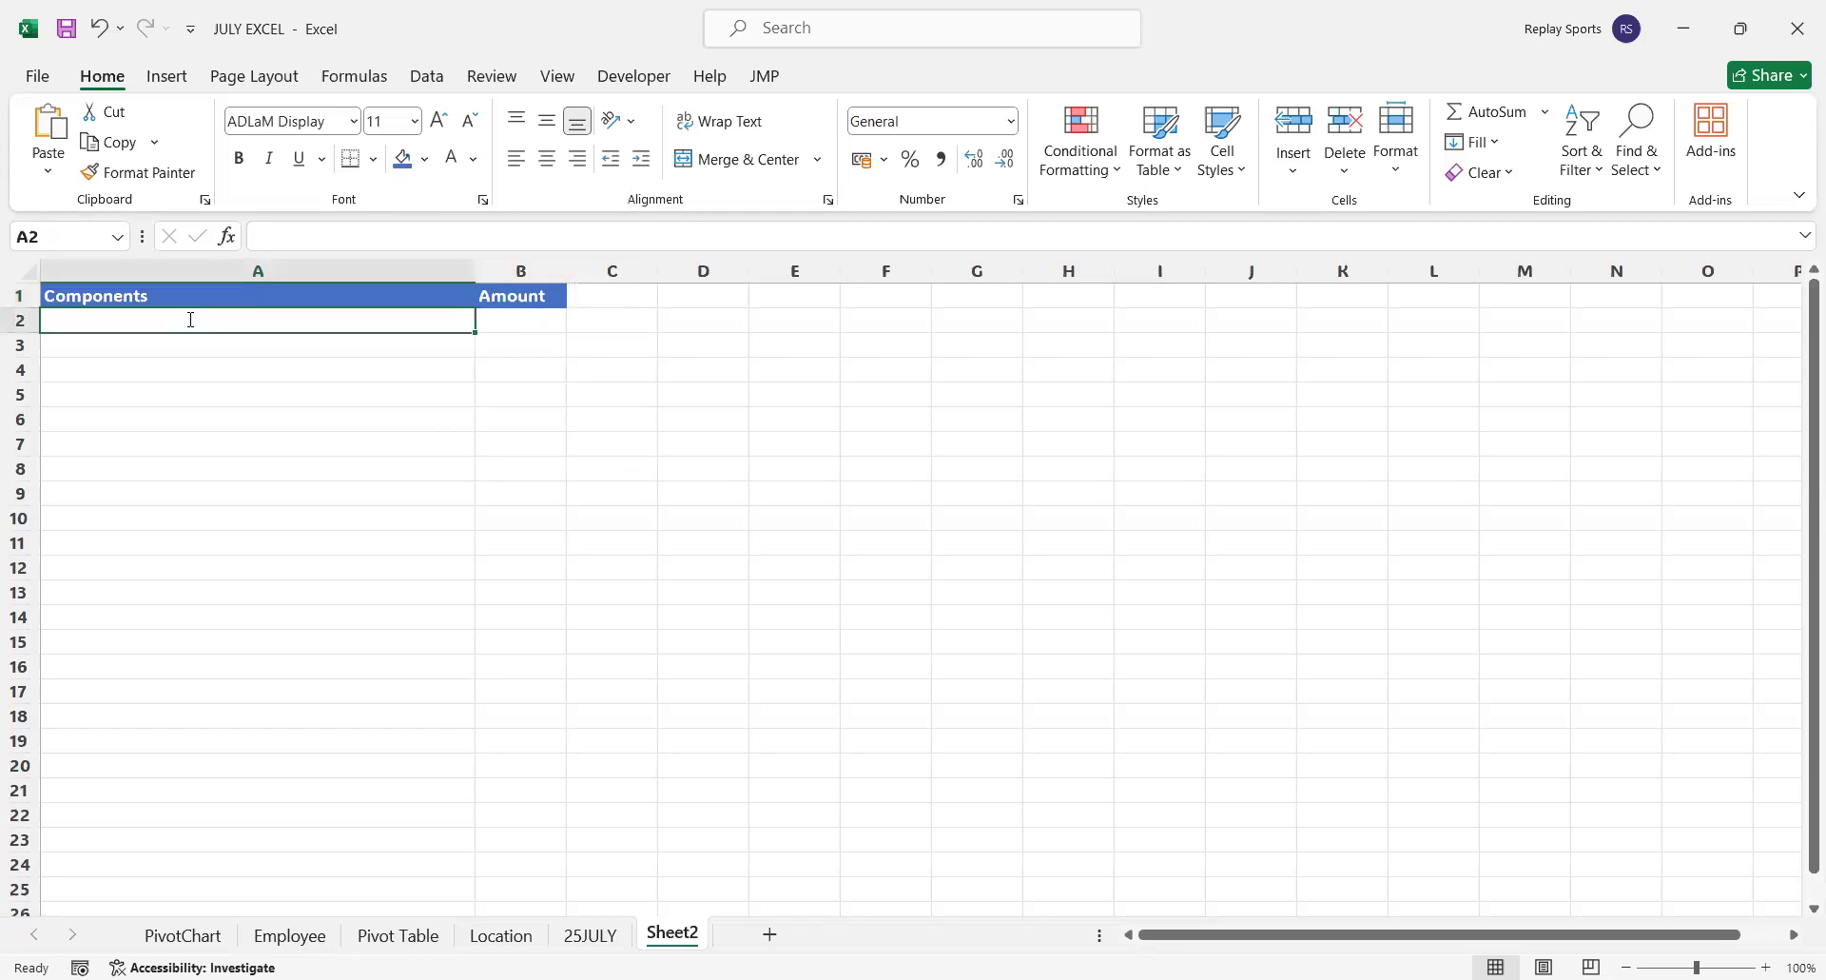
List Income from Salary, Income from Agriculture and Income from other Sources in A2:A4, and narrow column A to fit the labels
type("Income f")
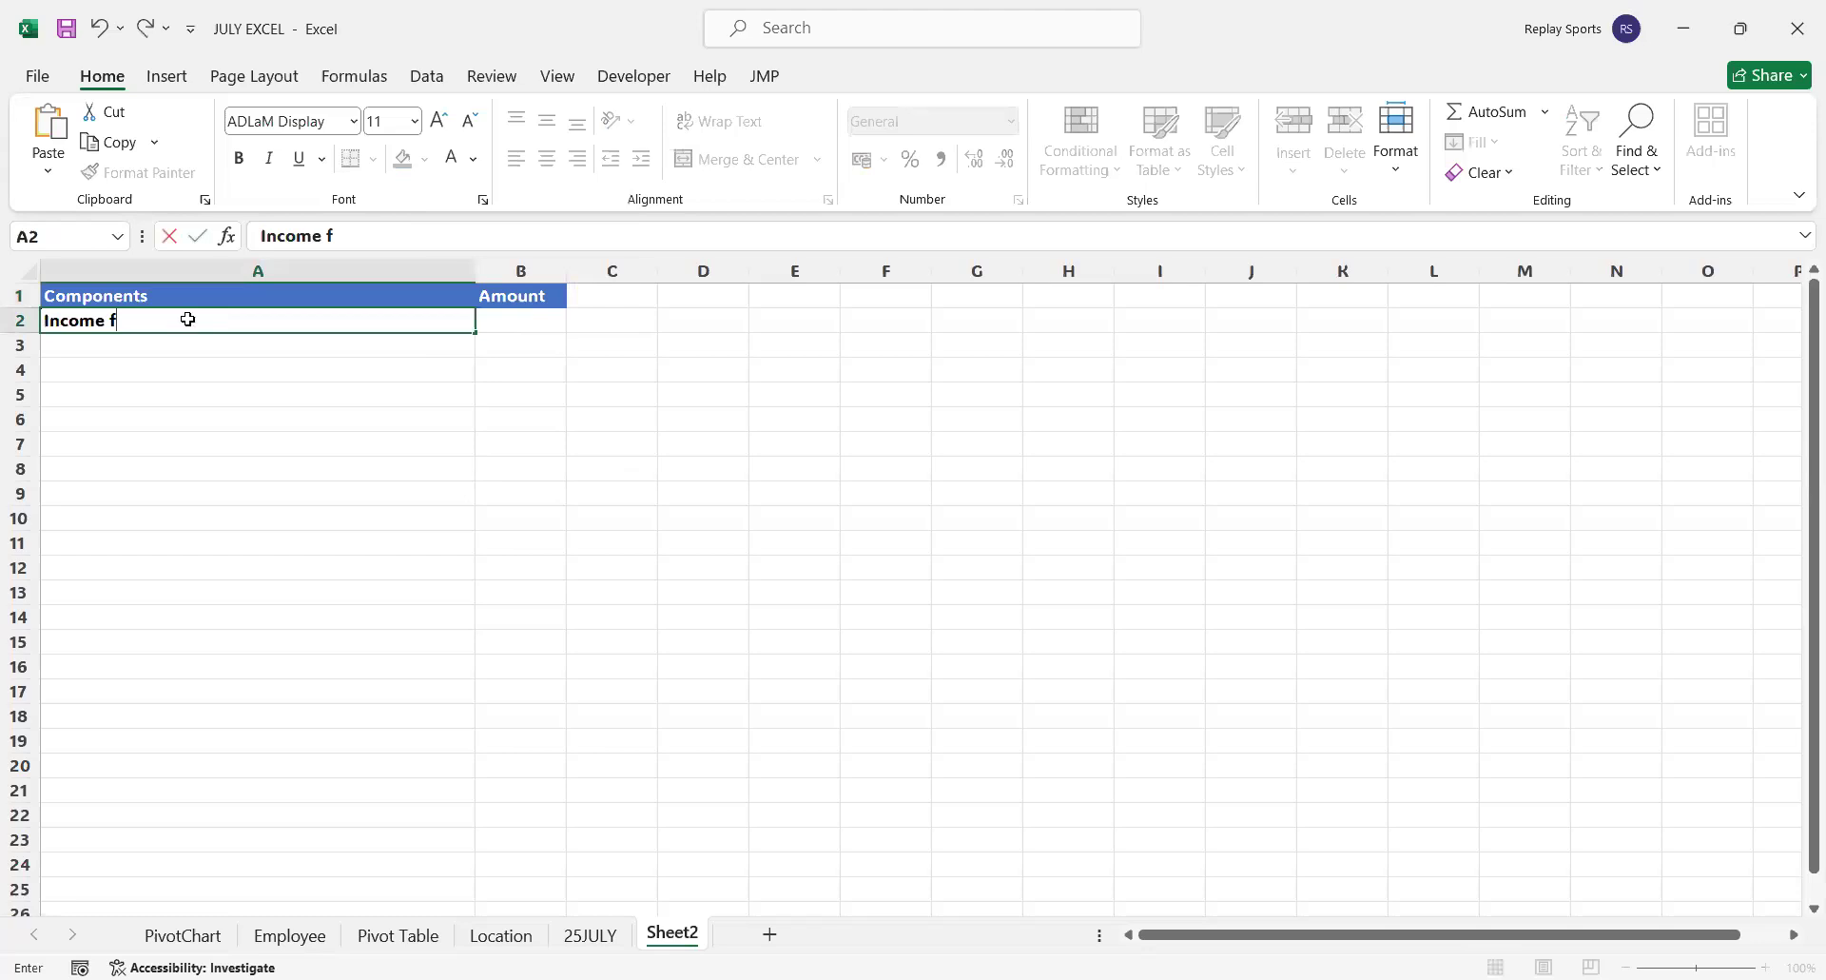
type("rom Salary")
key("Return")
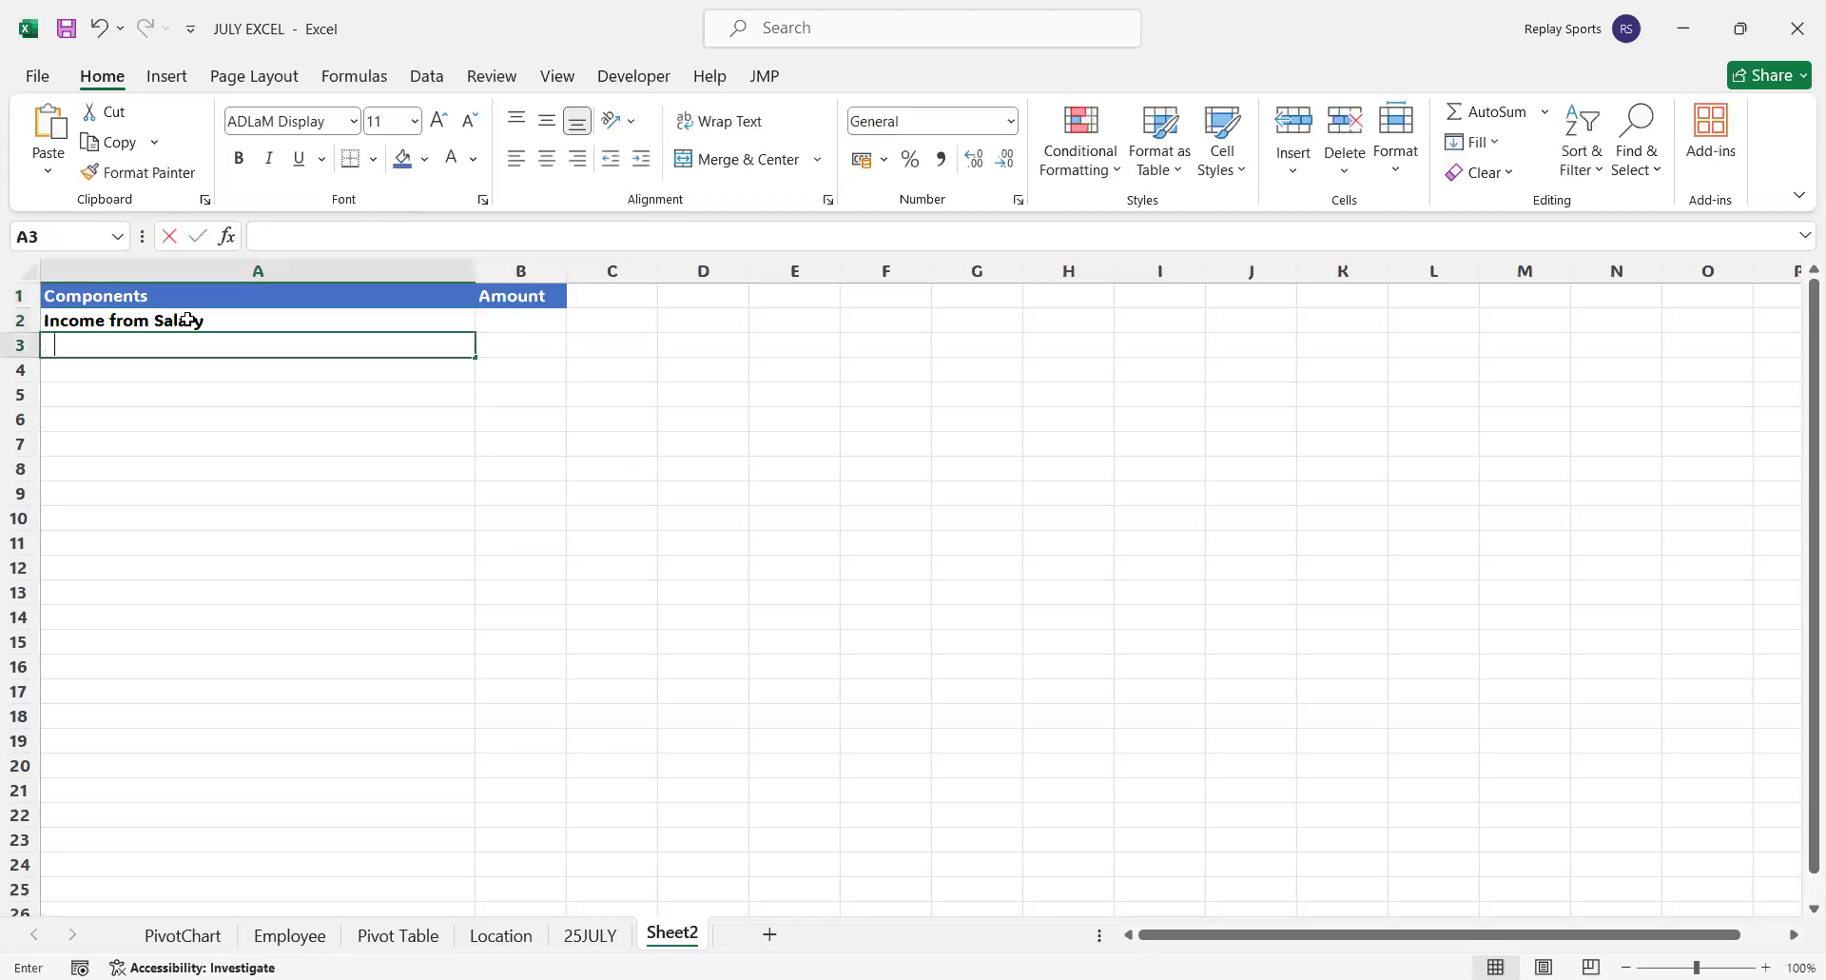
type("ncome")
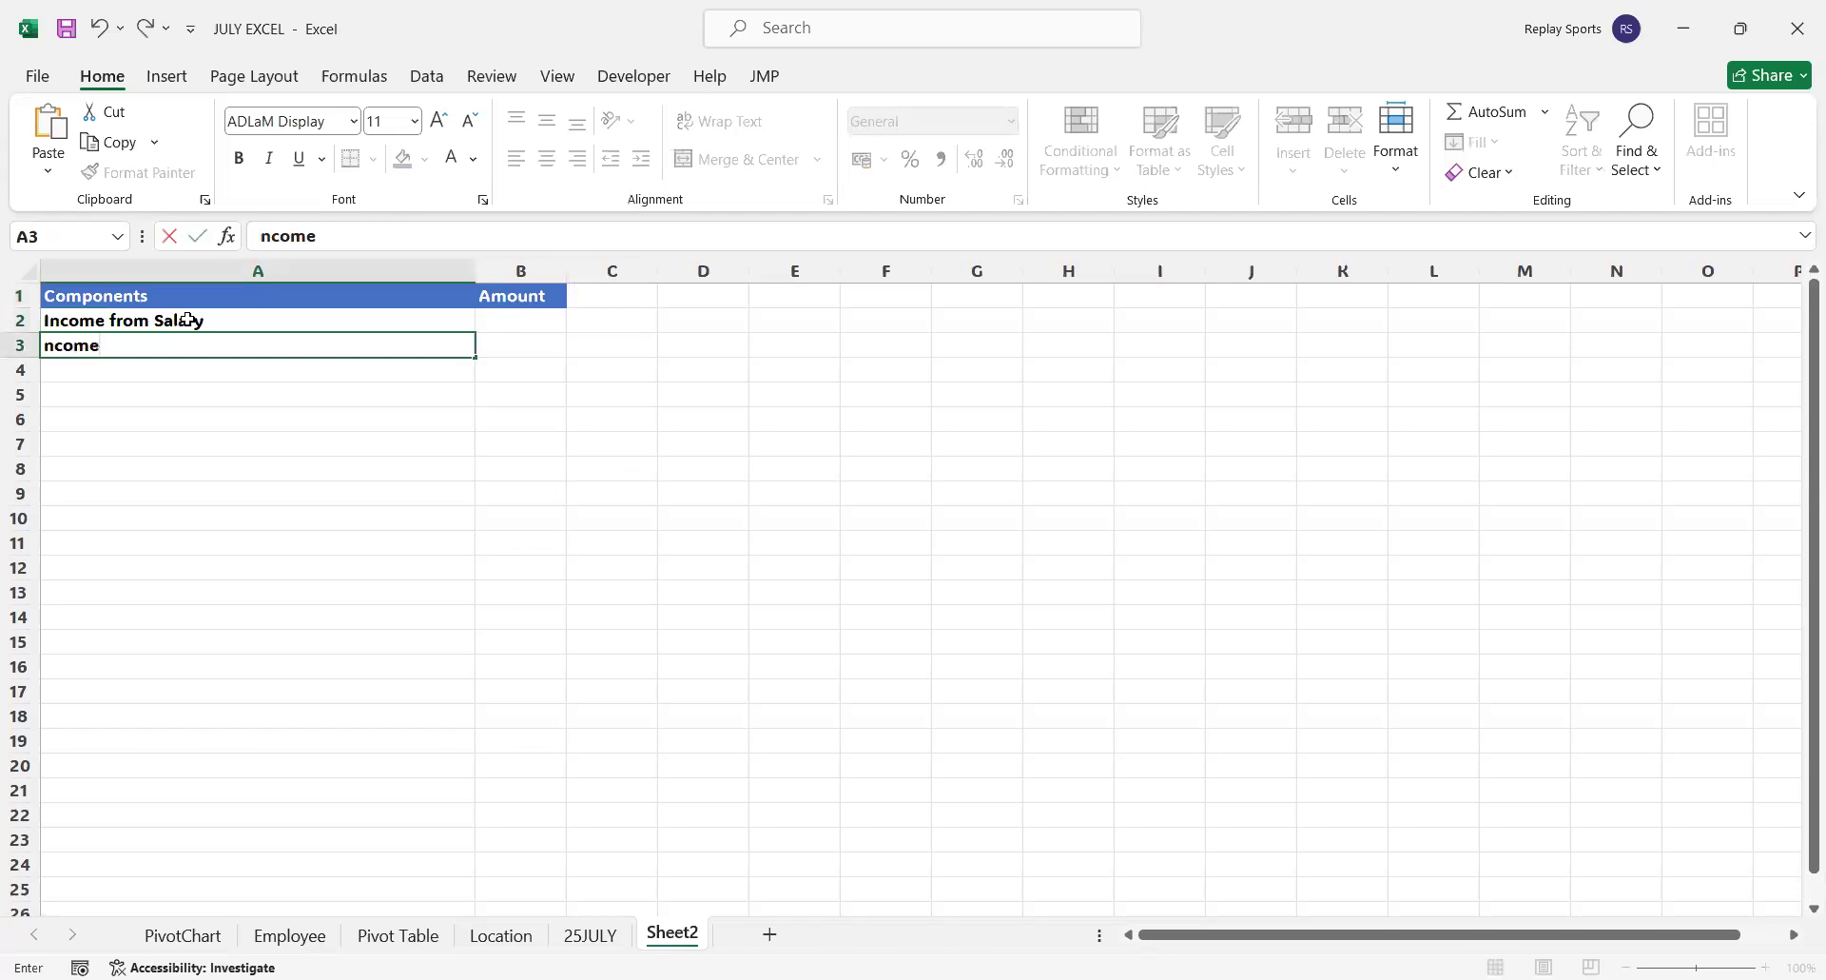
type("from Agricul")
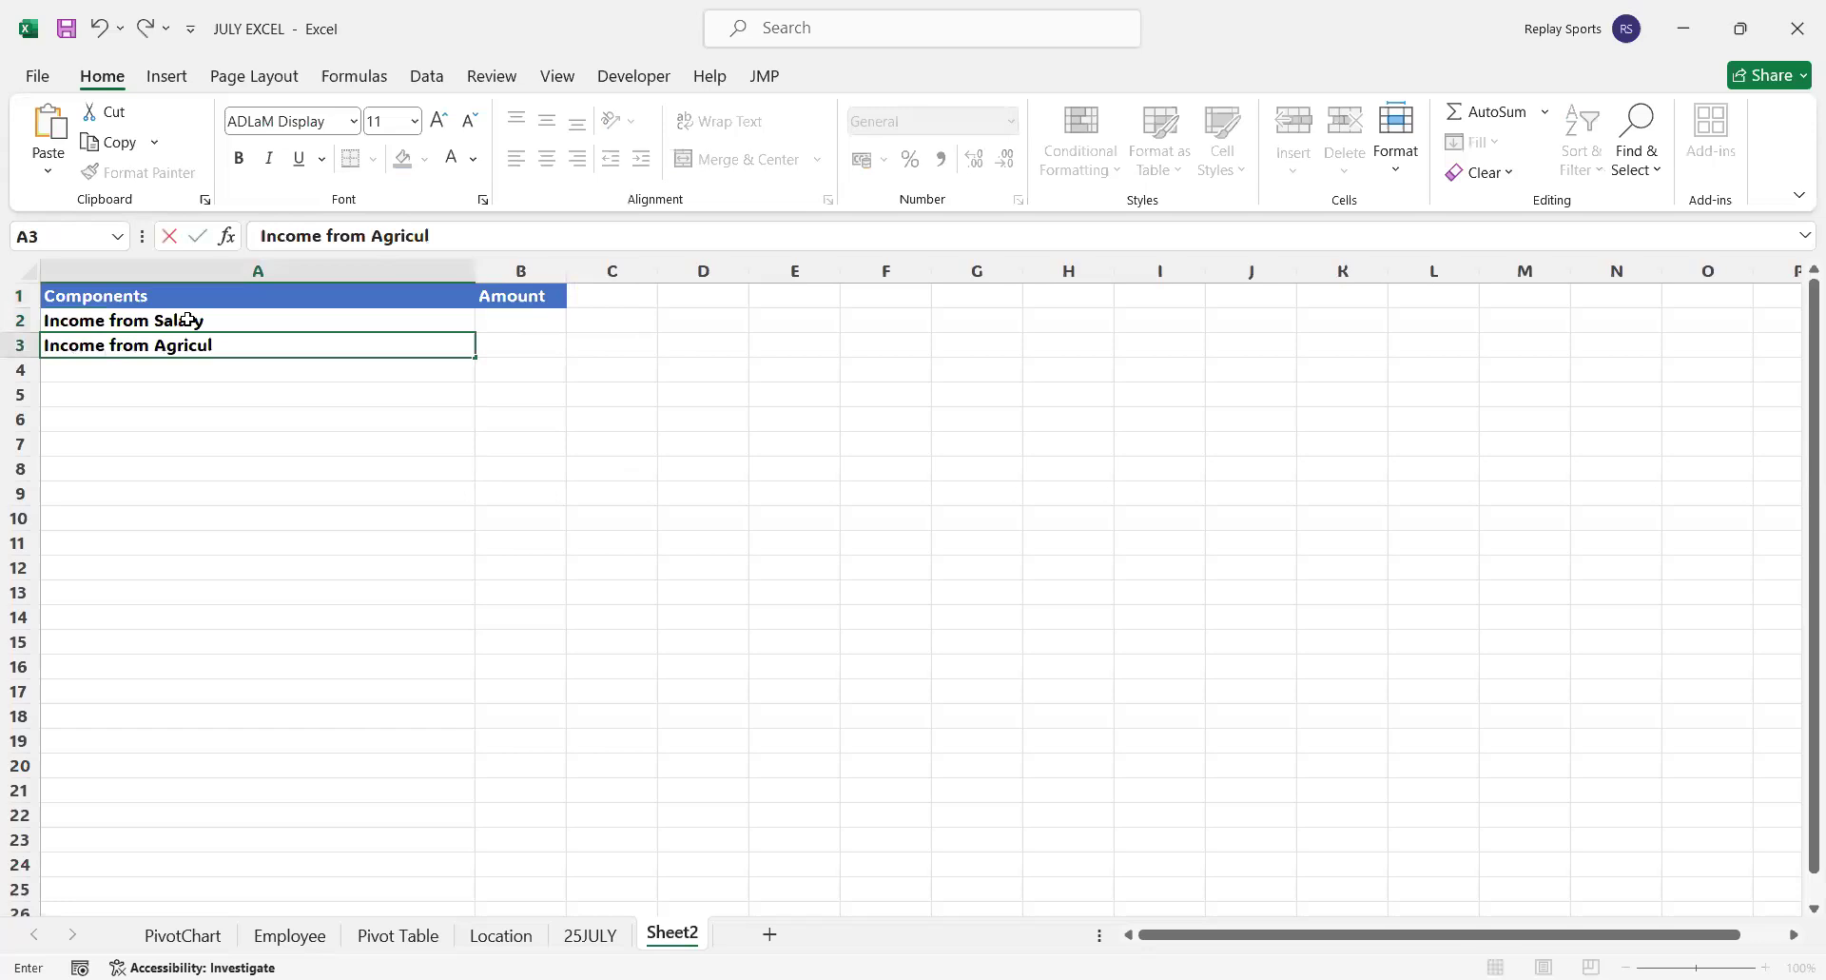
type("ture")
key("Return")
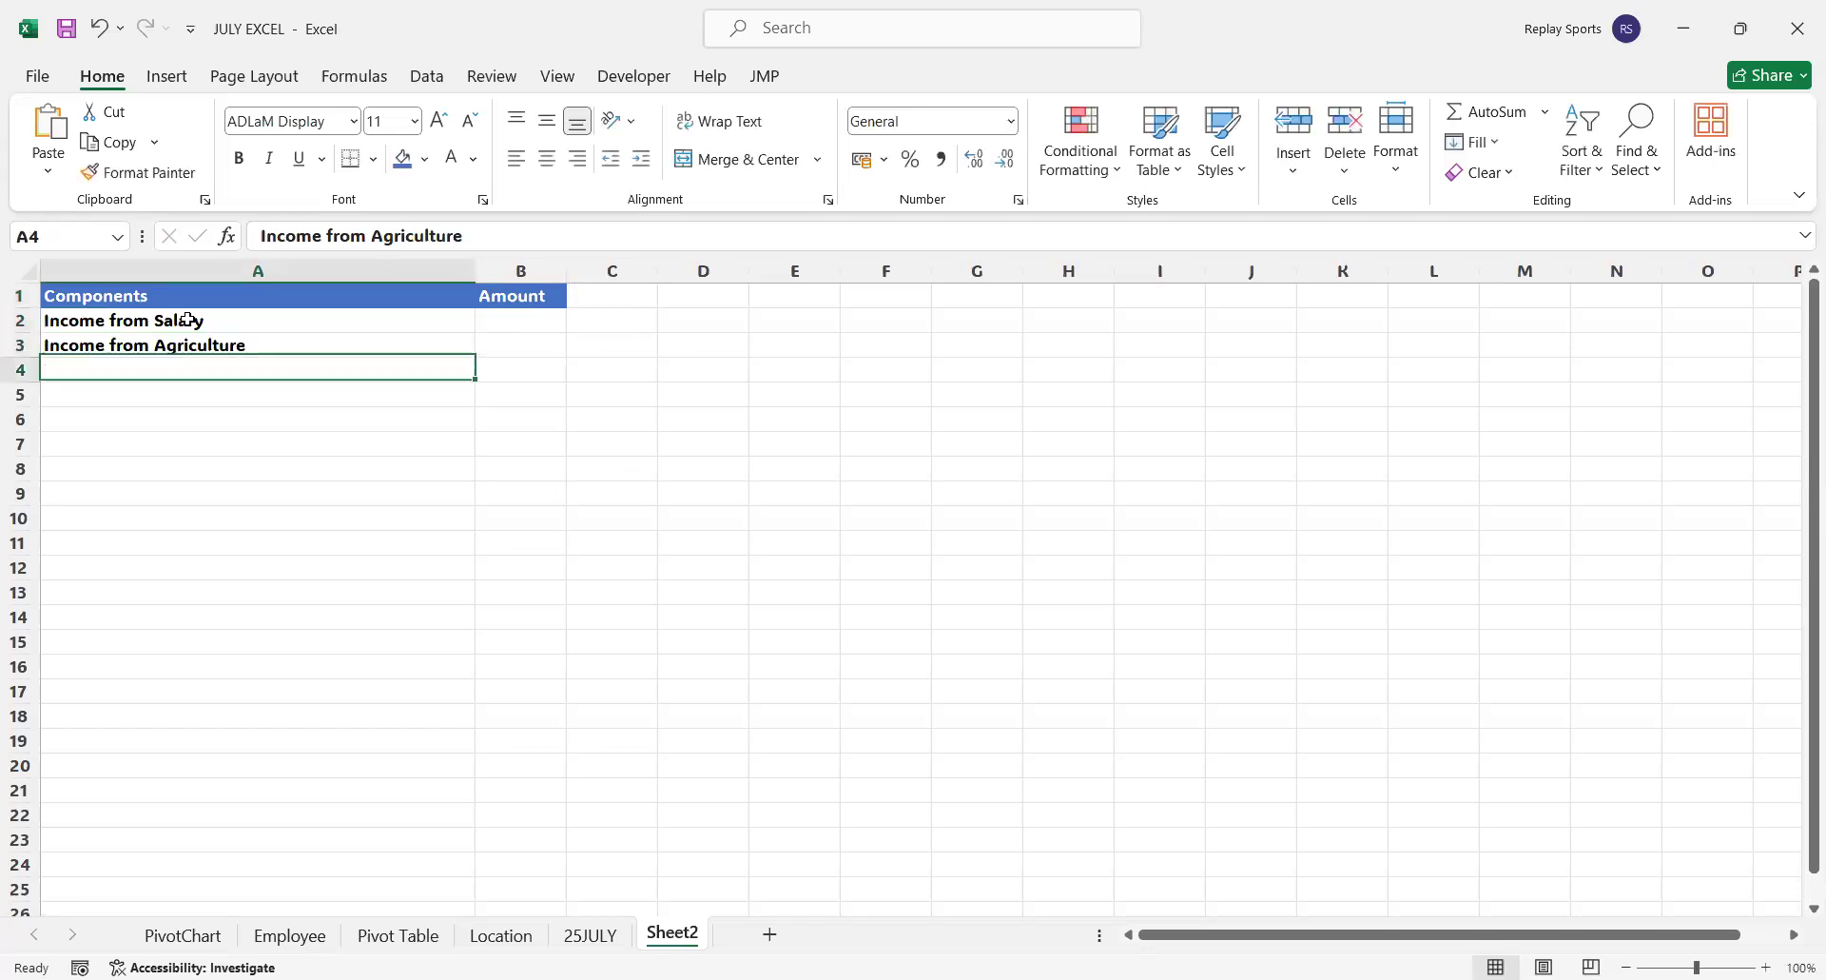
type("Incomeo")
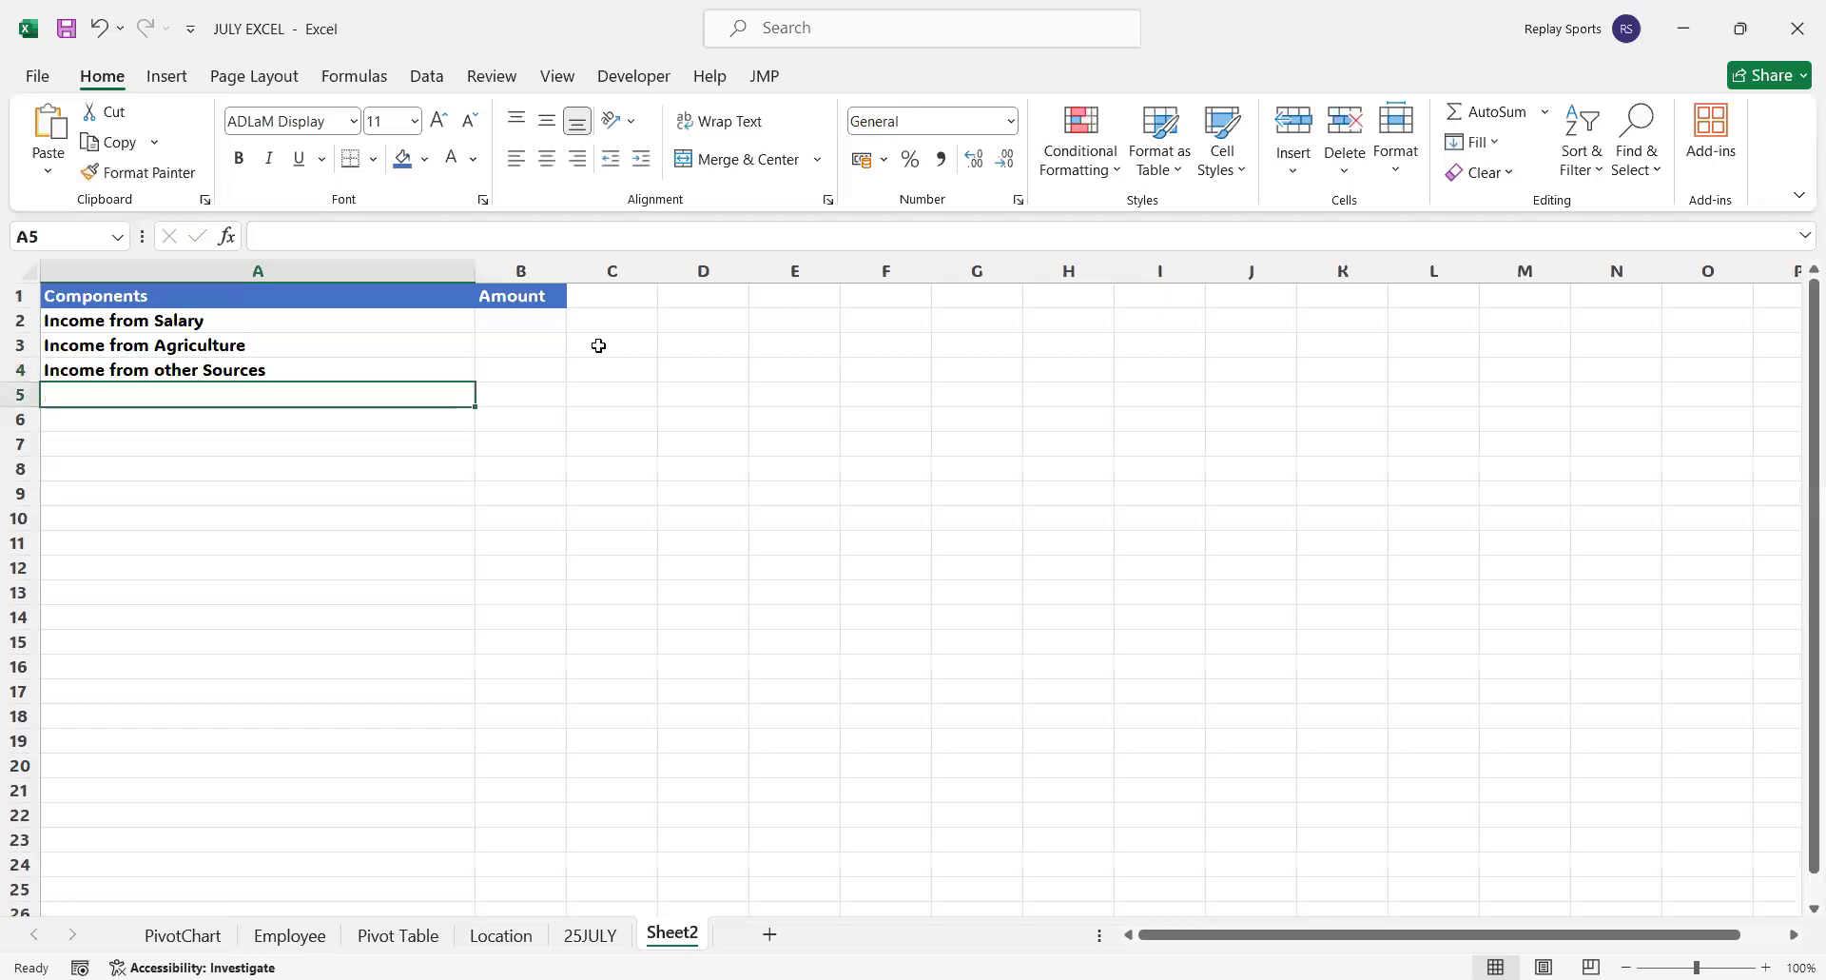
left_click_drag(476, 276, 294, 310)
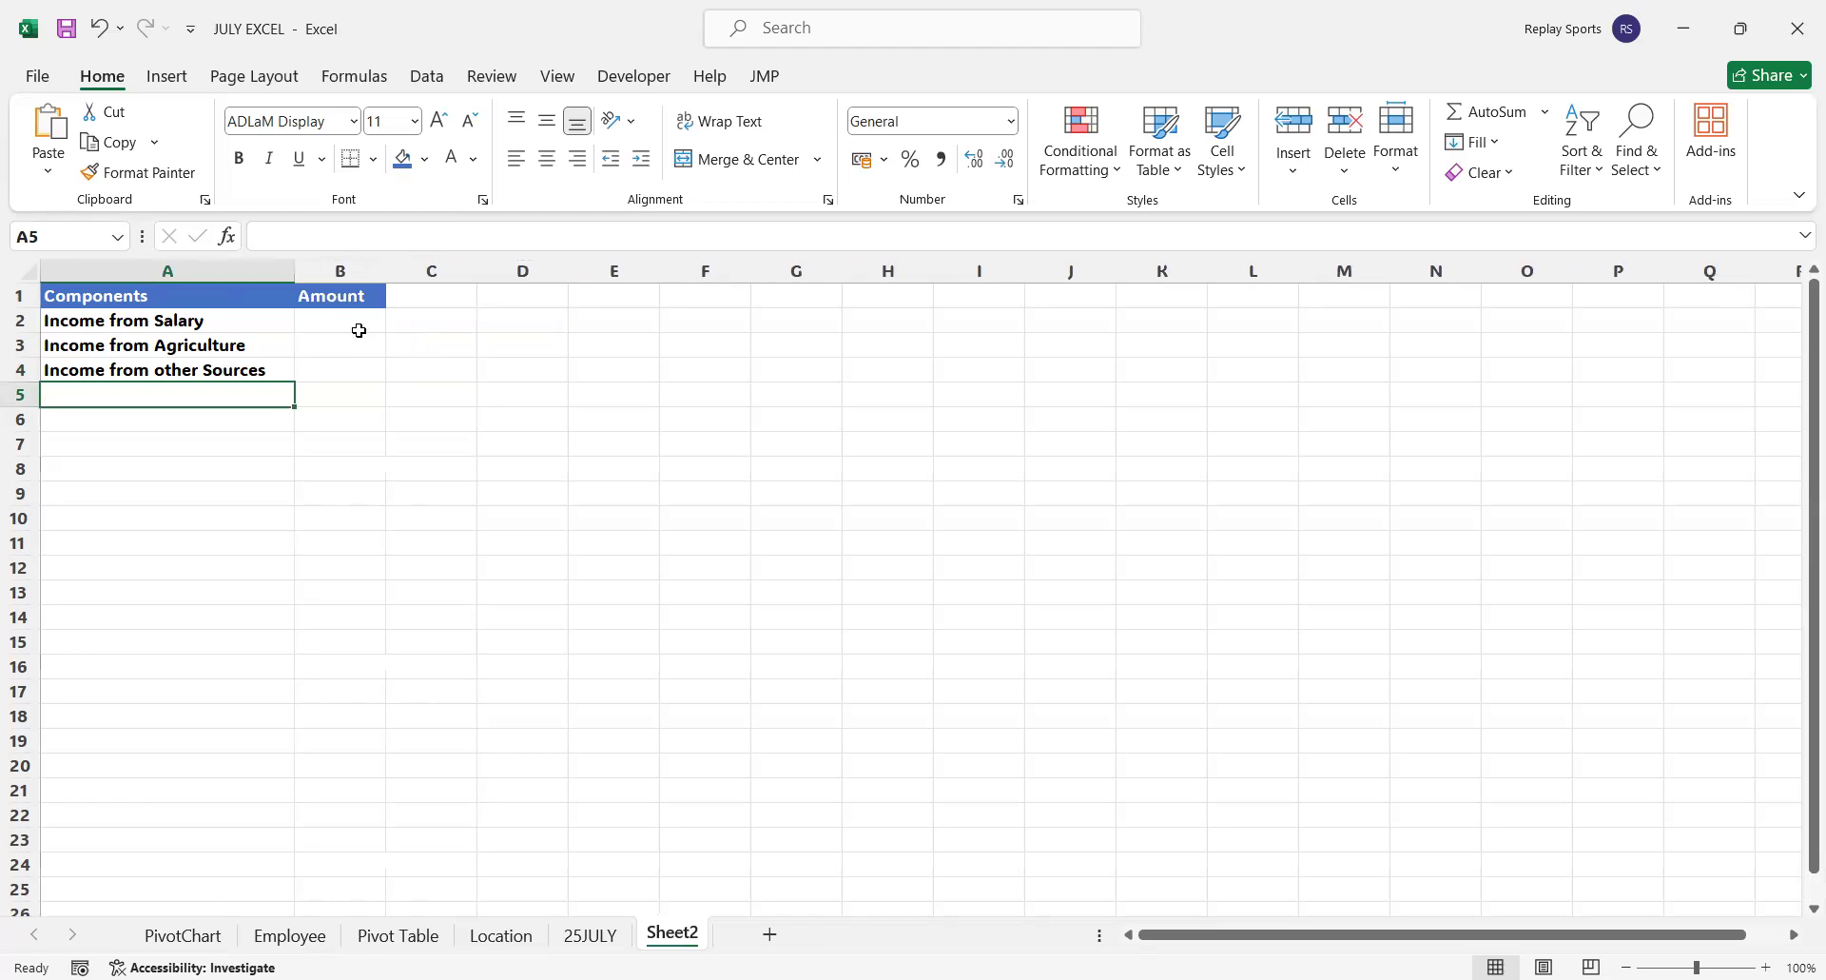
Enter the income amounts 75000, 15000 and 21000 in B2:B4
left_click(360, 330)
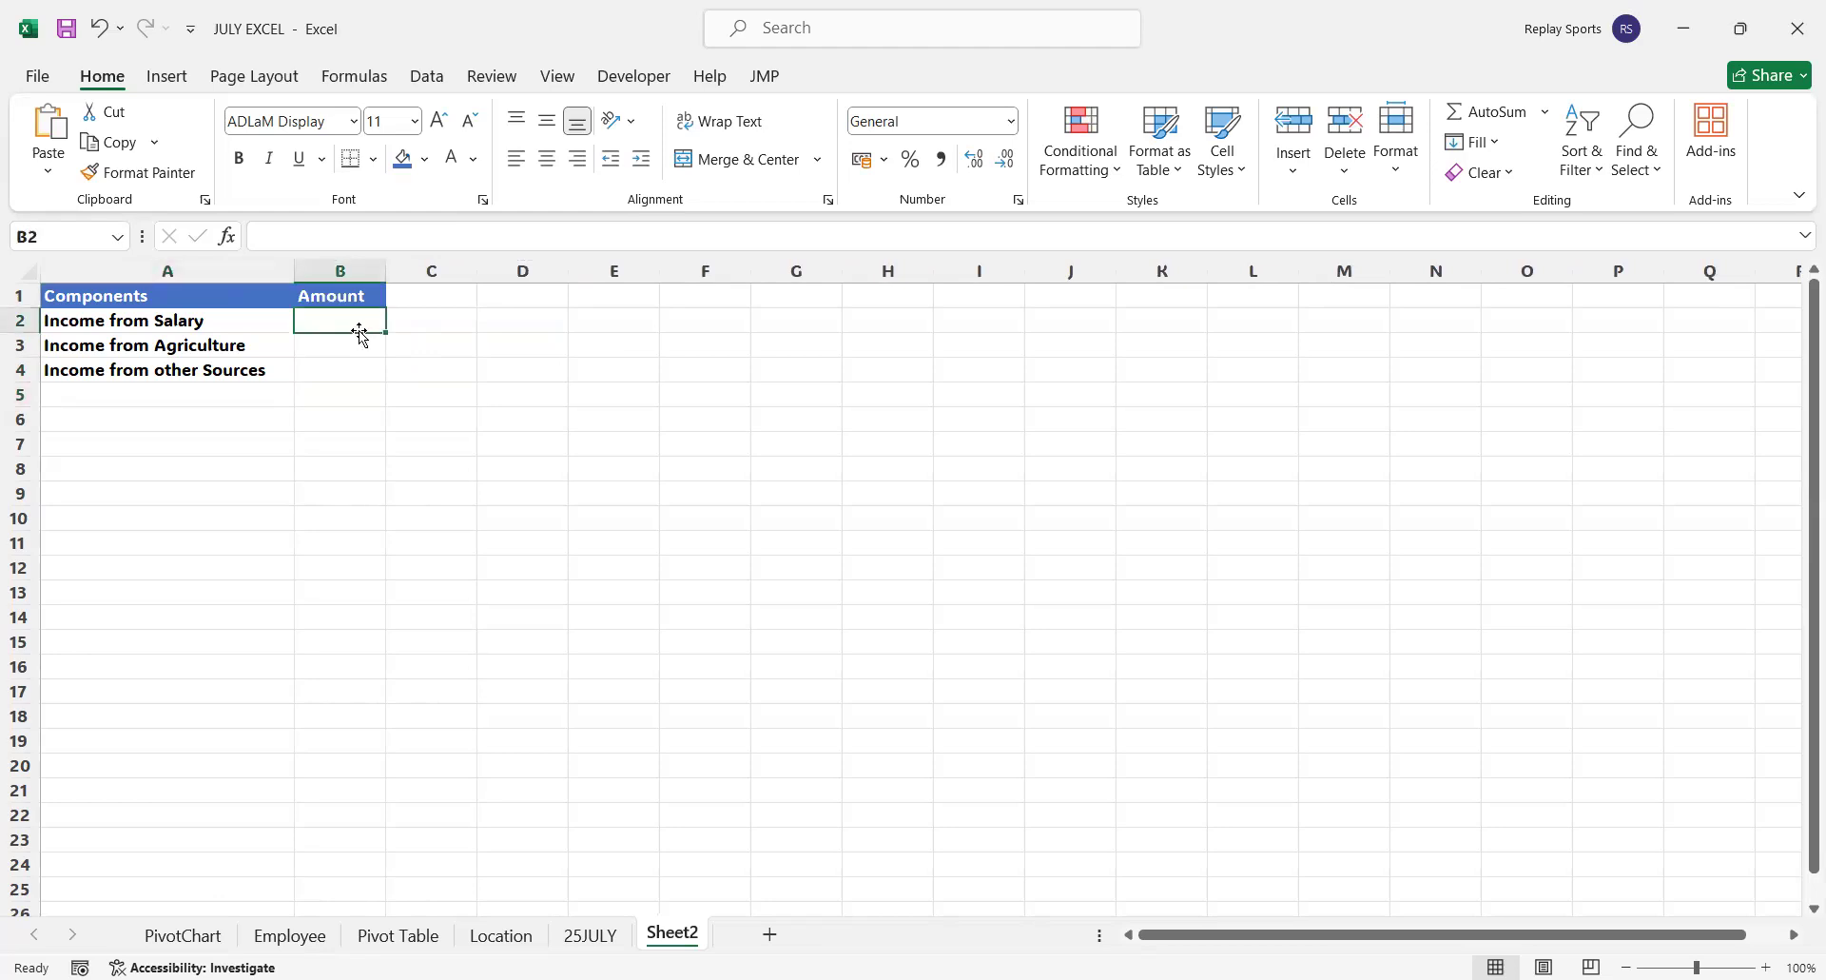
type("750")
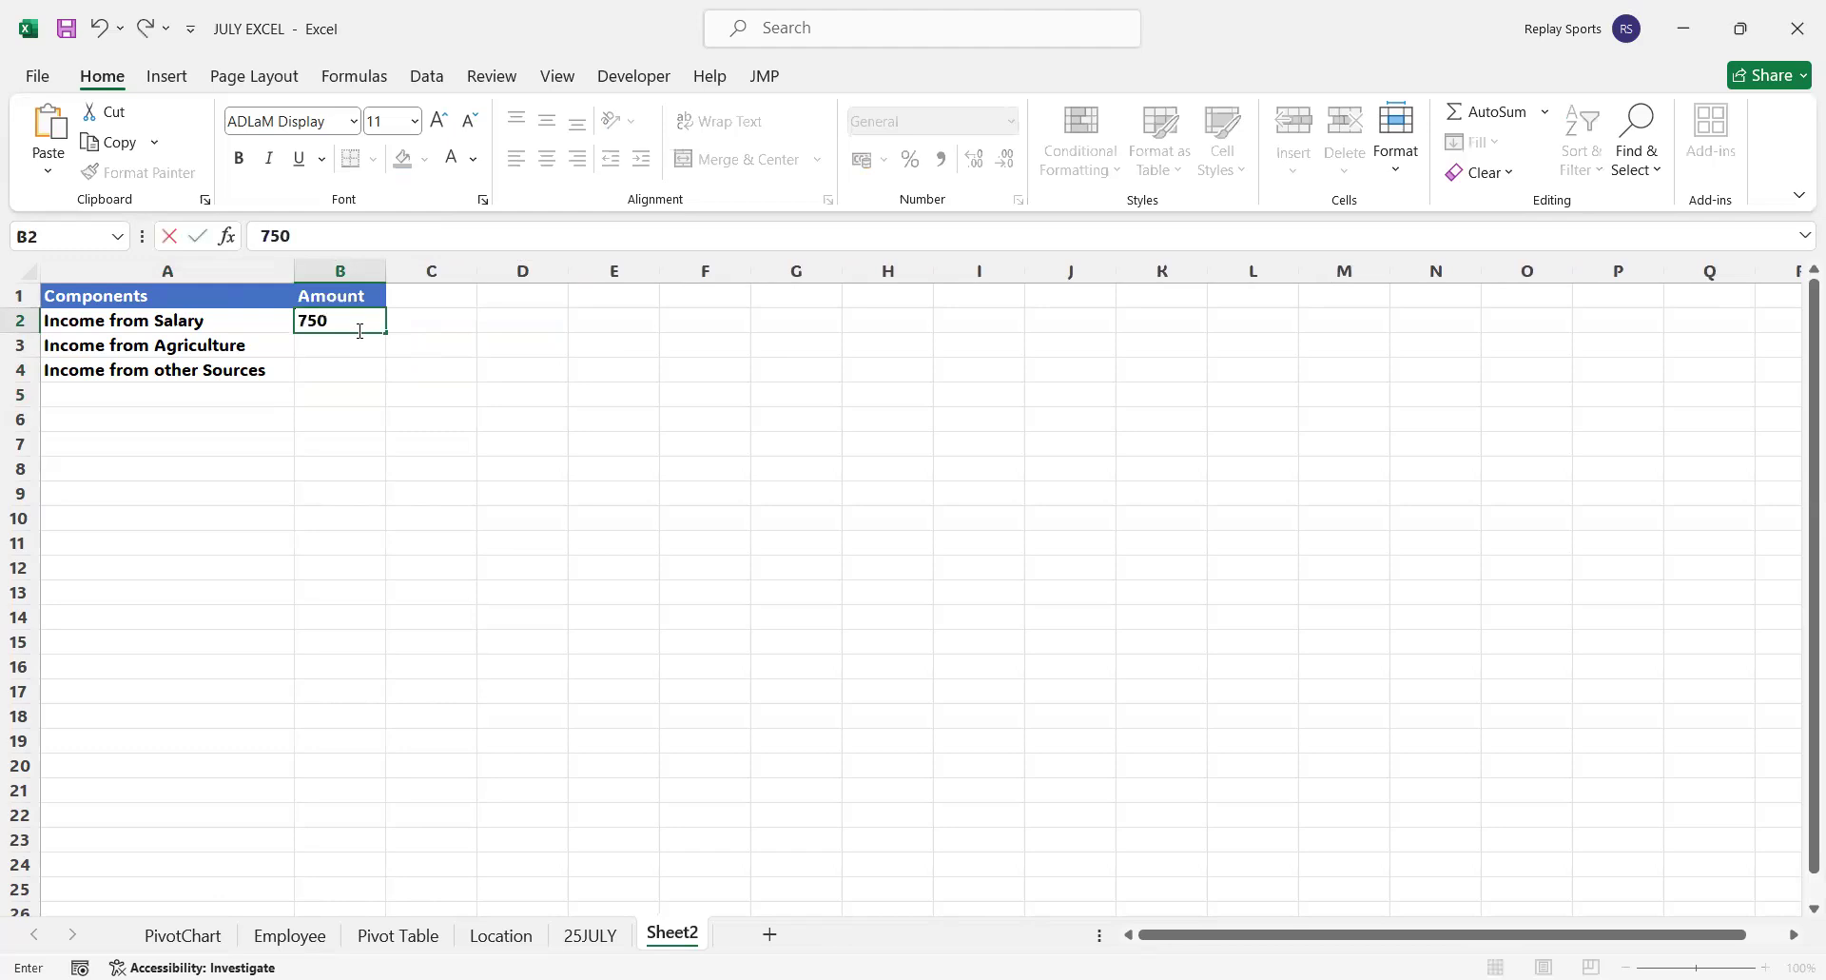
type("00")
key("Return")
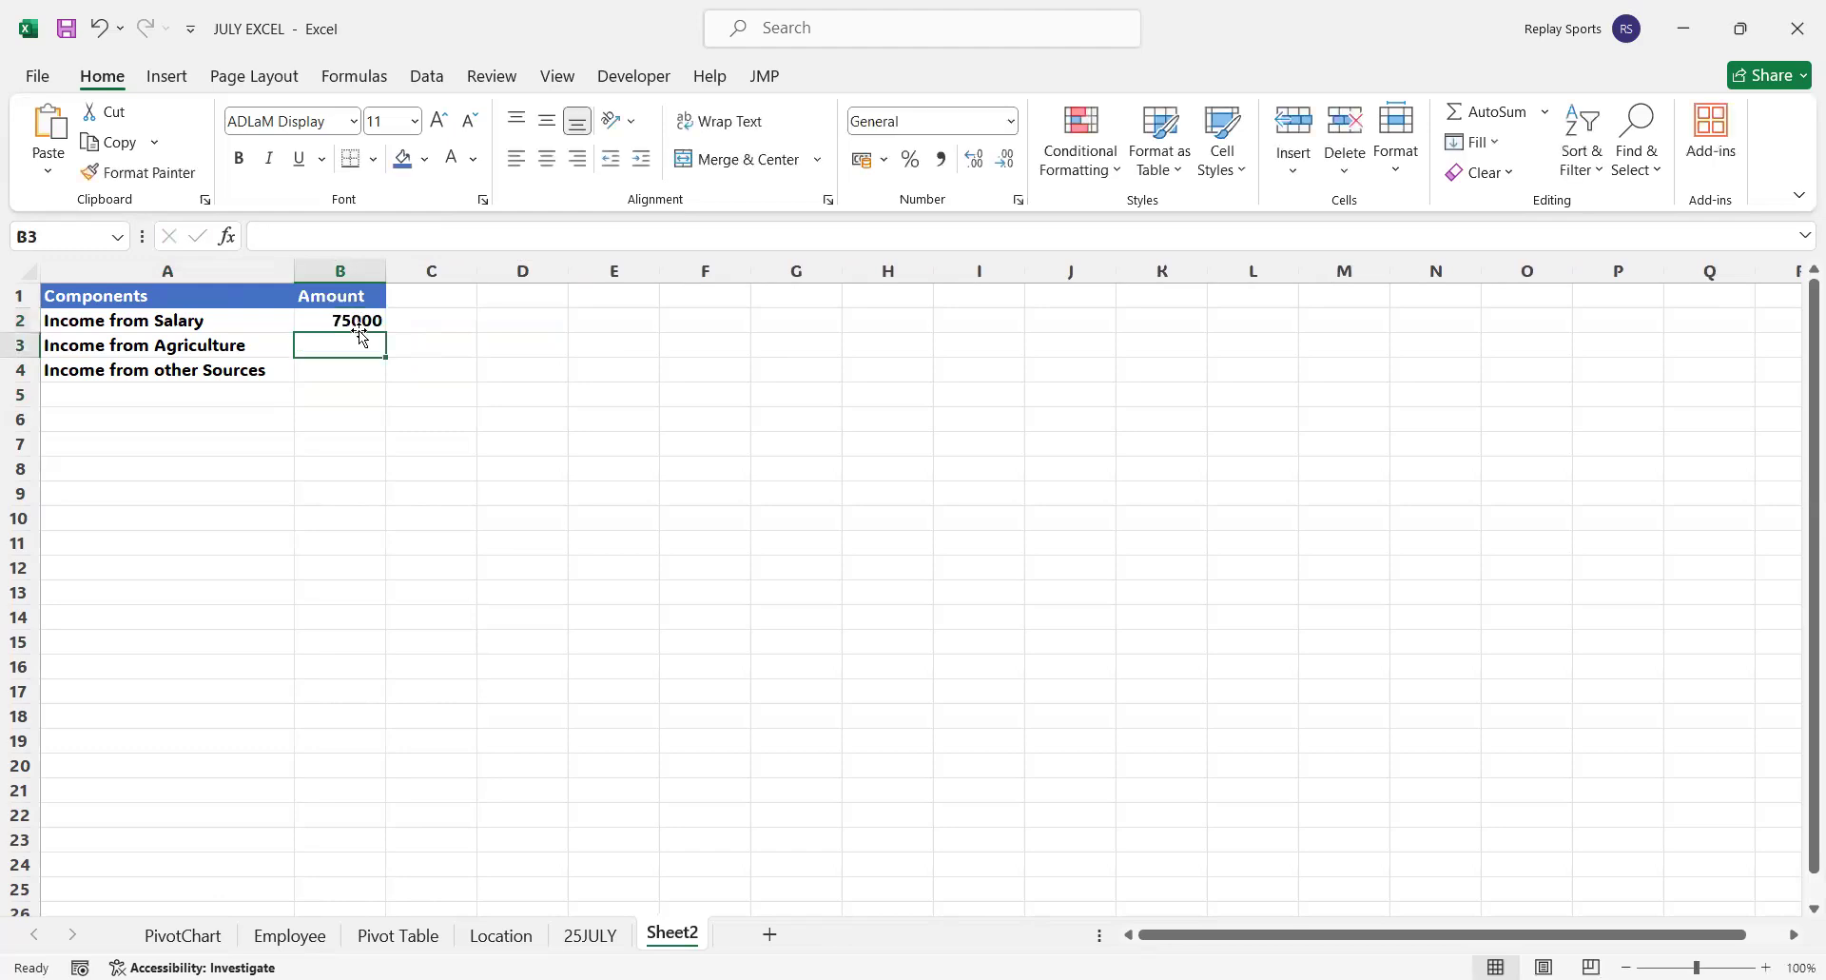
type("1")
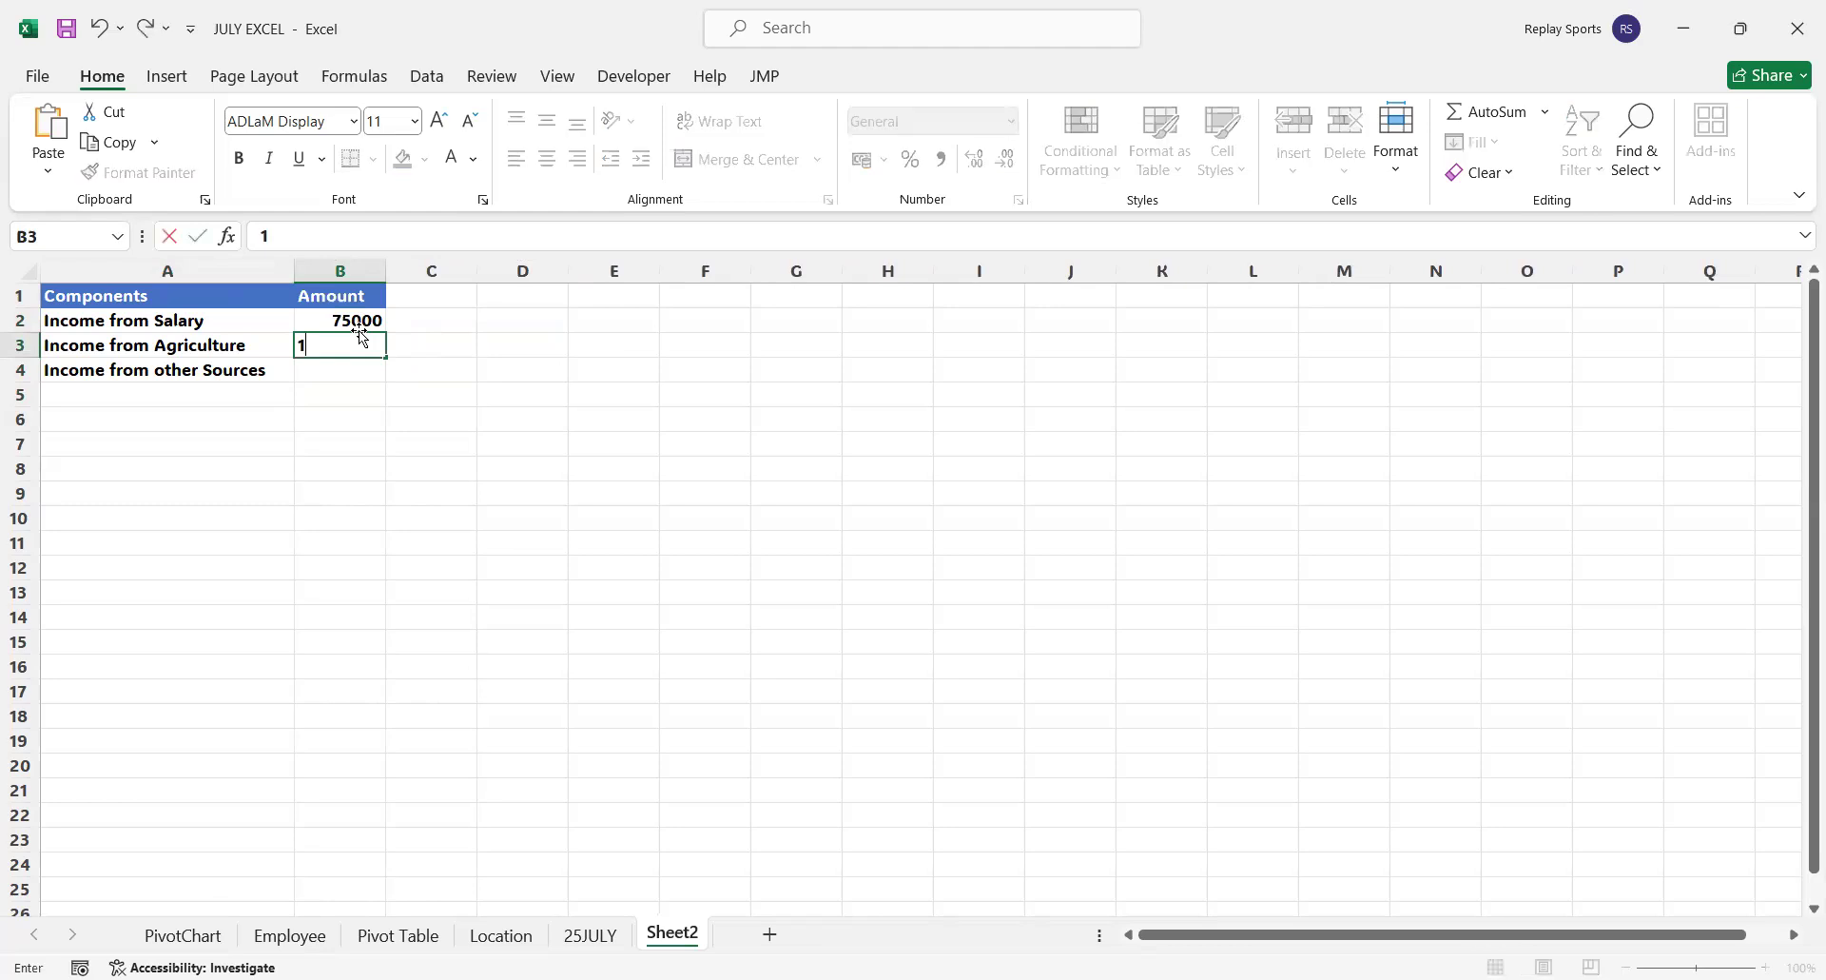
type("5000")
key("Return")
type("210")
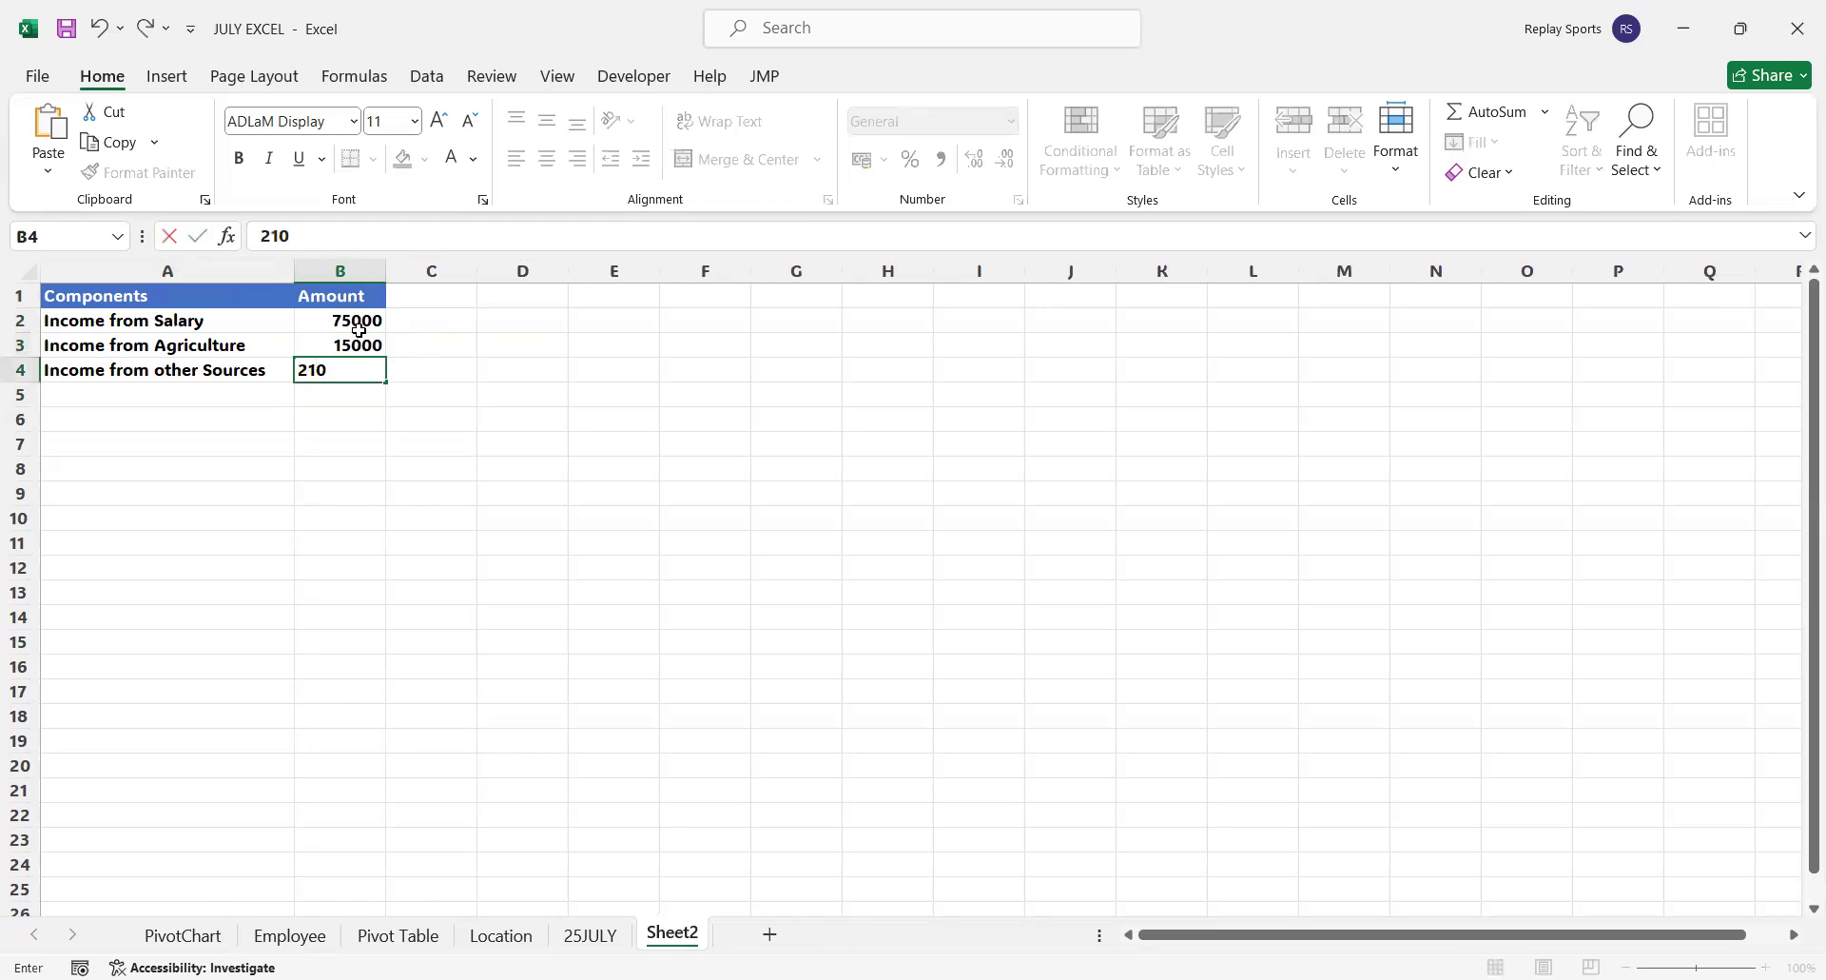
type("00")
key("Return")
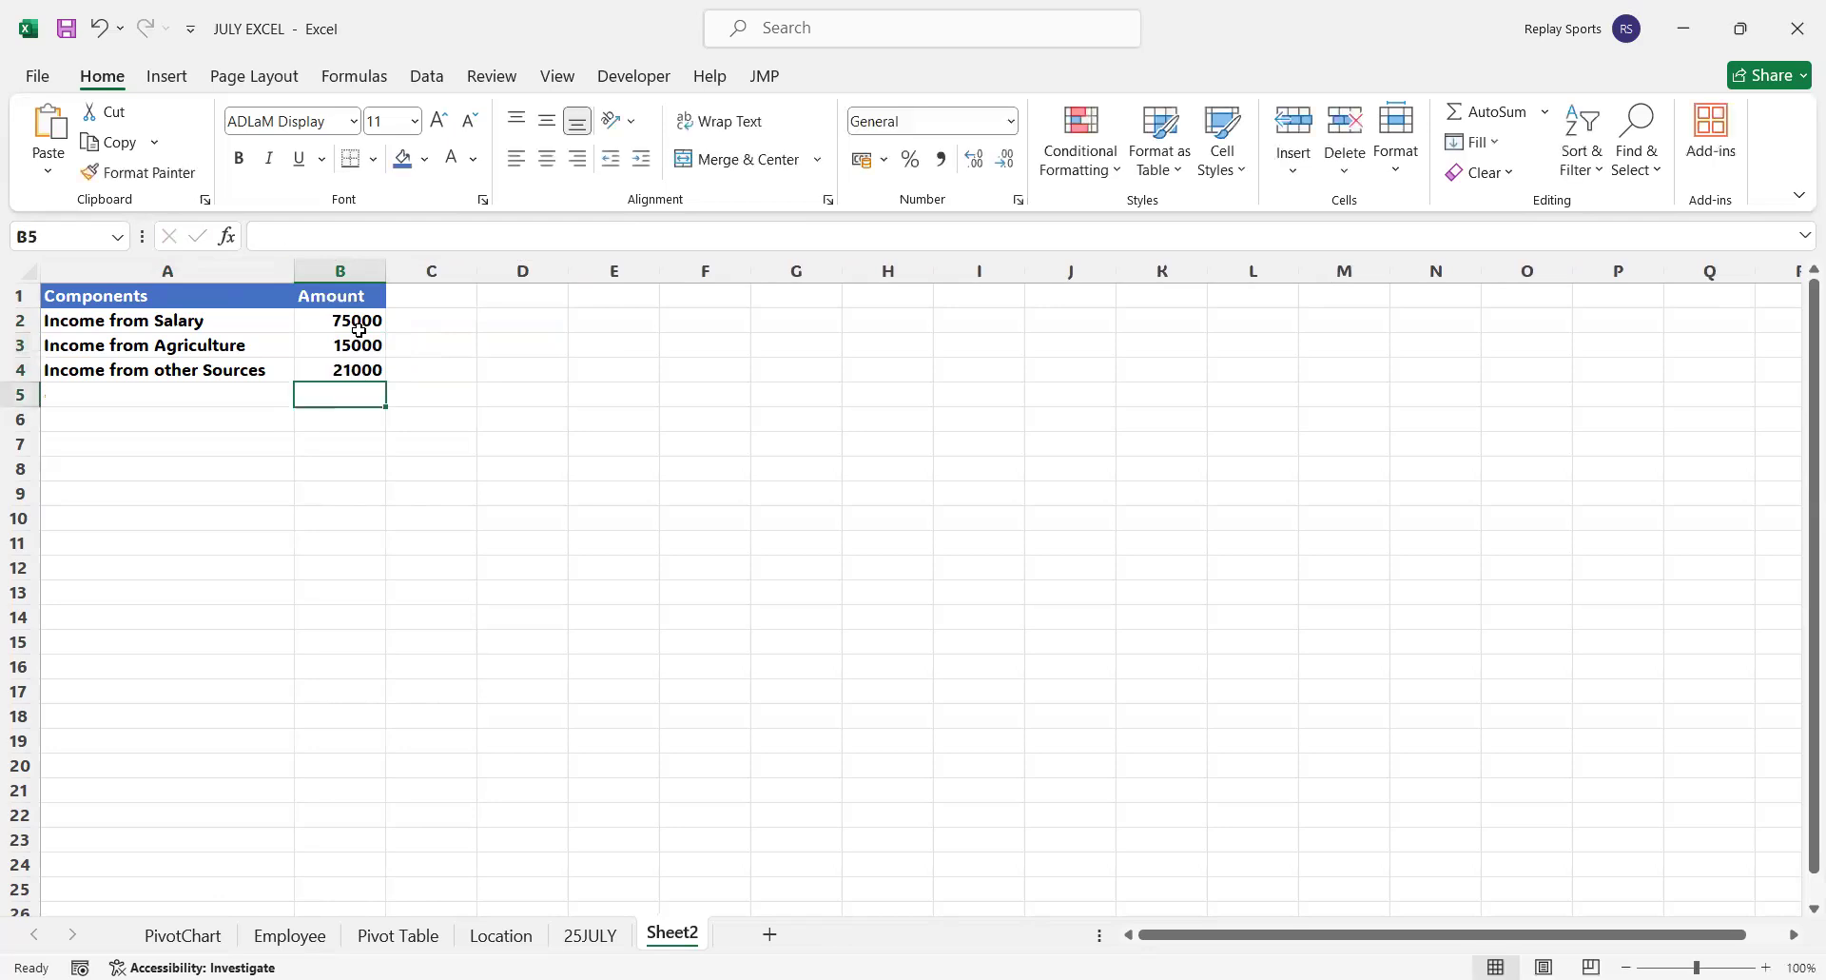
Label A5 Total Income and sum the amounts B2:B4 in B5 with the SUM function
key("Left")
type("Tota")
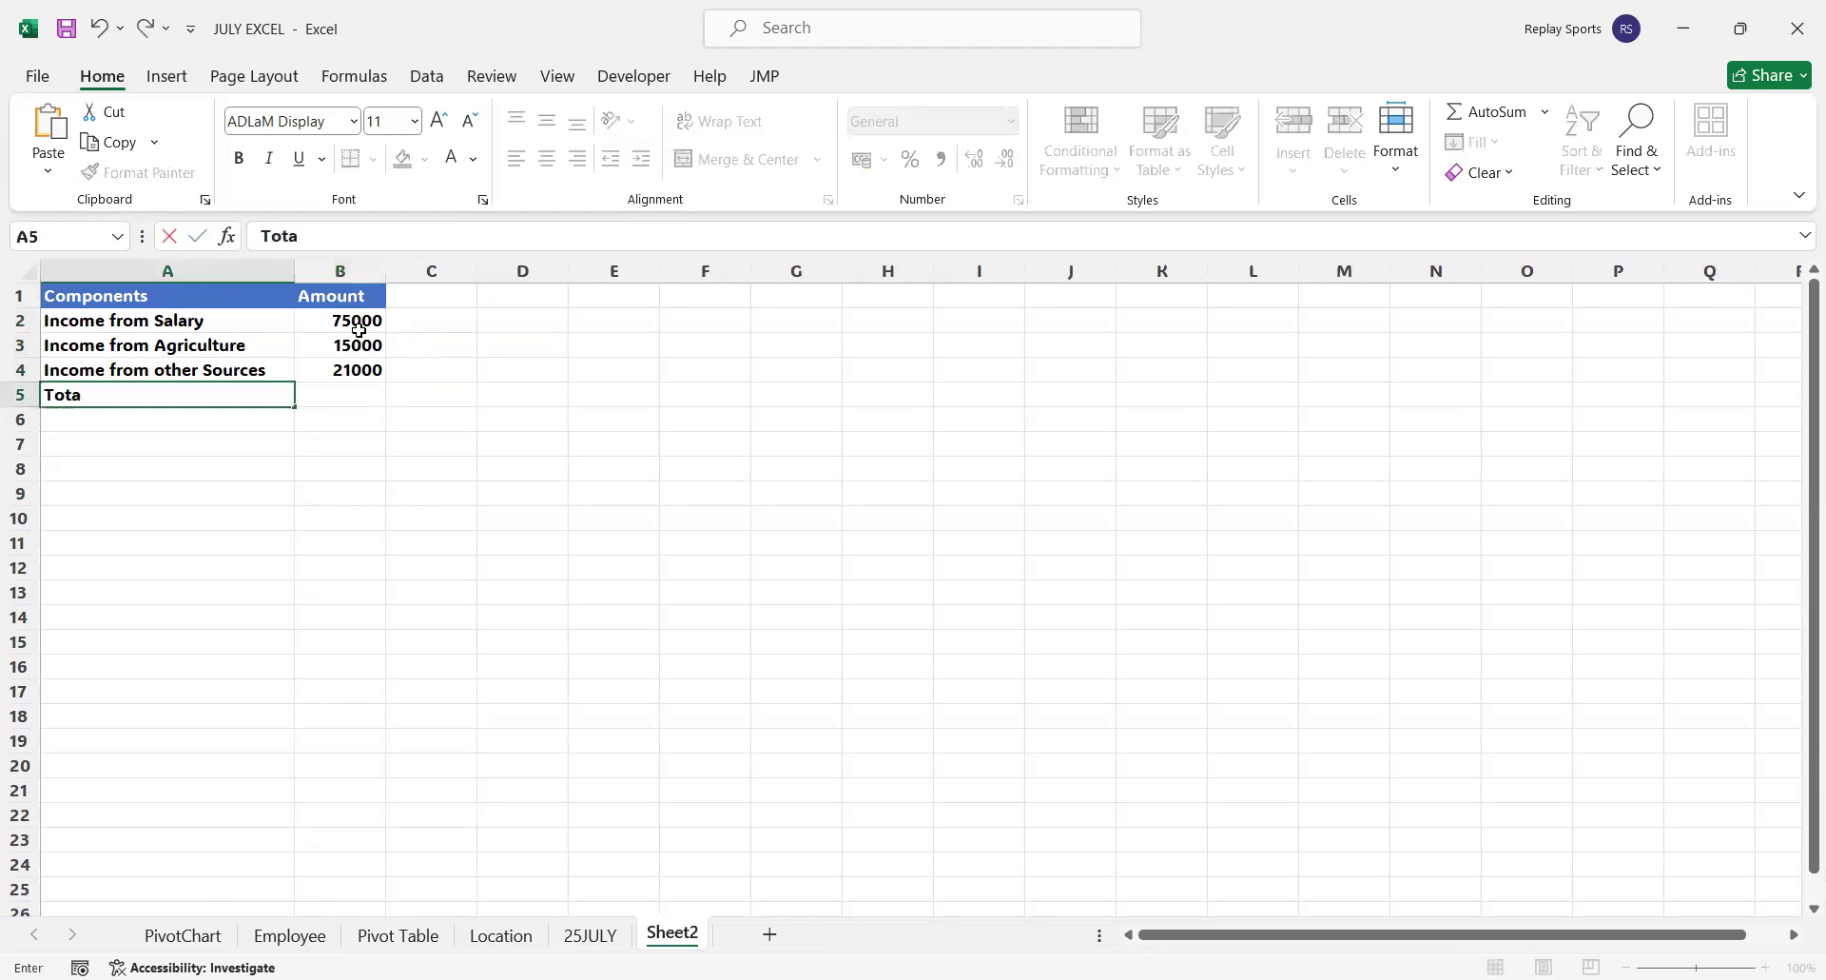
type("l Income")
key("Tab")
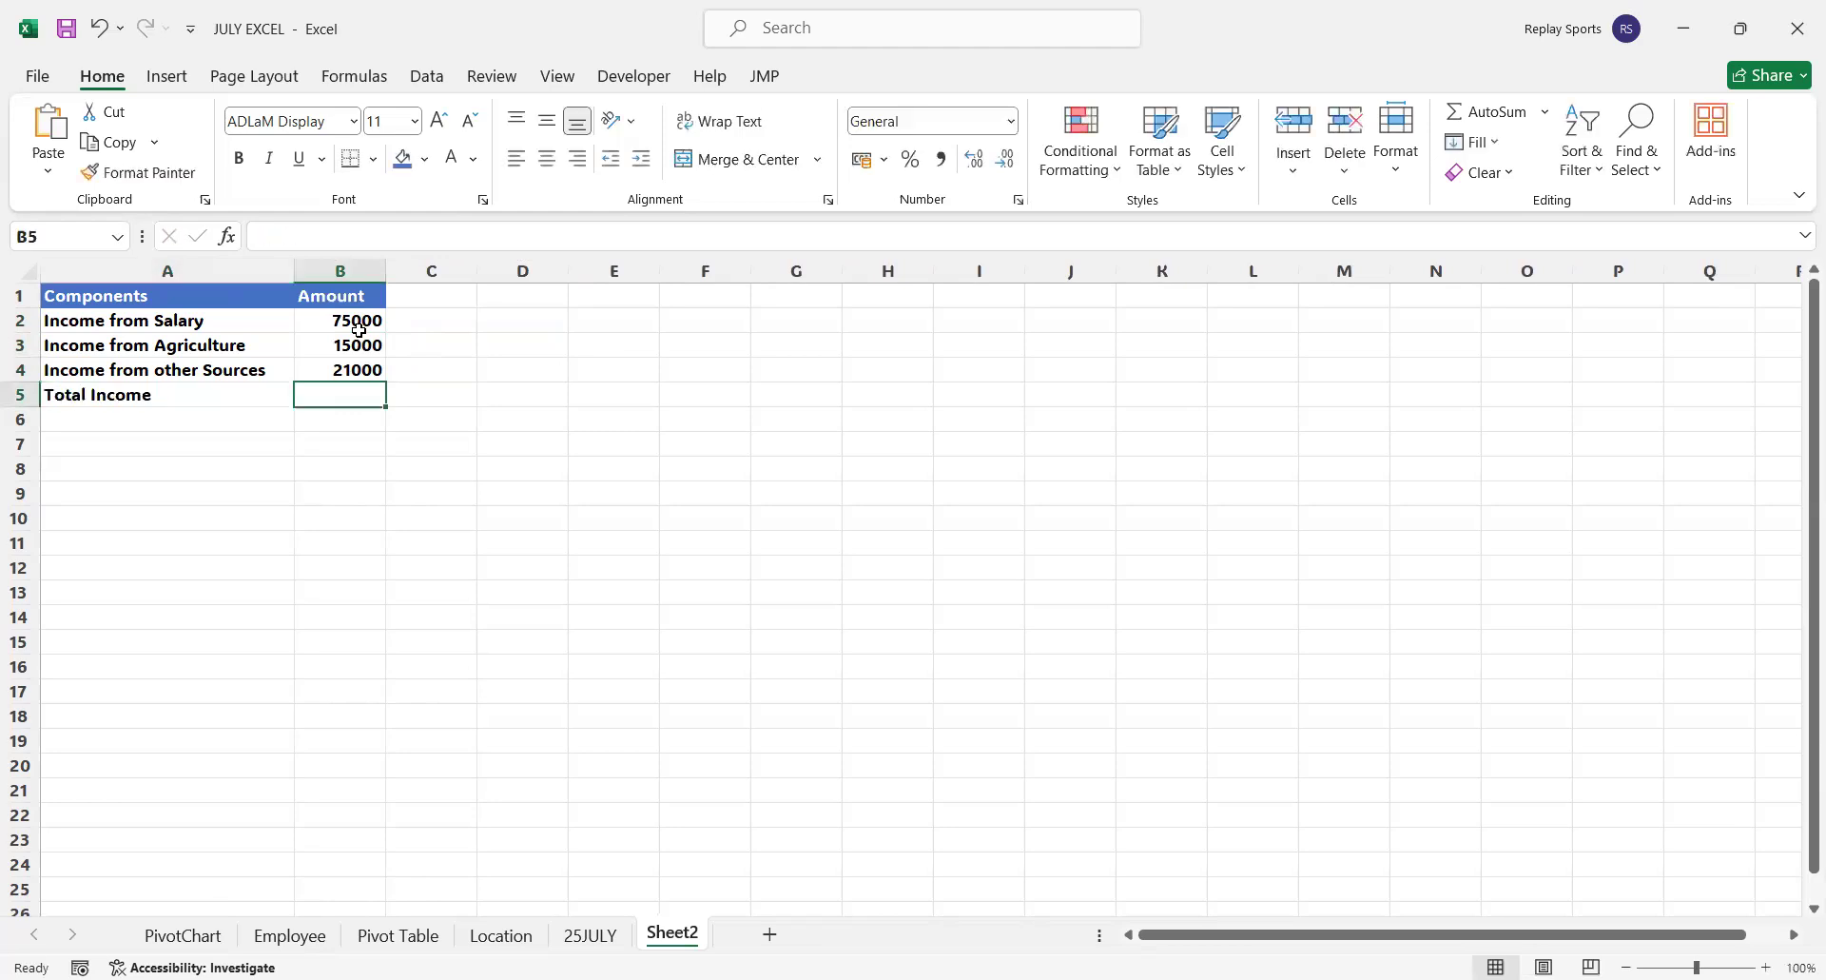
type("=s")
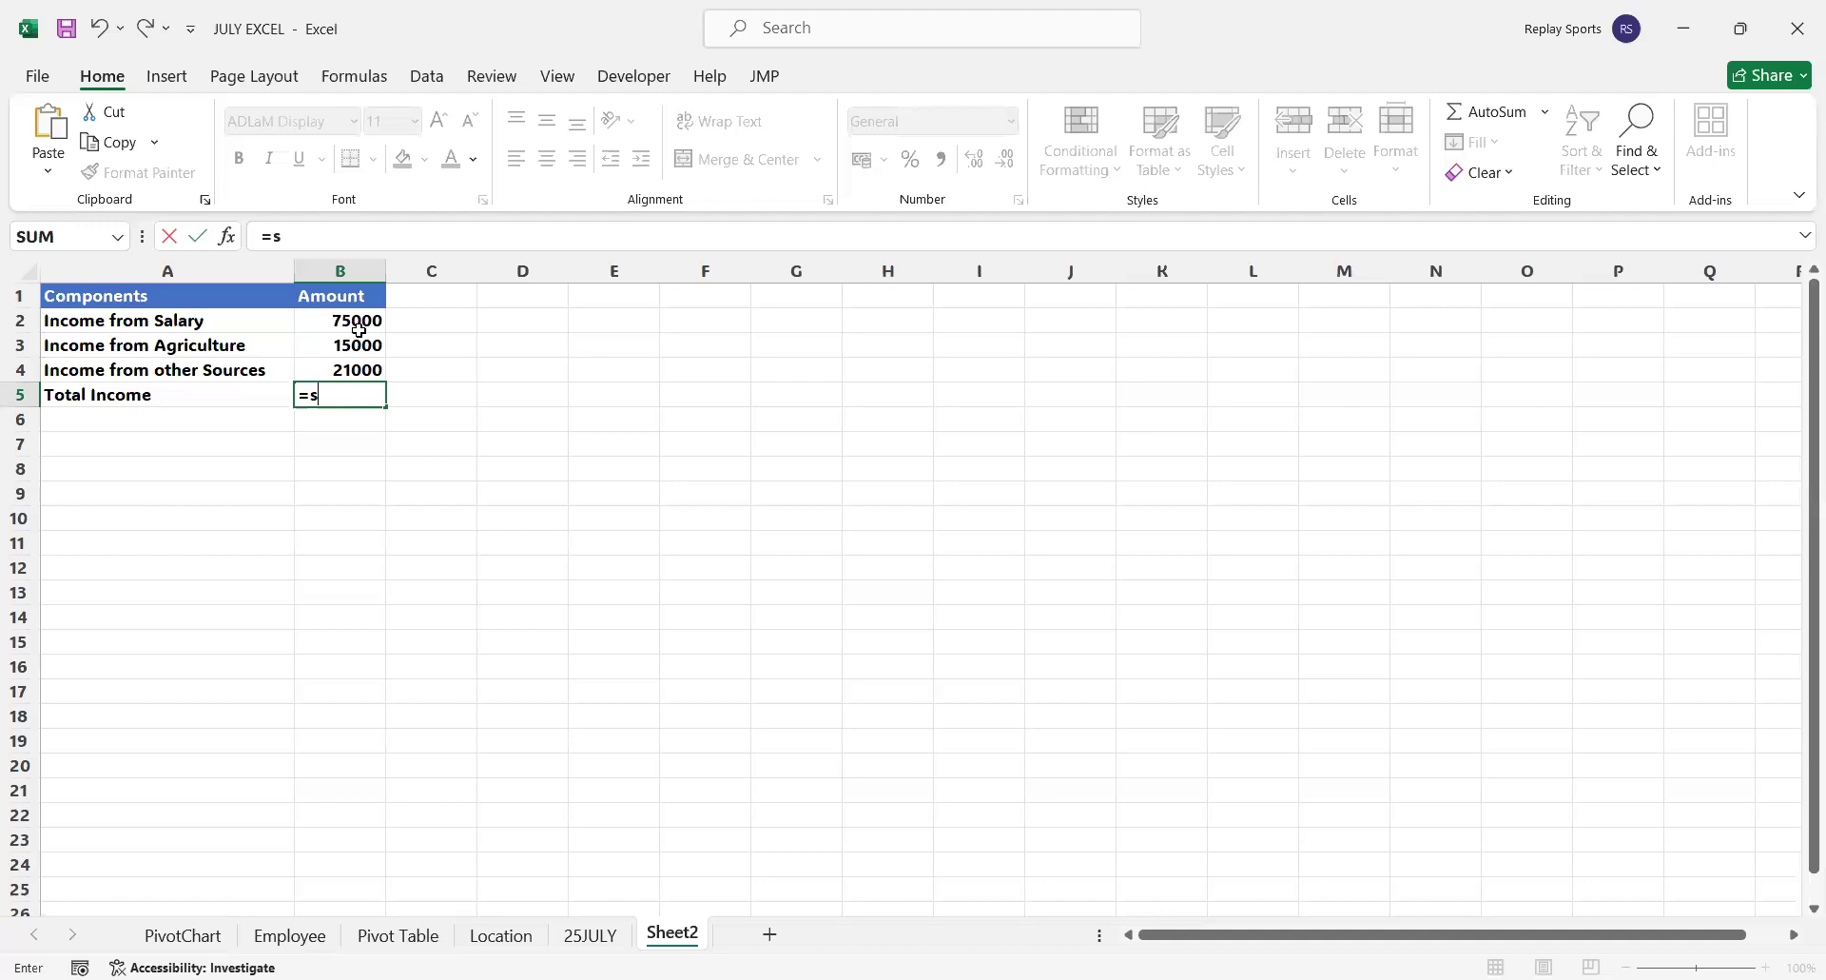
type("um(")
key("Up")
key("shift+Up")
key("shift+Up")
key("Return")
Fill the Total Income row A5:B5 with a light blue theme color
key("Up")
key("shift+Left")
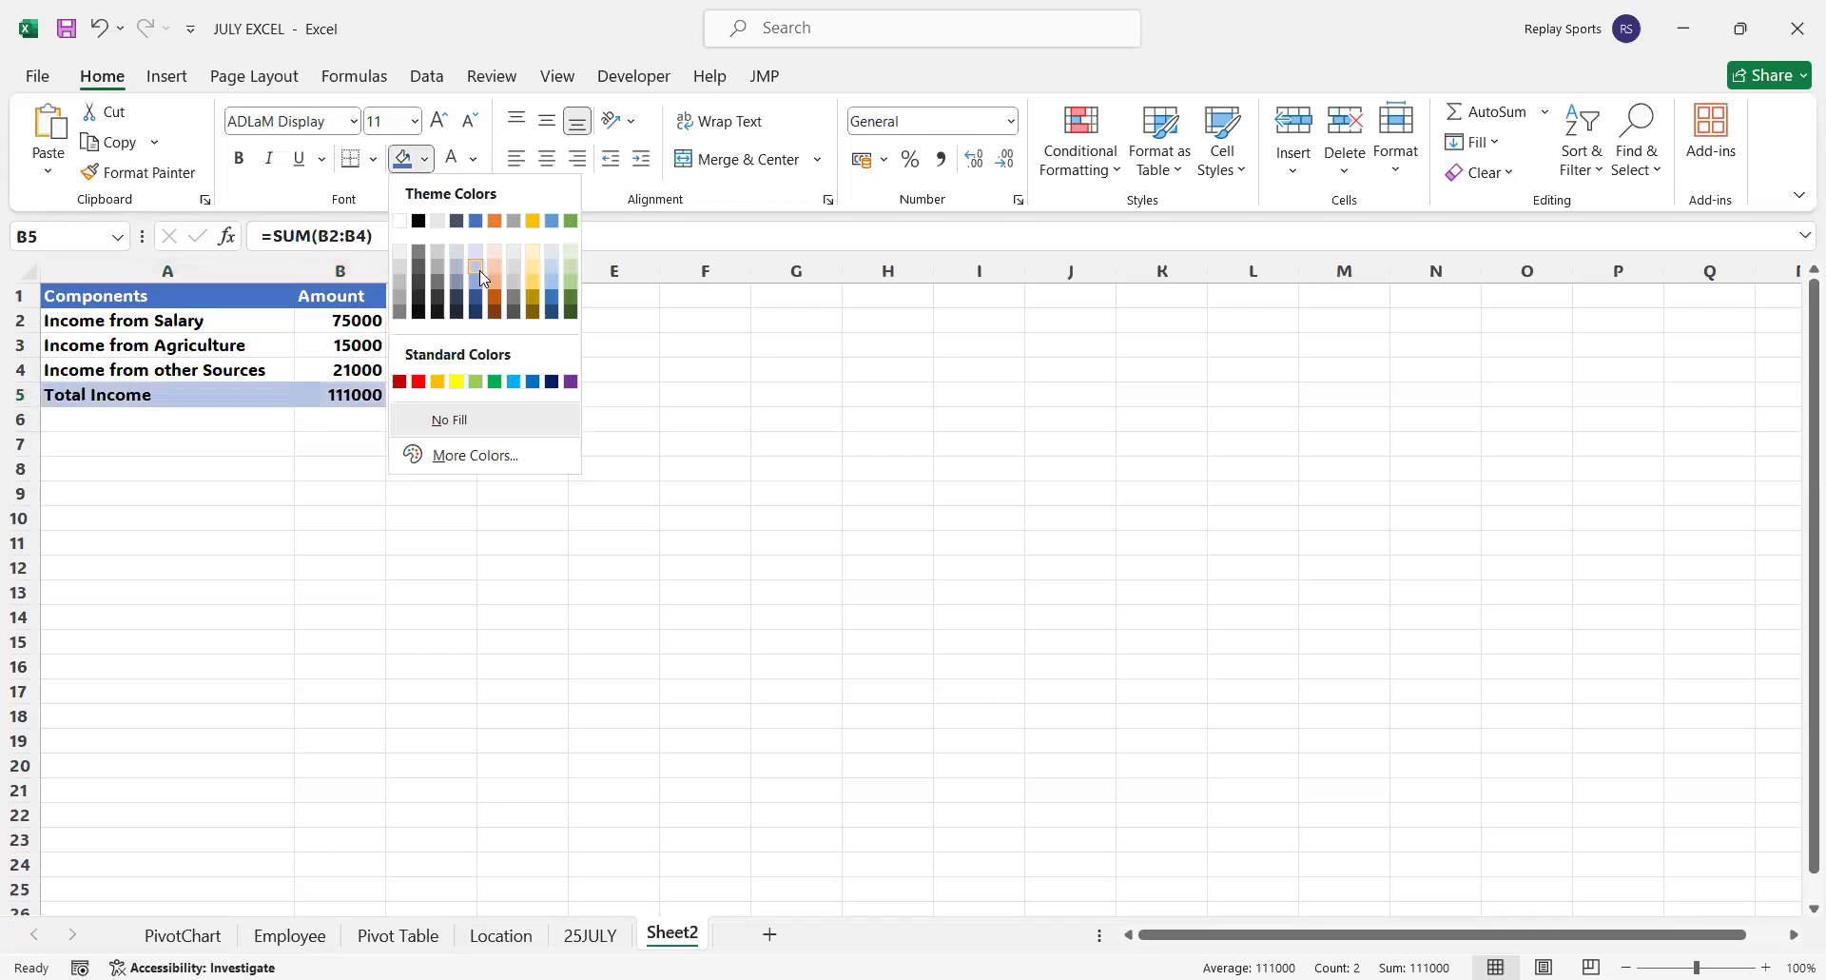
left_click(483, 279)
left_click(228, 515)
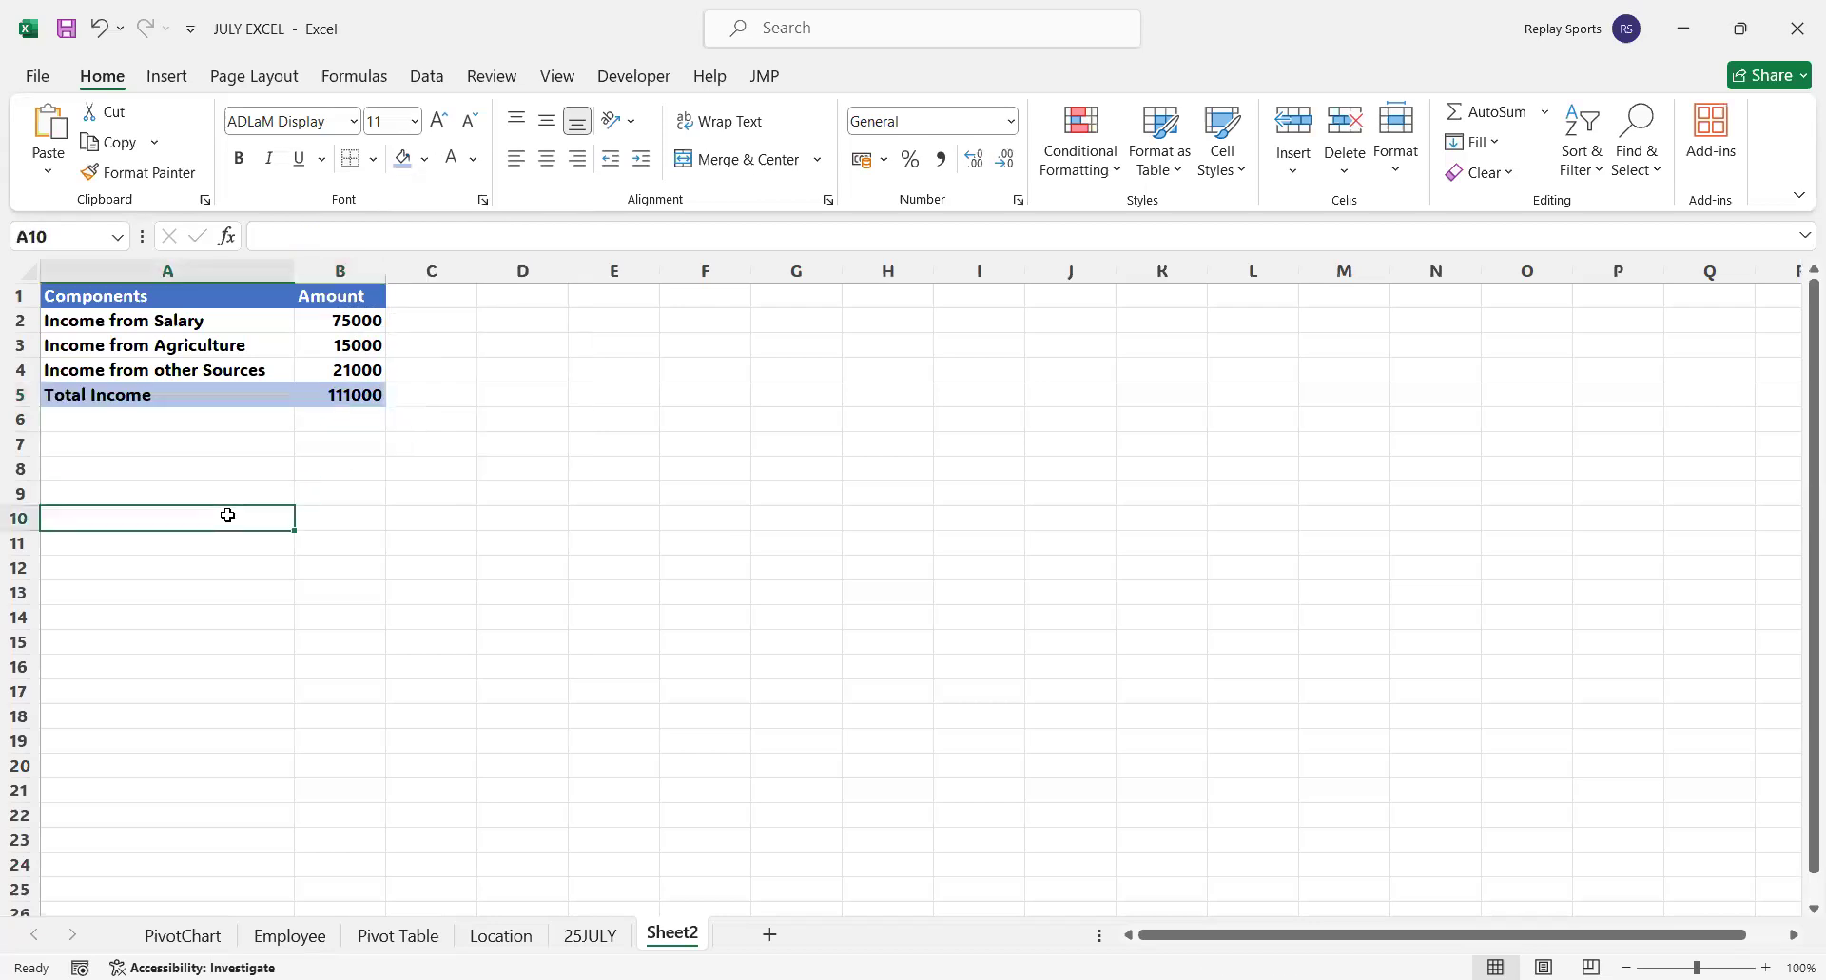
Copy the header row A1:B1 to A7:B7 to start a second table
left_click(212, 300)
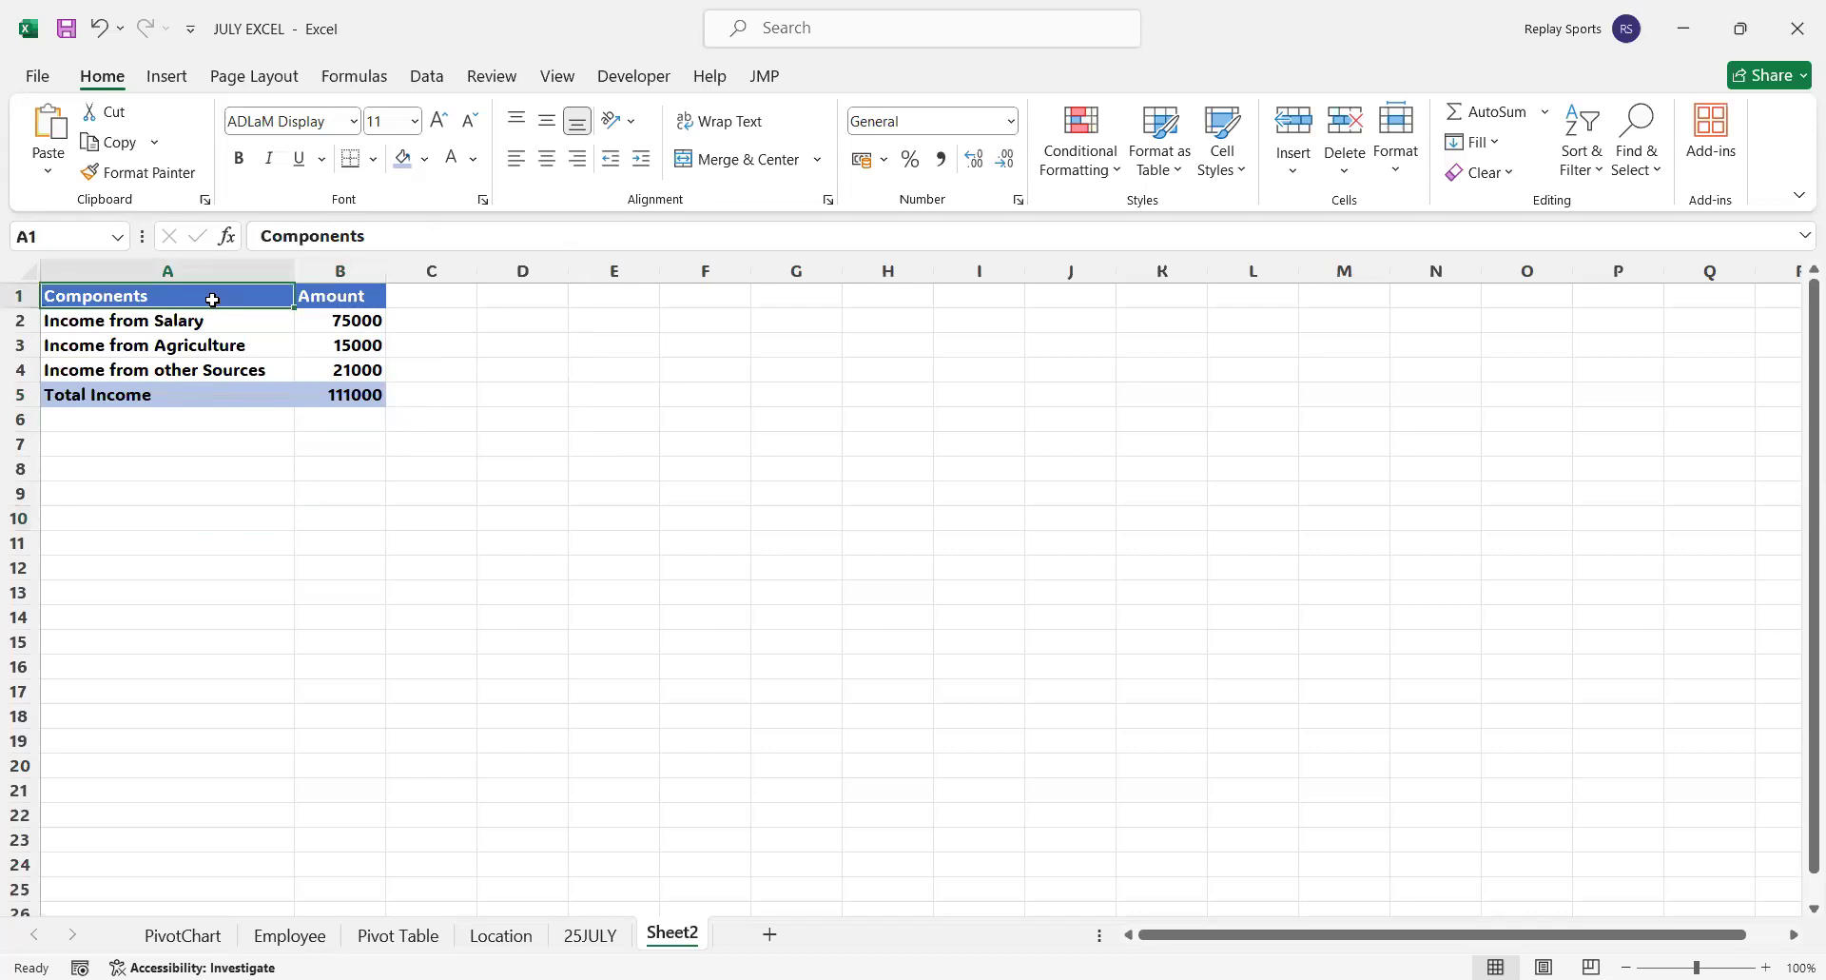
left_click_drag(212, 300, 343, 295)
key("ctrl+c")
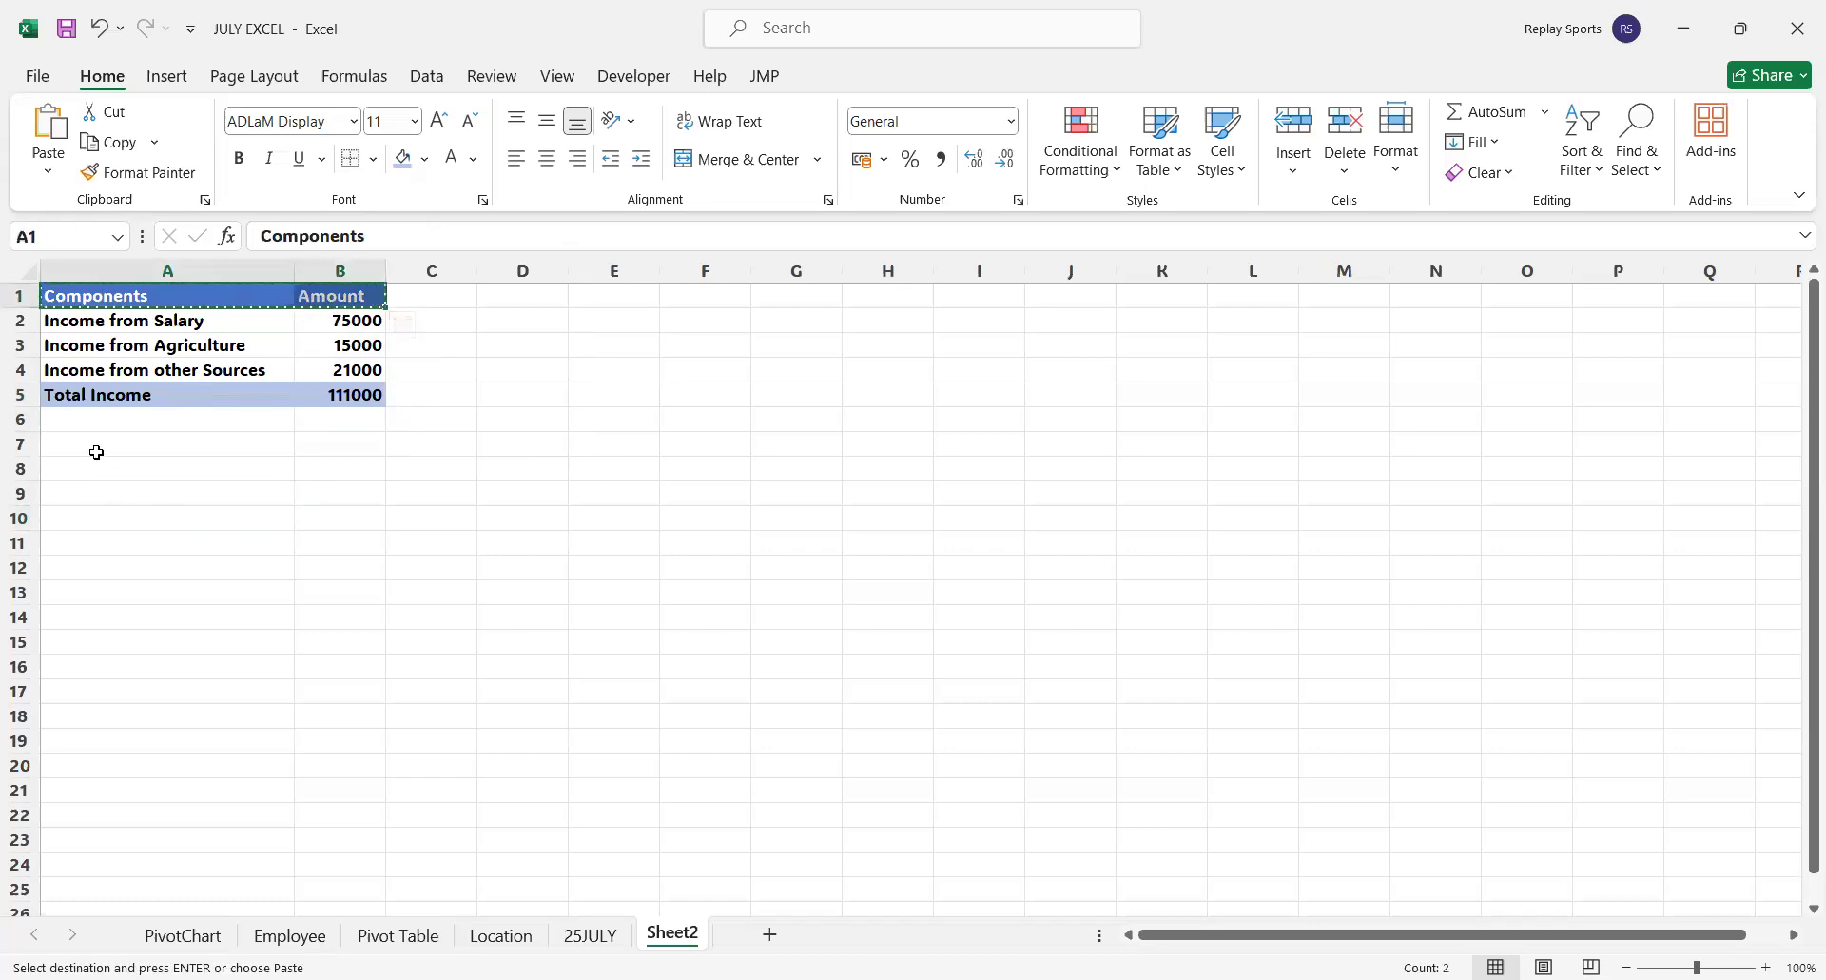
left_click(94, 450)
key("ctrl+v")
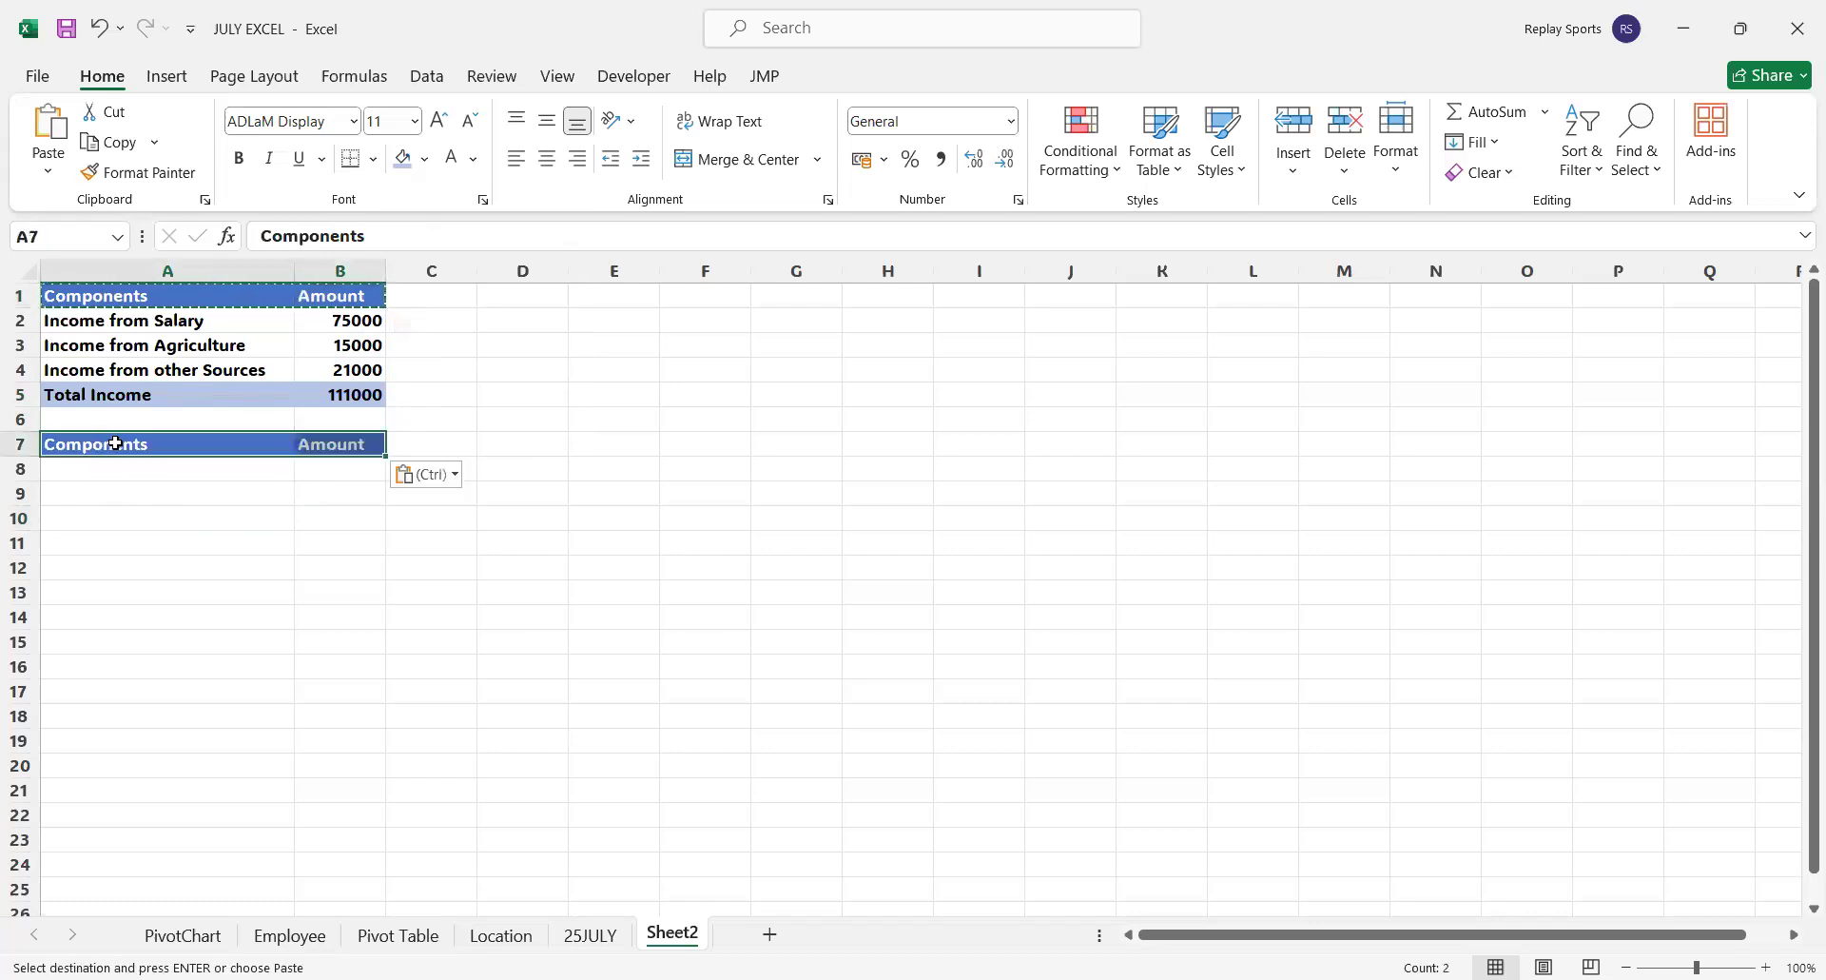
Change the header in A7 to Expenses Components and the one in A1 to Income Components
double_click(115, 443)
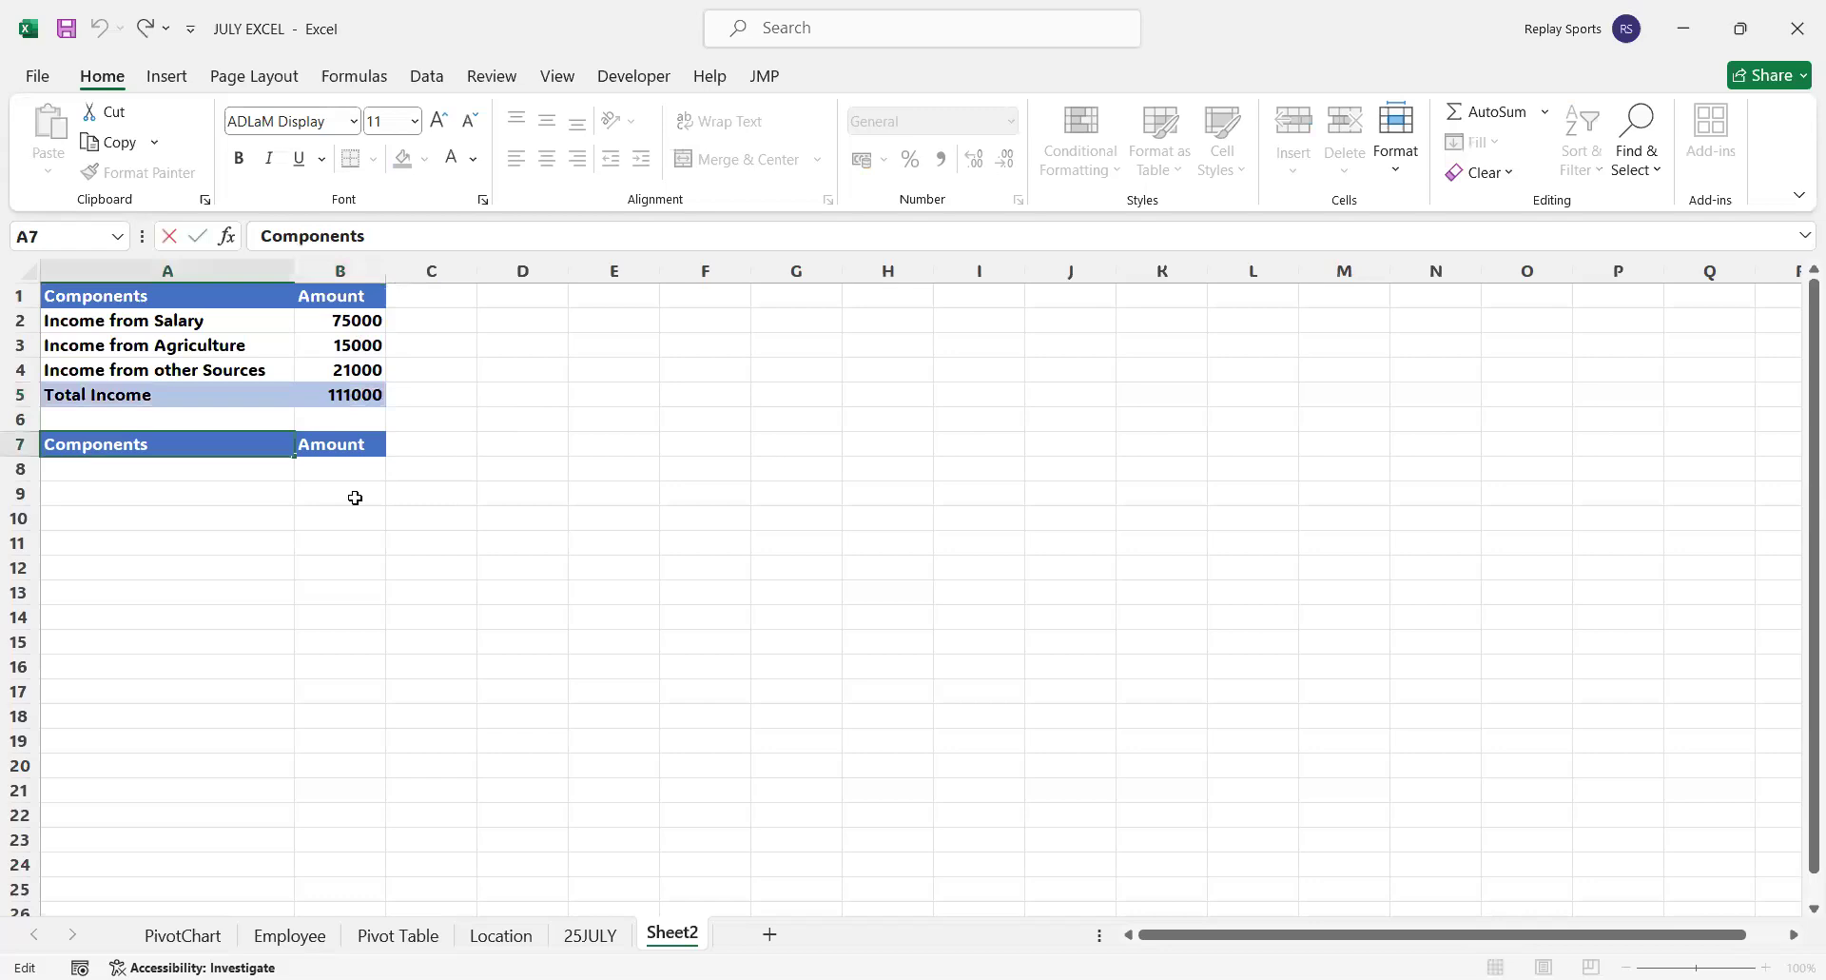
type("Expenses")
left_click(50, 294)
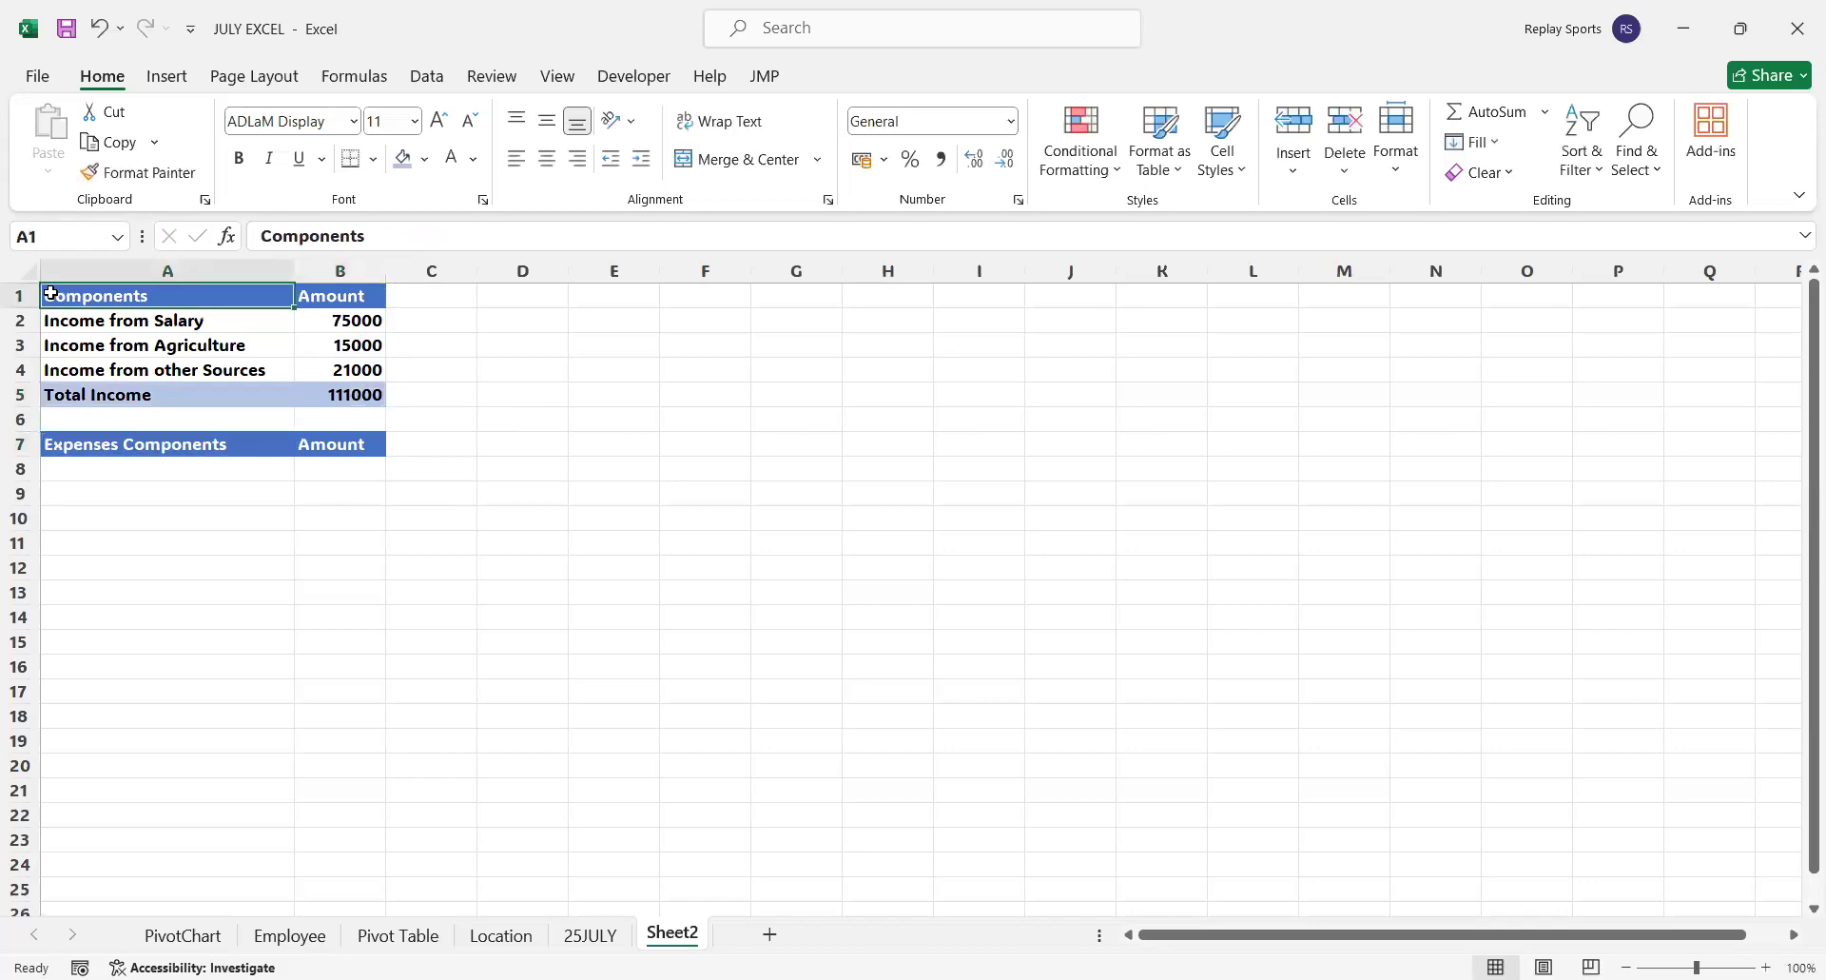
double_click(152, 304)
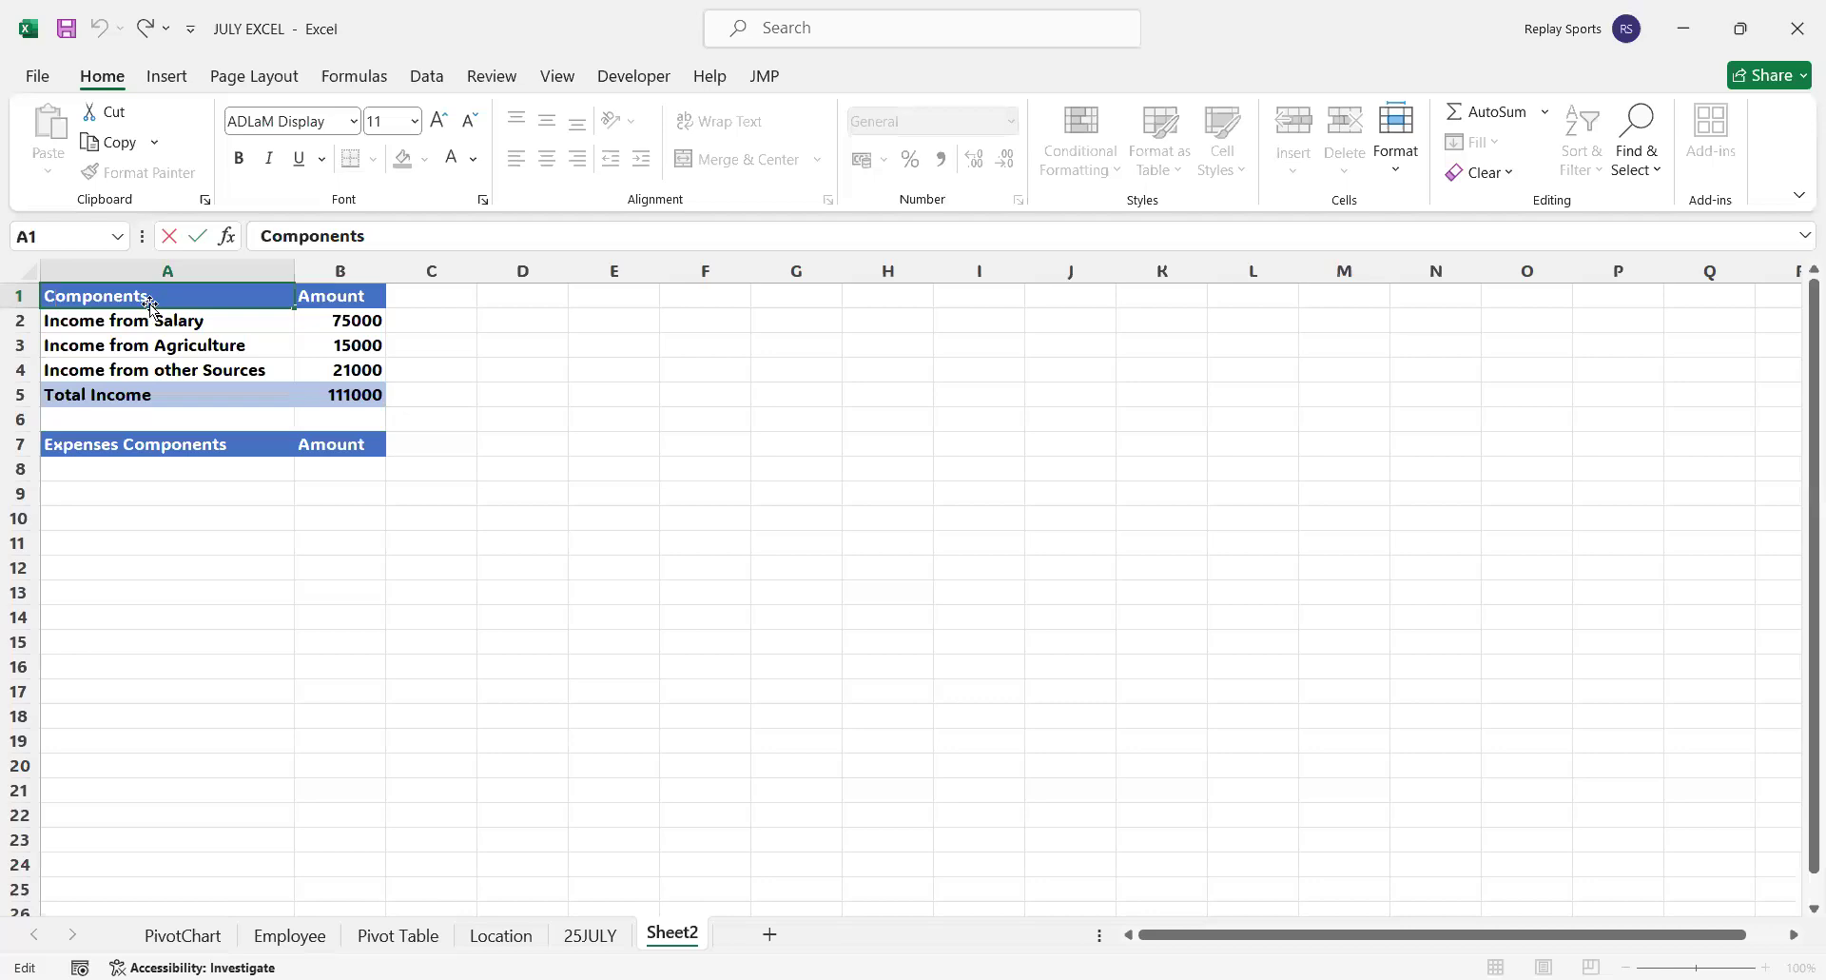
key("Home")
type("Income")
key("Return")
Enter the expense labels Rent in A8 and Utility bill in A9
left_click(146, 475)
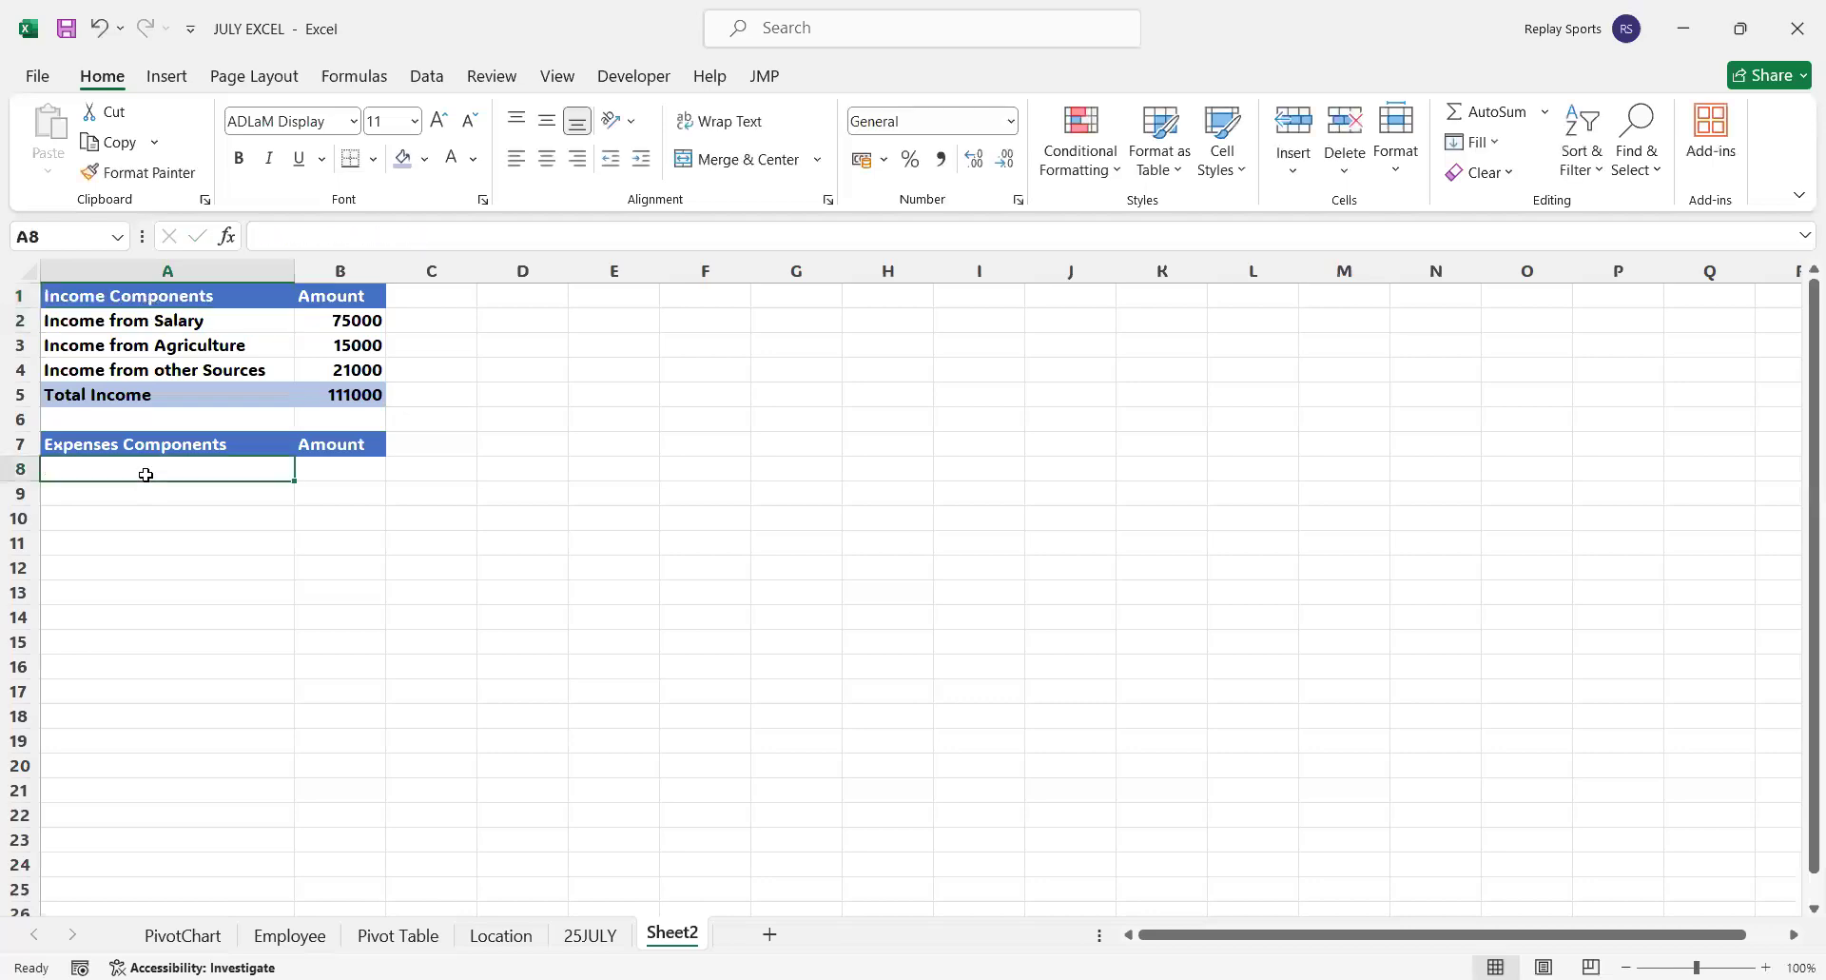
type("Ren")
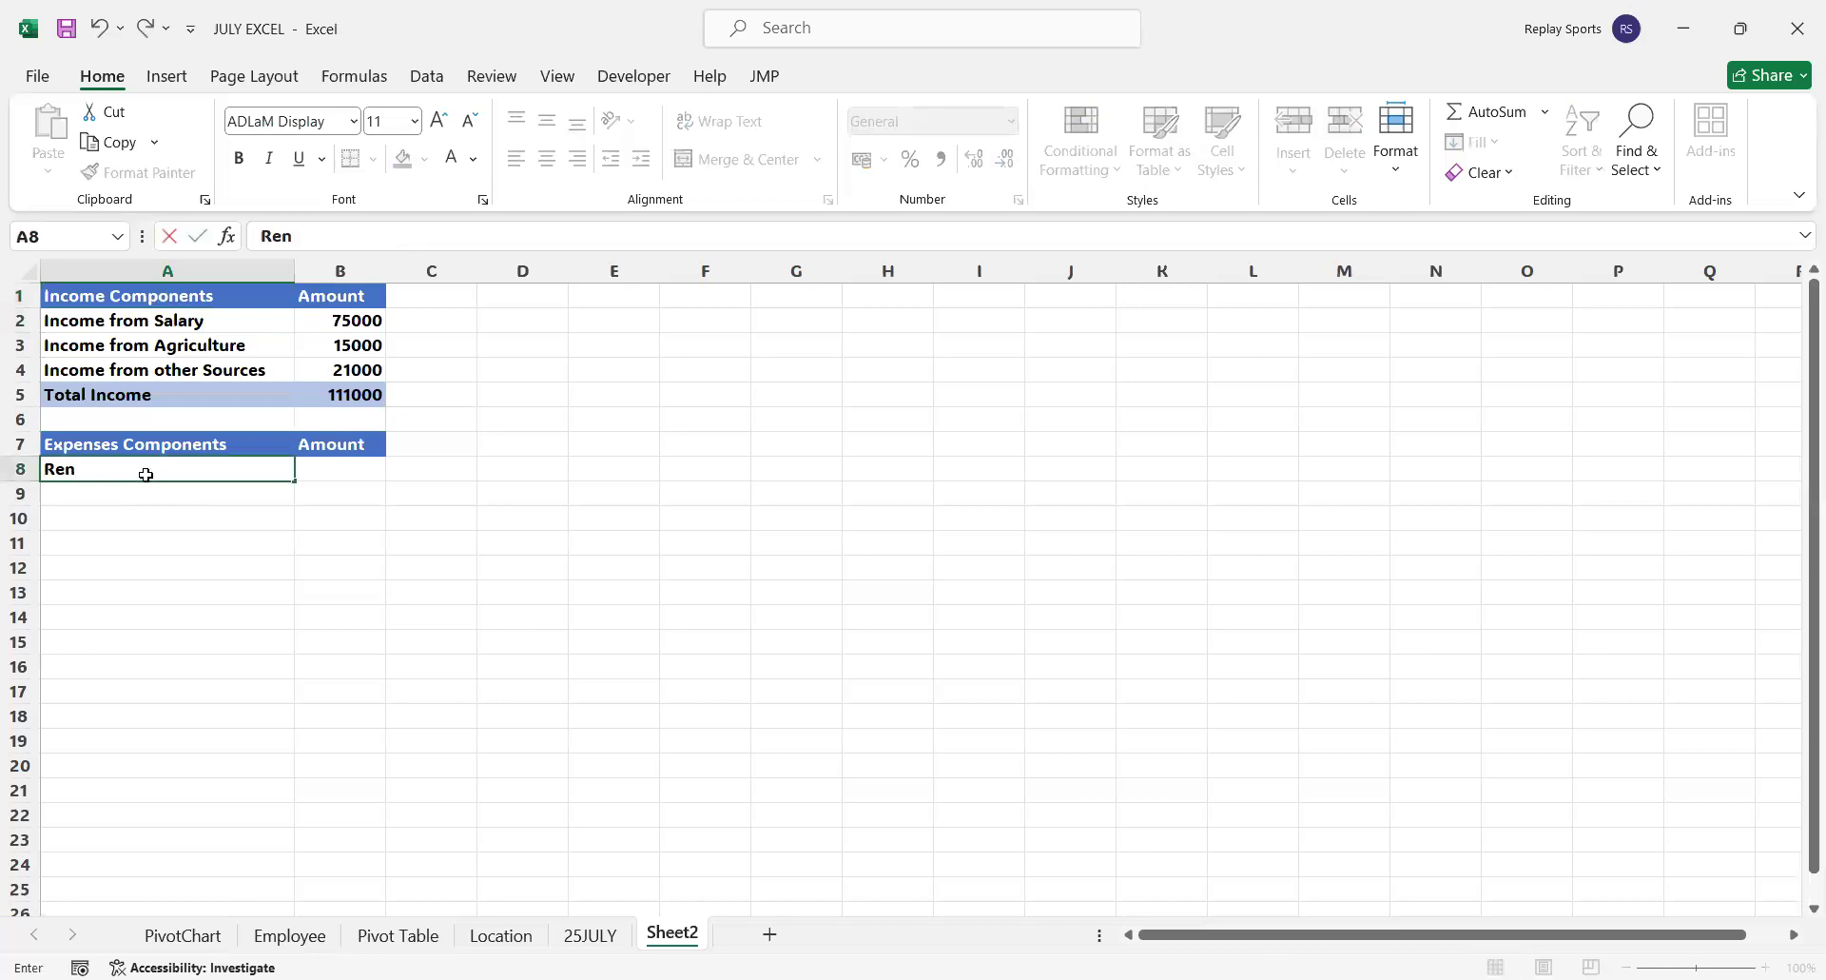
type("t")
key("Return")
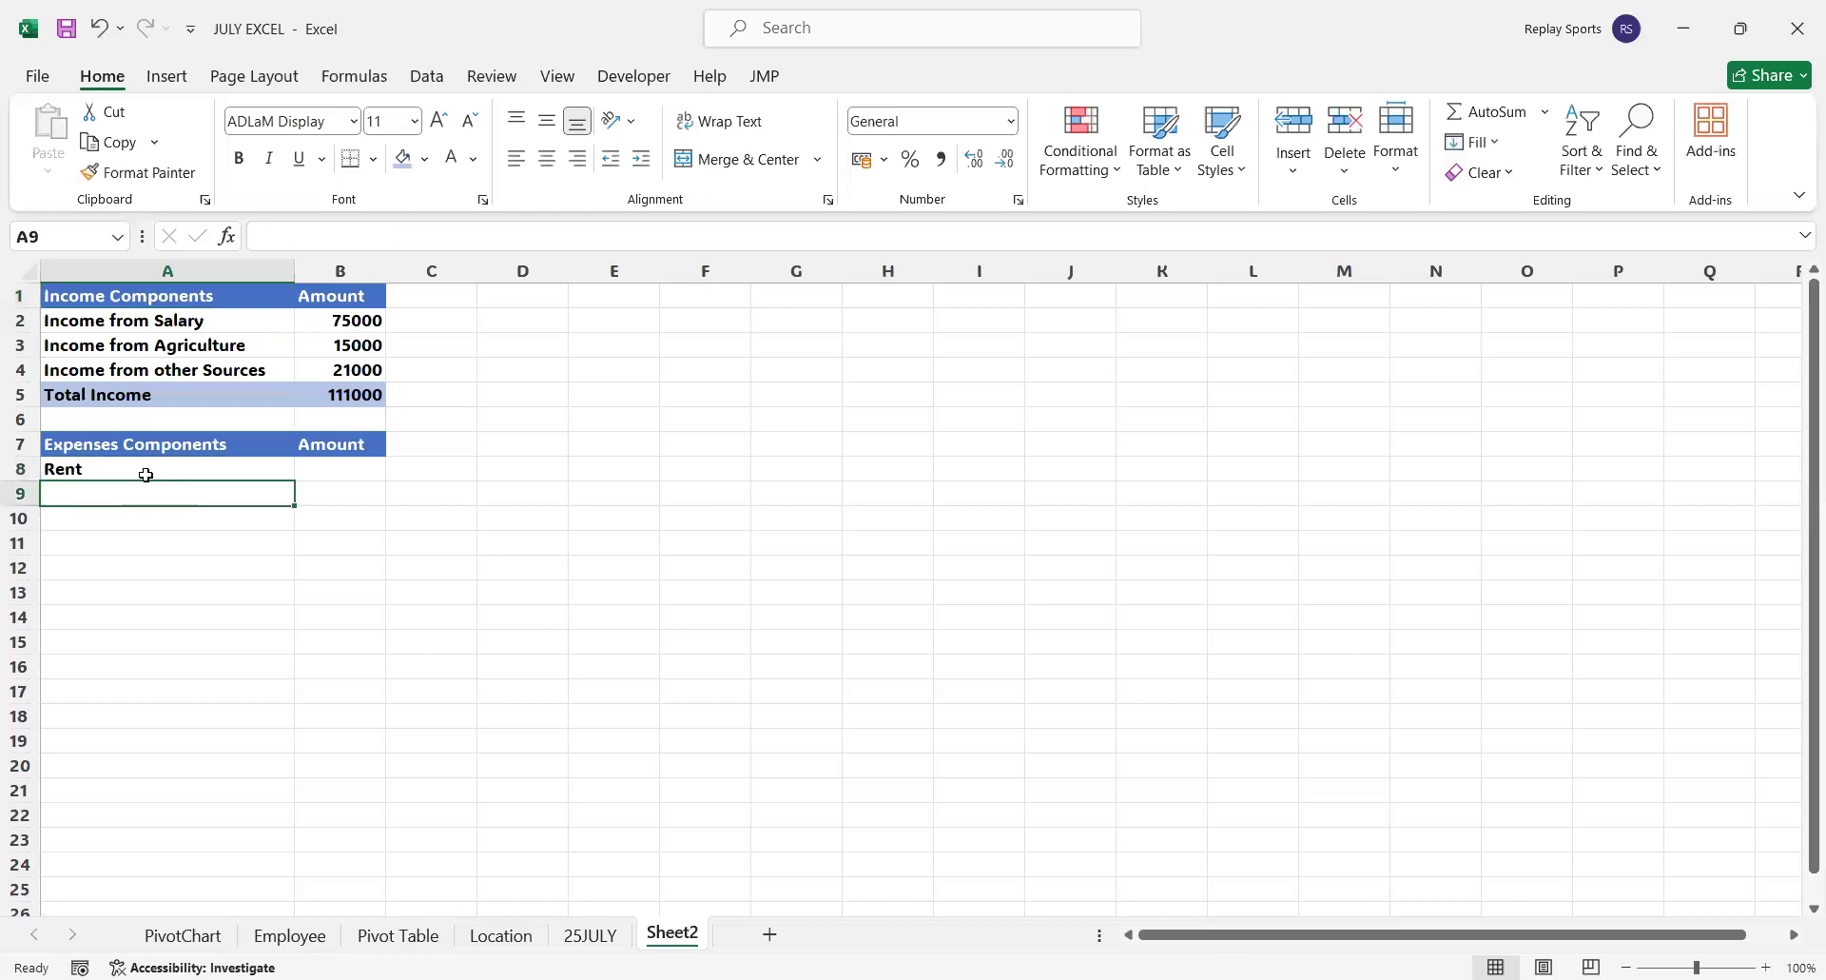
type("Utili")
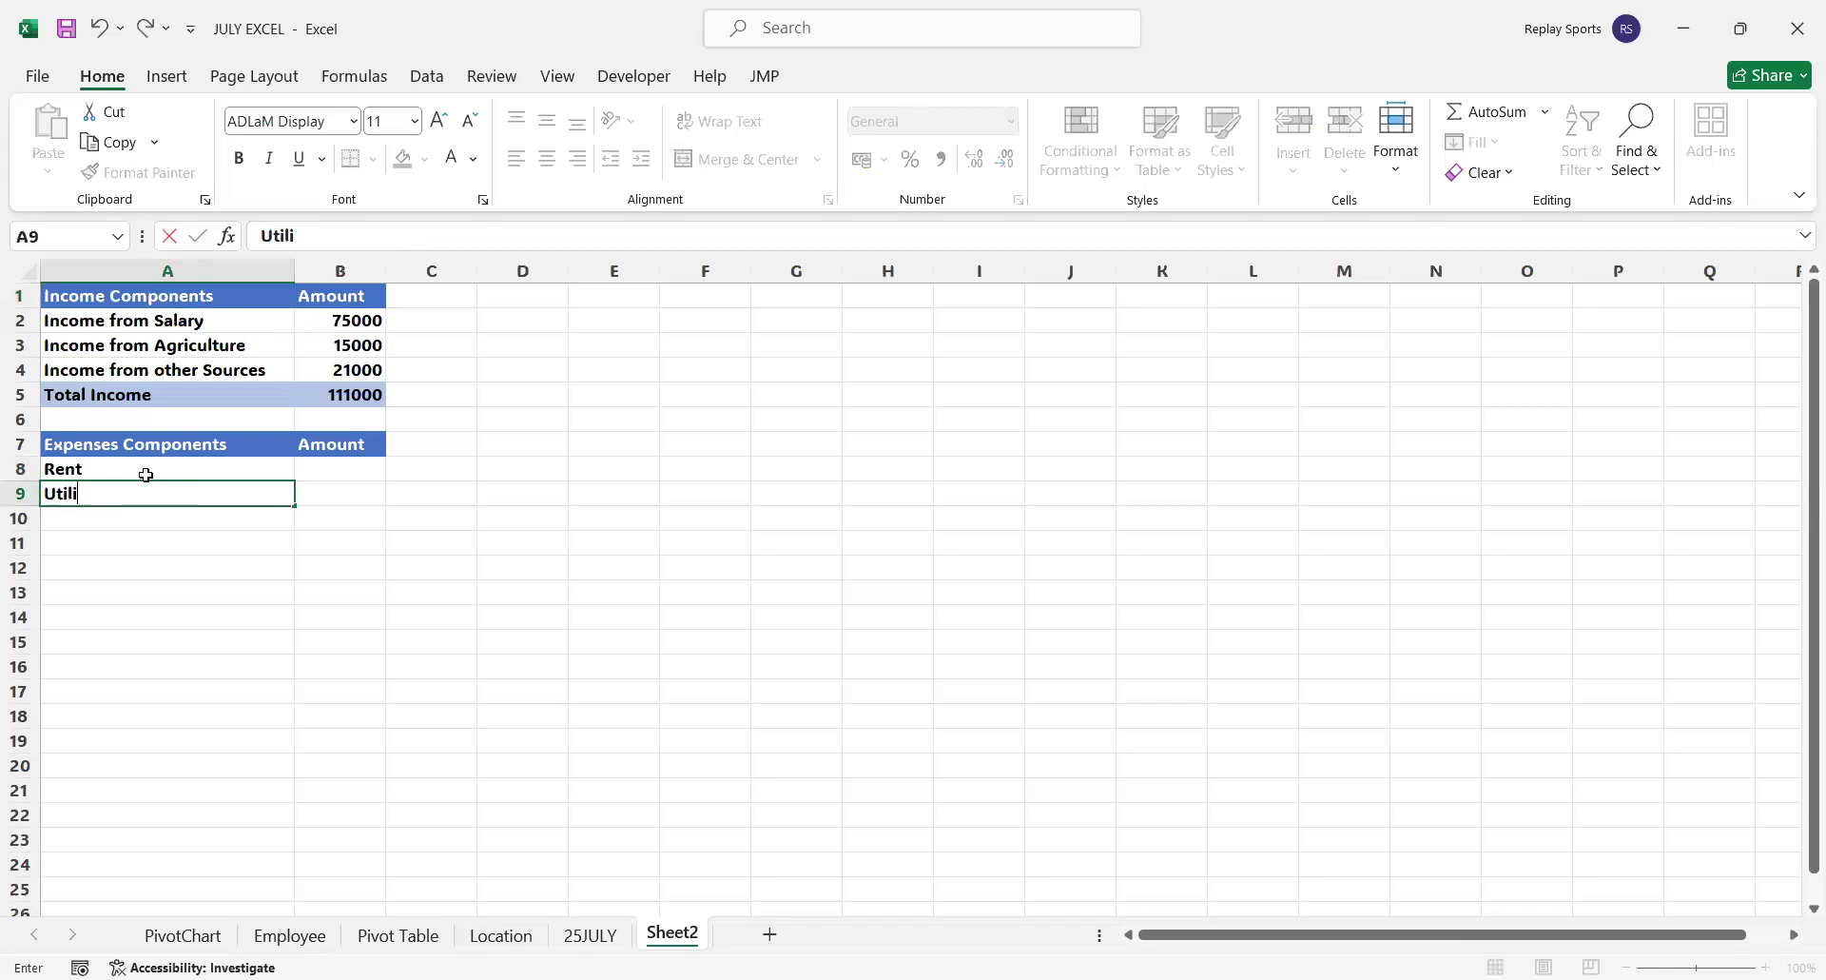
type("ty bill")
key("Return")
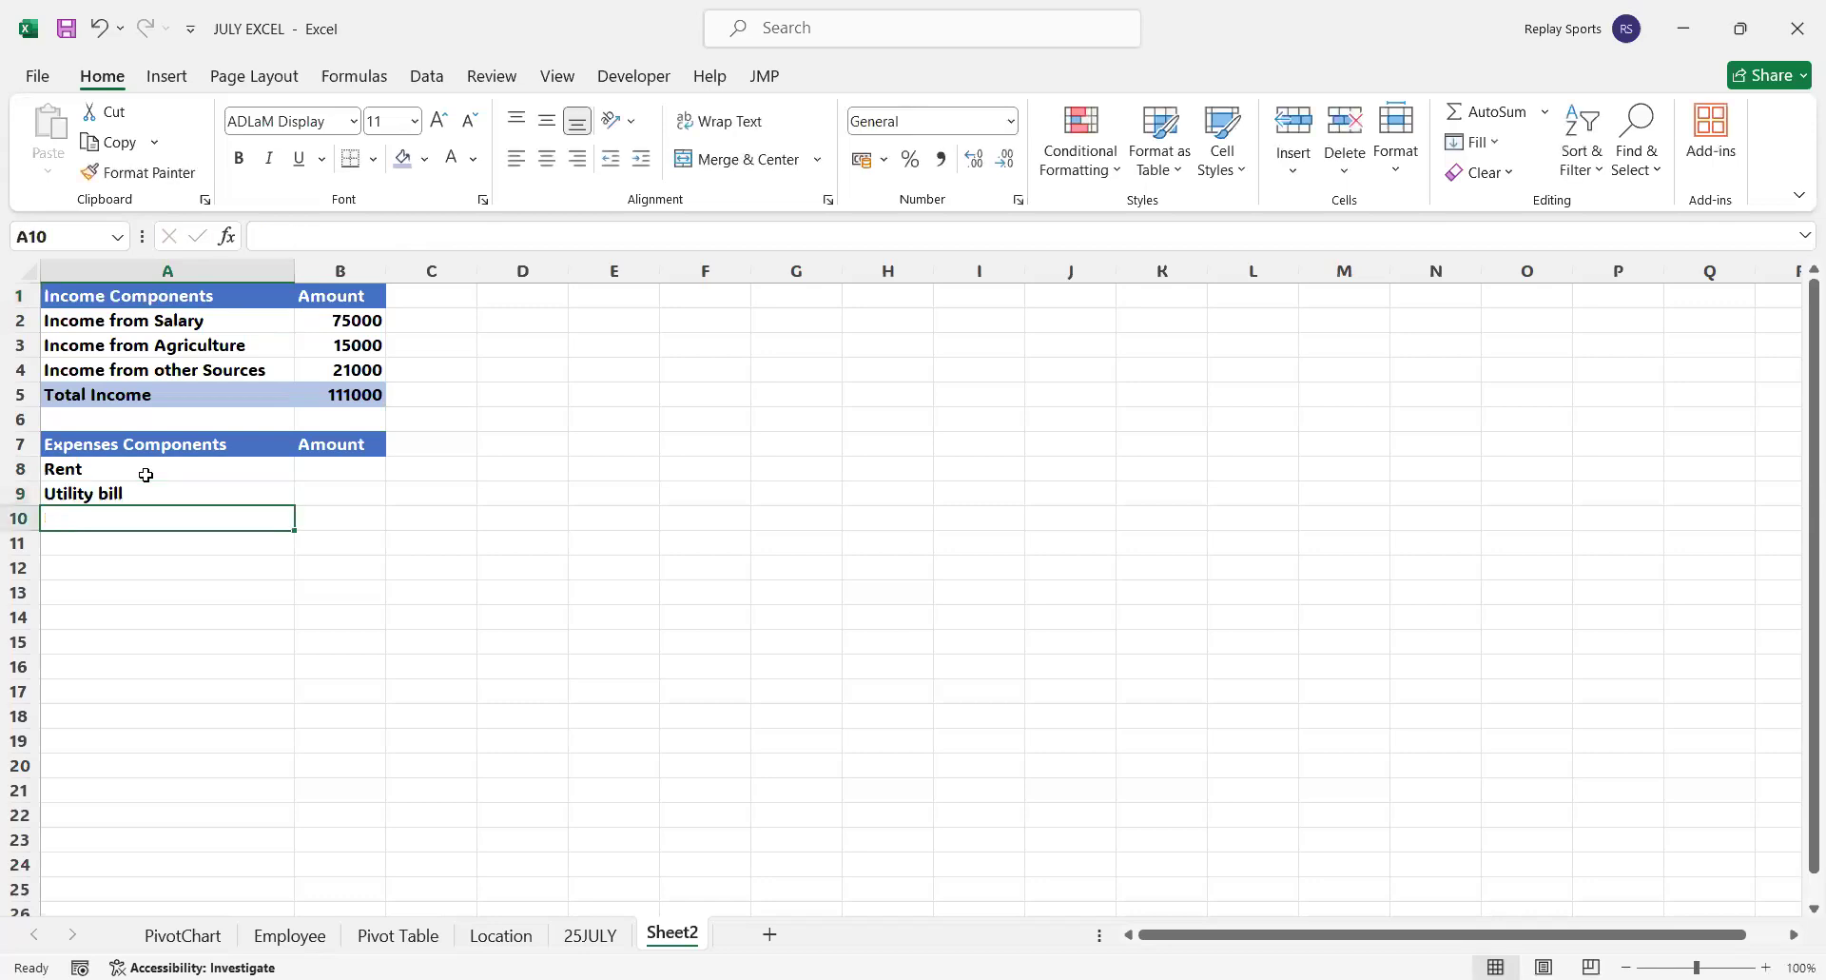
Enter the expense labels Internet bill in A10 and Phone bill in A11
type("Internet")
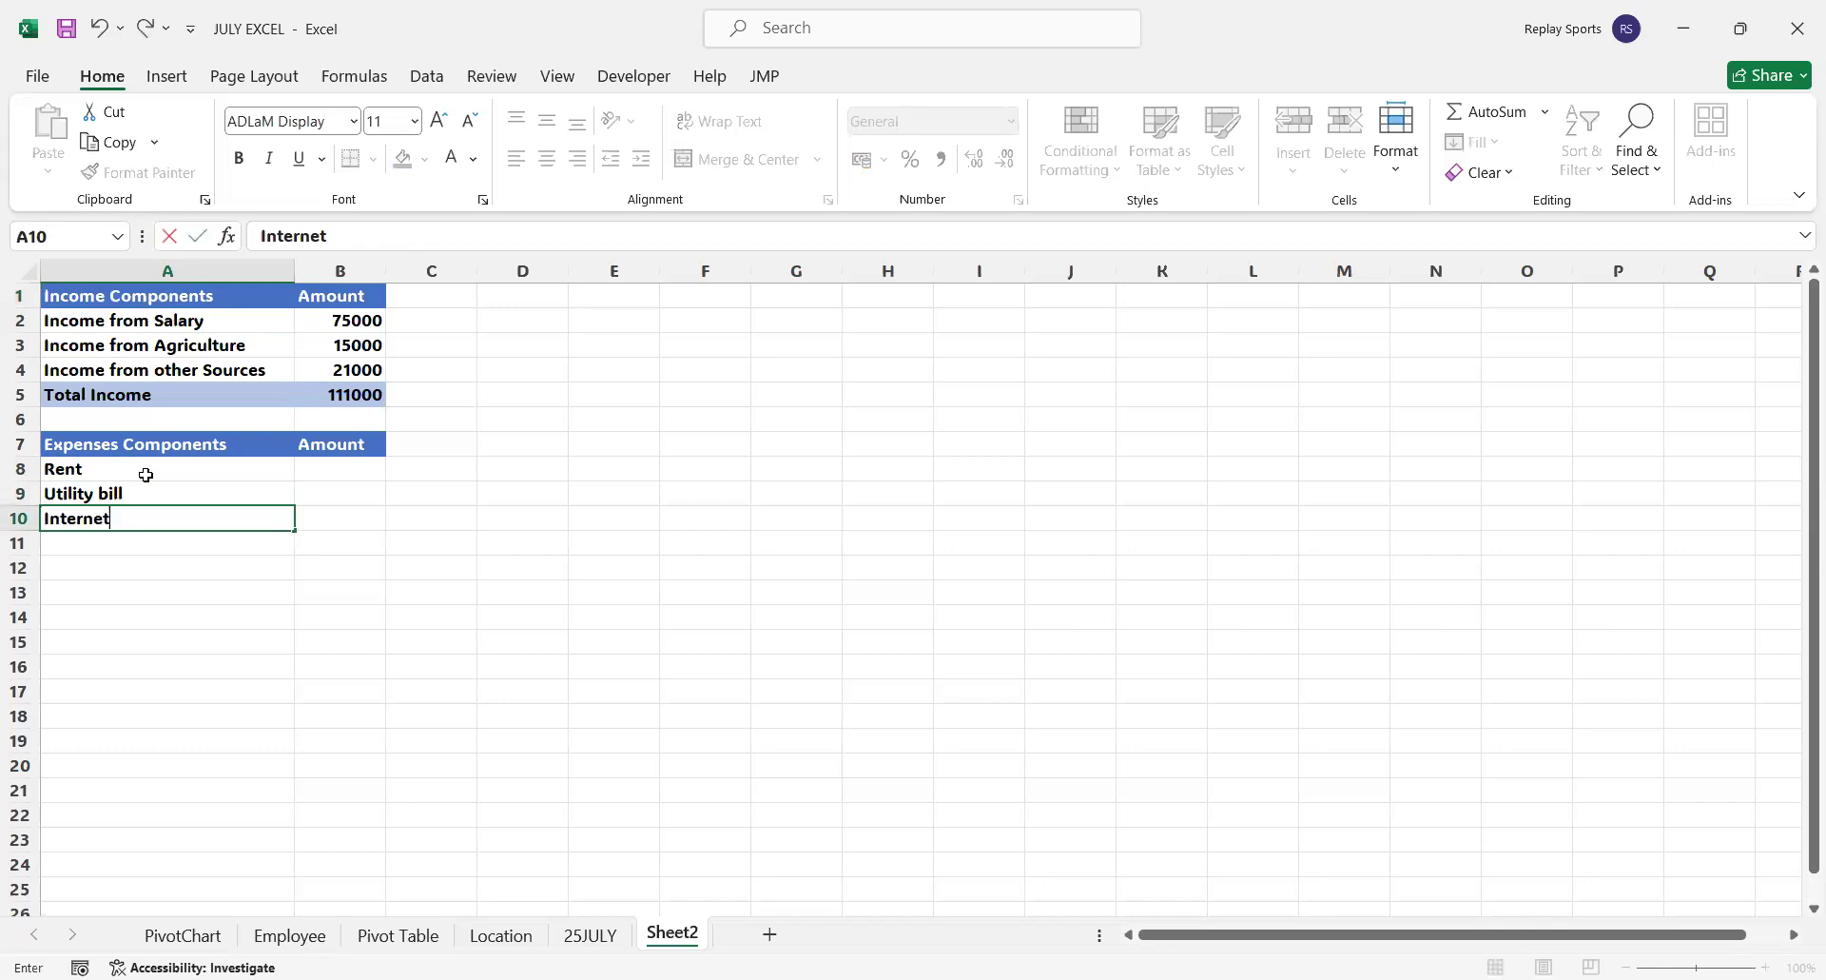
type(" bill")
key("Return")
type("Phone")
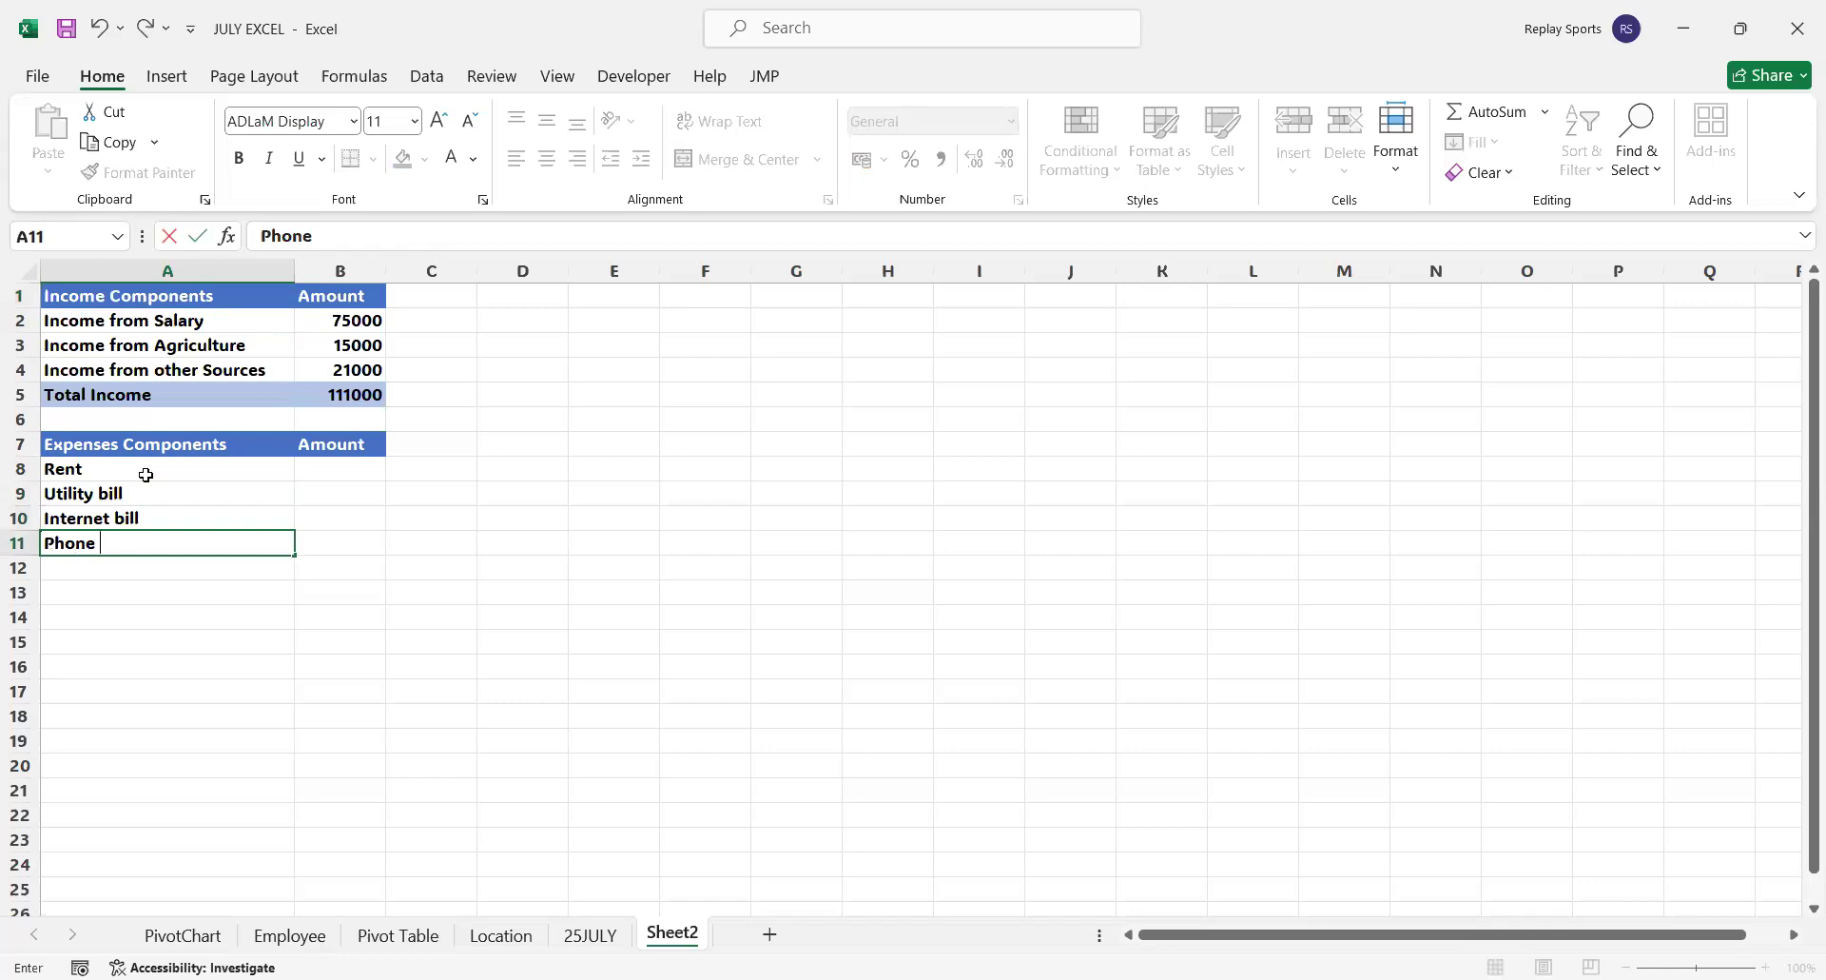
type(" bill")
key("Return")
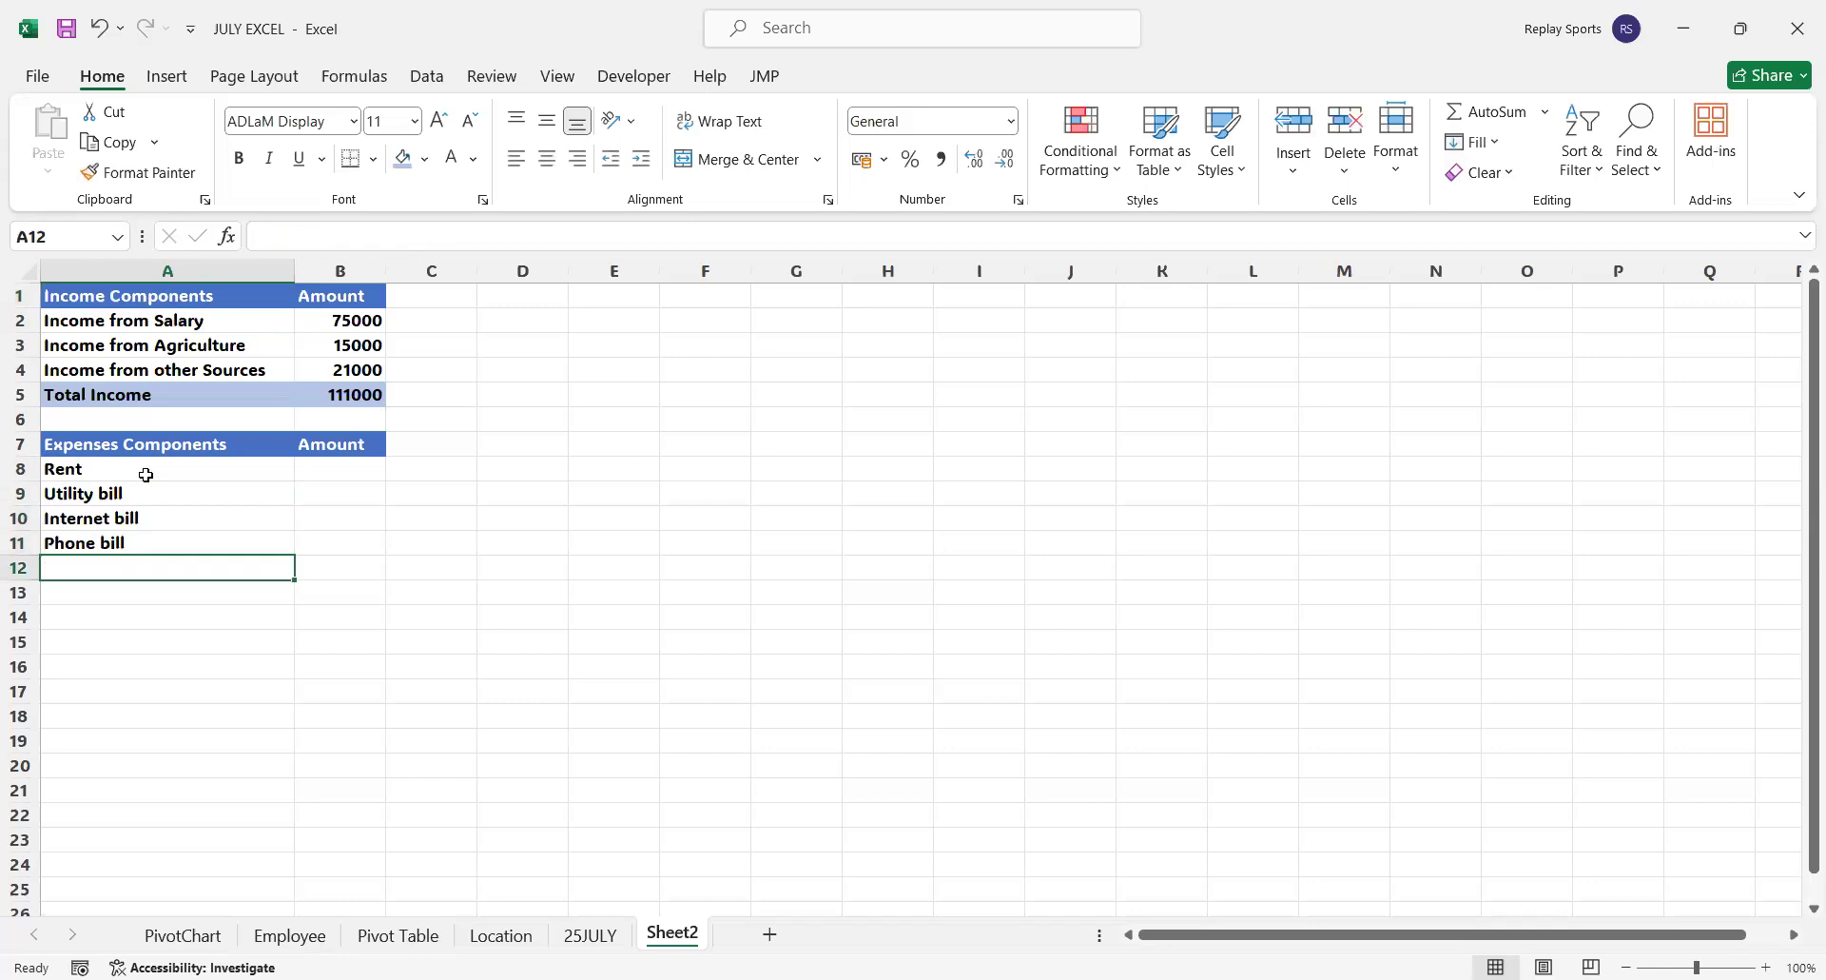
Enter the expense labels Grocery bill in A12 and Fuel in A13
type("Gro")
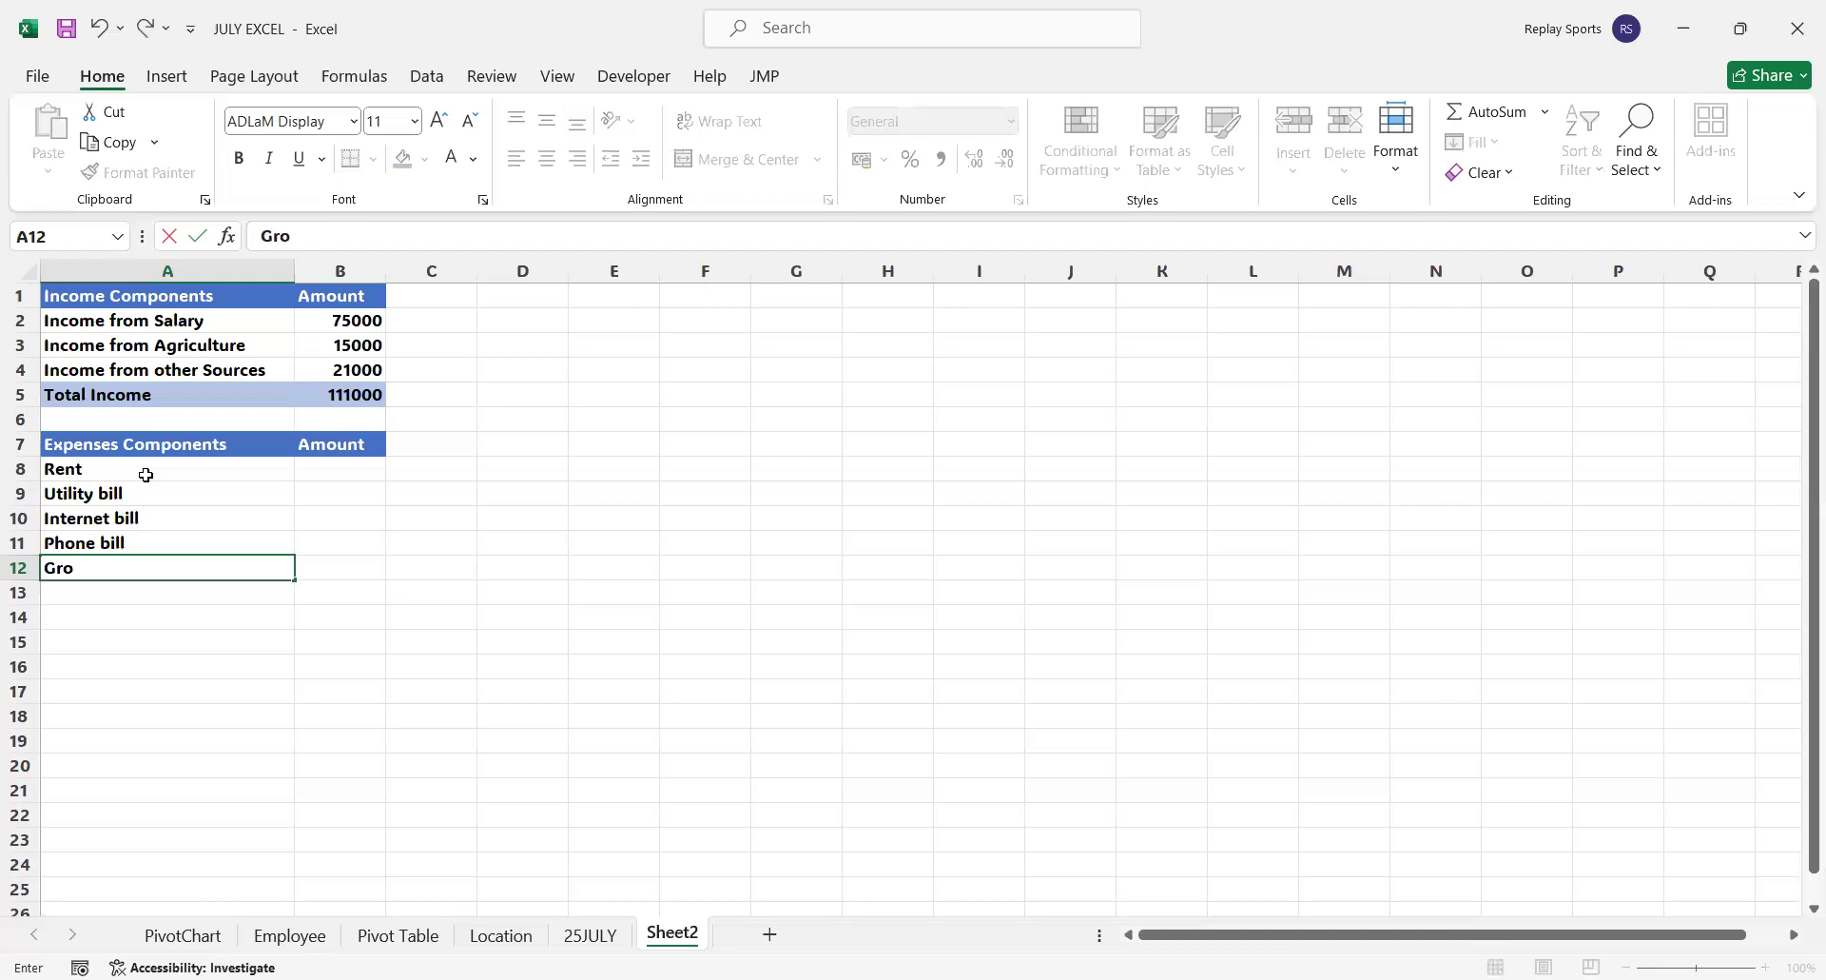
type("cery bill")
key("Return")
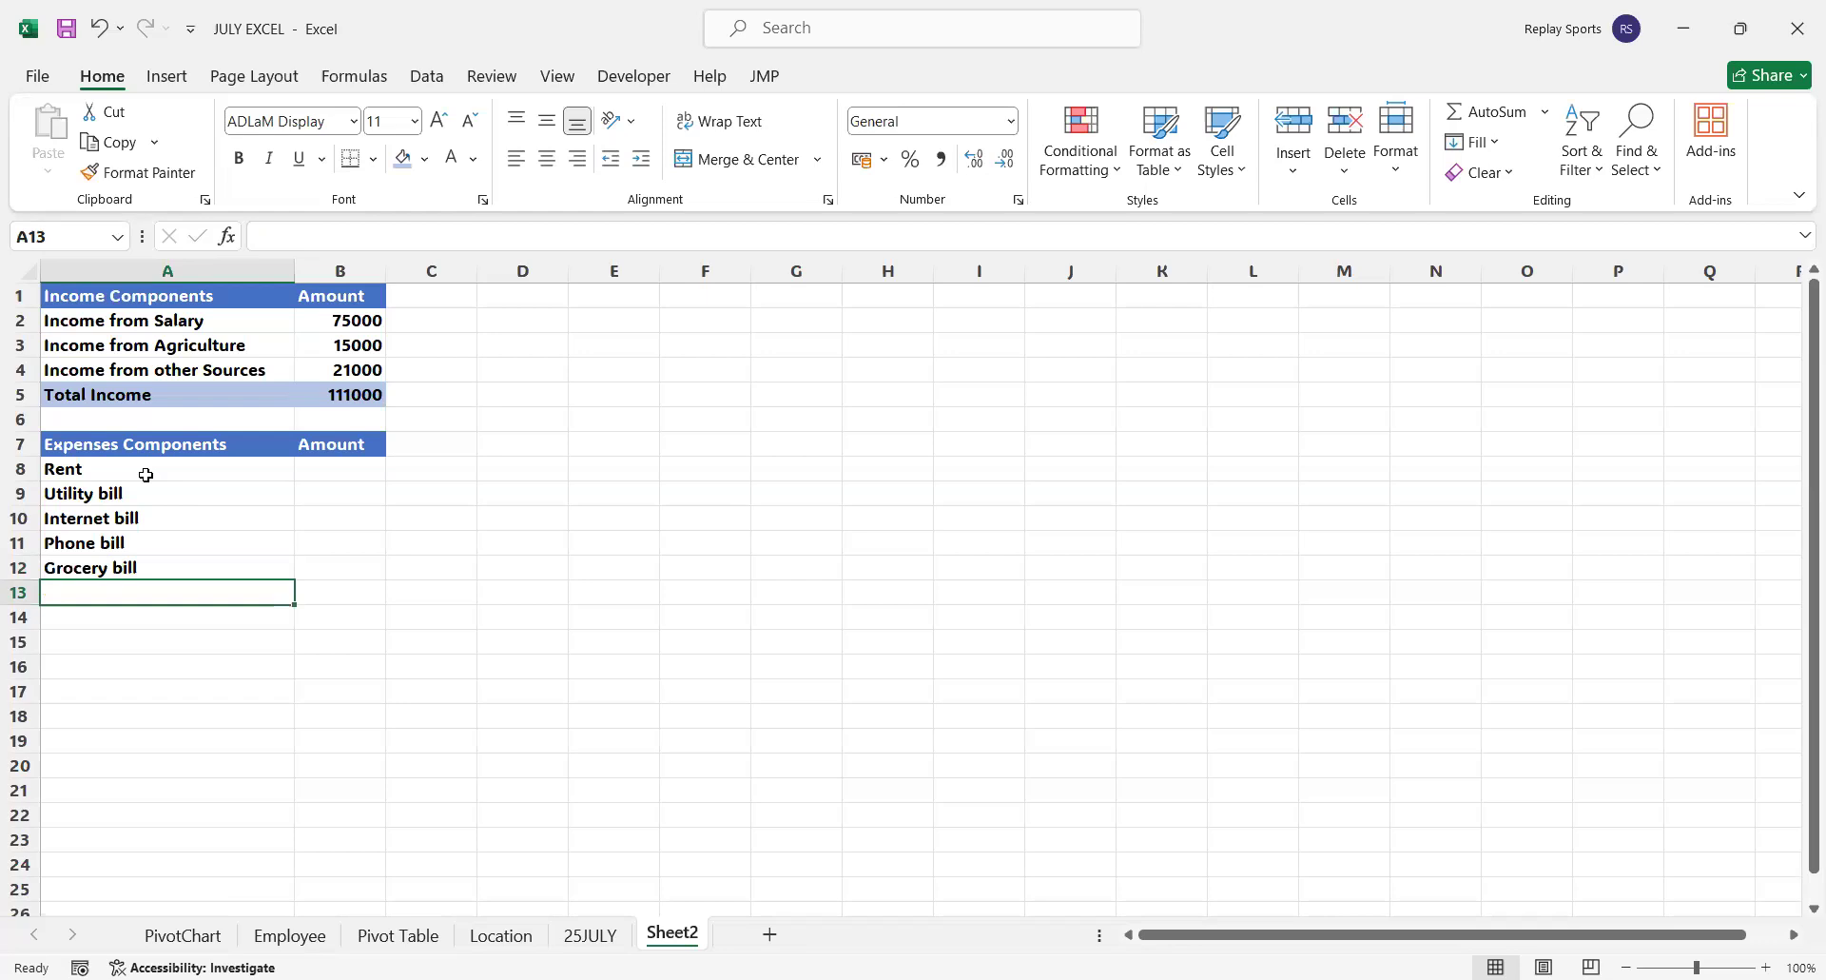
type("Fuel")
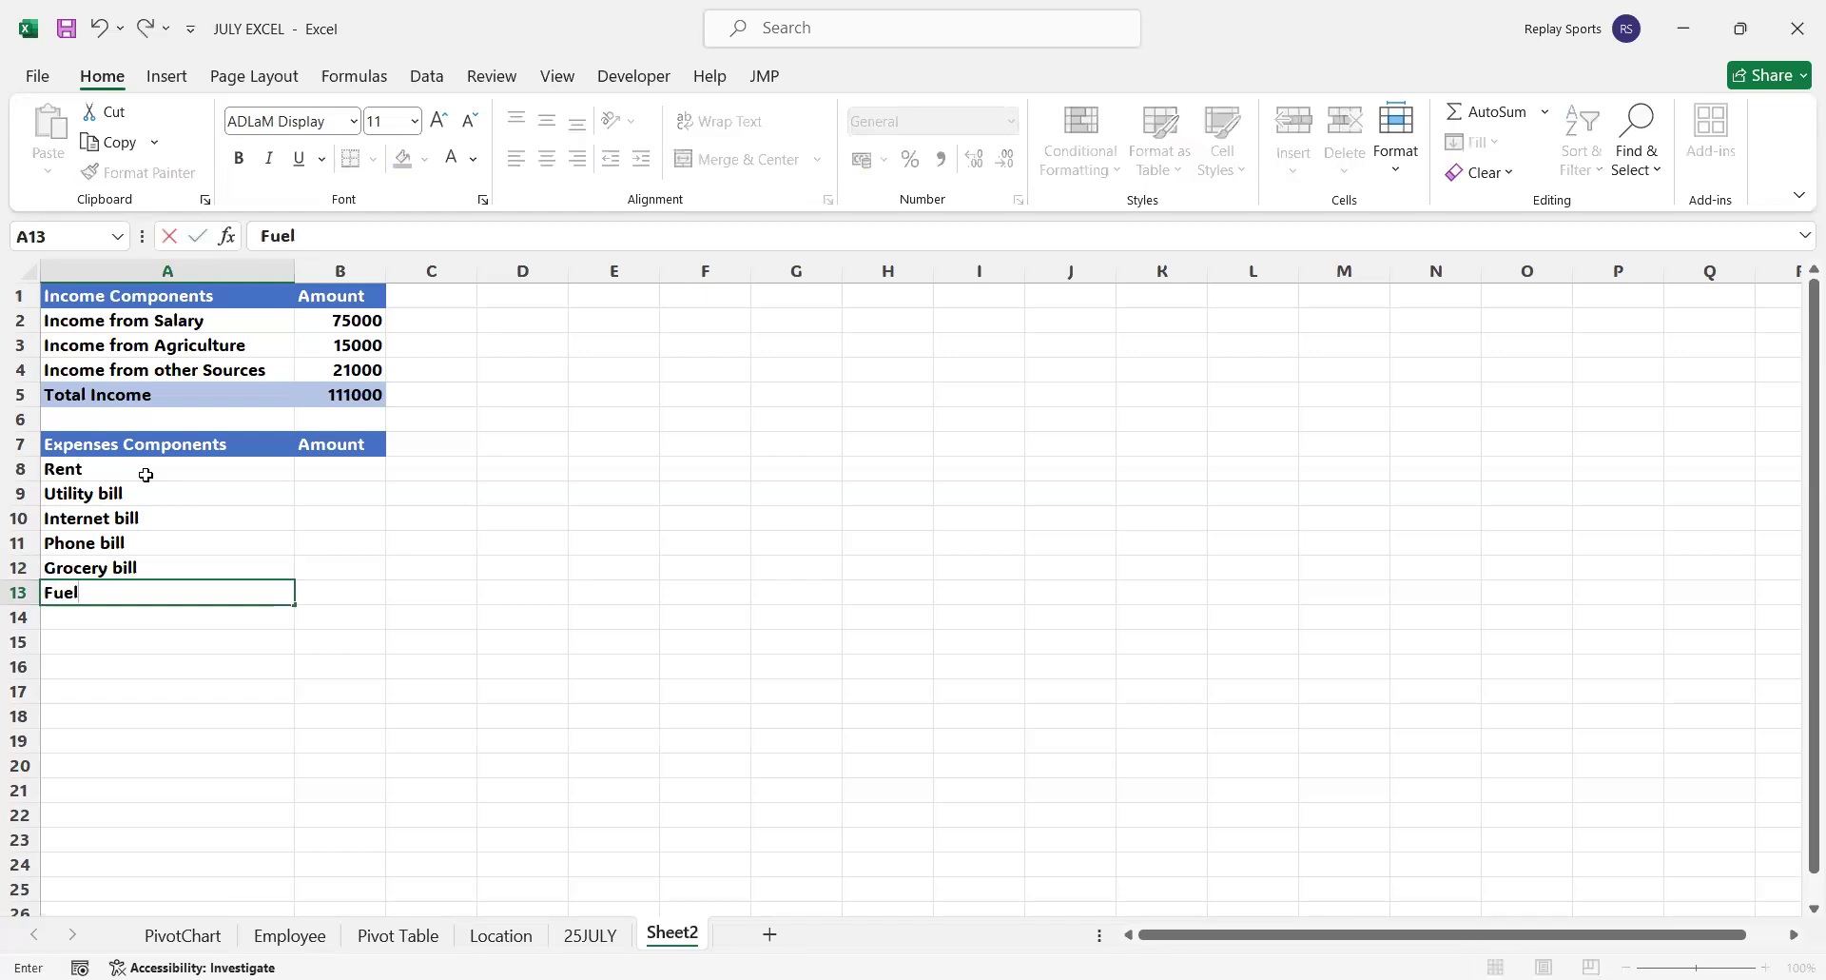
key("Return")
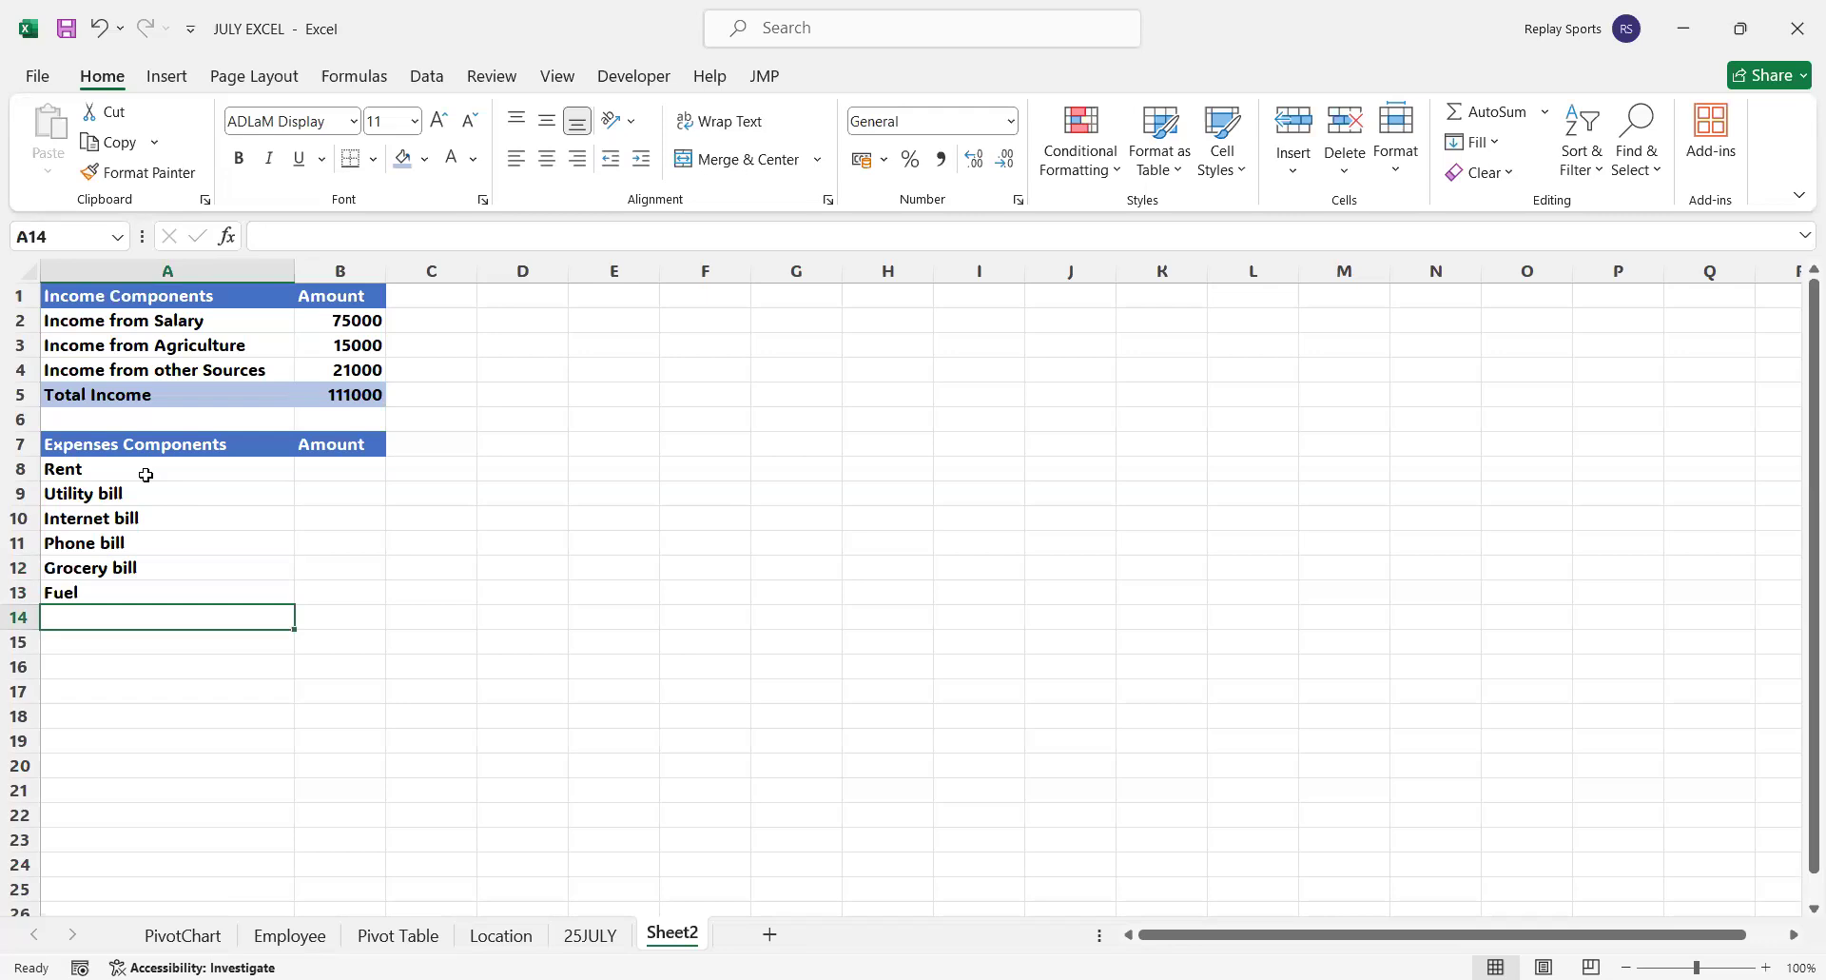
Enter the expense labels Cloths in A14, Electronic Items in A15 and Loan EMI in A16
type("Cloths")
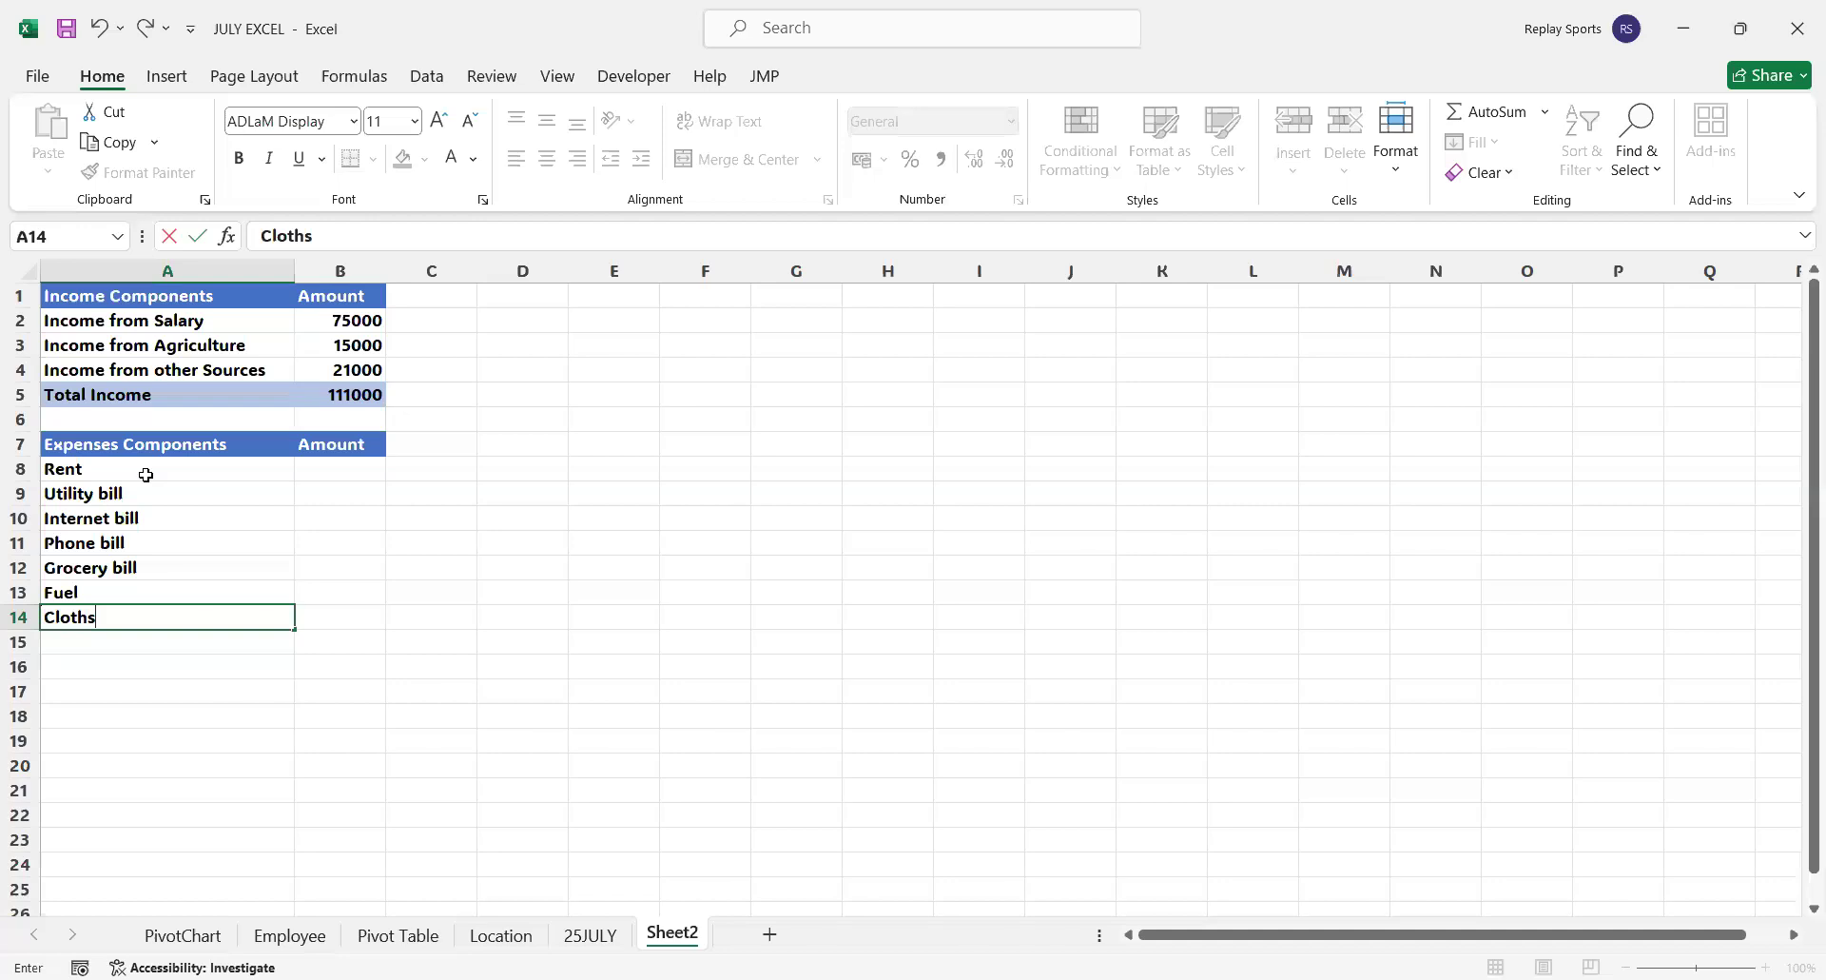
key("Return")
type("Ele")
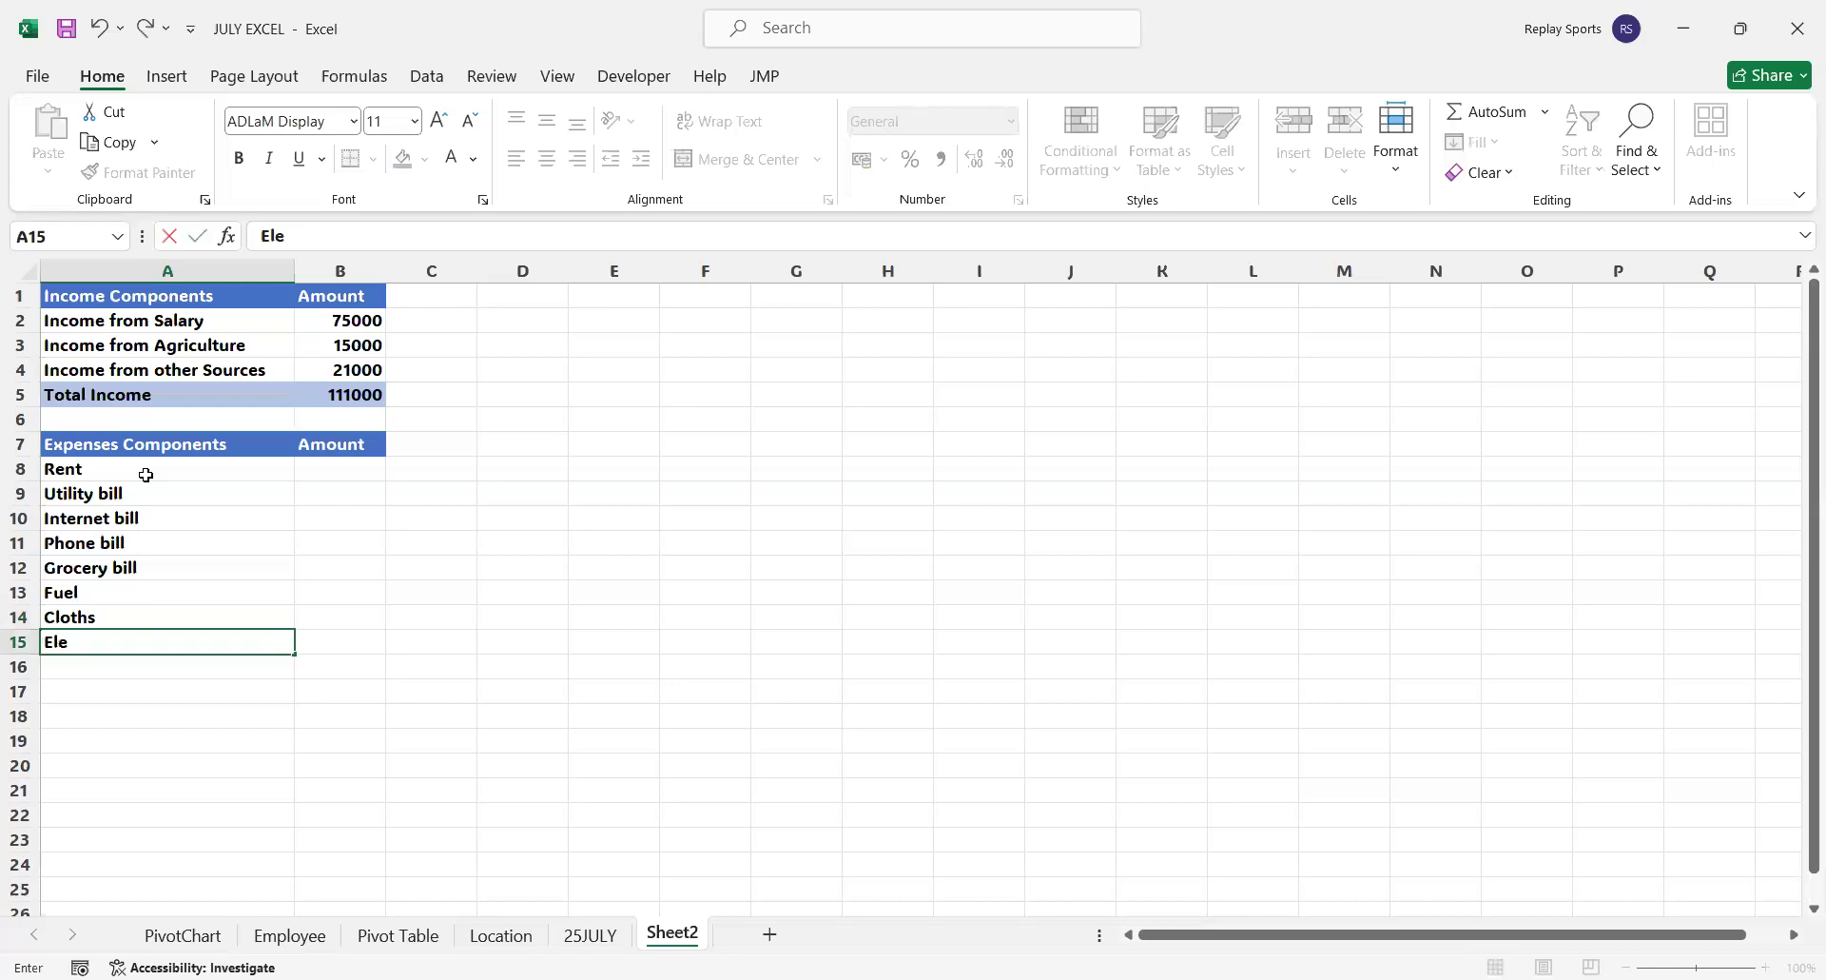
type("ctronic Items")
key("Return")
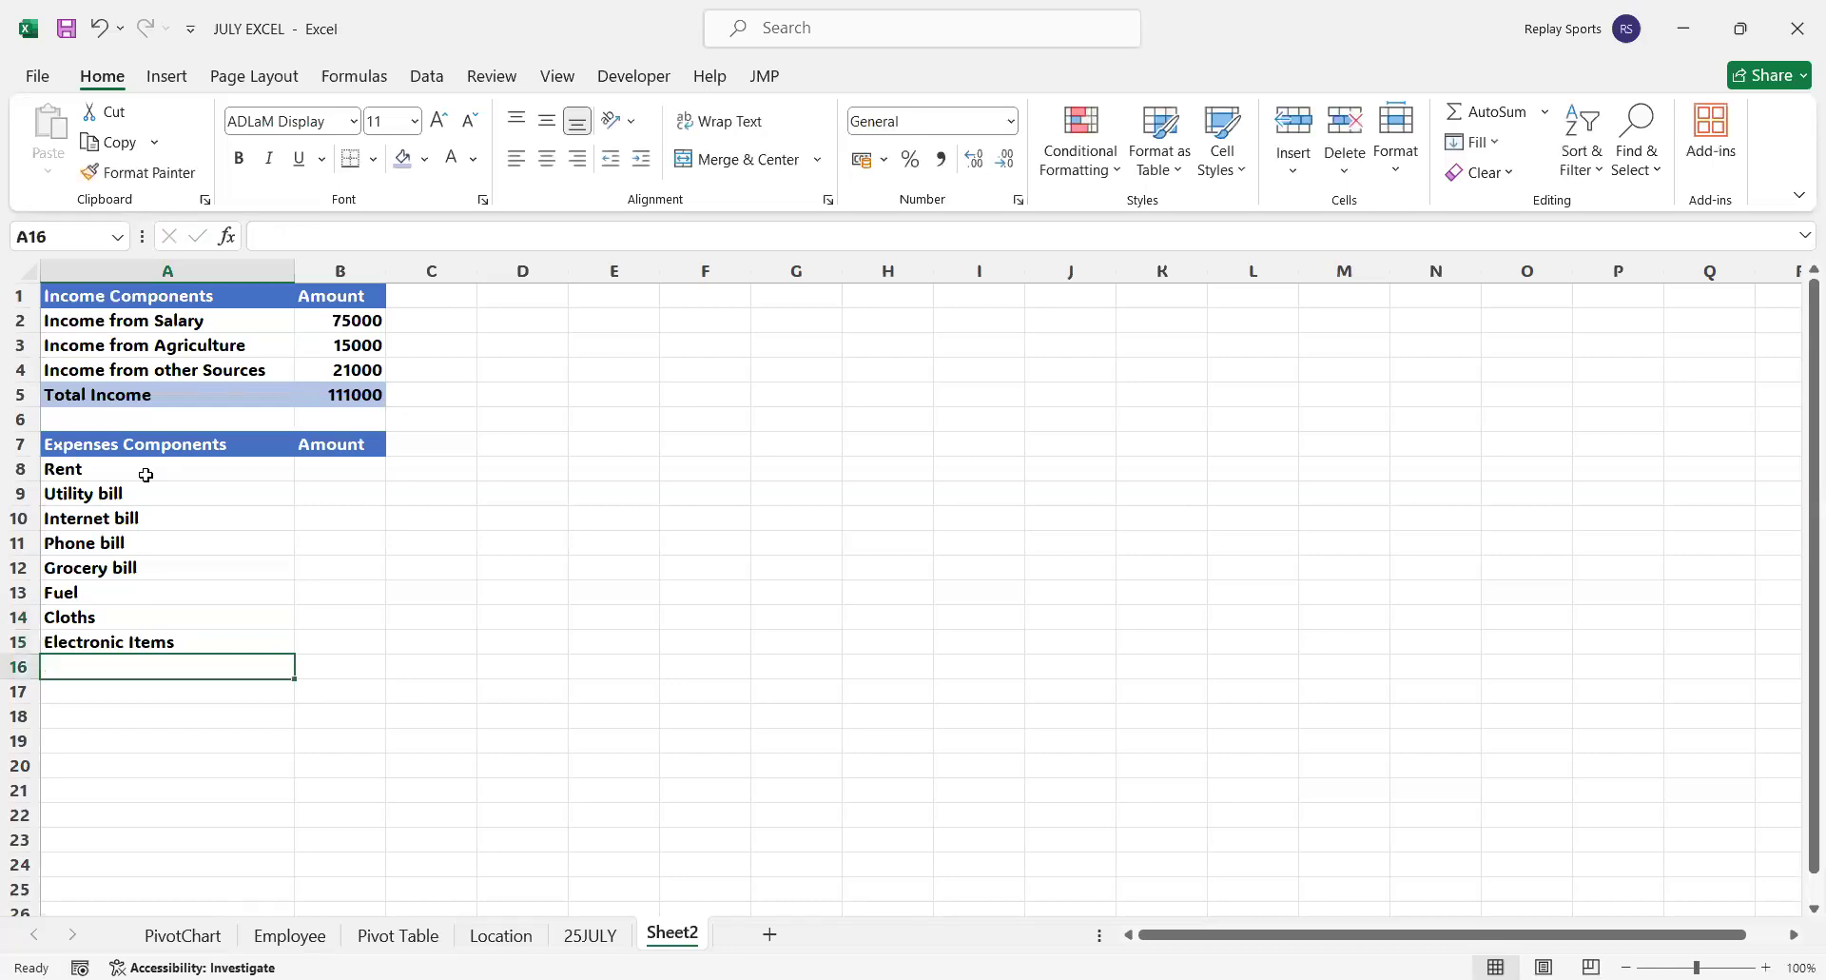
type("Loan ")
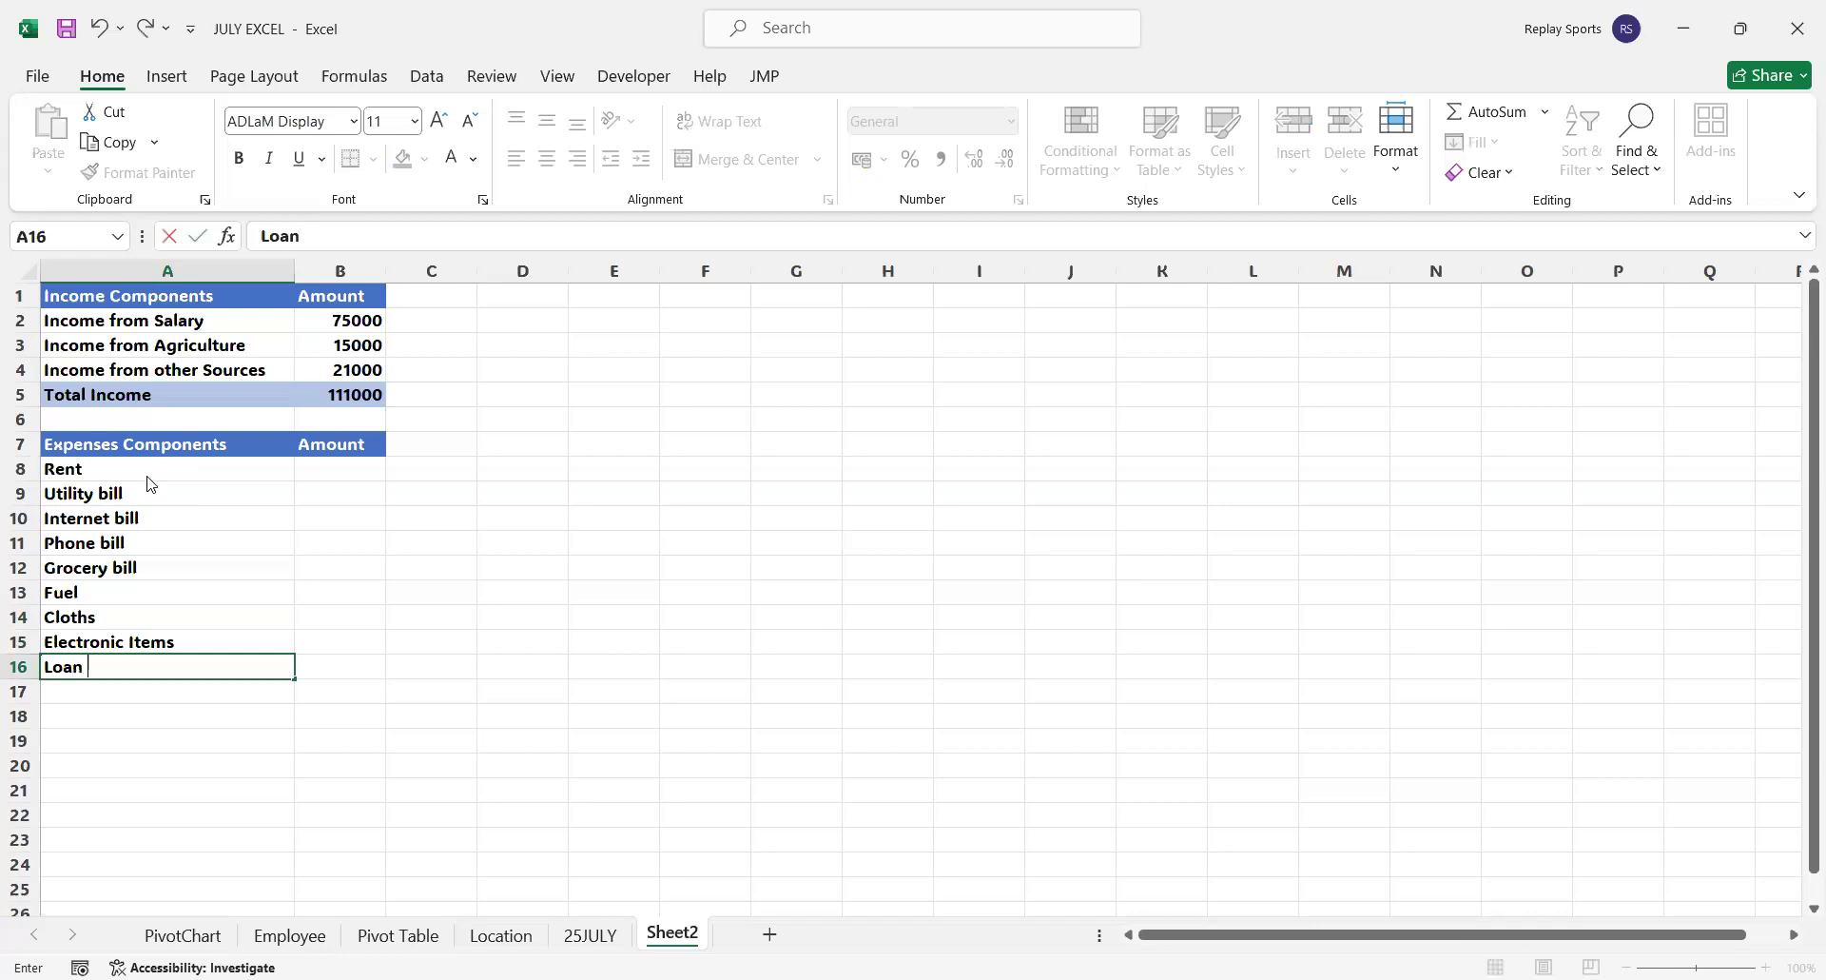
type("EMI")
key("Return")
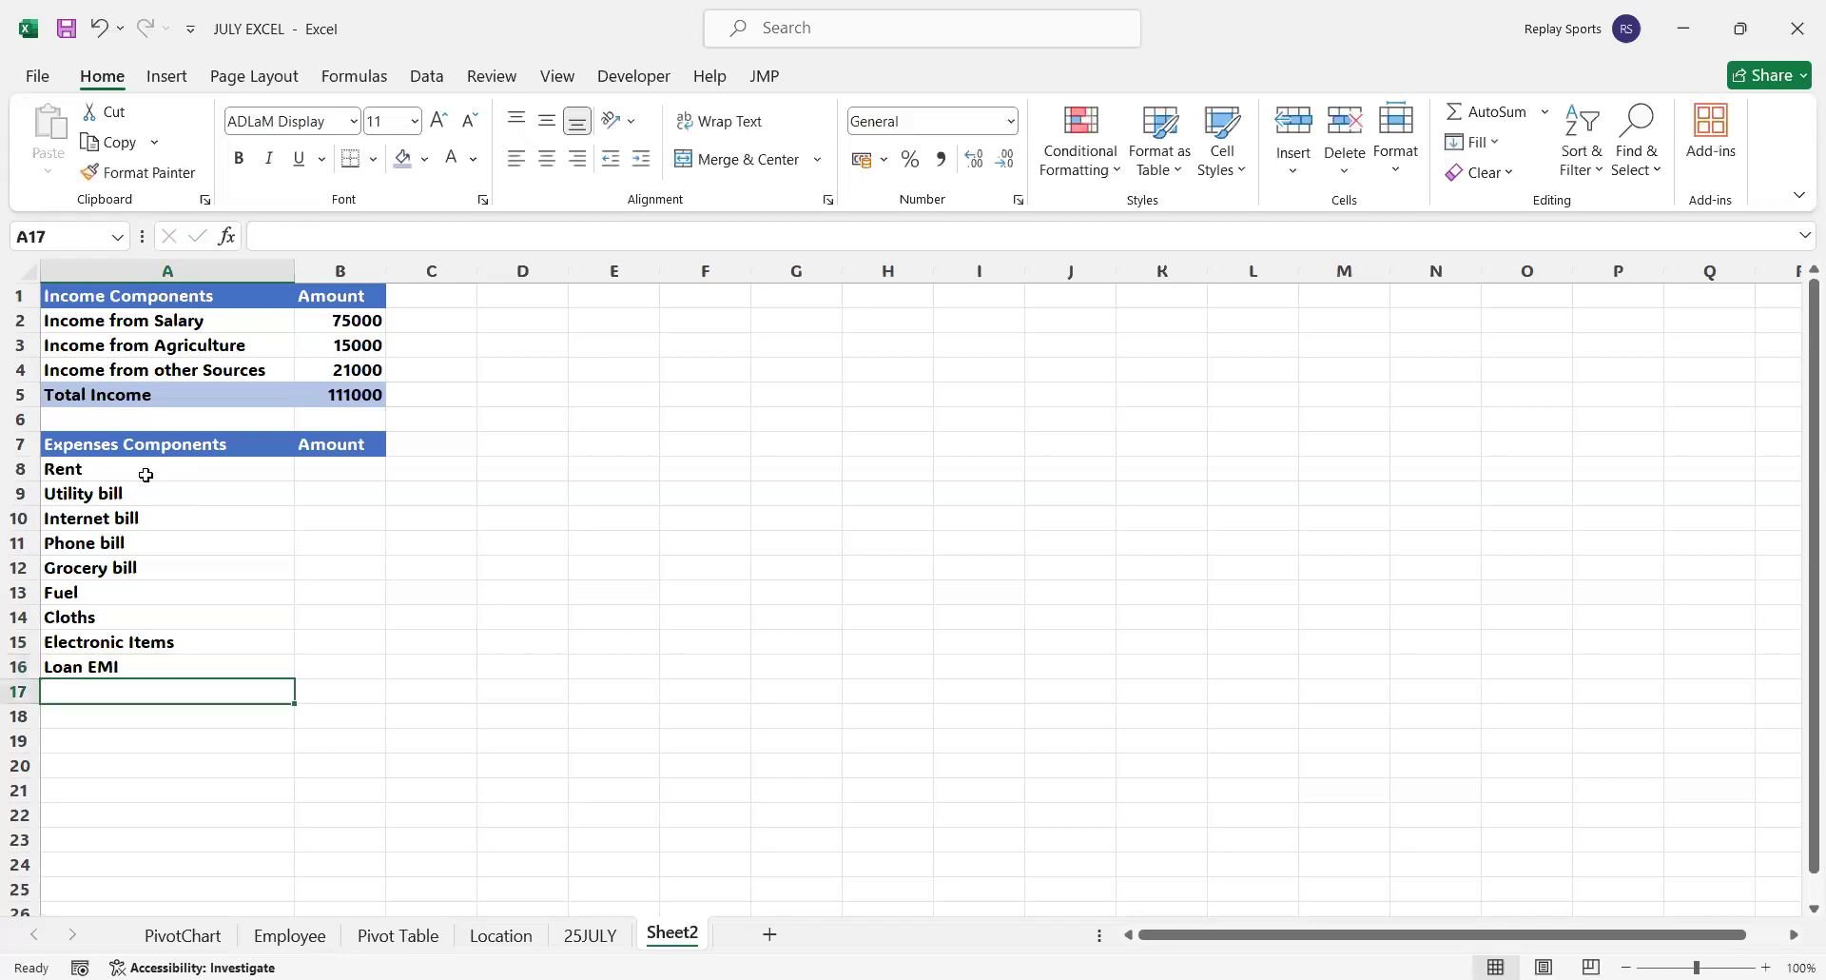
Copy the Total Income row A5:B5 to A17:B17 below the expense labels
left_click(218, 399)
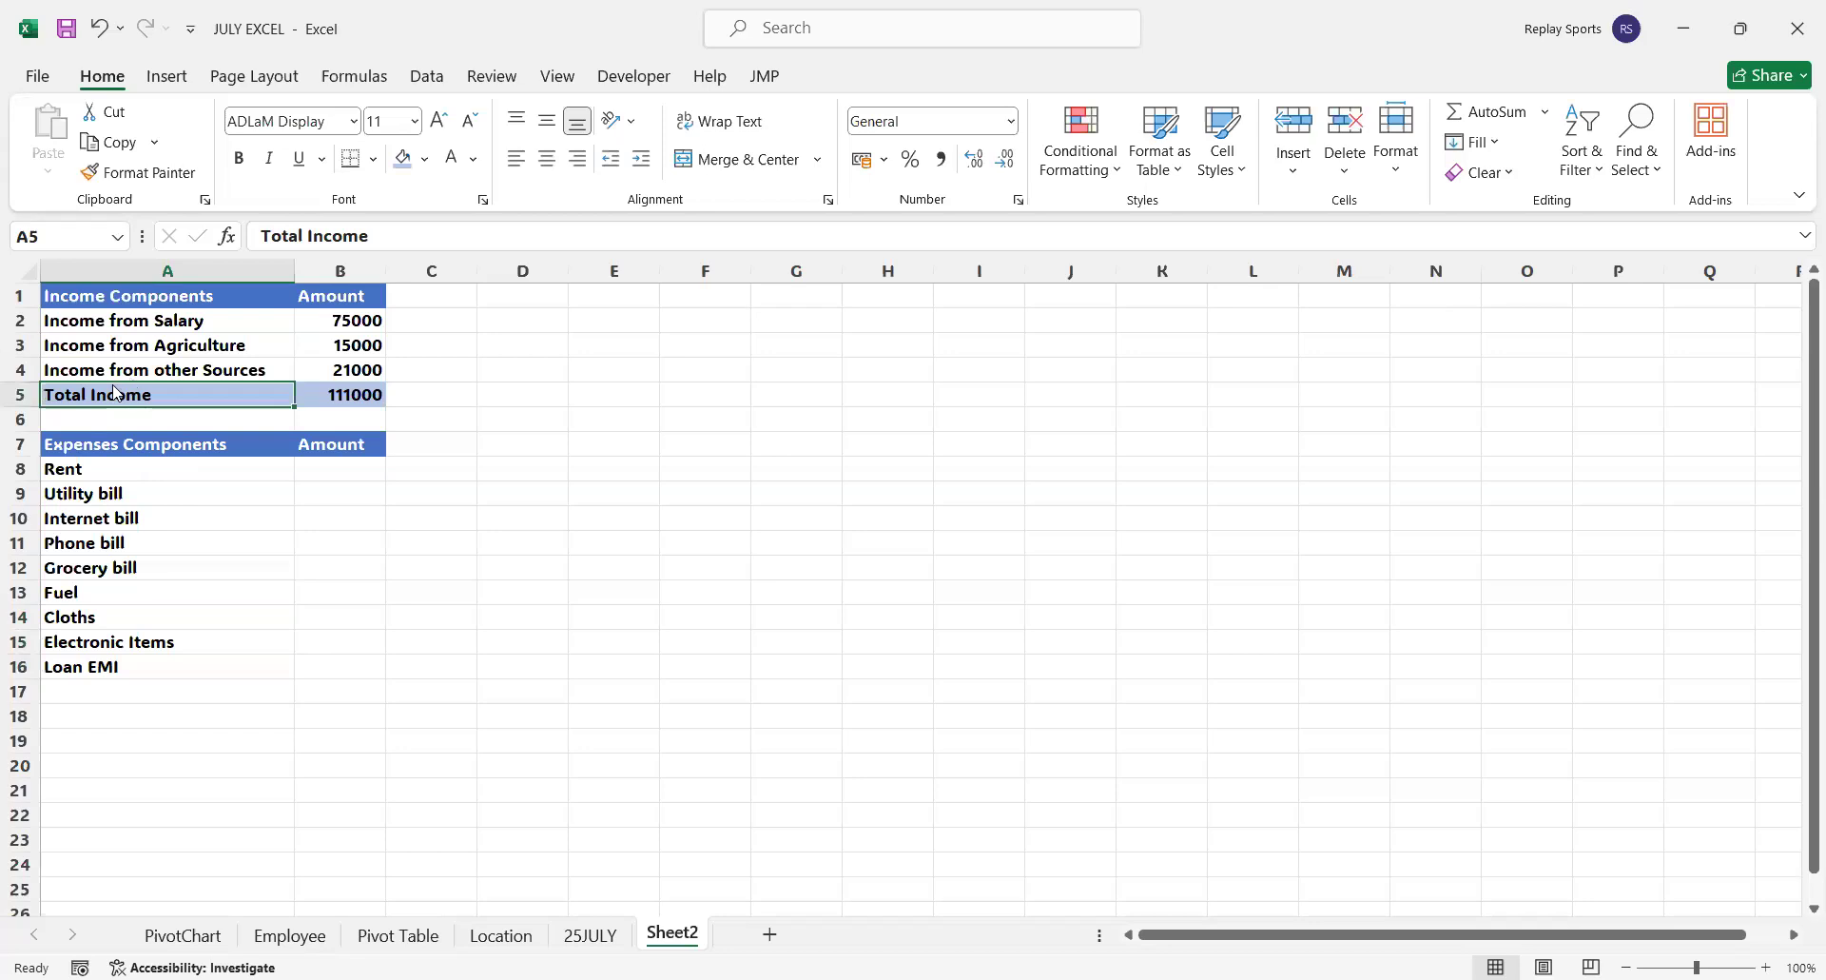
left_click(347, 392, "shift")
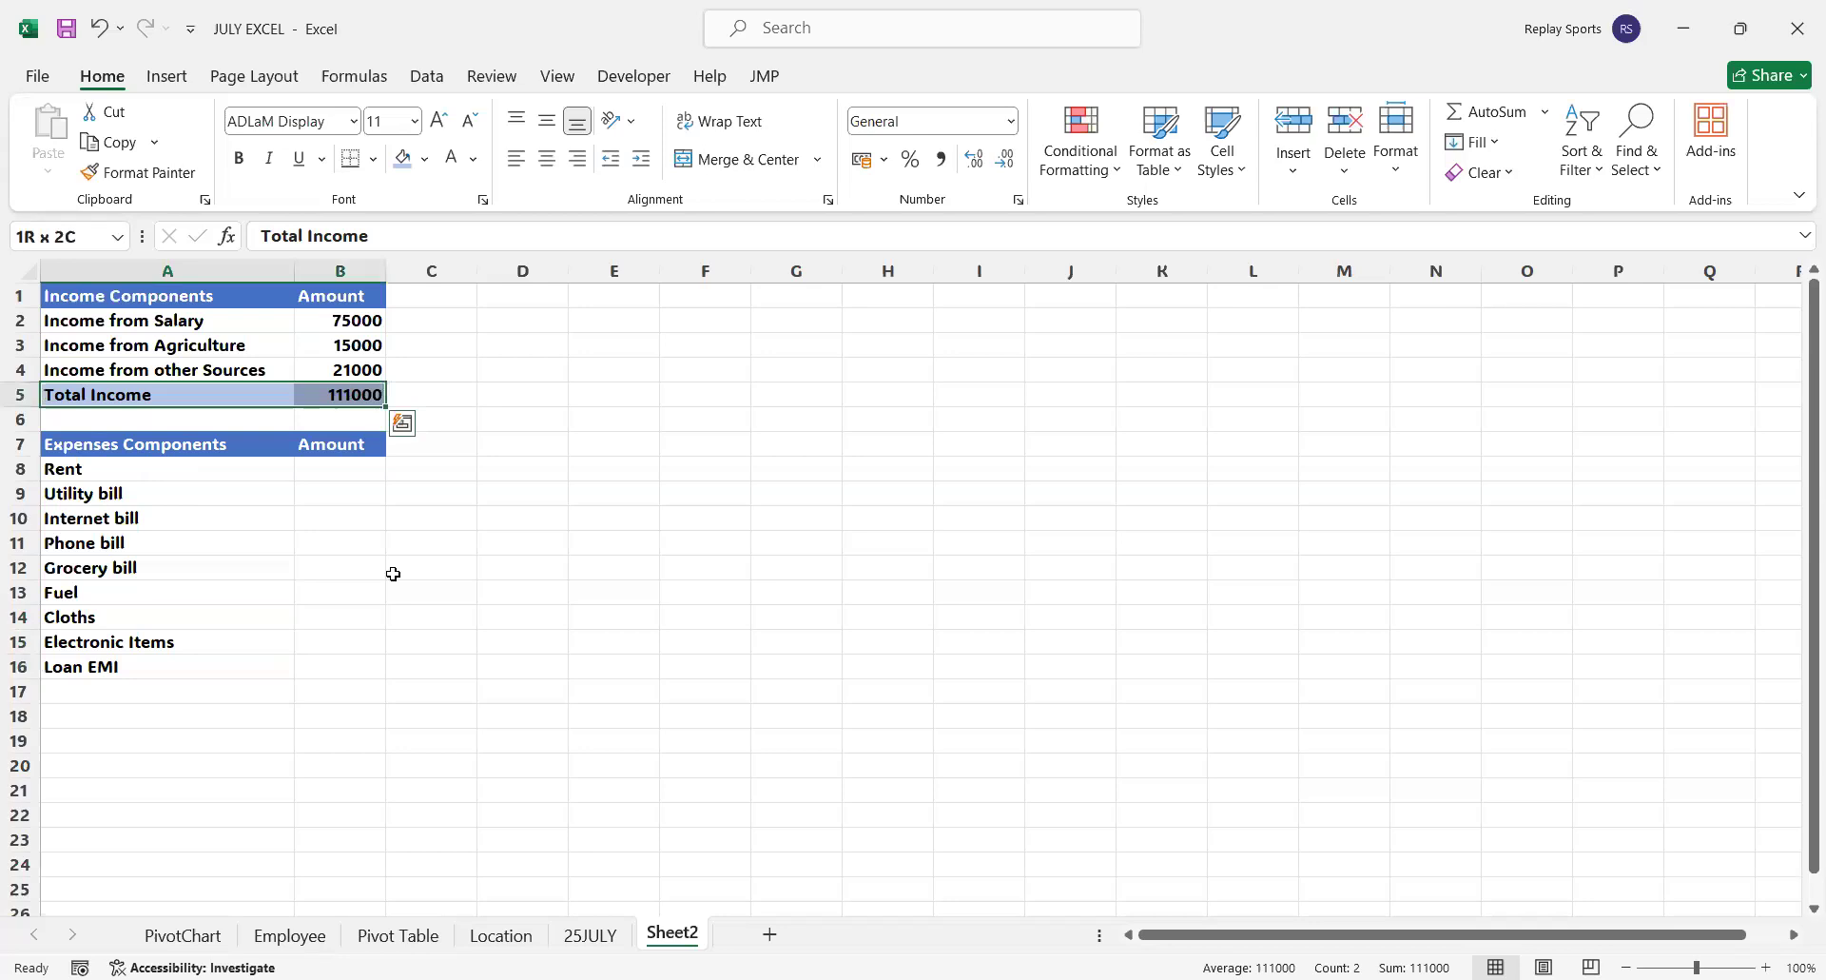
key("ctrl+c")
left_click(120, 691)
key("ctrl+v")
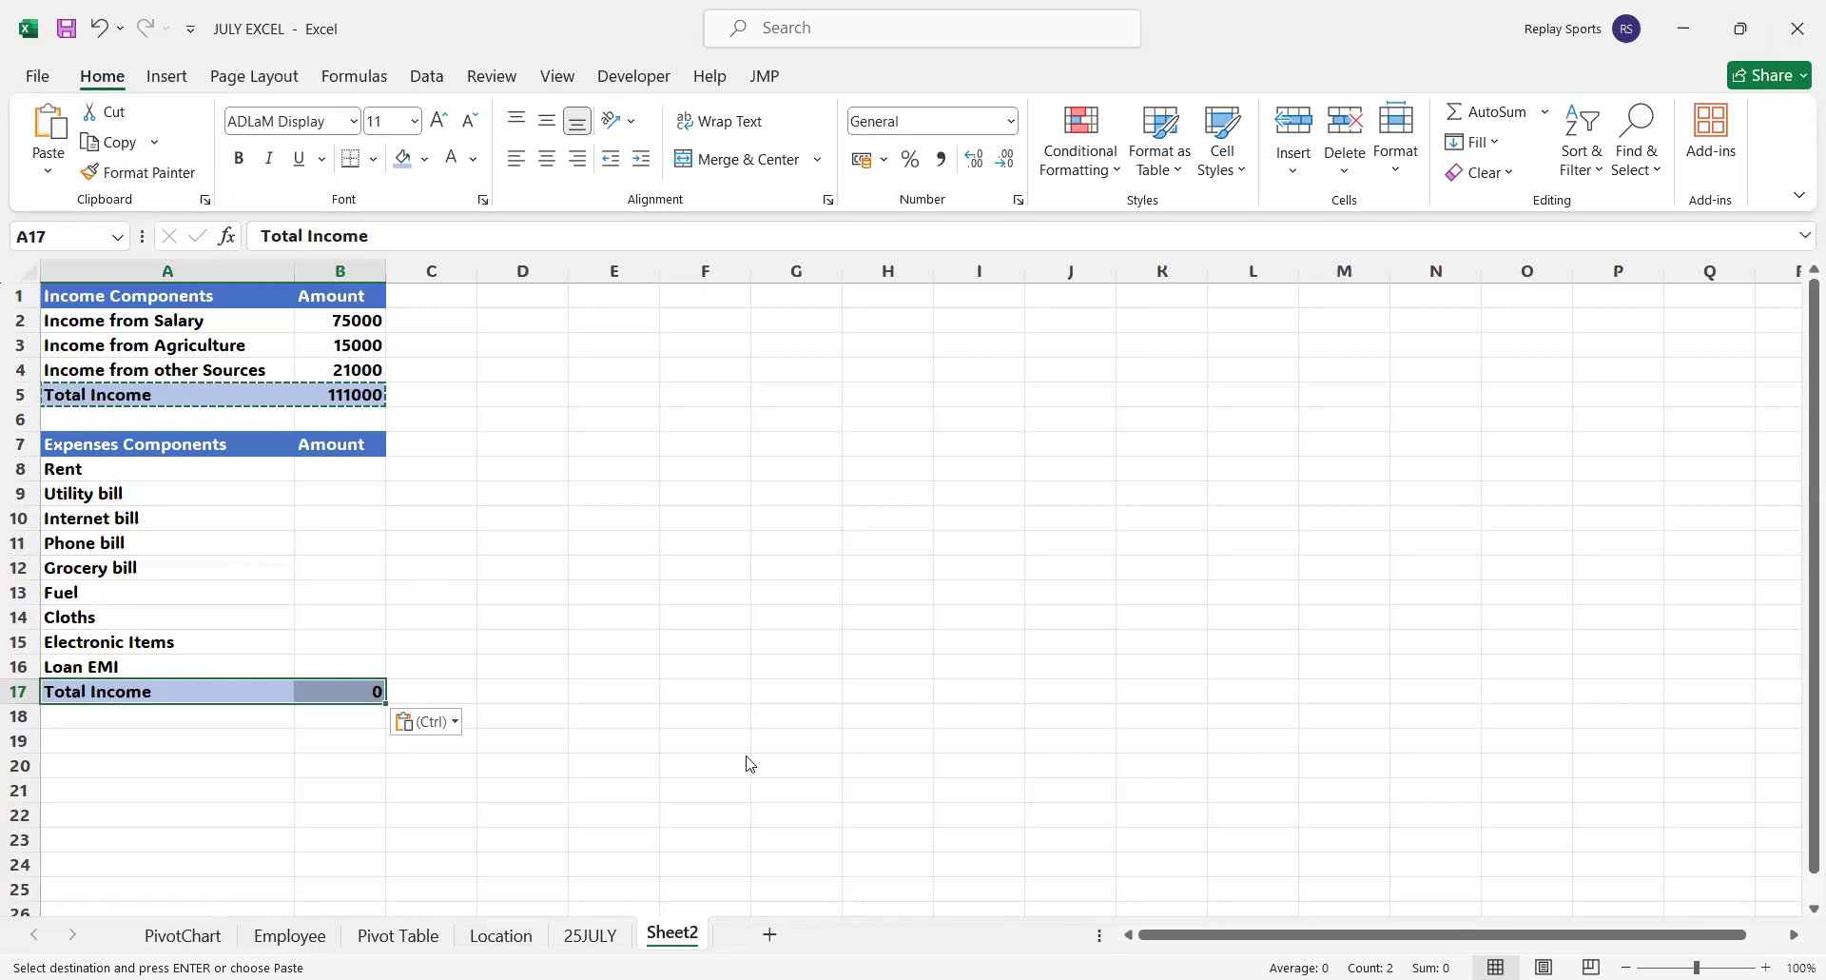
Change the label in A17 to Total Expense
double_click(172, 686)
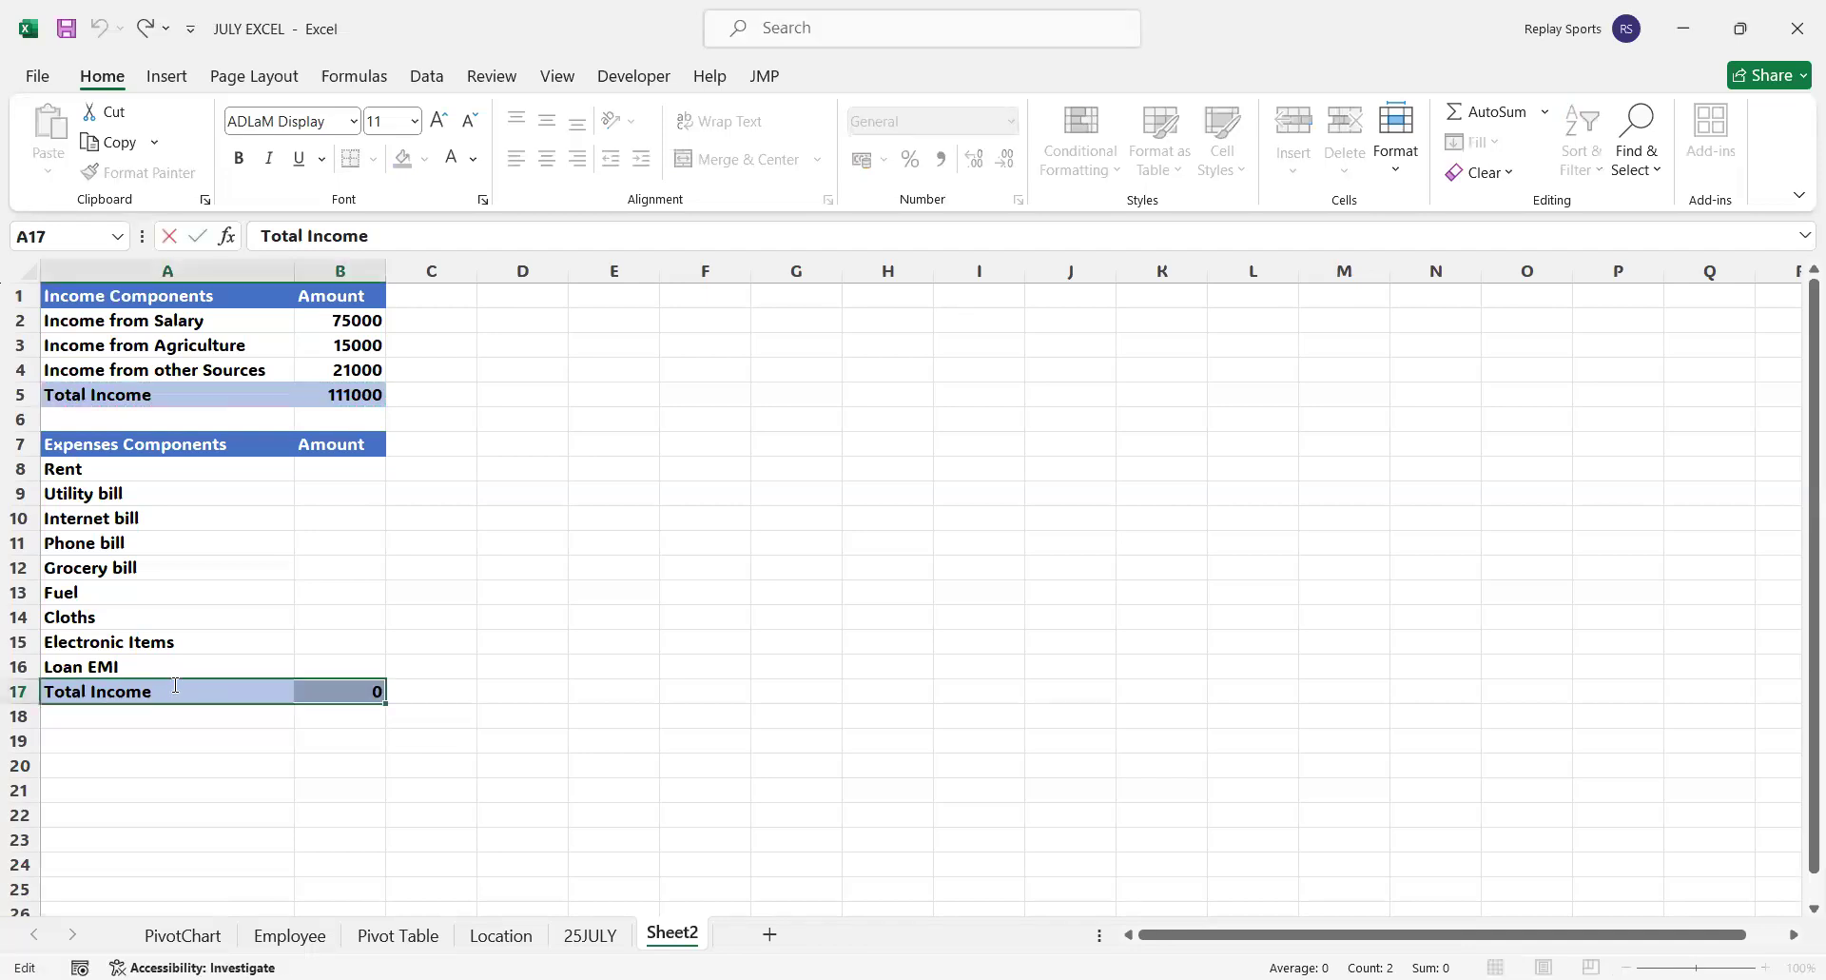
double_click(93, 686)
type("Expense")
key("Tab")
Set the Total Expense formula in B17 to =SUM(B8:B16) so it covers all expense rows
left_click(353, 697)
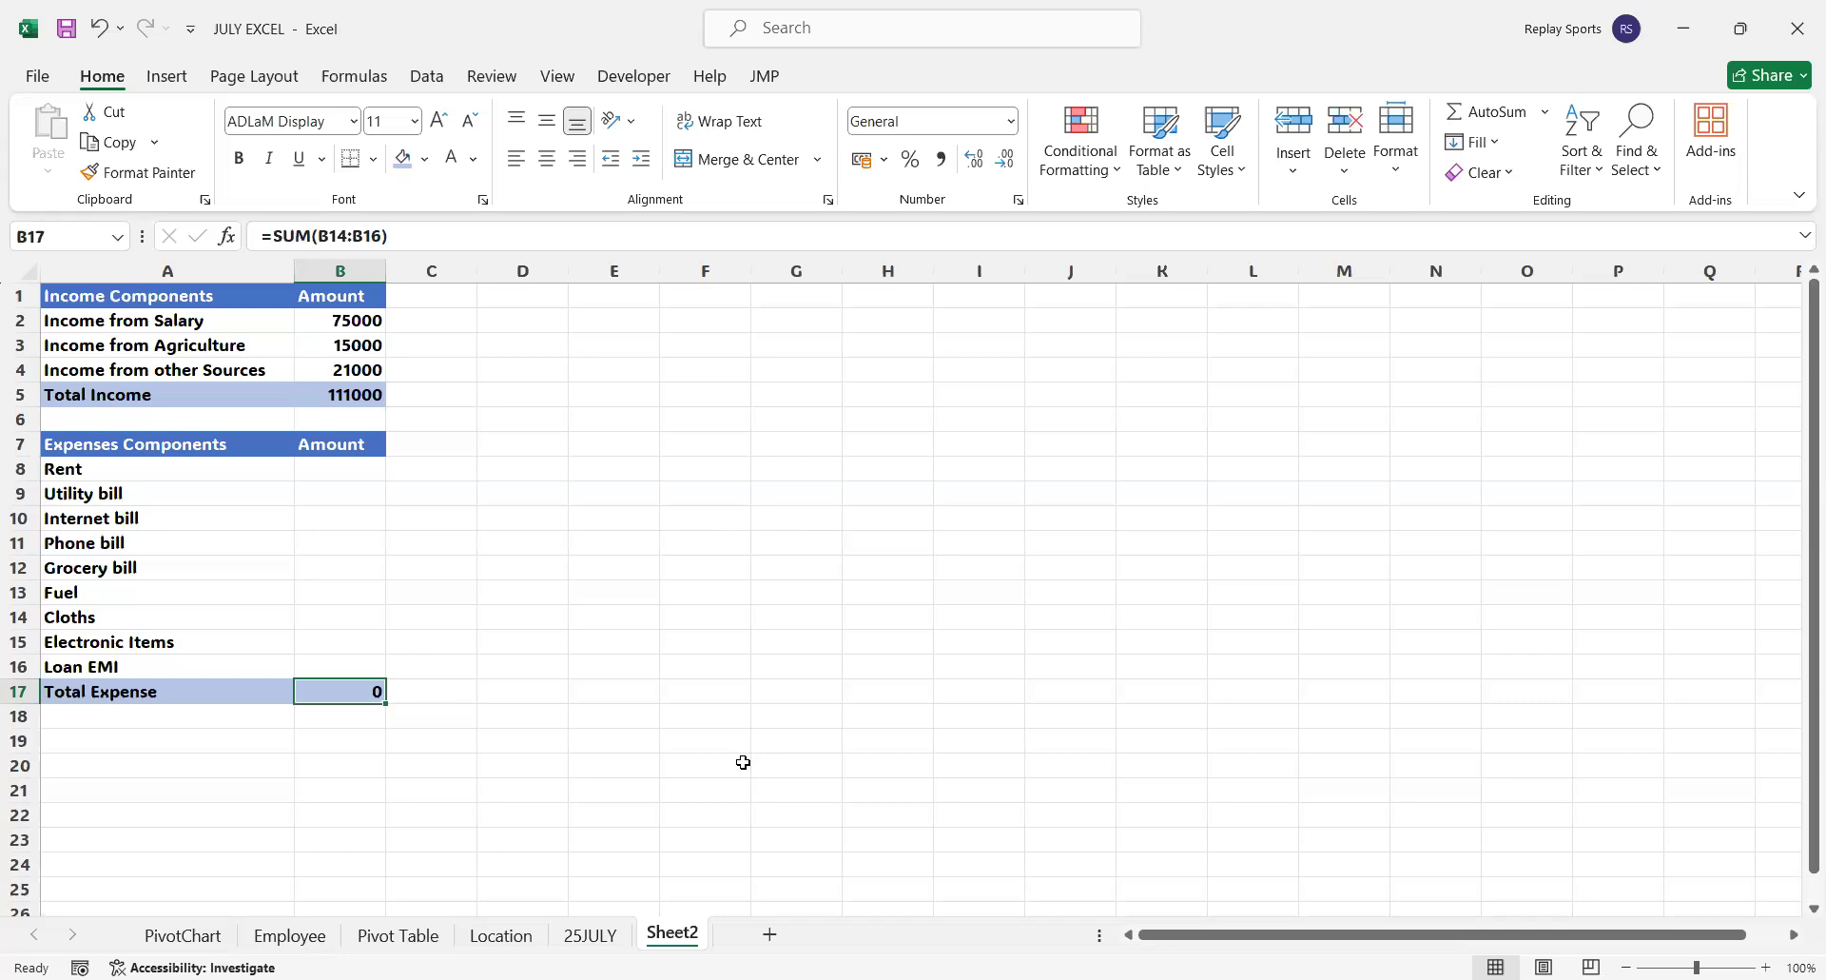
key("alt+Tab")
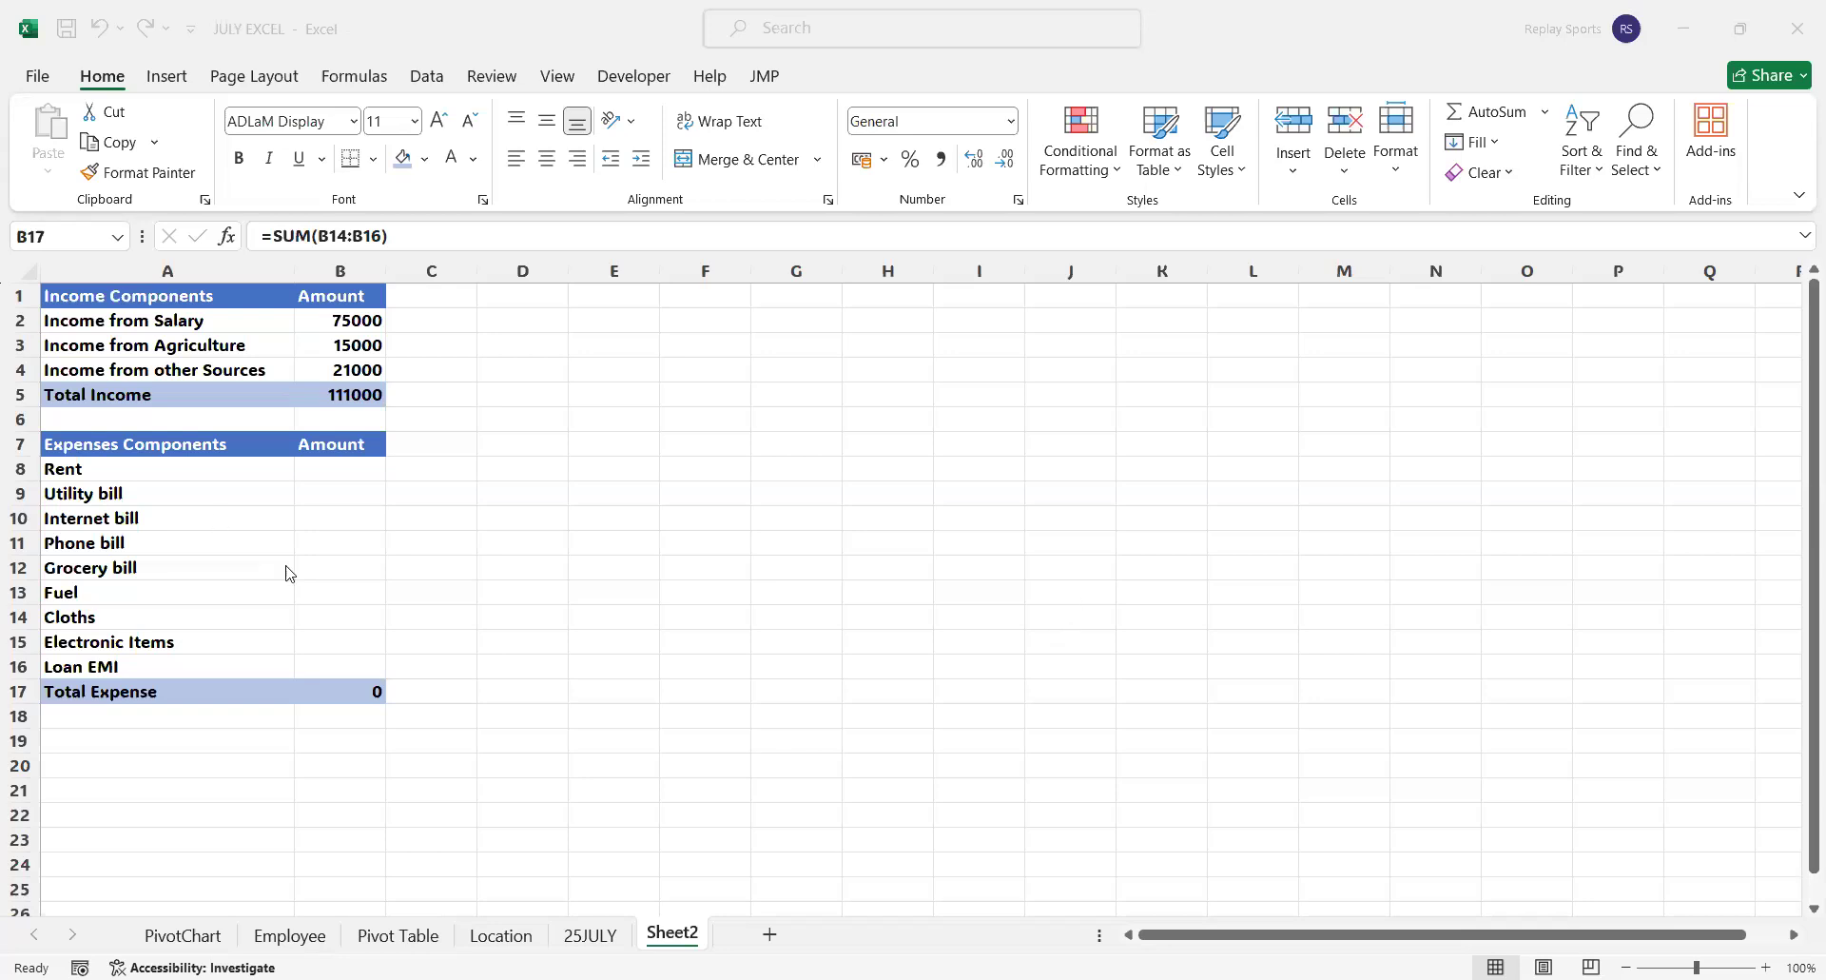
left_click(355, 696)
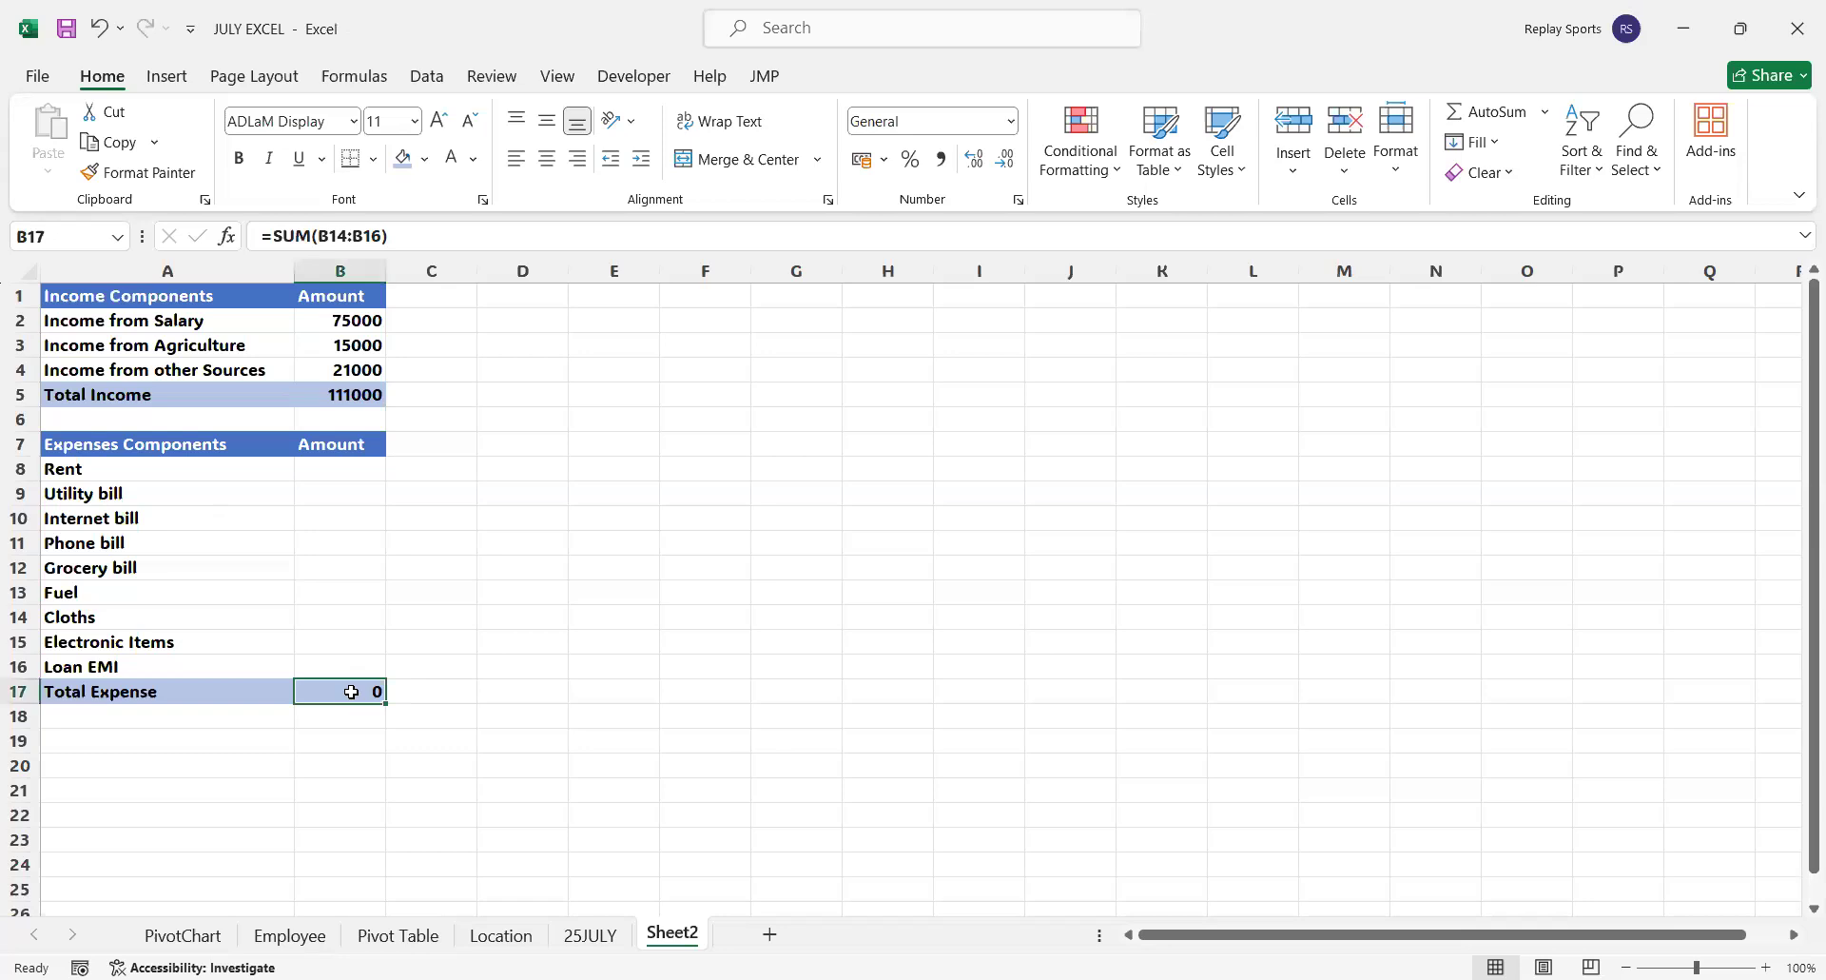
type("=")
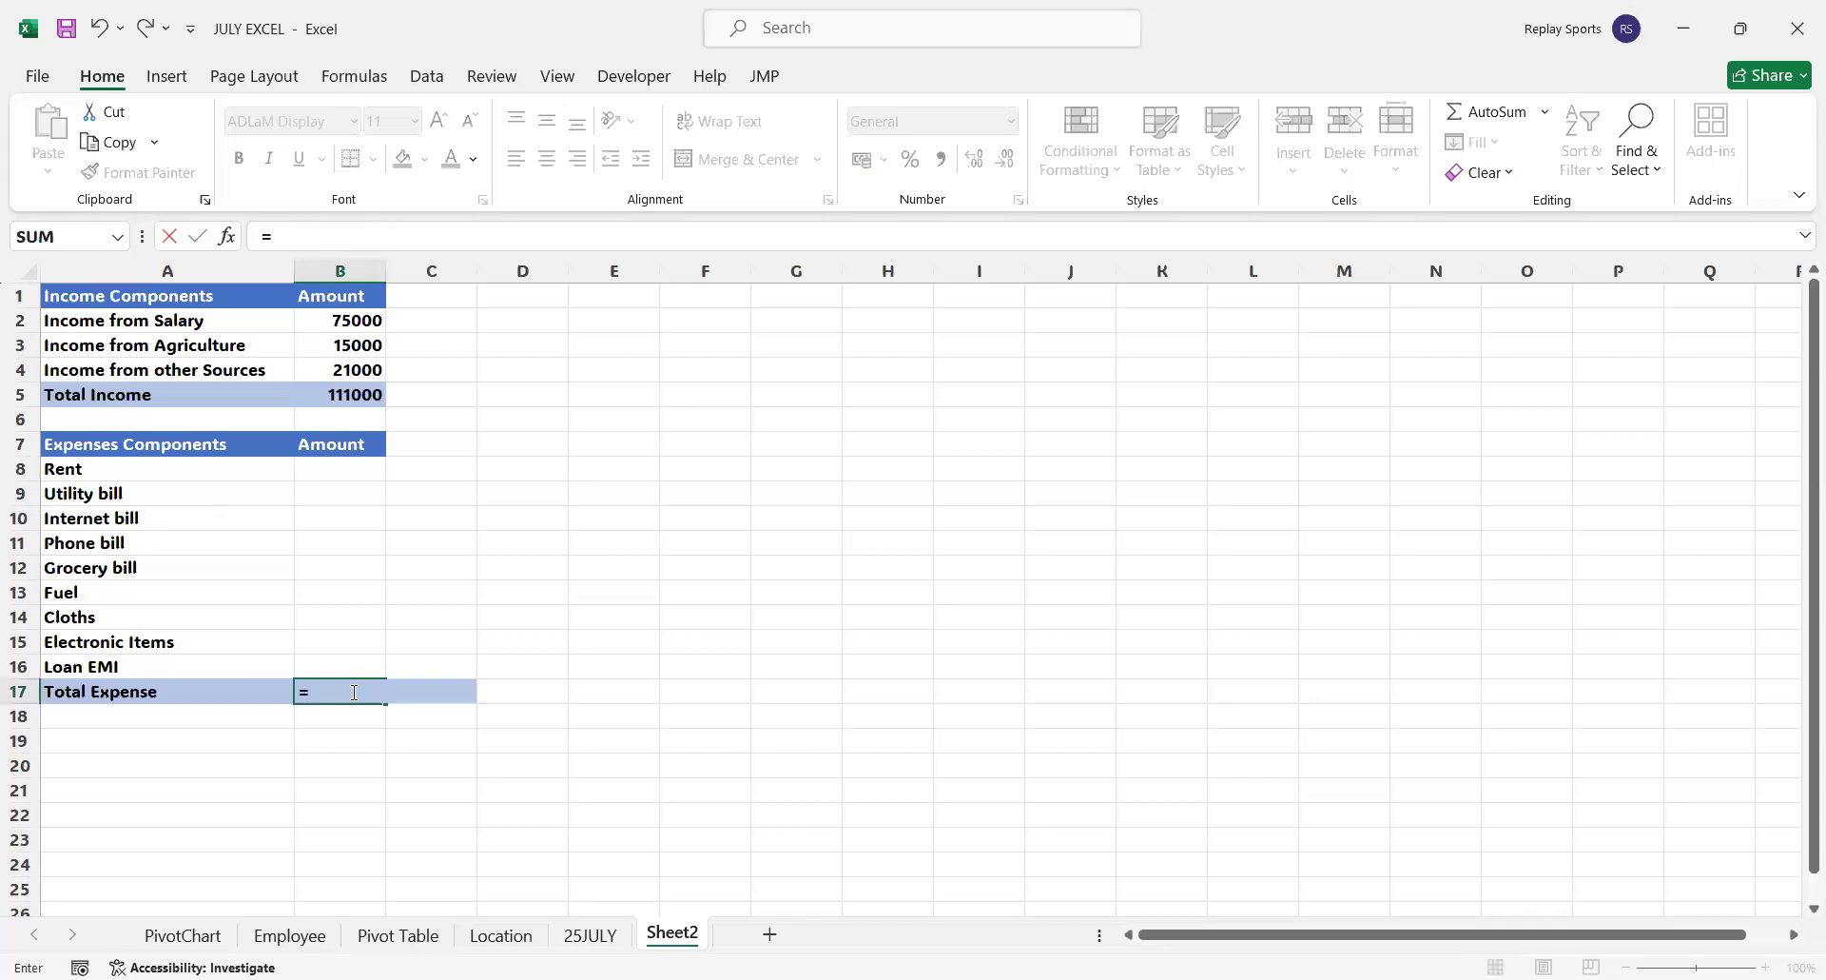
key("Escape")
key("Up")
key("Up")
key("Up")
key("Up")
key("Up")
key("Up")
key("Up")
key("Up")
key("Up")
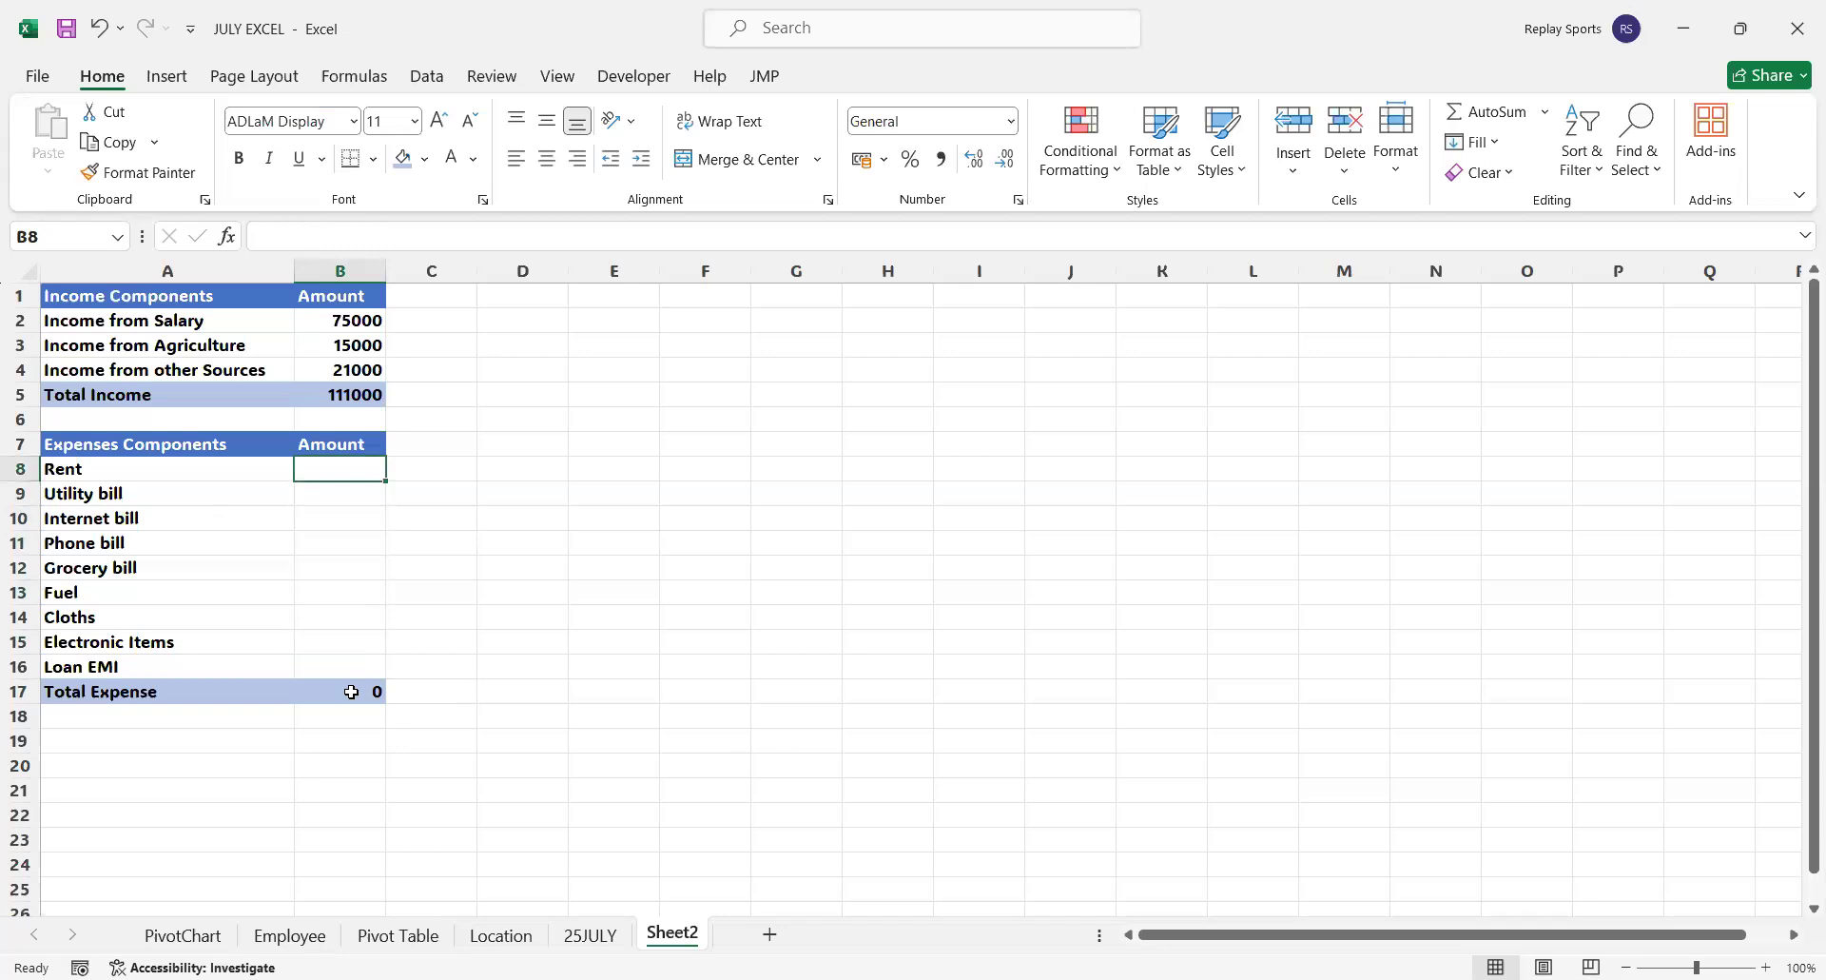
Enter the amounts 21000 for Rent, 2900 for Utility bill, 1500 for Internet bill and 1900 for Phone bill in B8:B11
type("210")
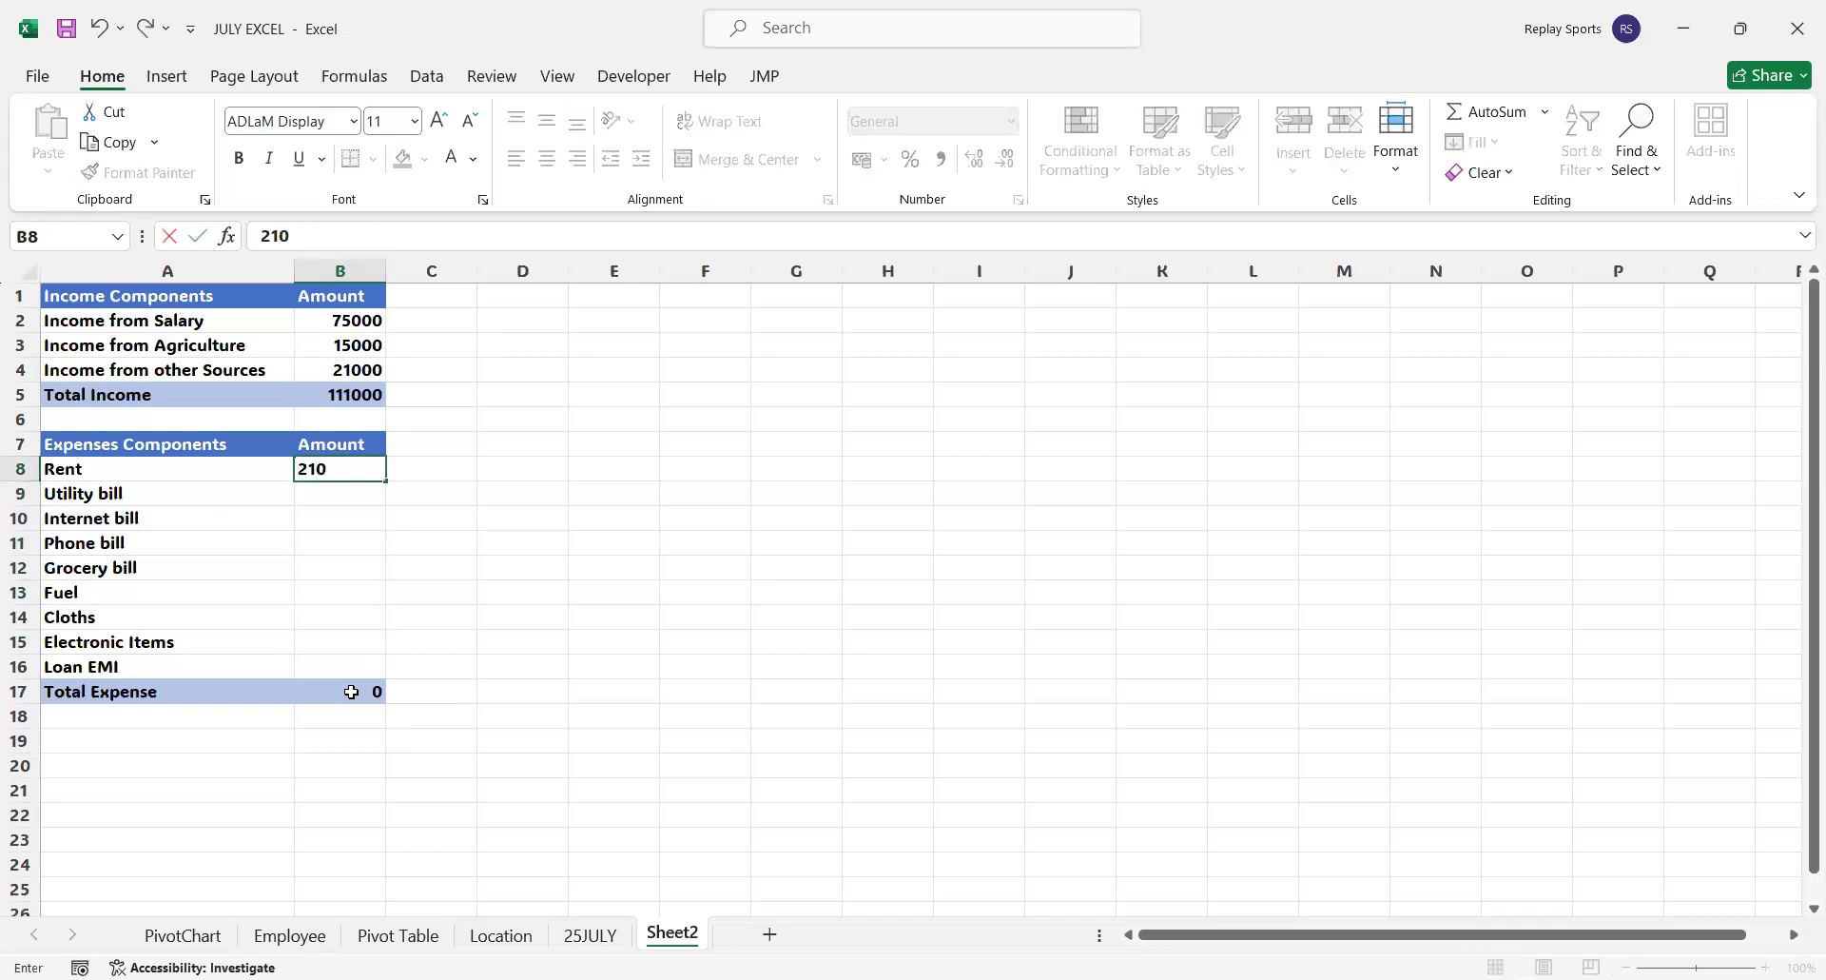
type("00")
key("Return")
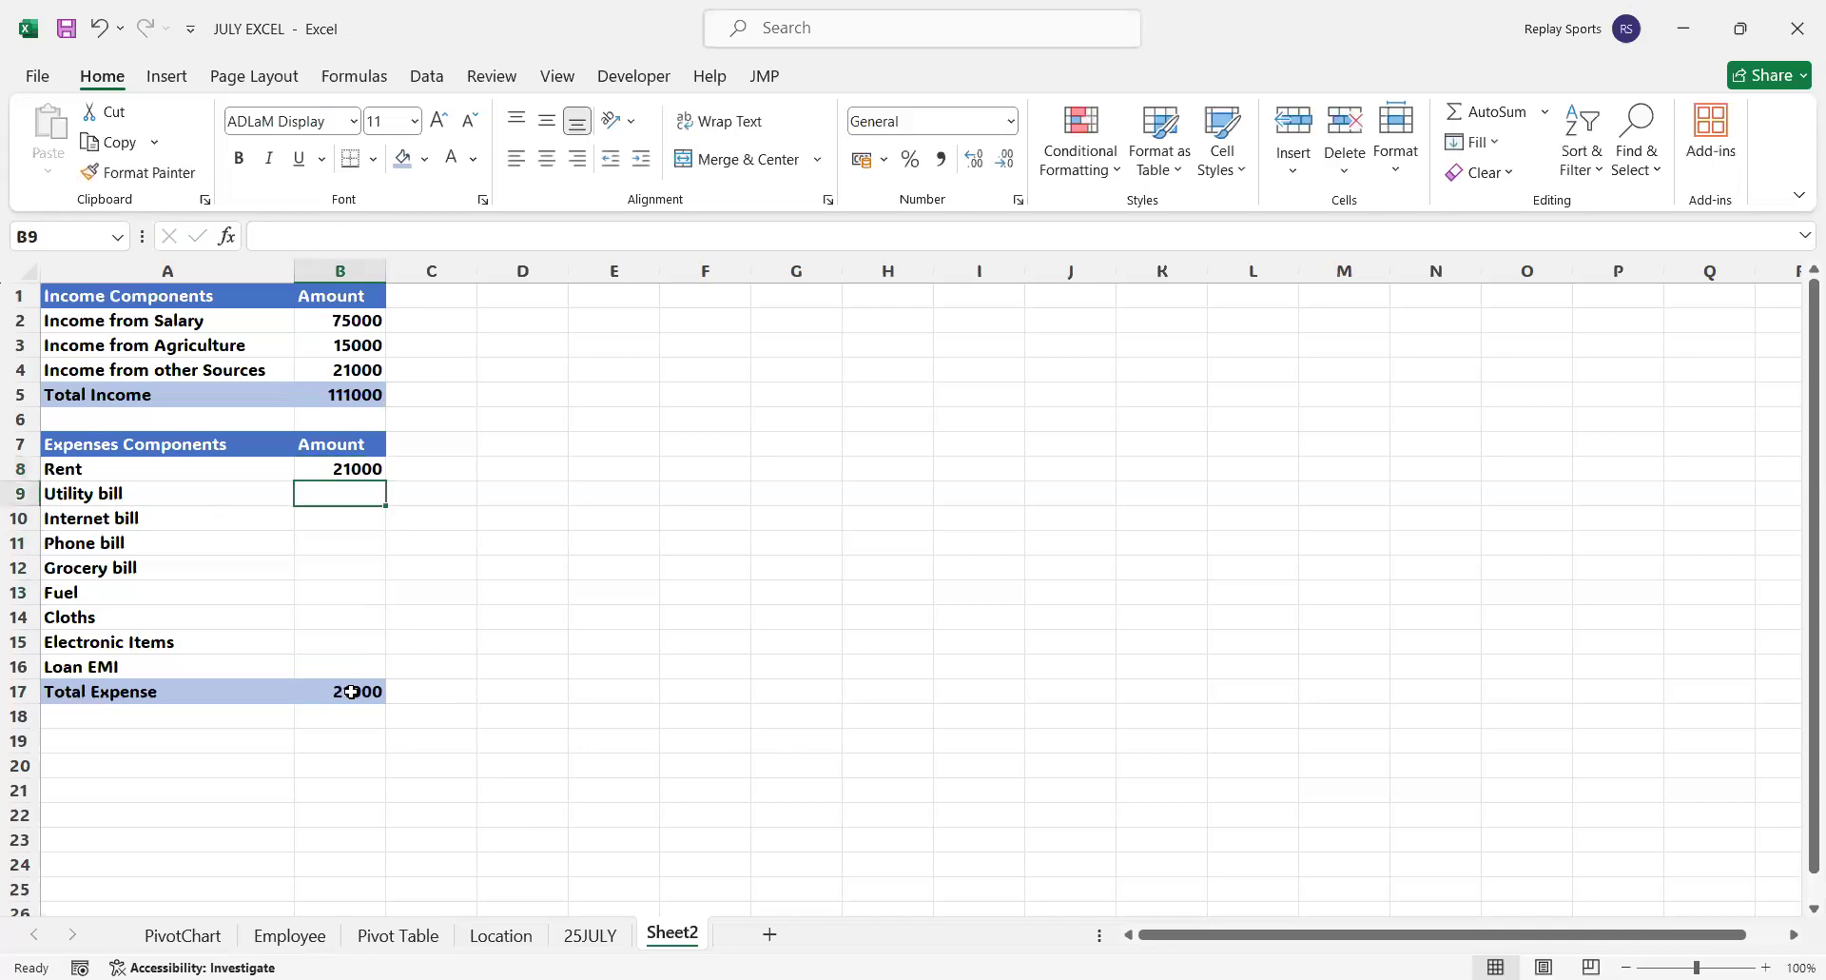
type("2")
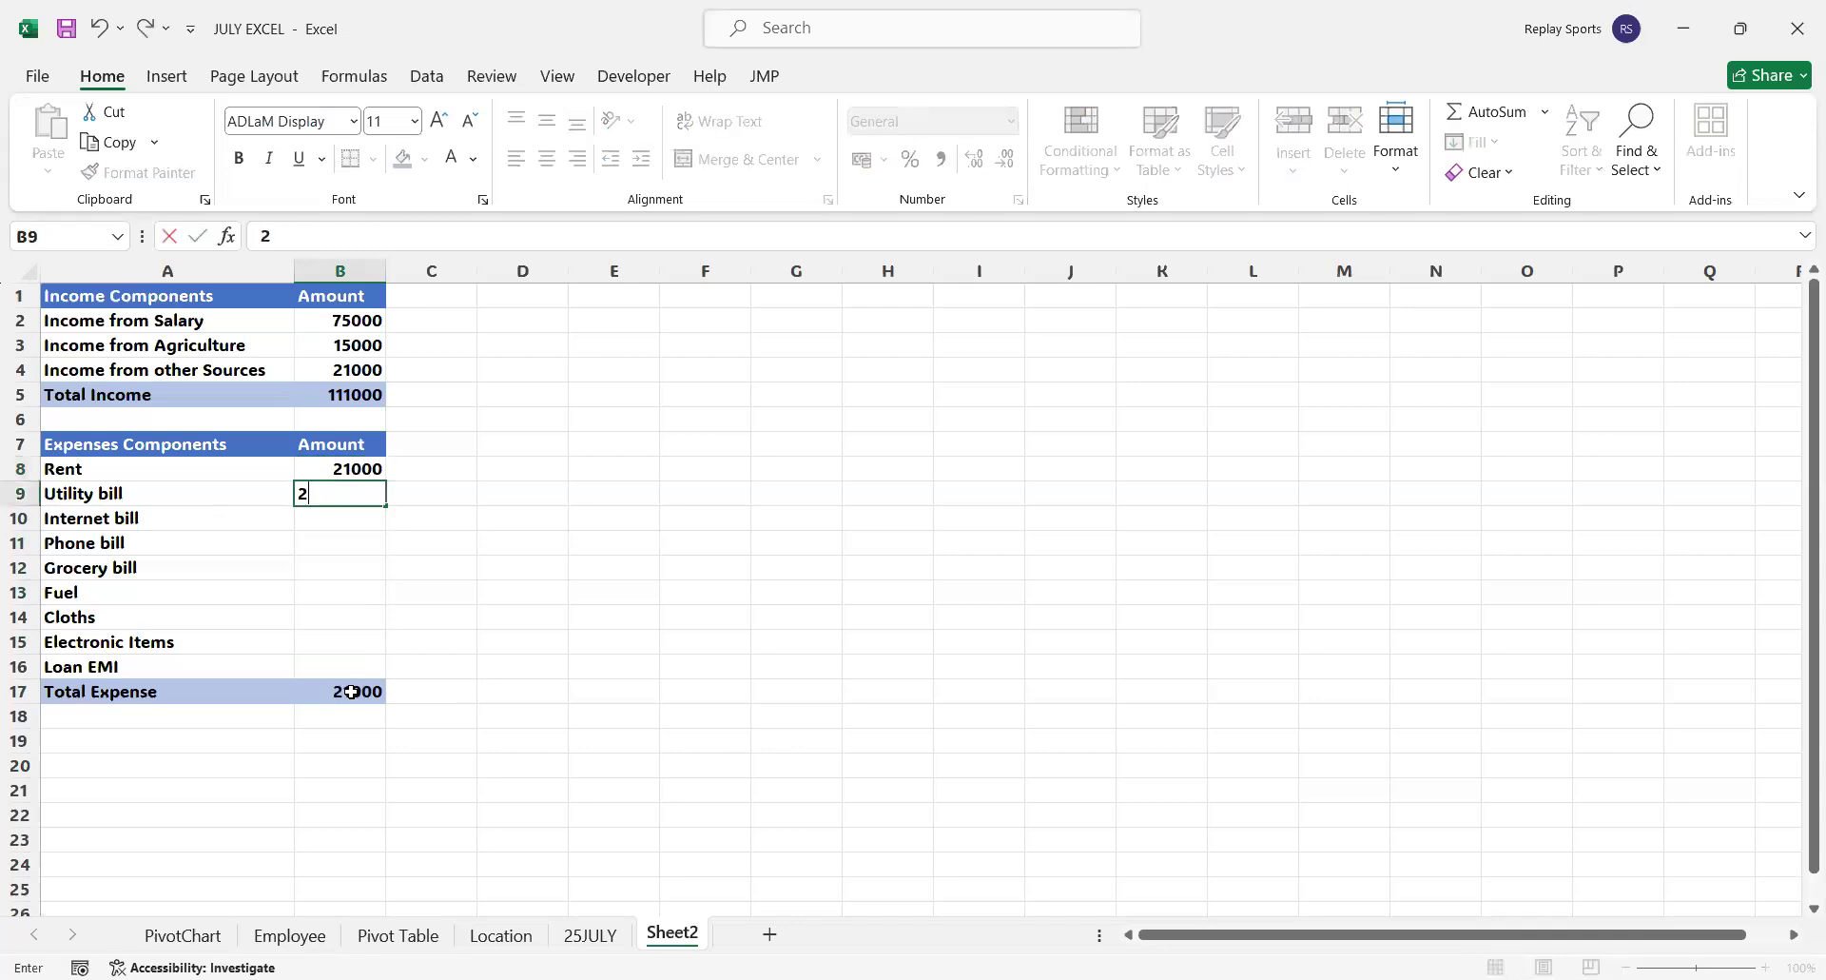
type("900")
key("Return")
type("1500")
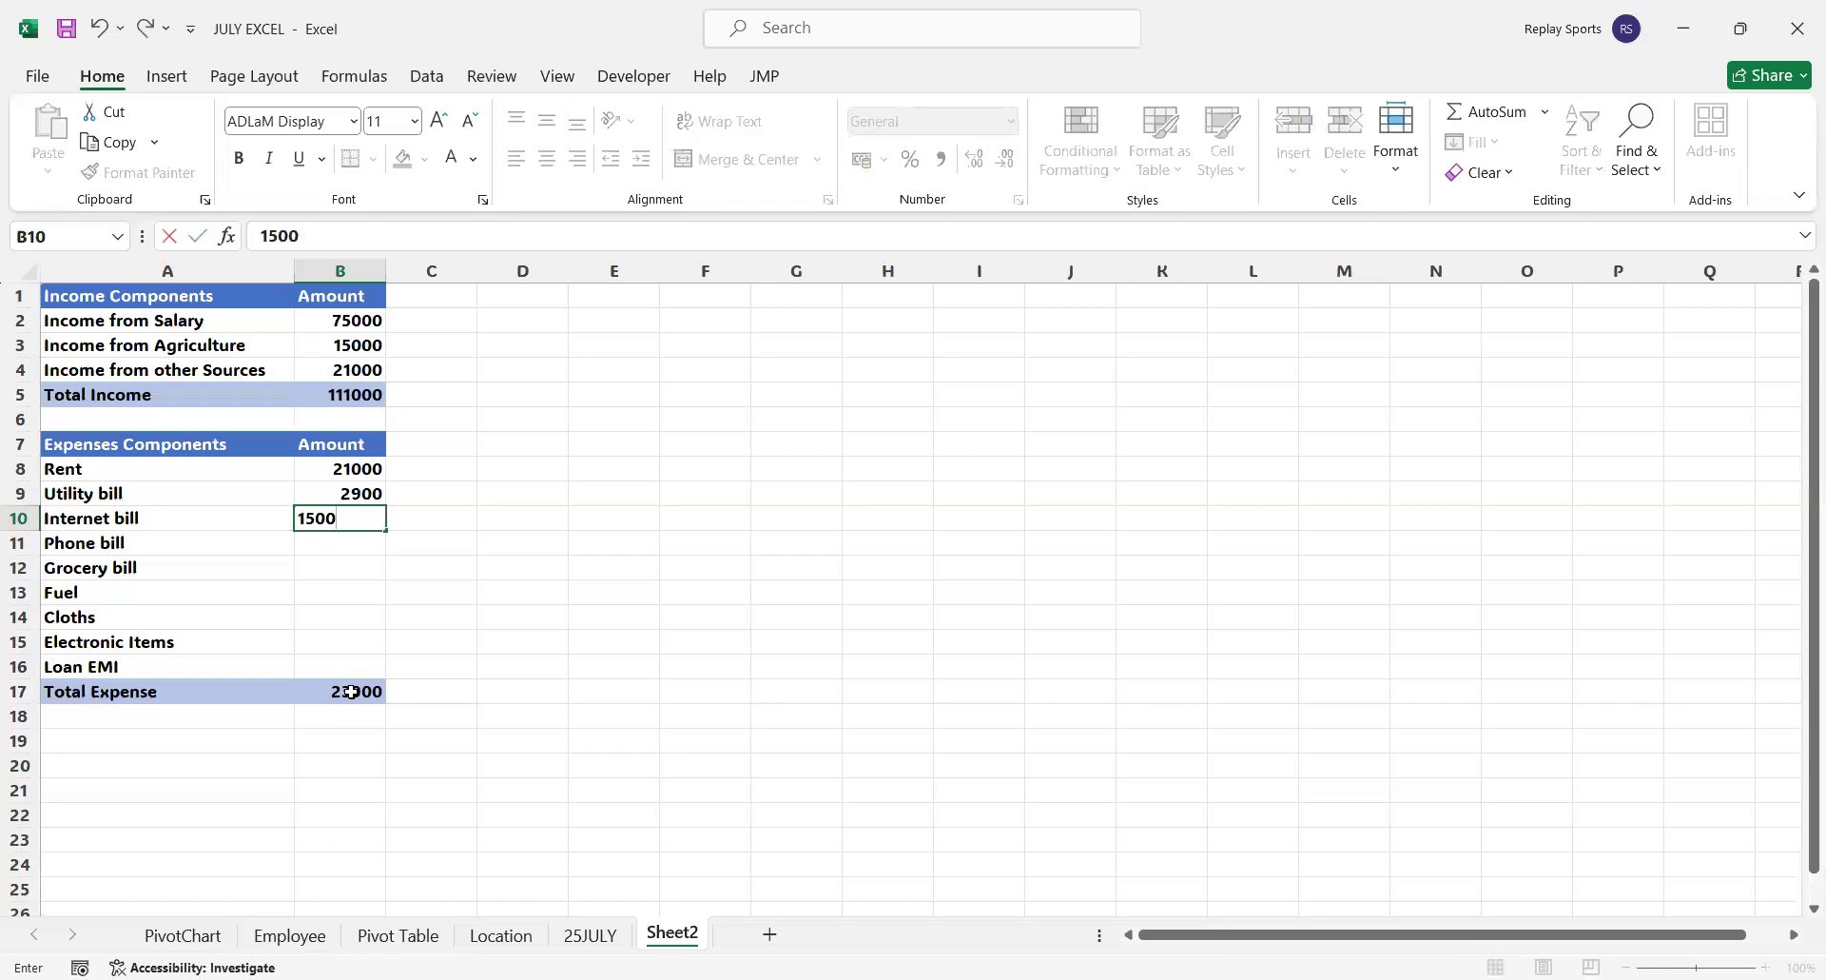
key("Return")
type("1900")
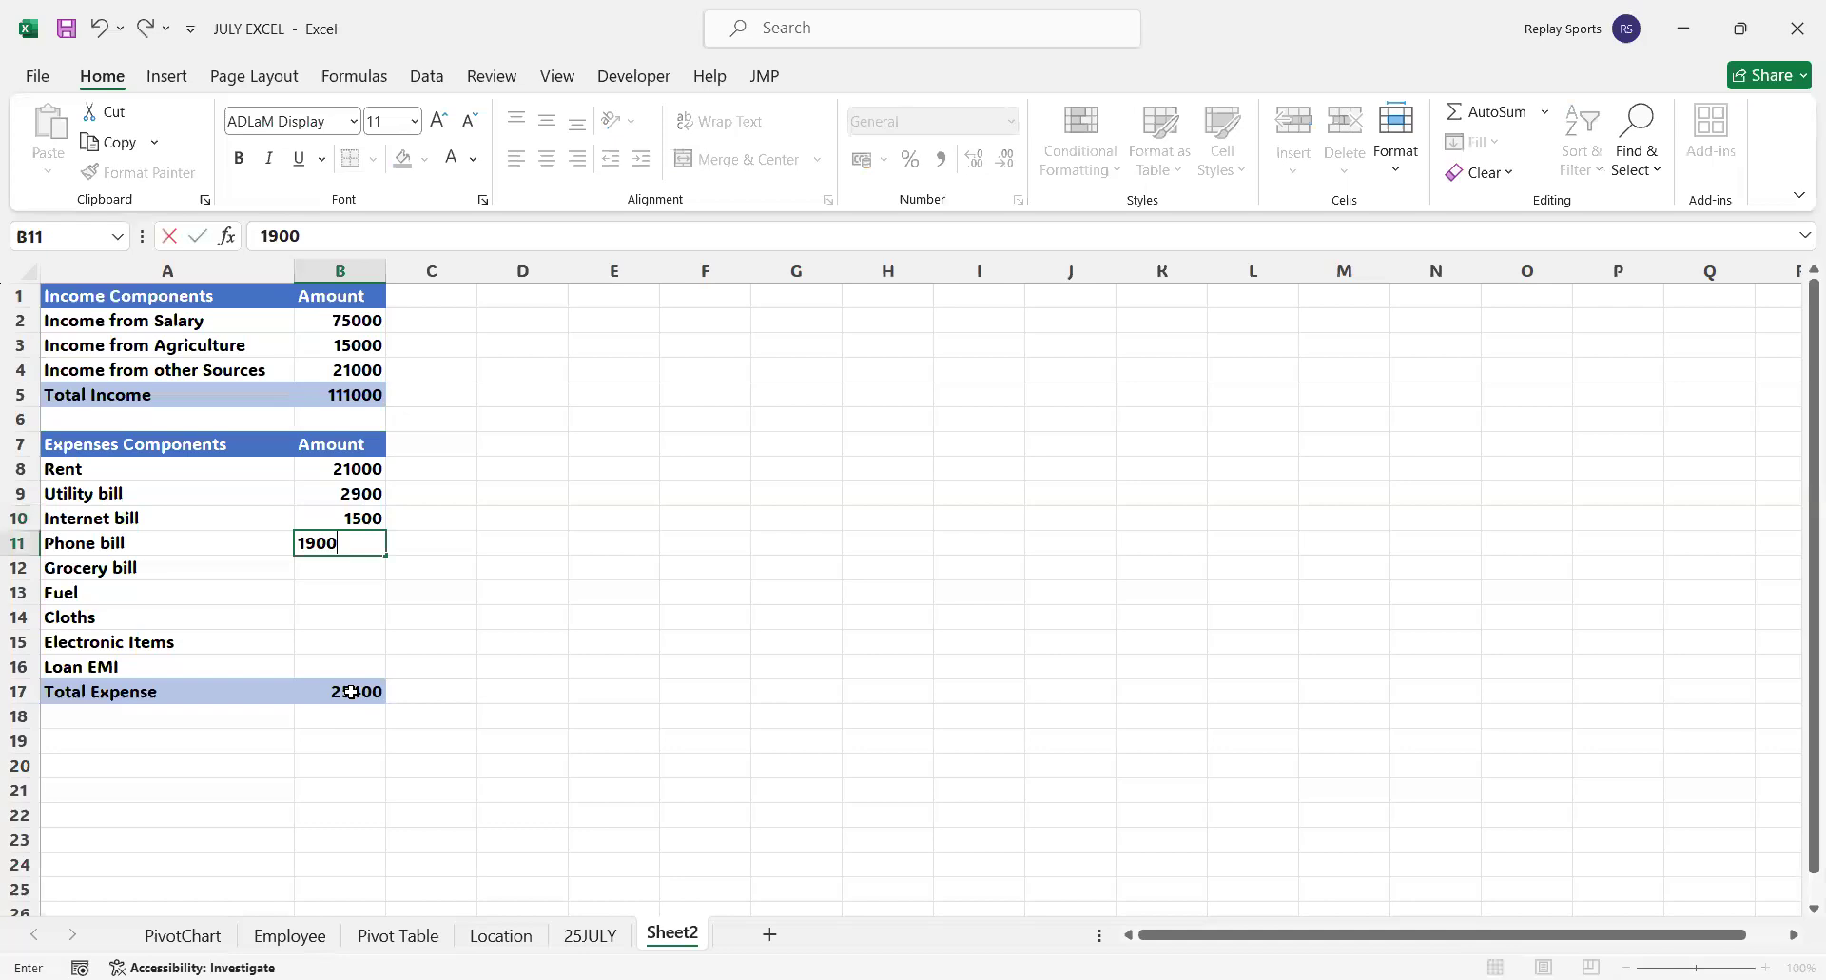
key("Return")
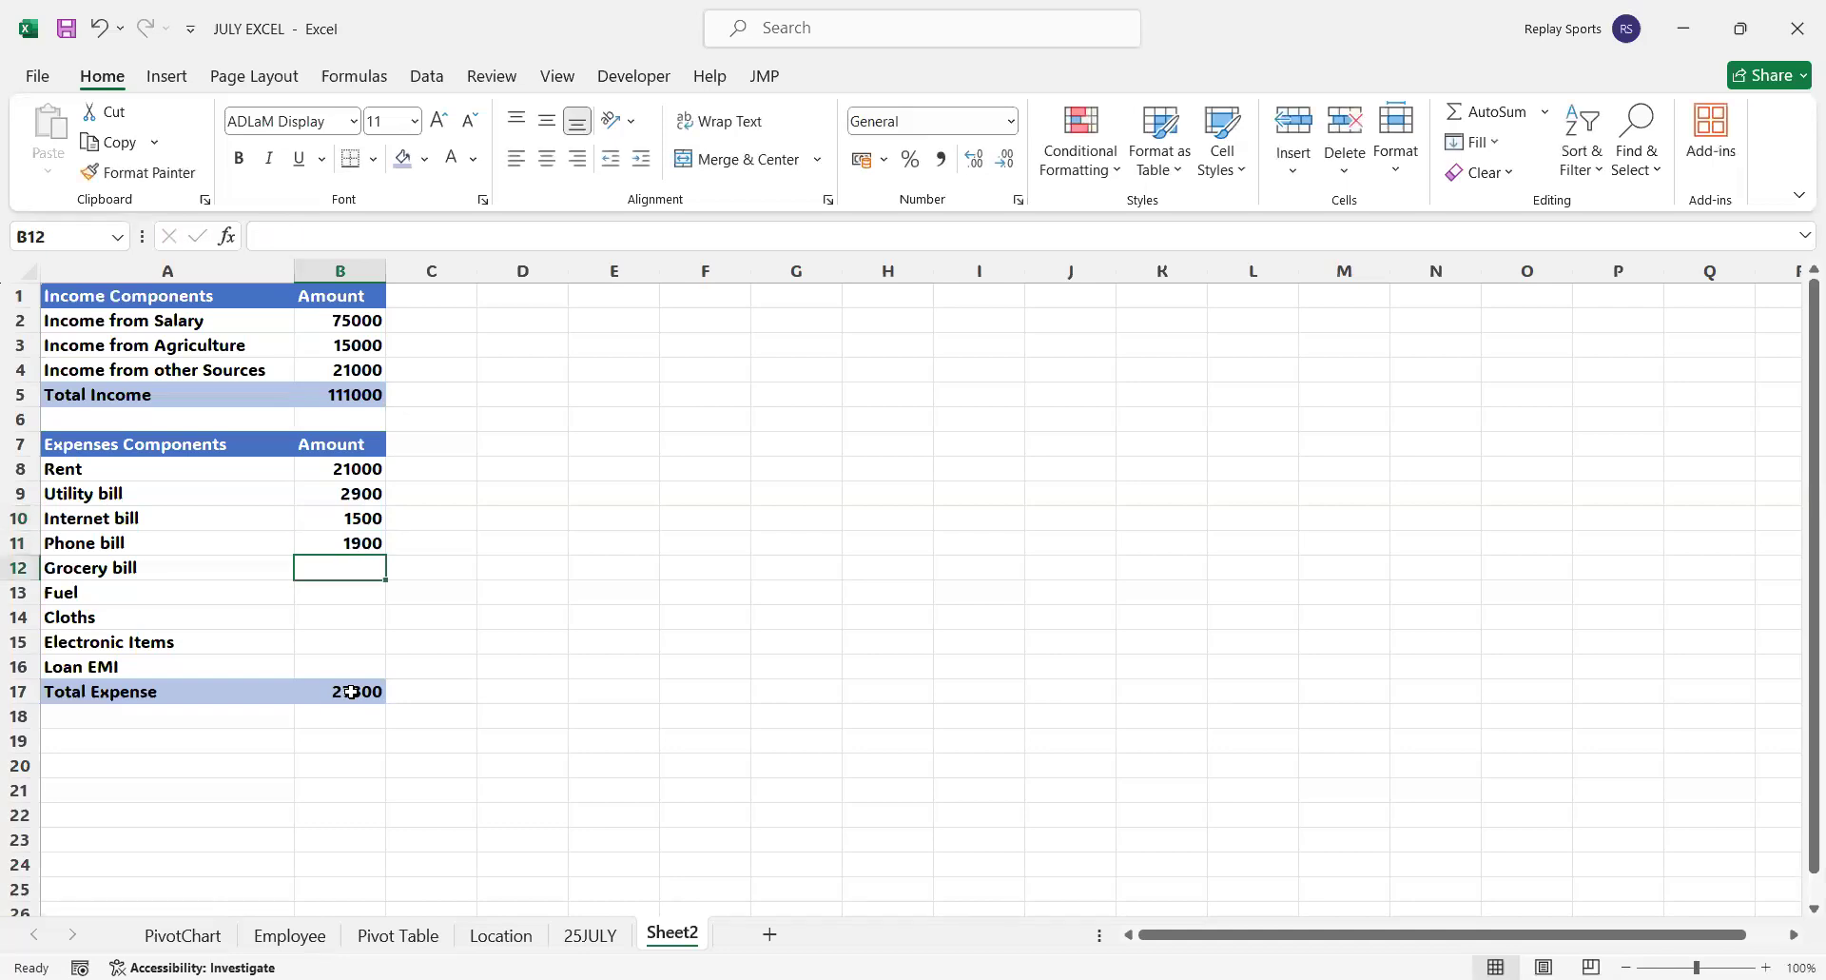
Enter the amounts 22000 for Grocery bill, 3500 for Fuel and 2900 for Cloths in B12:B14
type("2")
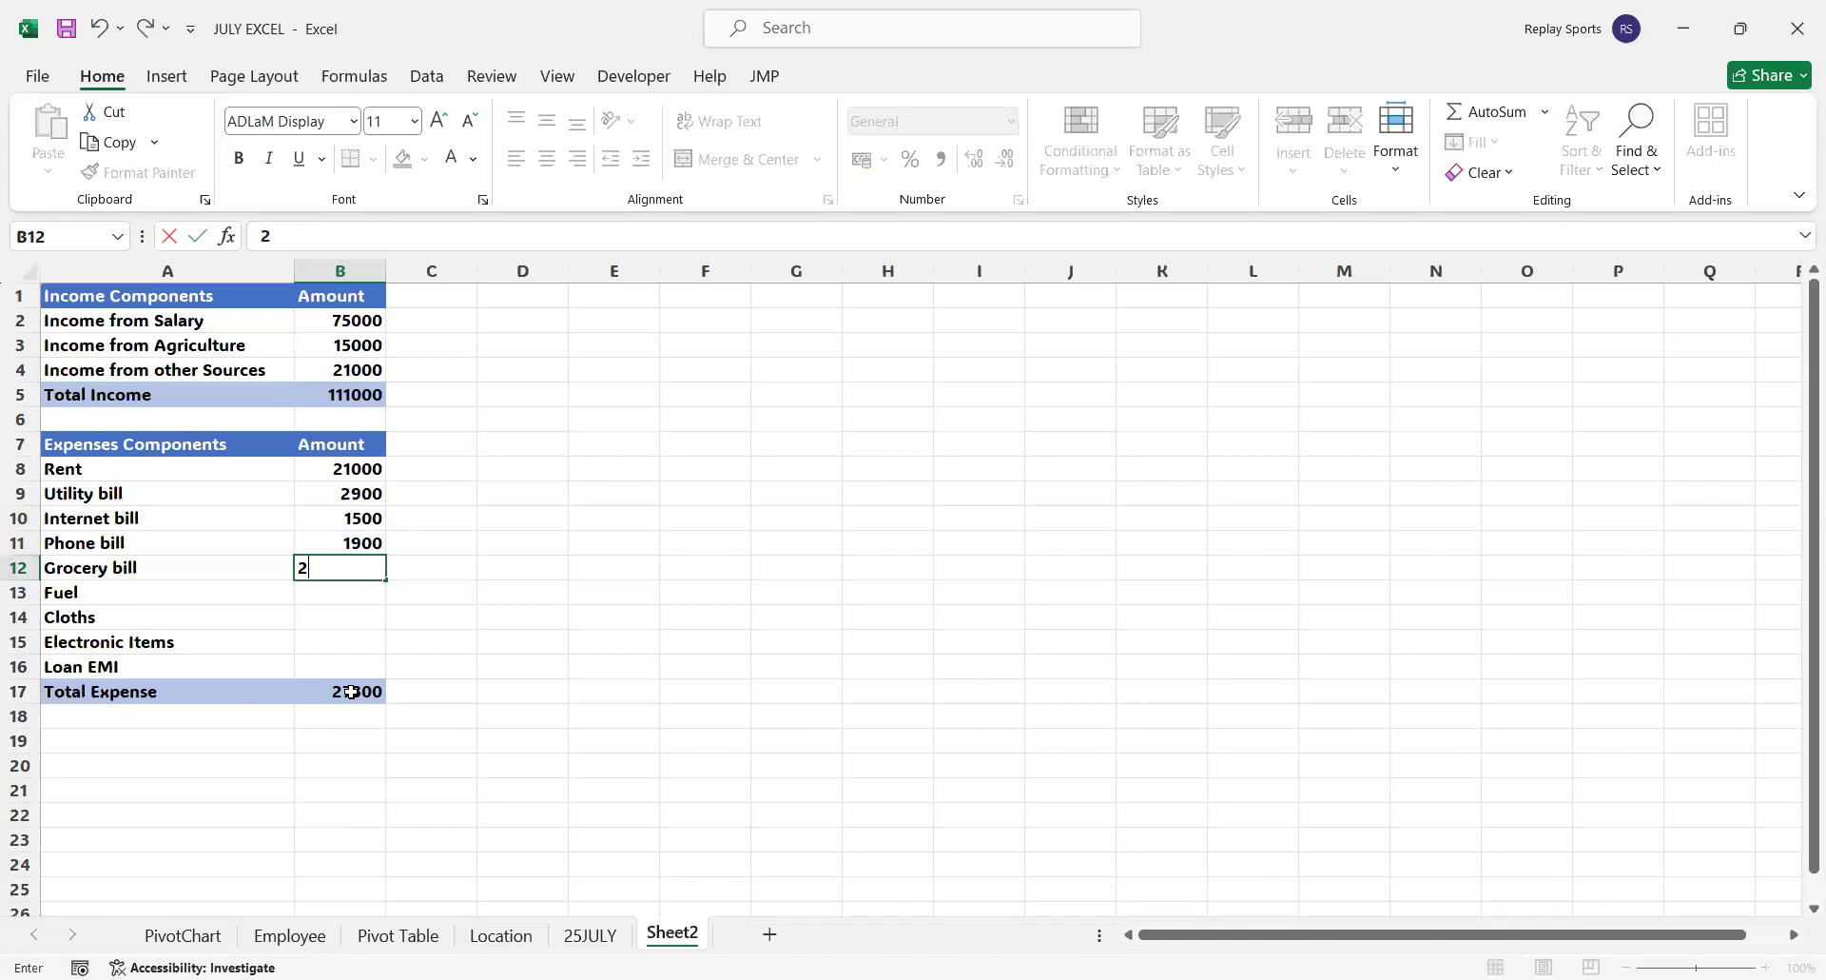
type("2000")
key("Return")
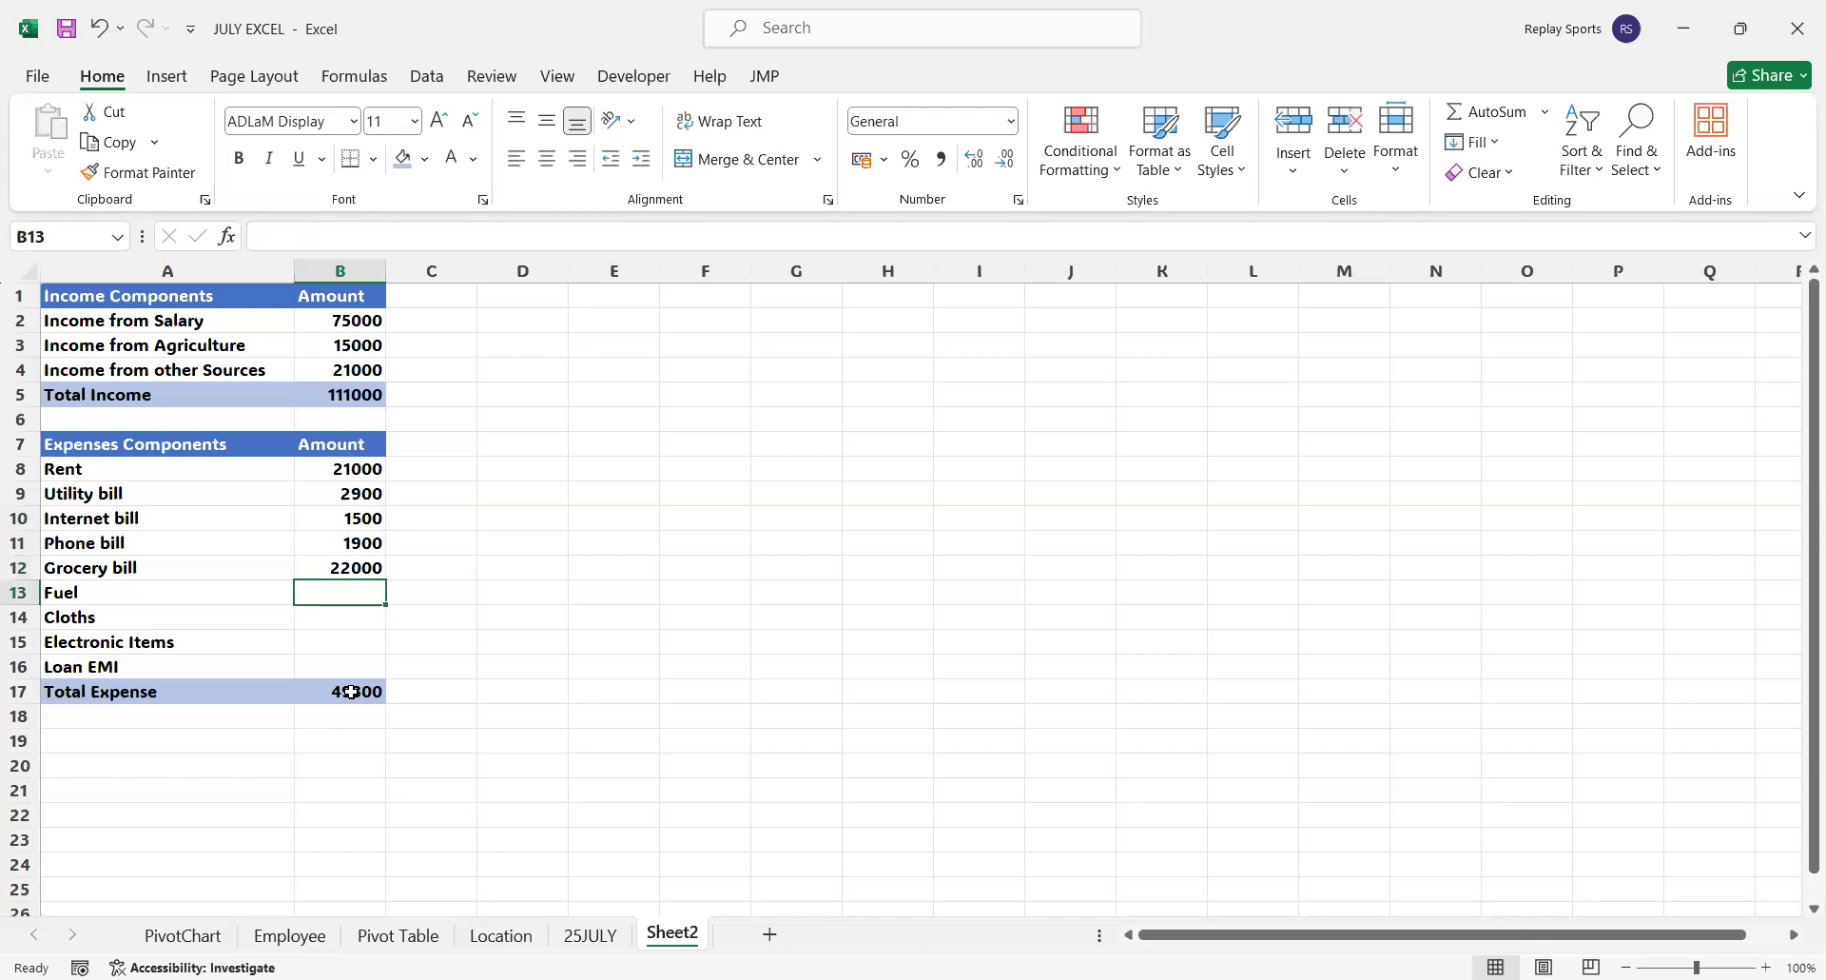
type("350")
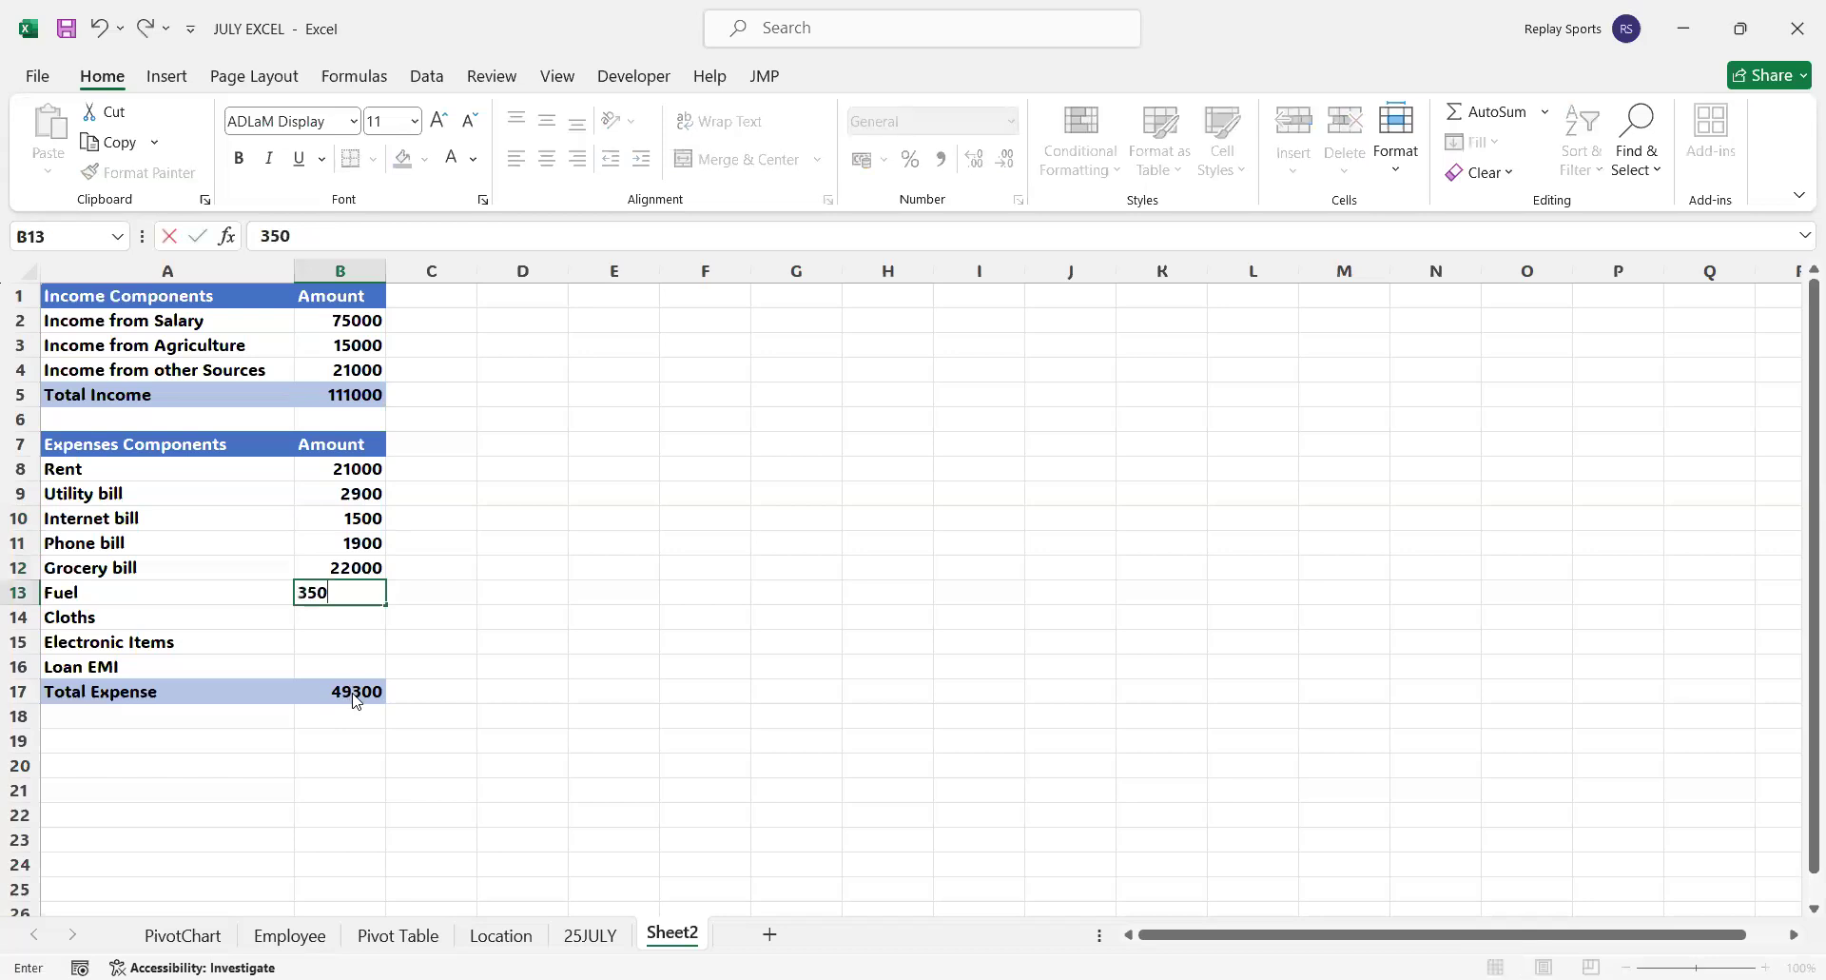
type("0")
key("Return")
type("2")
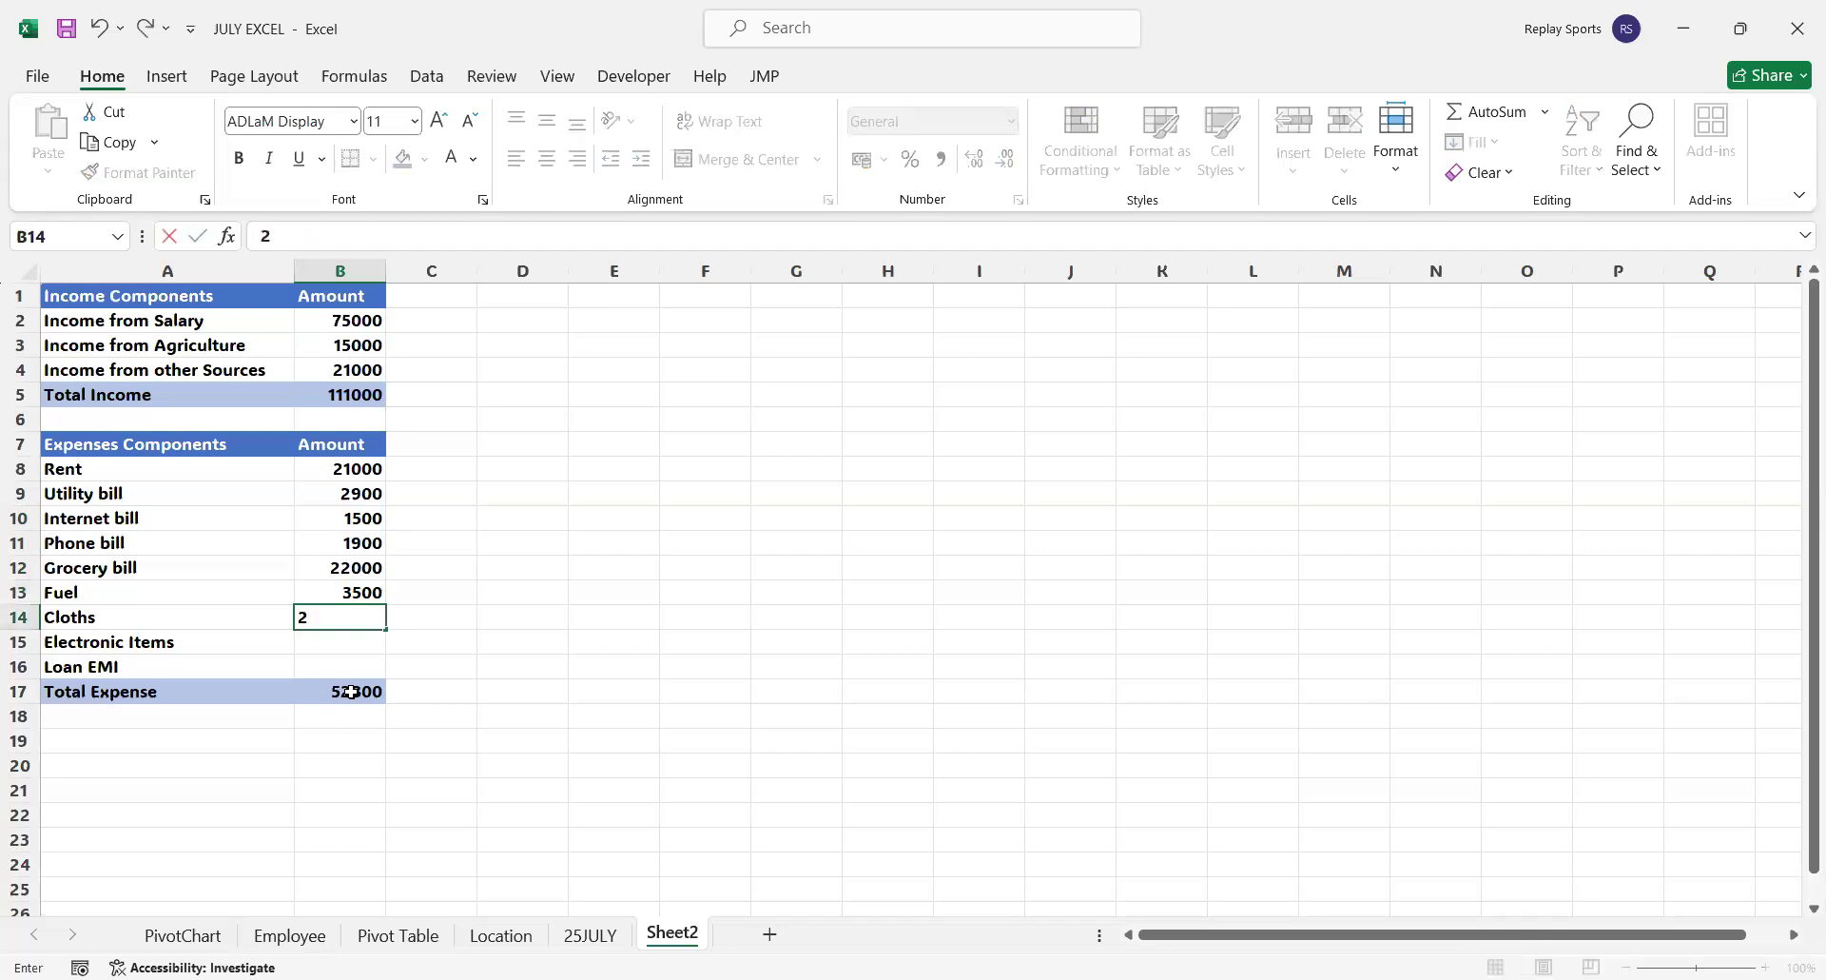
type("900")
key("Return")
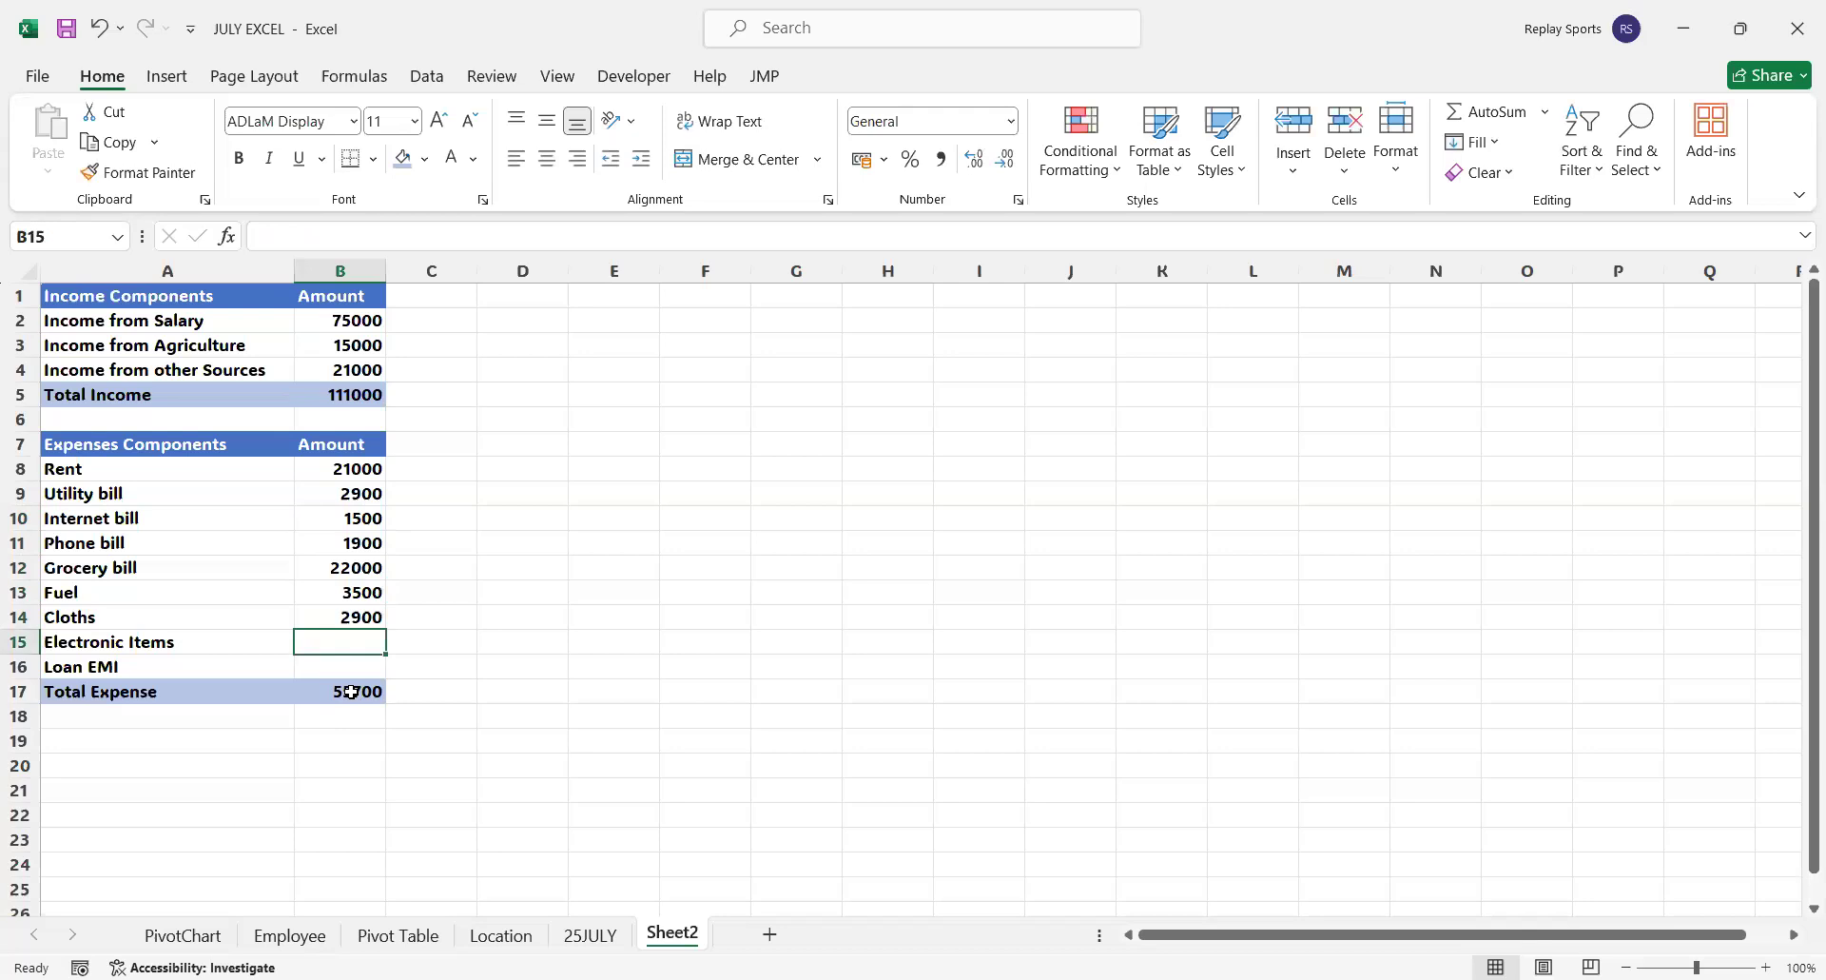
Enter the amounts 7000 for Electronic Items in B15 and 39000 for Loan EMI in B16
type("7")
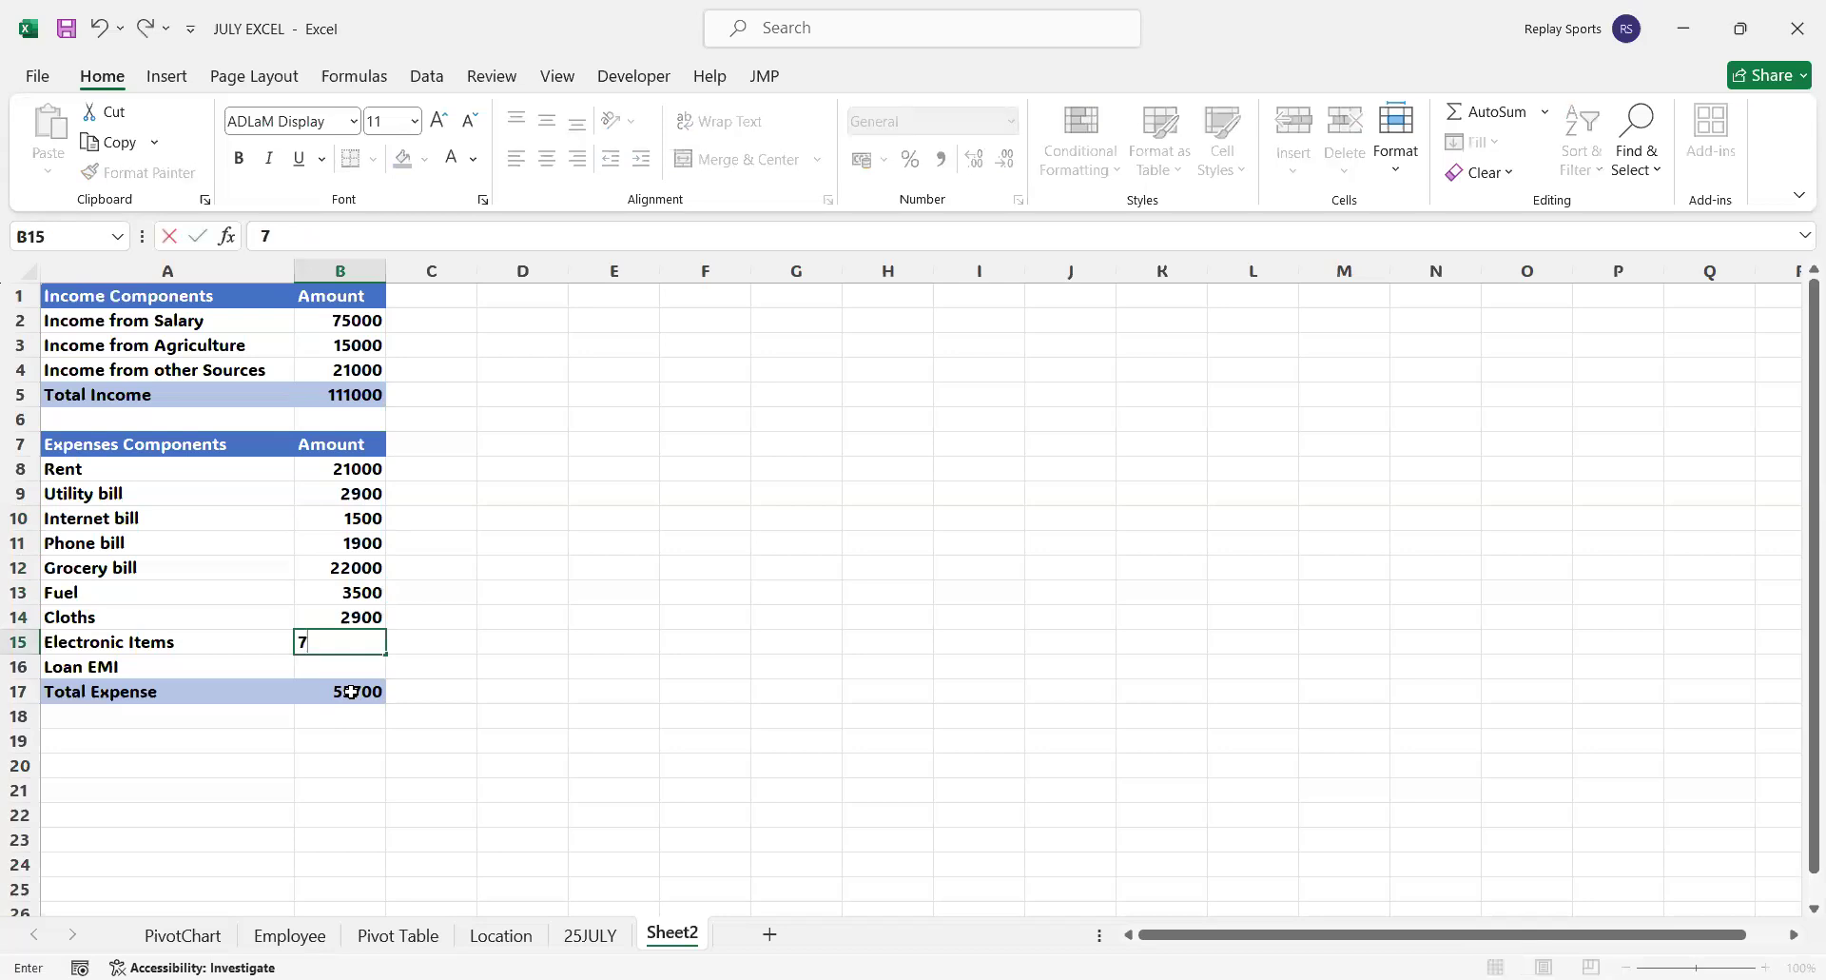
type("000")
key("Return")
type("3")
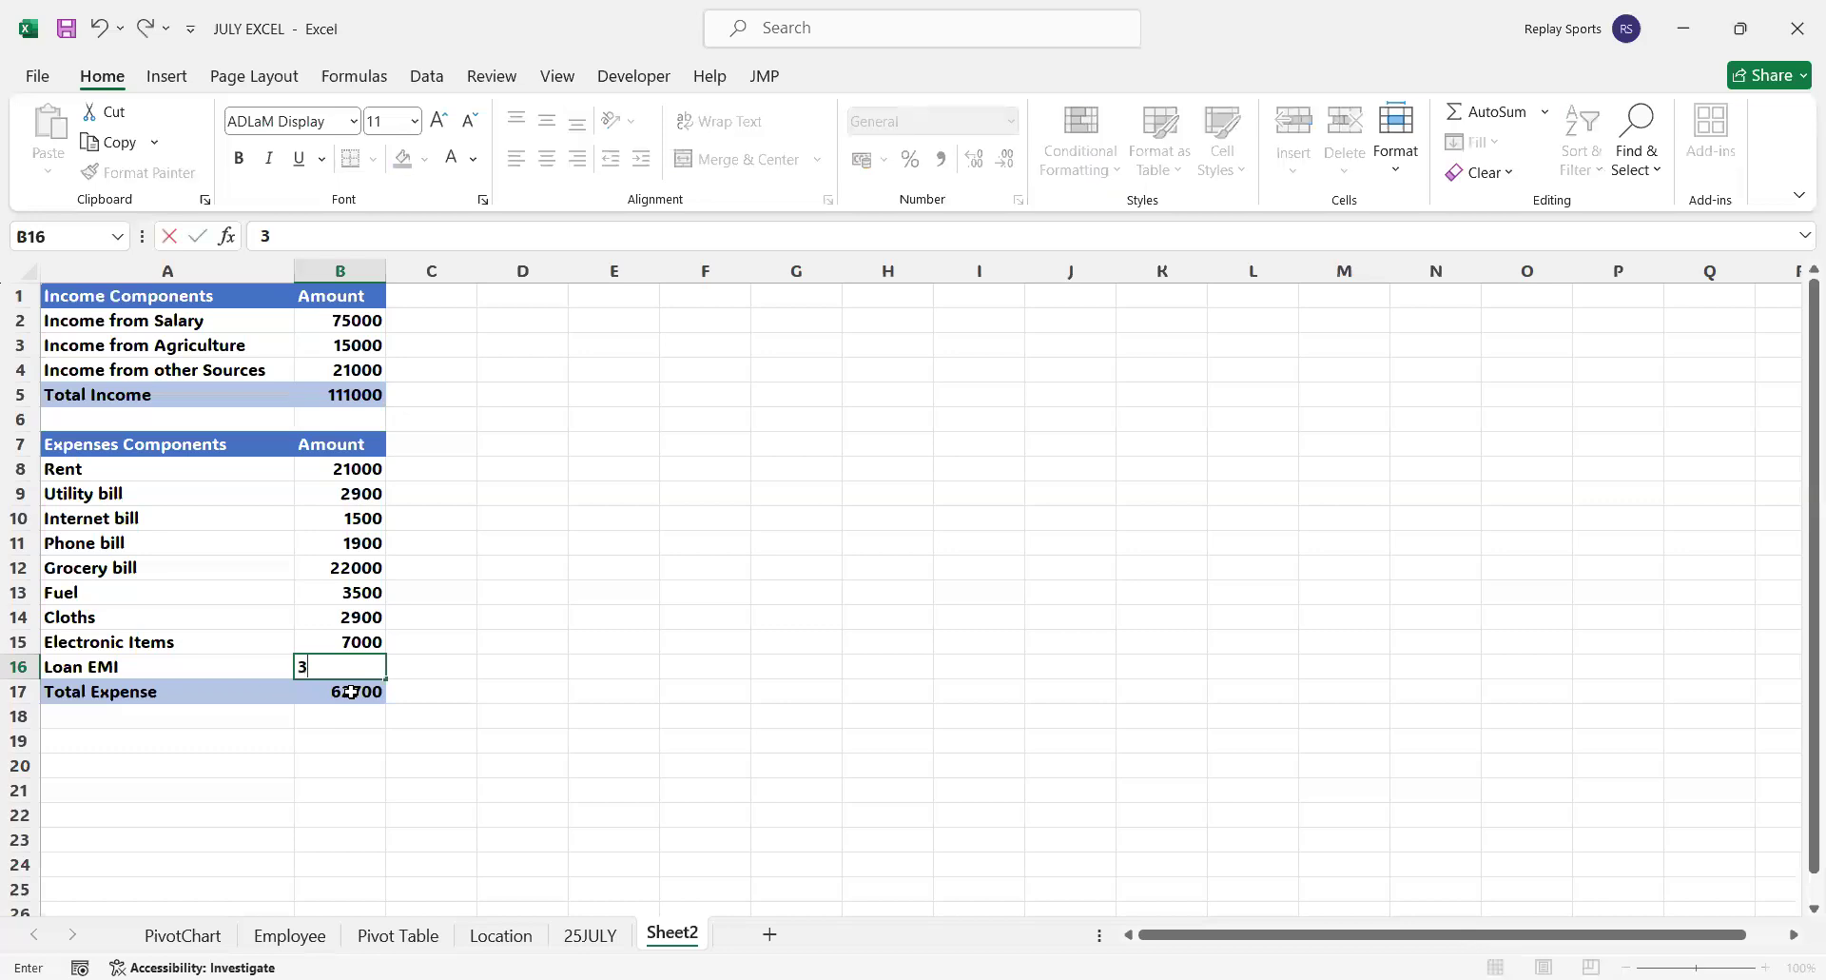
type("9000")
key("Return")
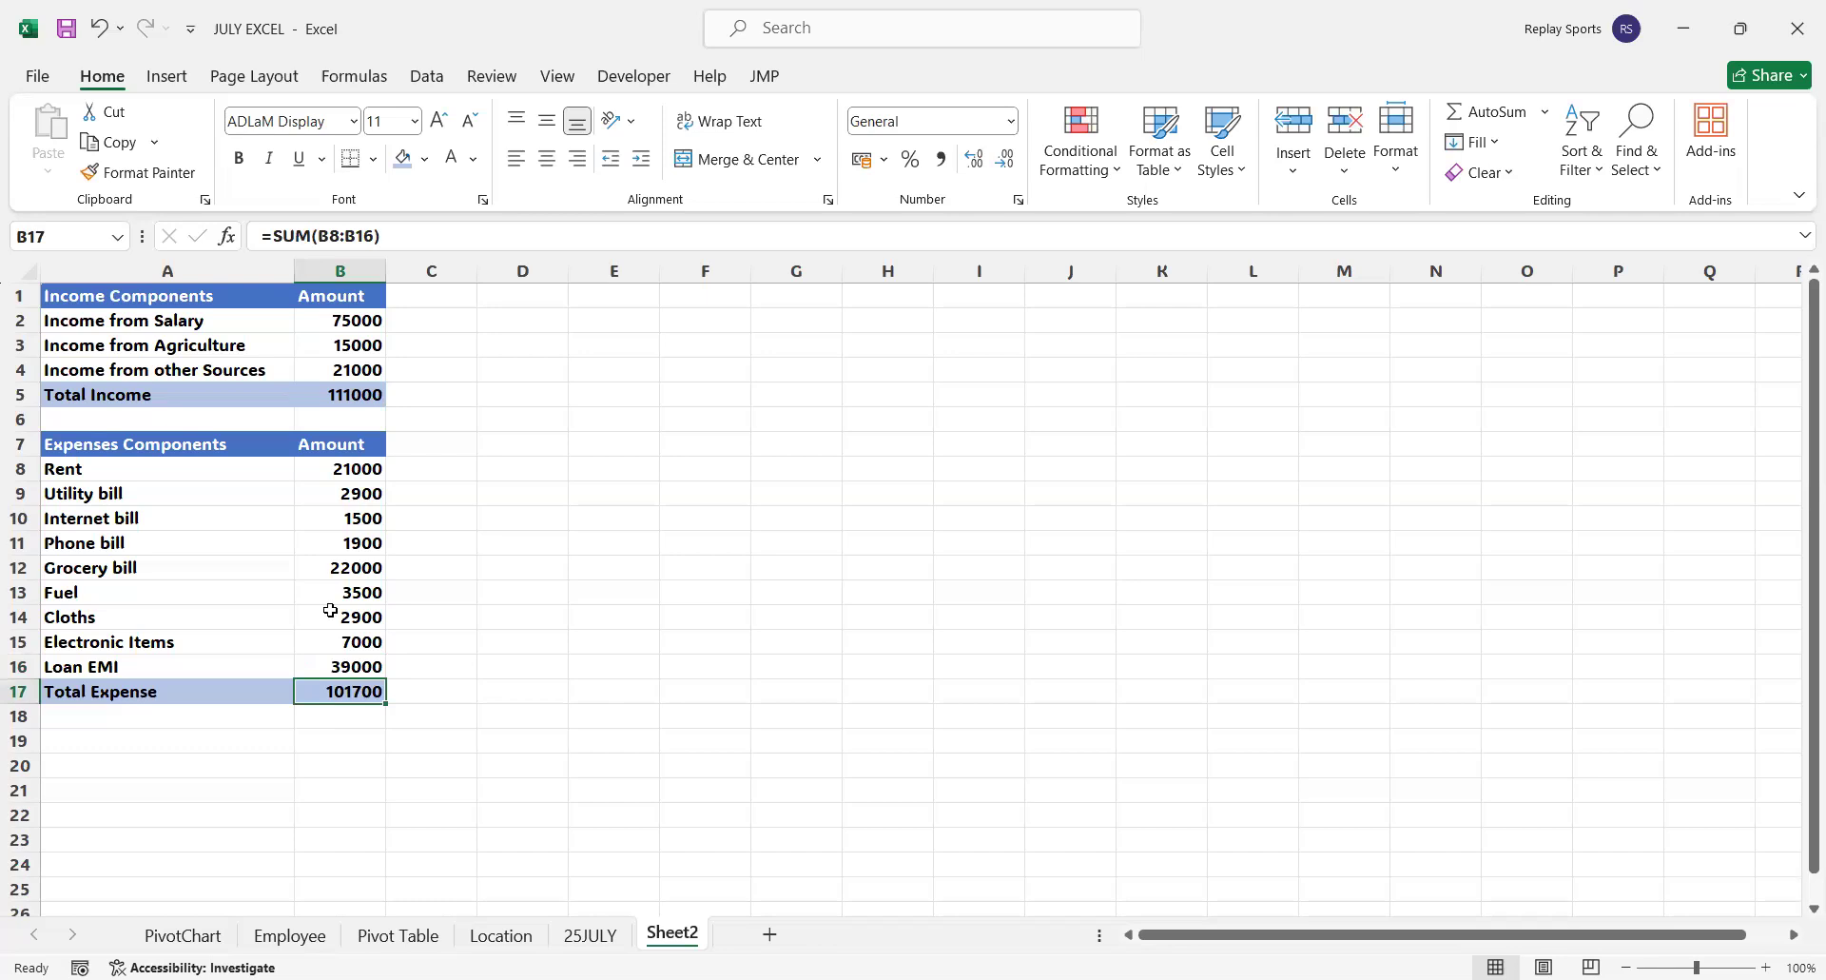
Copy the expense table's header row A7:B7 to A19:B19 below the Total Expense row
left_click(124, 741)
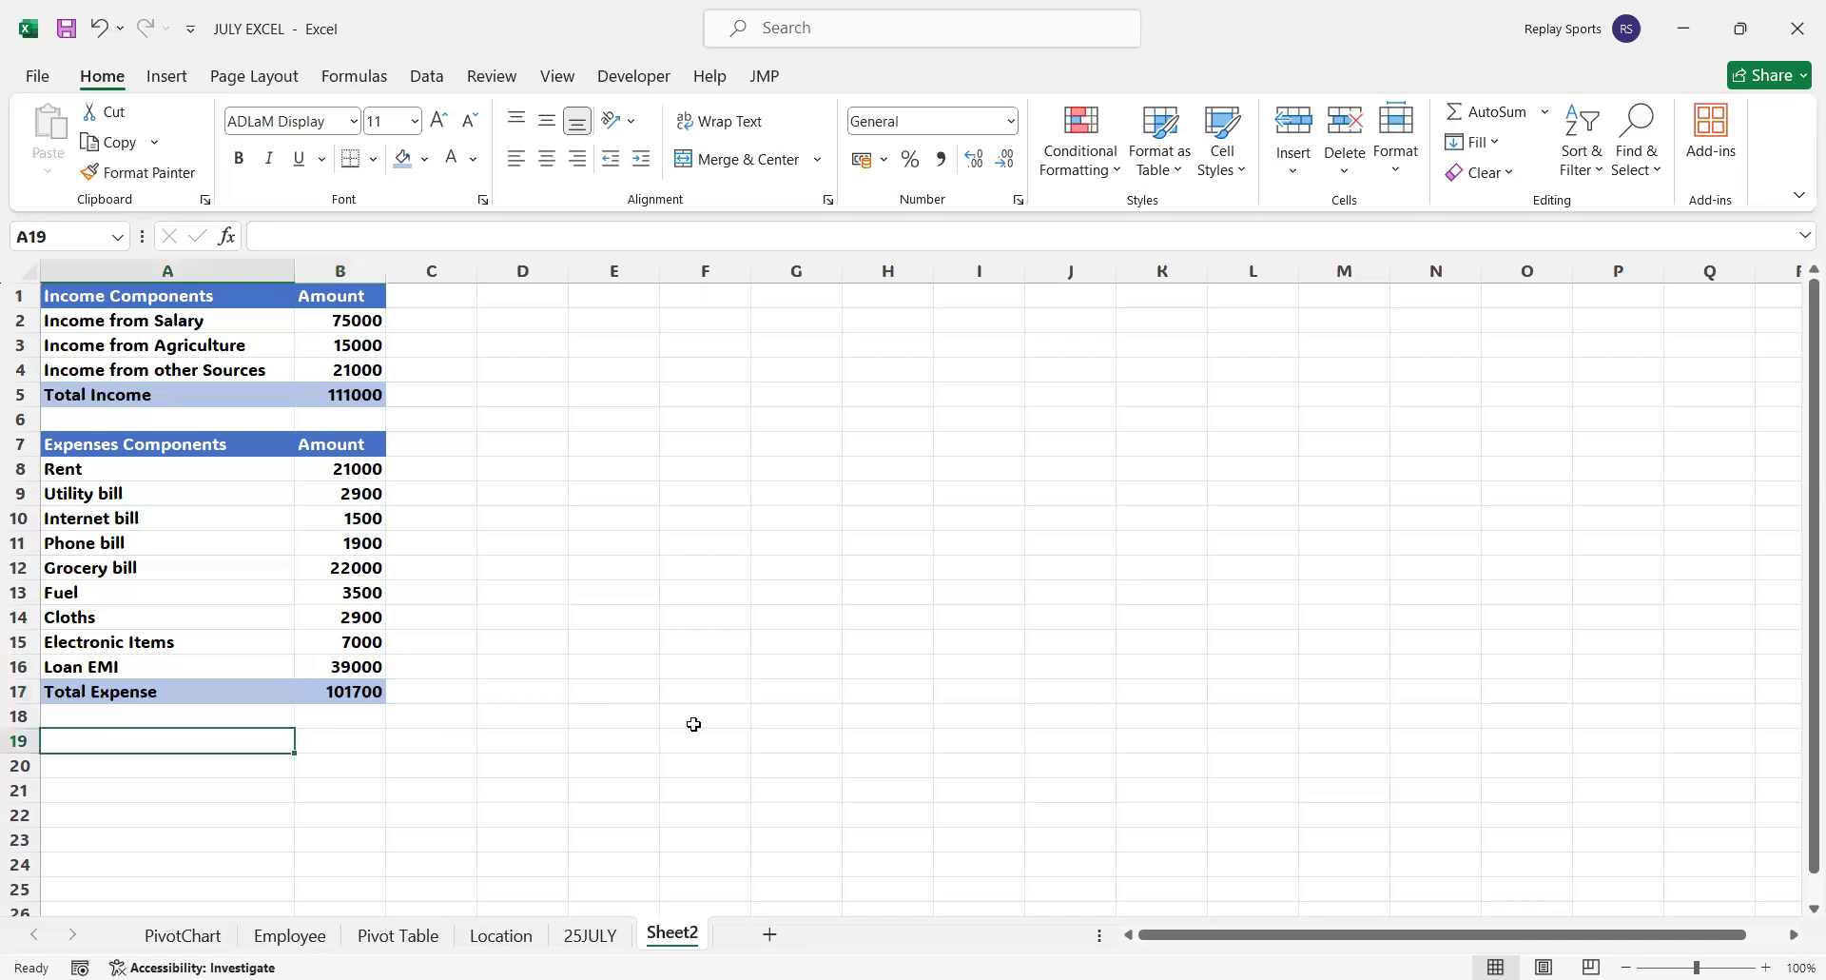
left_click_drag(117, 443, 322, 447)
key("ctrl+c")
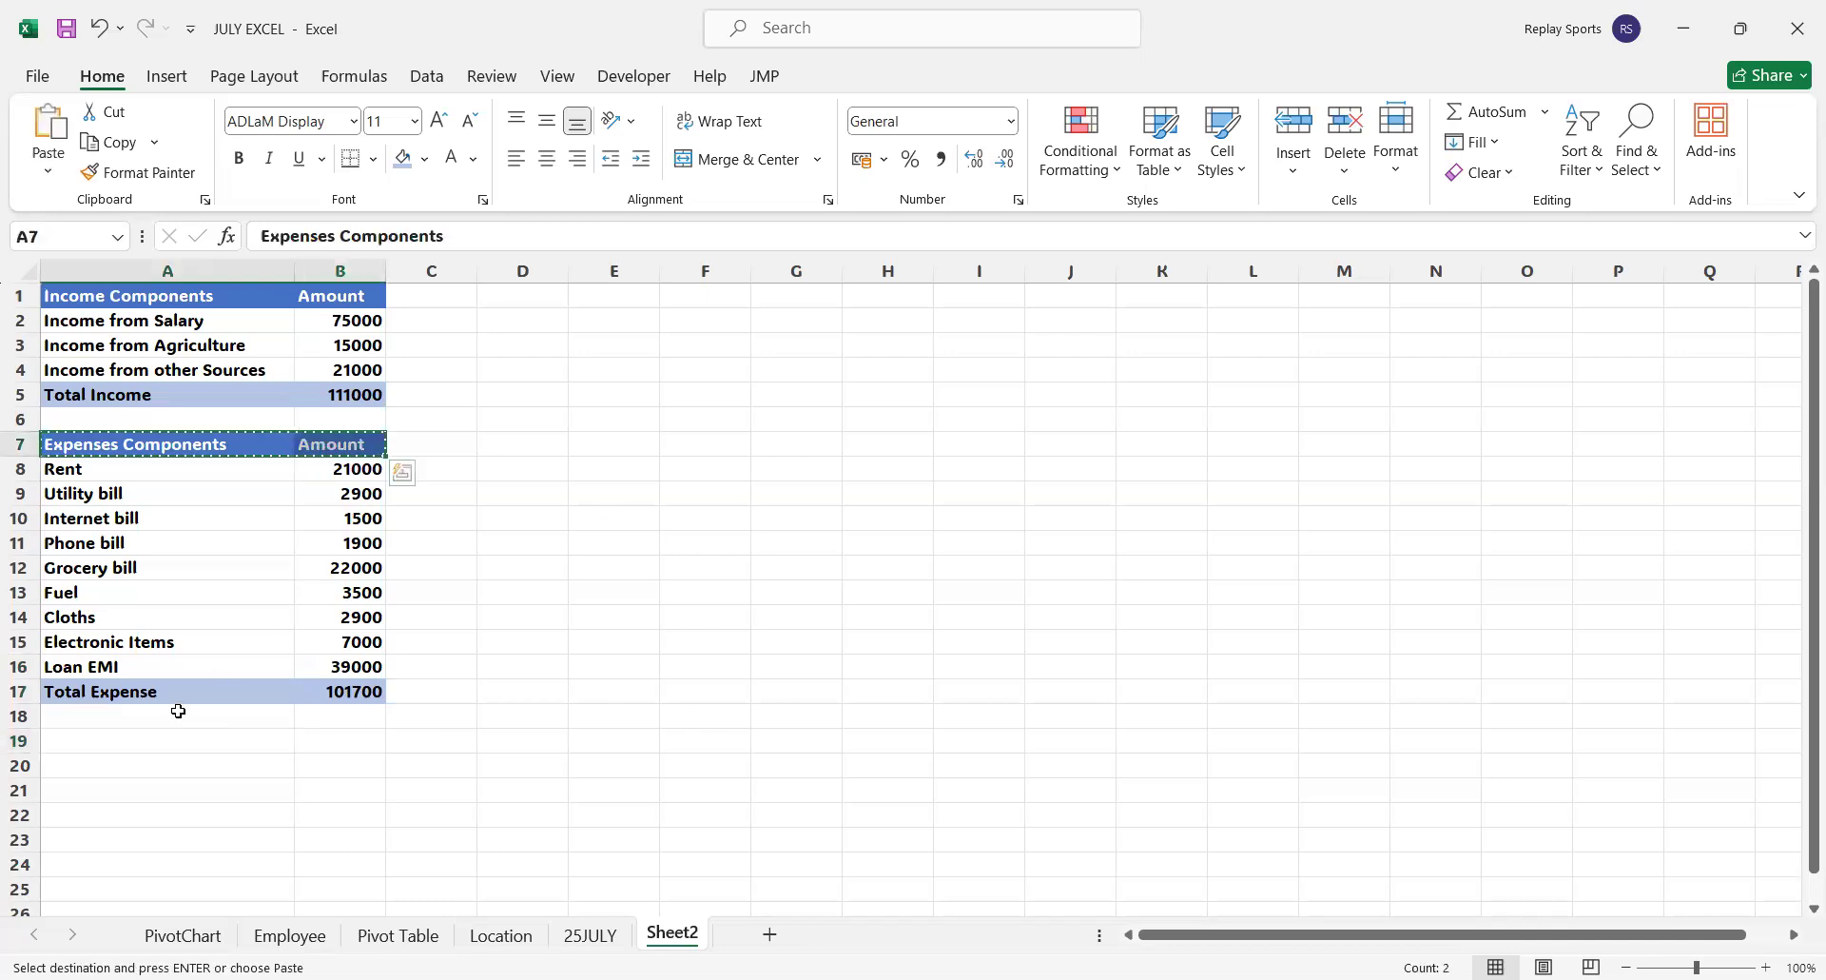
left_click(124, 741)
key("ctrl+v")
Label A19 as Total Savings and calculate the savings in B19 with =B5-B17
left_click(119, 741)
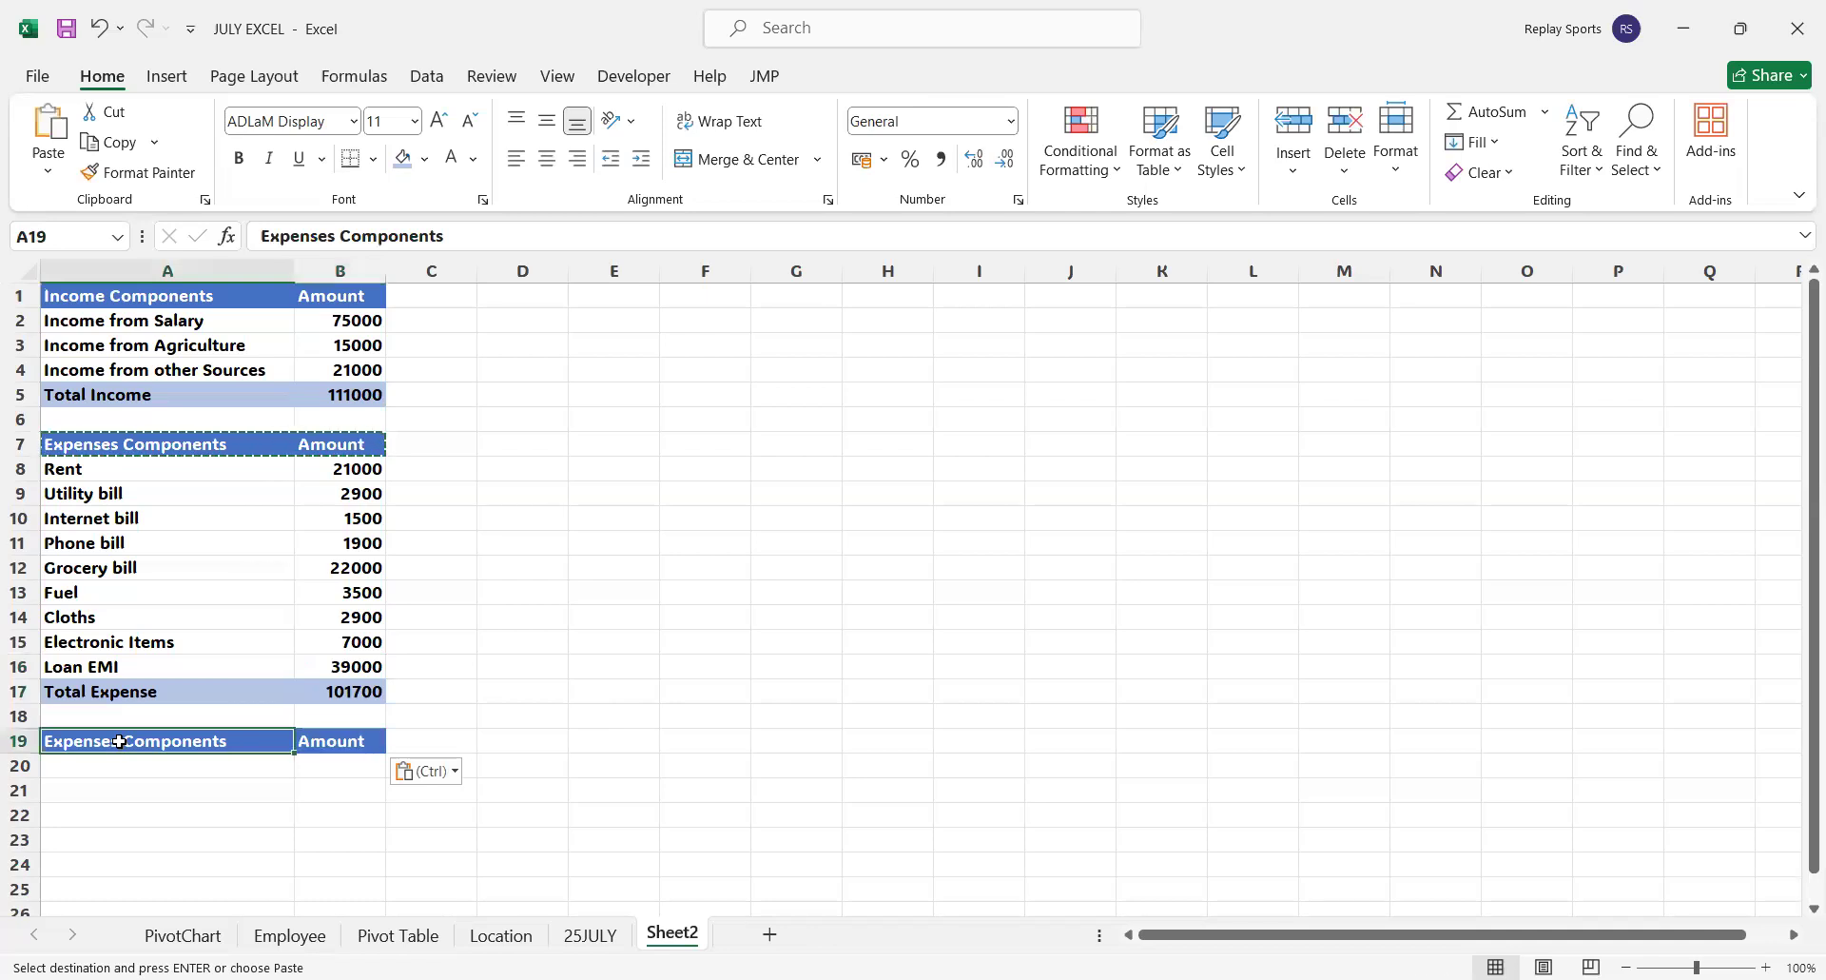
type("Total Sa")
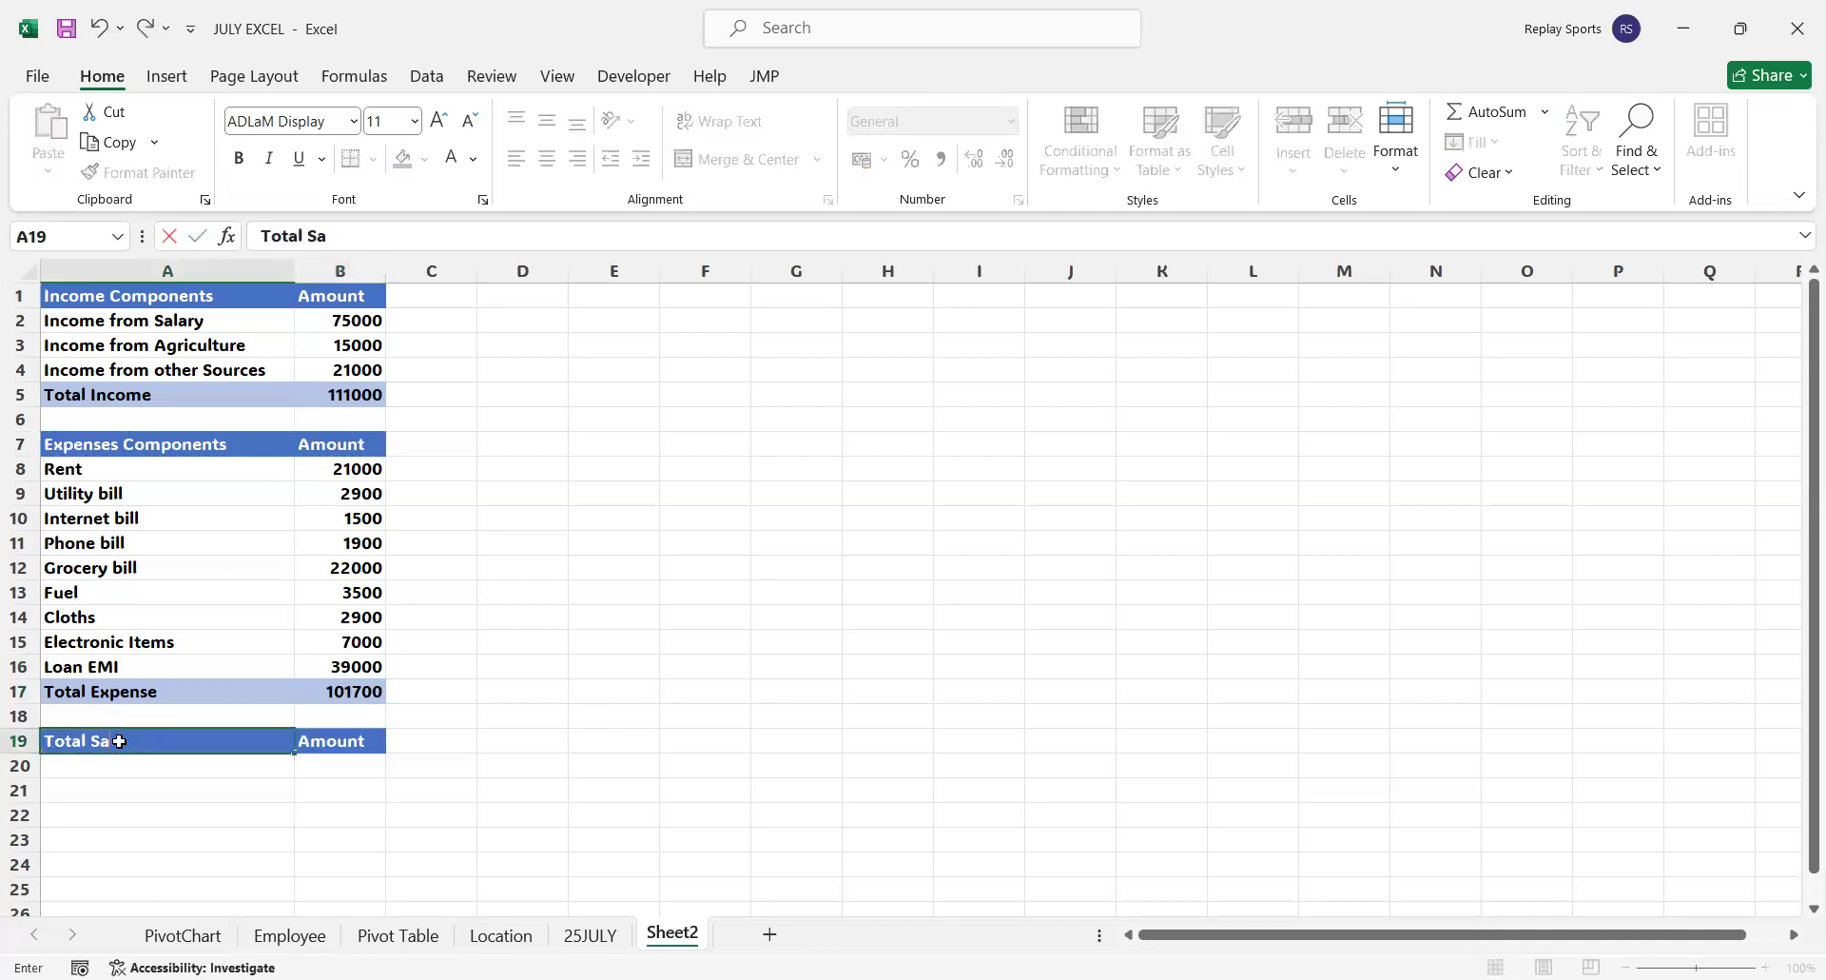
type("vings")
key("Tab")
type("=")
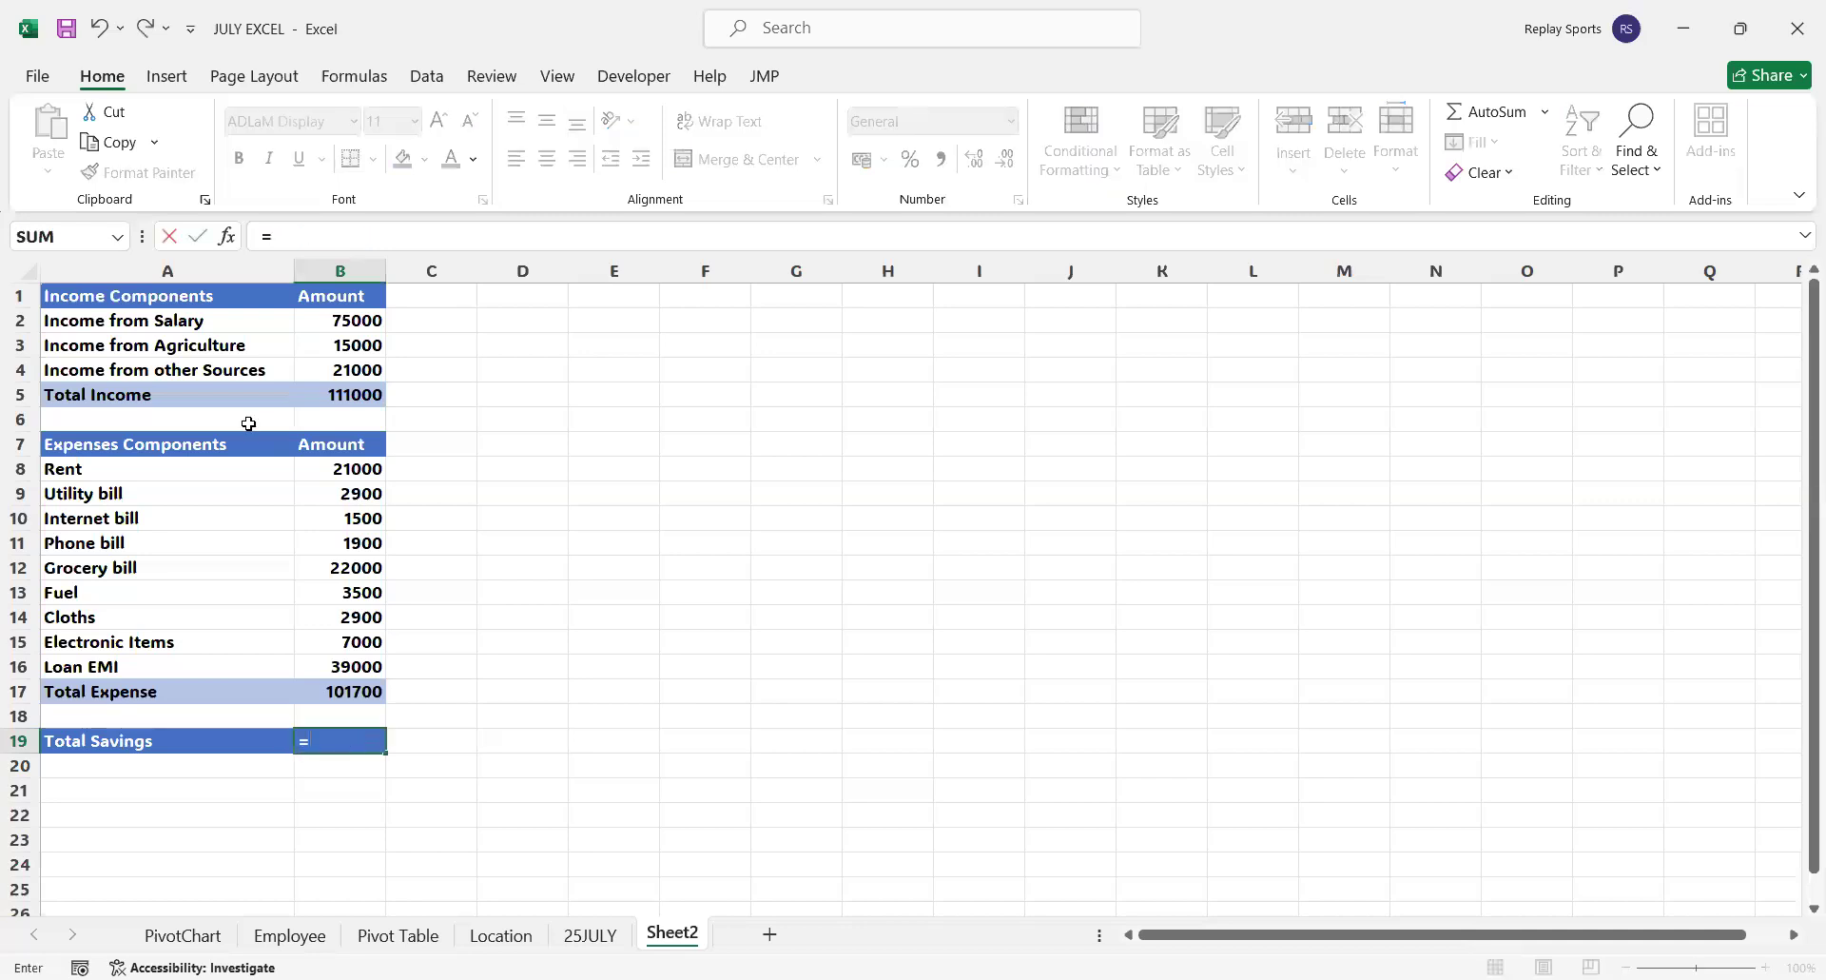
type("B5-")
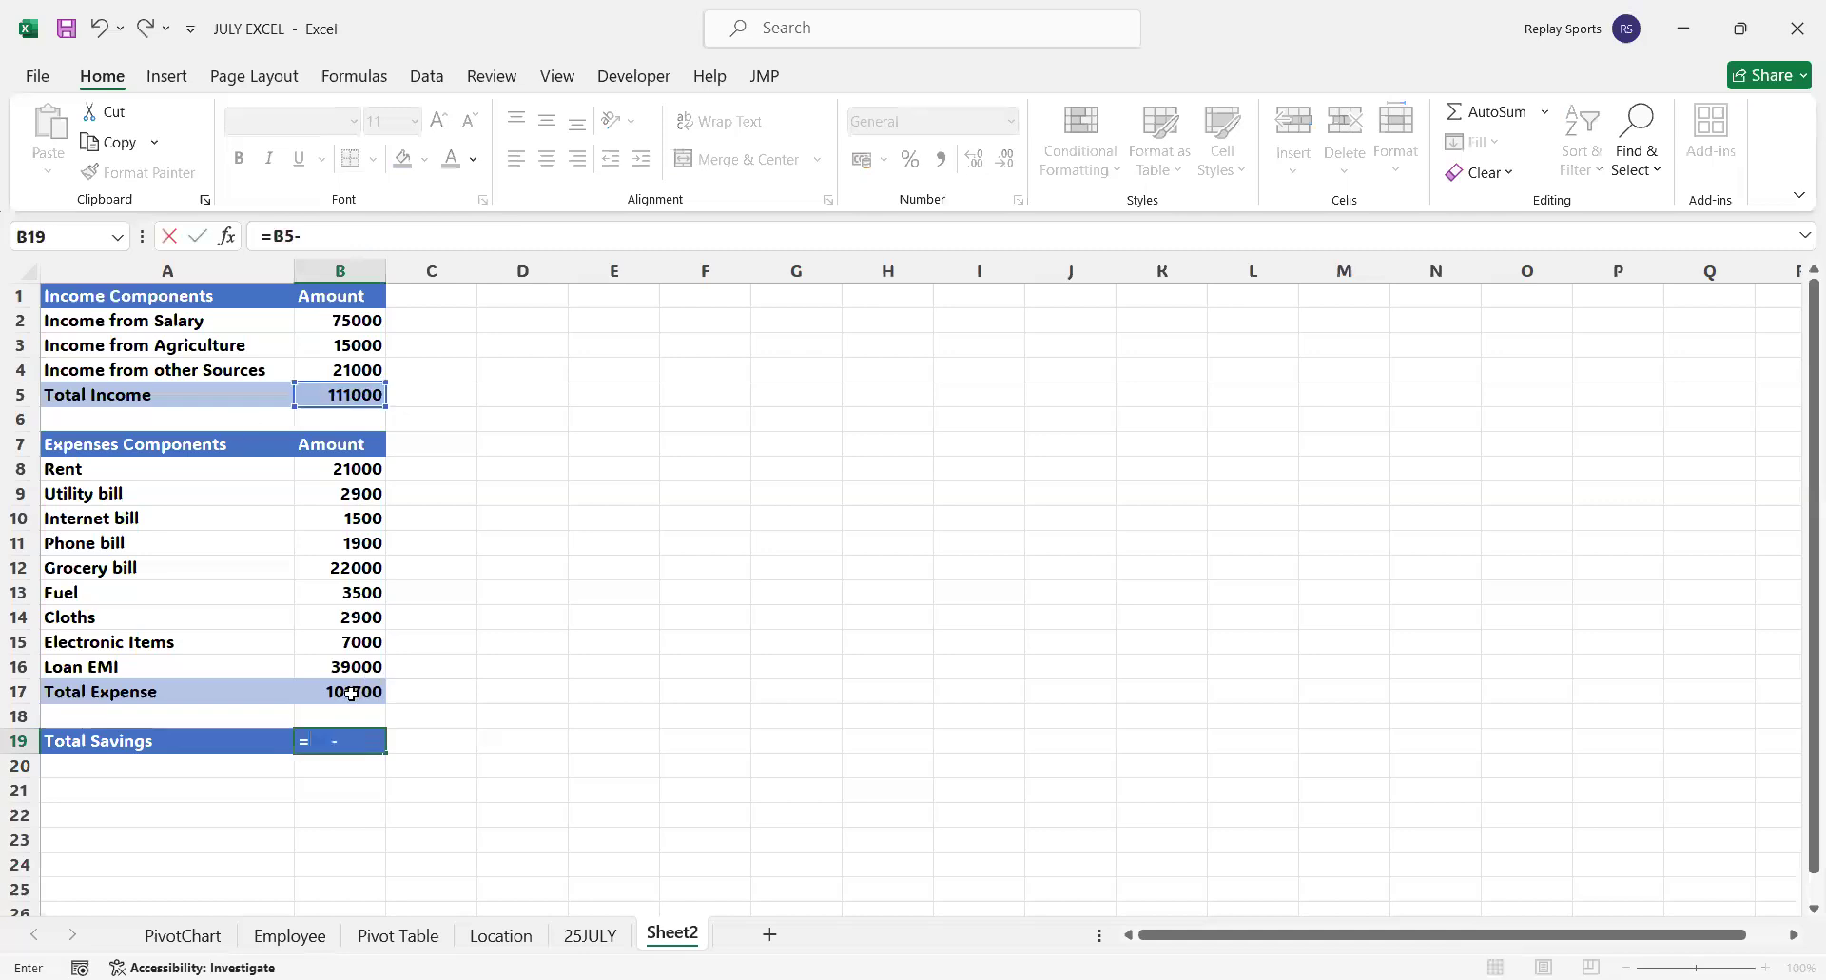
left_click(352, 692)
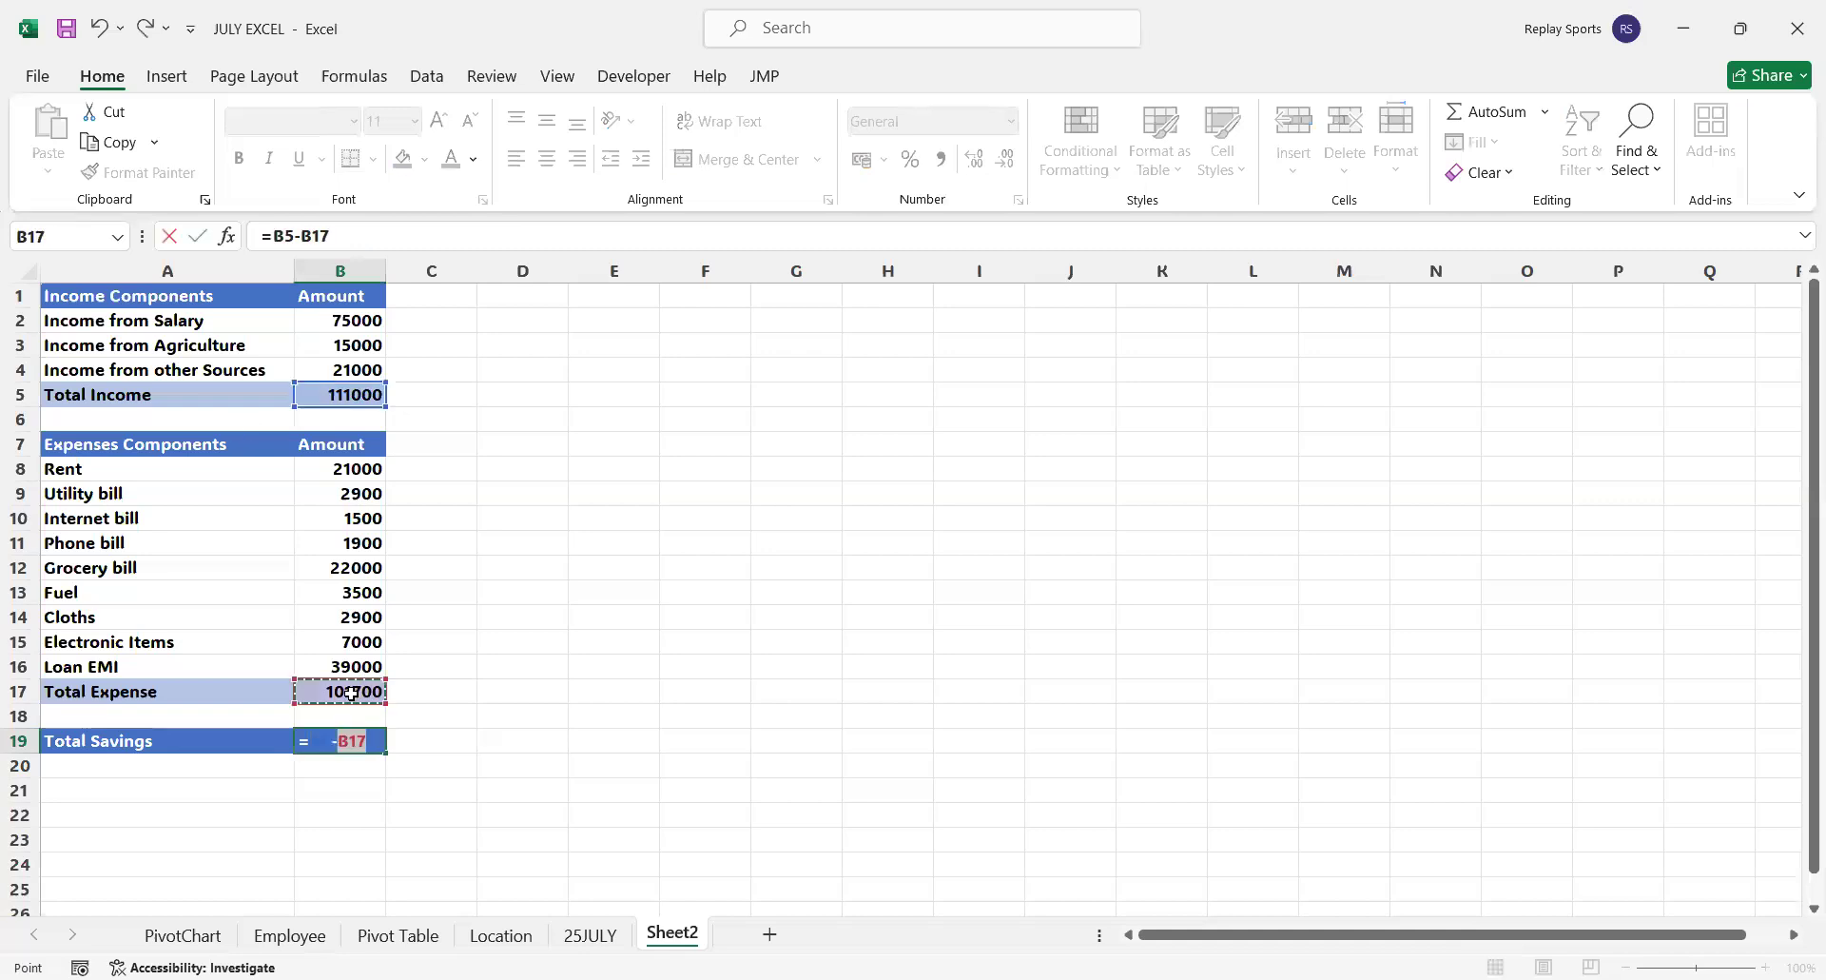
key("Return")
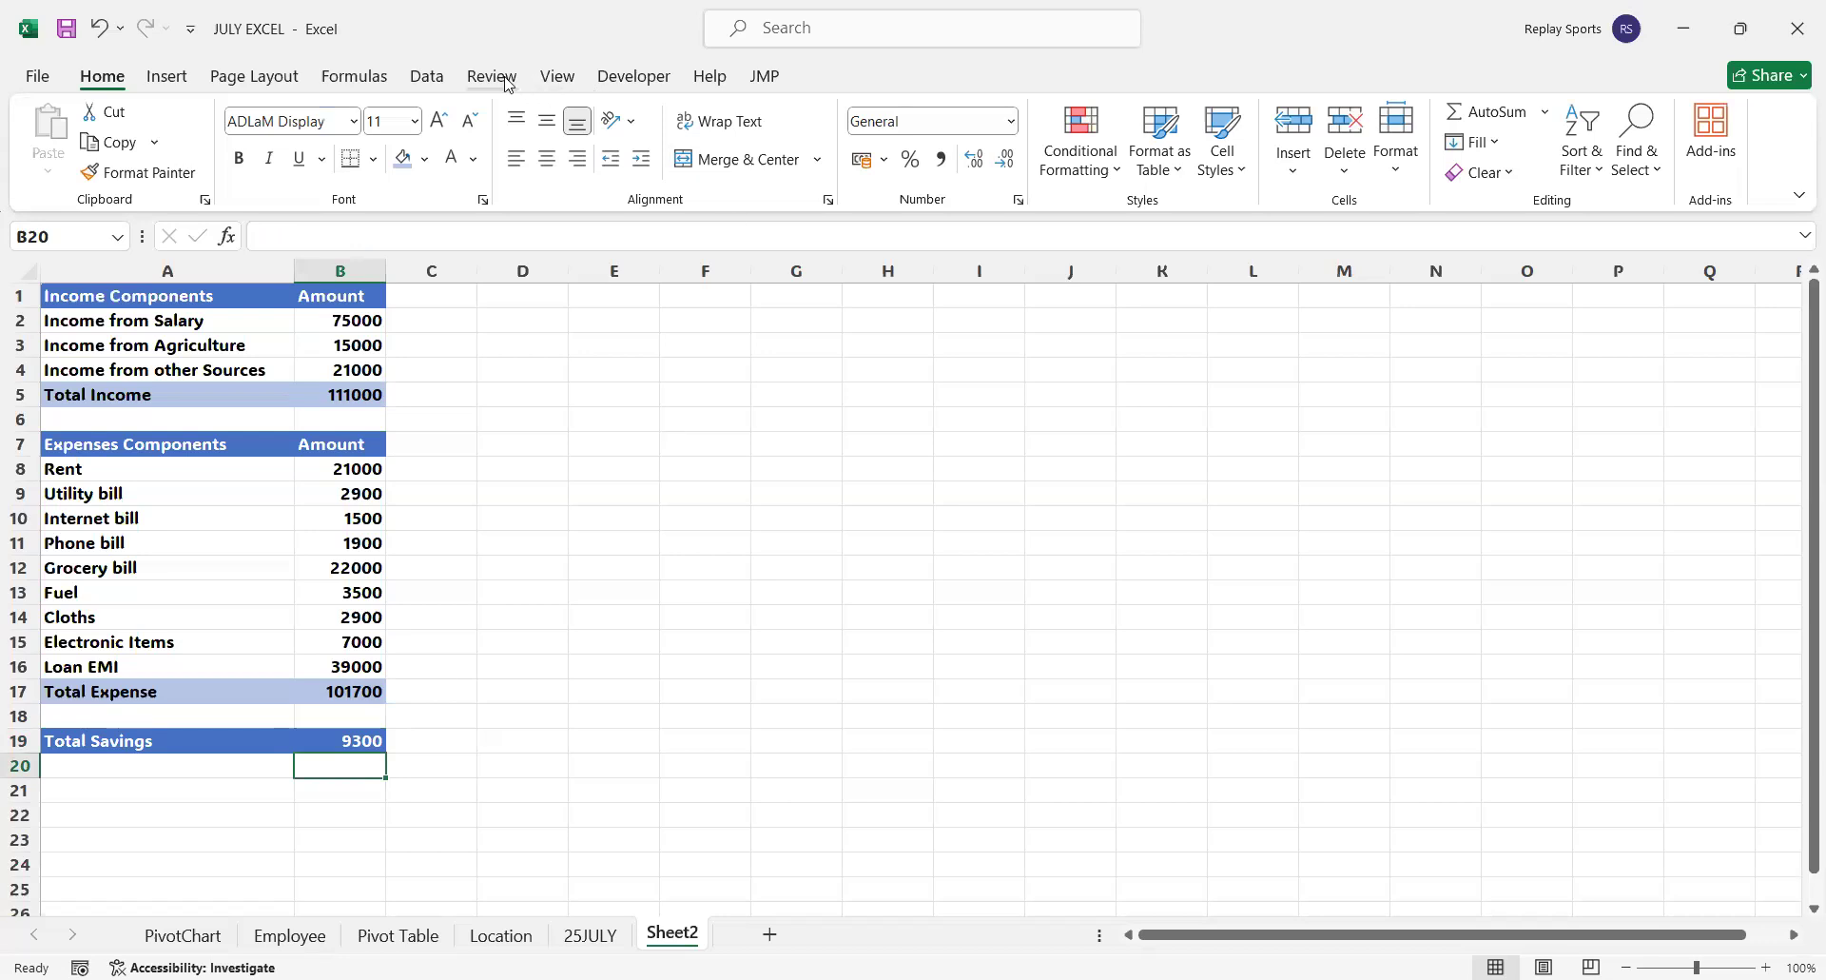
Add a new What-If scenario named SalaryHike in the Scenario Manager
left_click(429, 78)
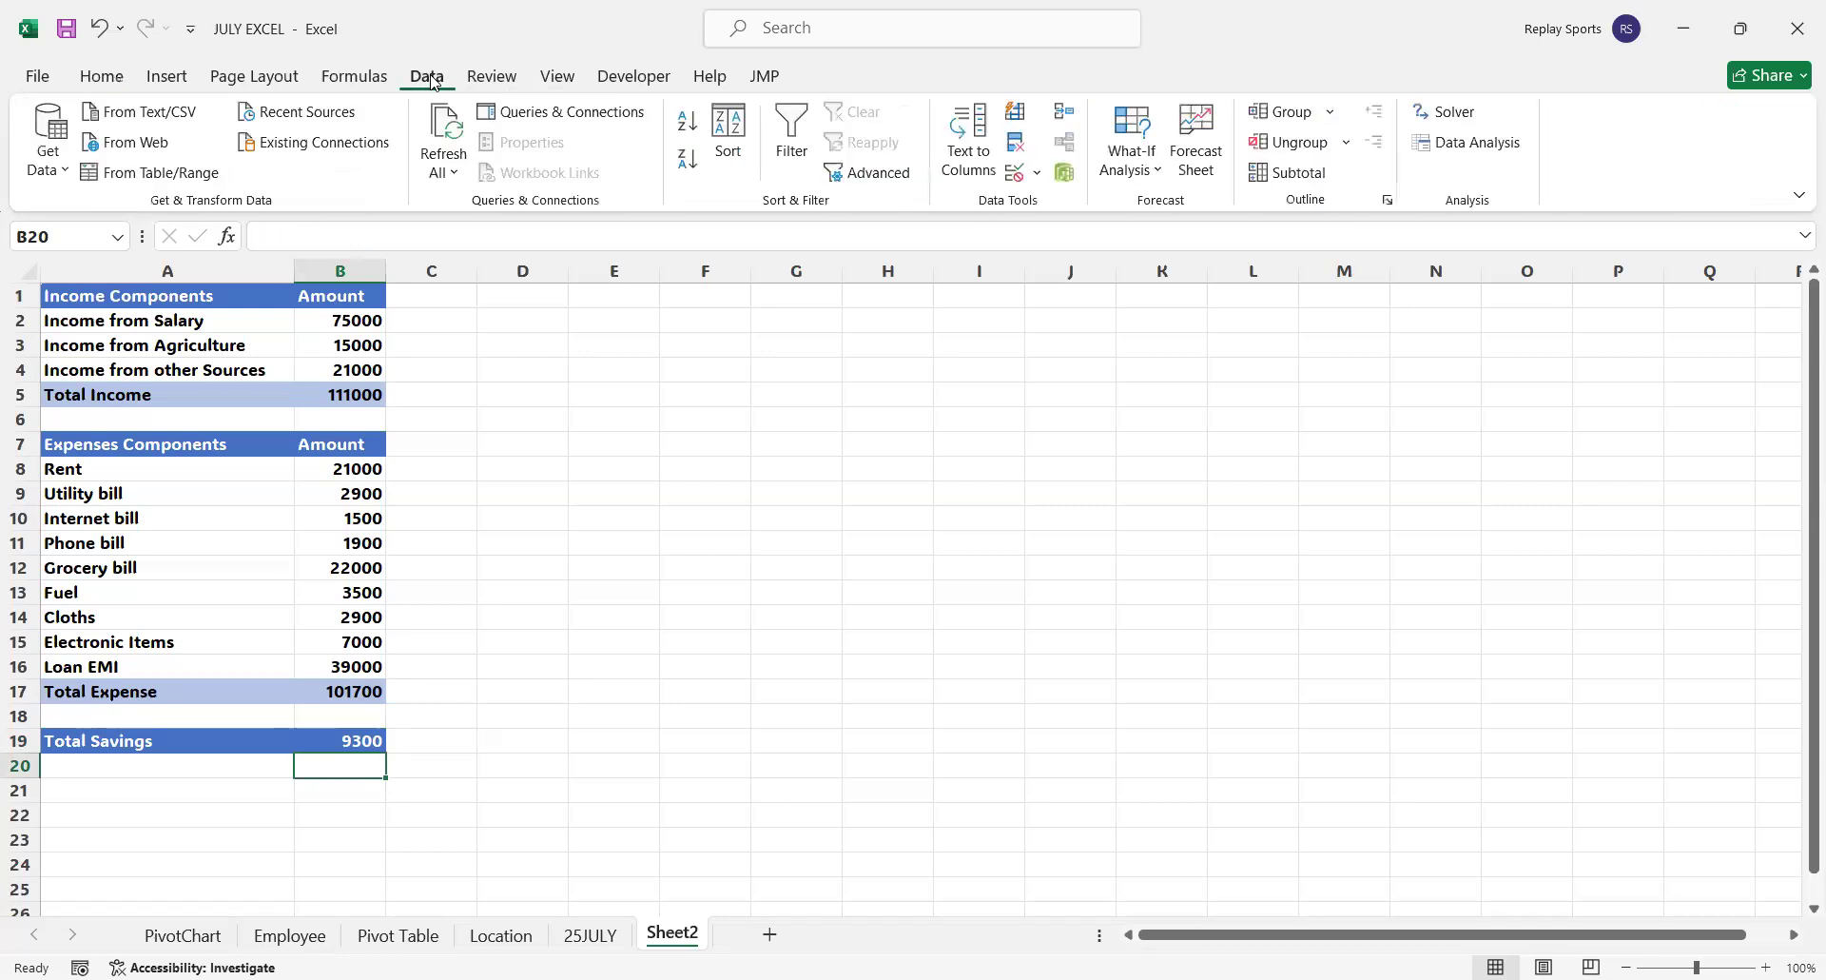
left_click(1135, 176)
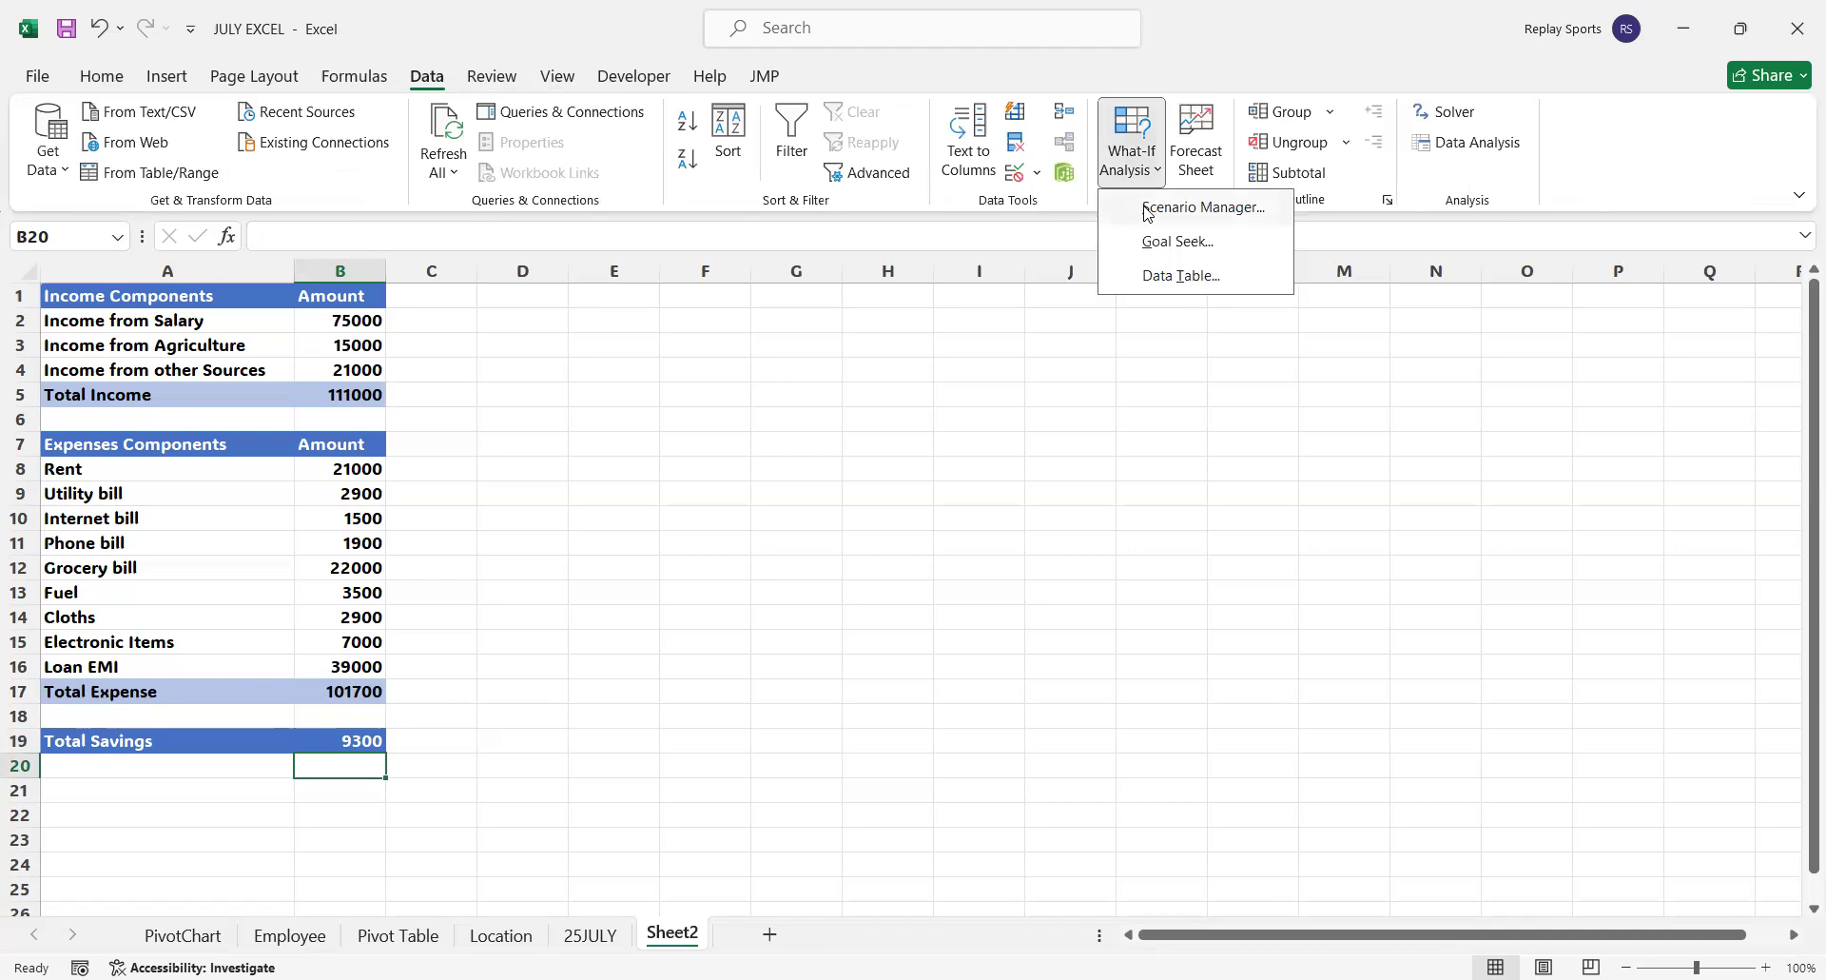
left_click(1148, 214)
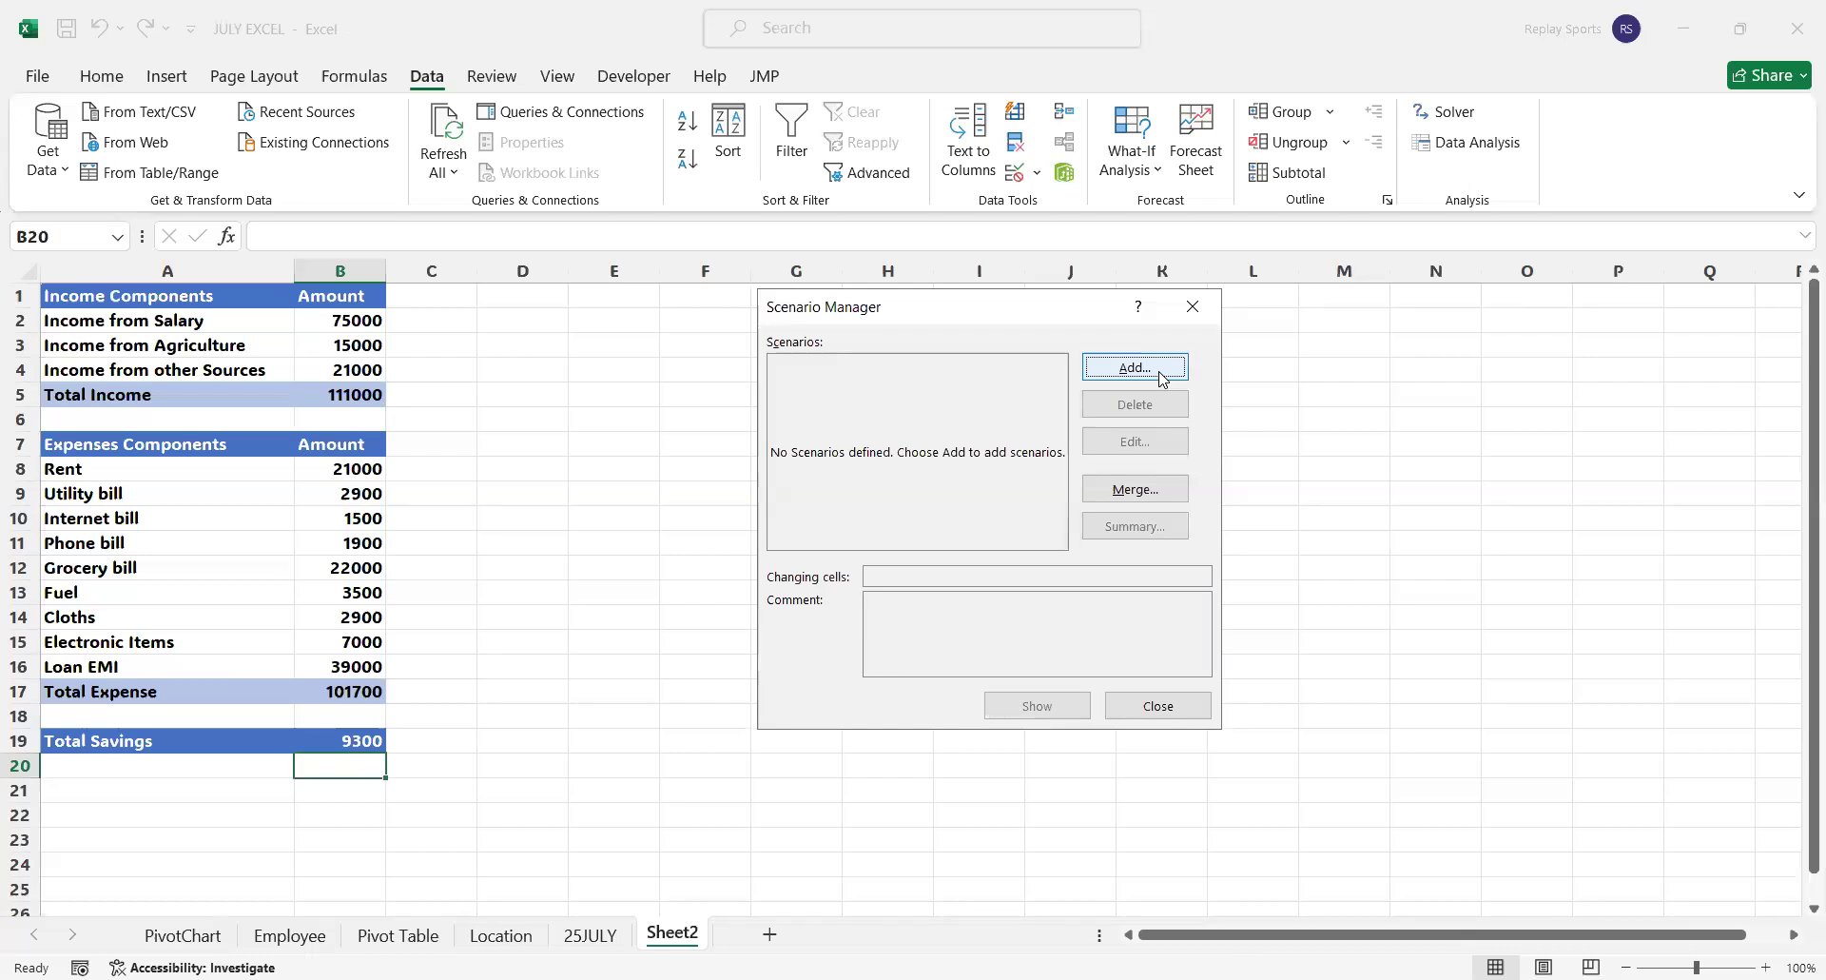
left_click(1161, 379)
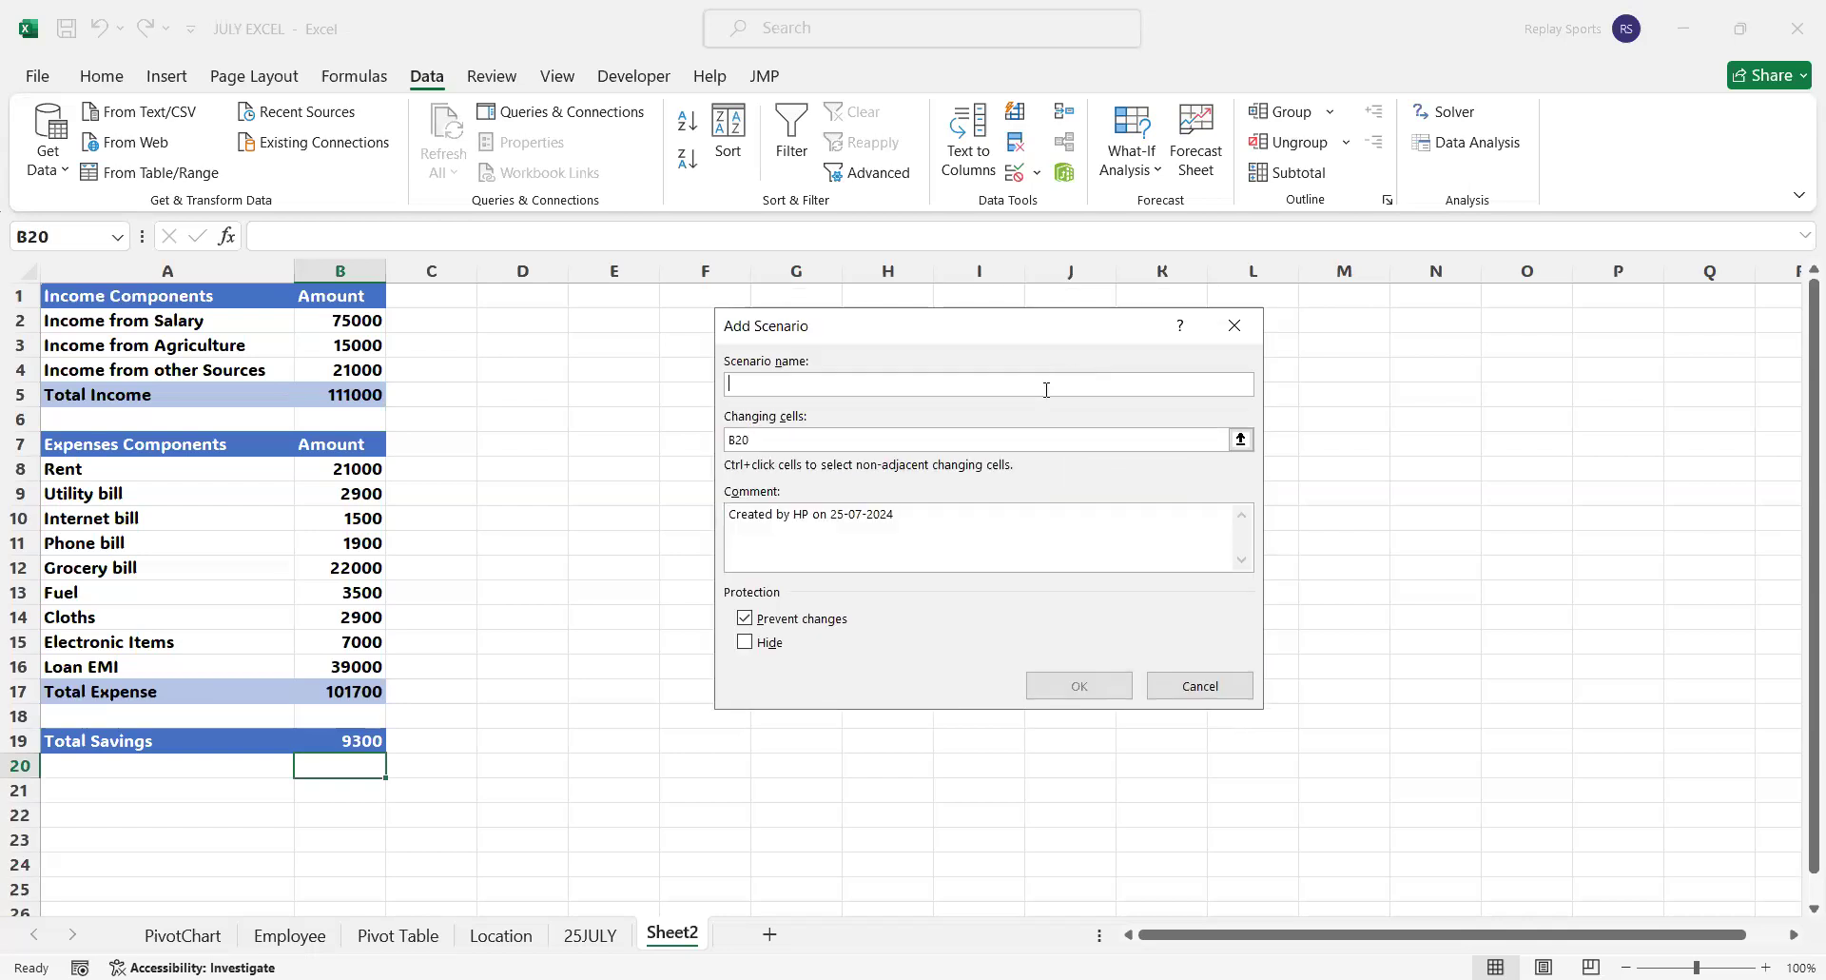
type("SalaryHike")
Try to assign the Income from Salary amount in B2 as the SalaryHike scenario's changing cell
left_click(1056, 440)
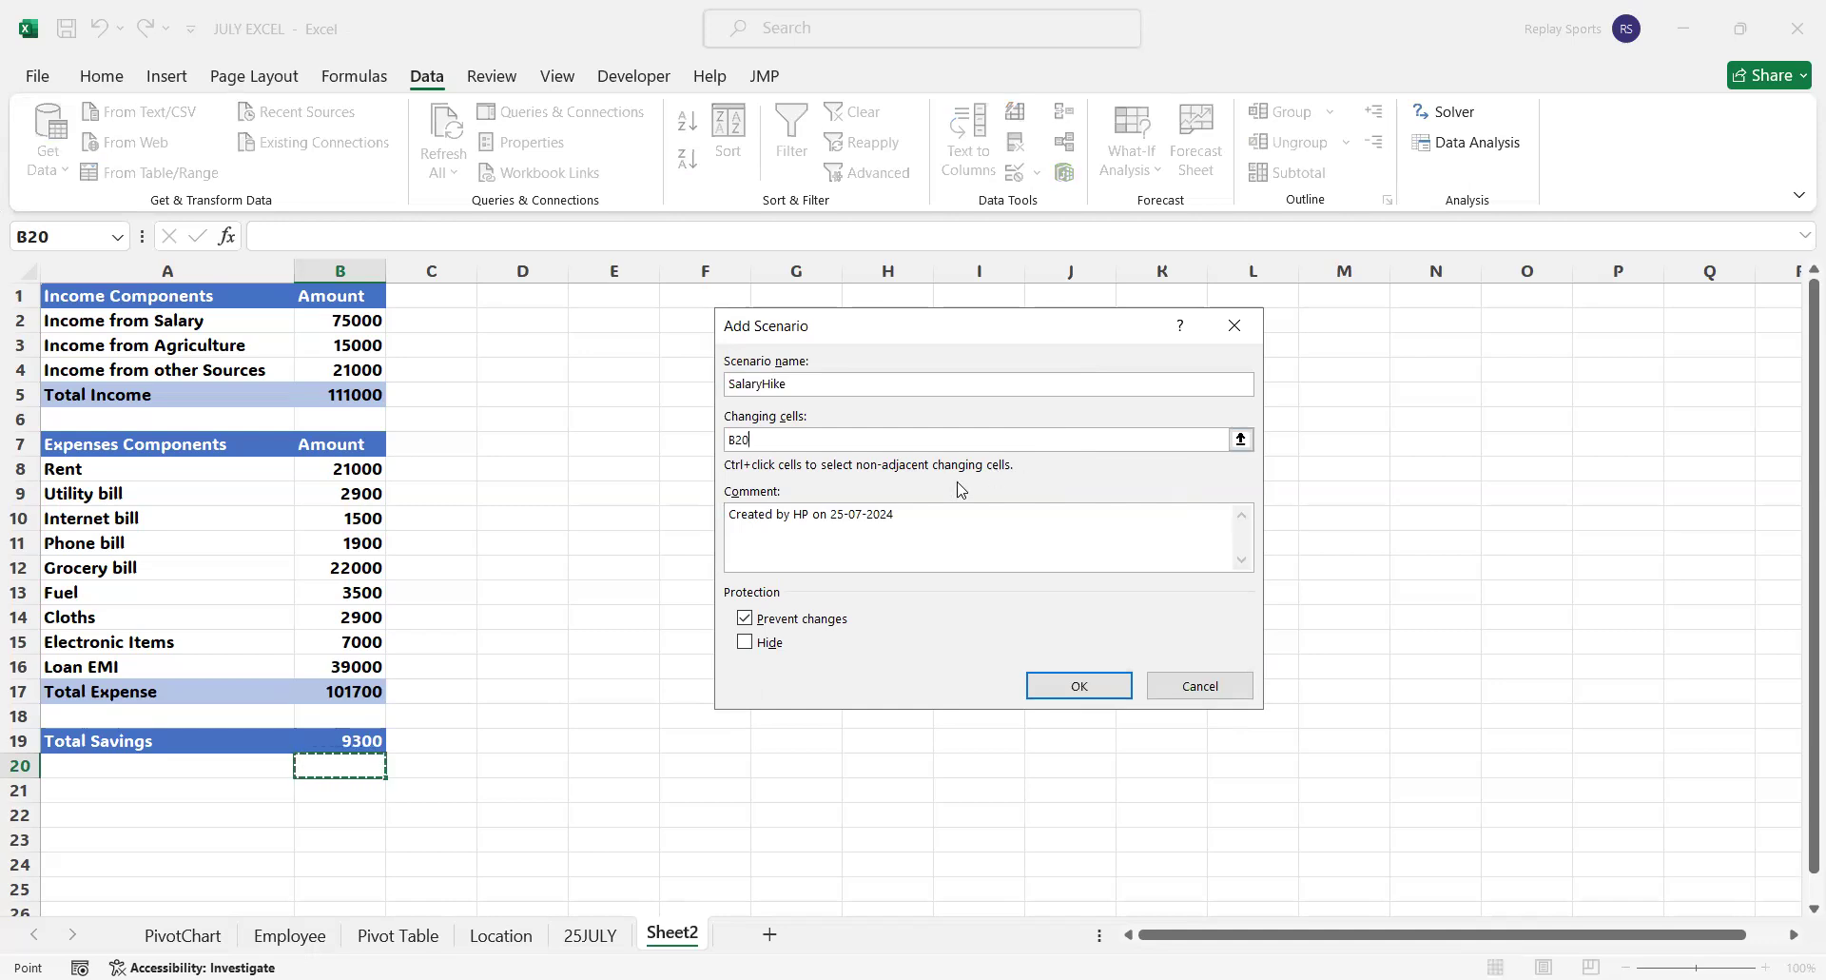
left_click(1241, 439)
left_click(343, 321)
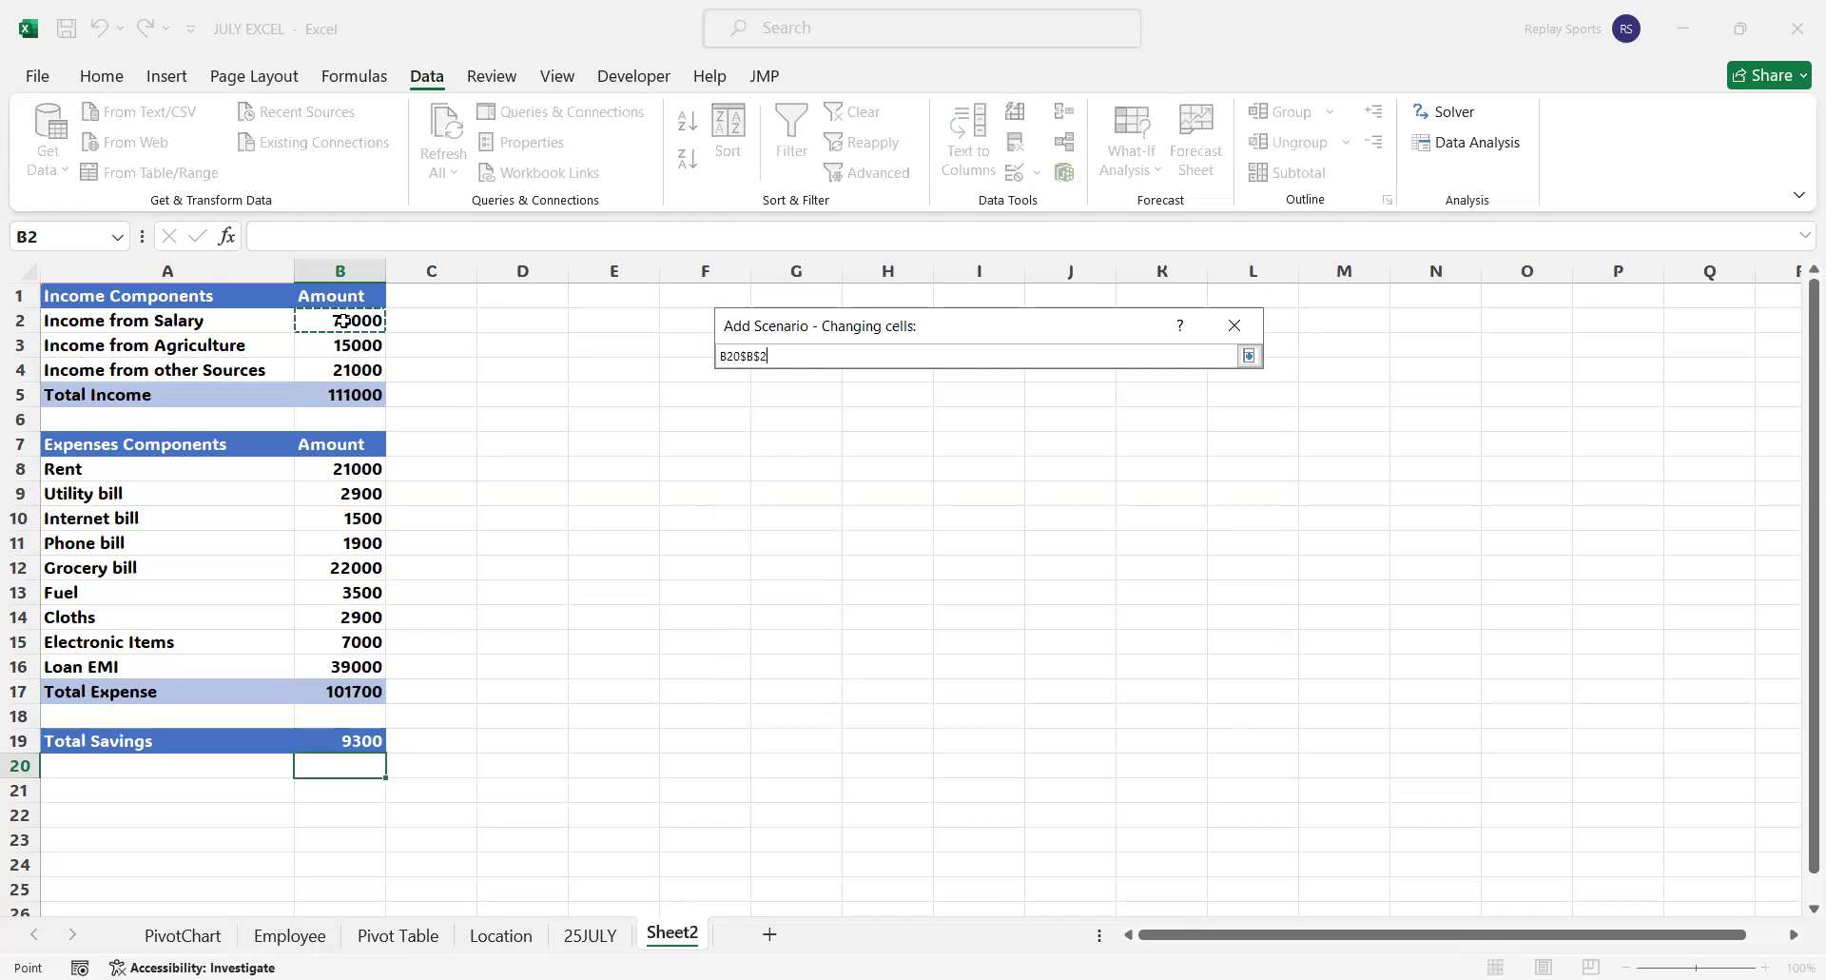
left_click(1249, 356)
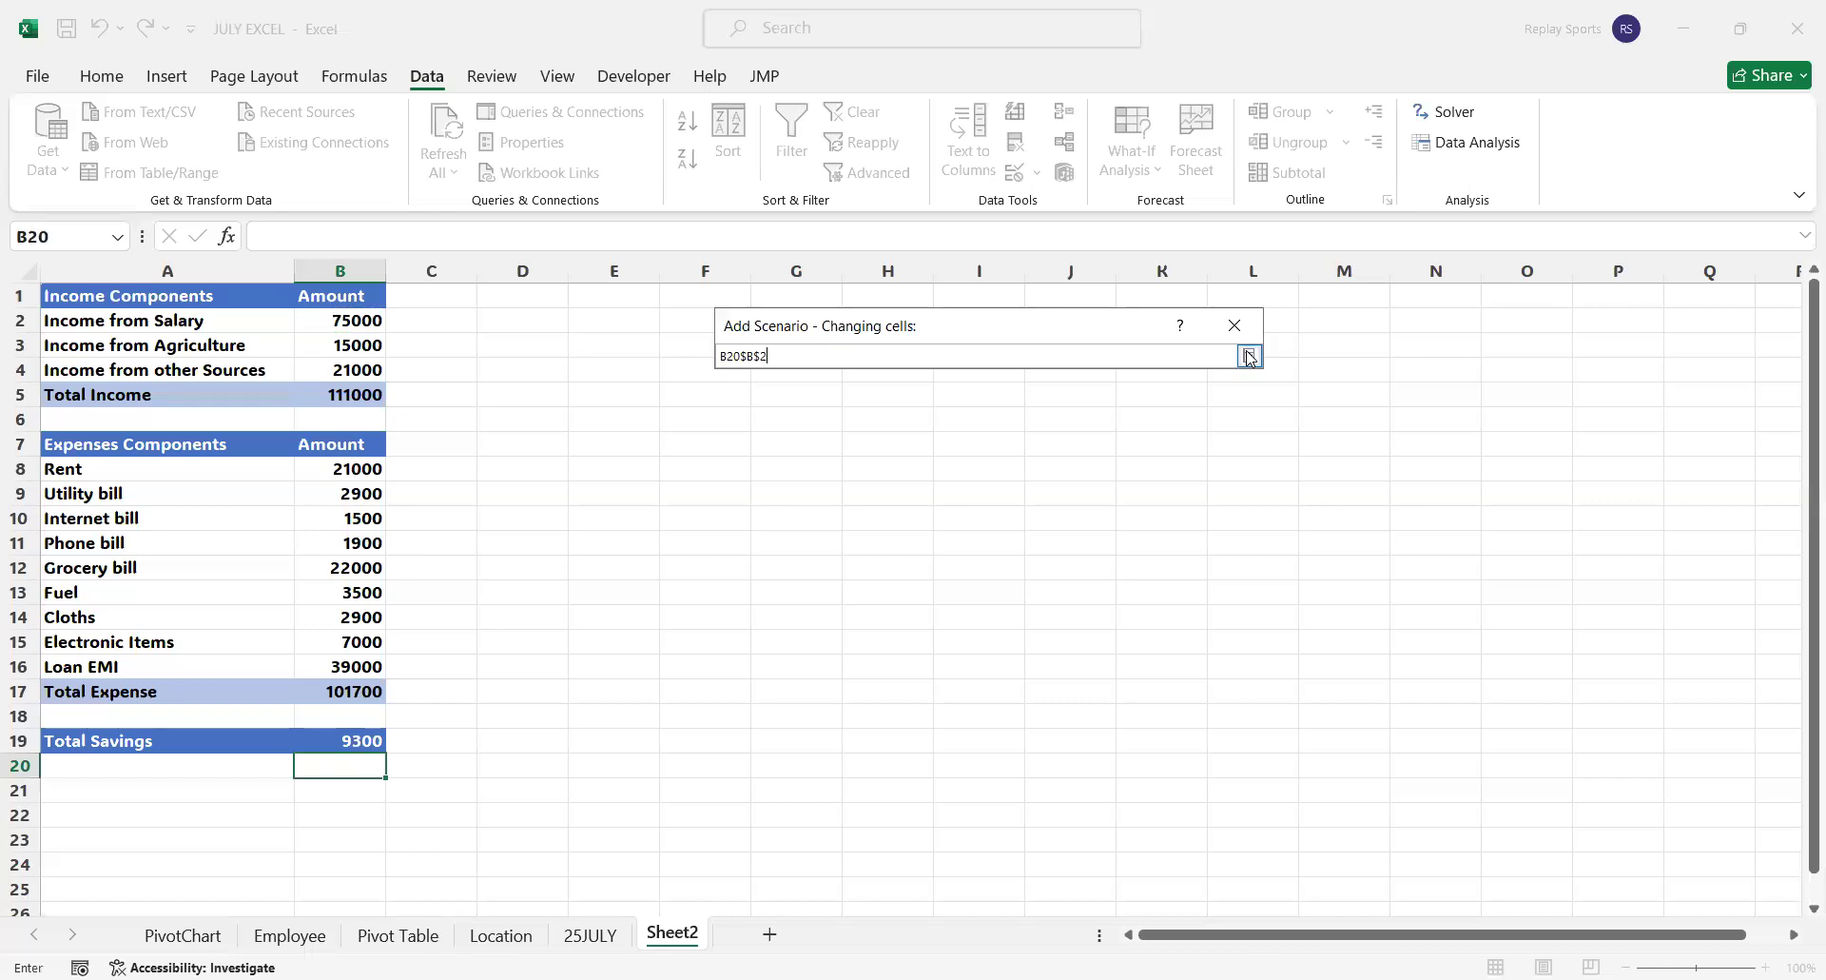
left_click(1249, 356)
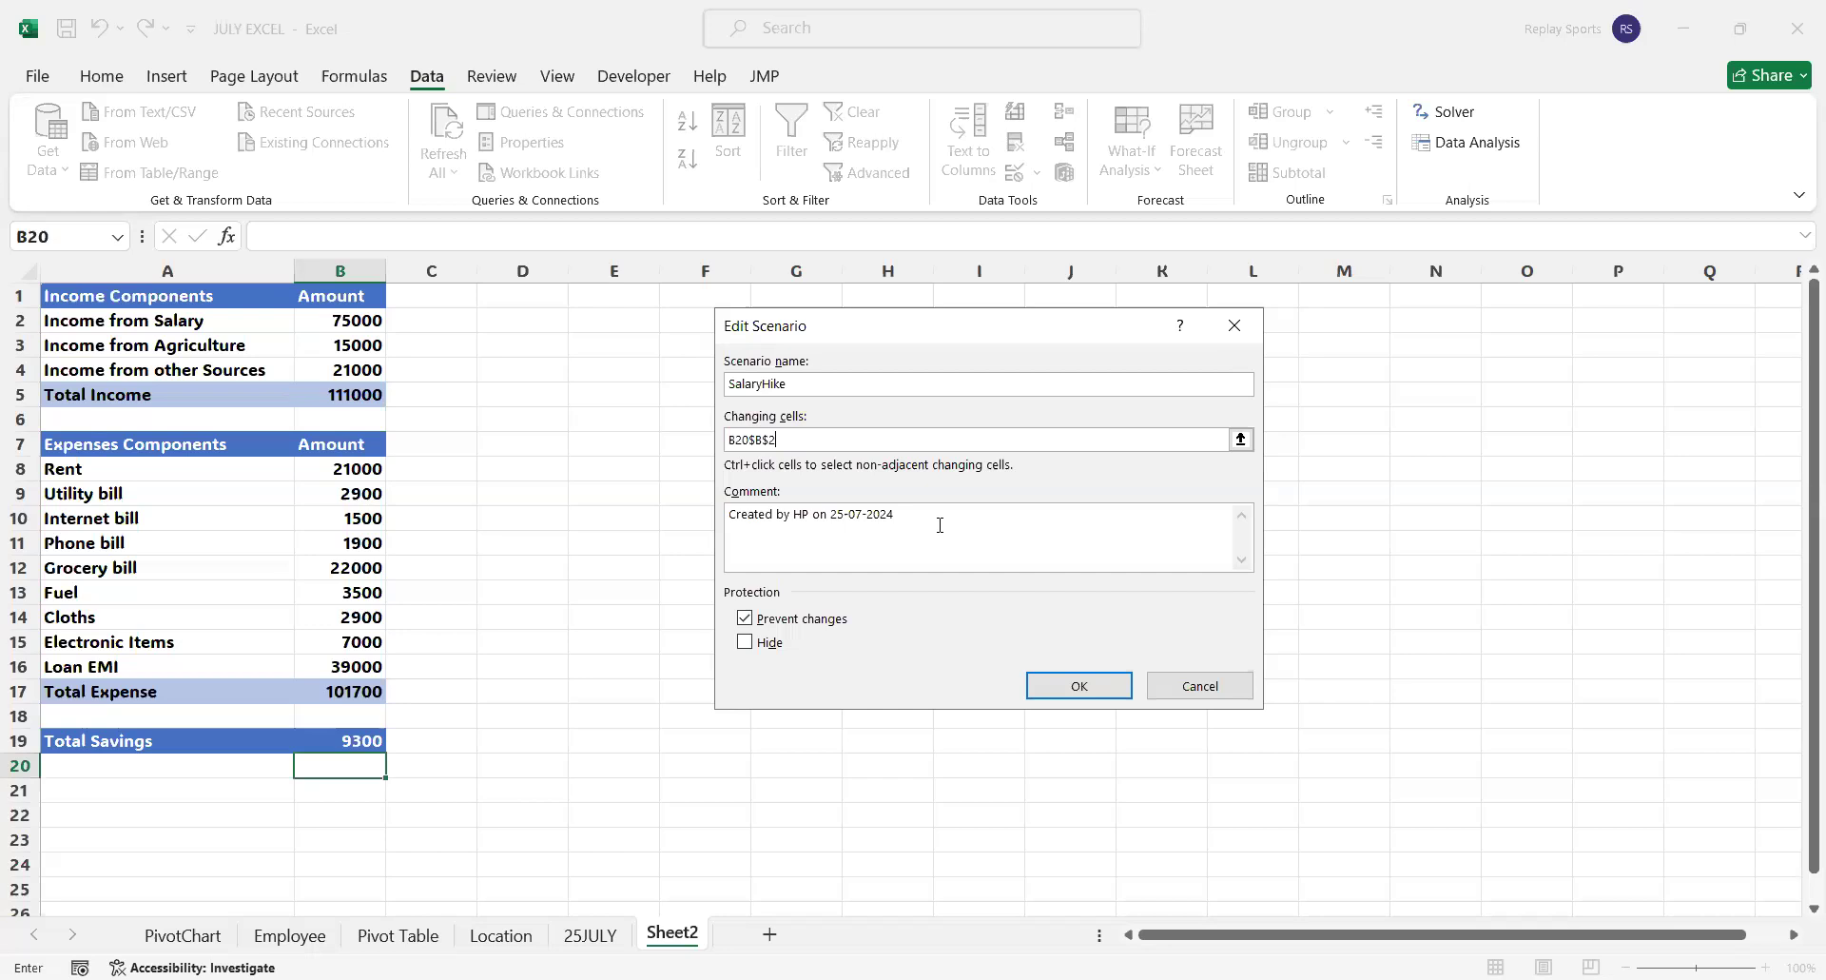
left_click(1061, 693)
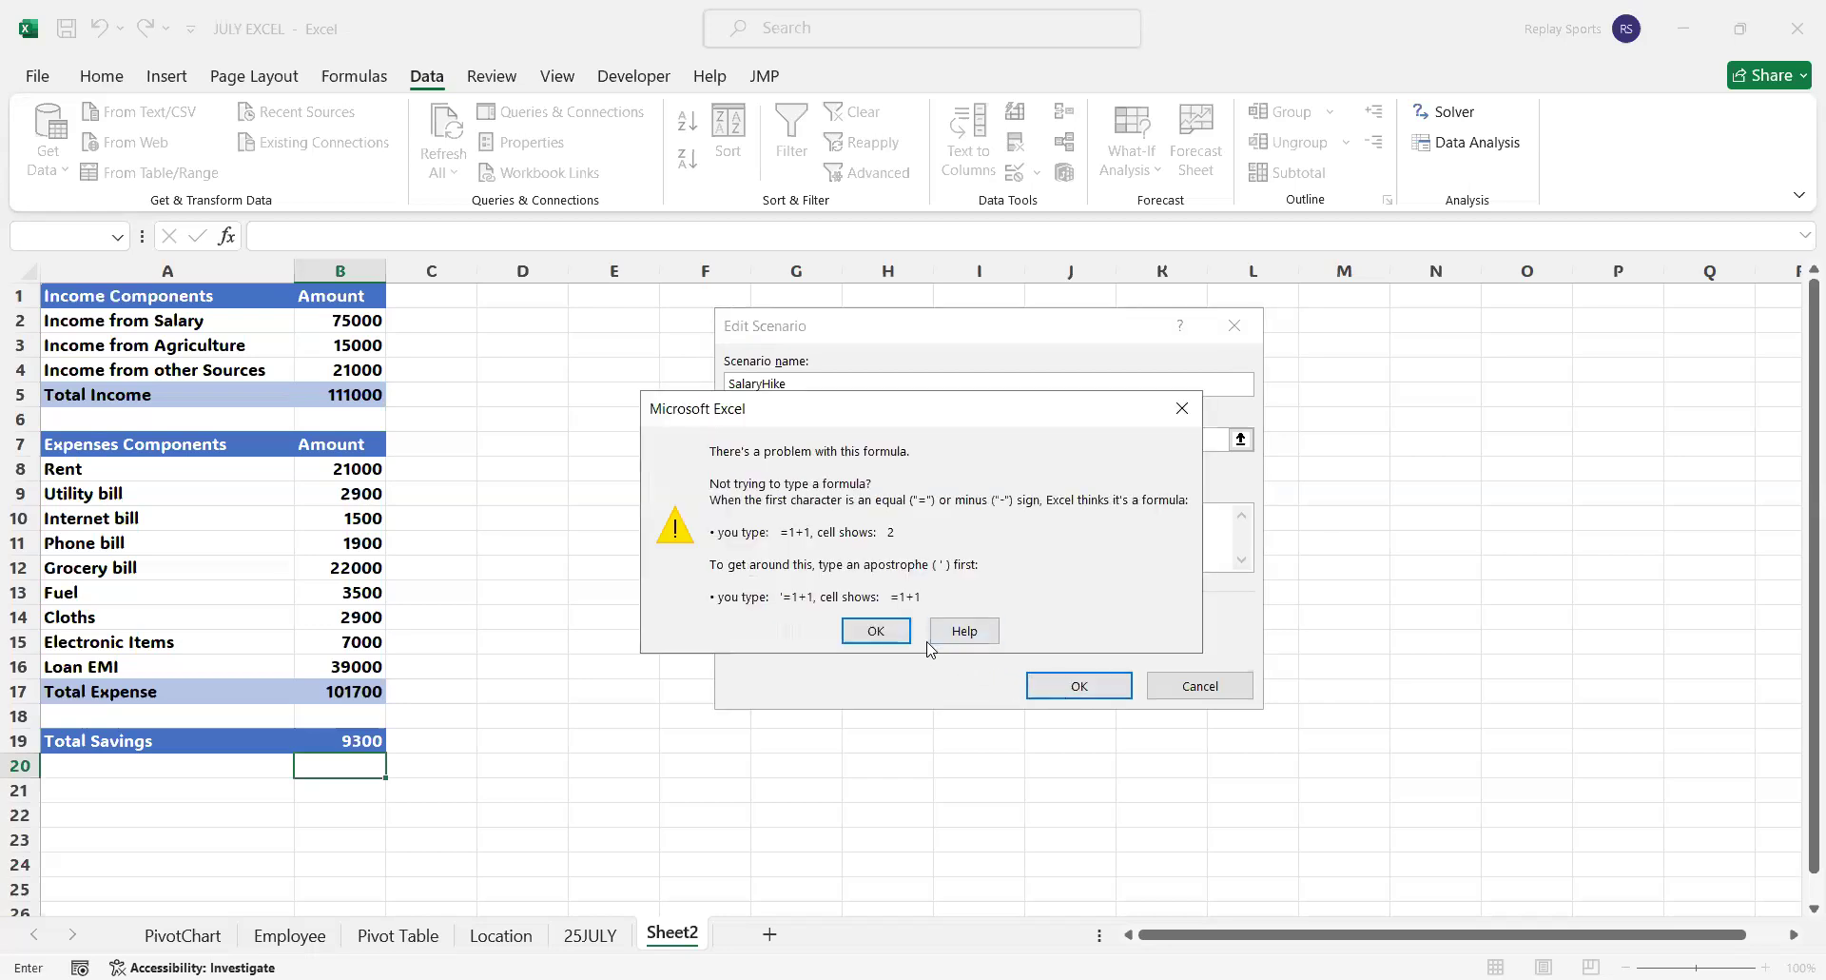
left_click(876, 630)
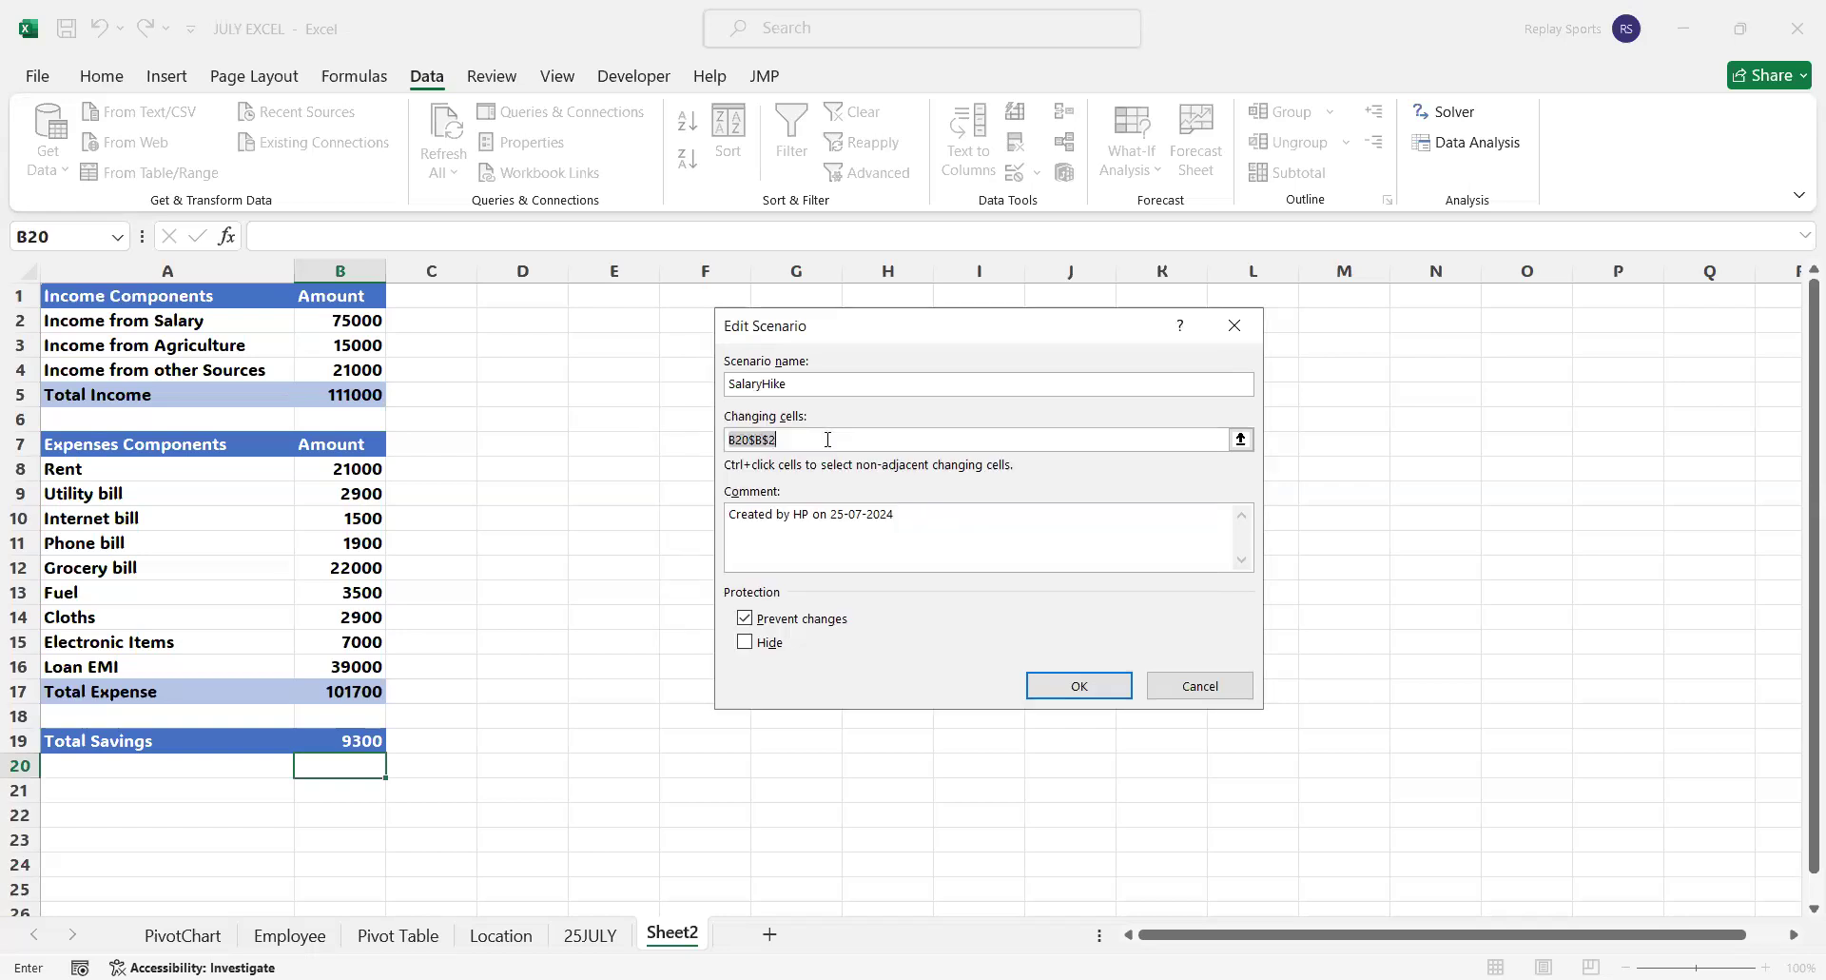
Remove B20 from the changing cells reference so only $B$2 is used, and accept the scenario definition
left_click(748, 439)
key("BackSpace")
key("BackSpace")
key("BackSpace")
left_click(1078, 686)
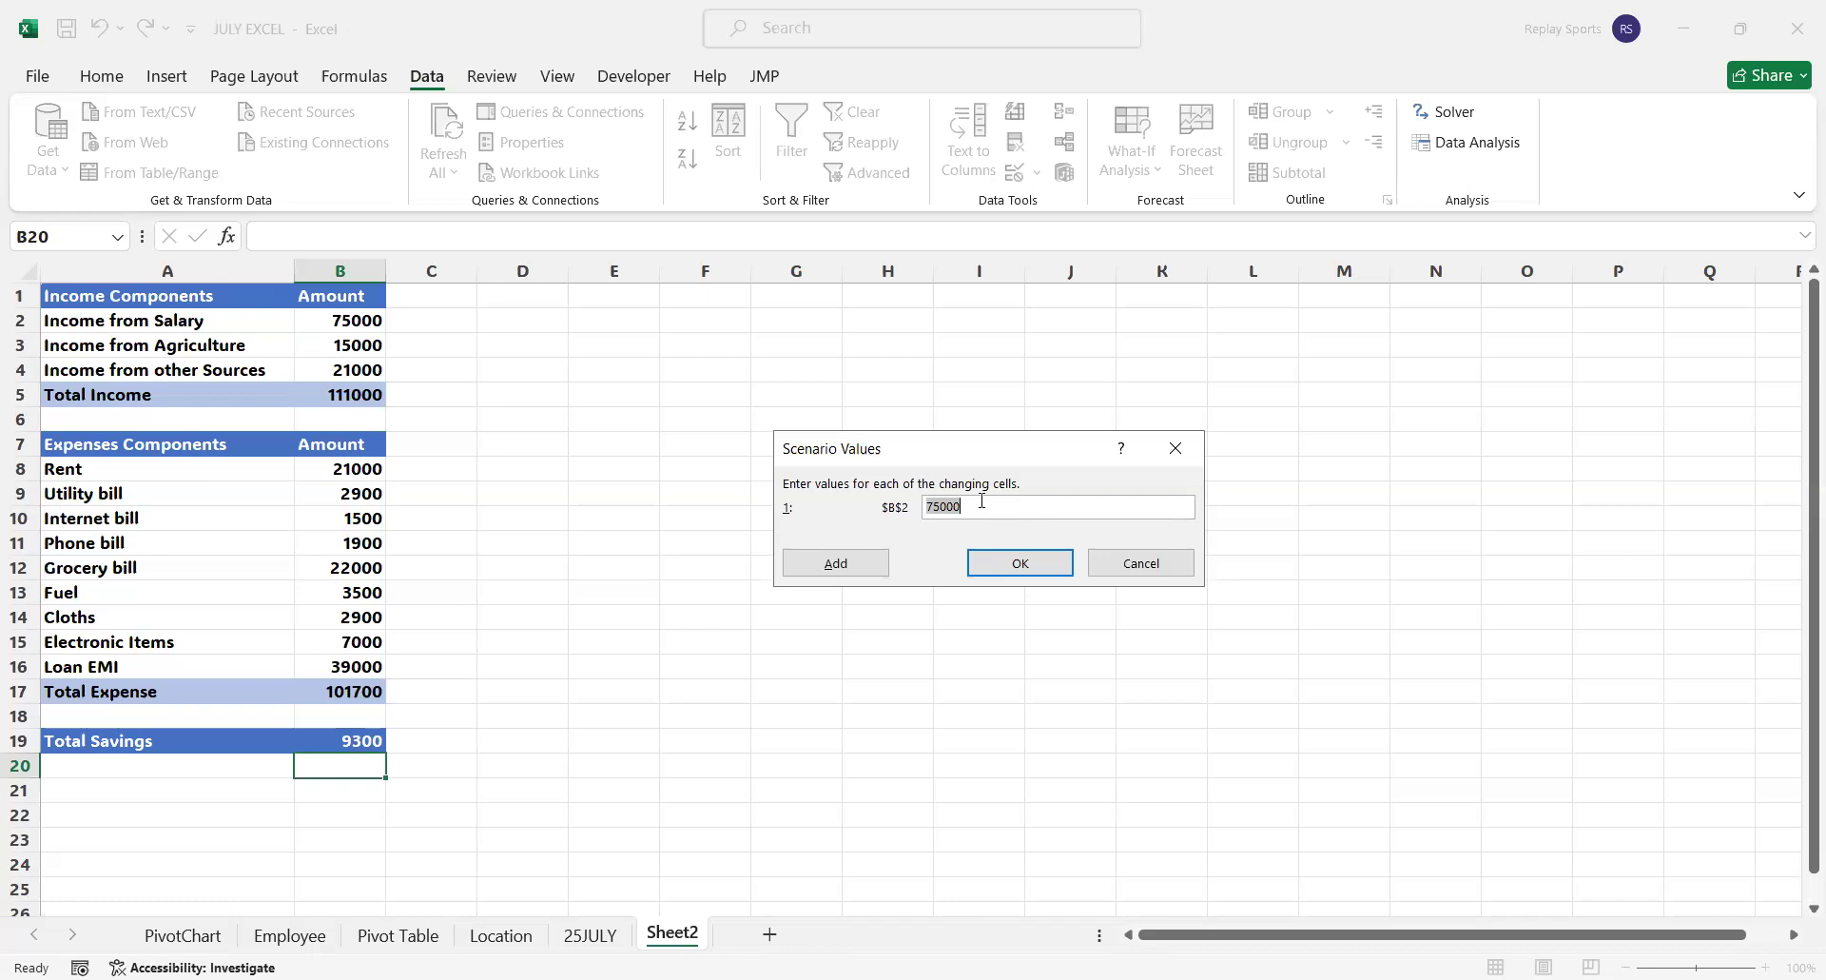
Set the SalaryHike scenario's value for B2 to 85000 and save the scenario
left_click(931, 506)
key("BackSpace")
type("8")
left_click(1038, 565)
left_click(1039, 565)
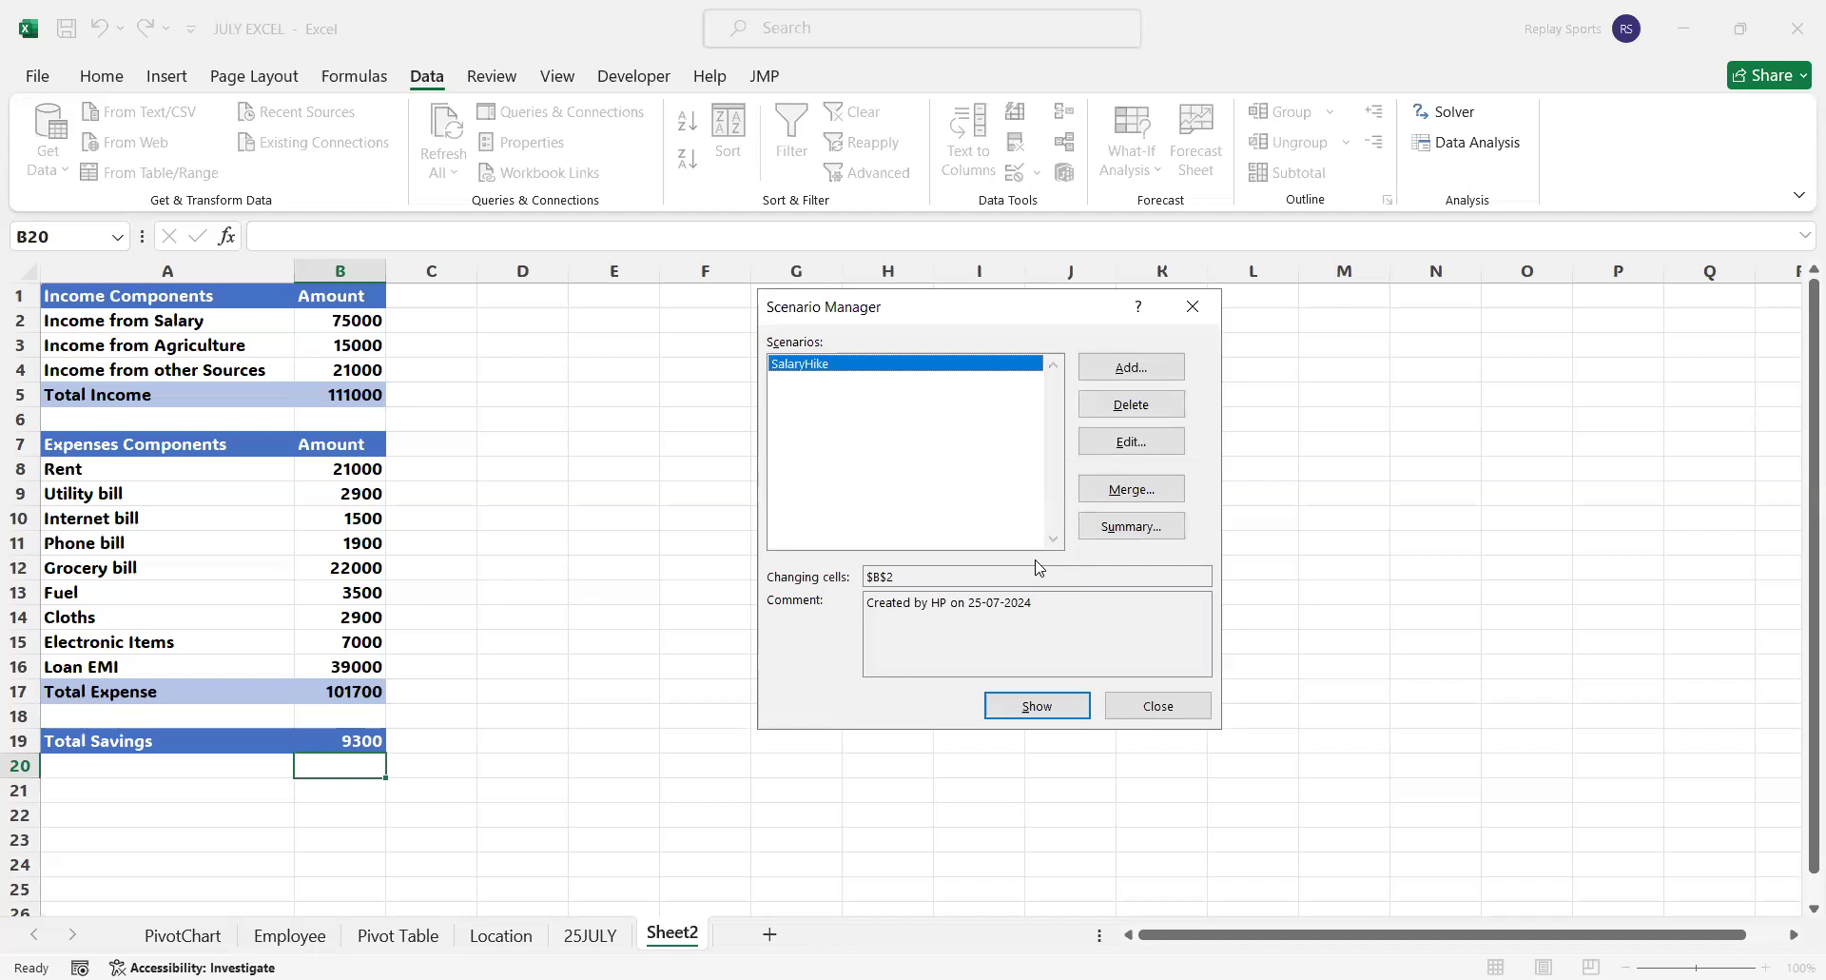
Add a second scenario named Expense Increase
left_click(1144, 369)
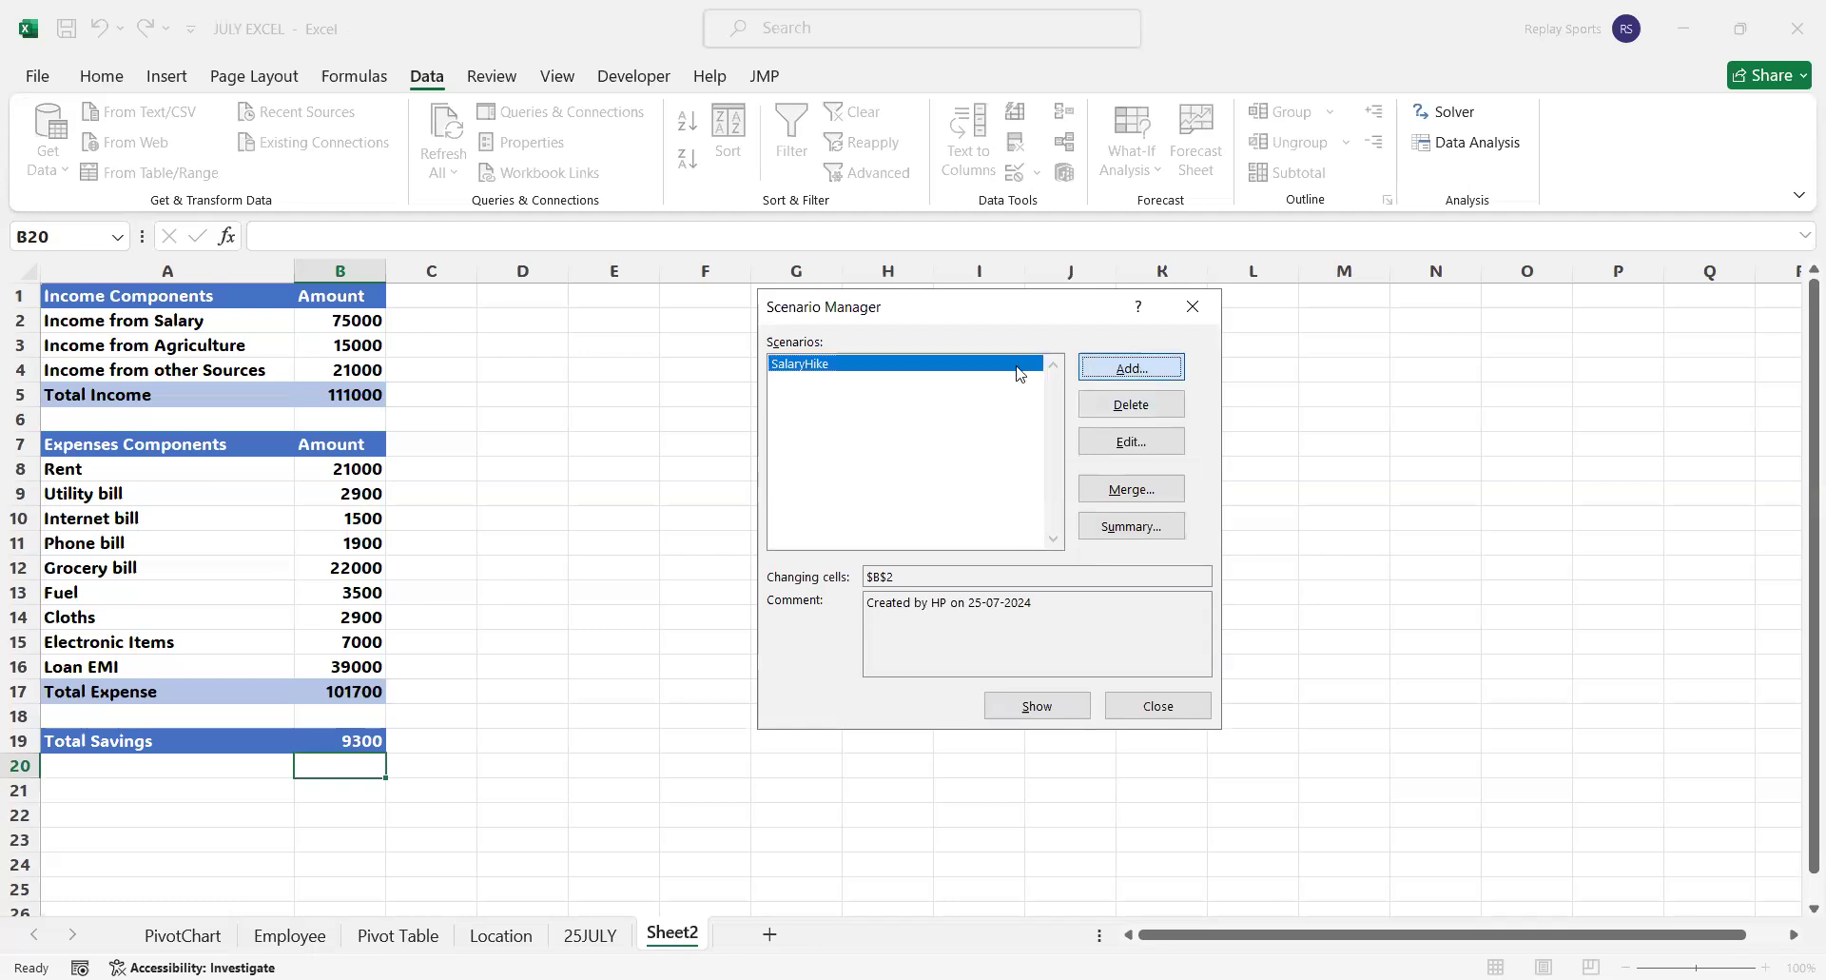
type("Epense")
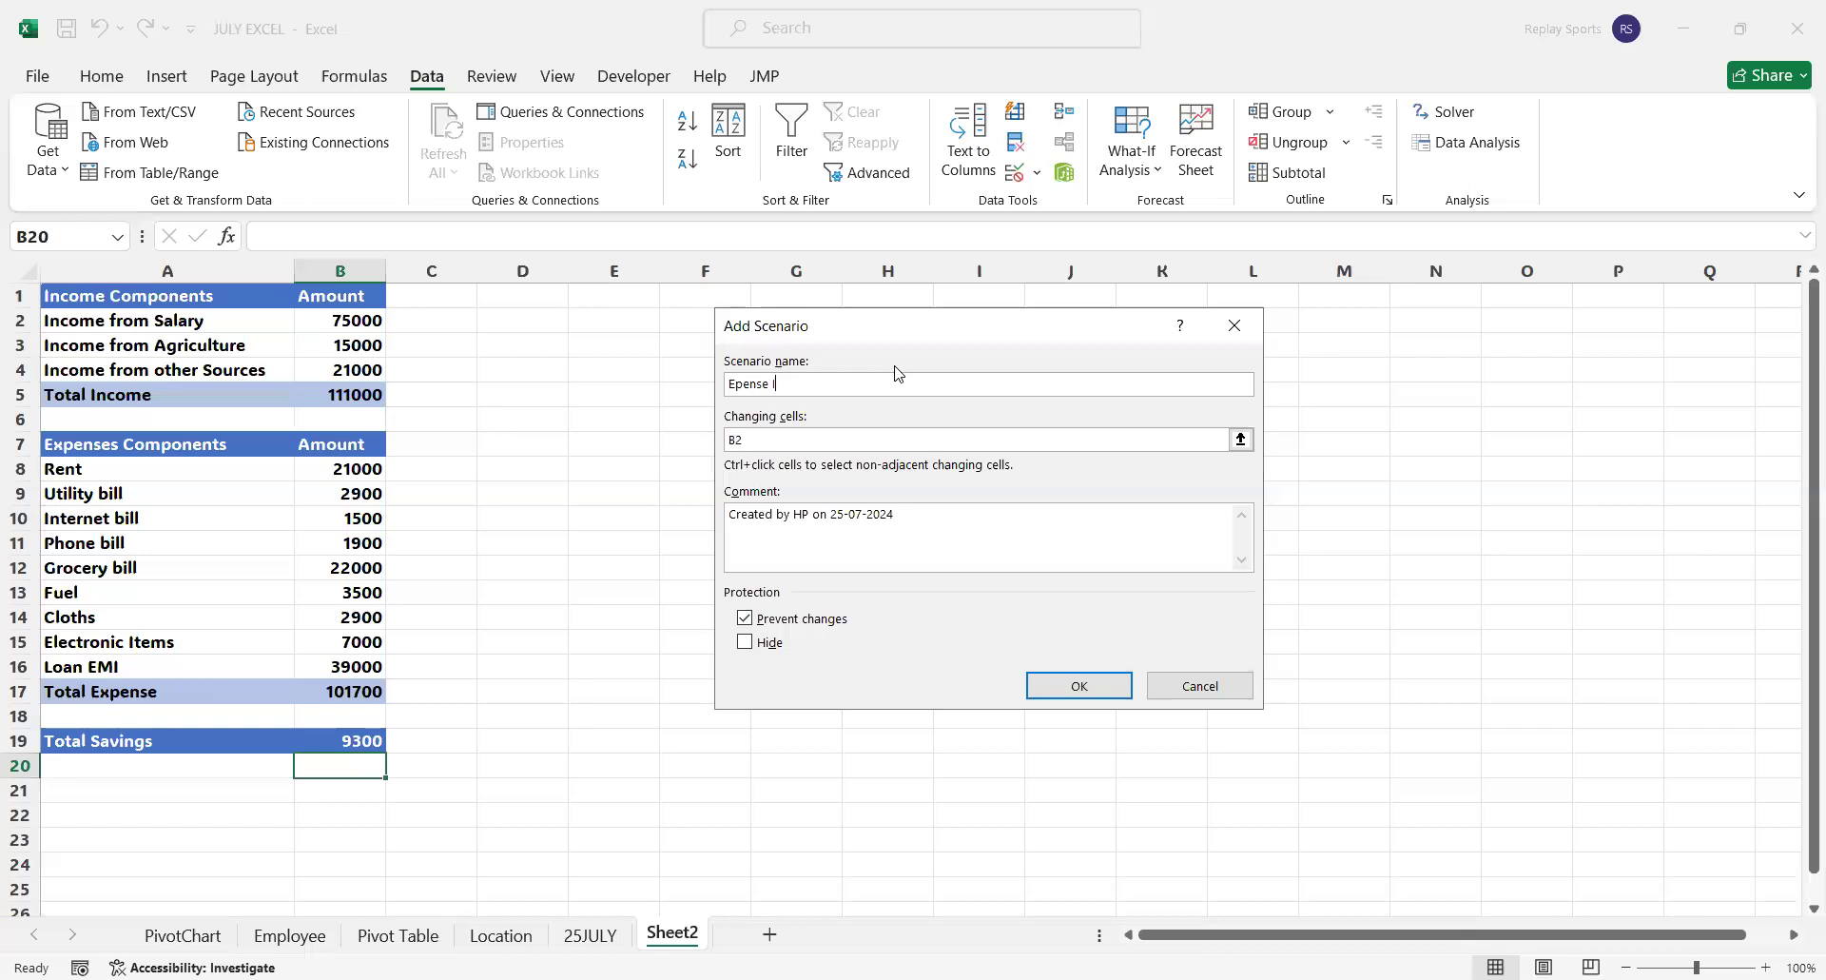
key("BackSpace")
key("BackSpace")
type("e")
key("BackSpace")
type("pense Increase")
Set the Expense Increase scenario's changing cell to B16, the Loan EMI amount
left_click(792, 440)
key("BackSpace")
type("16")
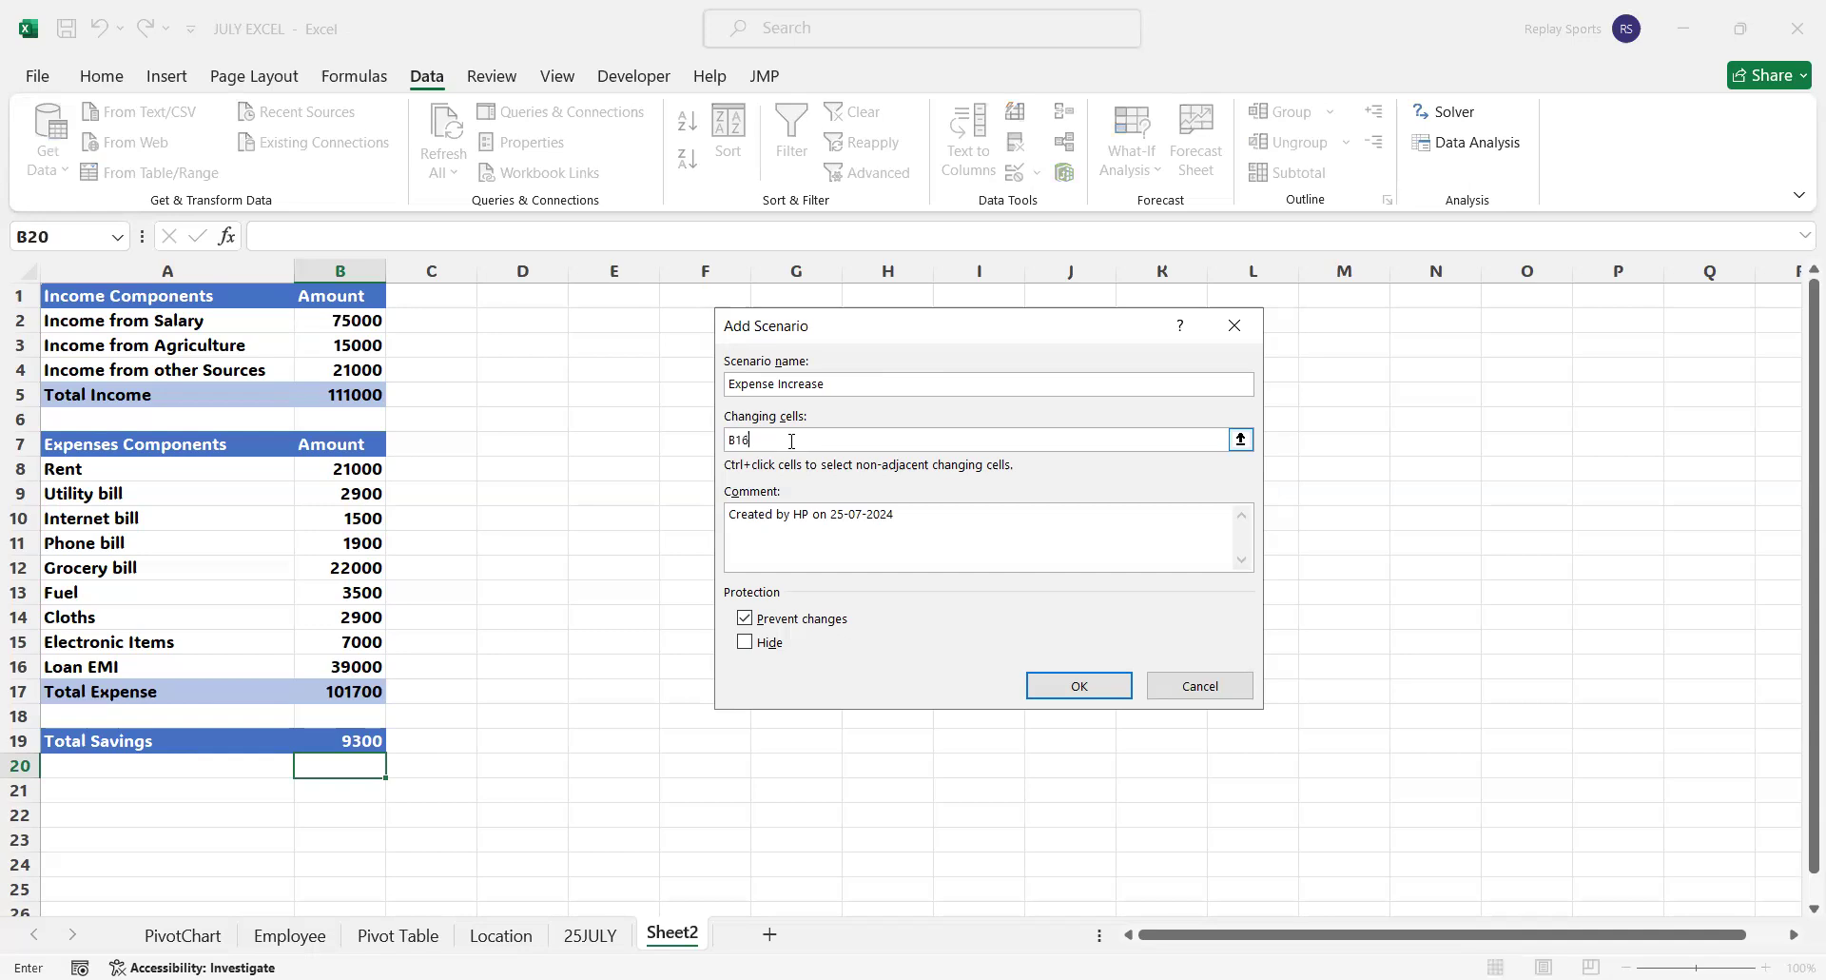
left_click(1103, 697)
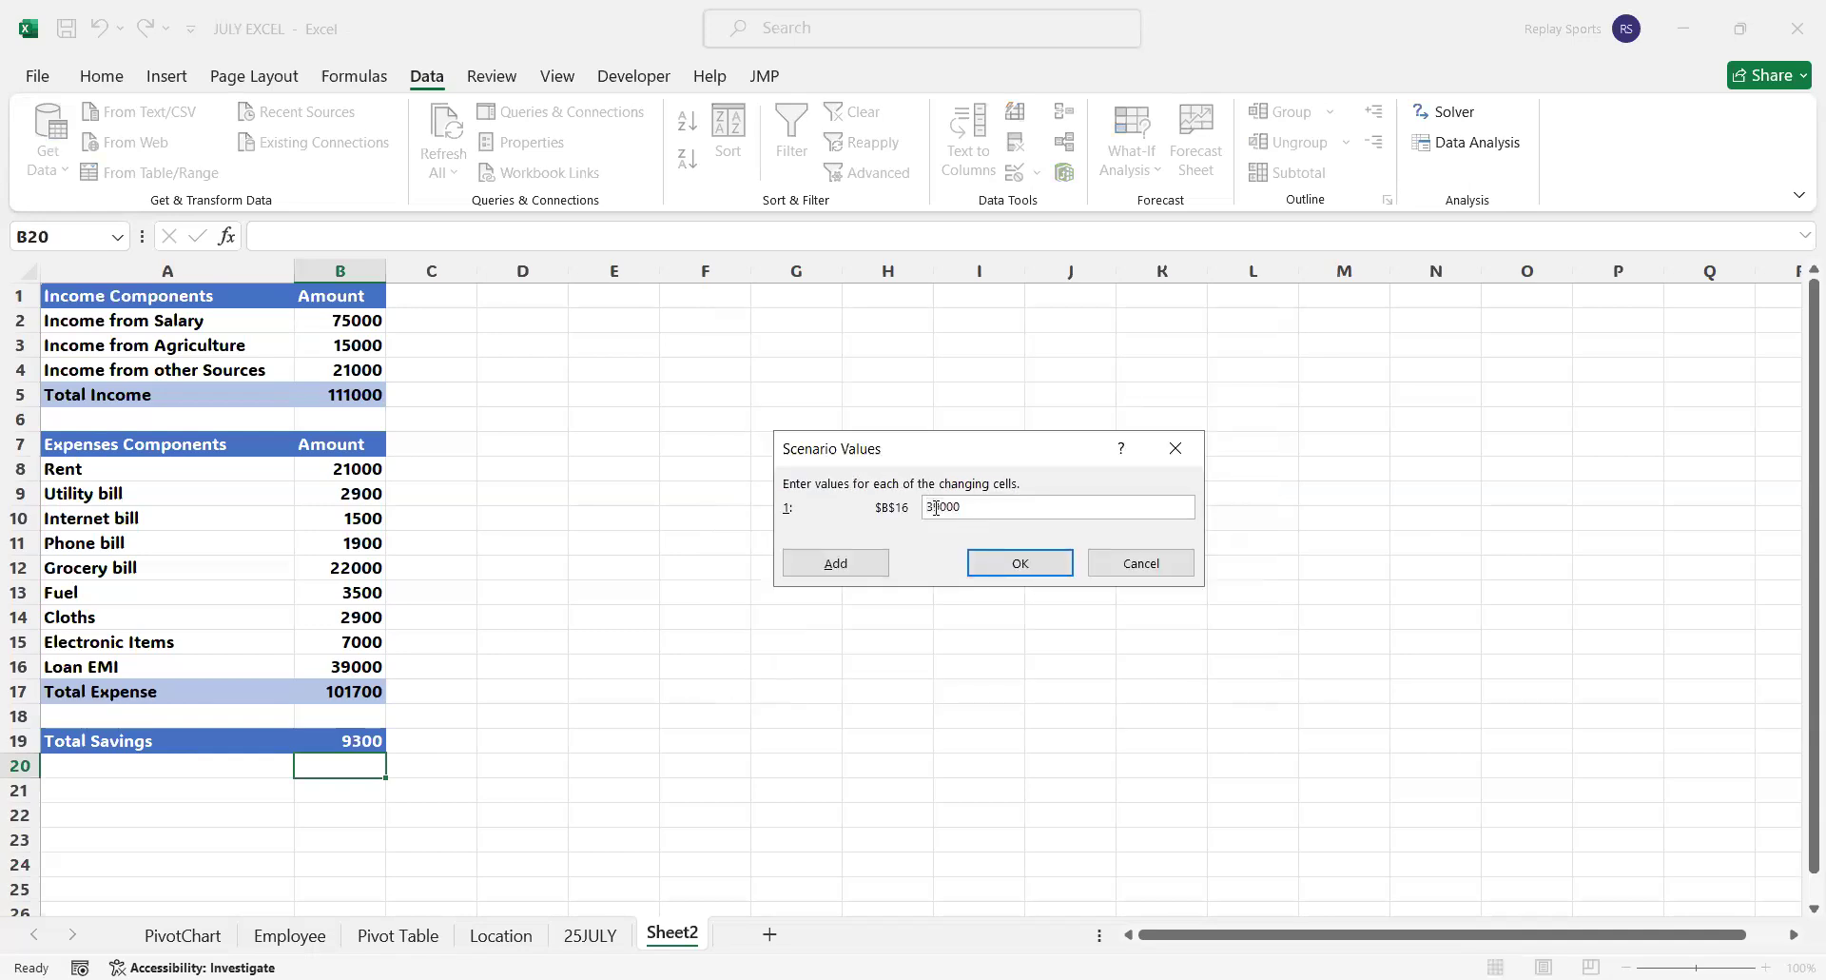
Set the Expense Increase scenario's value for B16 to 41000 and save the scenario
key("BackSpace")
key("BackSpace")
type("41")
left_click(1020, 576)
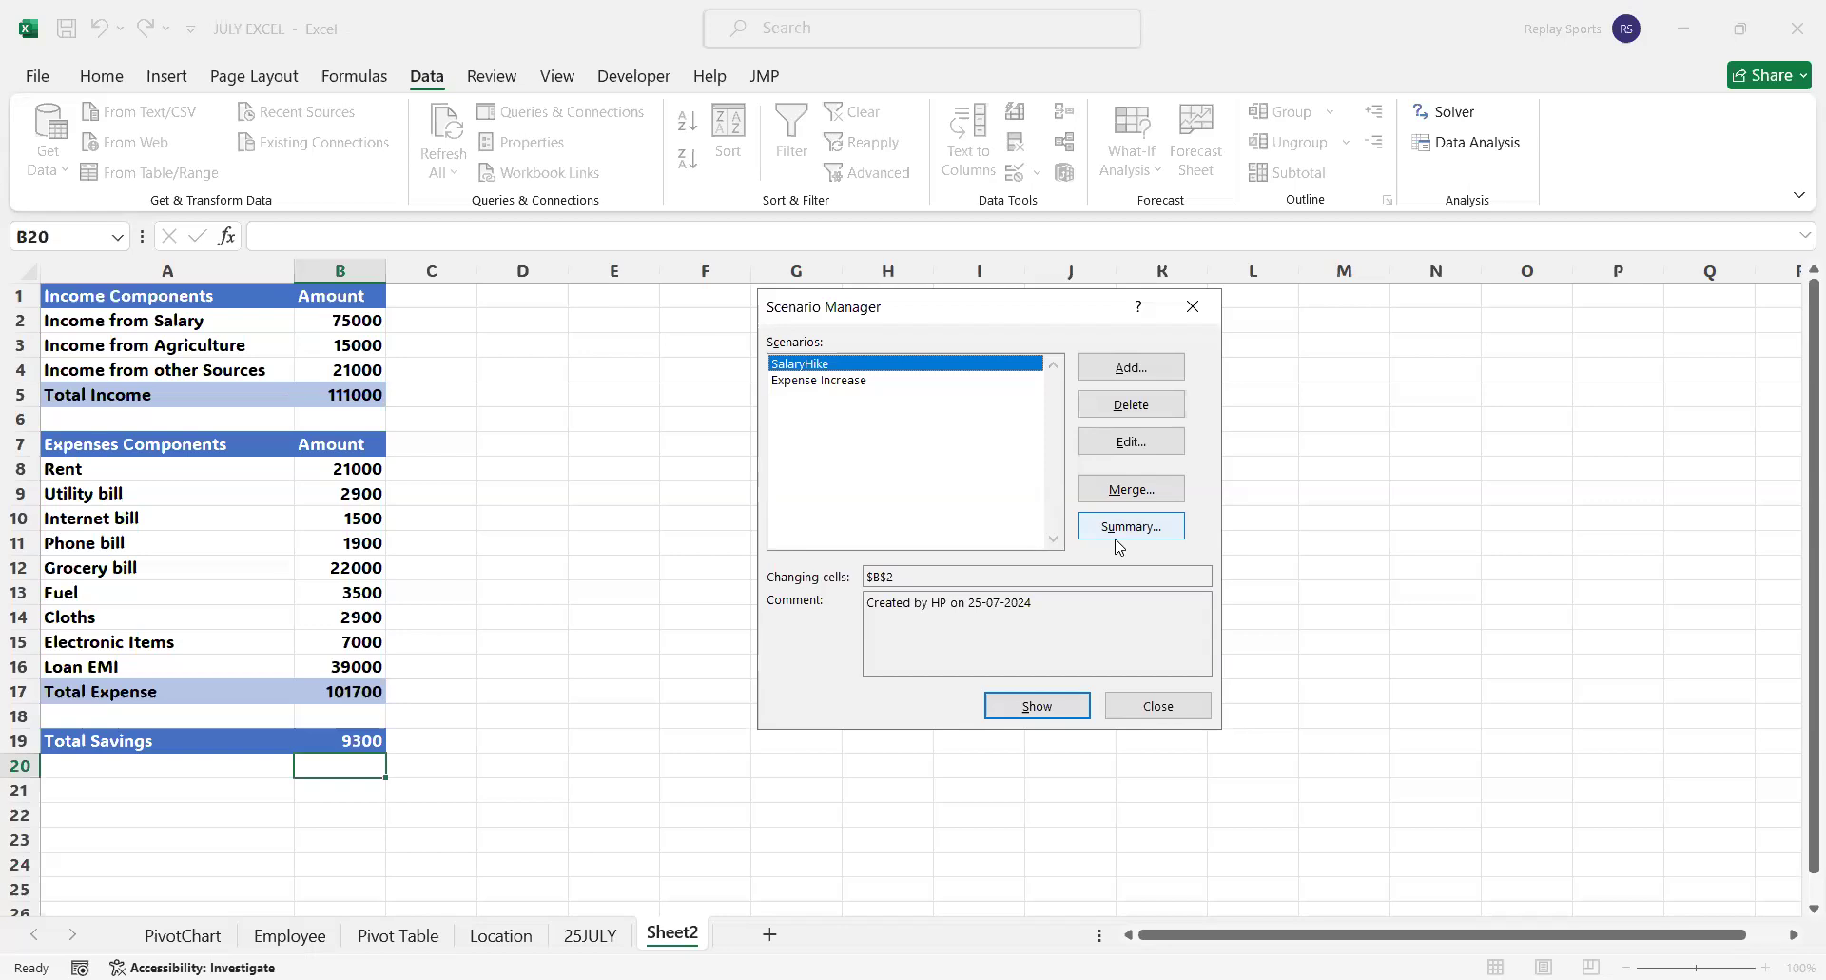
Show the SalaryHike scenario and the Expense Increase scenario on the sheet
left_click(1046, 705)
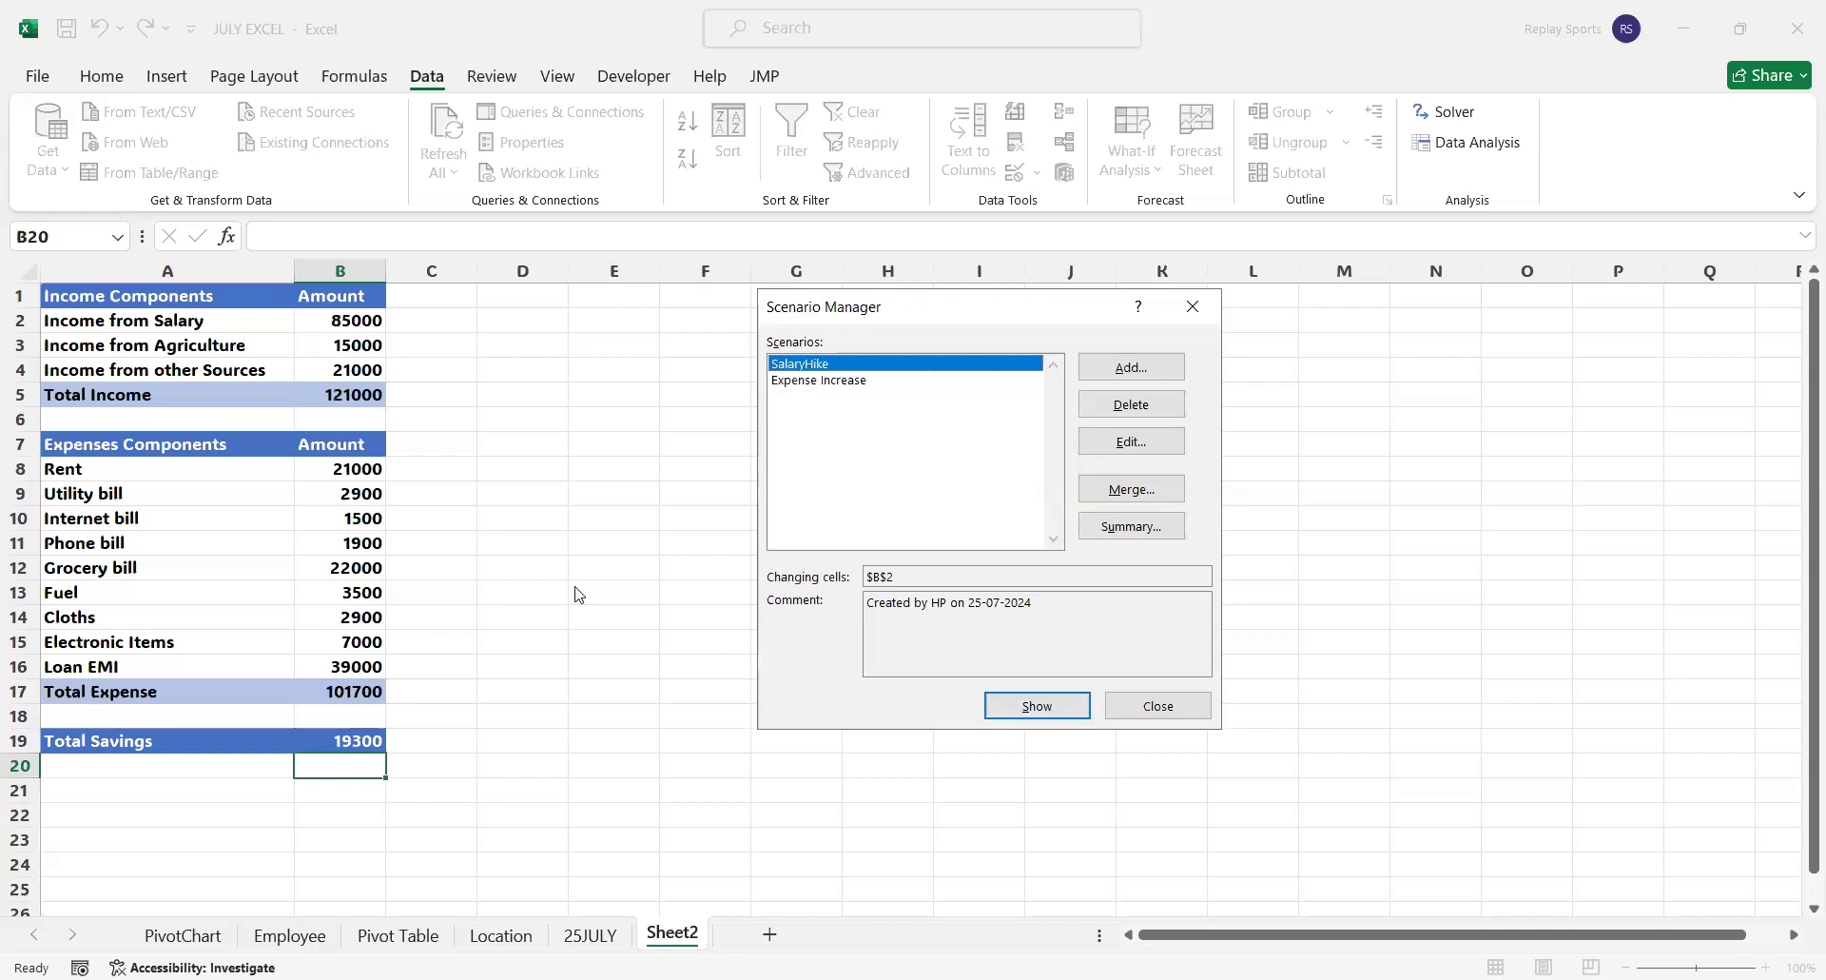
left_click(837, 380)
left_click(1038, 709)
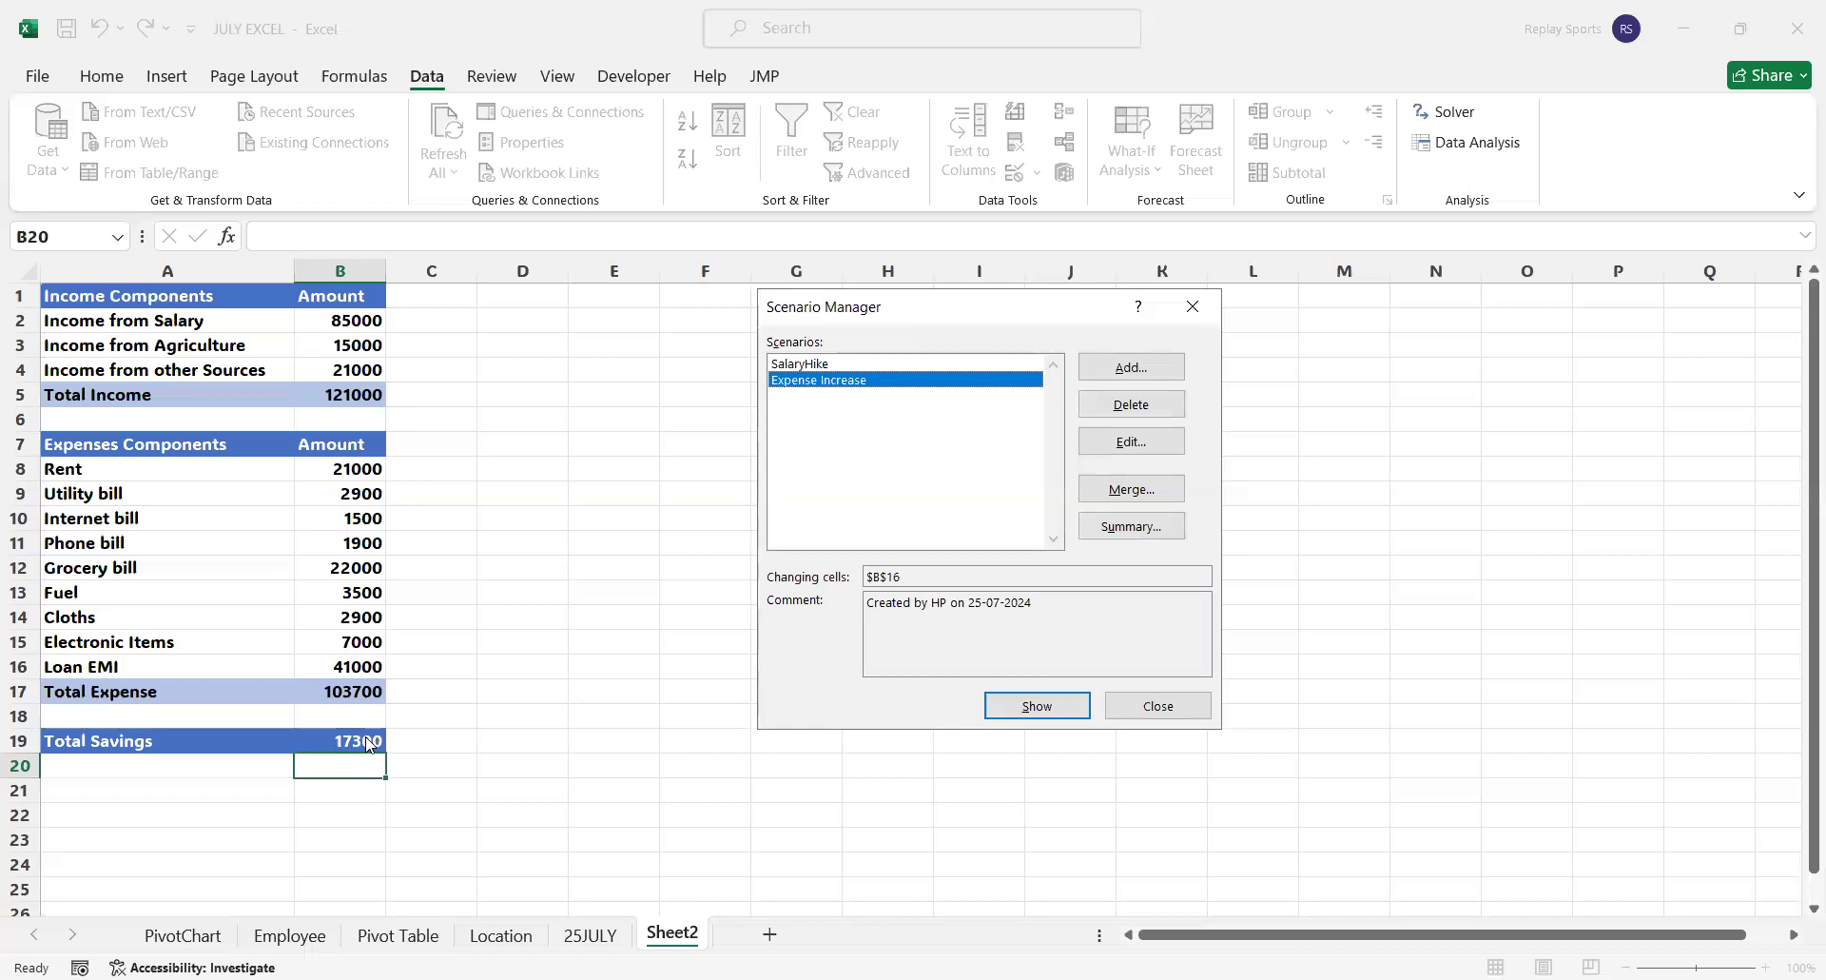
Create a scenario summary report with E1 as the result cell and check its changing cell values
left_click(1146, 528)
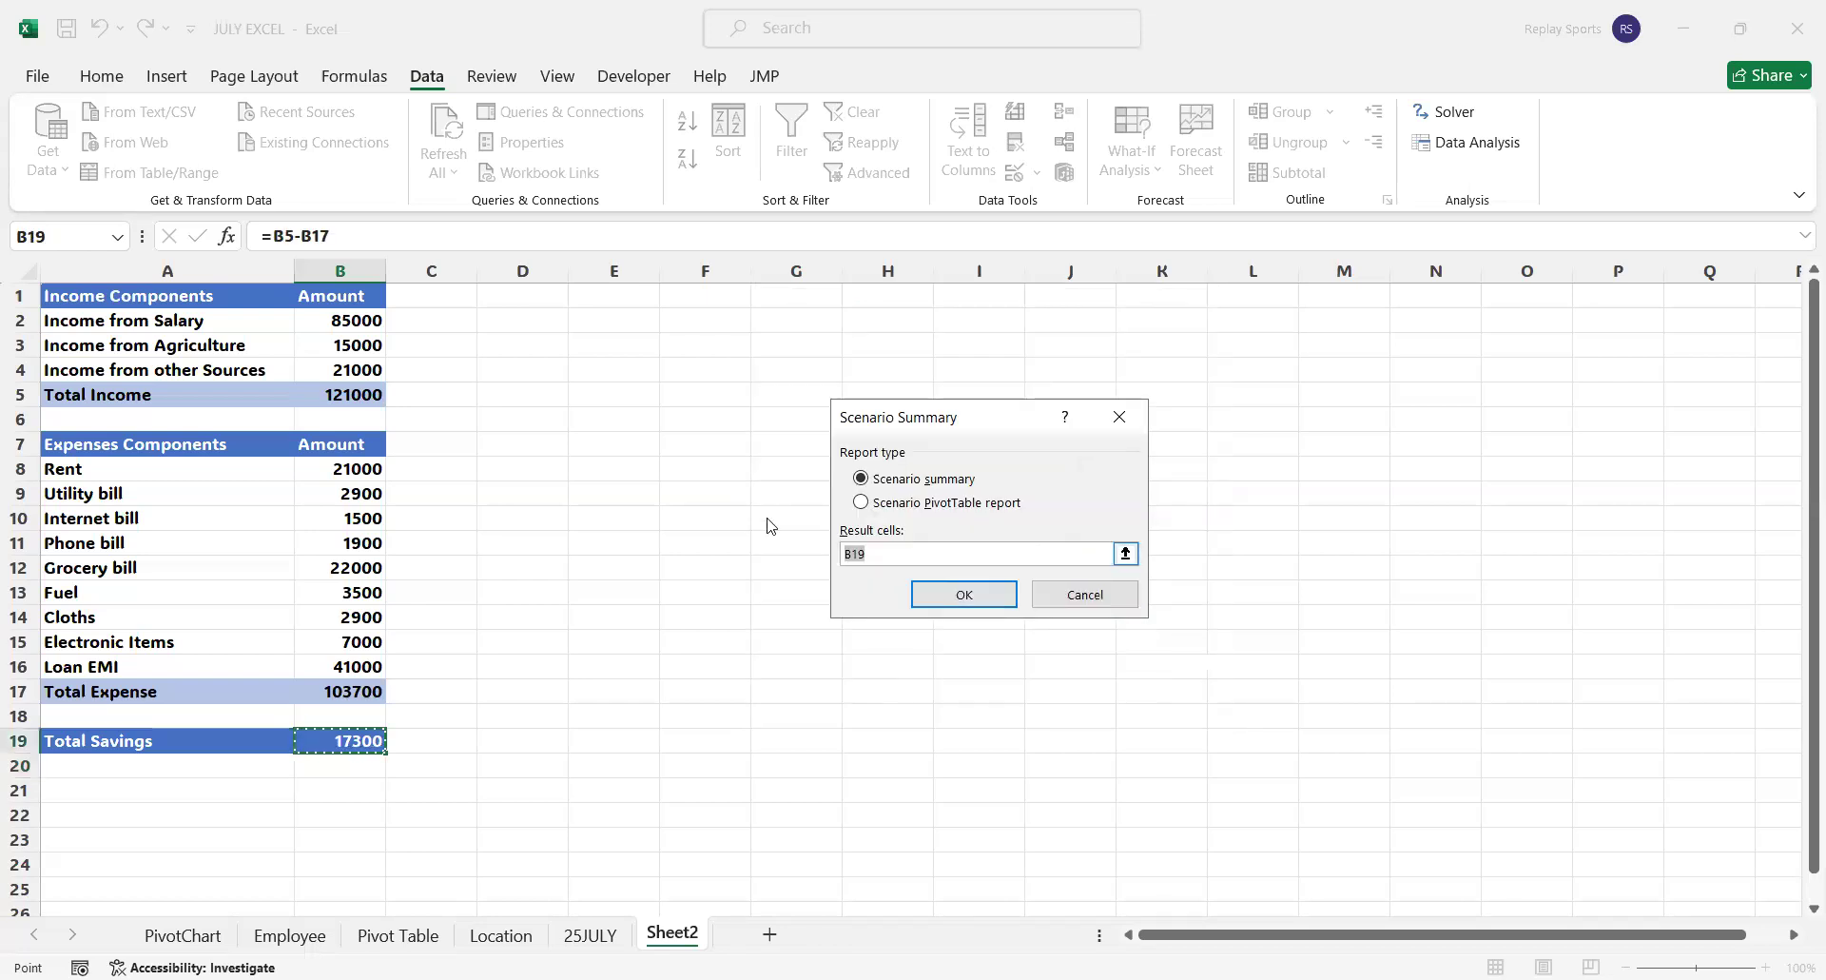
left_click(618, 297)
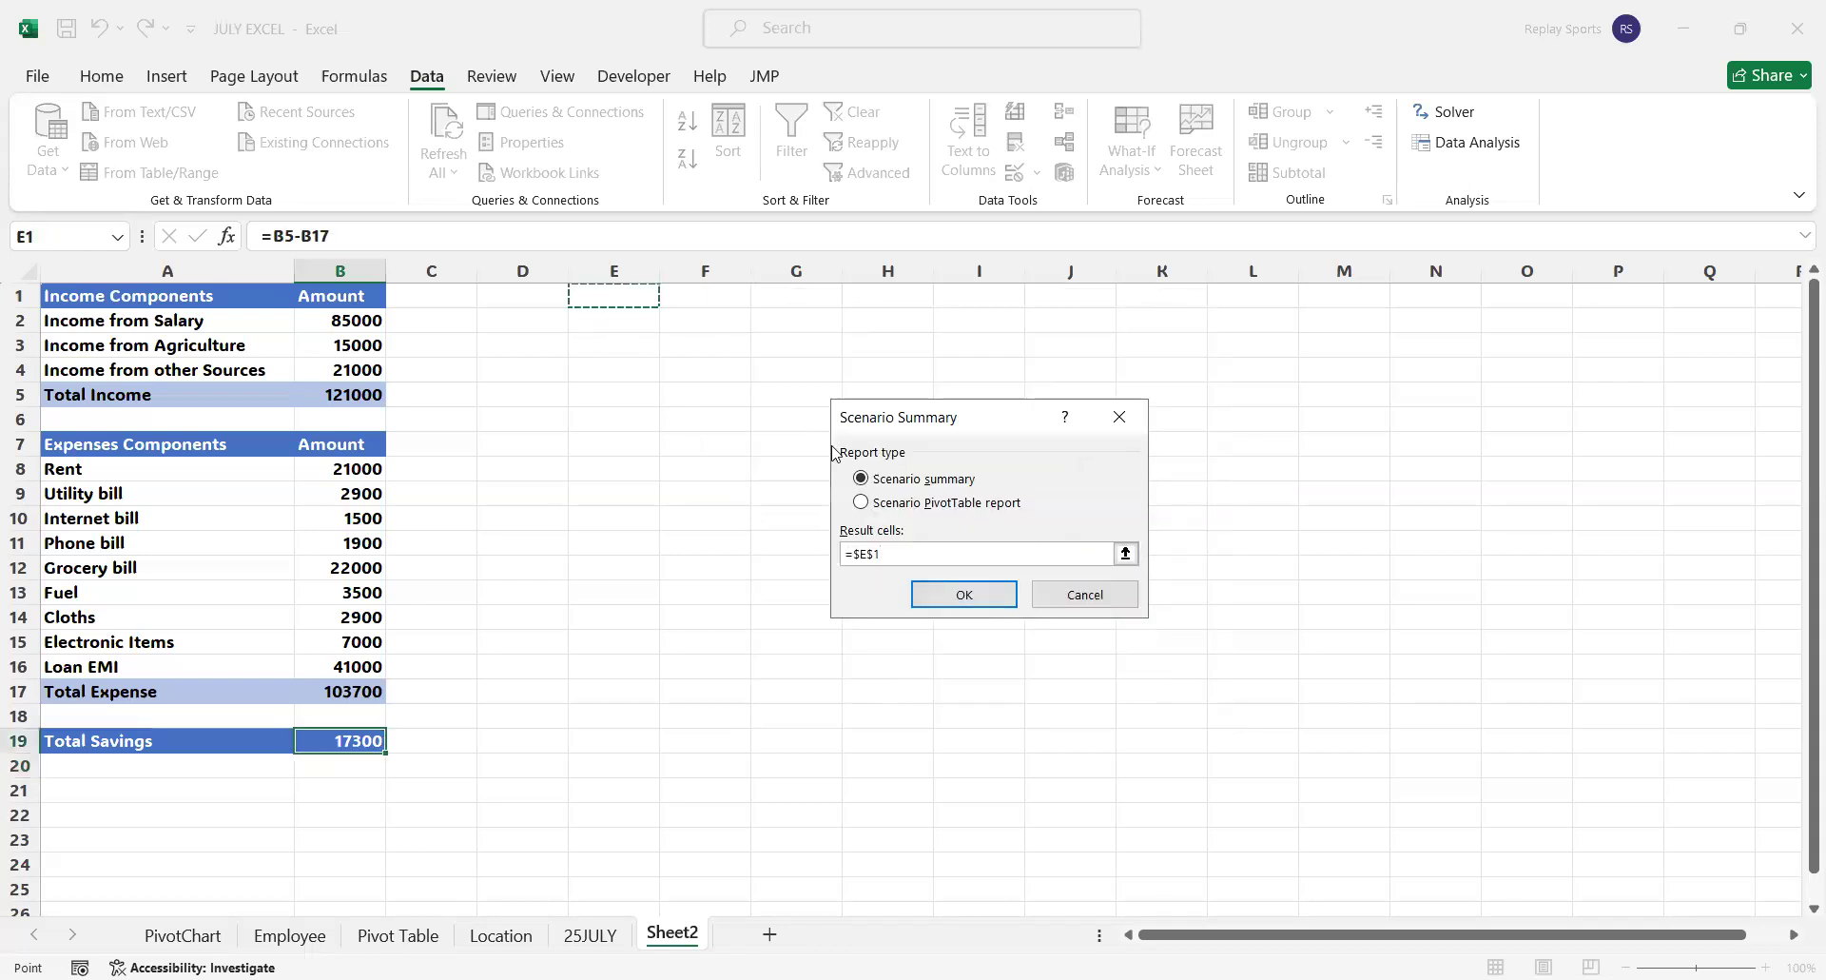
left_click(985, 597)
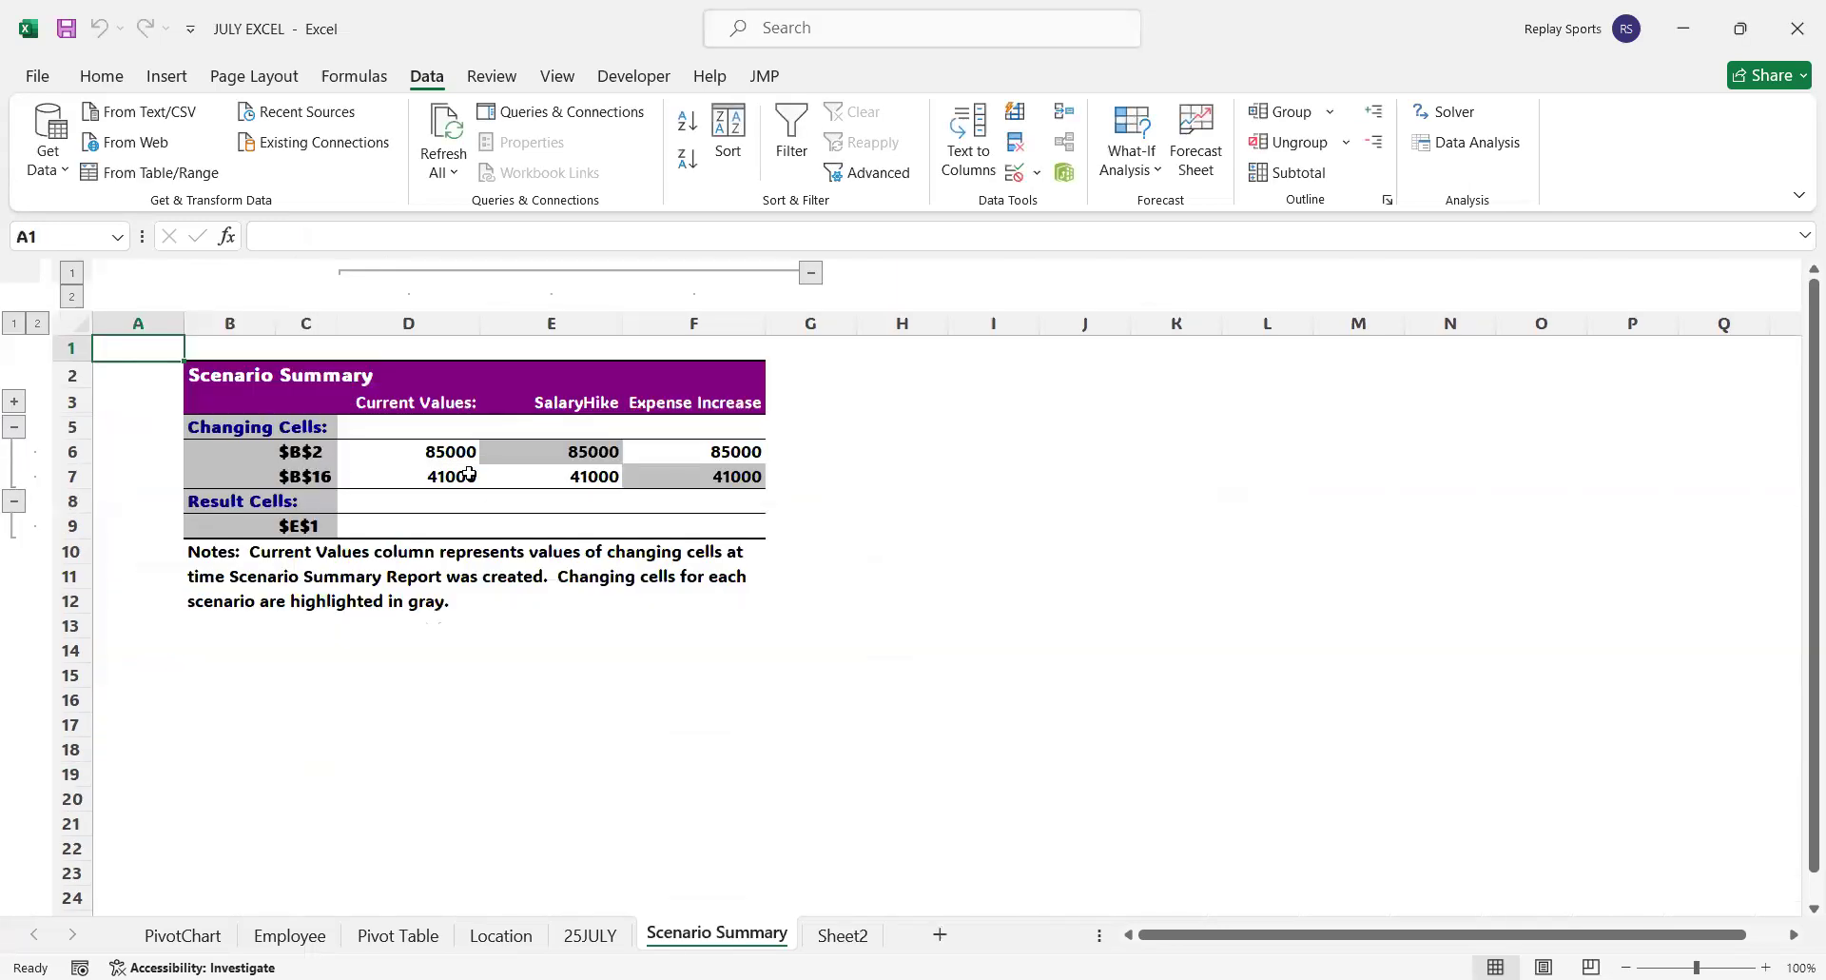
left_click_drag(448, 450, 452, 471)
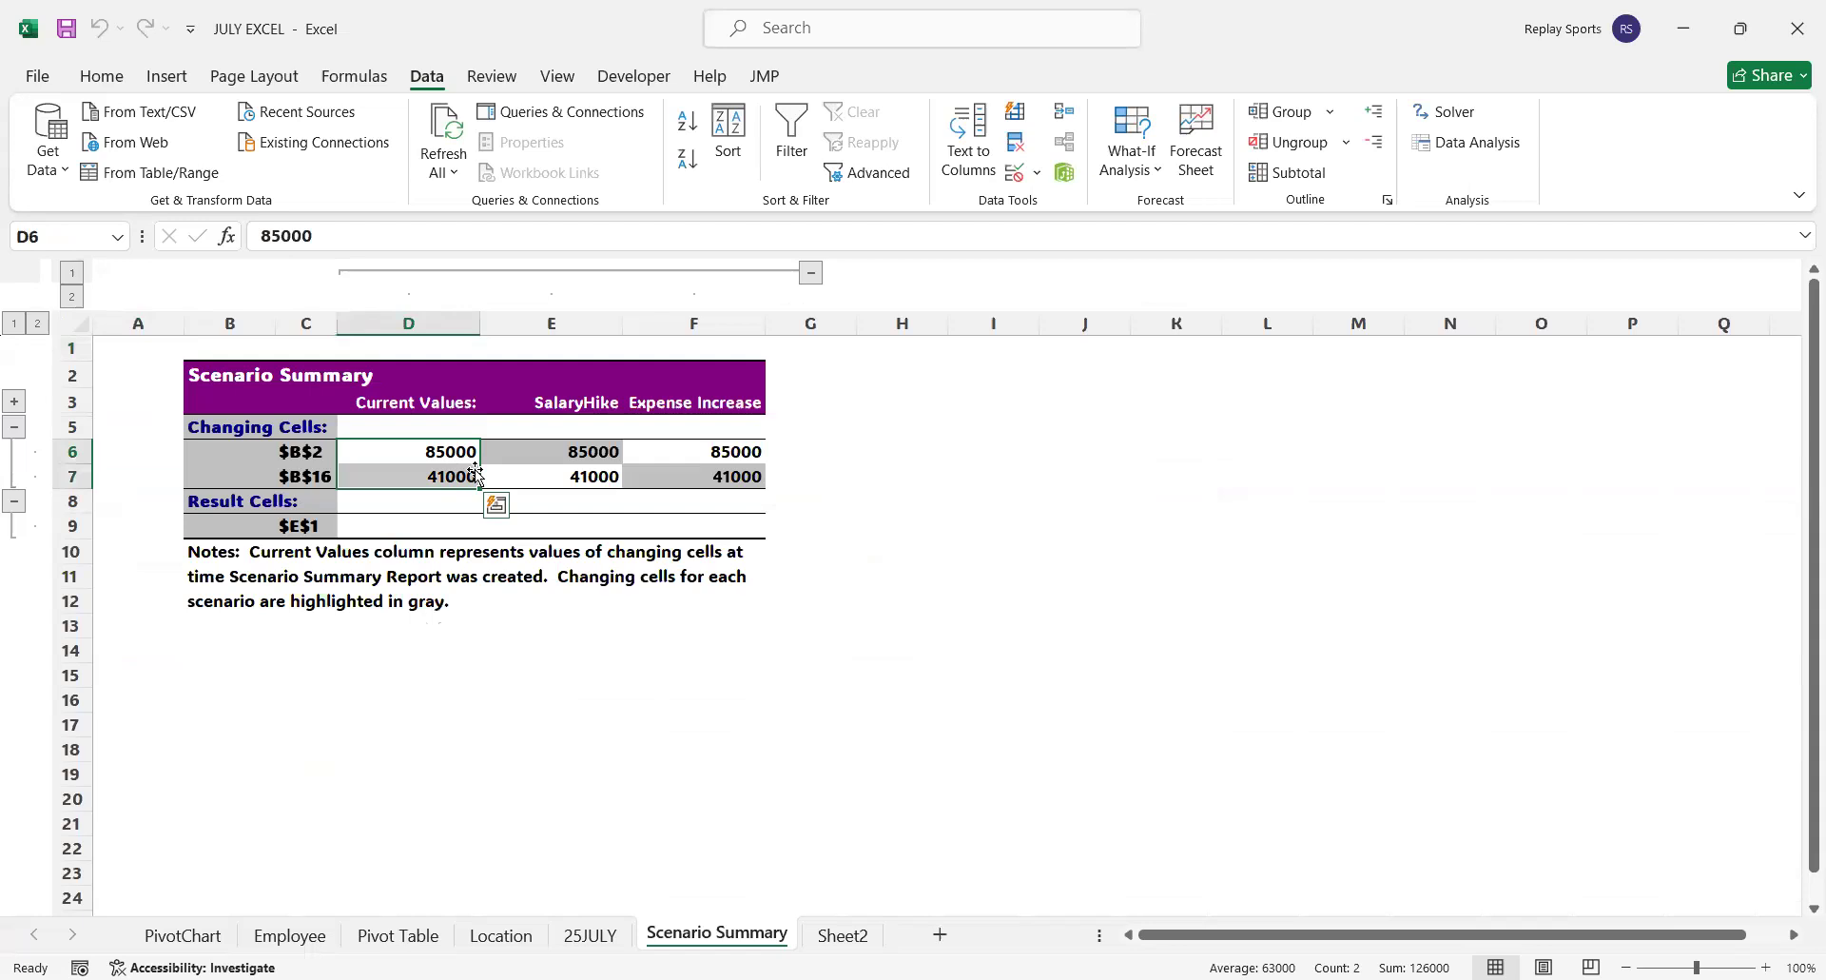
left_click(585, 454)
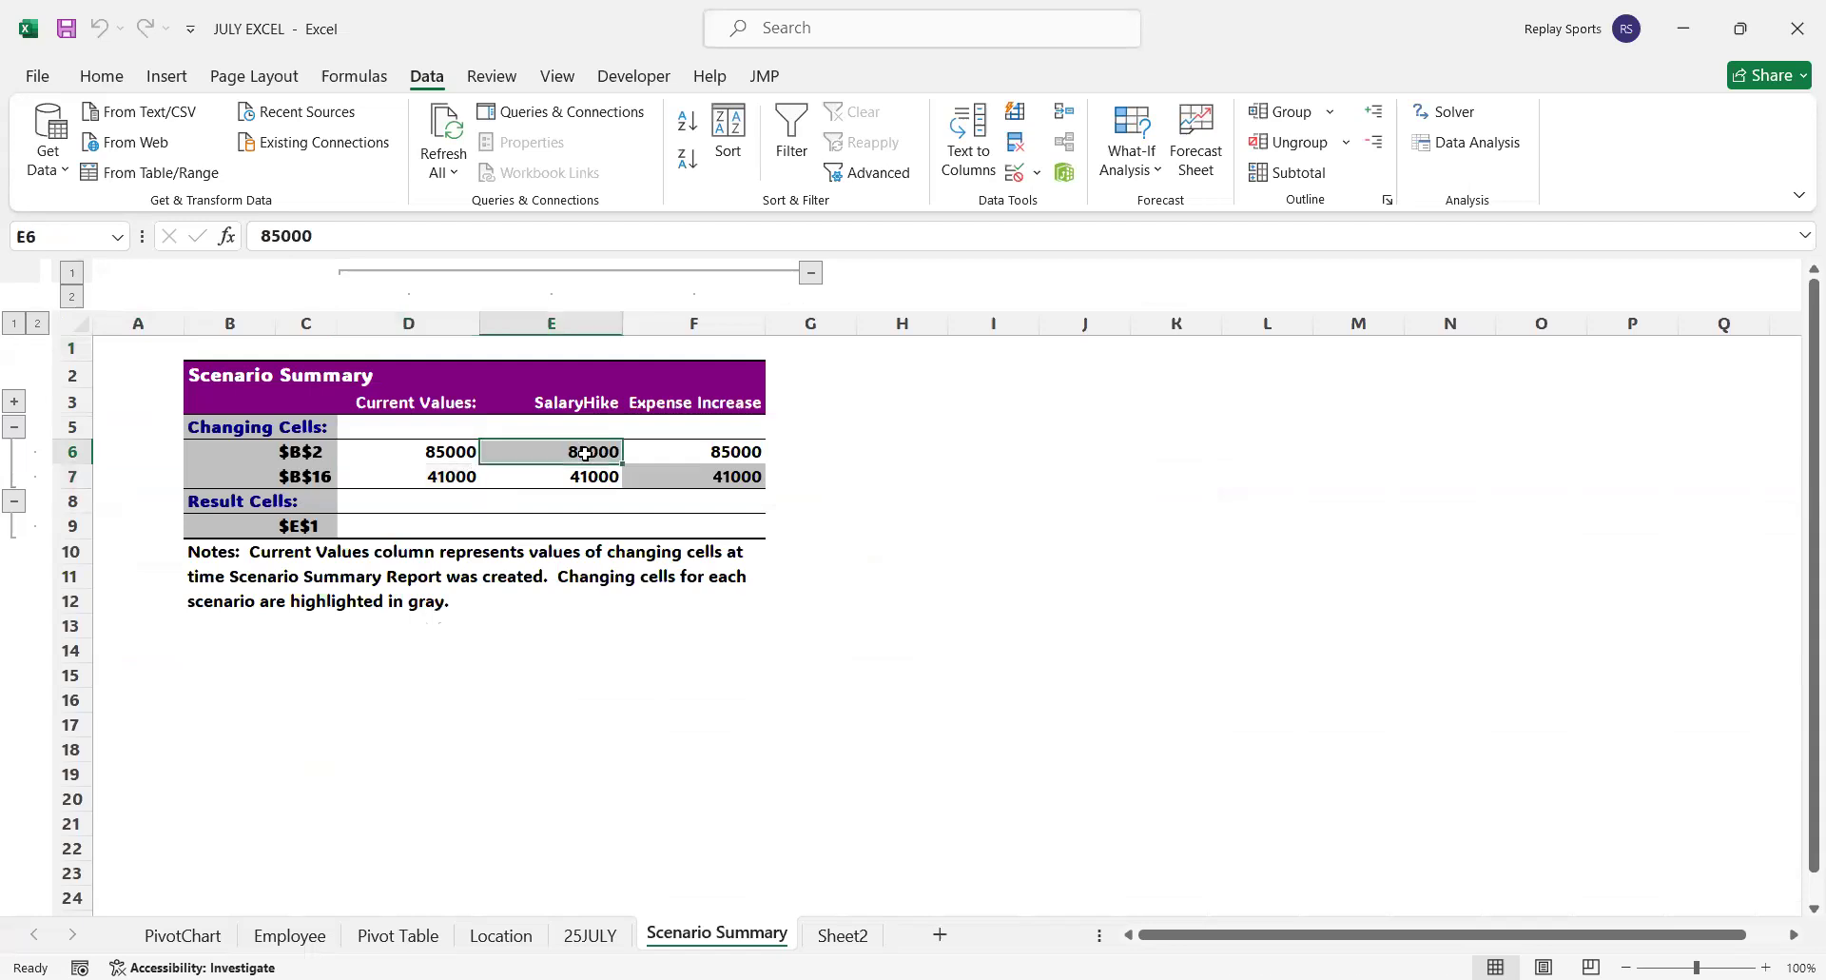
left_click(585, 477)
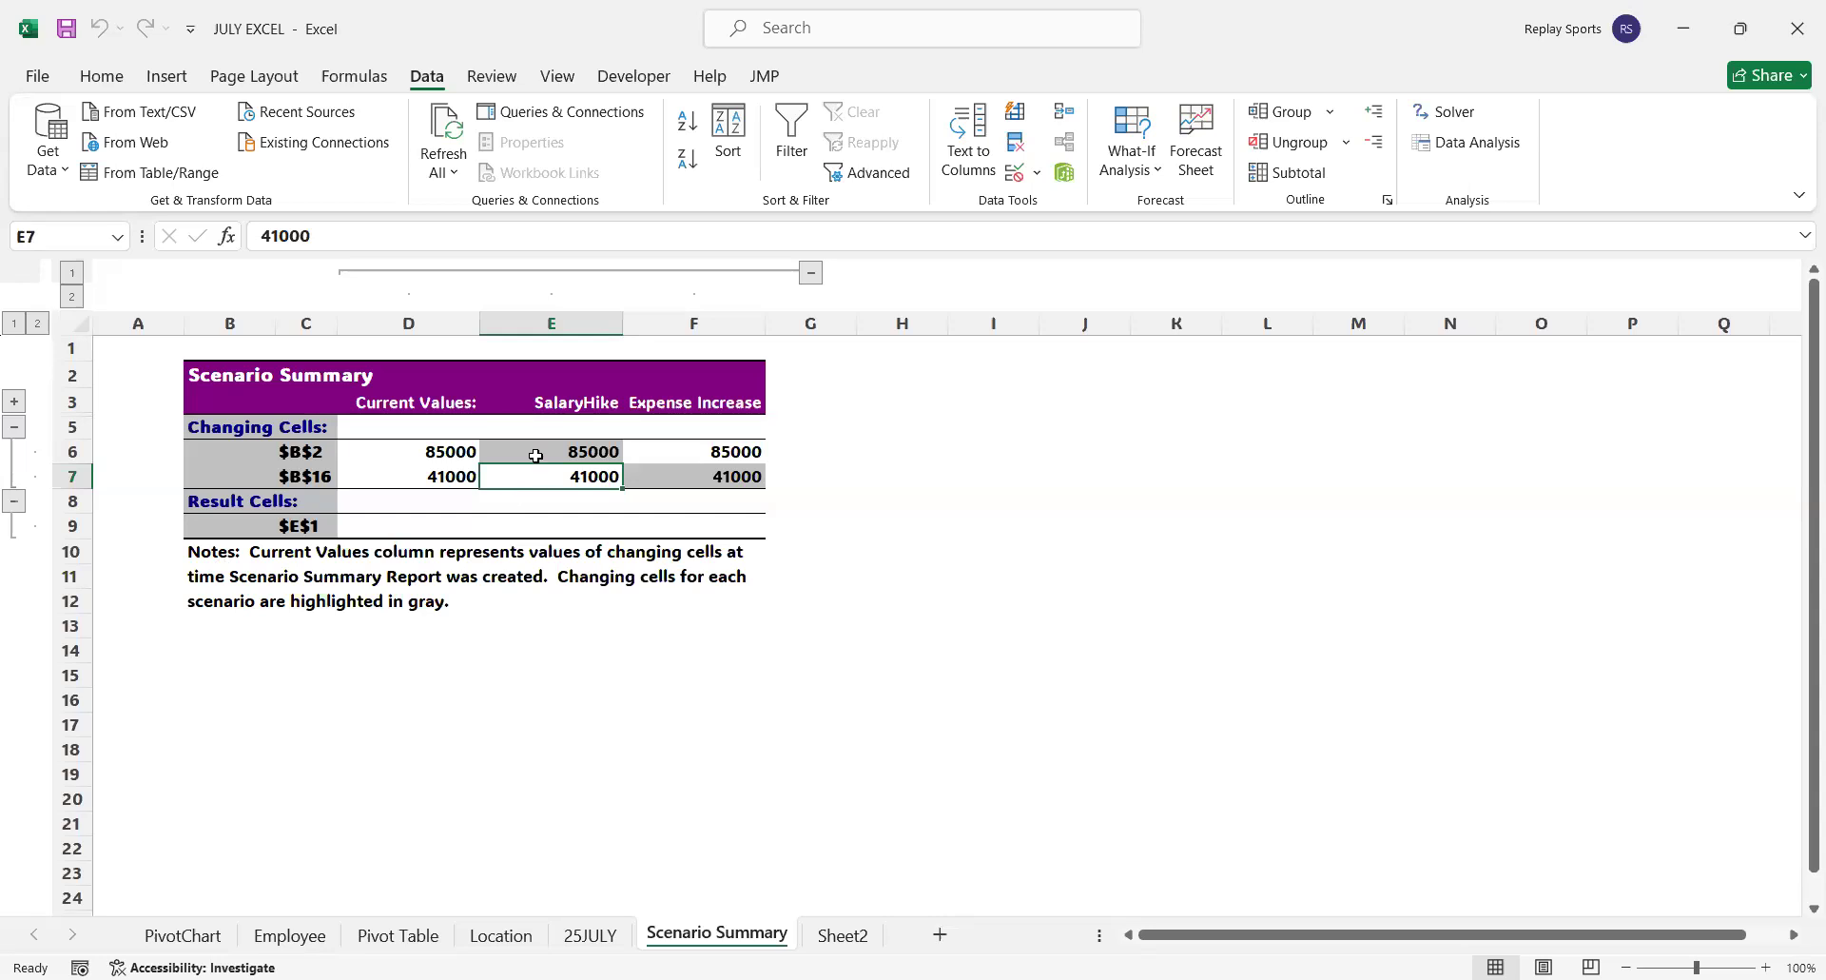
Delete the Scenario Summary sheet with the E1 result cell from the workbook
right_click(684, 940)
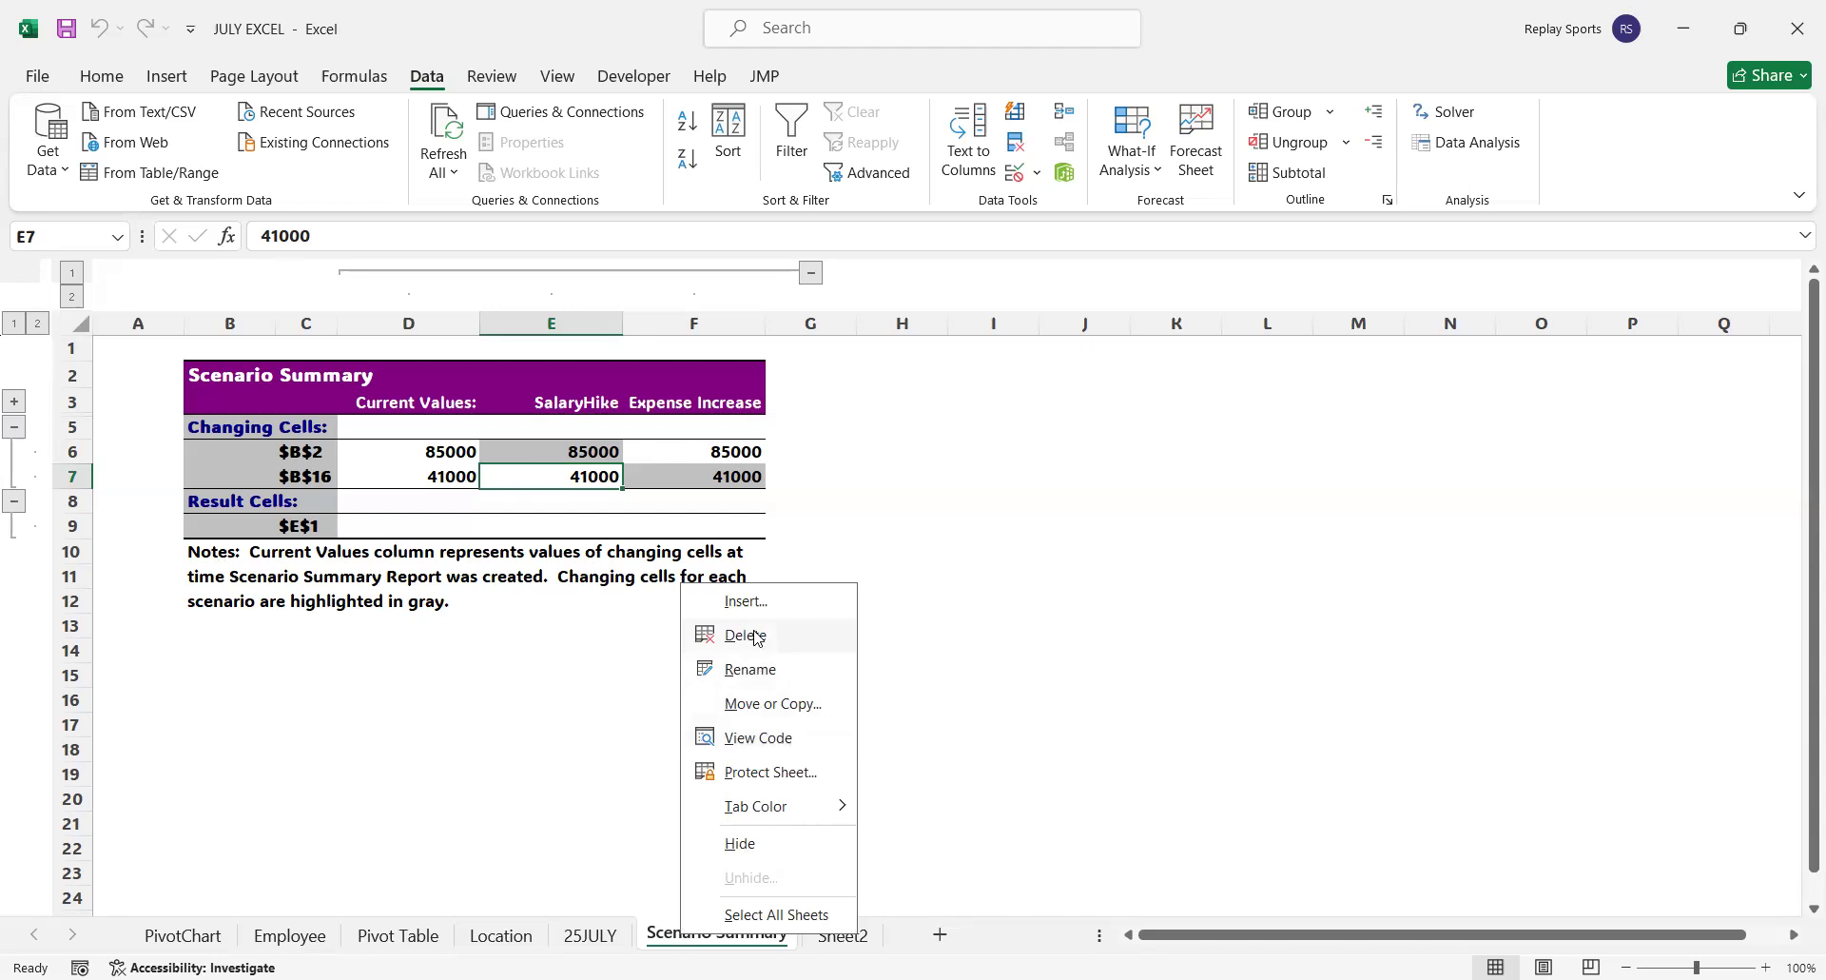
left_click(758, 635)
key("Return")
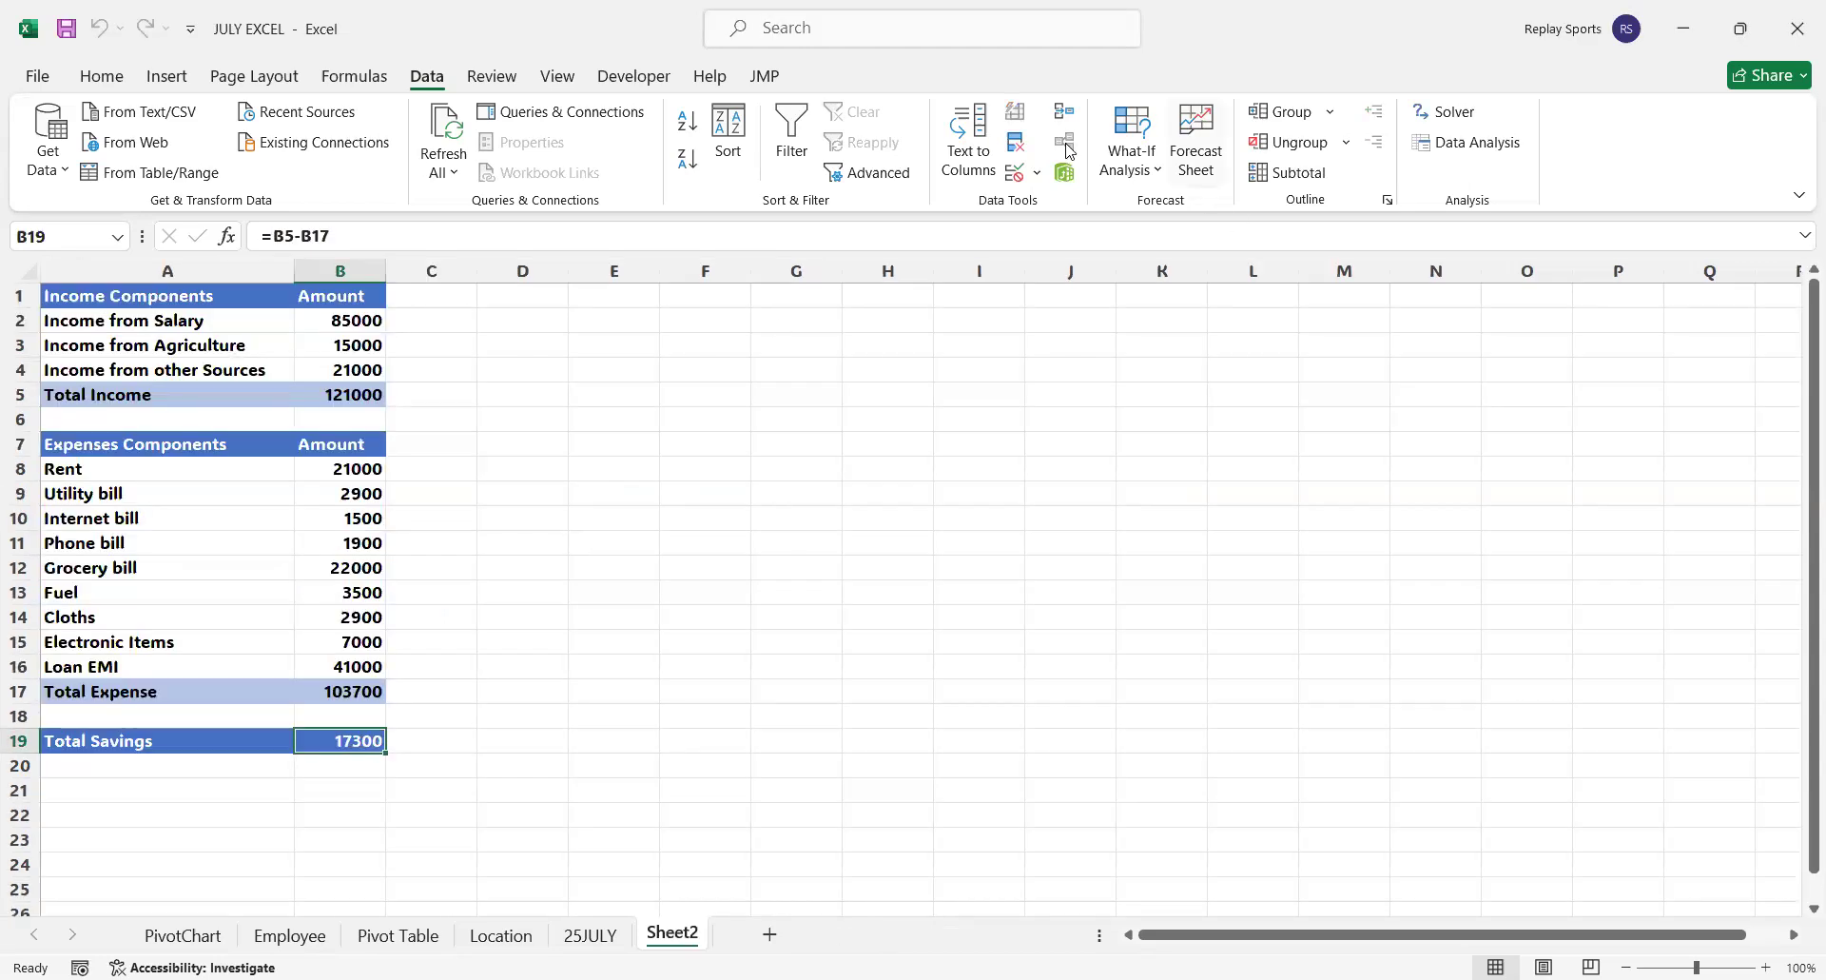
Generate the scenario summary report again from Sheet2 with E1 as the result cell
left_click(1141, 176)
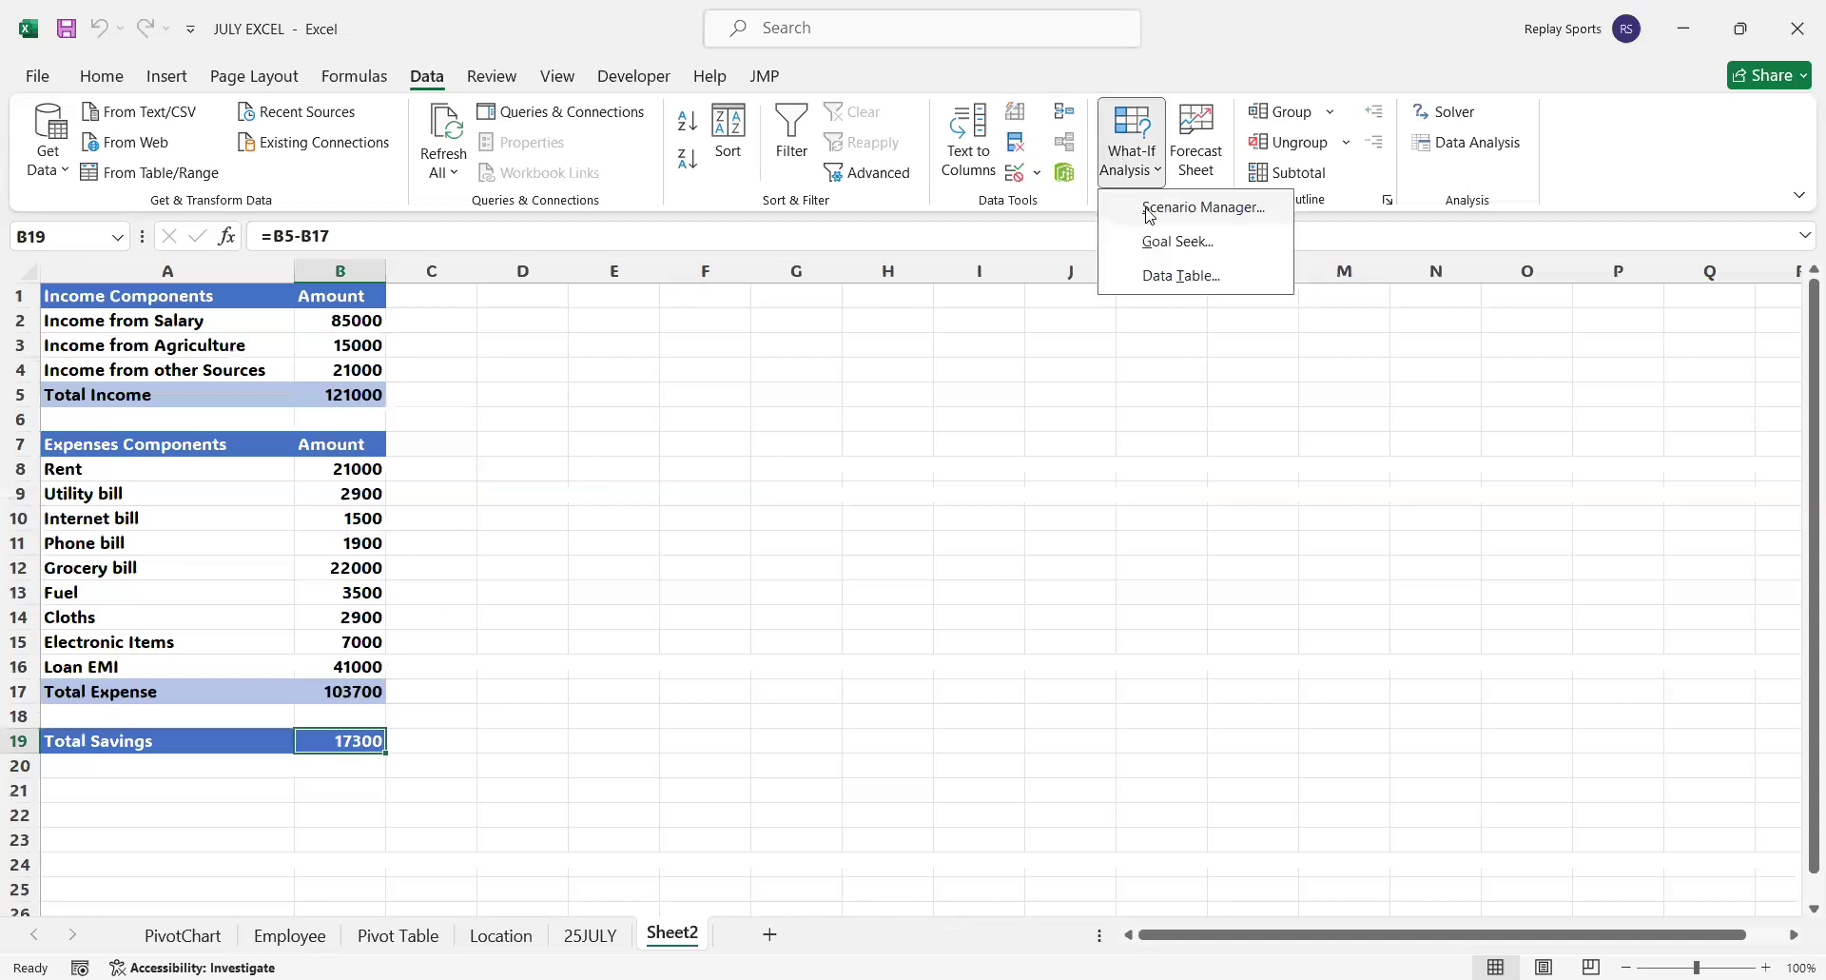
left_click(1149, 213)
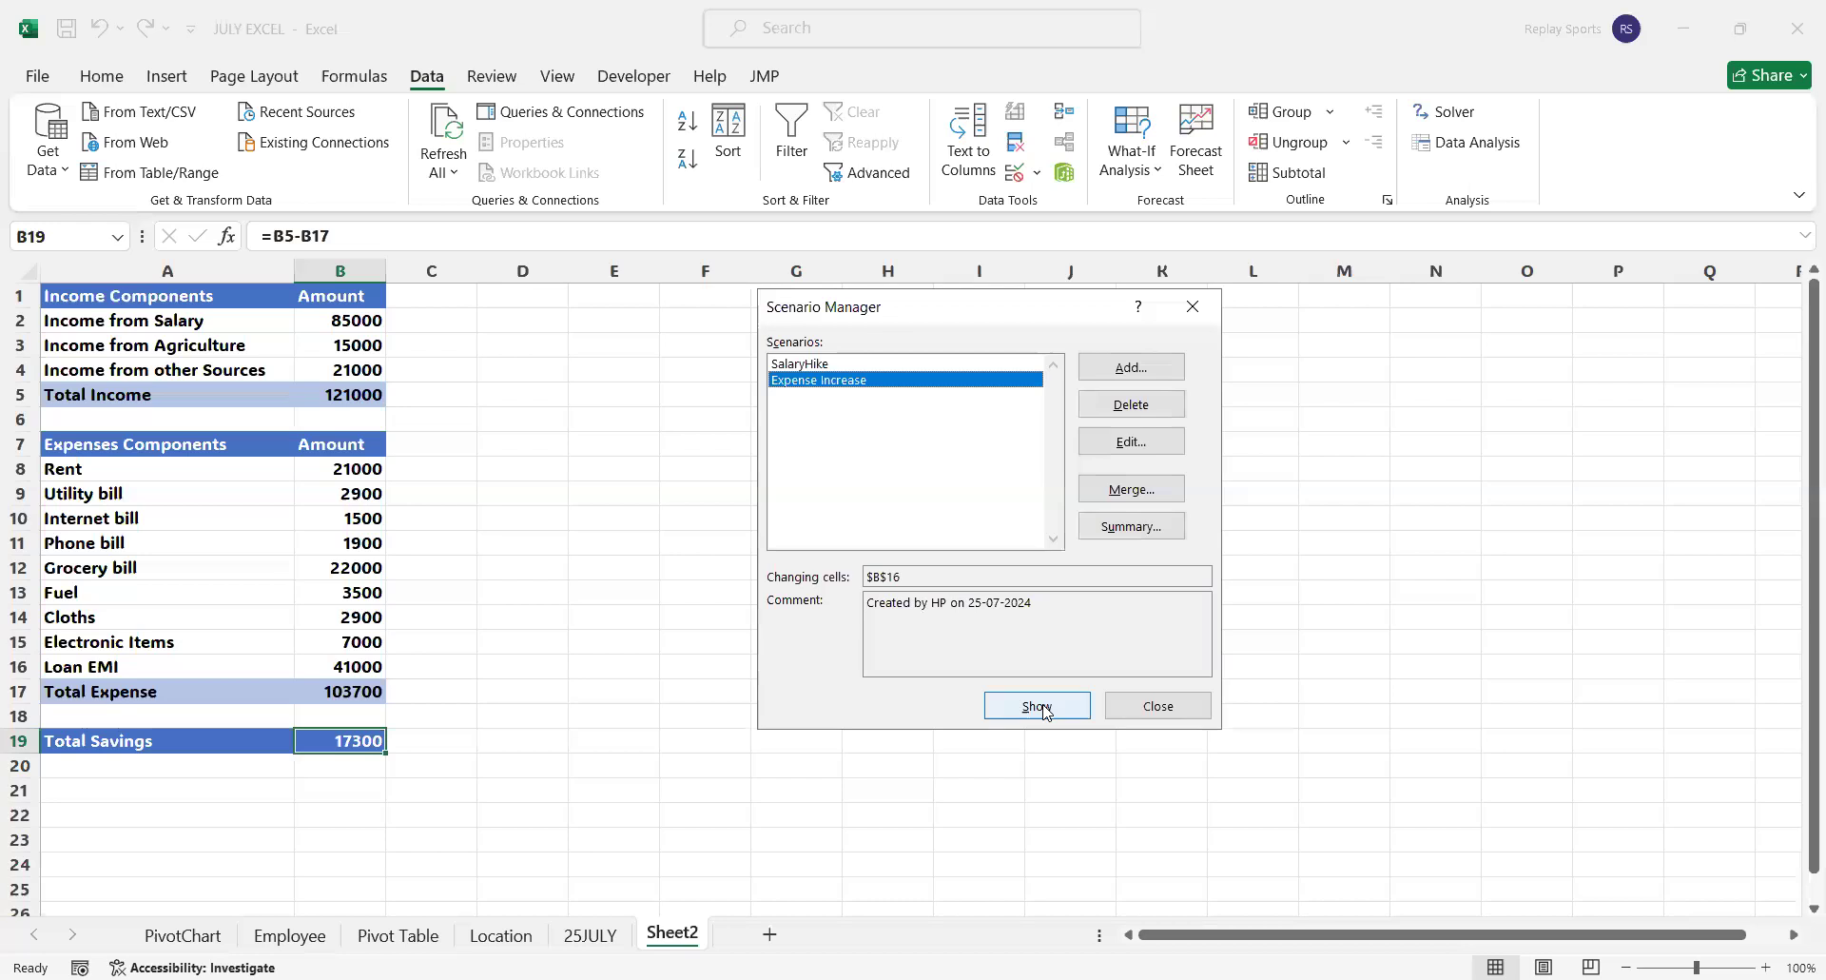
left_click(1149, 523)
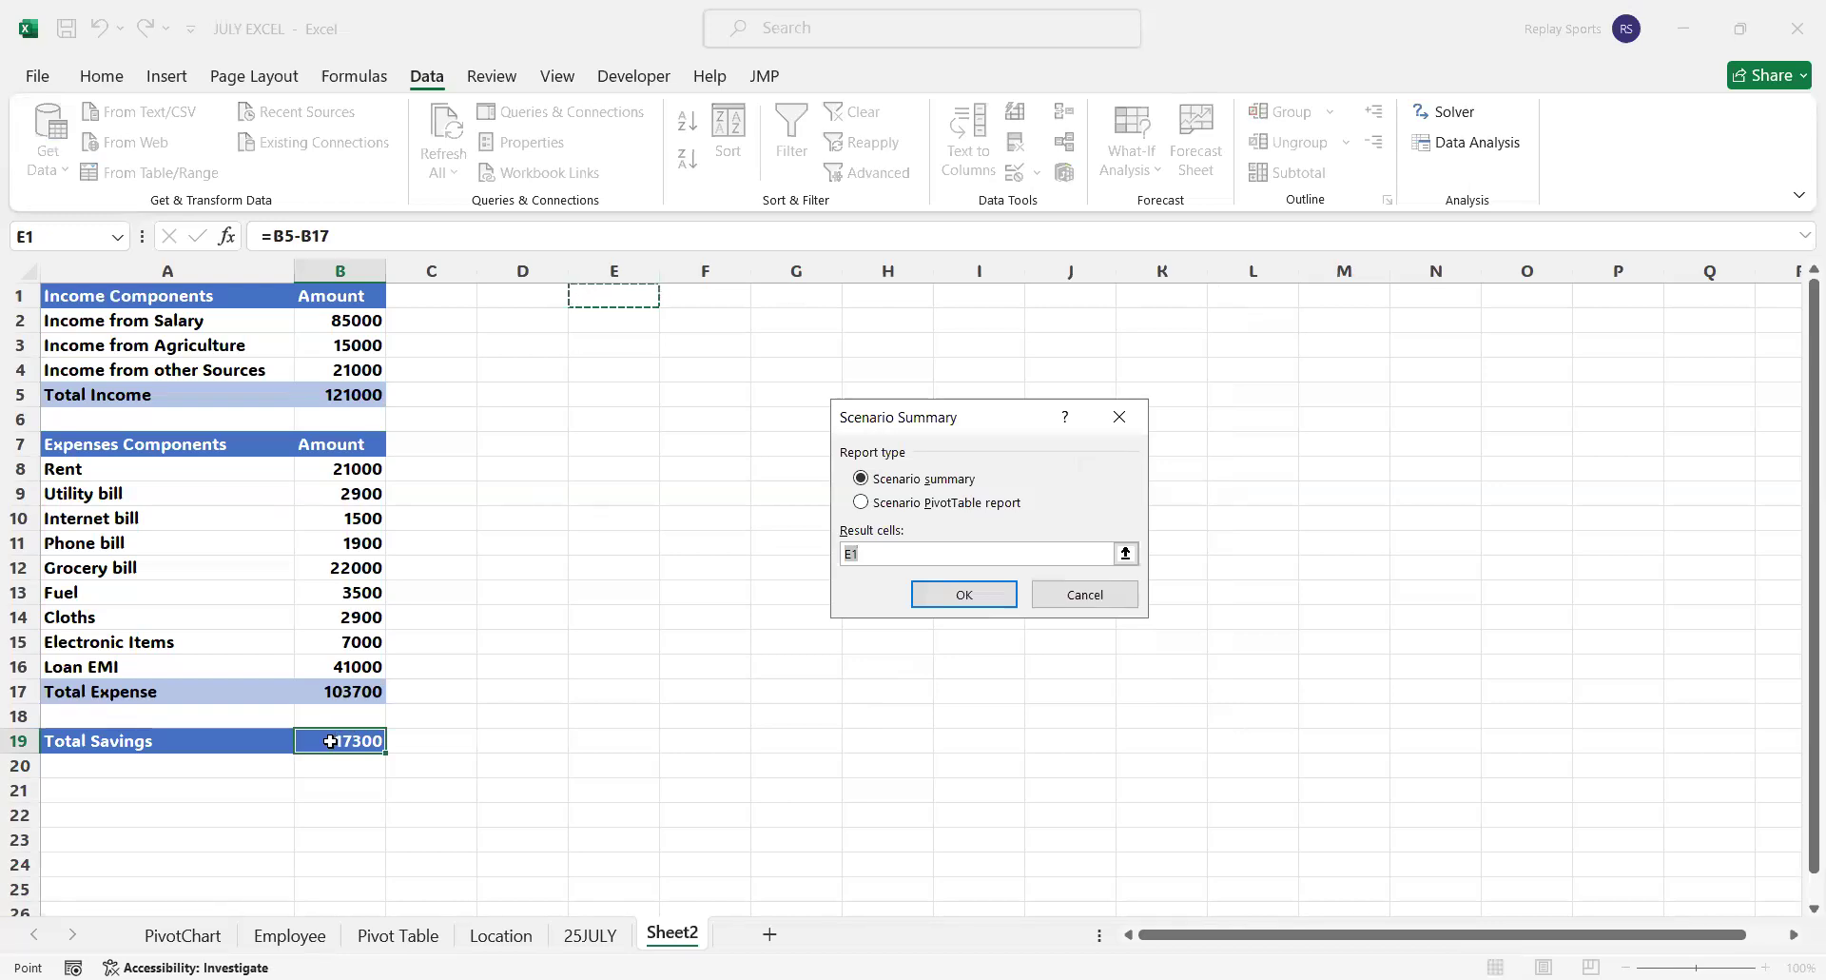
left_click(981, 597)
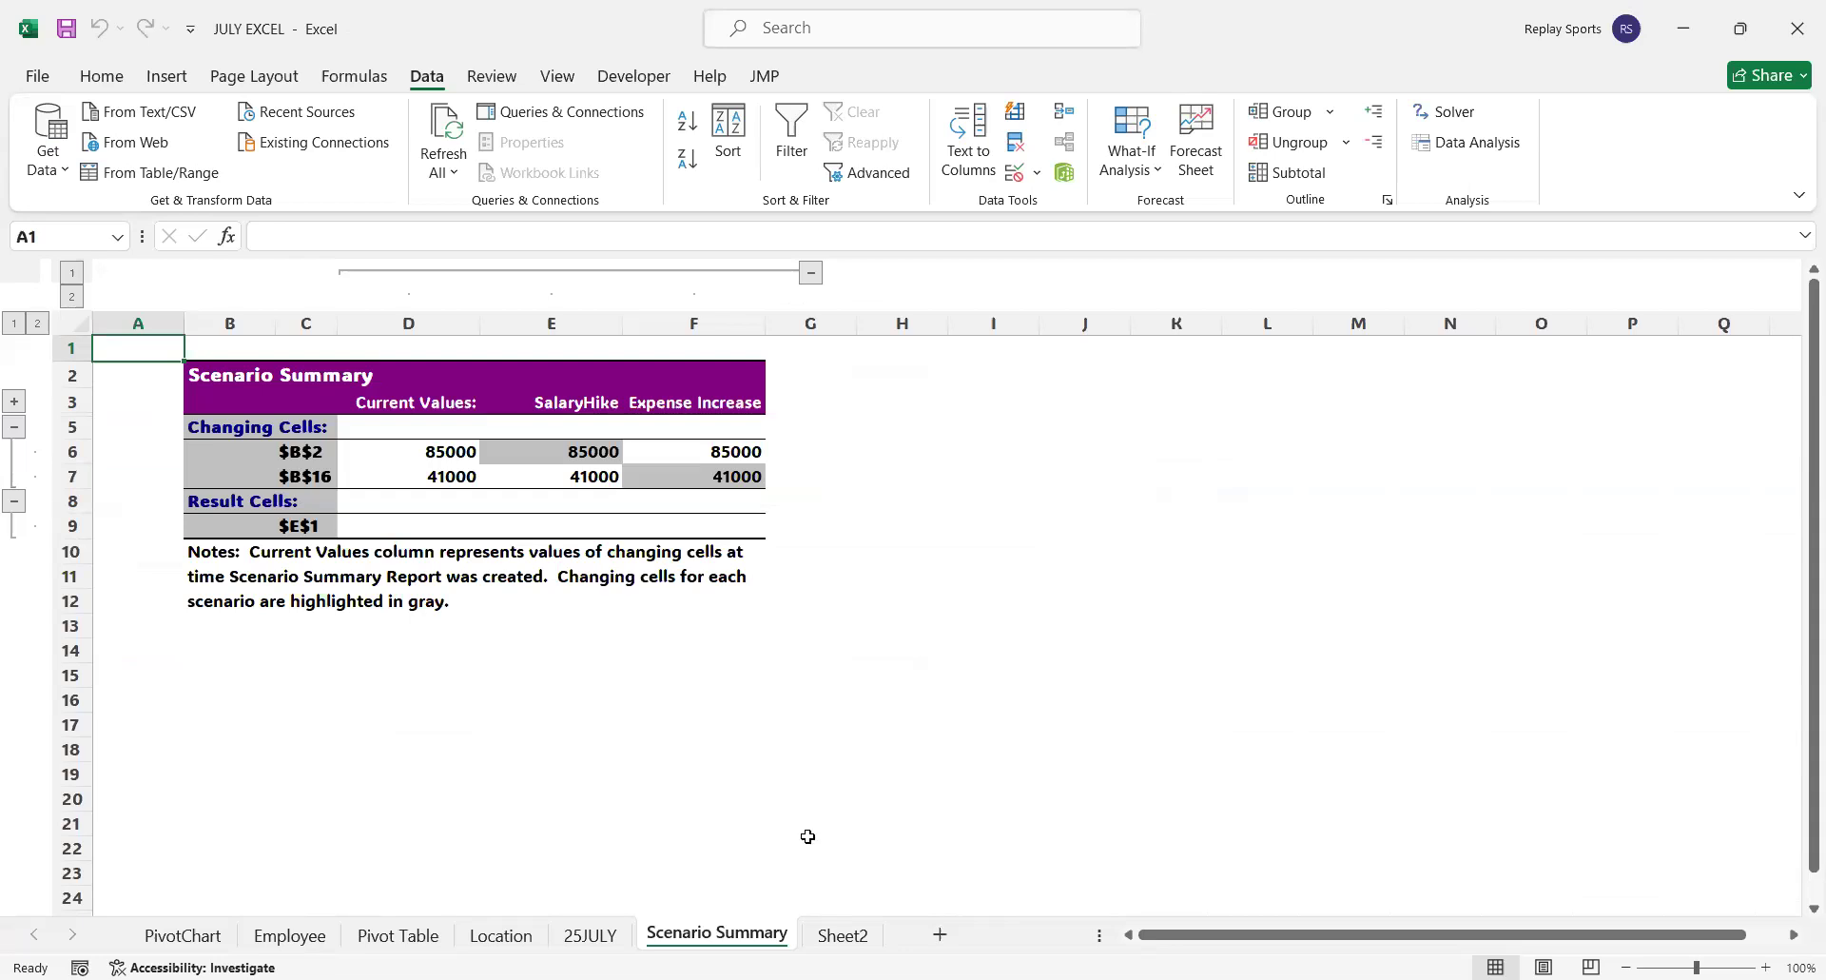
Delete the regenerated Scenario Summary sheet and confirm its permanent removal
right_click(664, 930)
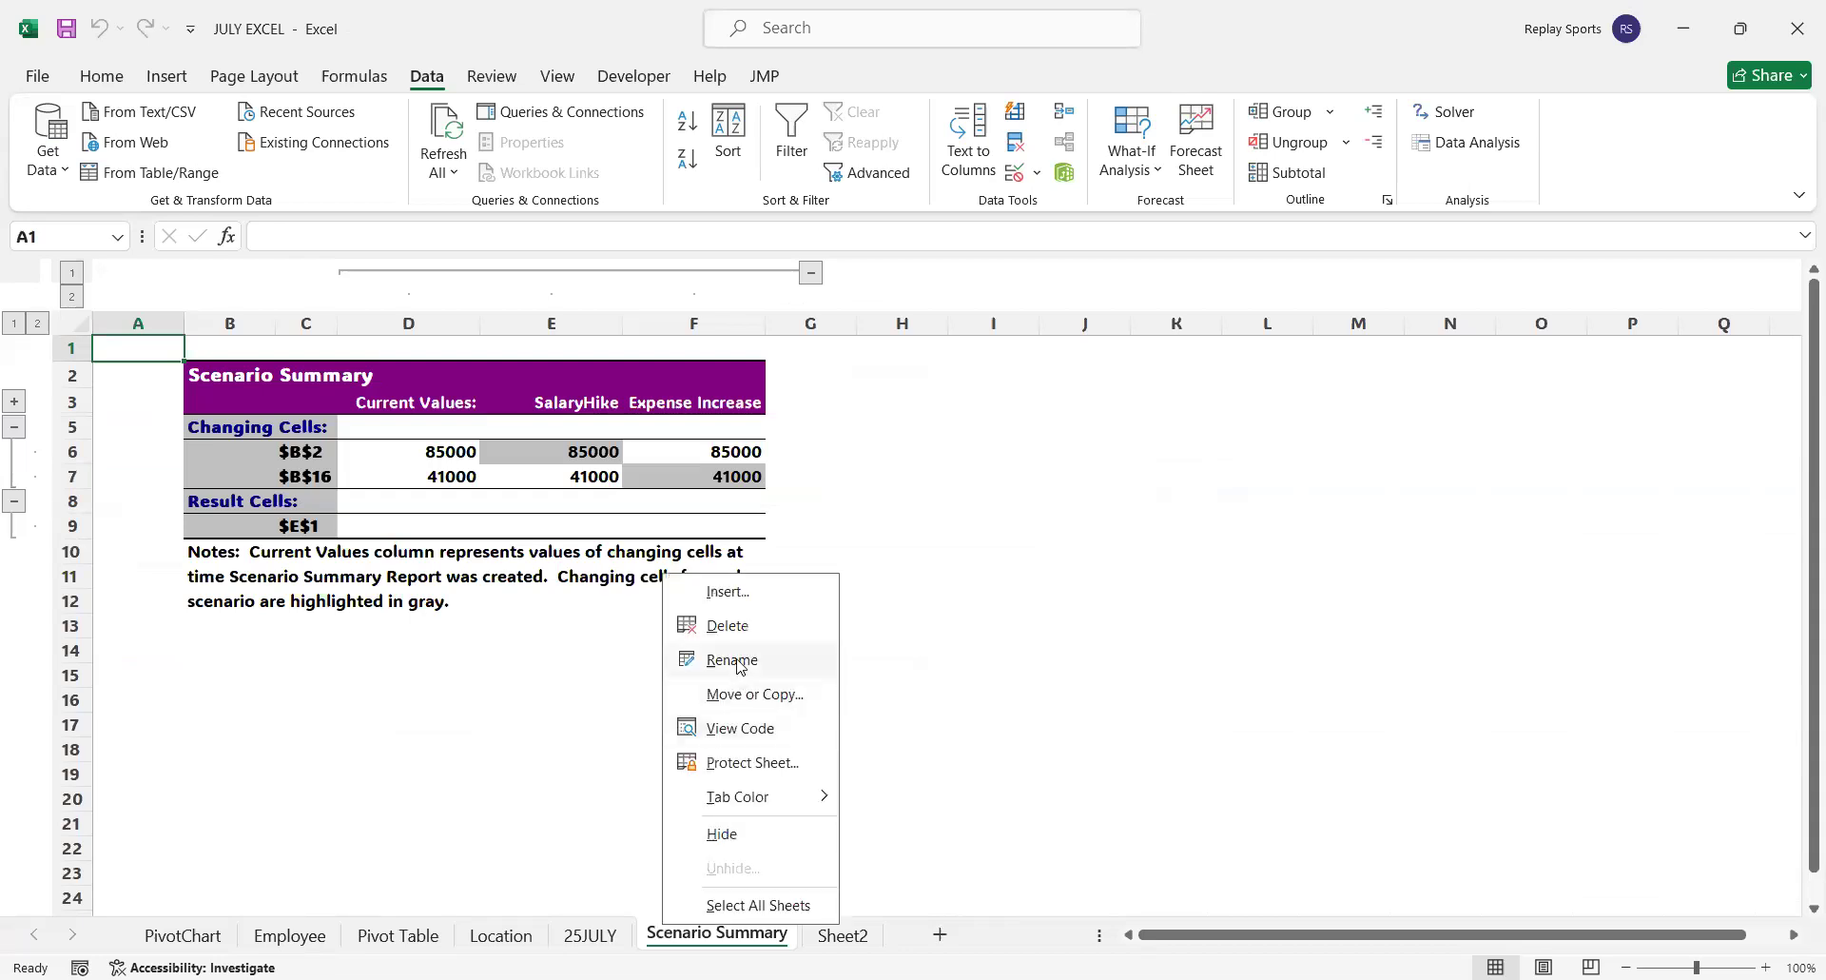
left_click(732, 625)
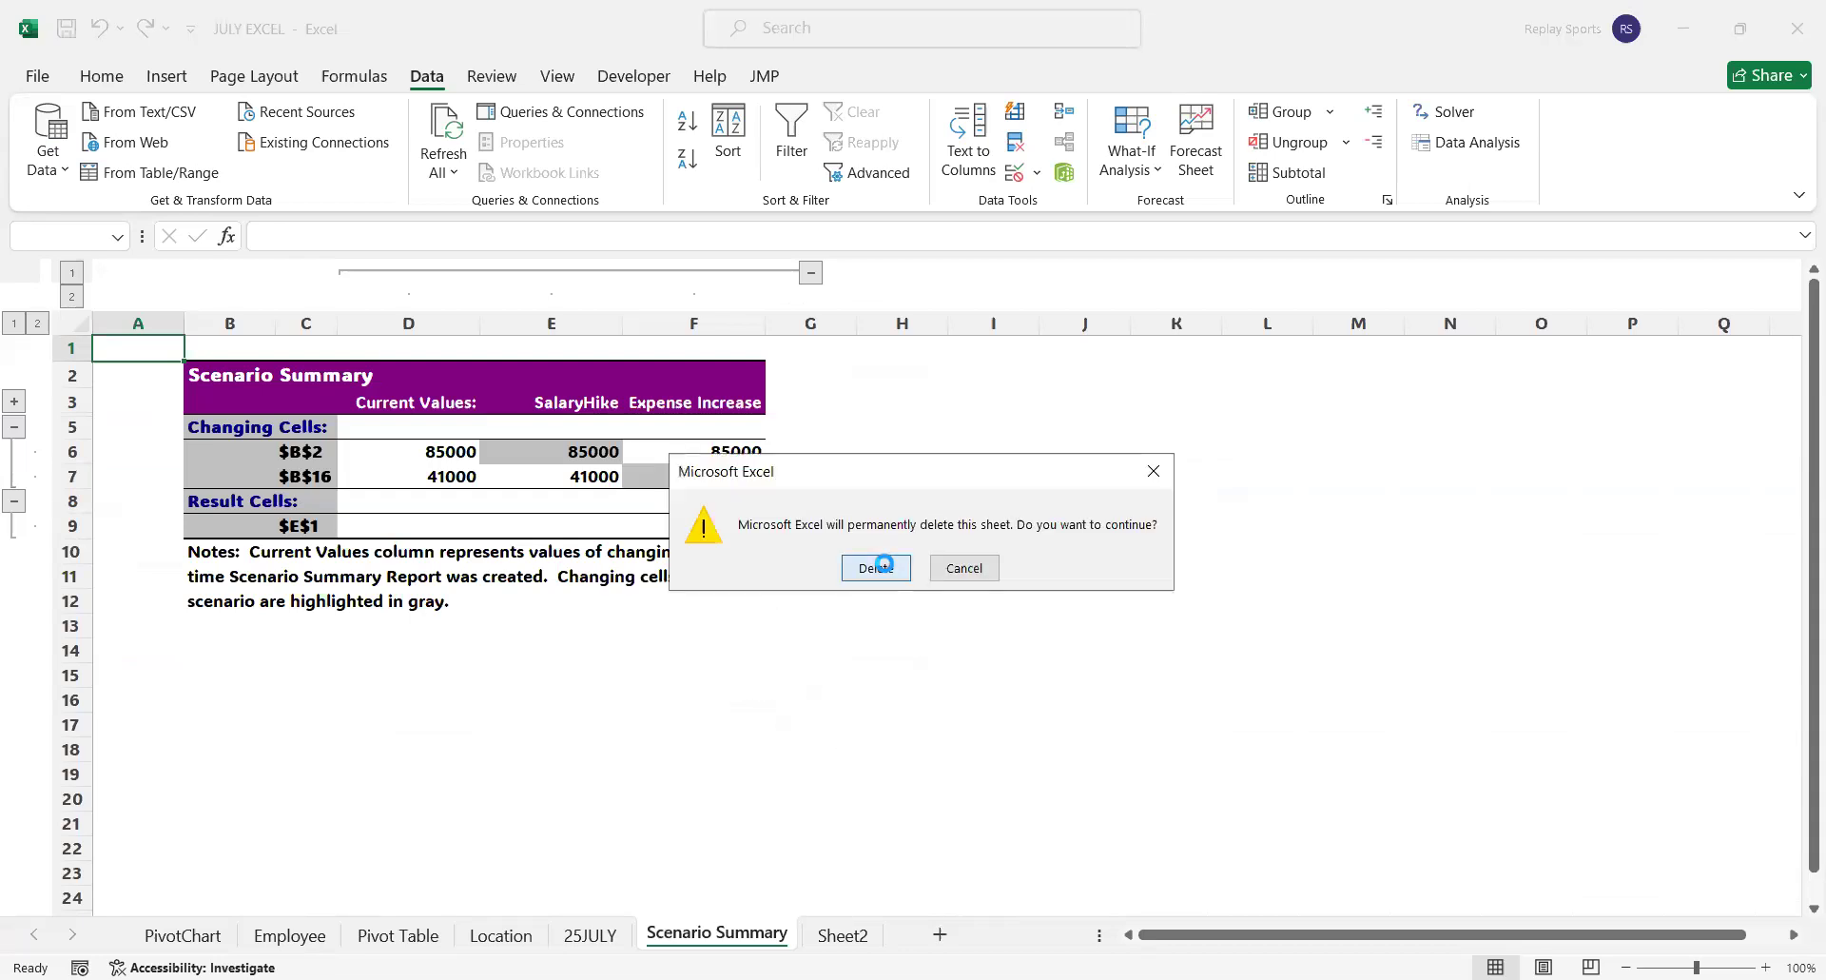
left_click(883, 563)
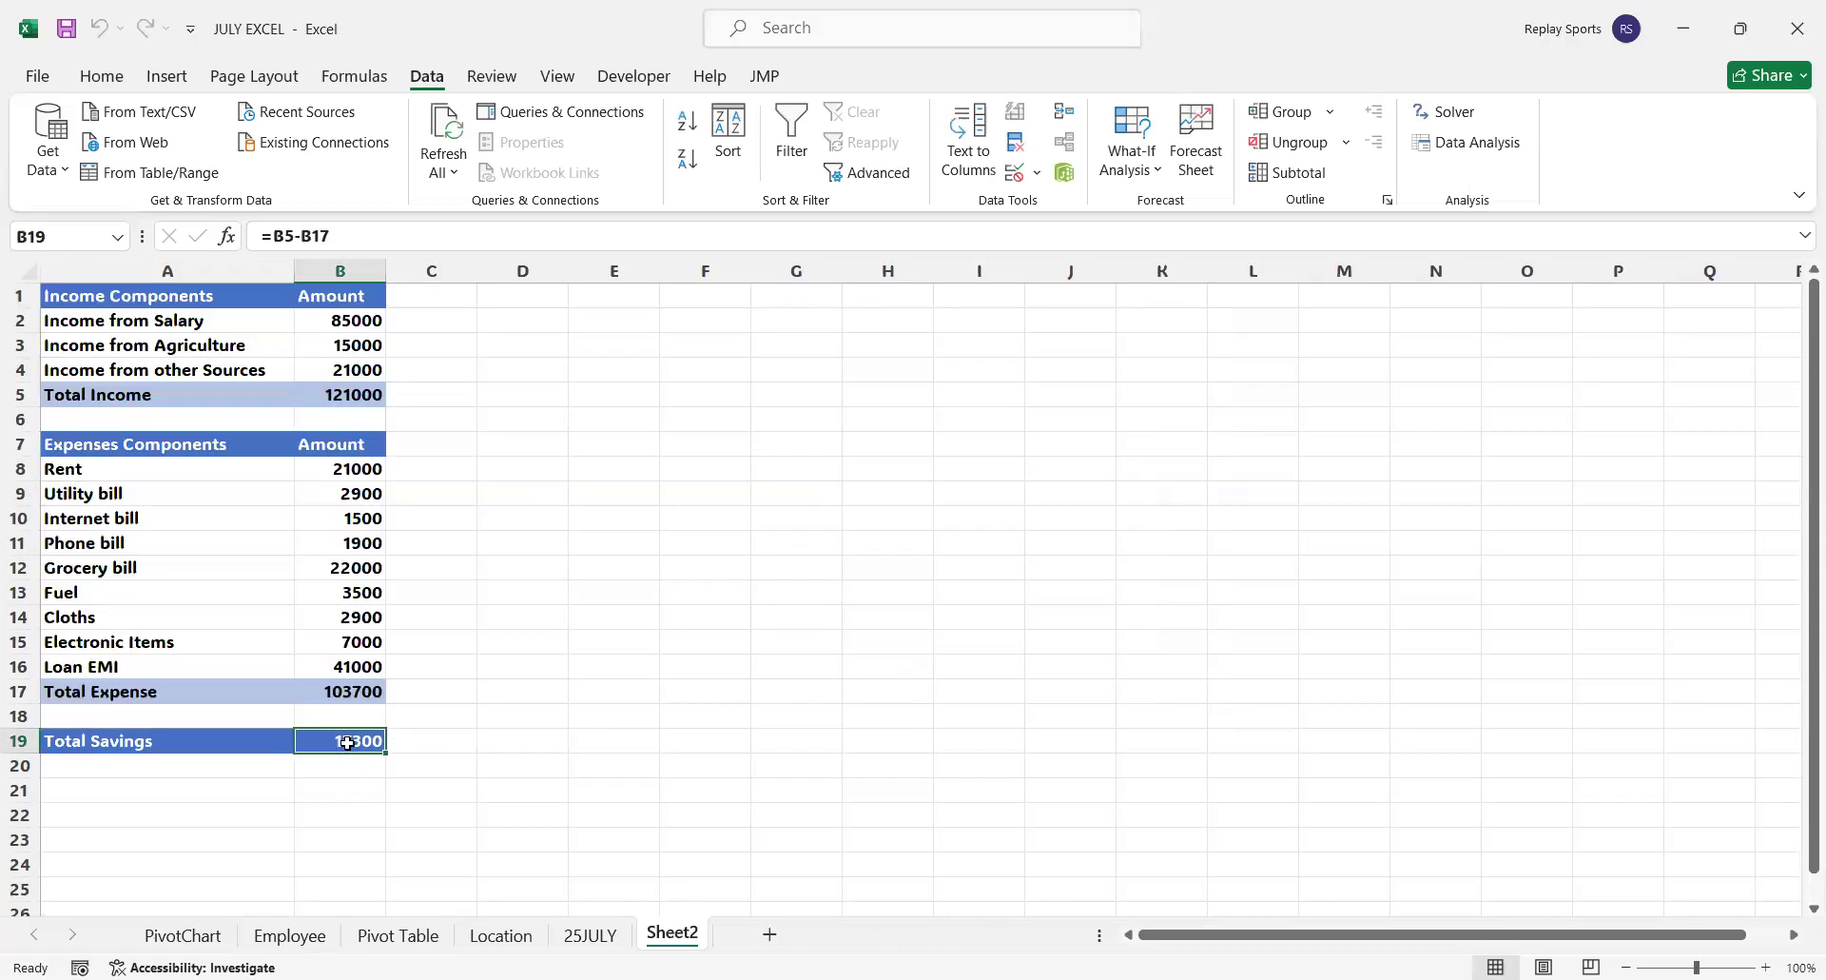
Create a scenario summary report with Total Income B5, Total Expense B17 and Total Savings B19 as the result cells
left_click(1148, 172)
left_click(1158, 218)
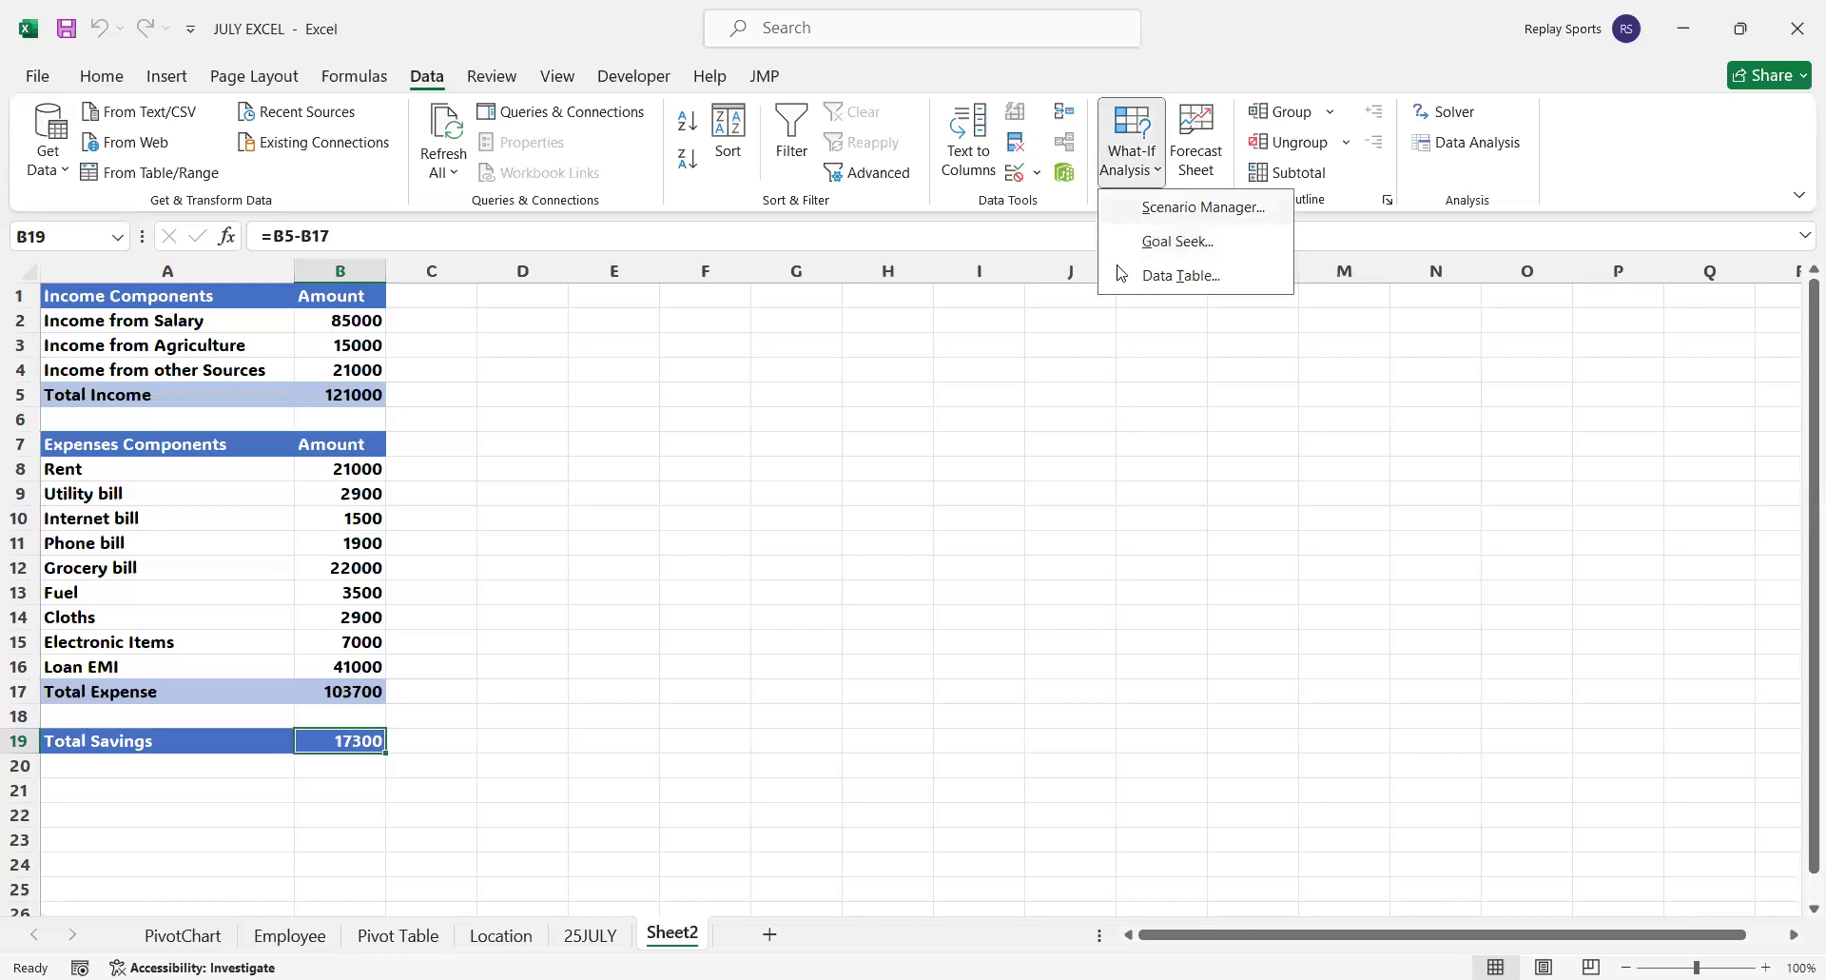
left_click(1138, 526)
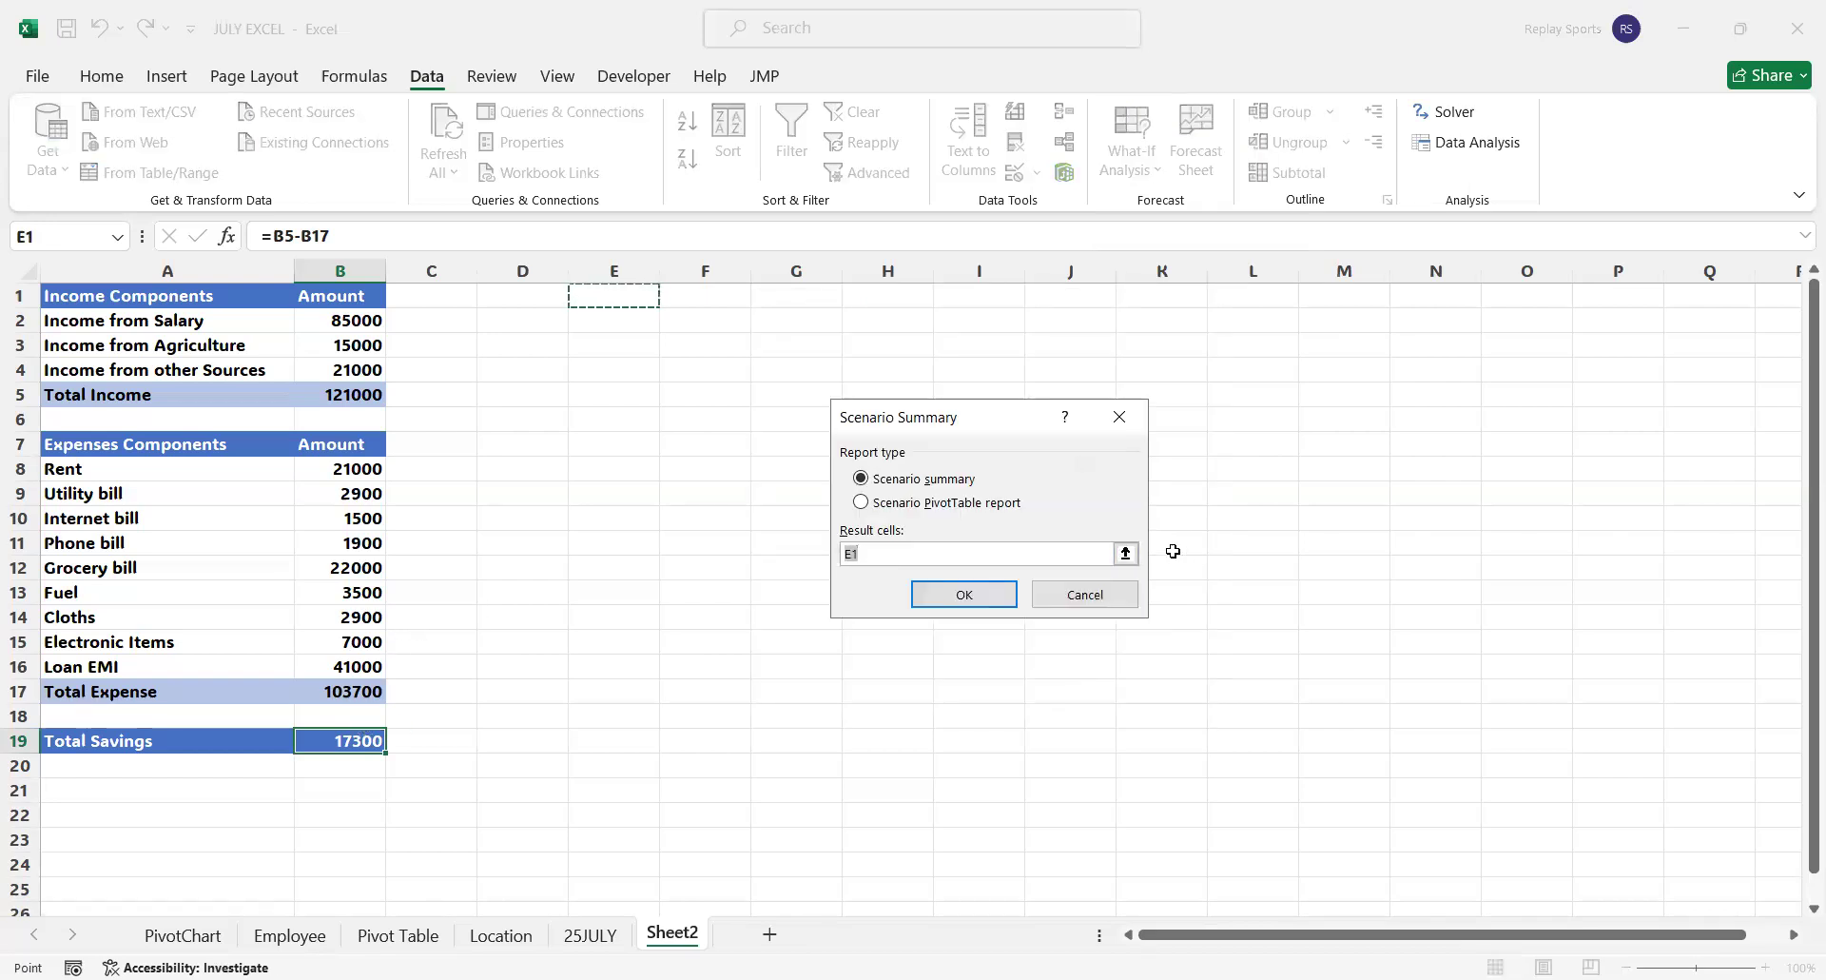
left_click(1128, 553)
left_click(358, 738)
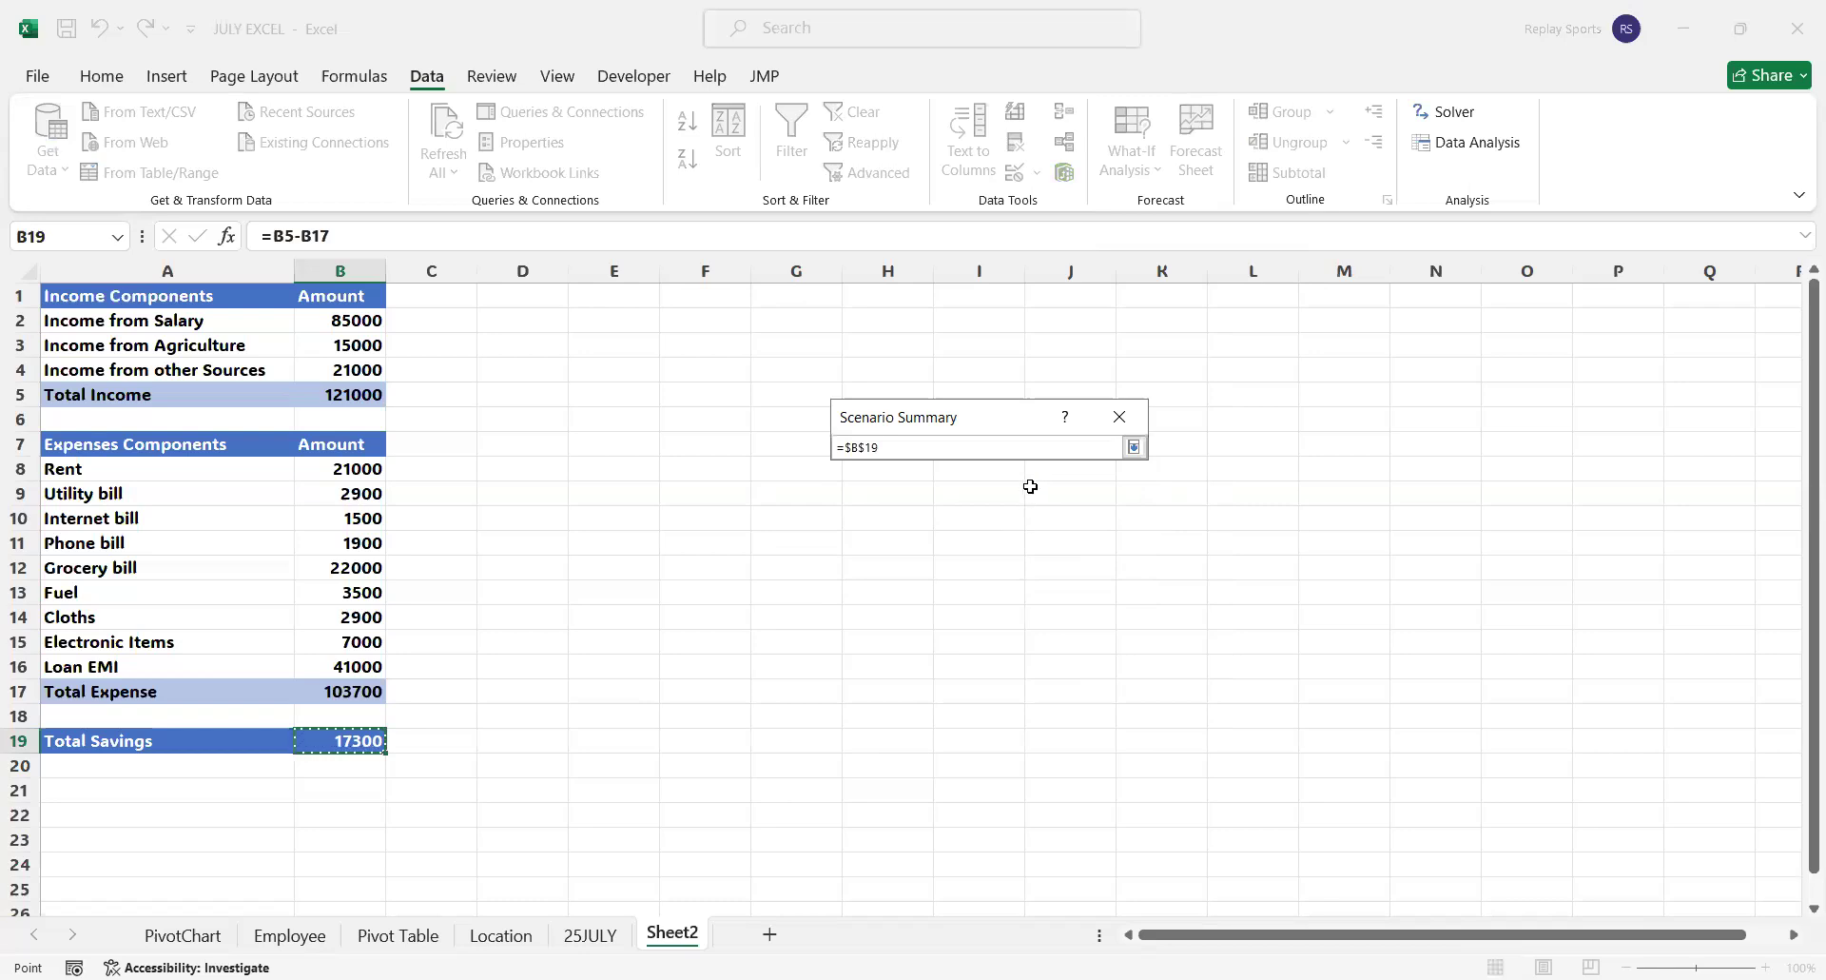
left_click(361, 394)
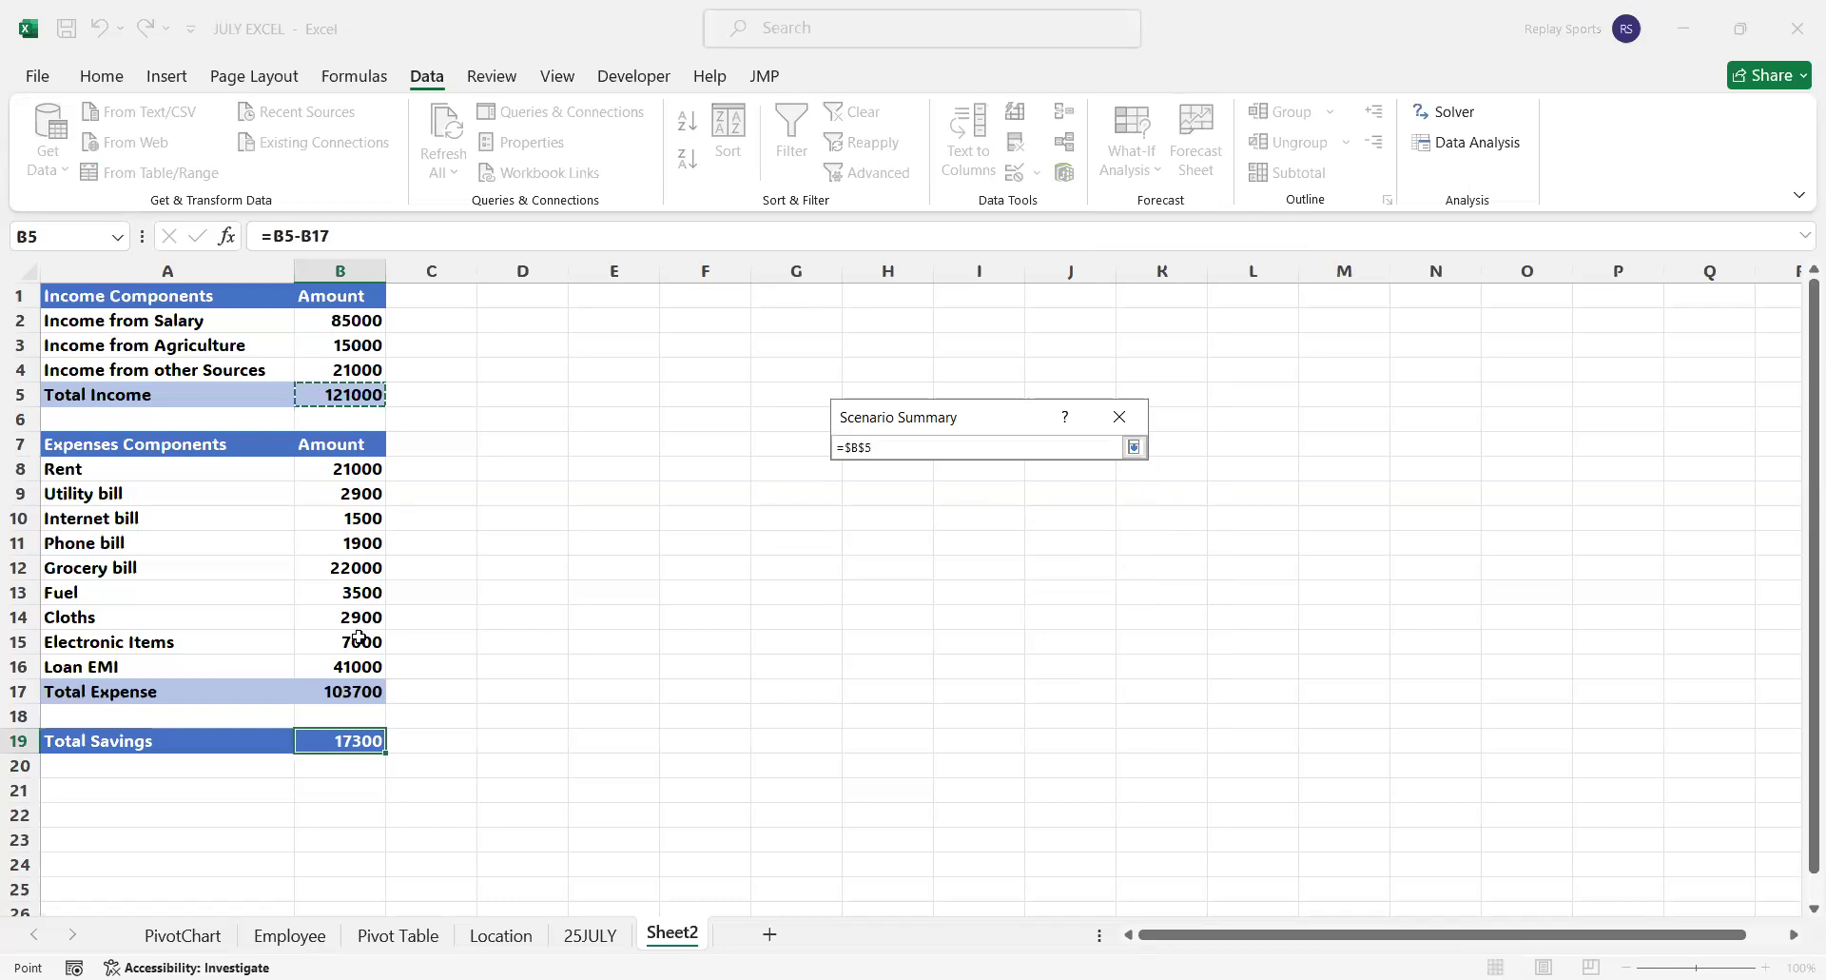
left_click(355, 692, "ctrl")
left_click(348, 742, "ctrl")
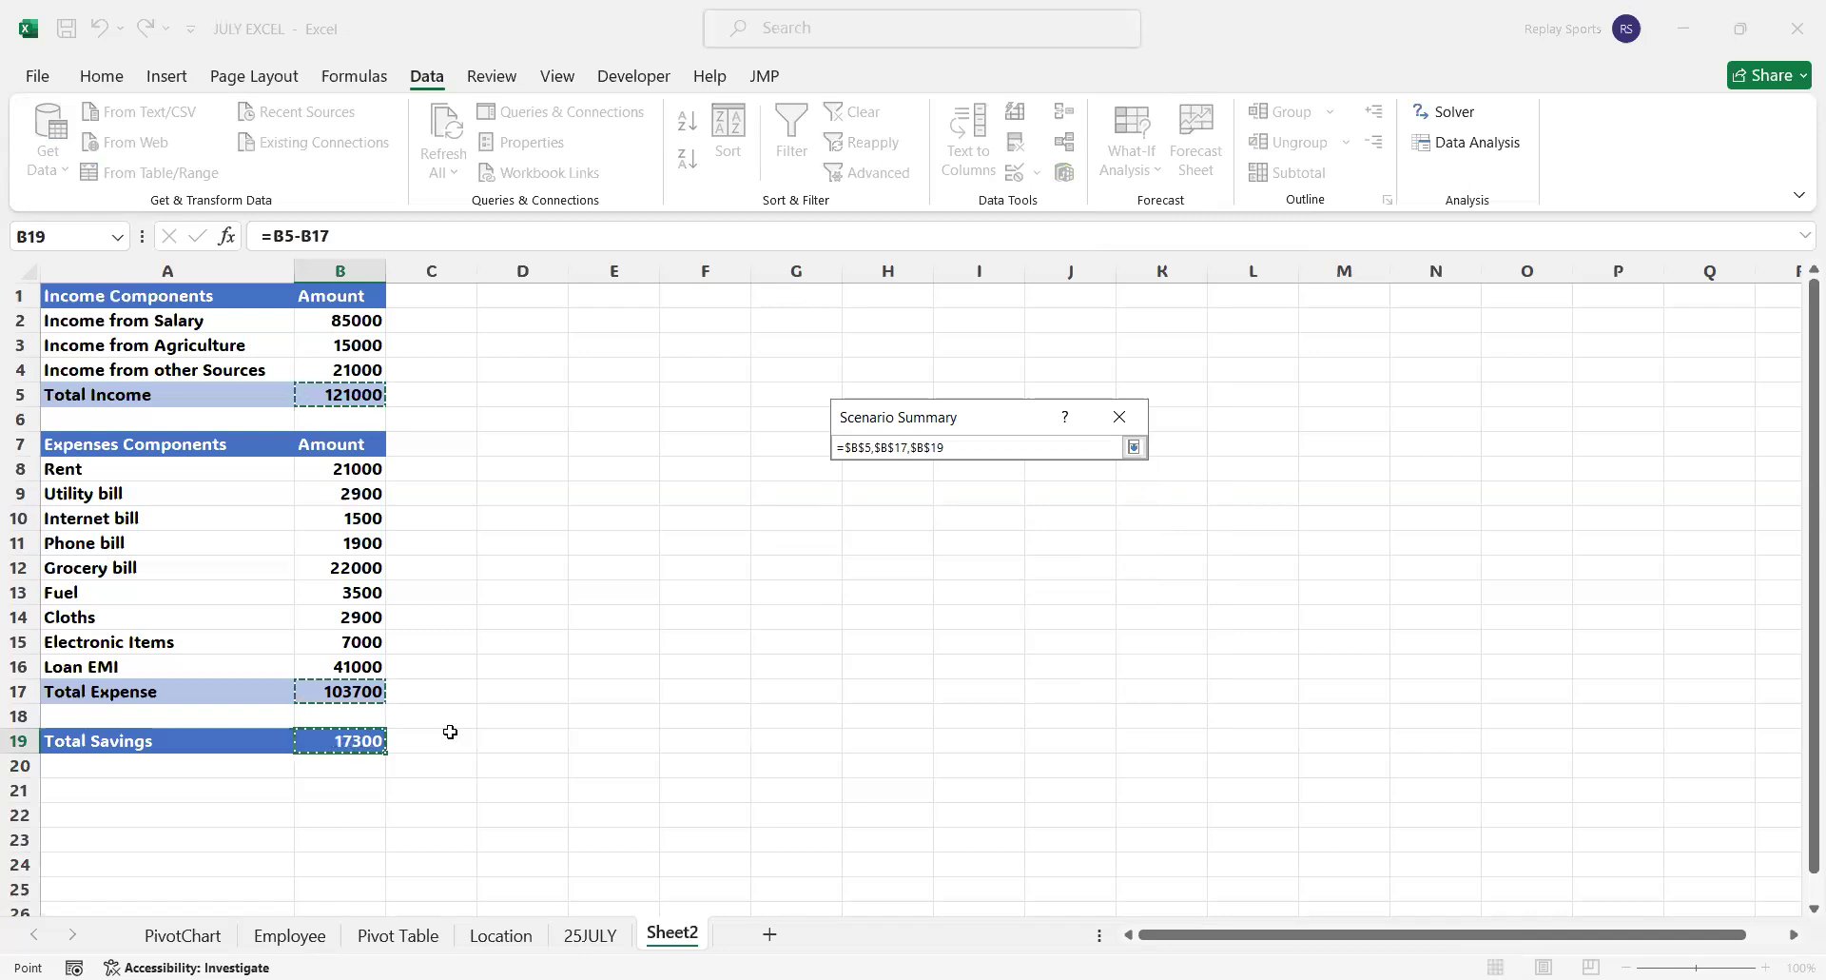
left_click(1134, 447)
left_click(955, 593)
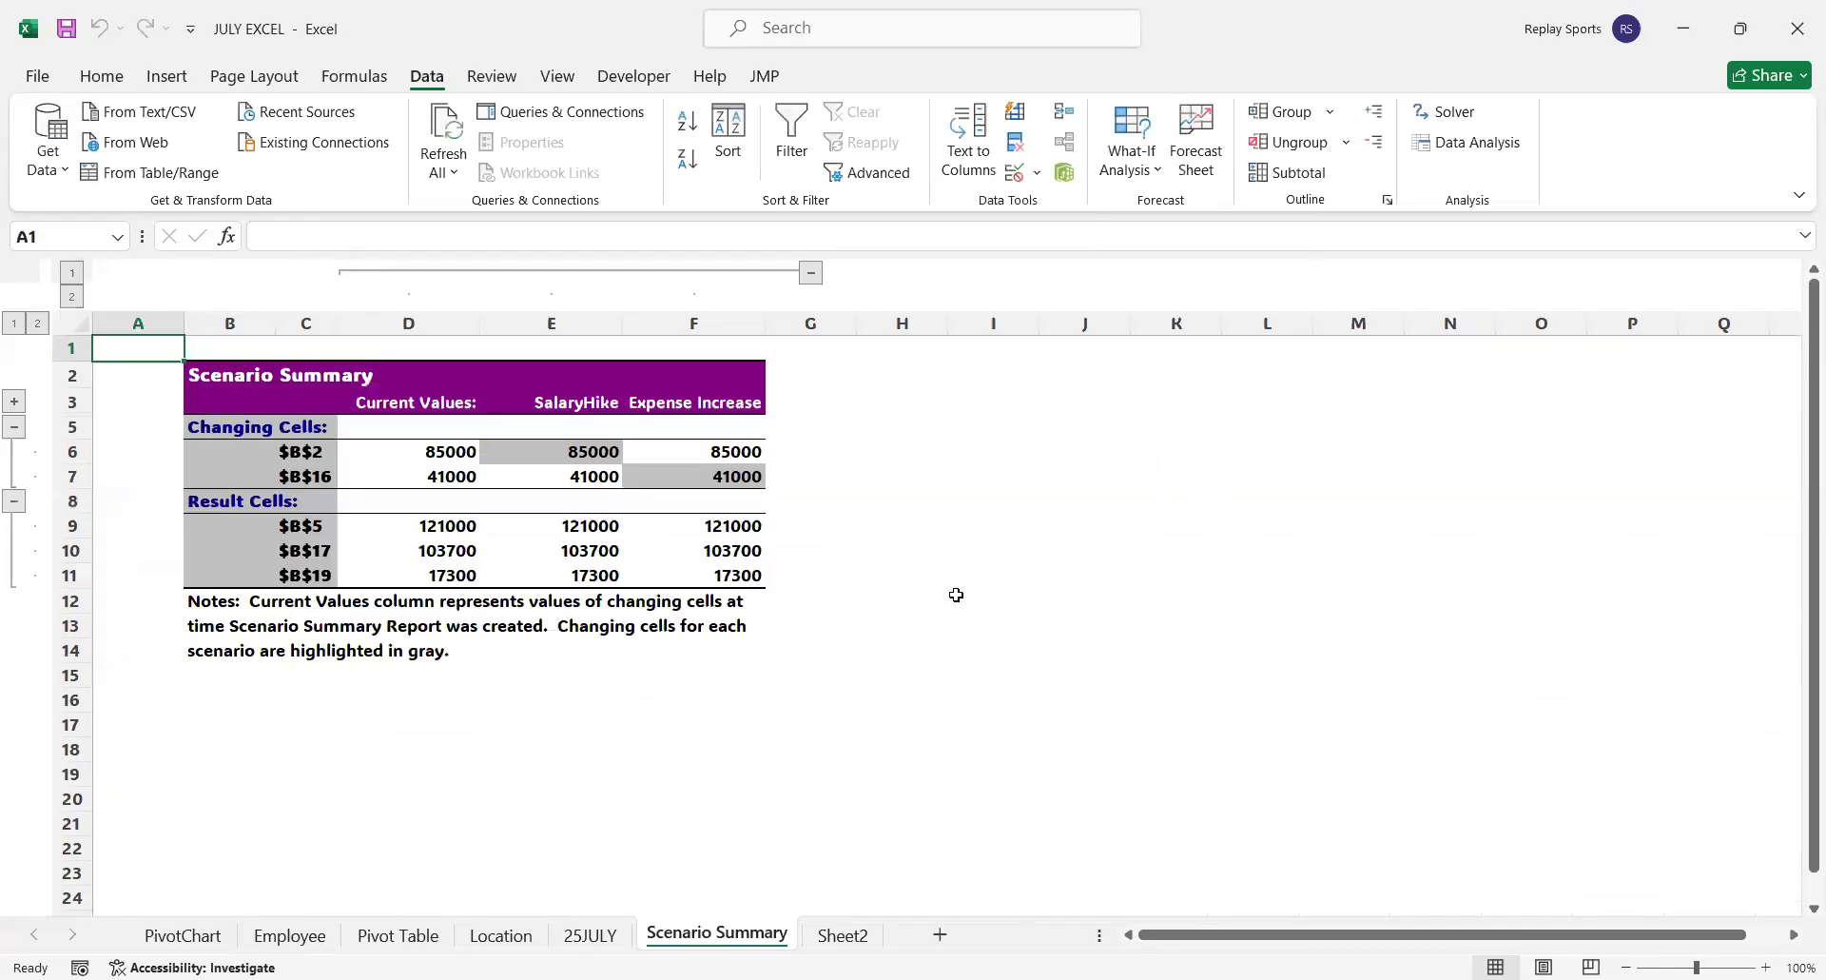
Relabel the report's result cells in C9, C10 and C11 as Income, Expense and Savings
left_click(301, 526)
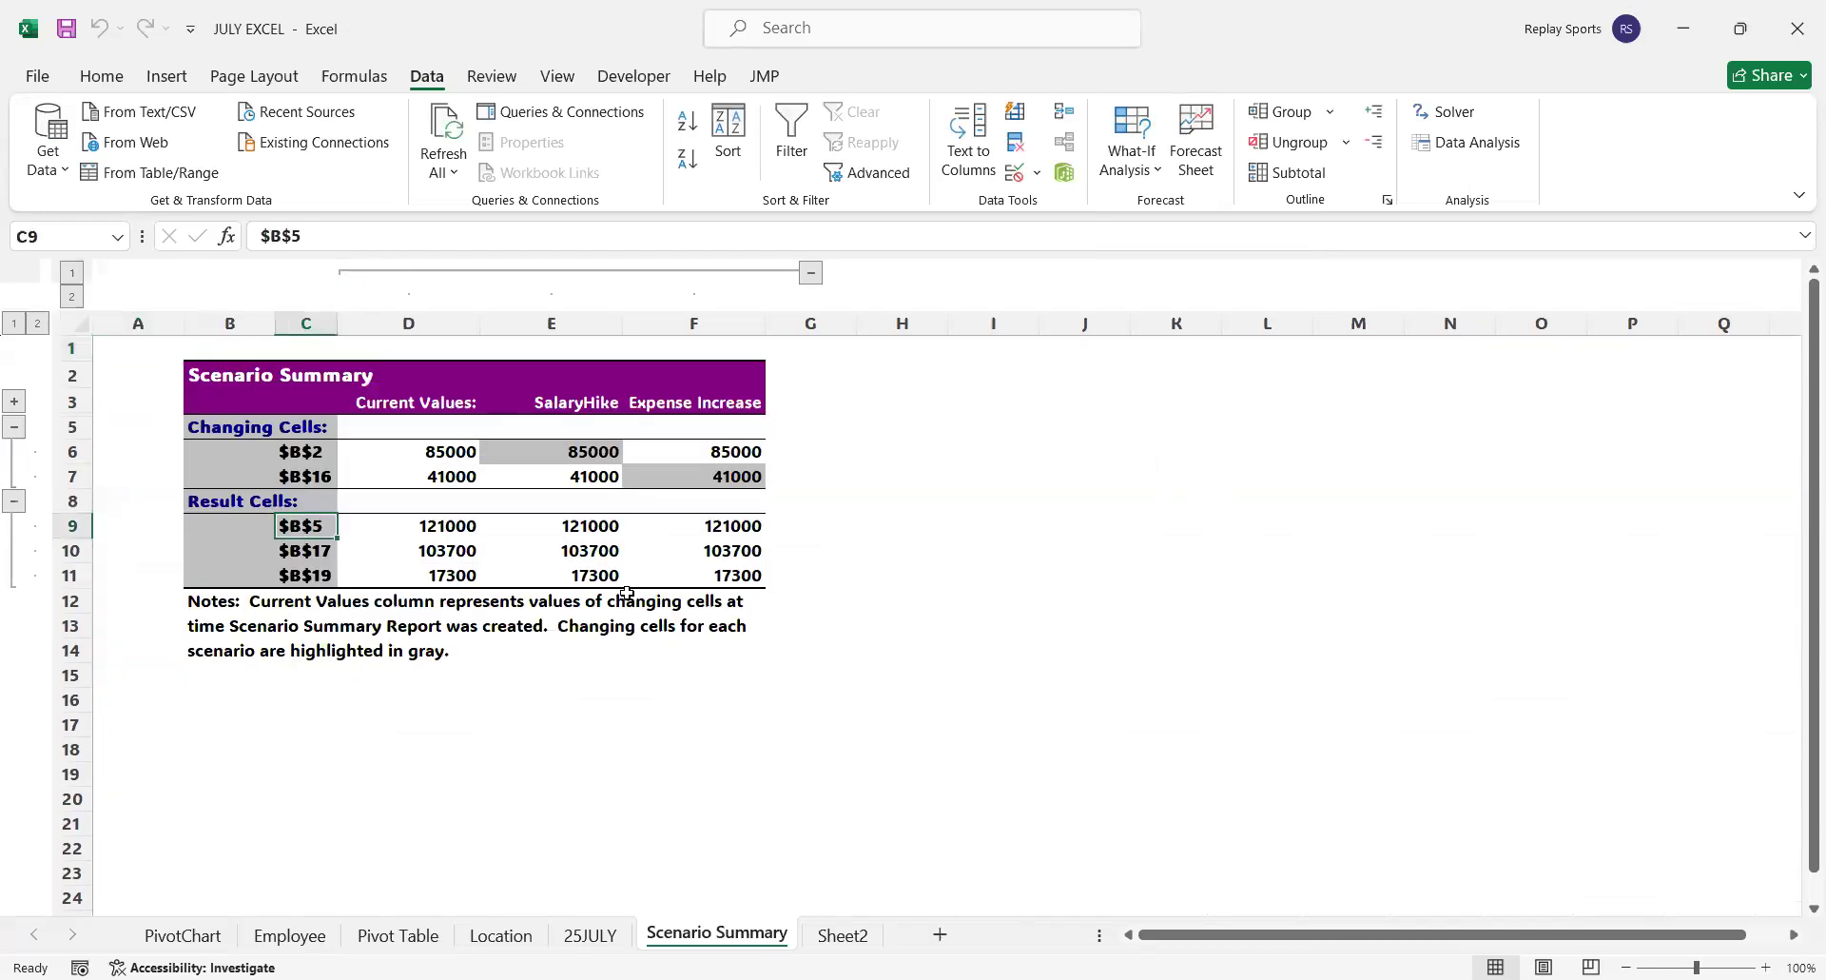
type("Incom")
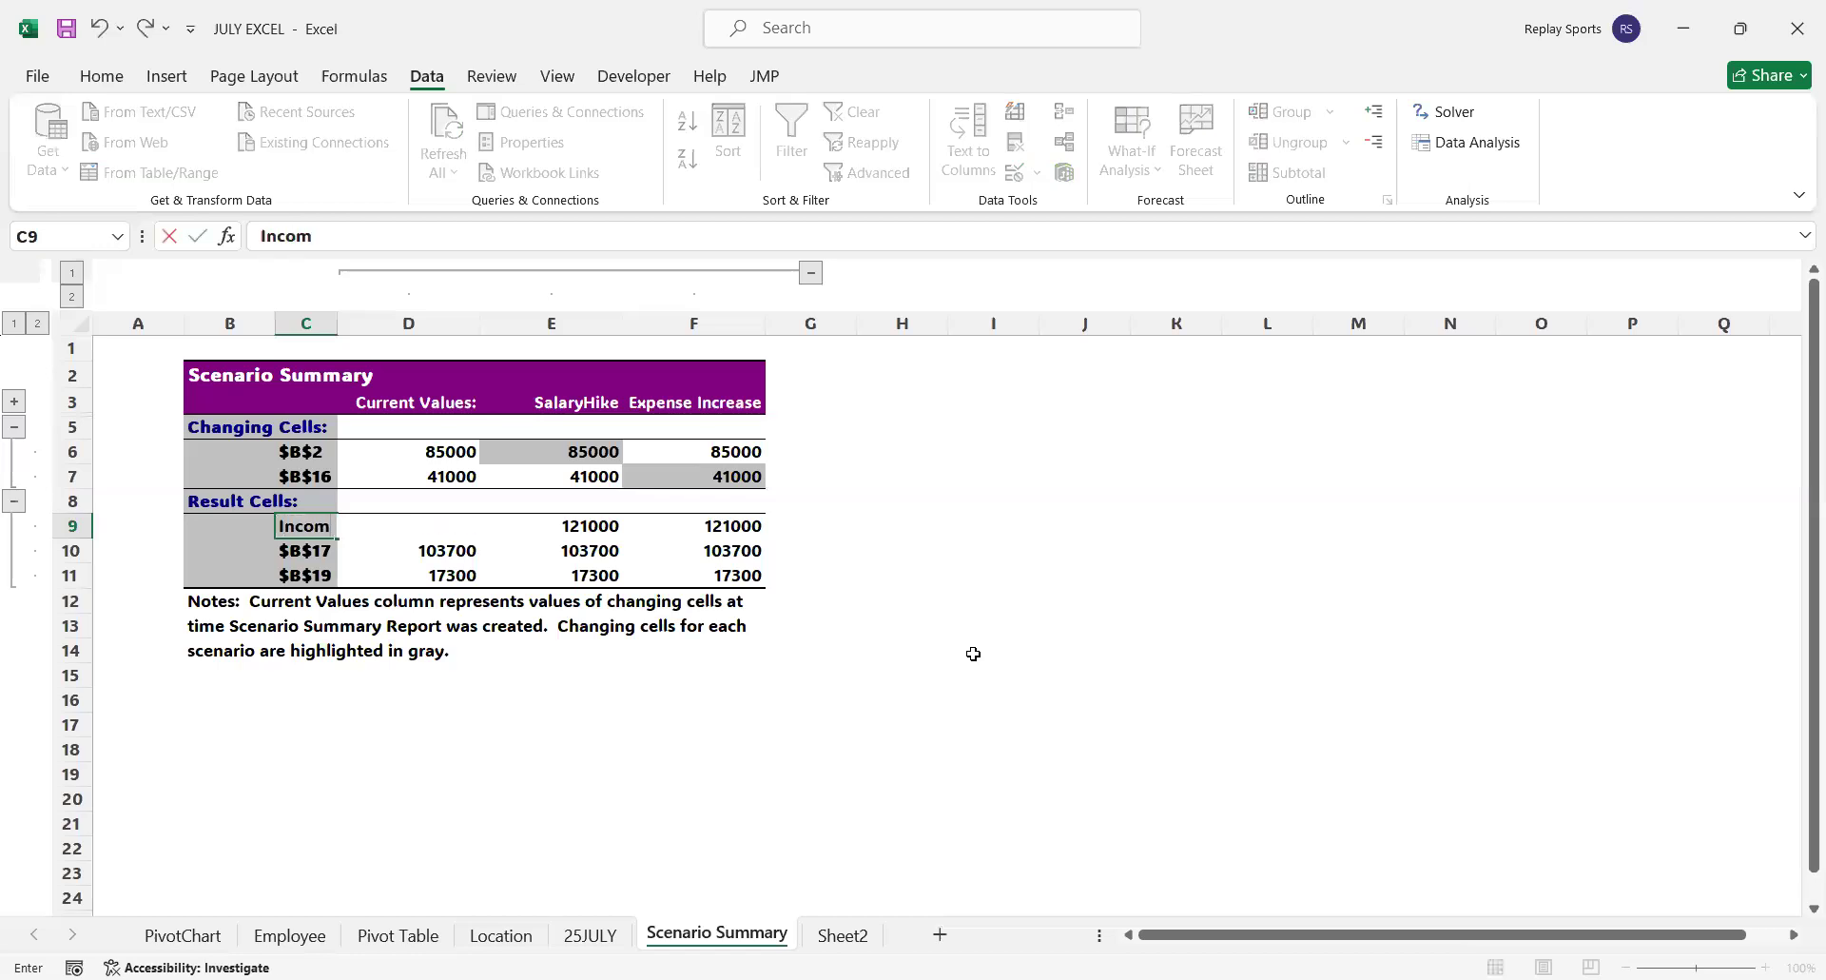
type("e")
key("Return")
type("Expense")
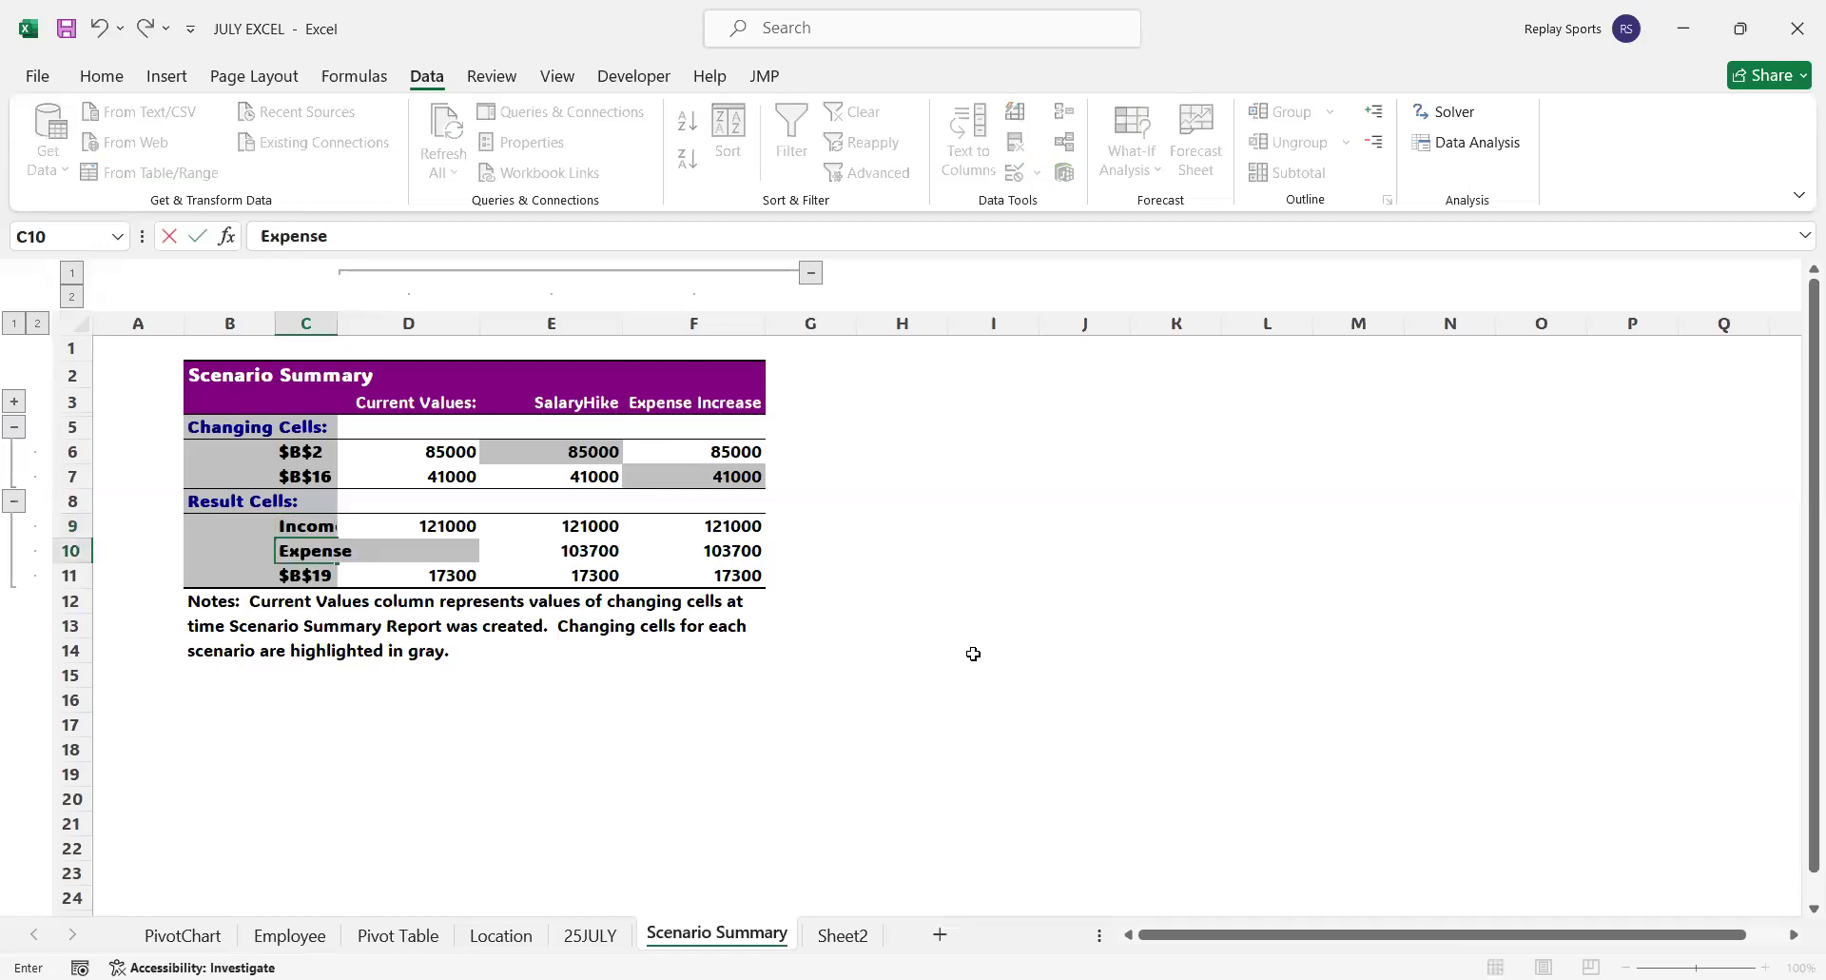
key("Return")
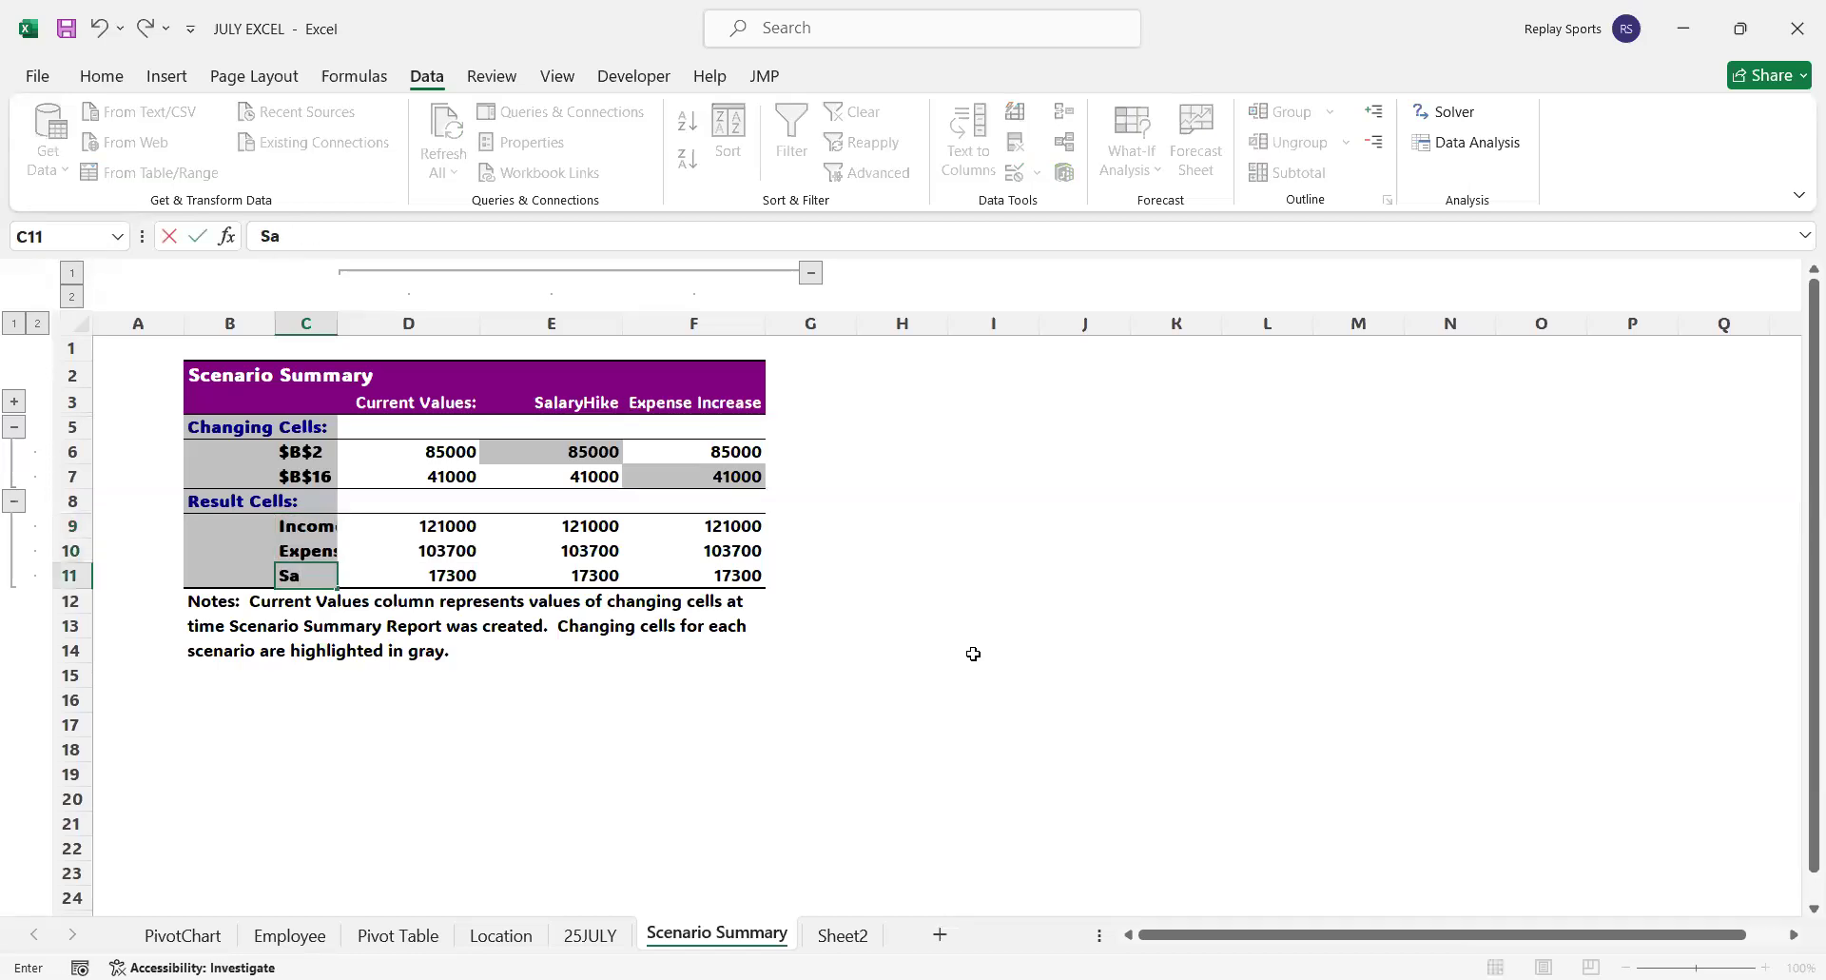
type("Savings")
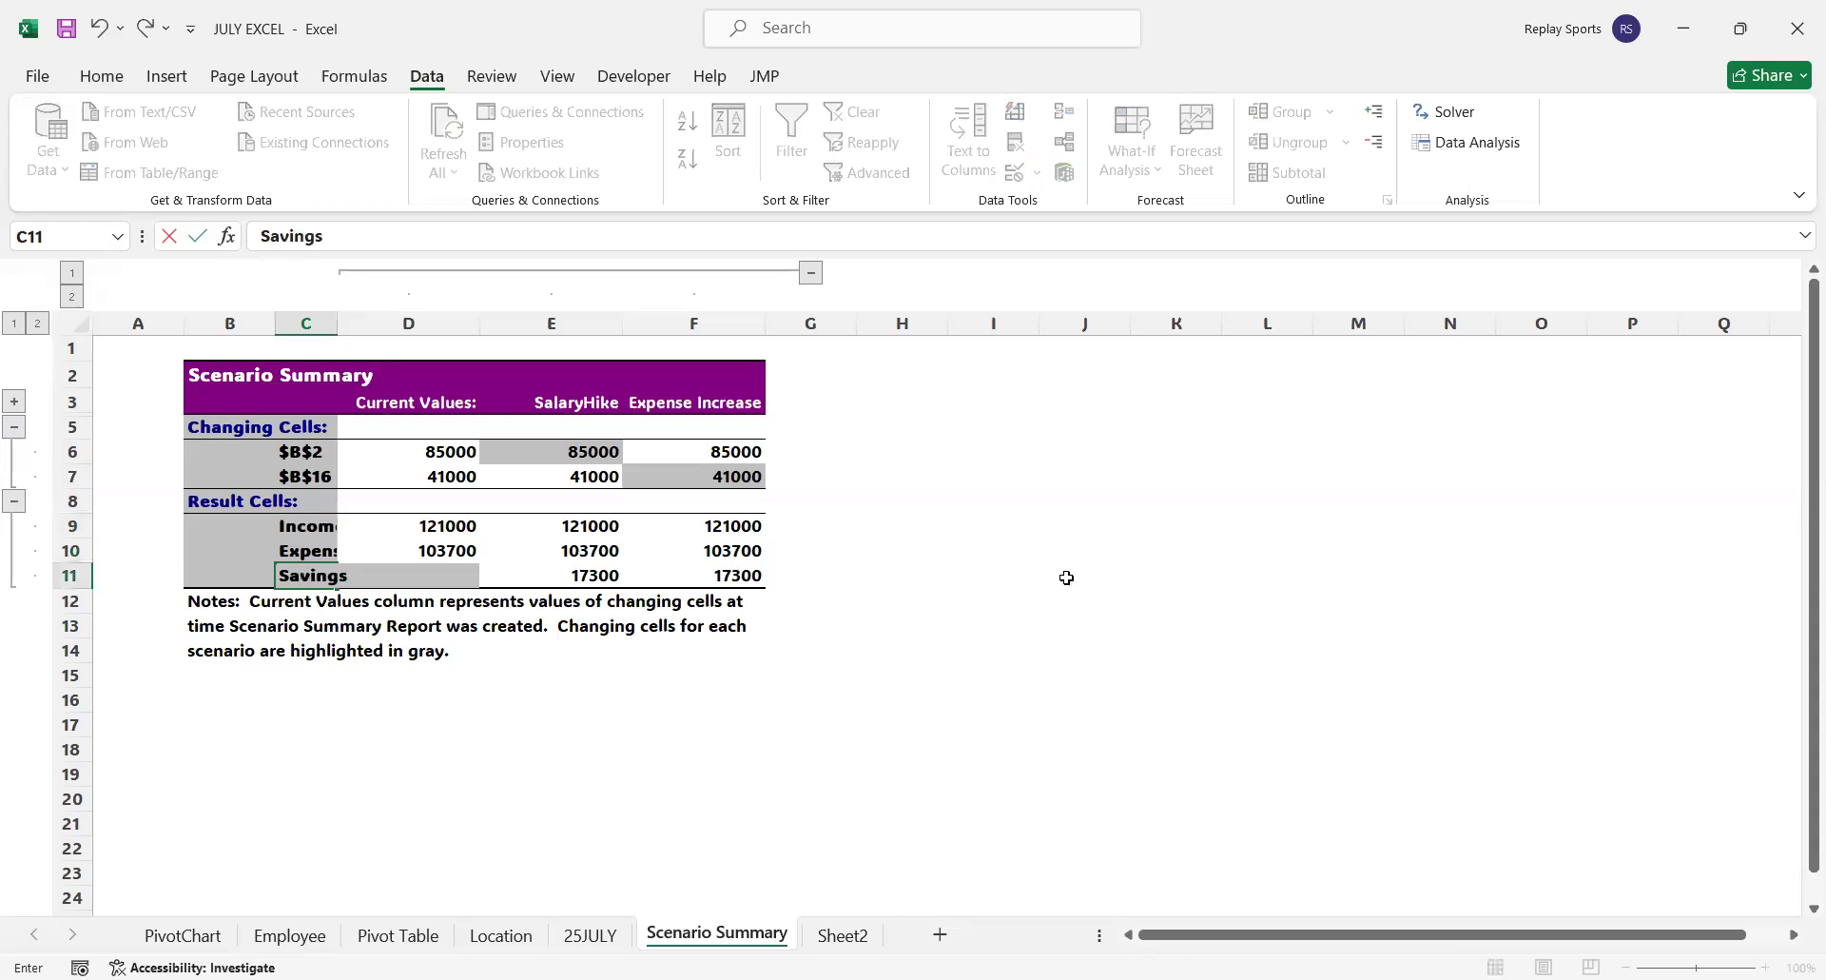
key("Return")
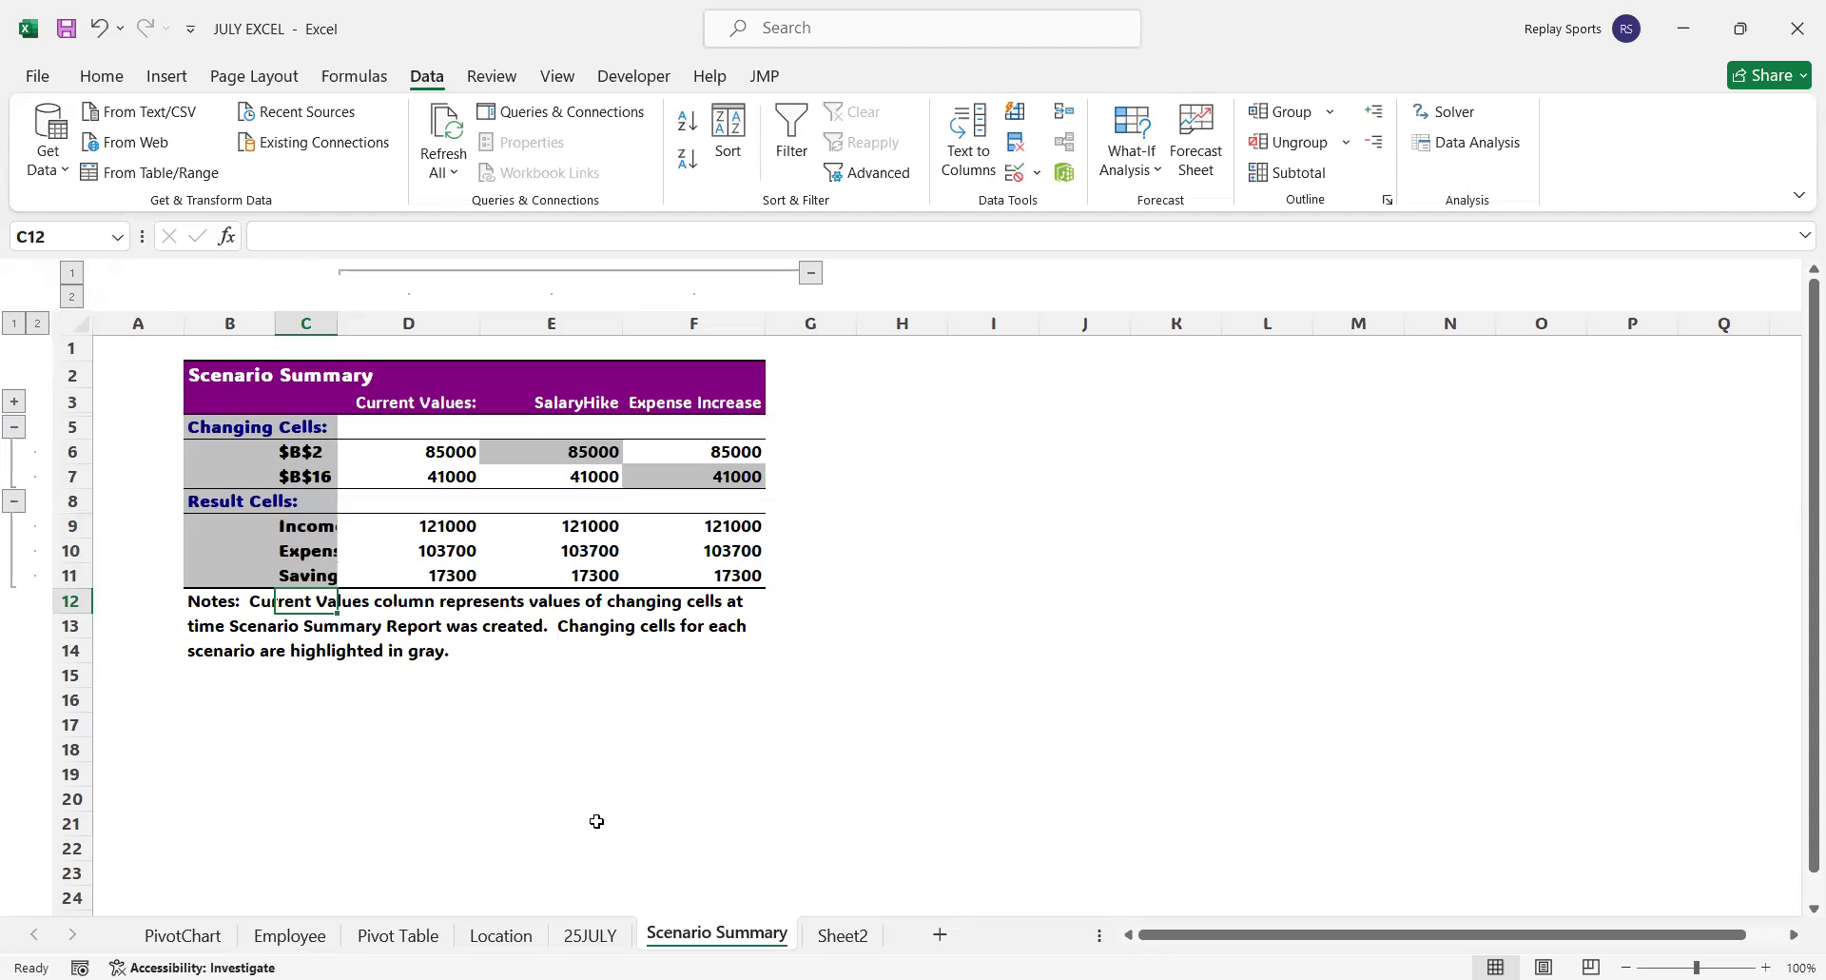
Change the Income from Salary amount in B2 of Sheet2 to 75000
left_click(616, 934)
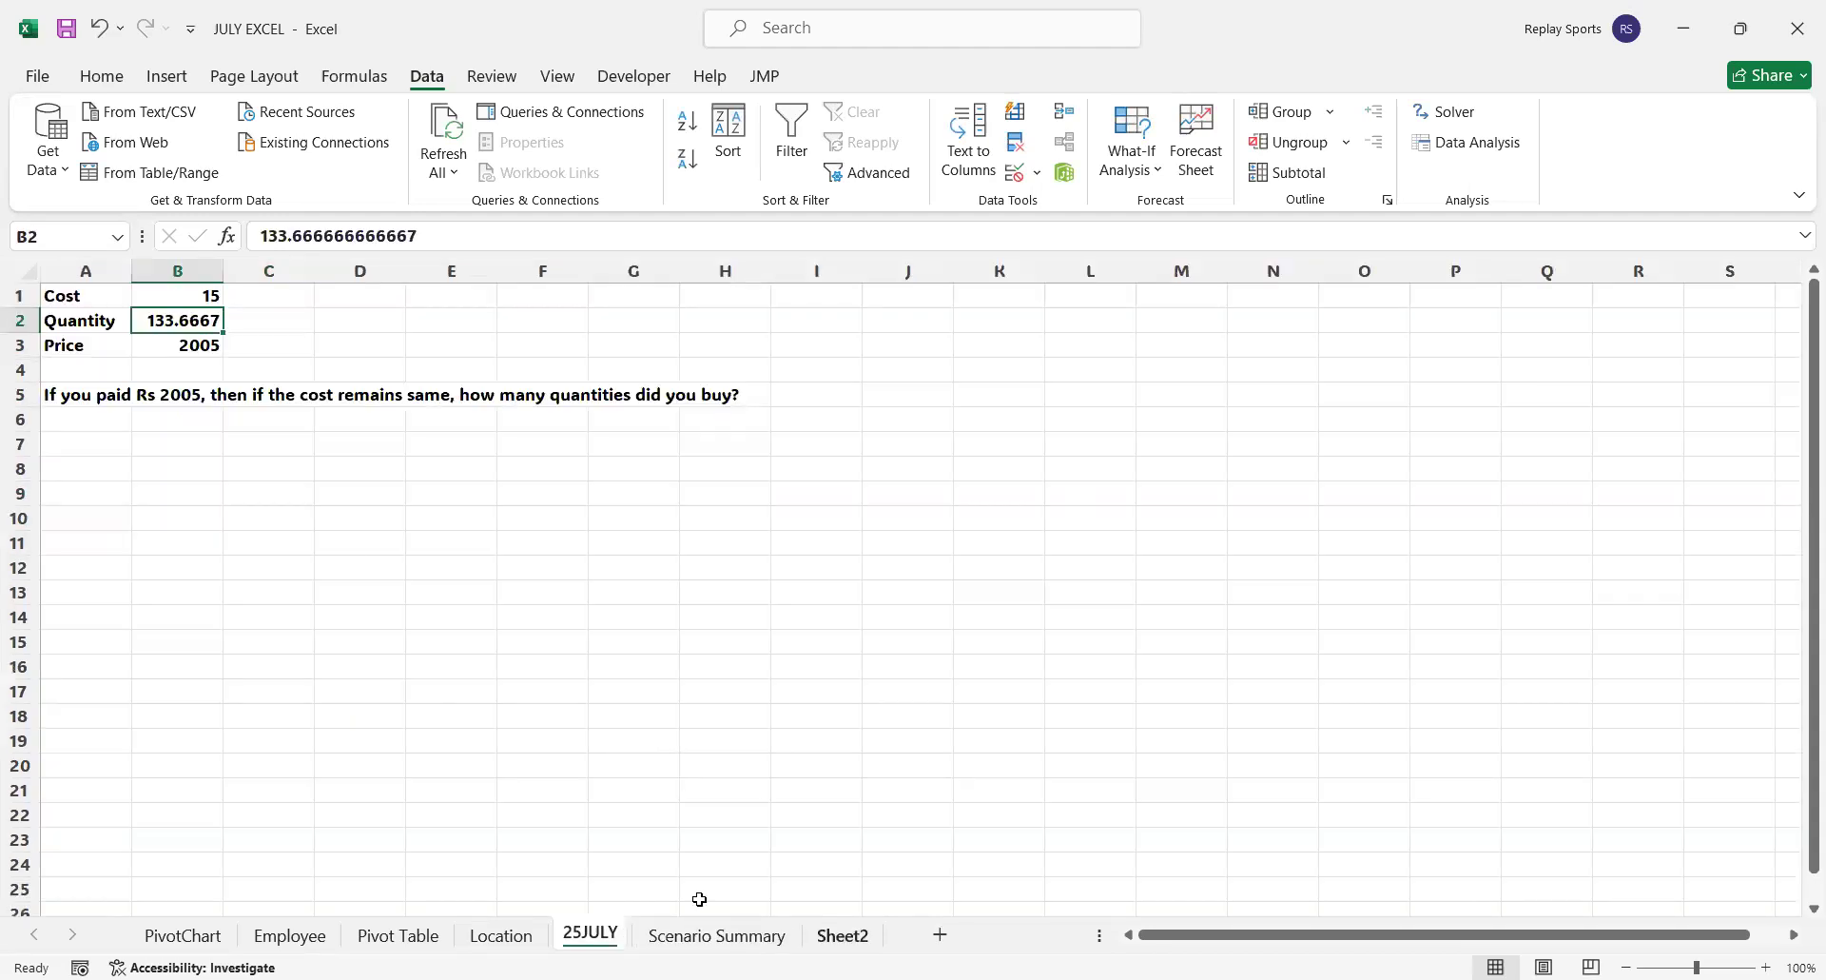
left_click(828, 938)
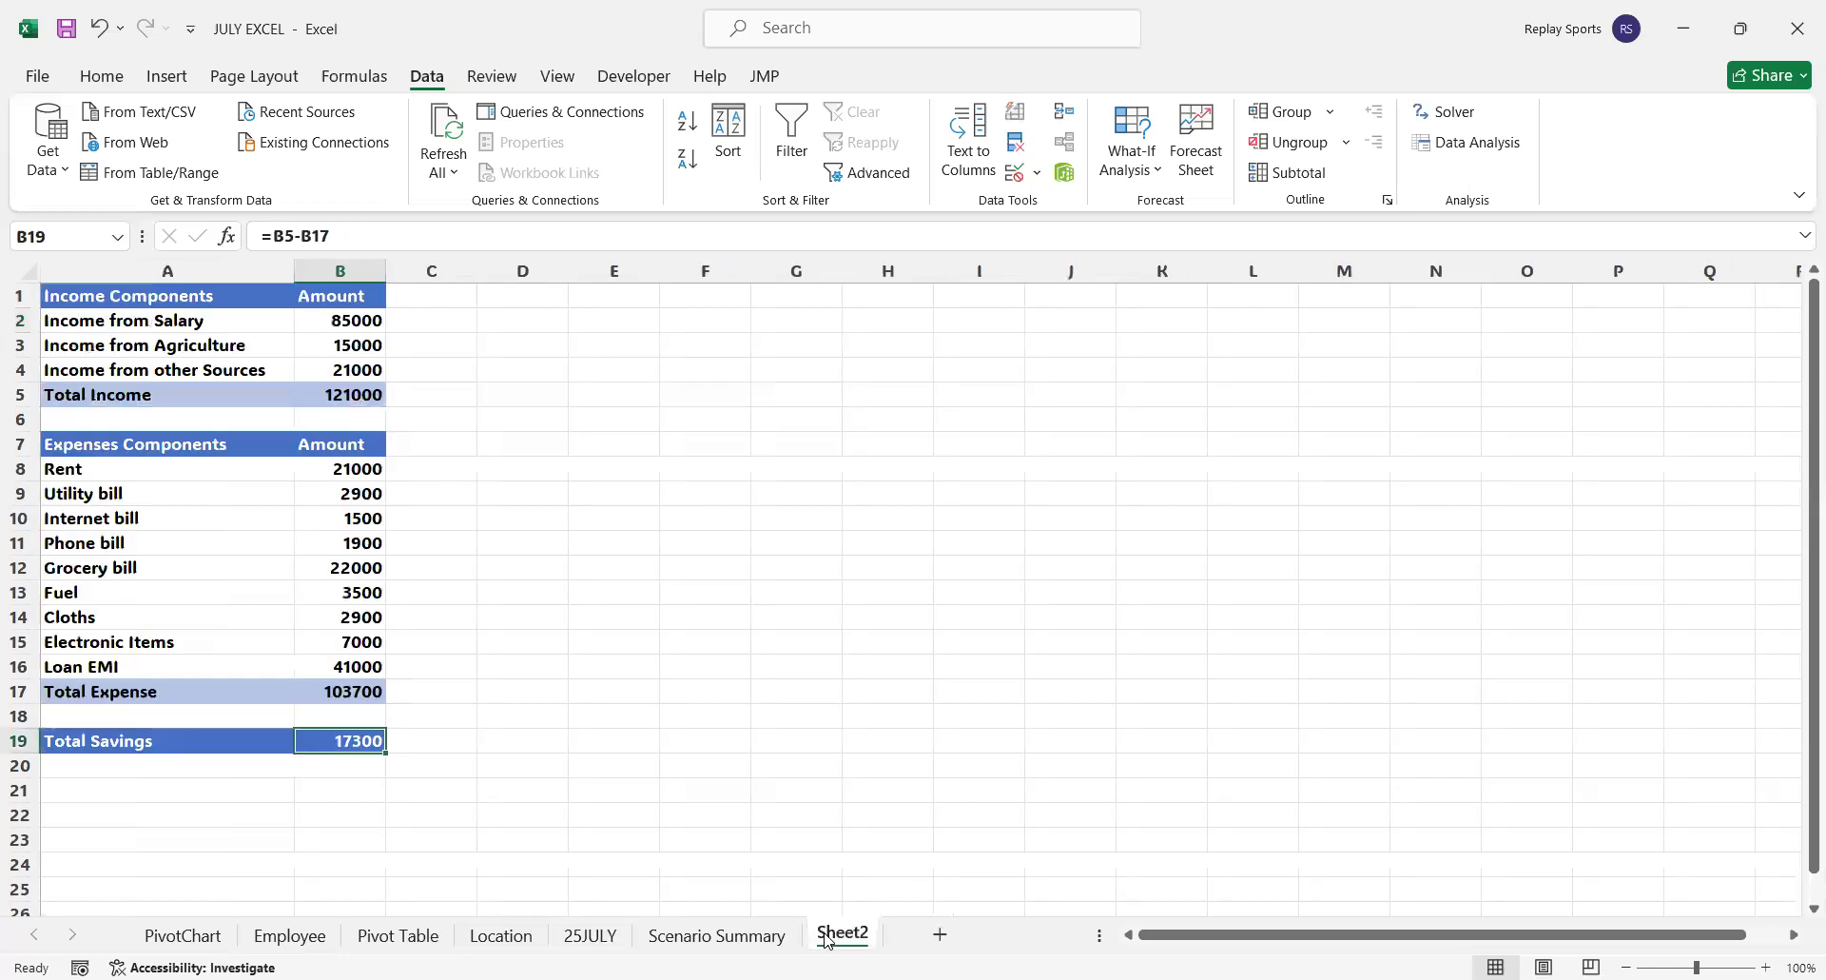
left_click(350, 321)
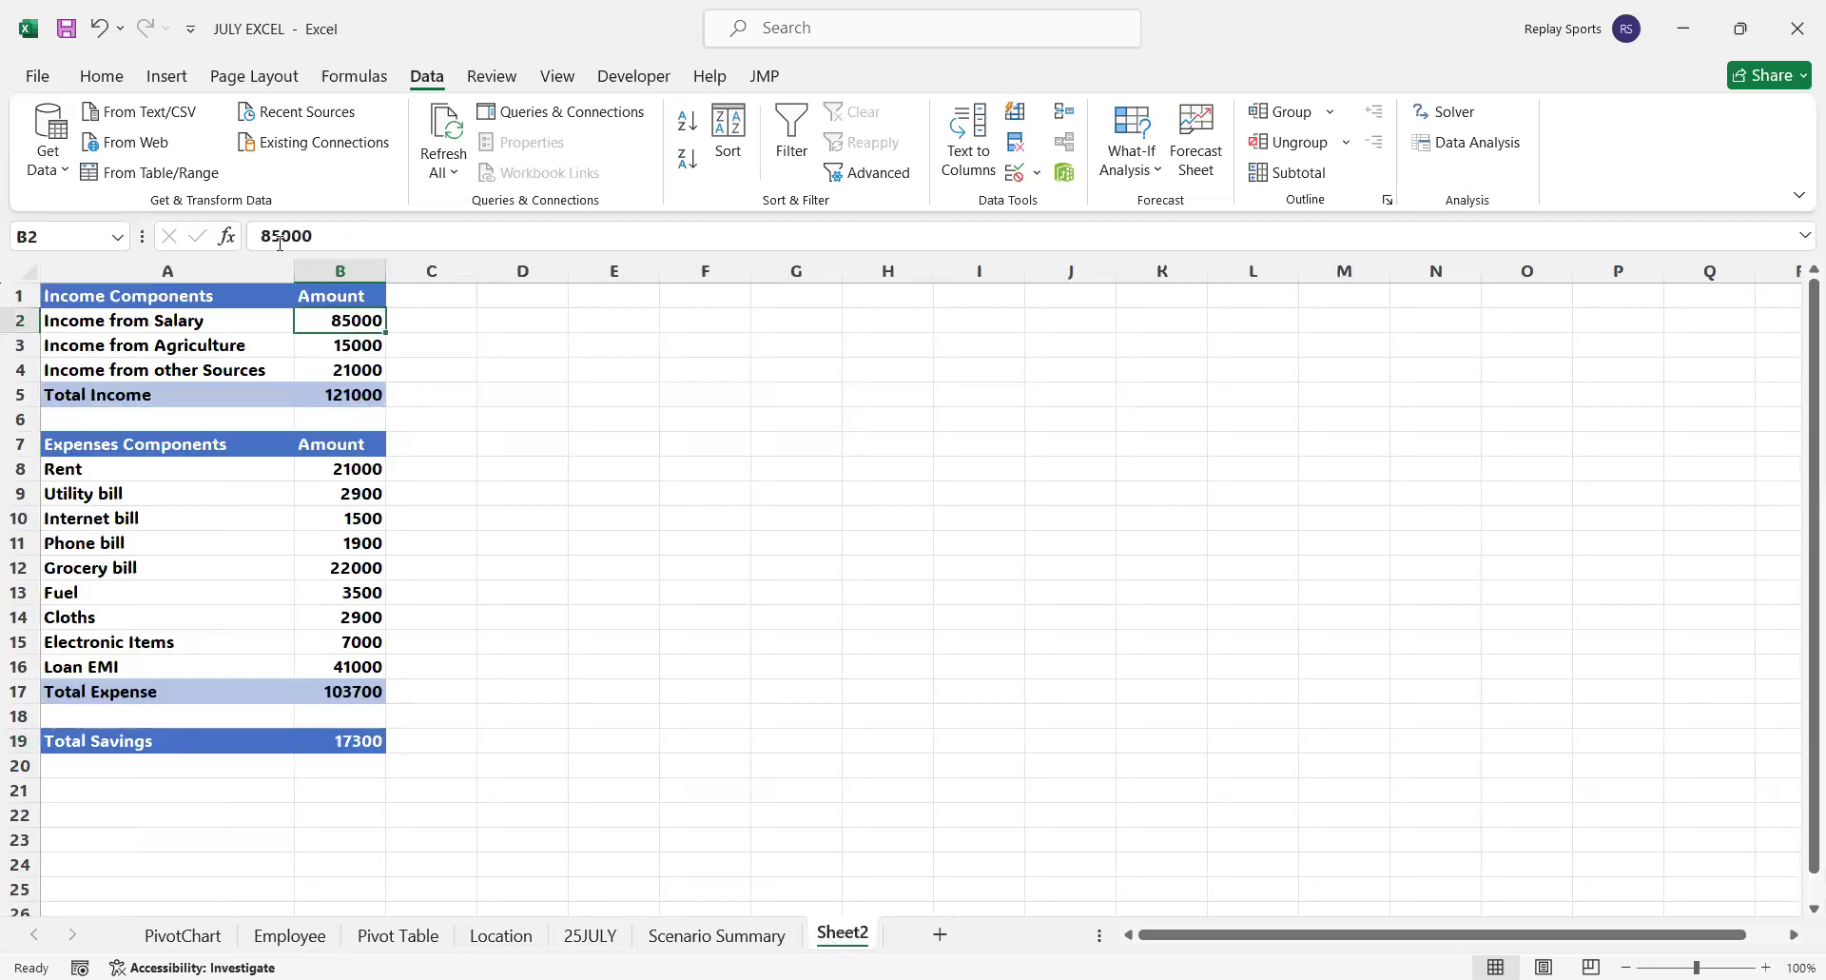
left_click_drag(273, 237, 247, 235)
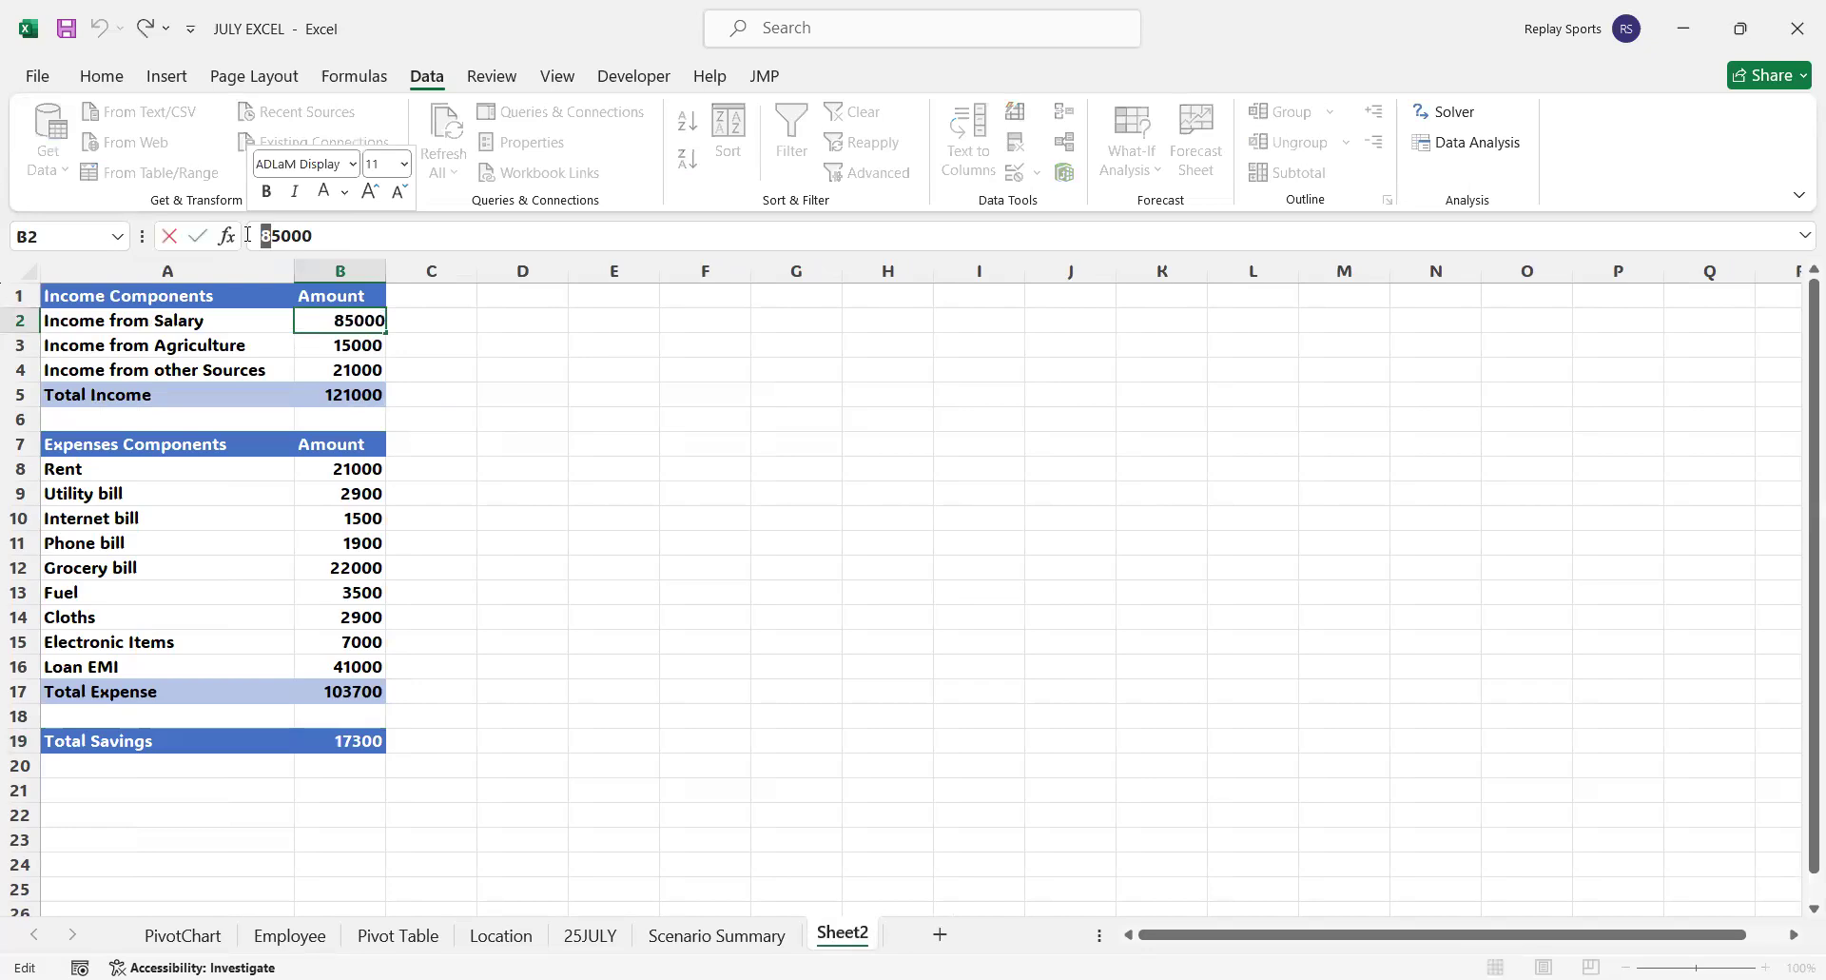
type("7")
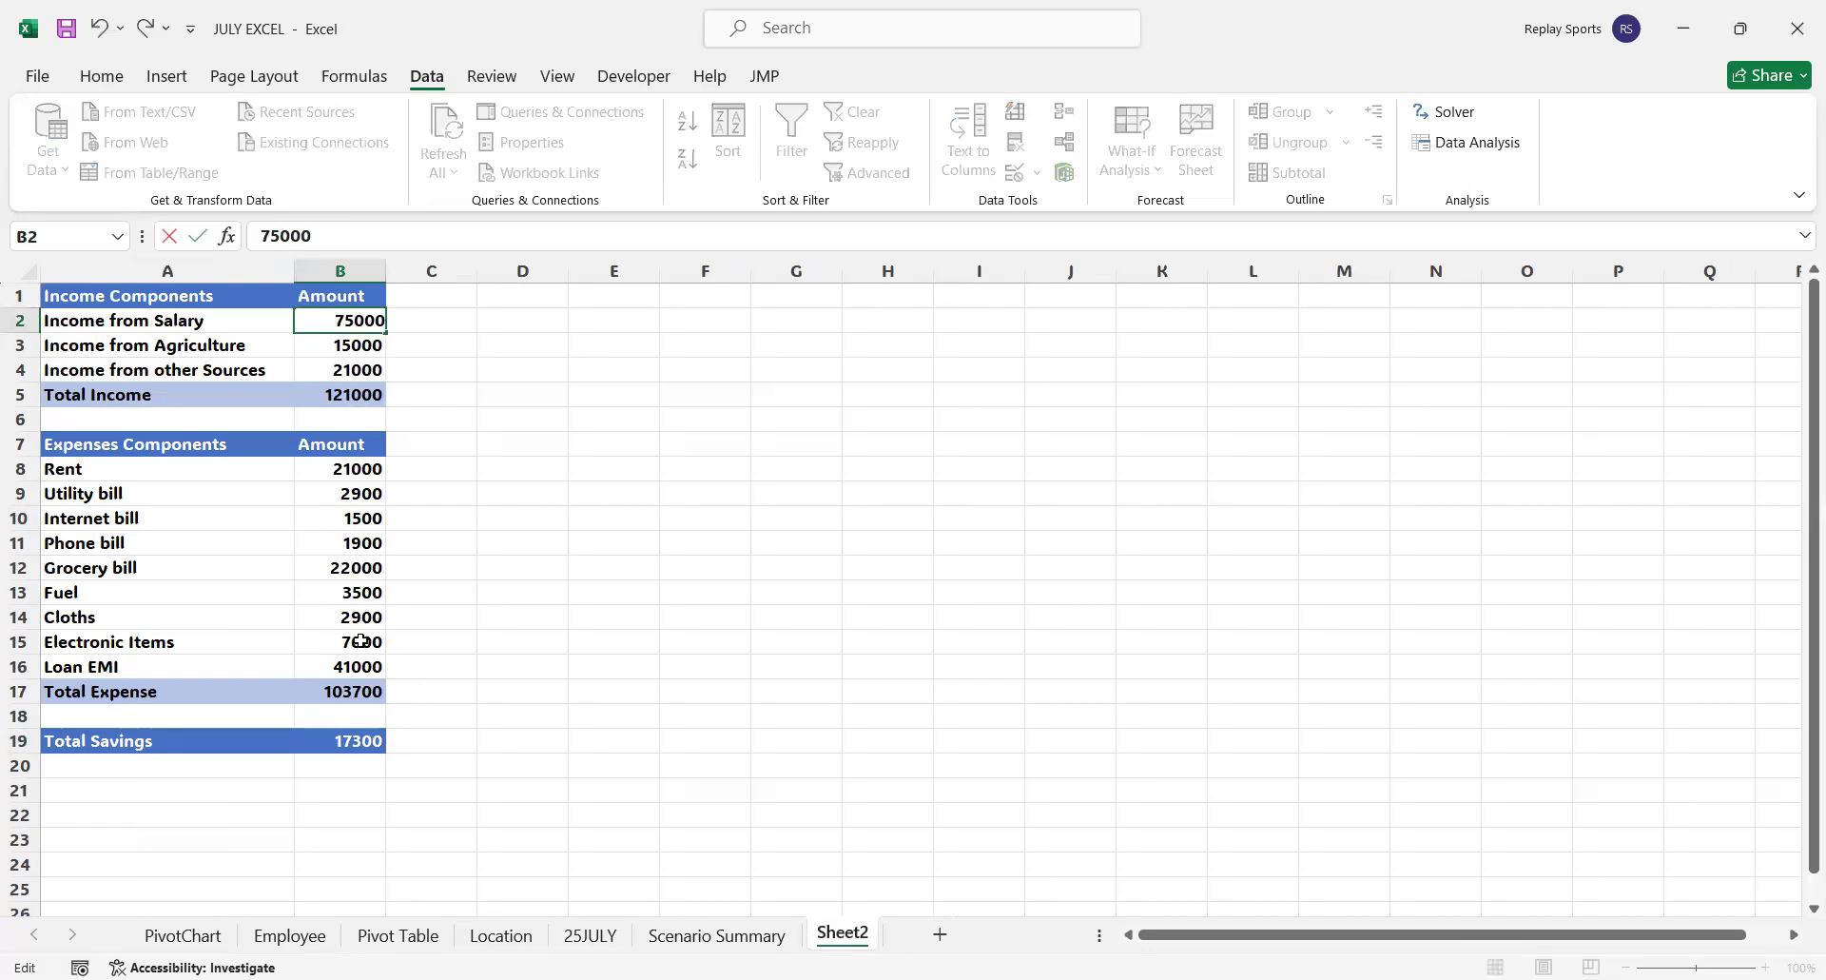
Set the Loan EMI amount in B16 to 39000
left_click(352, 666)
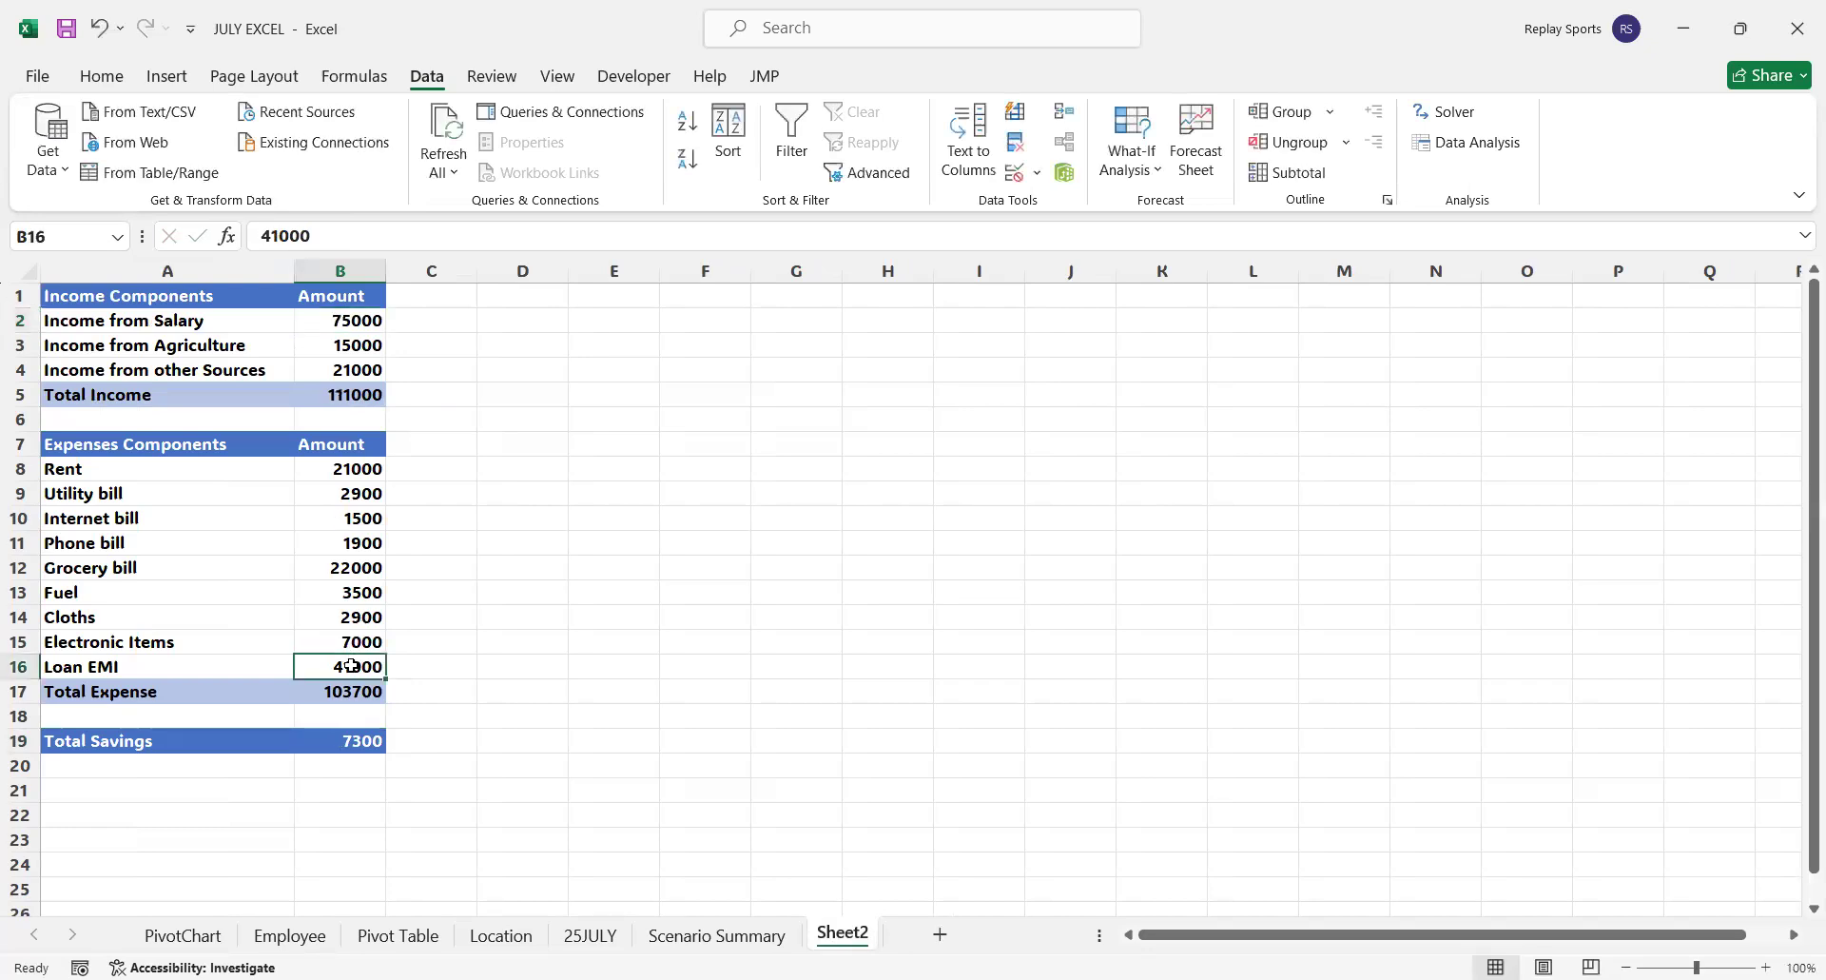
type("390")
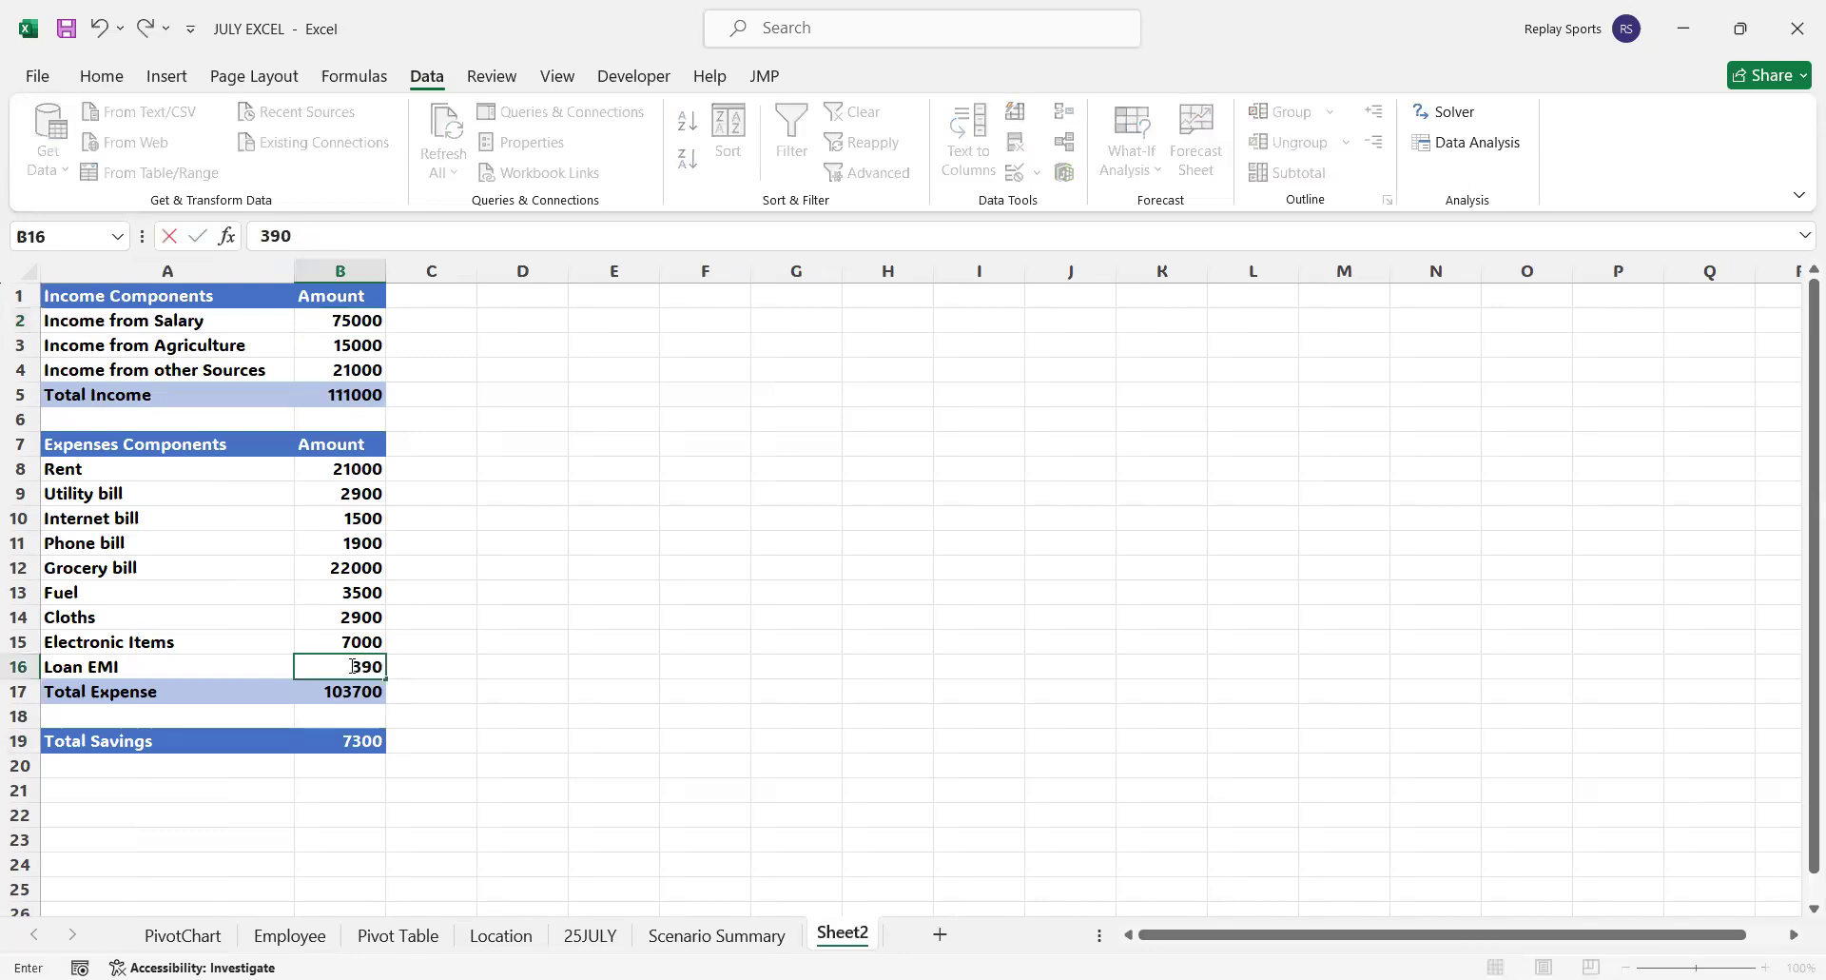
type("00")
key("Return")
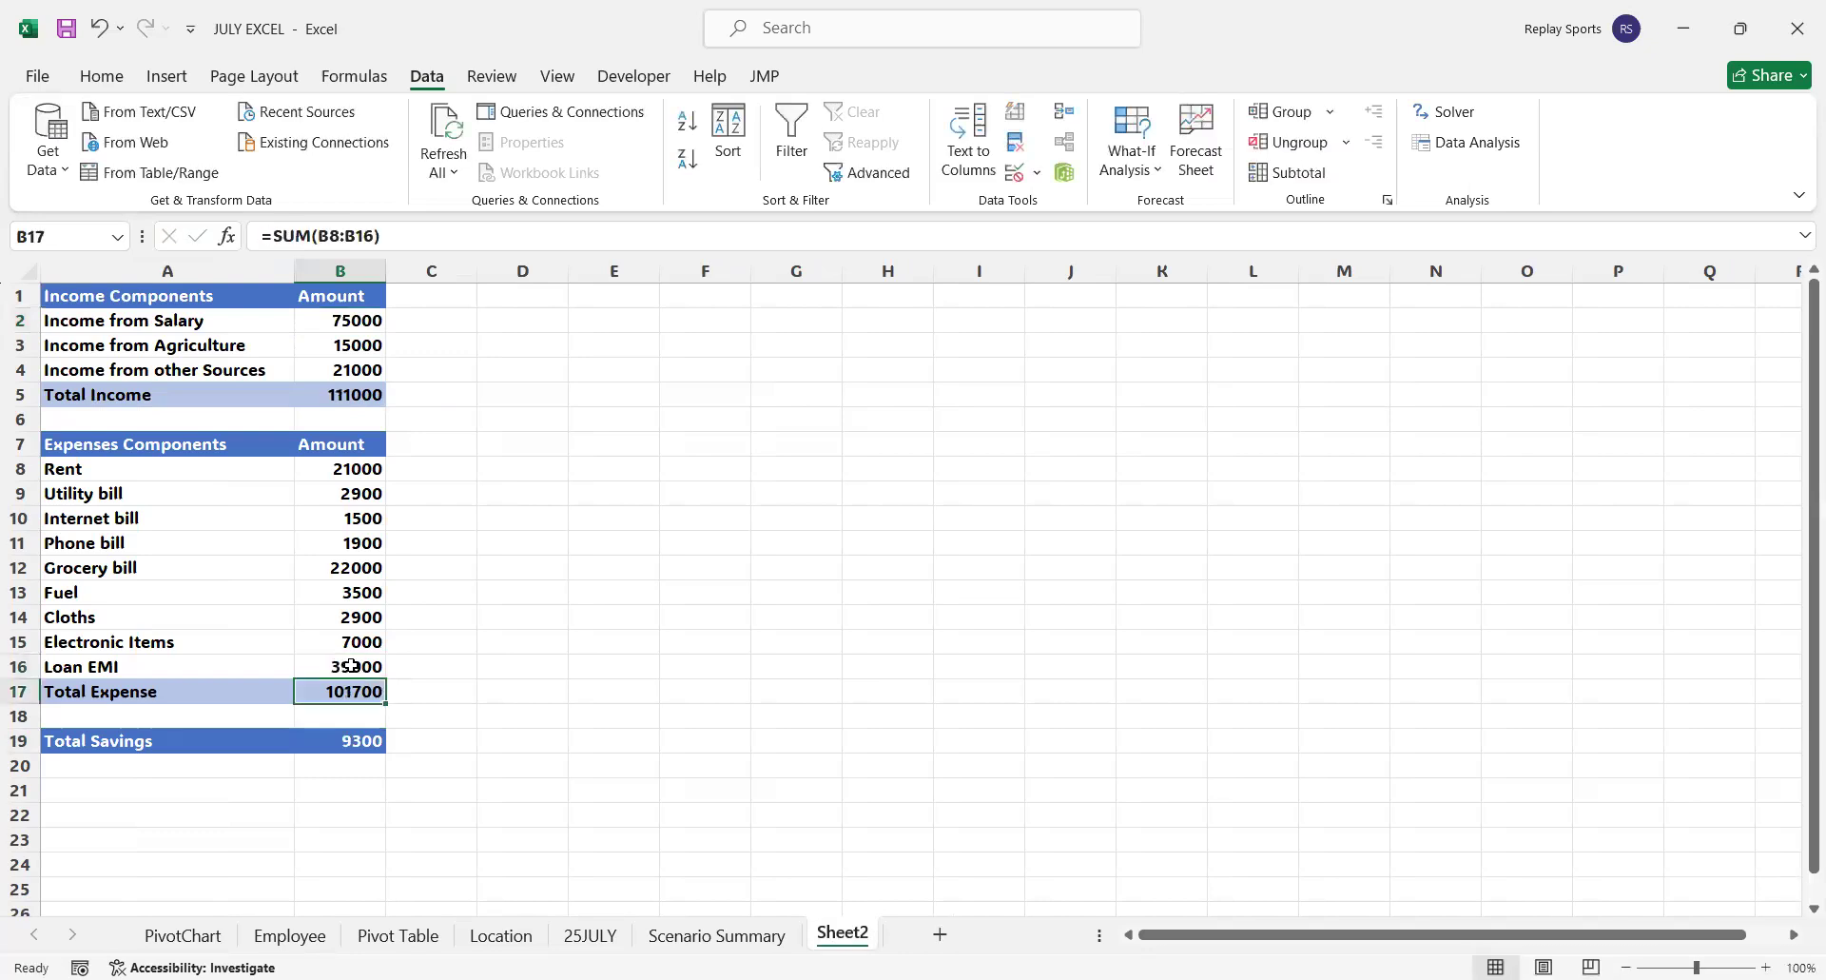
Create a second scenario summary report with result cells B5, B17 and B19, and check its Current Values column
left_click(379, 746)
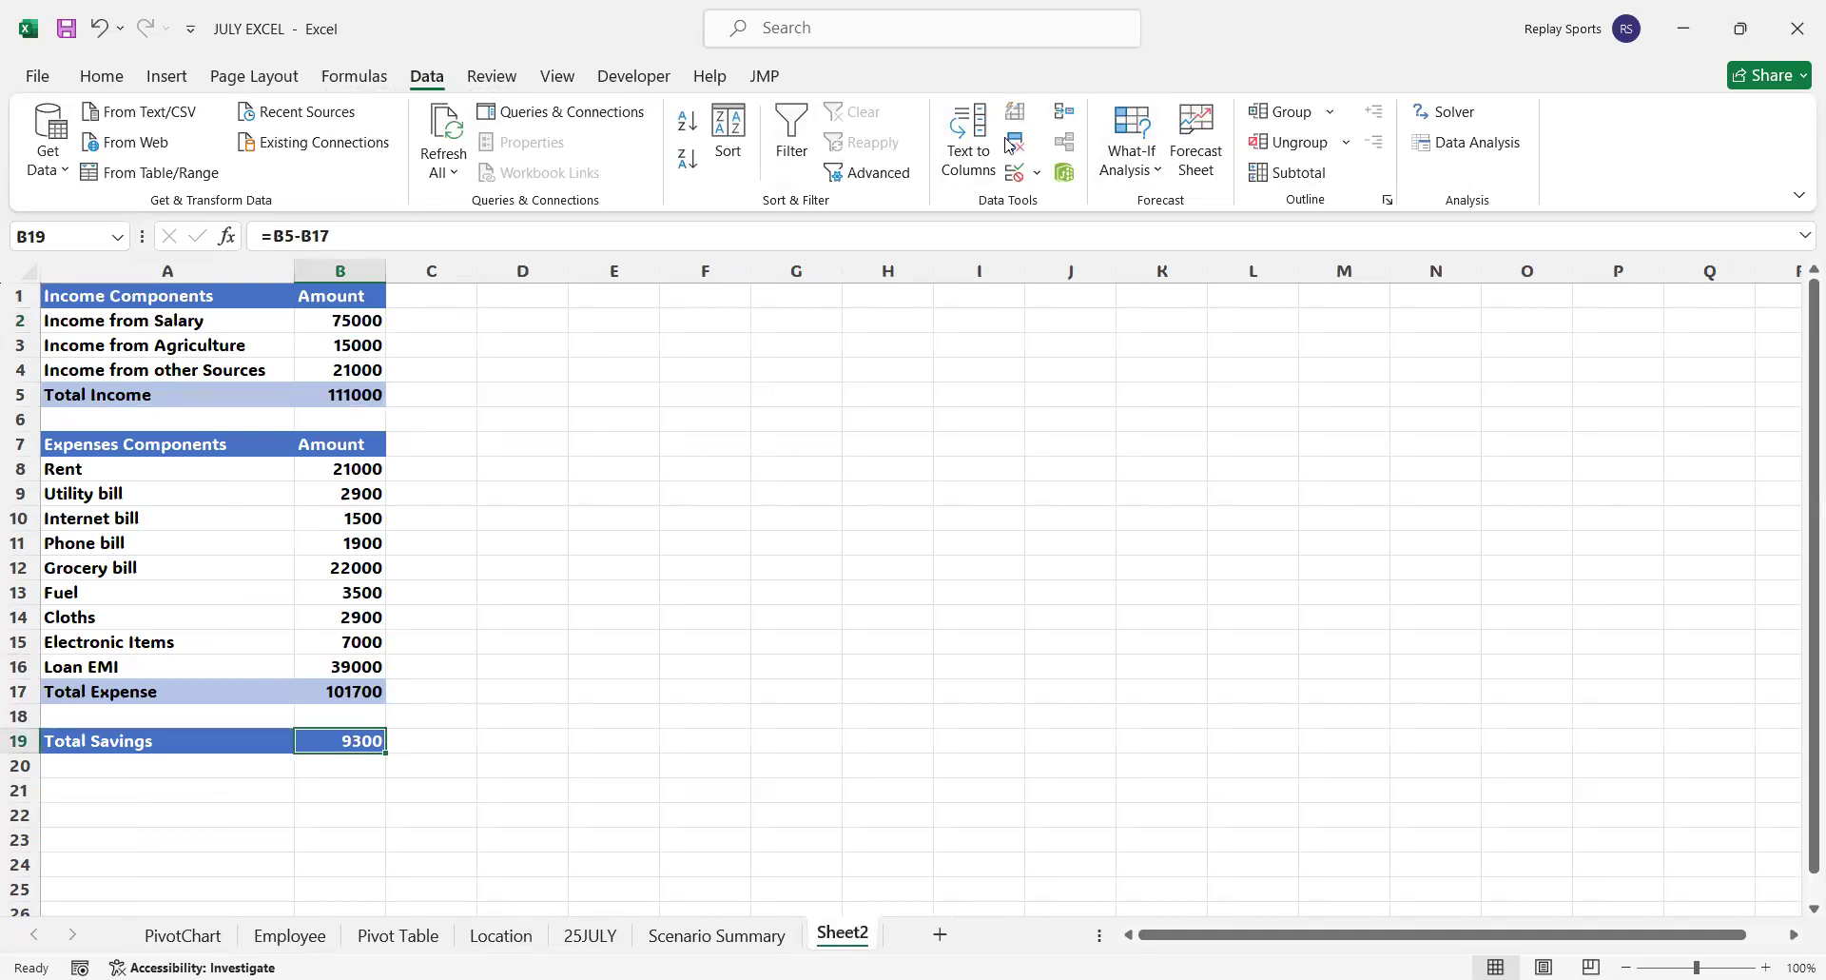
left_click(1162, 173)
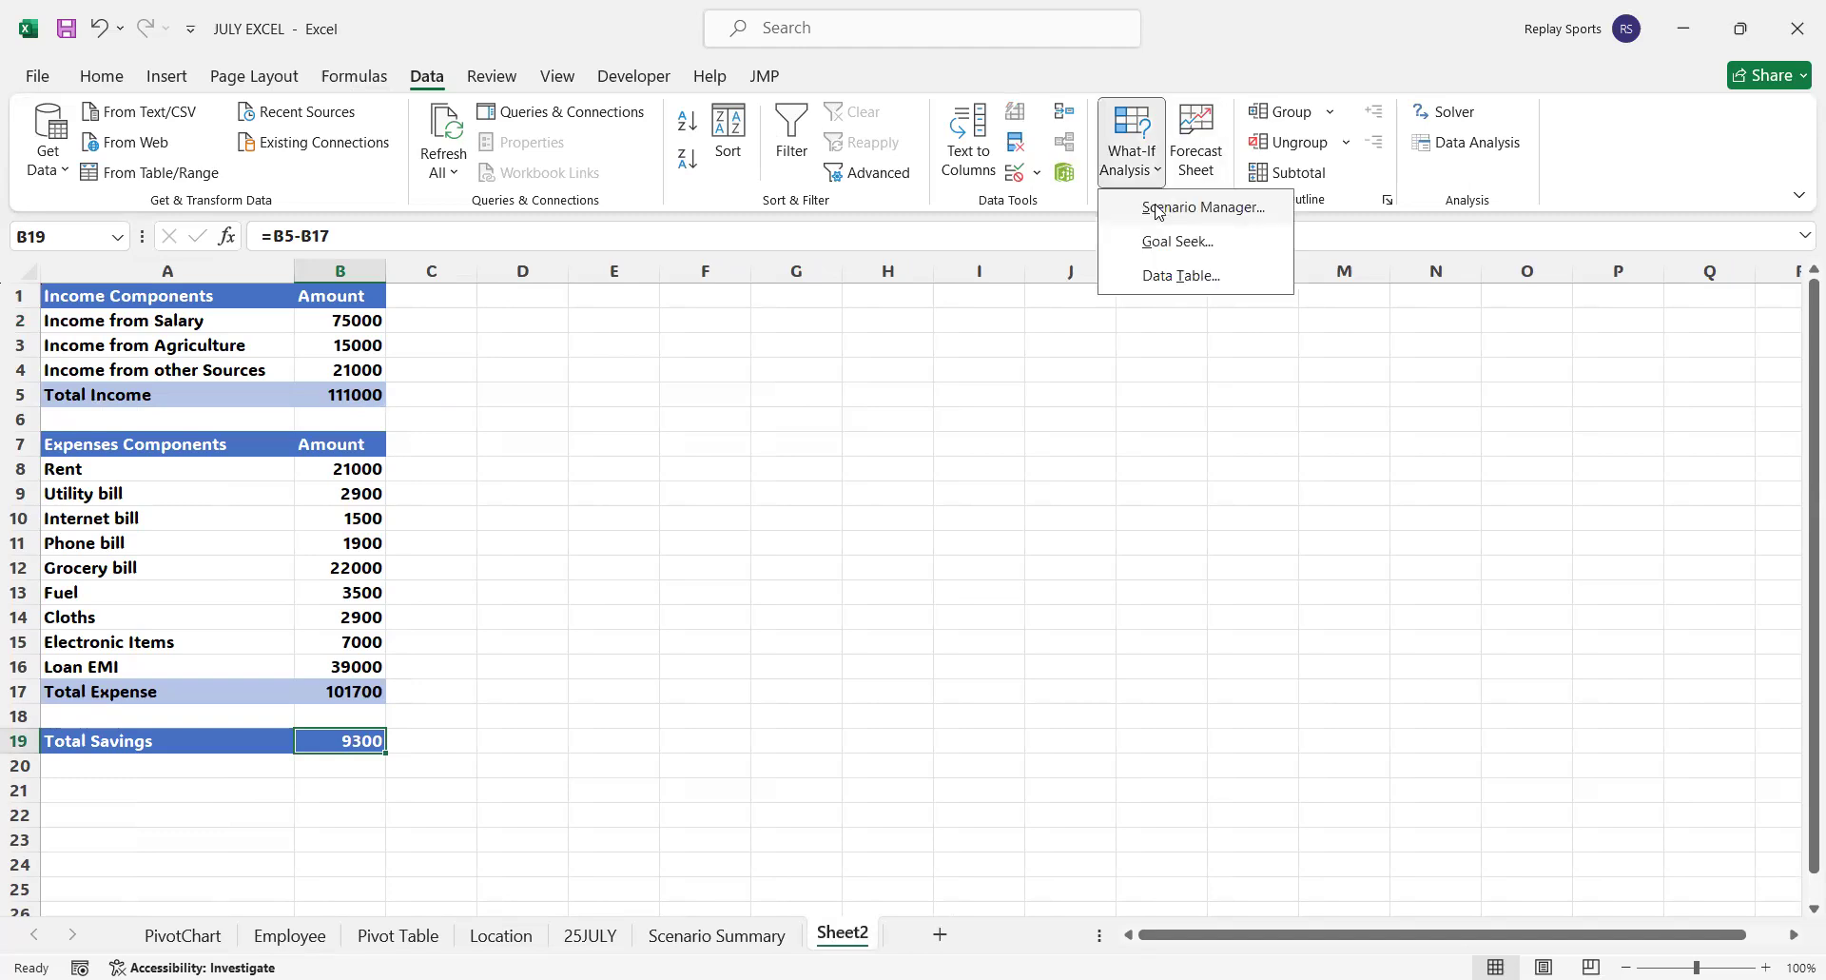
left_click(1158, 211)
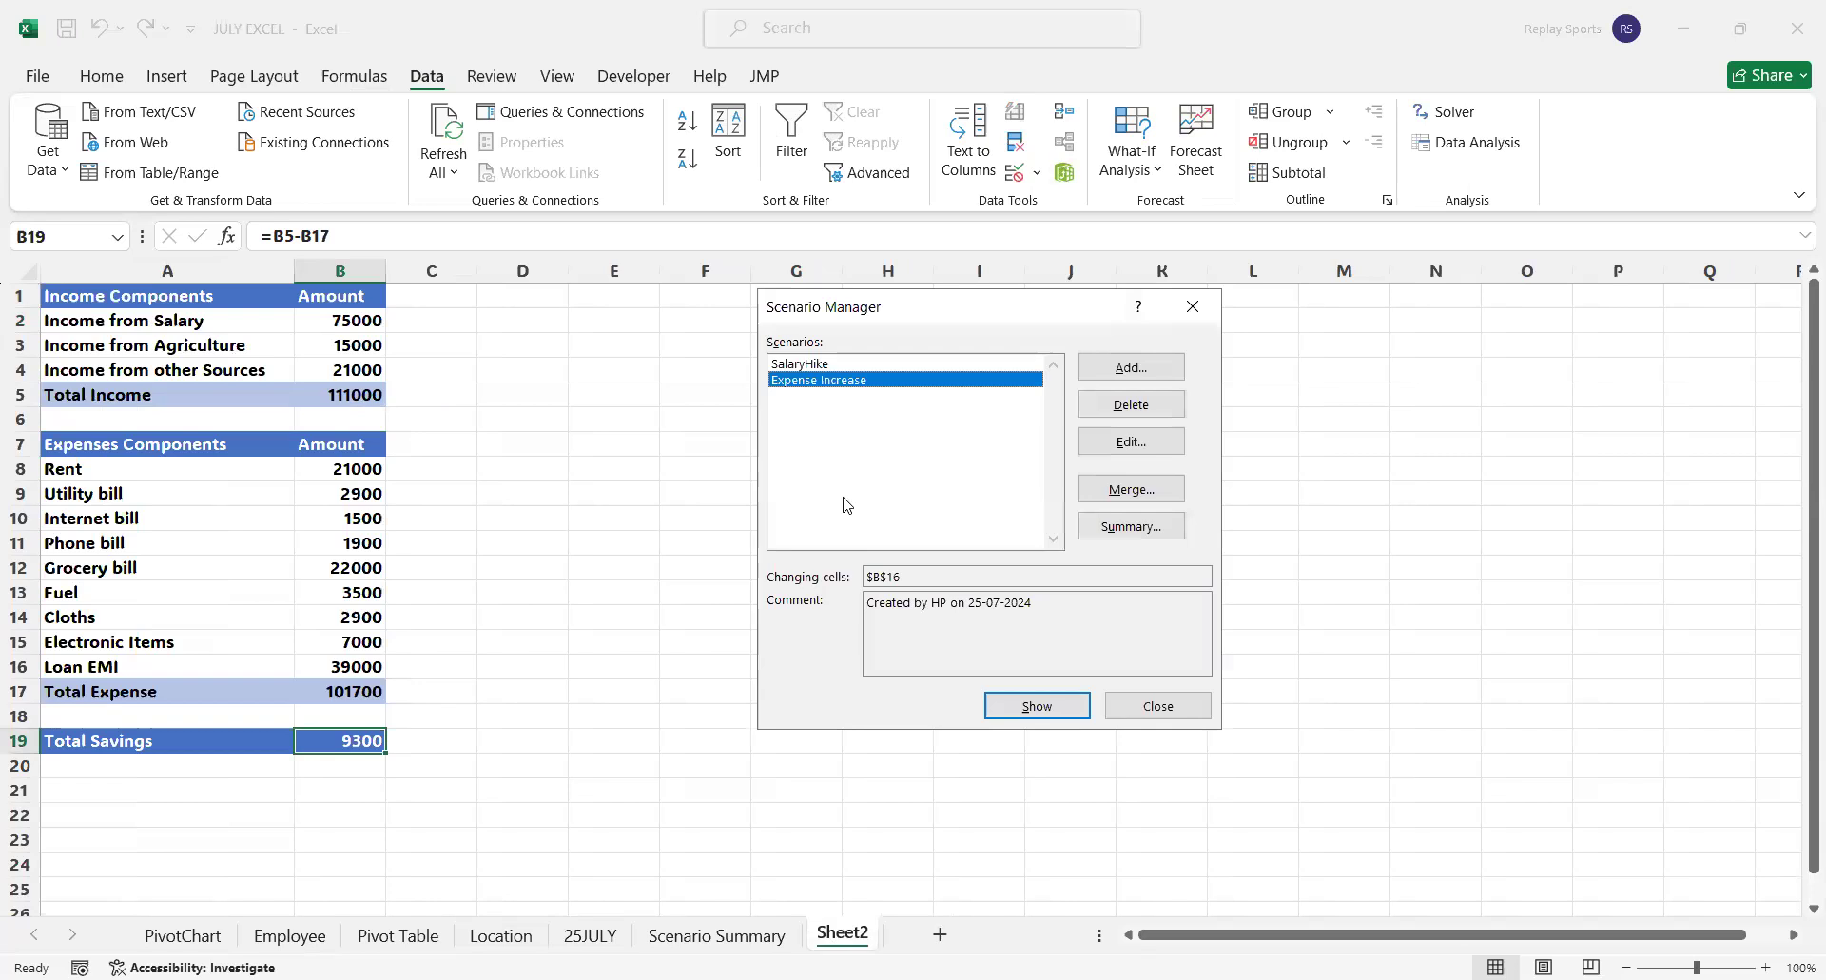
left_click(1129, 535)
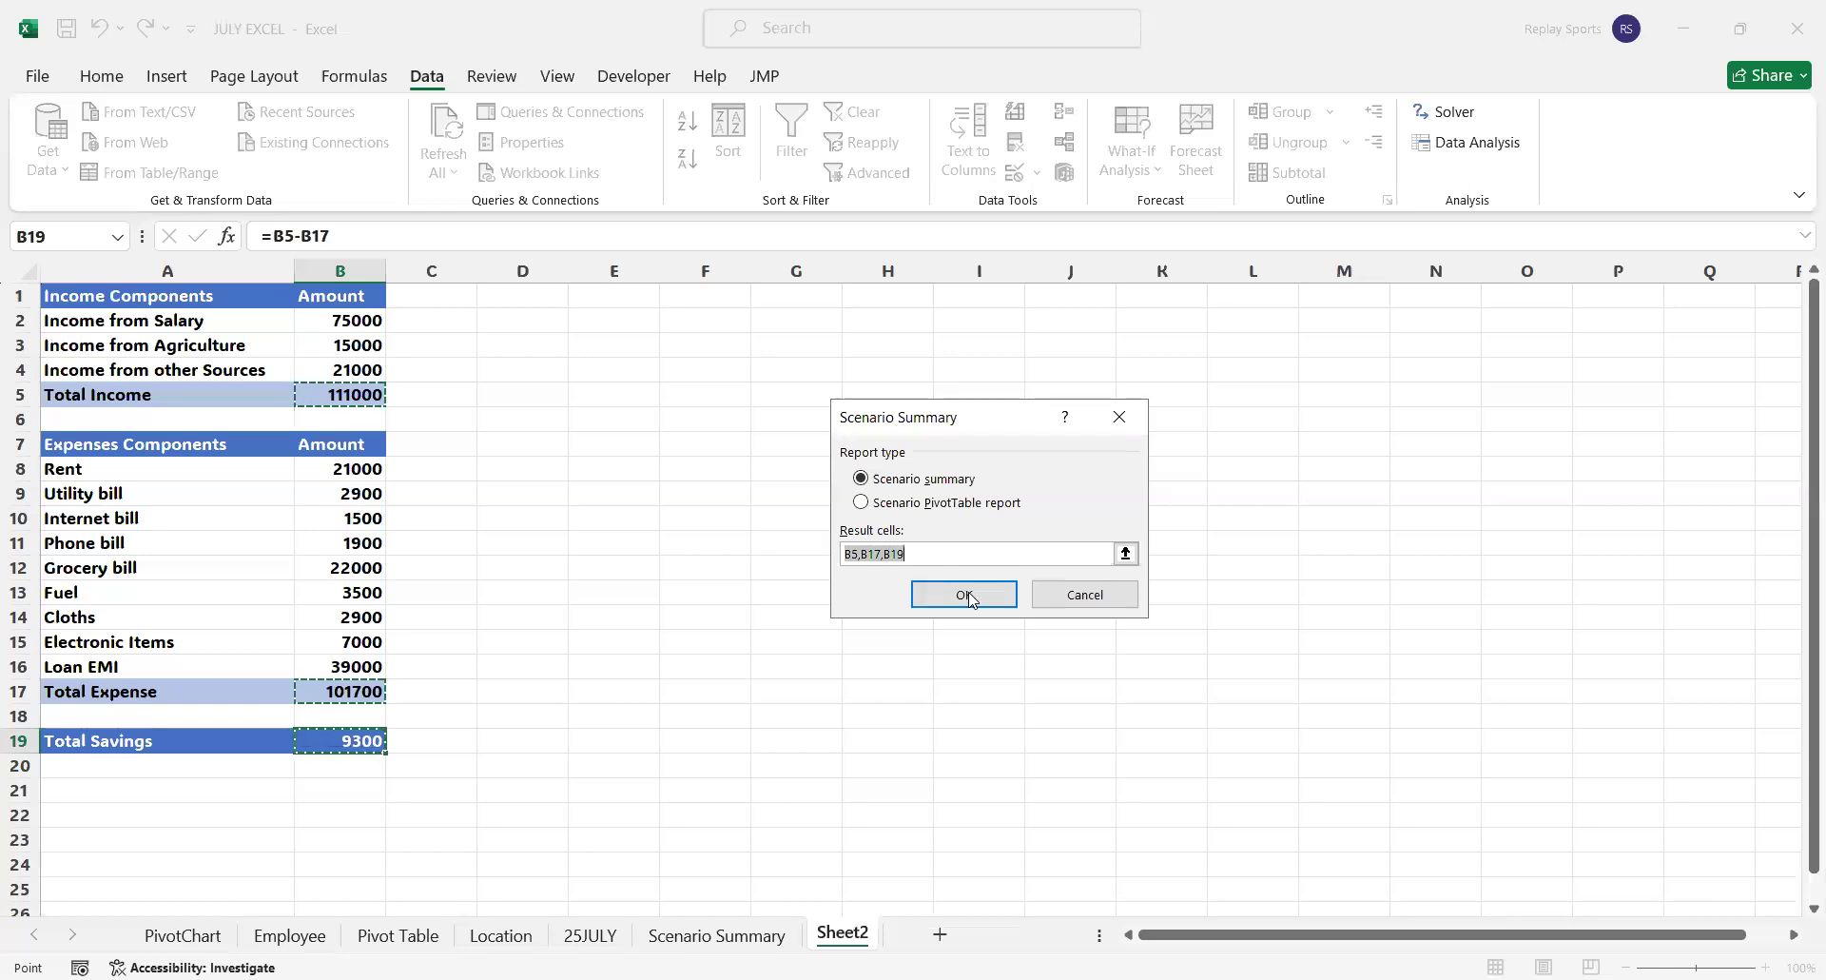
left_click(968, 595)
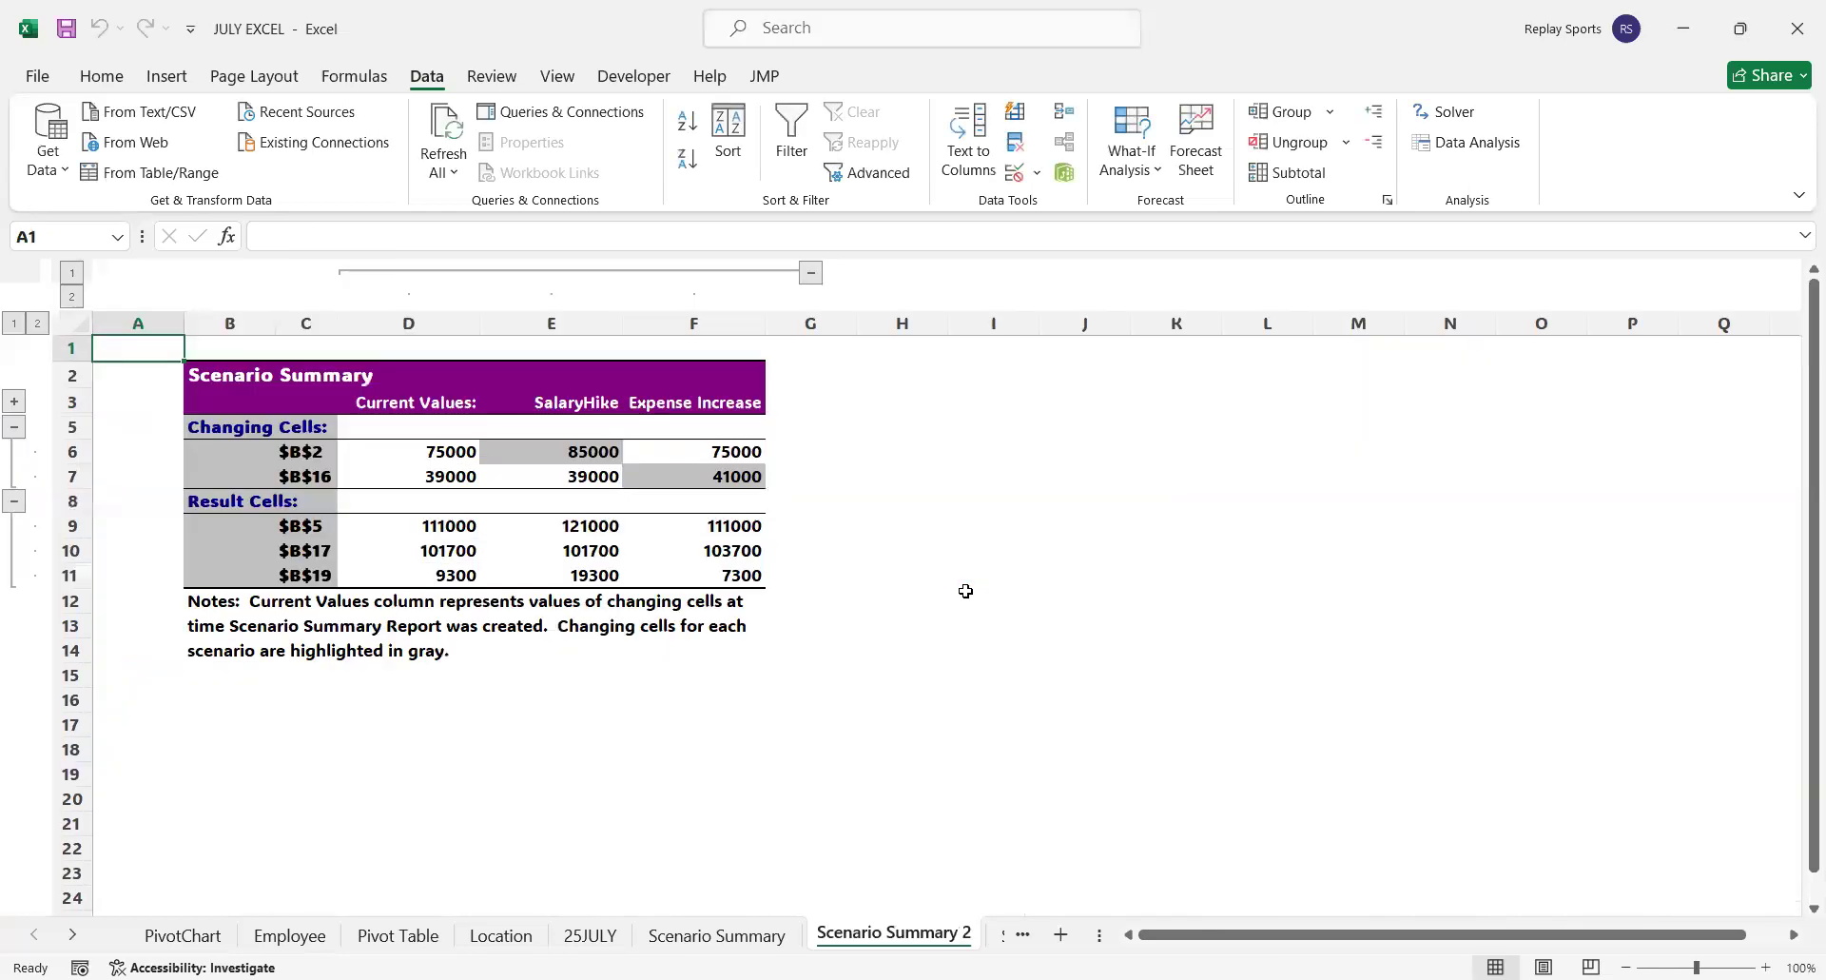
left_click_drag(458, 451, 466, 557)
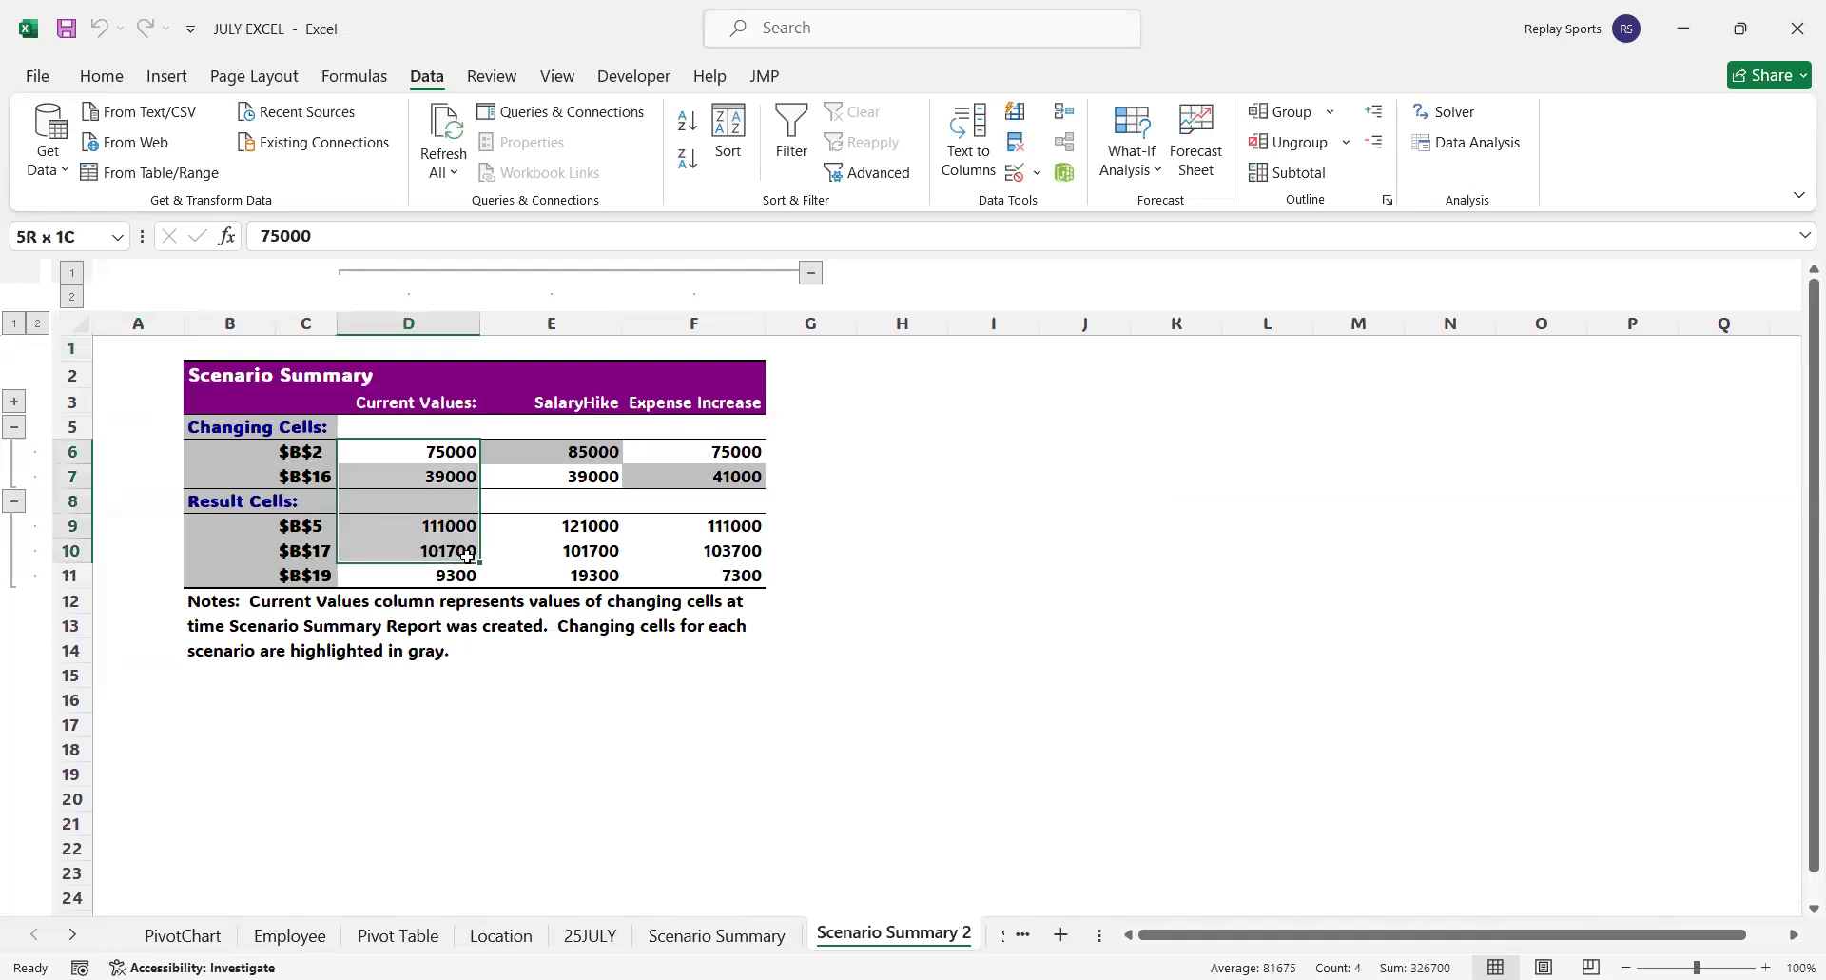
Compare the changing and result values in the SalaryHike and Expense Increase columns of the second scenario summary
left_click(582, 476)
left_click_drag(588, 456, 611, 572)
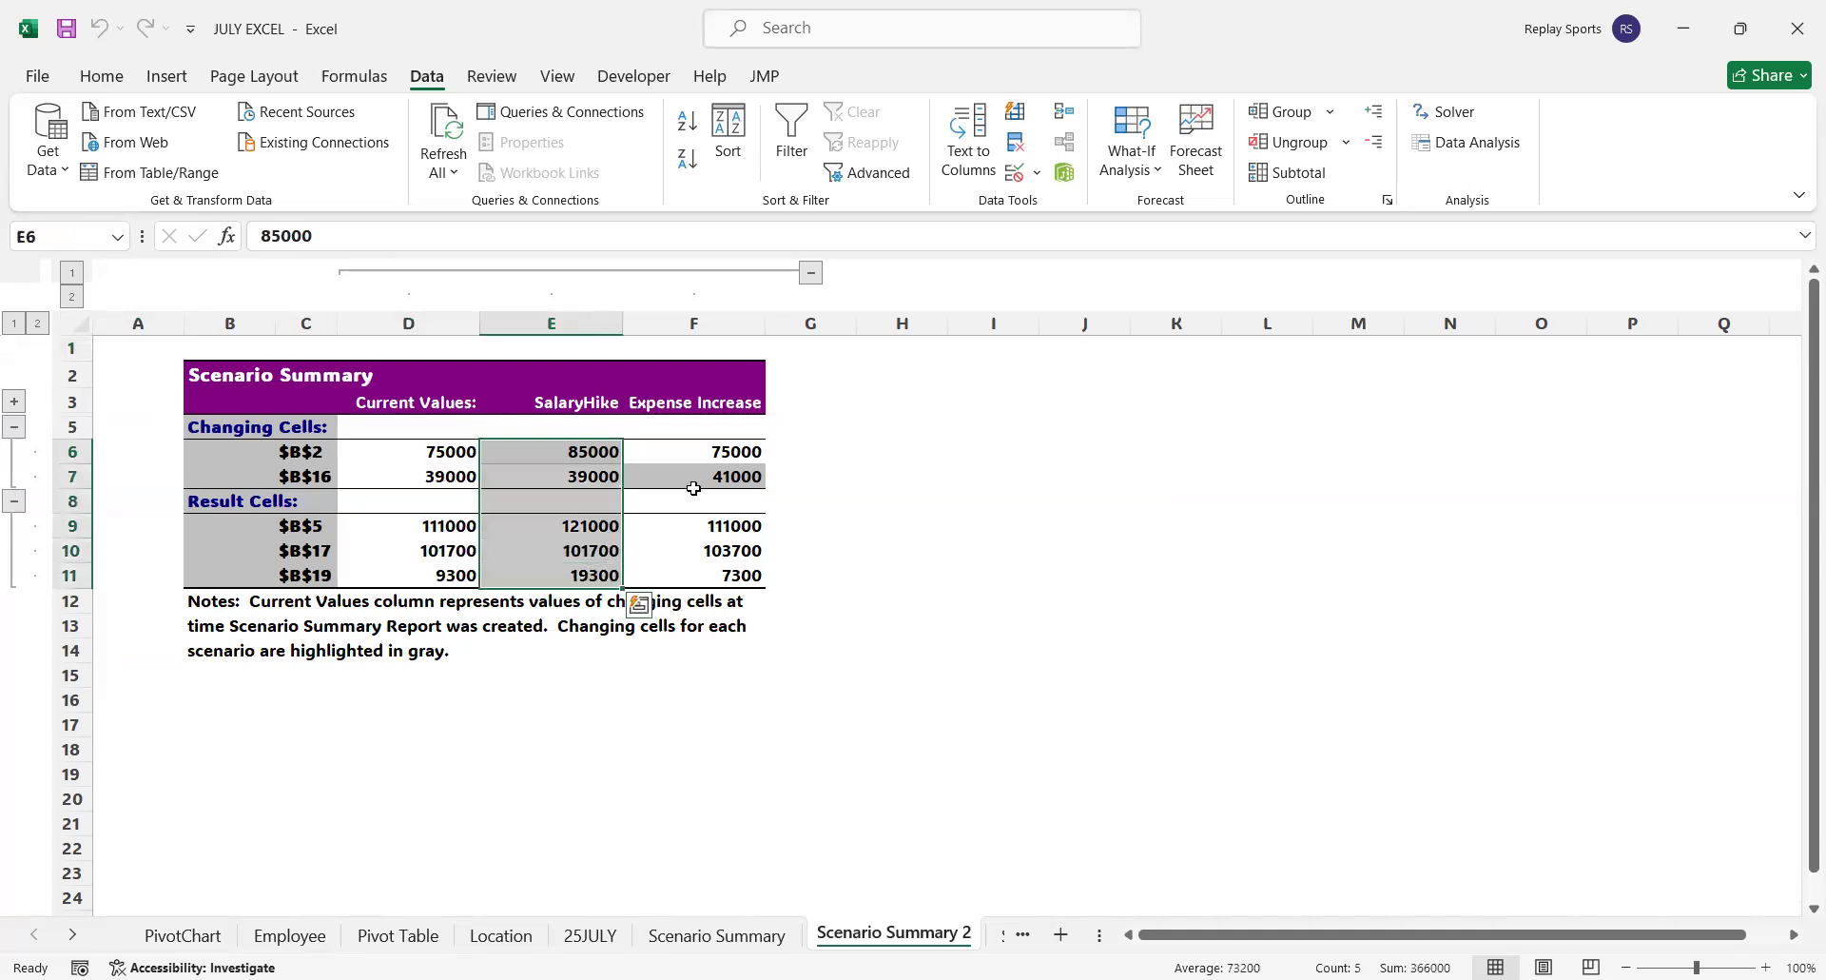
left_click(740, 449)
left_click_drag(740, 449, 747, 575)
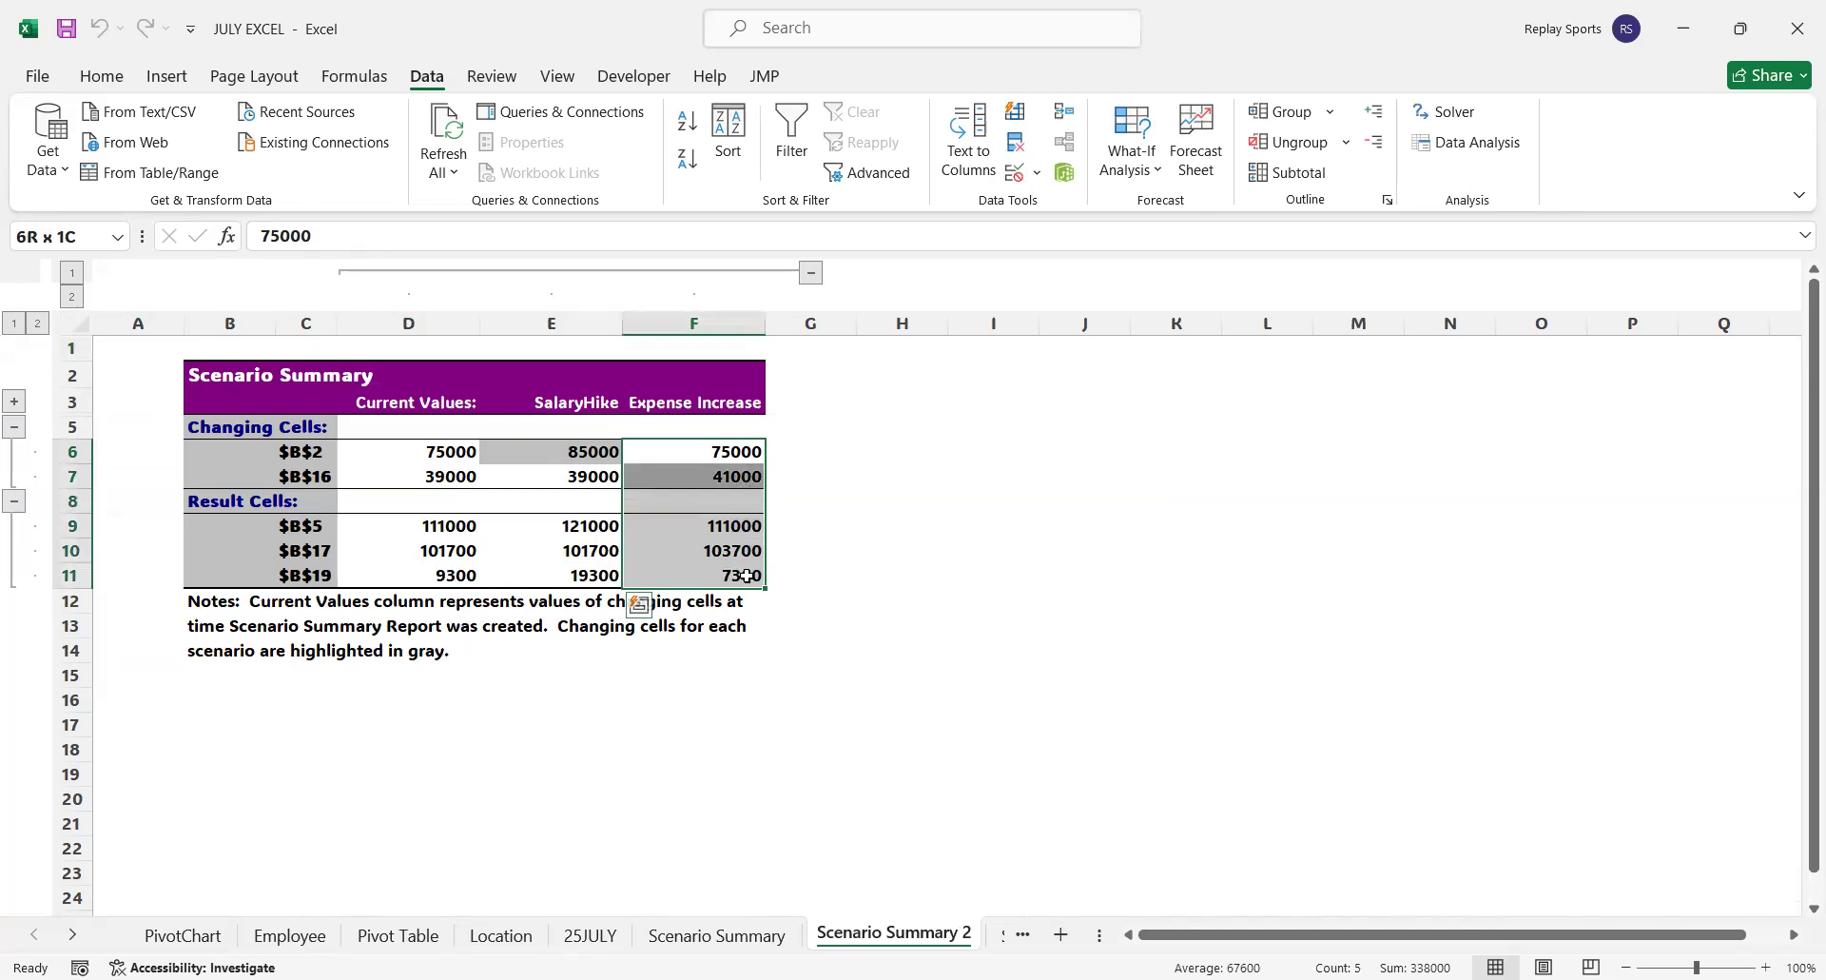
left_click(844, 667)
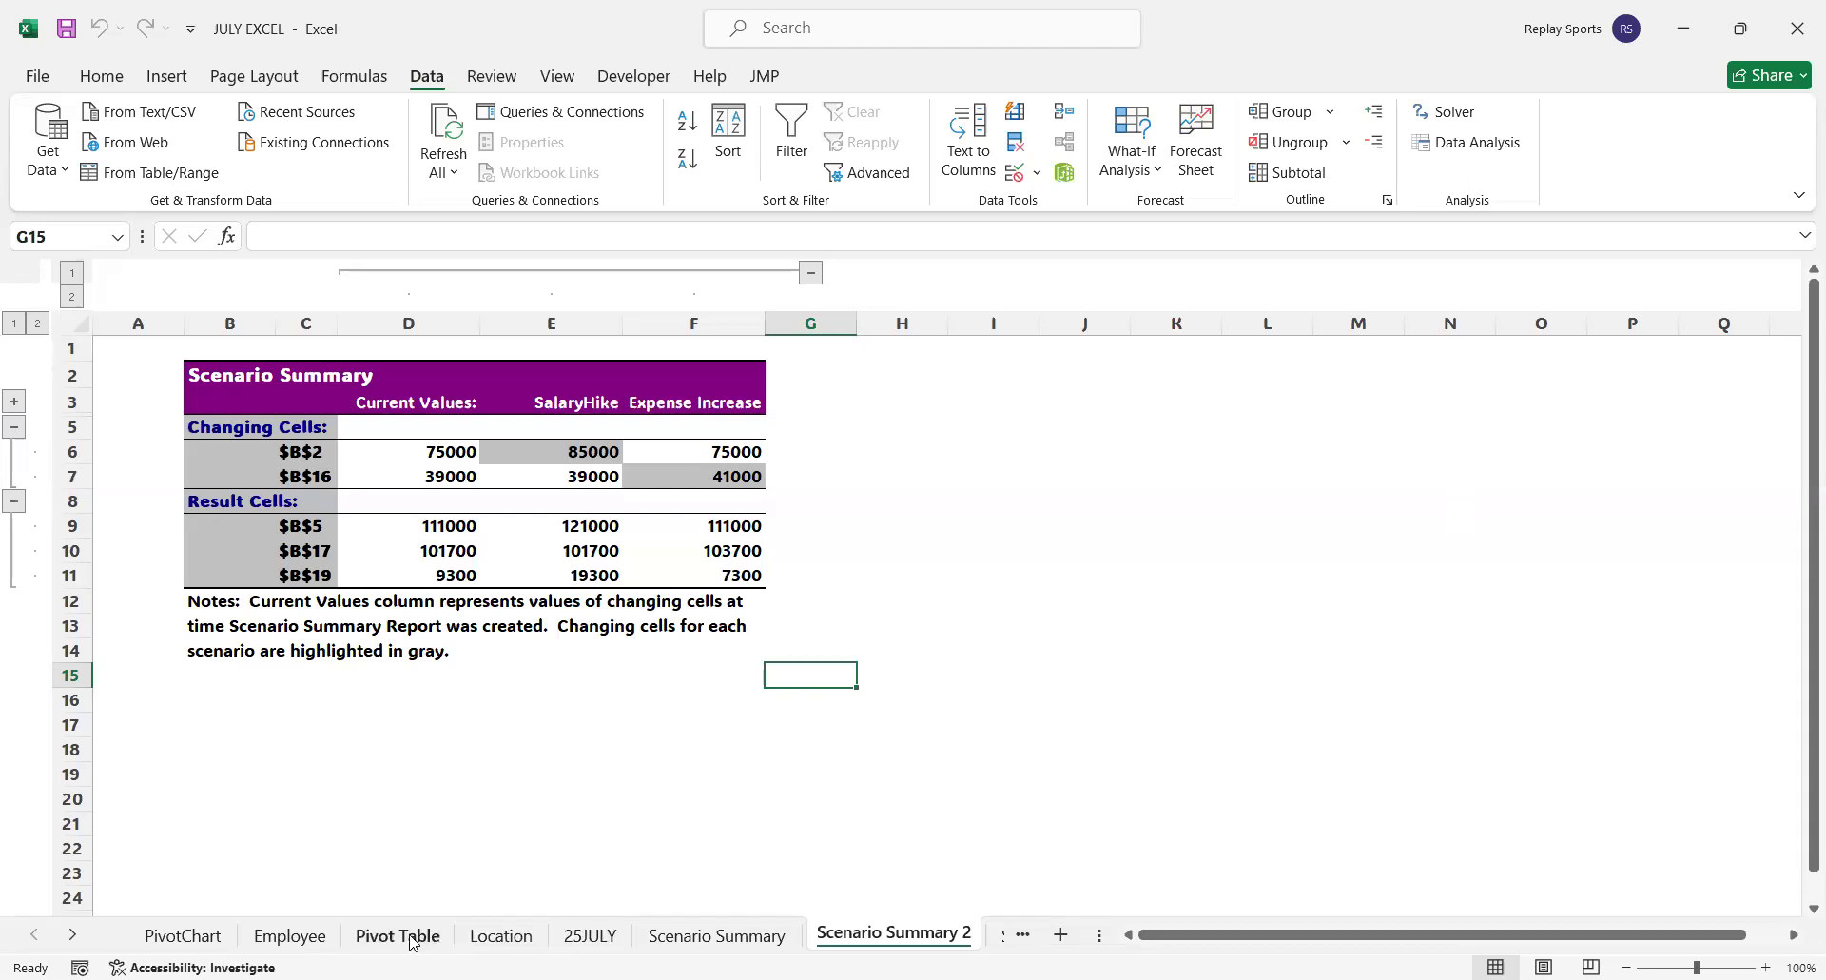
Insert a recommended Funnel chart from the DESIGNATION and BASICSALARY data in G1:H15 of the Employee sheet
left_click(373, 935)
left_click(313, 932)
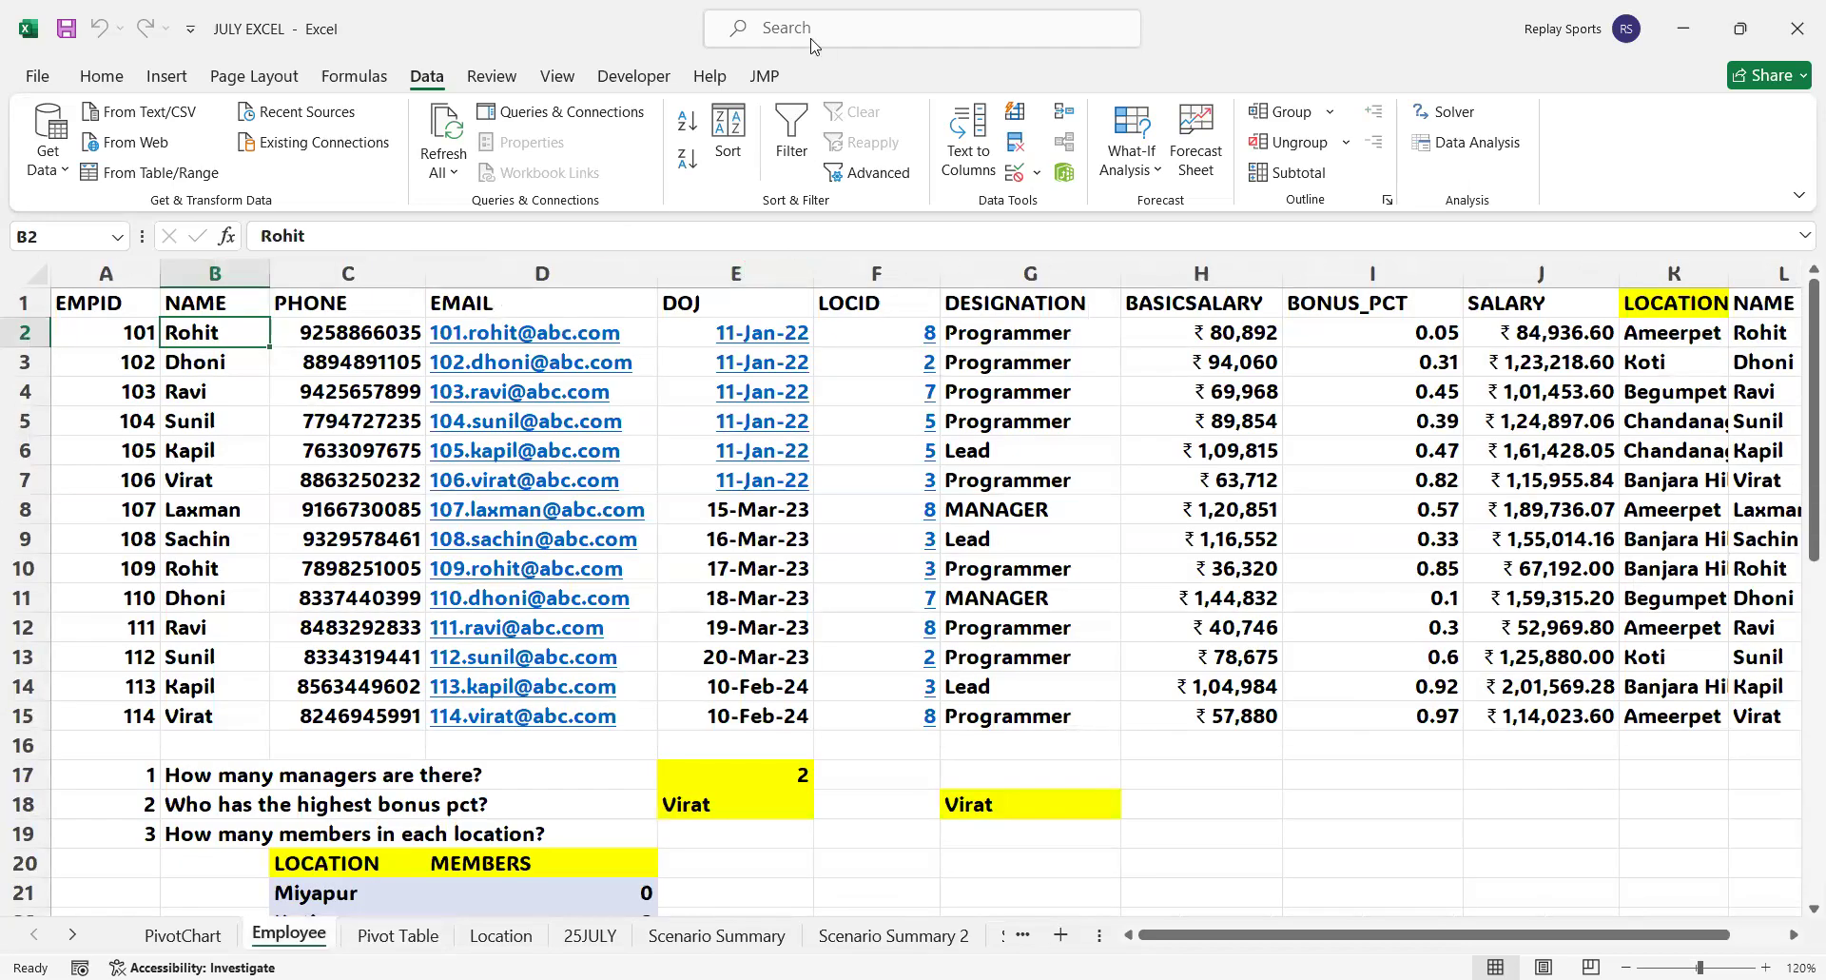
left_click(163, 78)
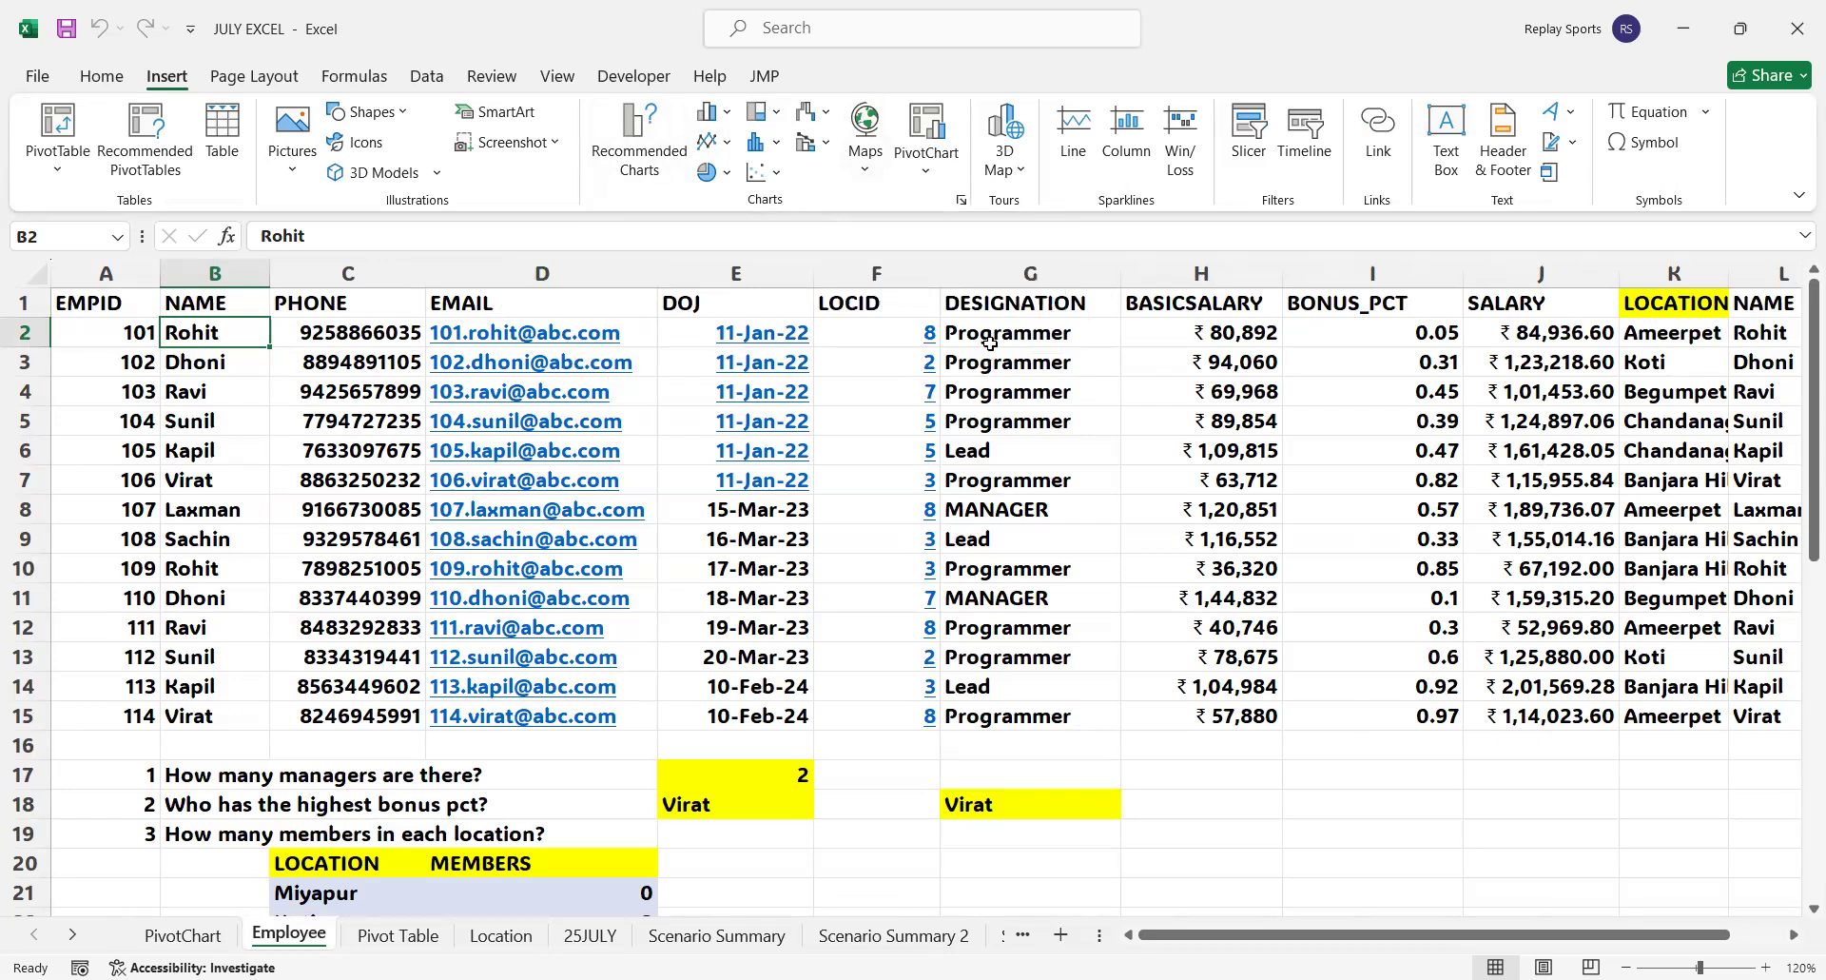
left_click_drag(1004, 302, 1279, 730)
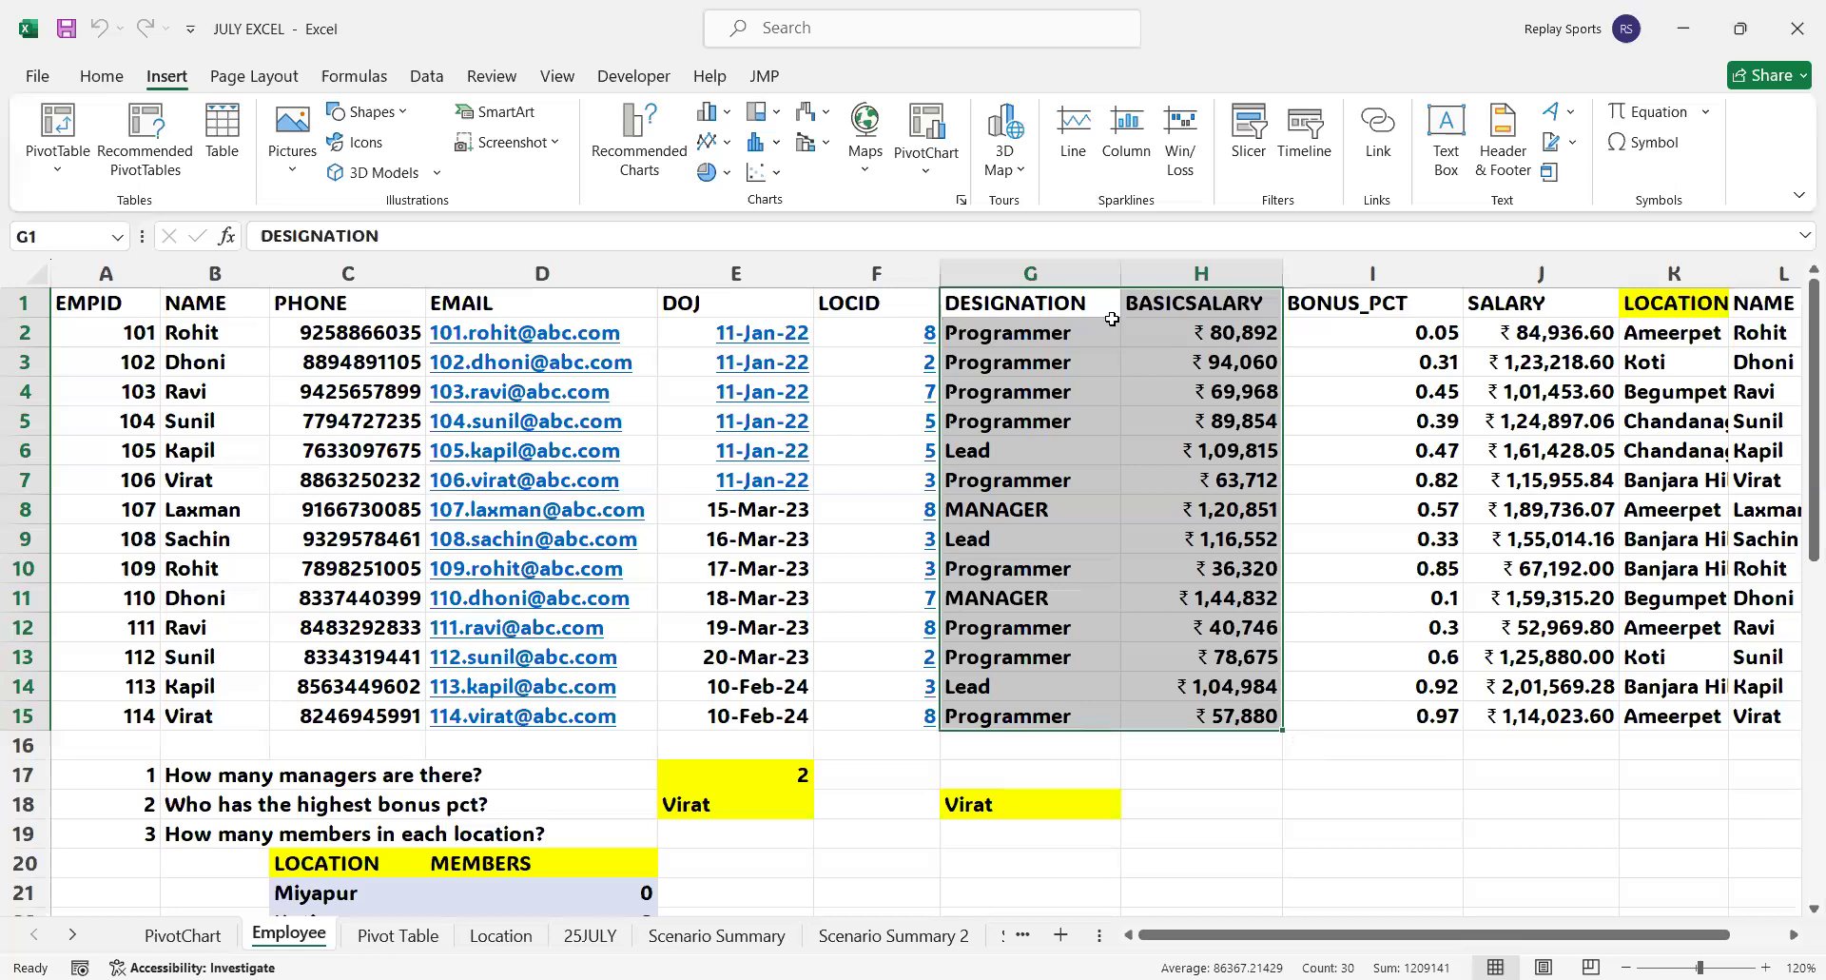
left_click(663, 171)
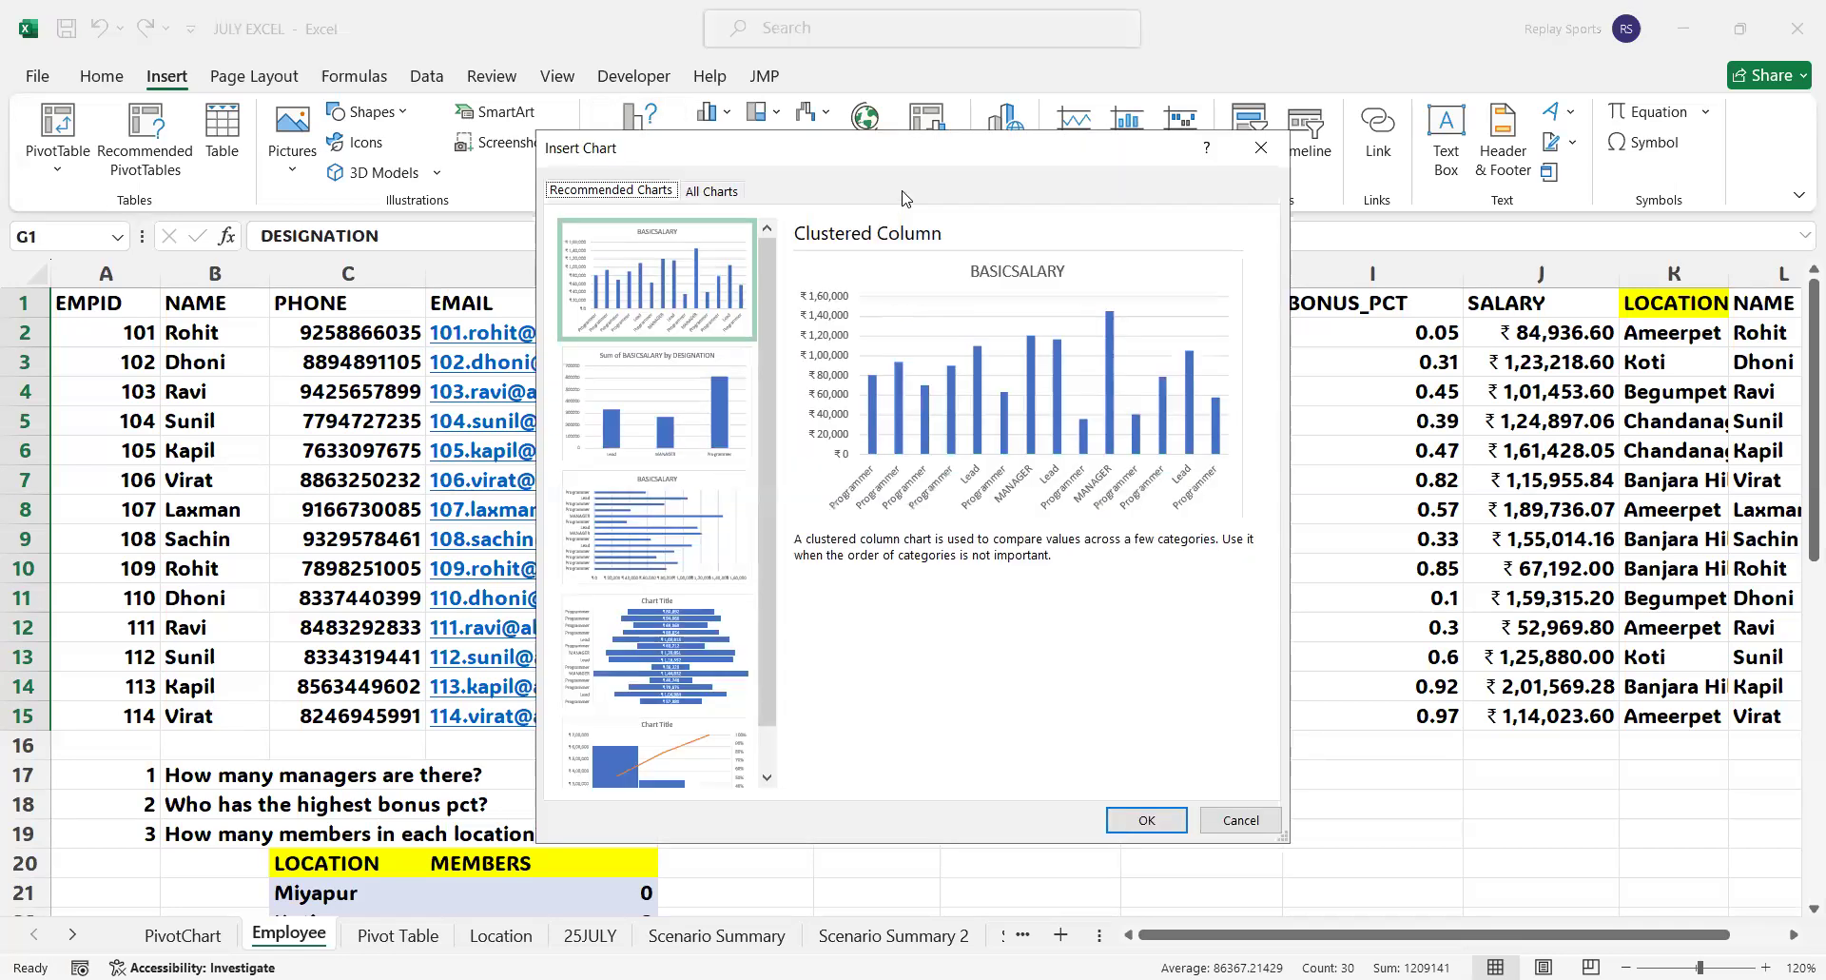
left_click_drag(930, 149, 590, 143)
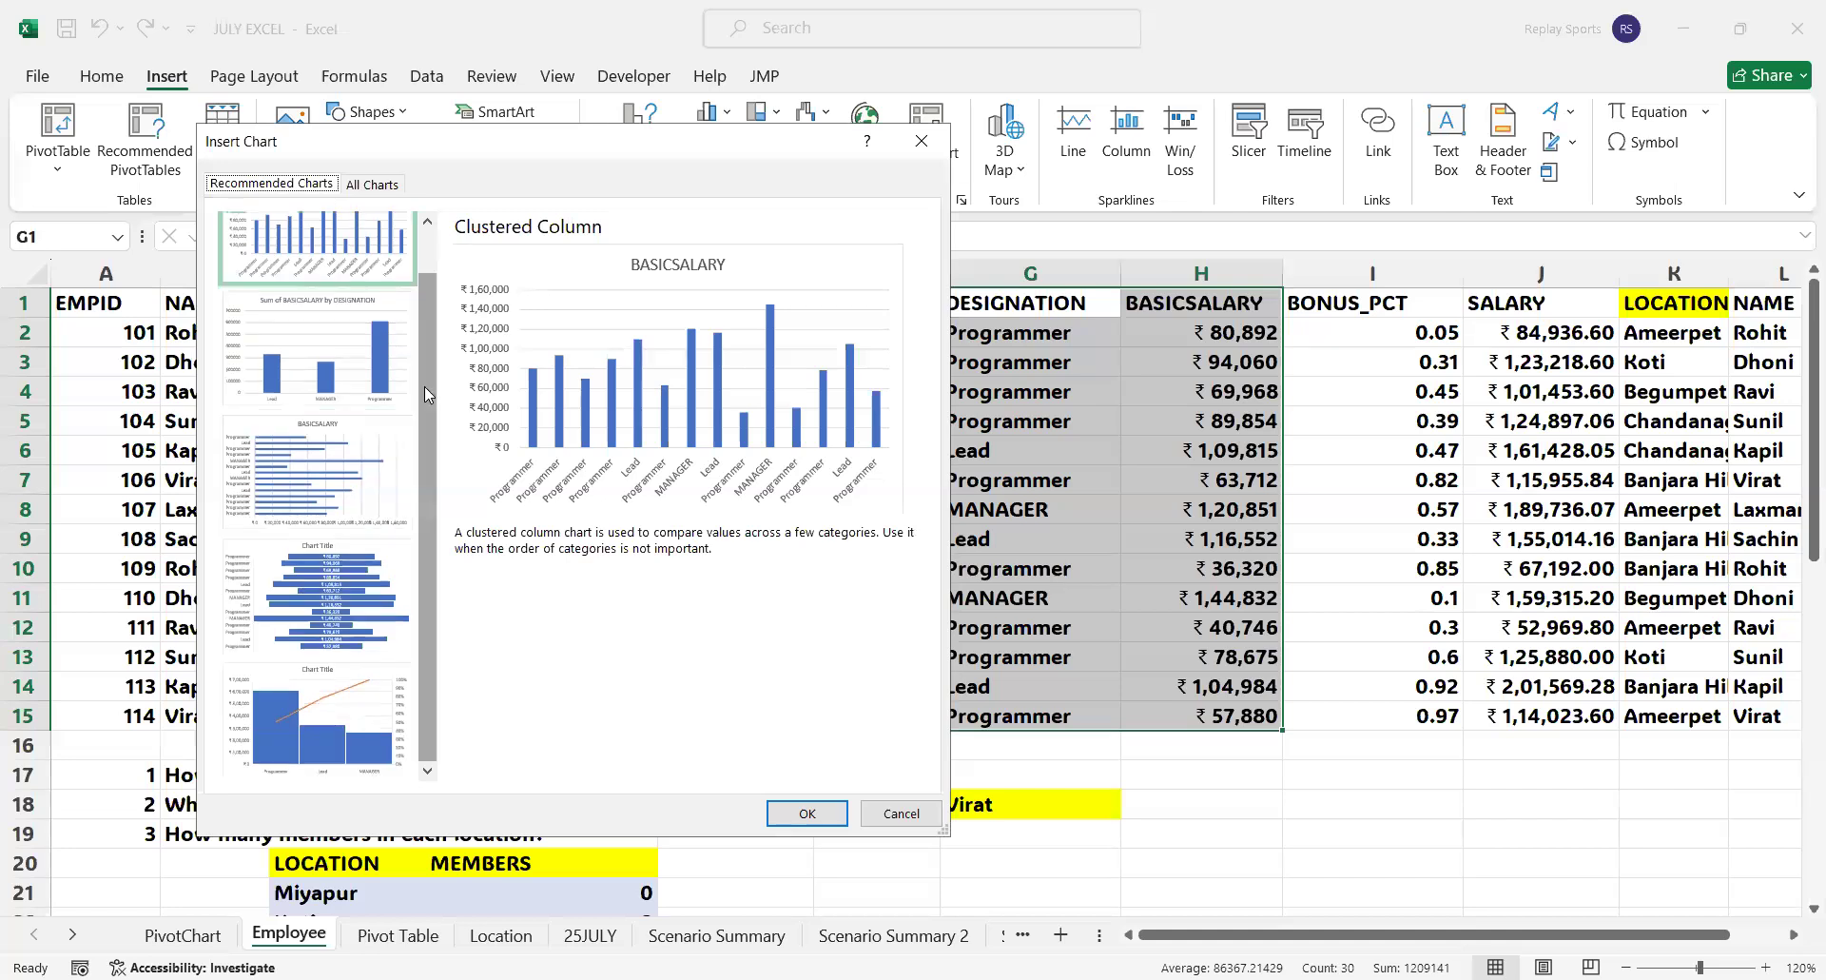
left_click_drag(430, 362, 435, 476)
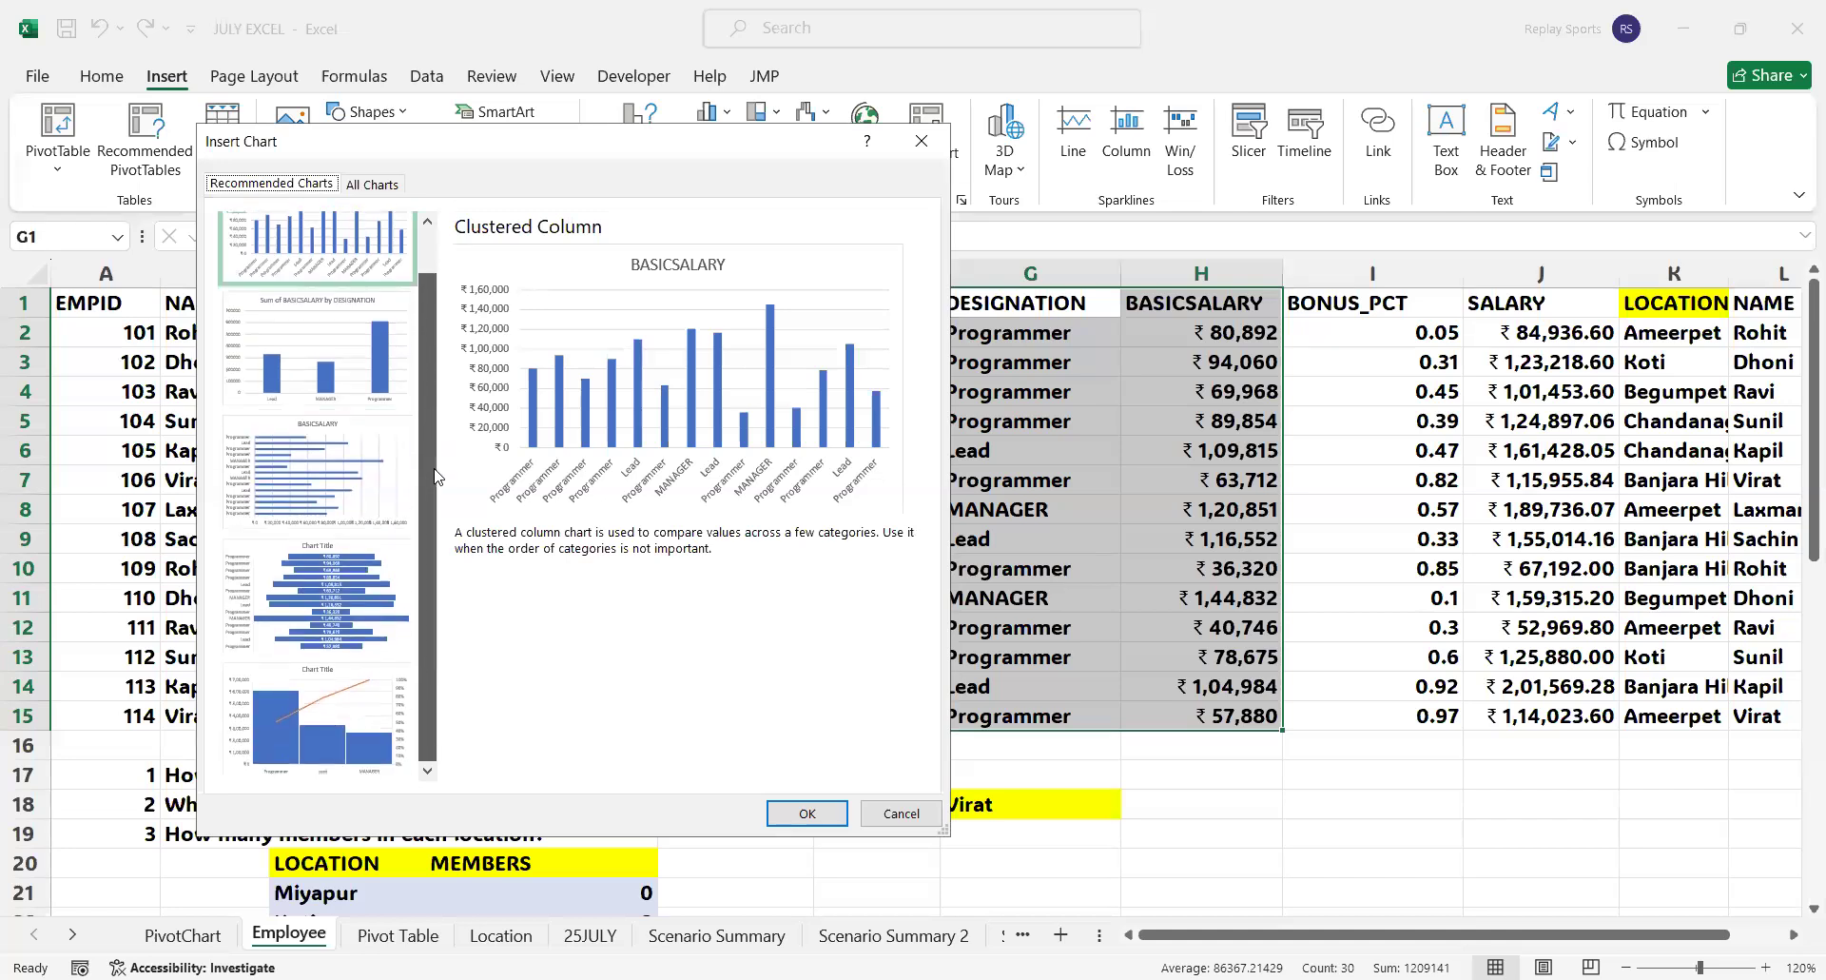
left_click(360, 584)
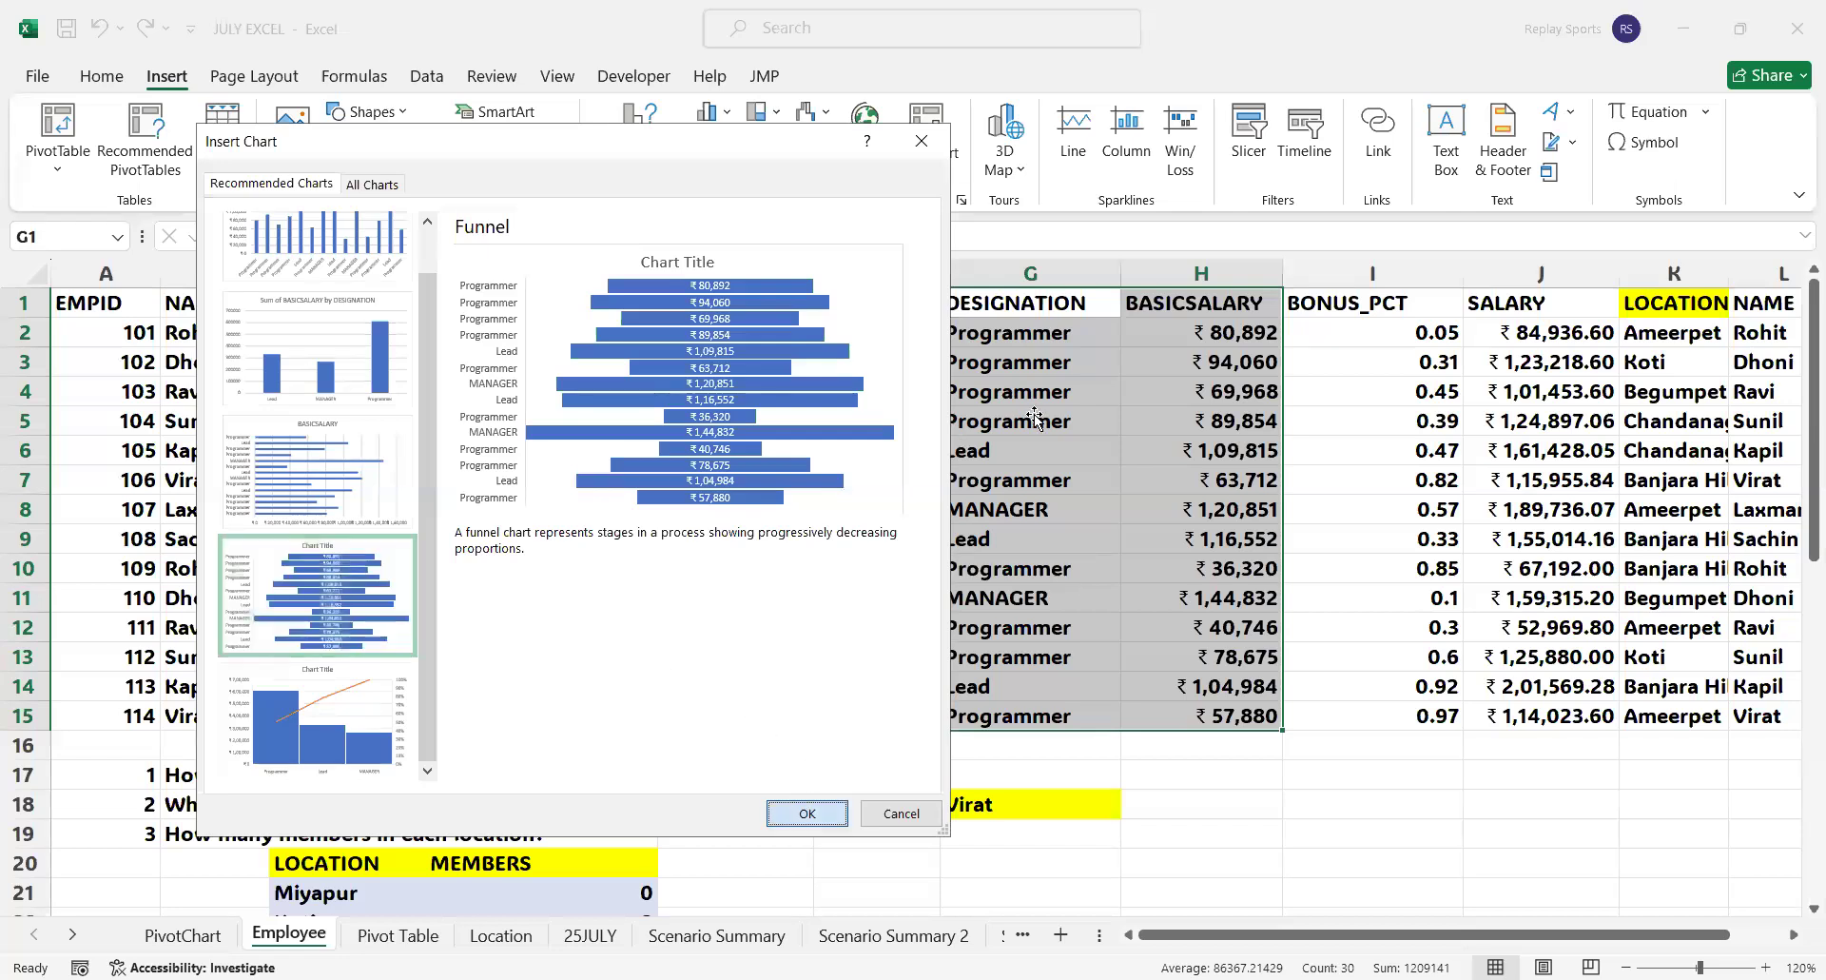
key("Return")
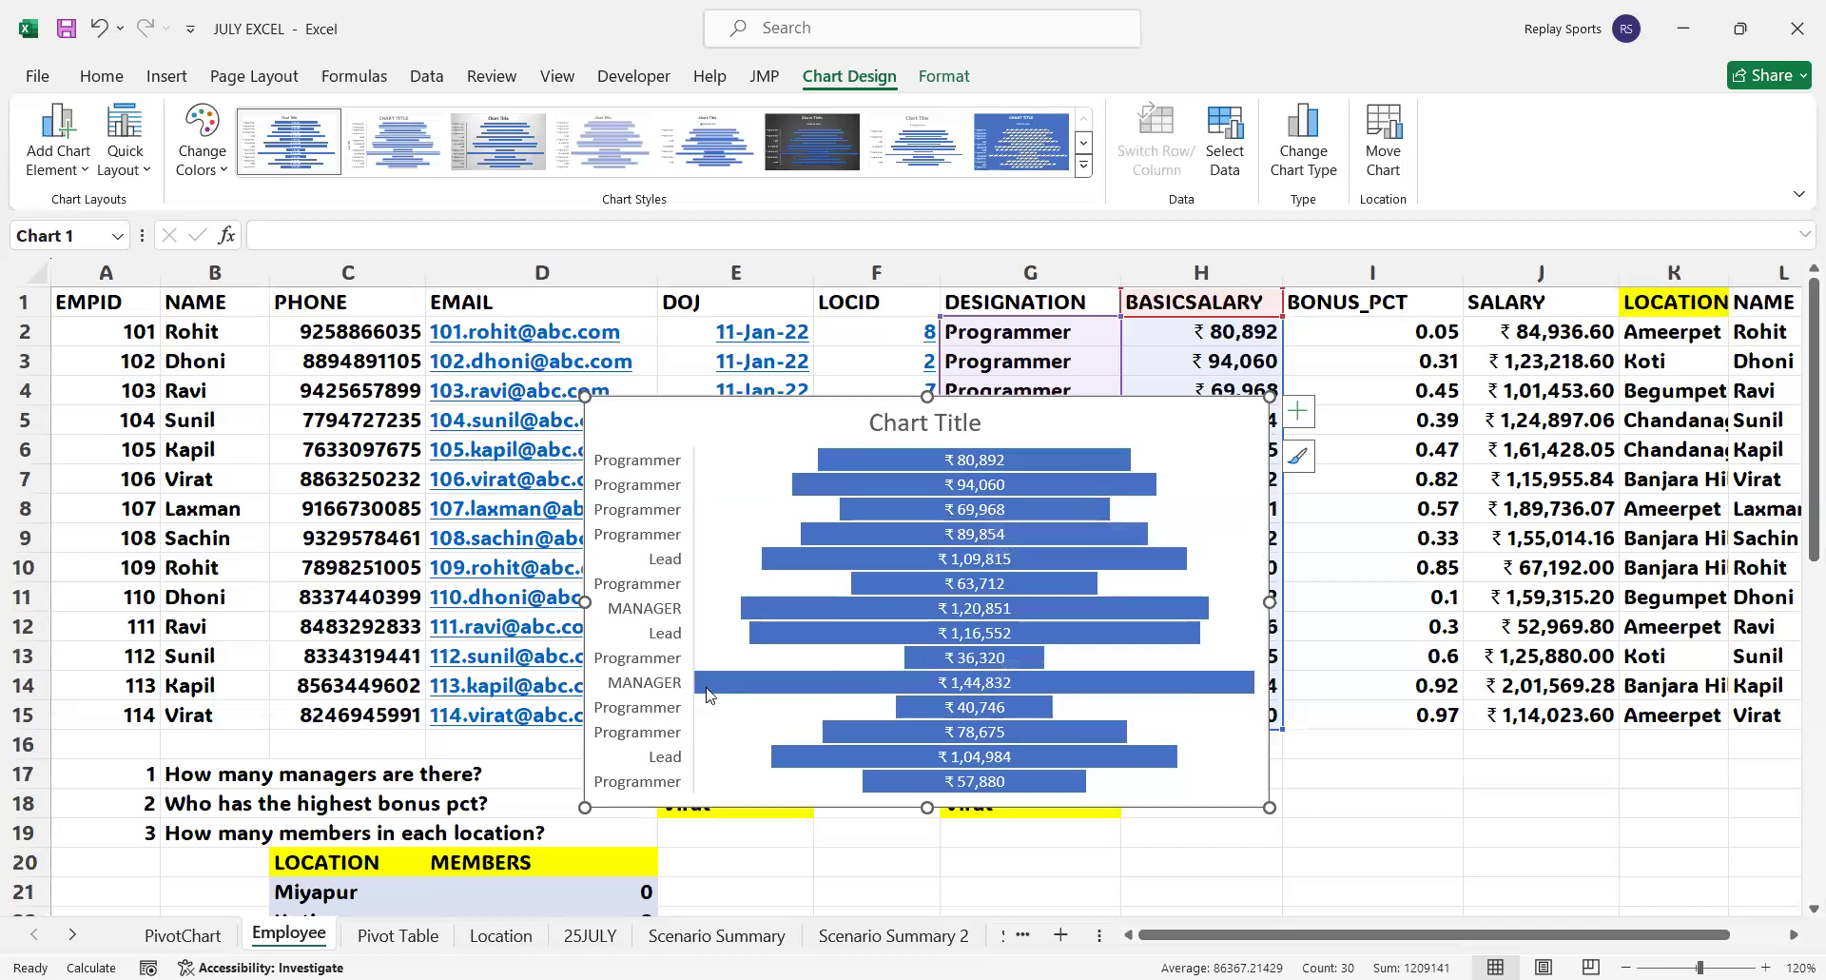
Apply the grey gradient chart style with the bold title to the funnel chart and shift the chart slightly down
mouse_move(1200, 677)
mouse_move(948, 711)
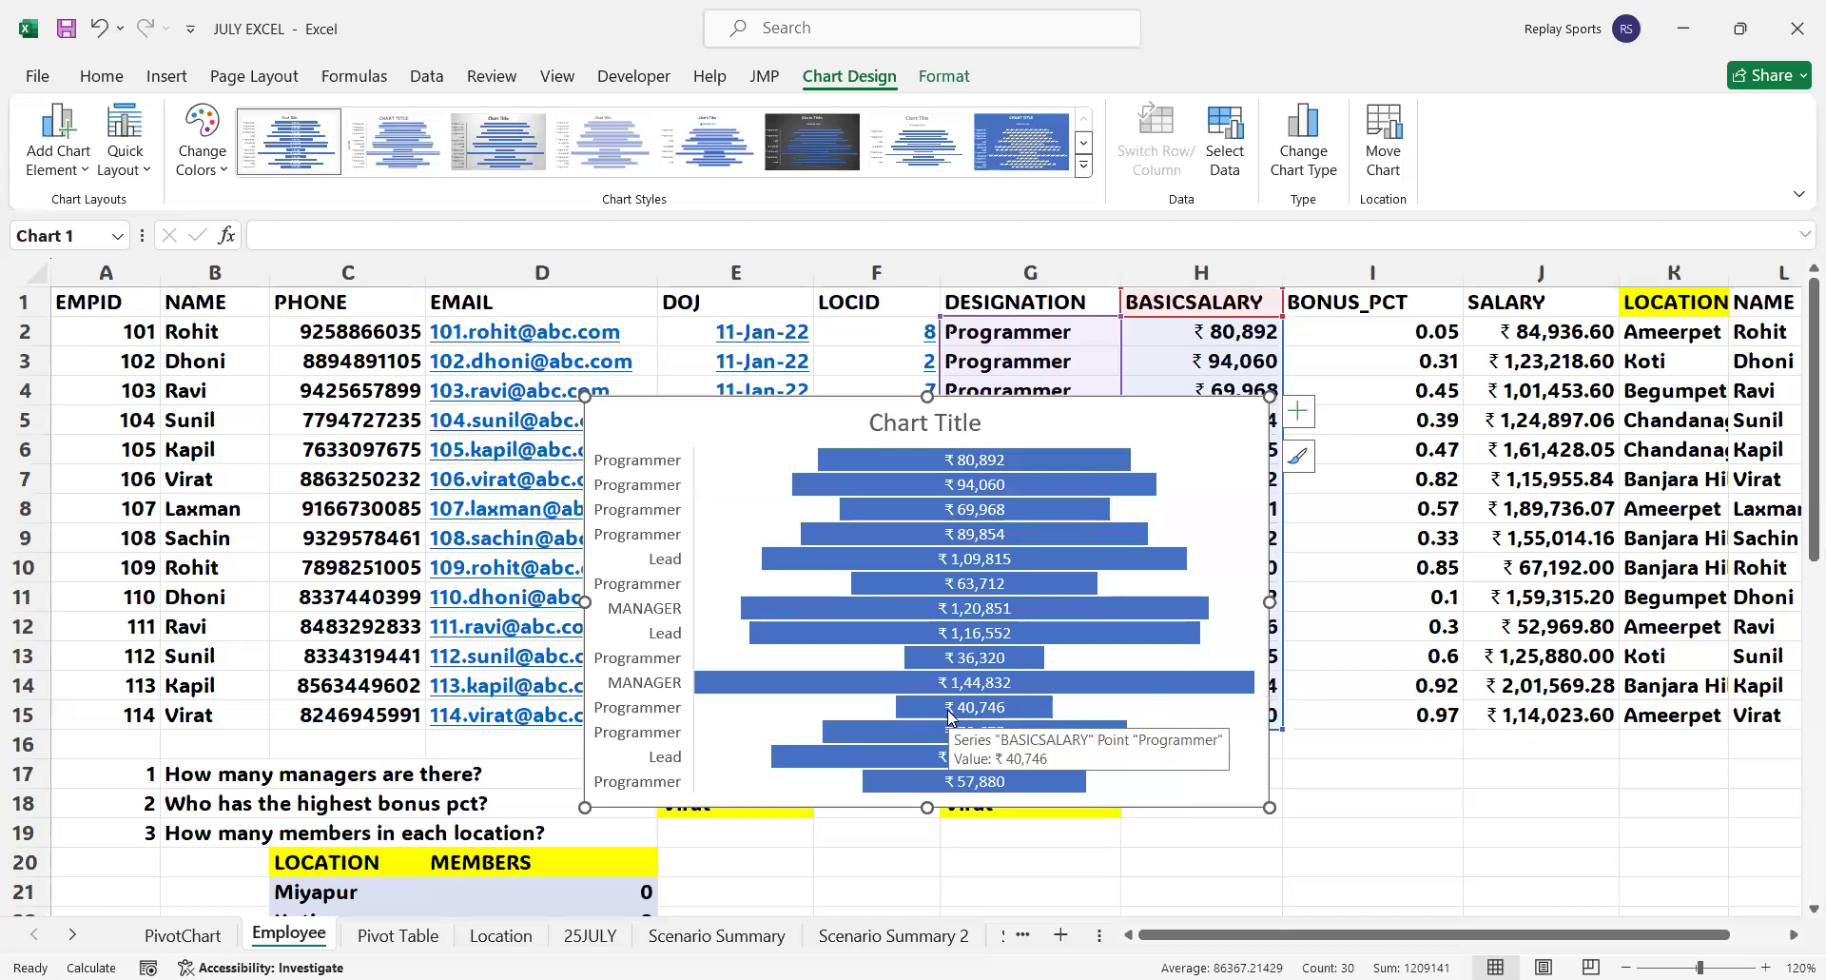
scroll(1006, 675, "down", 1)
mouse_move(1005, 672)
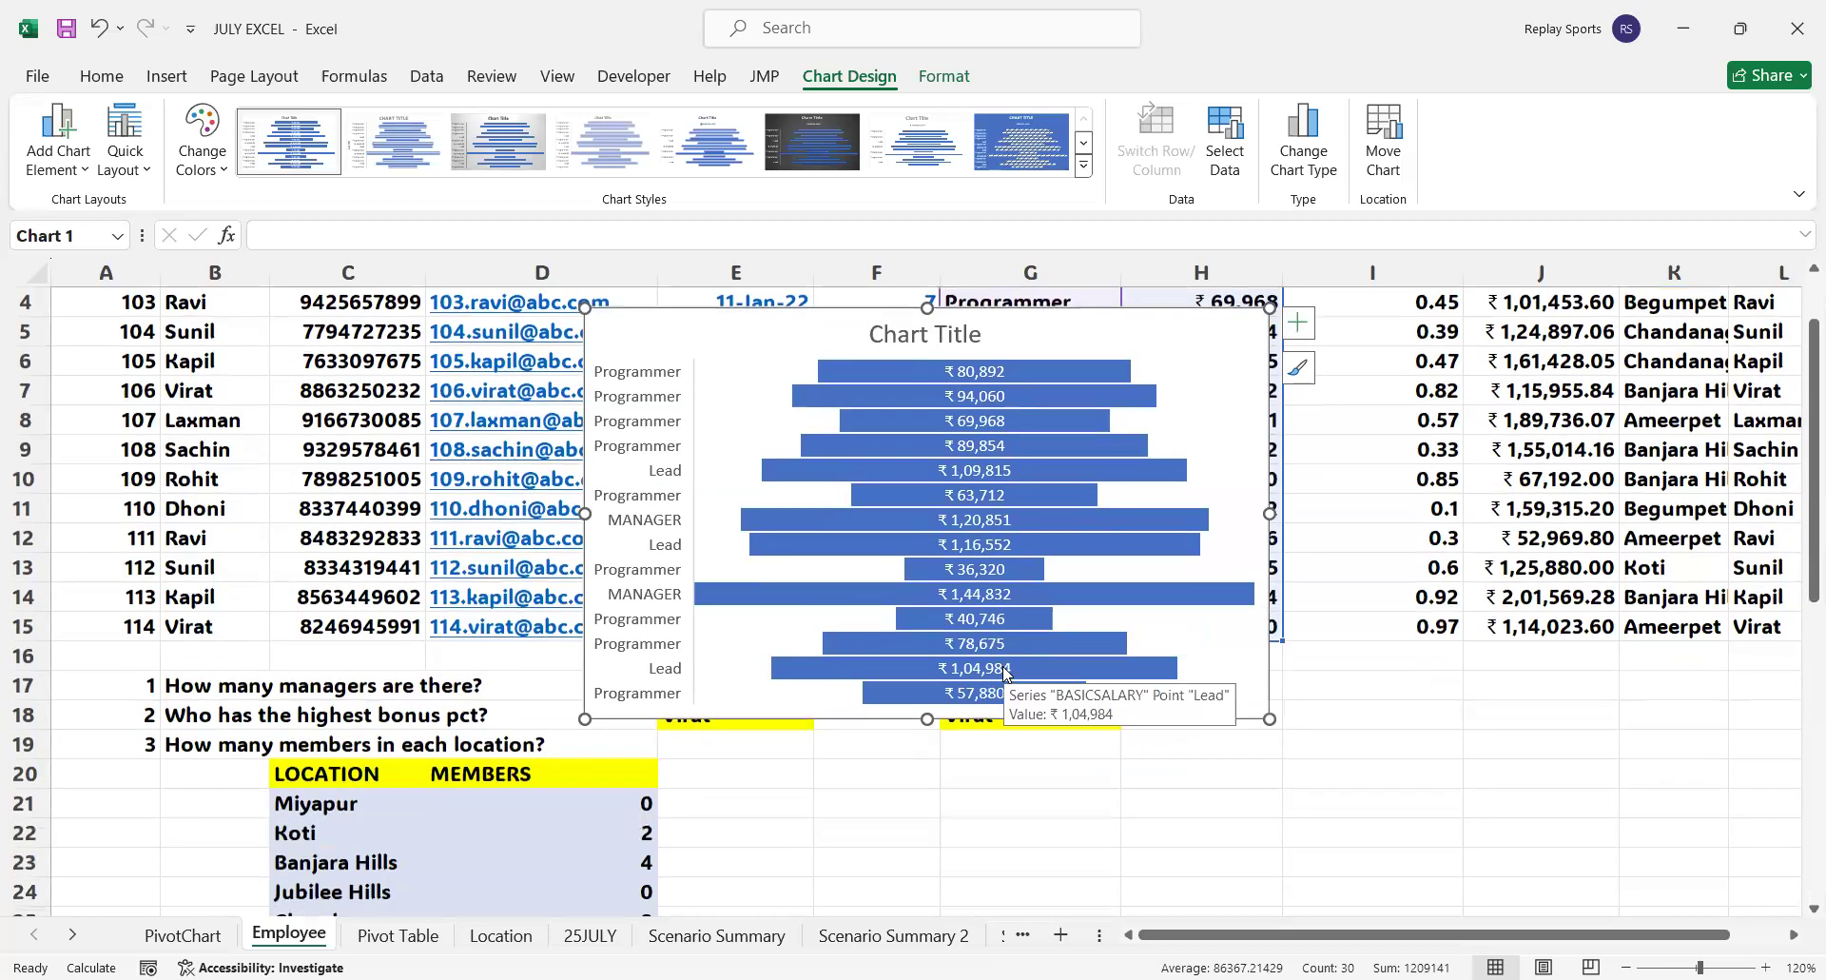
scroll(1006, 672, "up", 1)
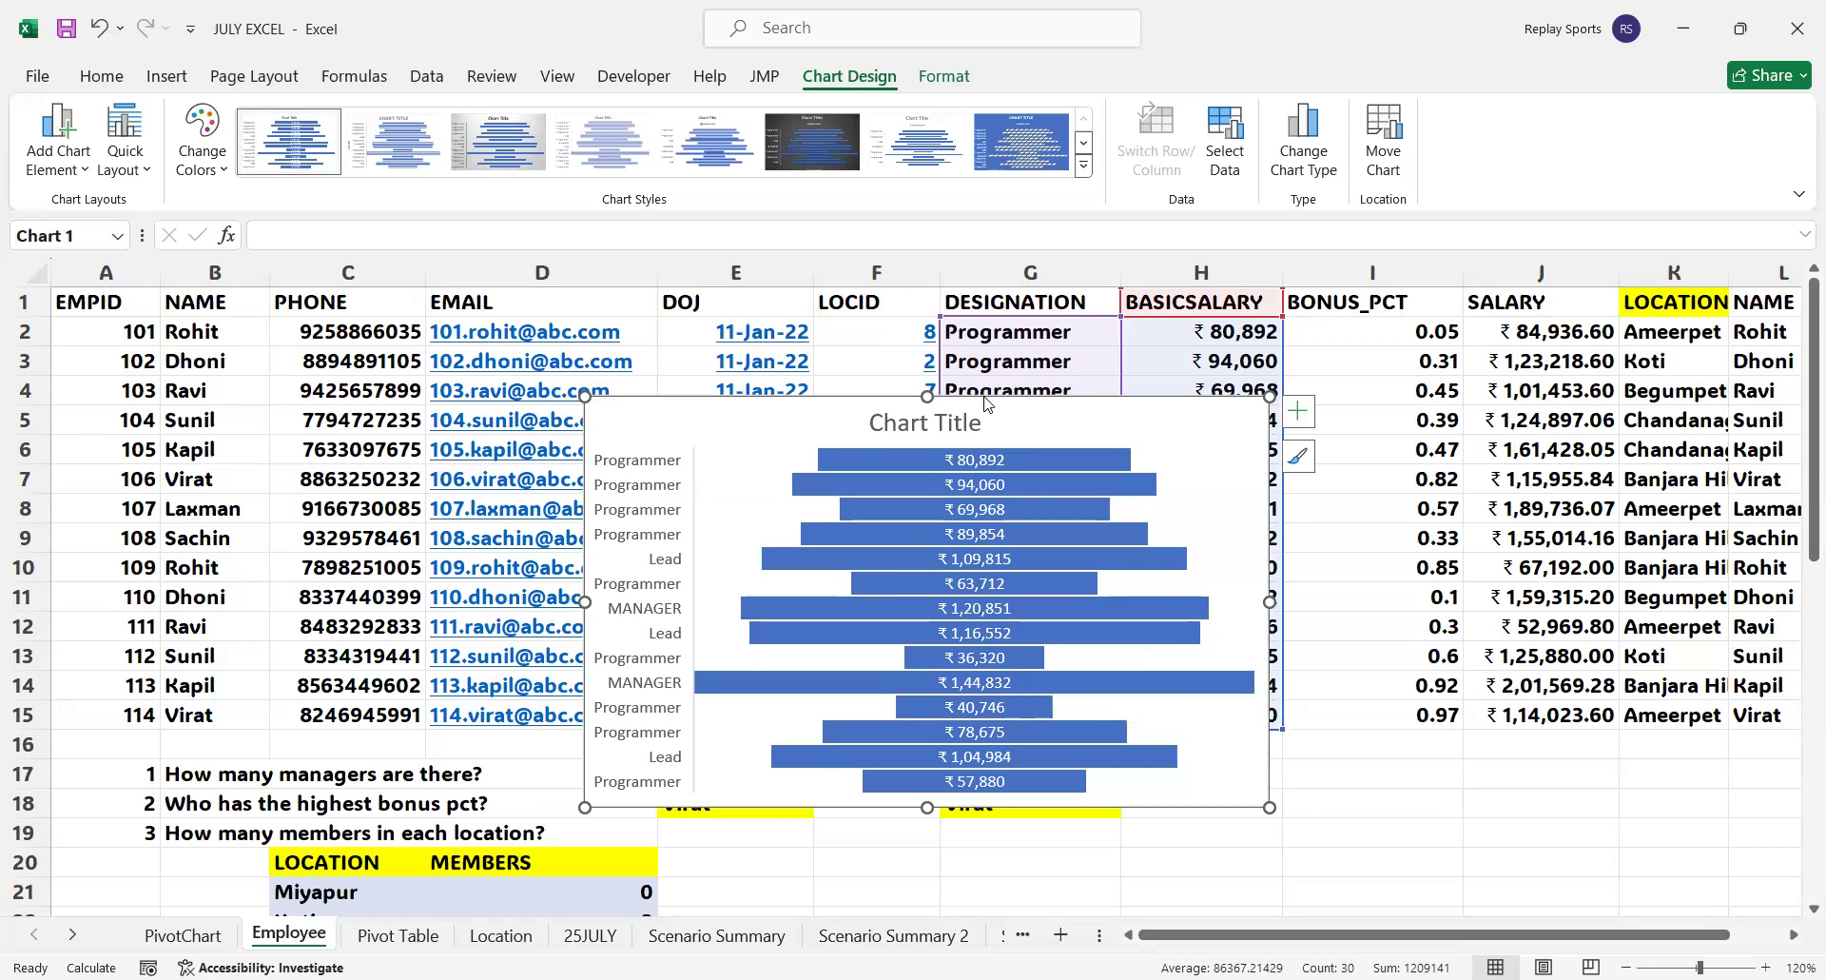
left_click(515, 140)
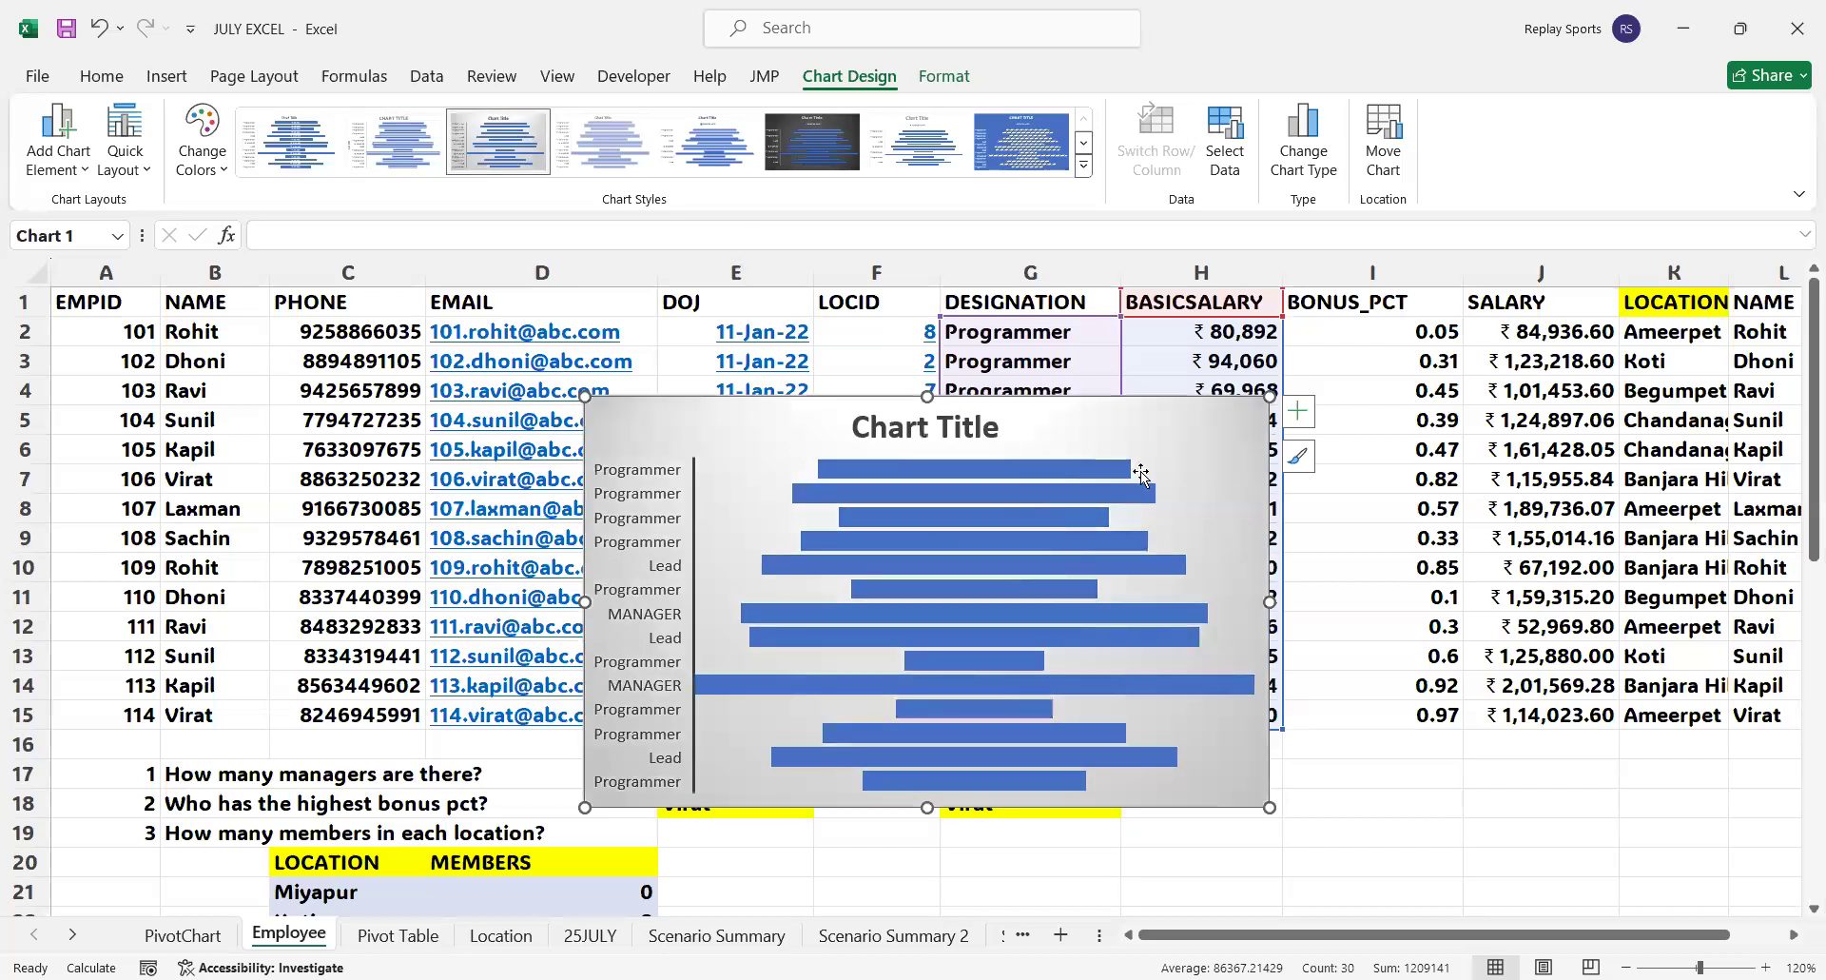
left_click_drag(1140, 407, 1146, 440)
Change the funnel chart's title to Salary Distribution
left_click(913, 459)
double_click(913, 459)
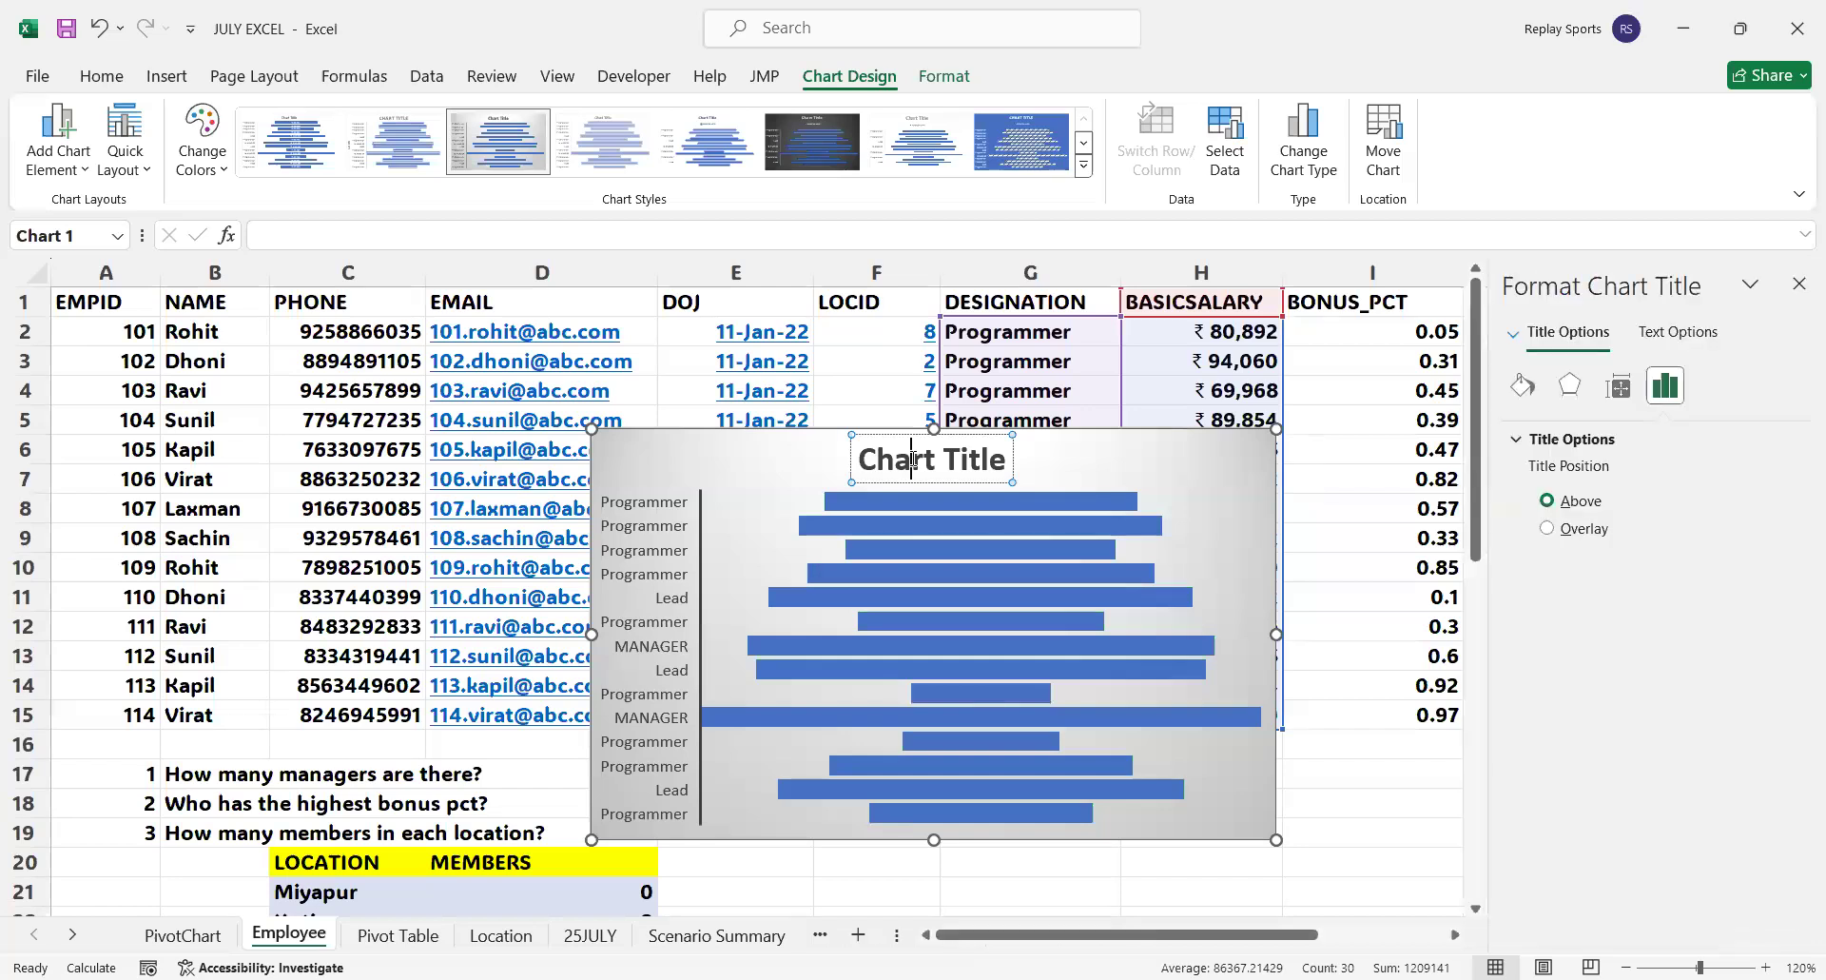
triple_click(913, 459)
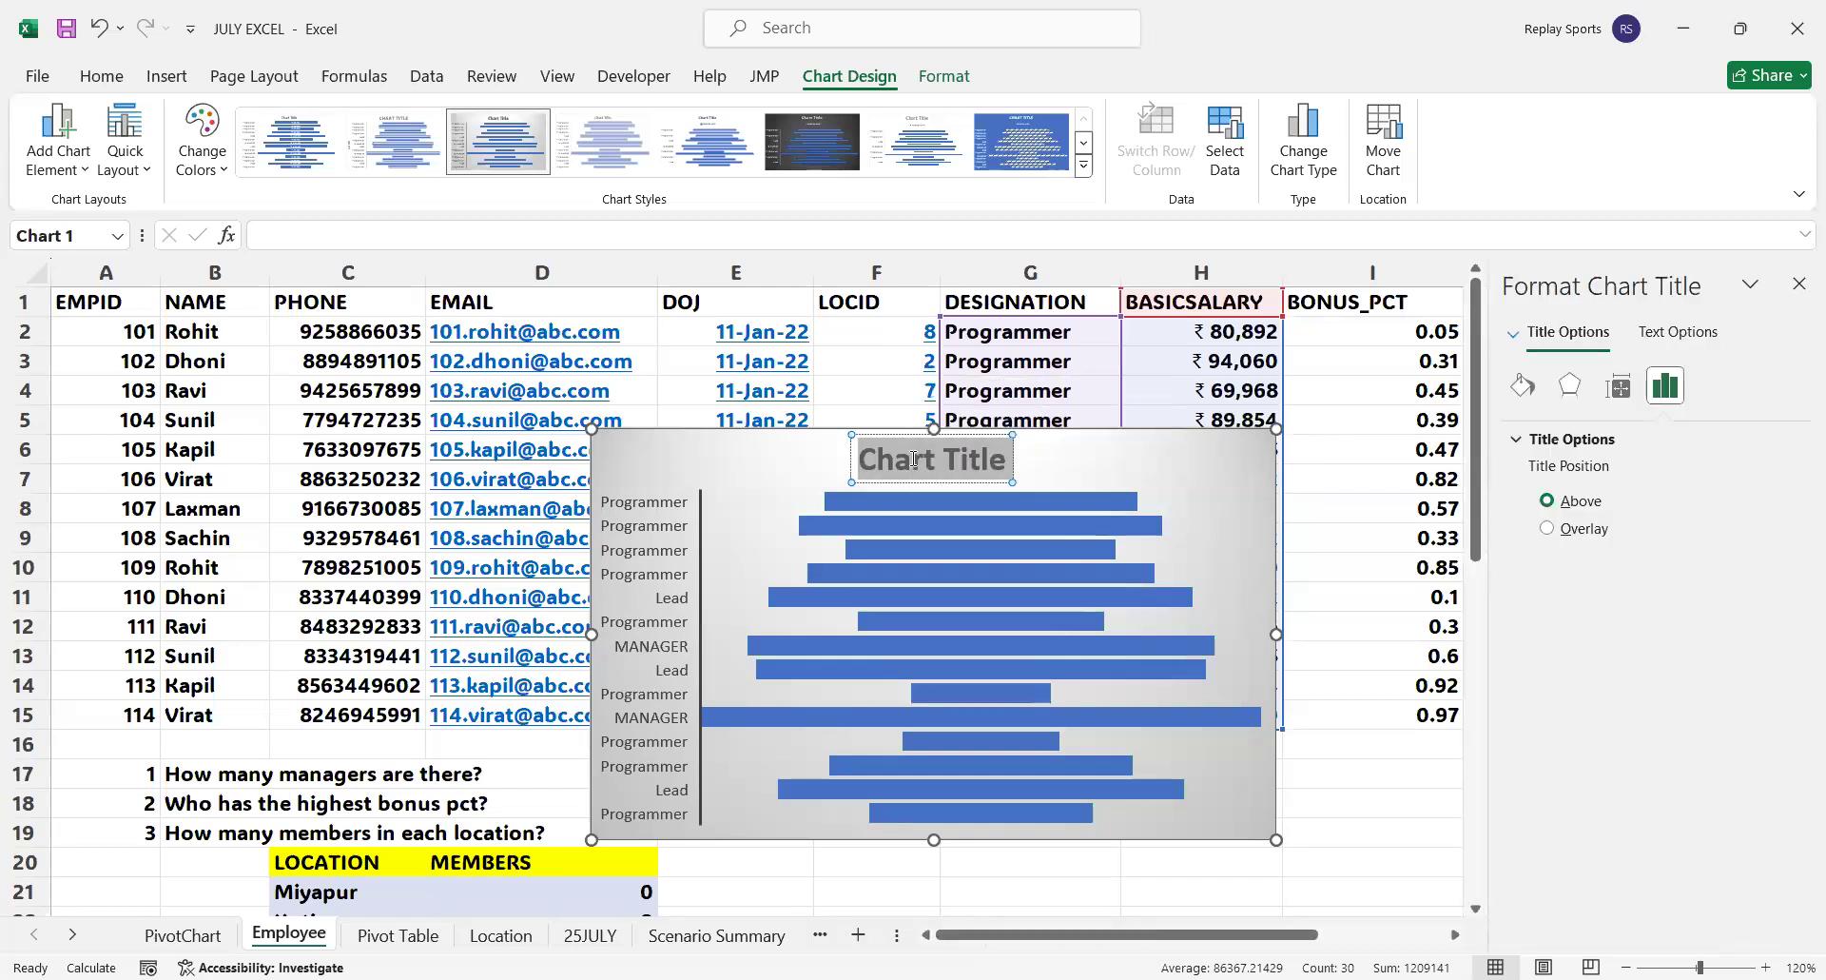
type("S")
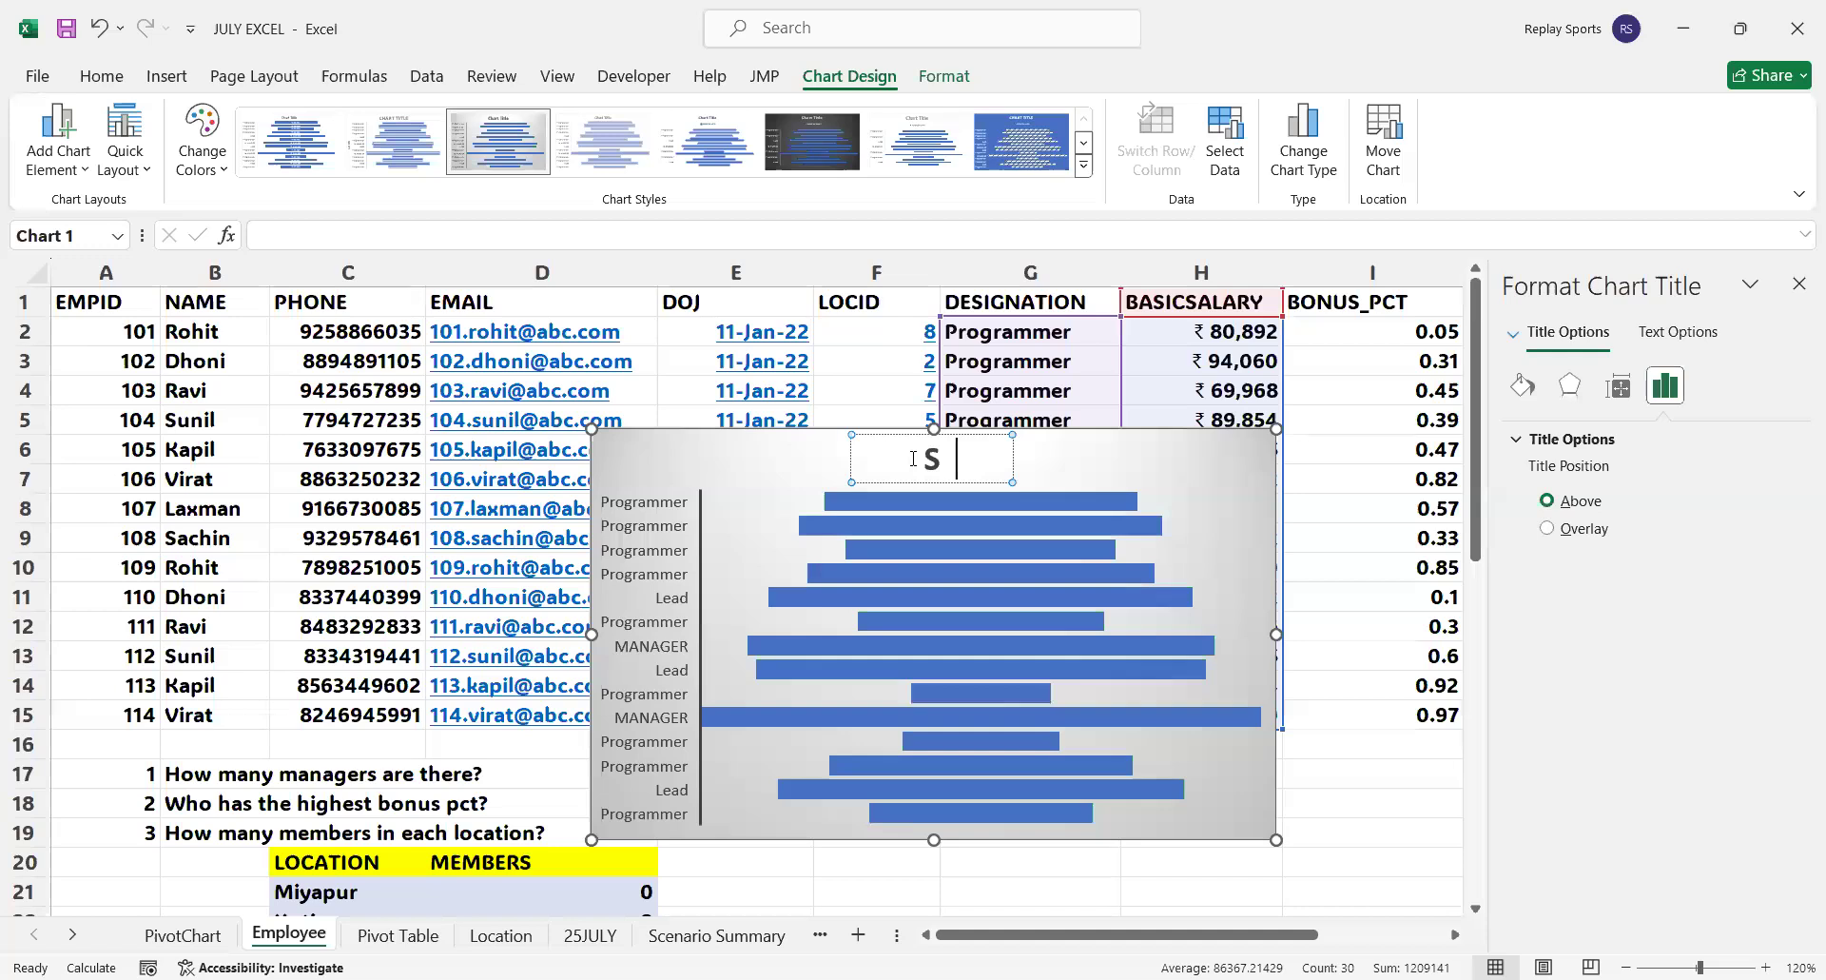
type("alary Distribution")
left_click(1306, 571)
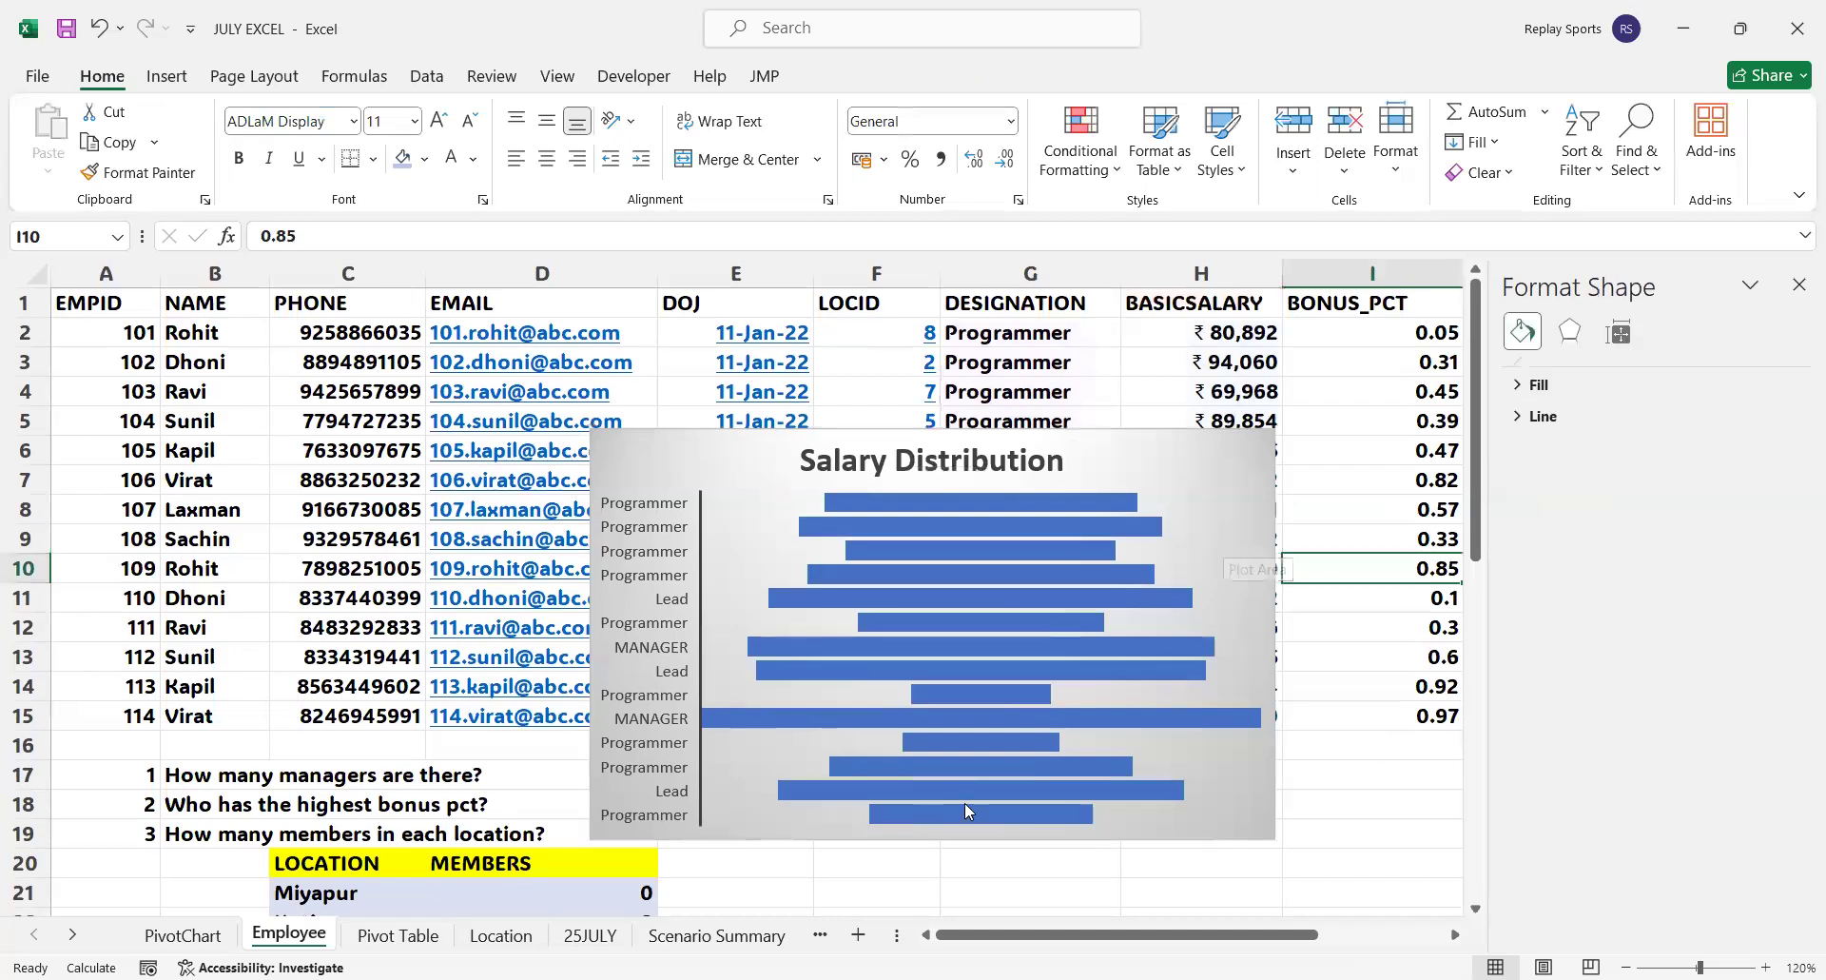
left_click(986, 843)
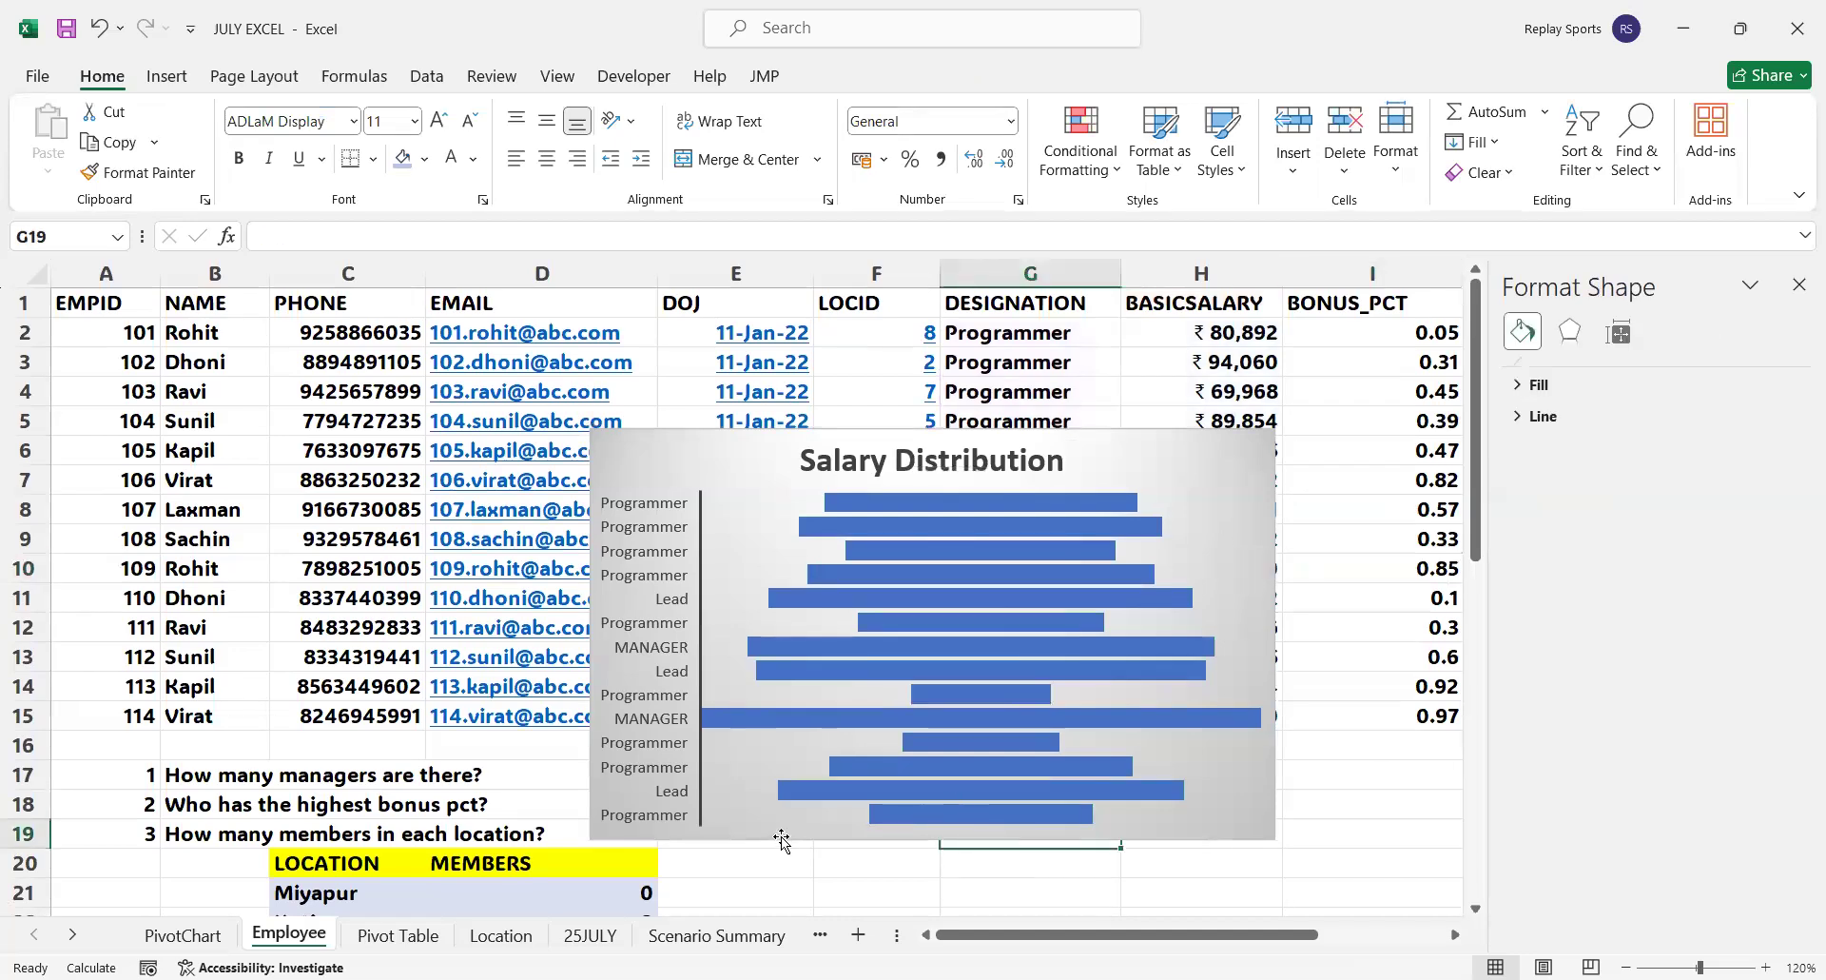
Move the Salary Distribution chart to columns A to E starting at row 11, clear of the designation and basic salary data
left_click_drag(779, 836, 999, 846)
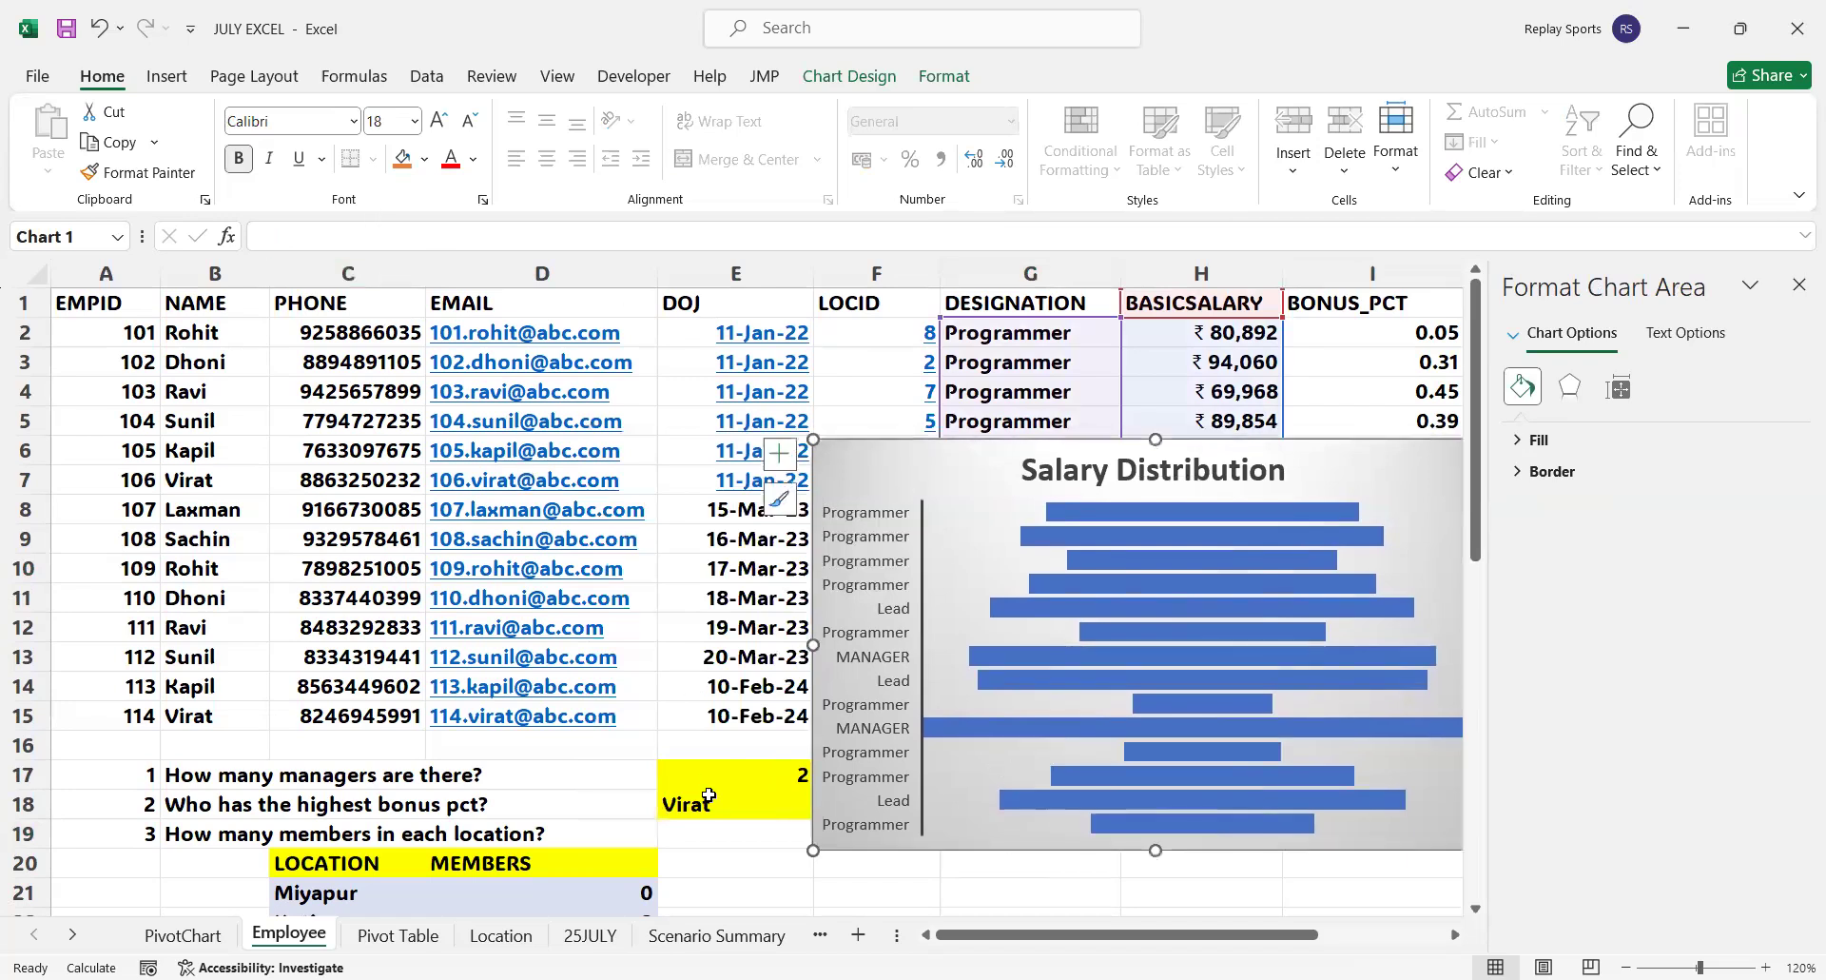
left_click(693, 866)
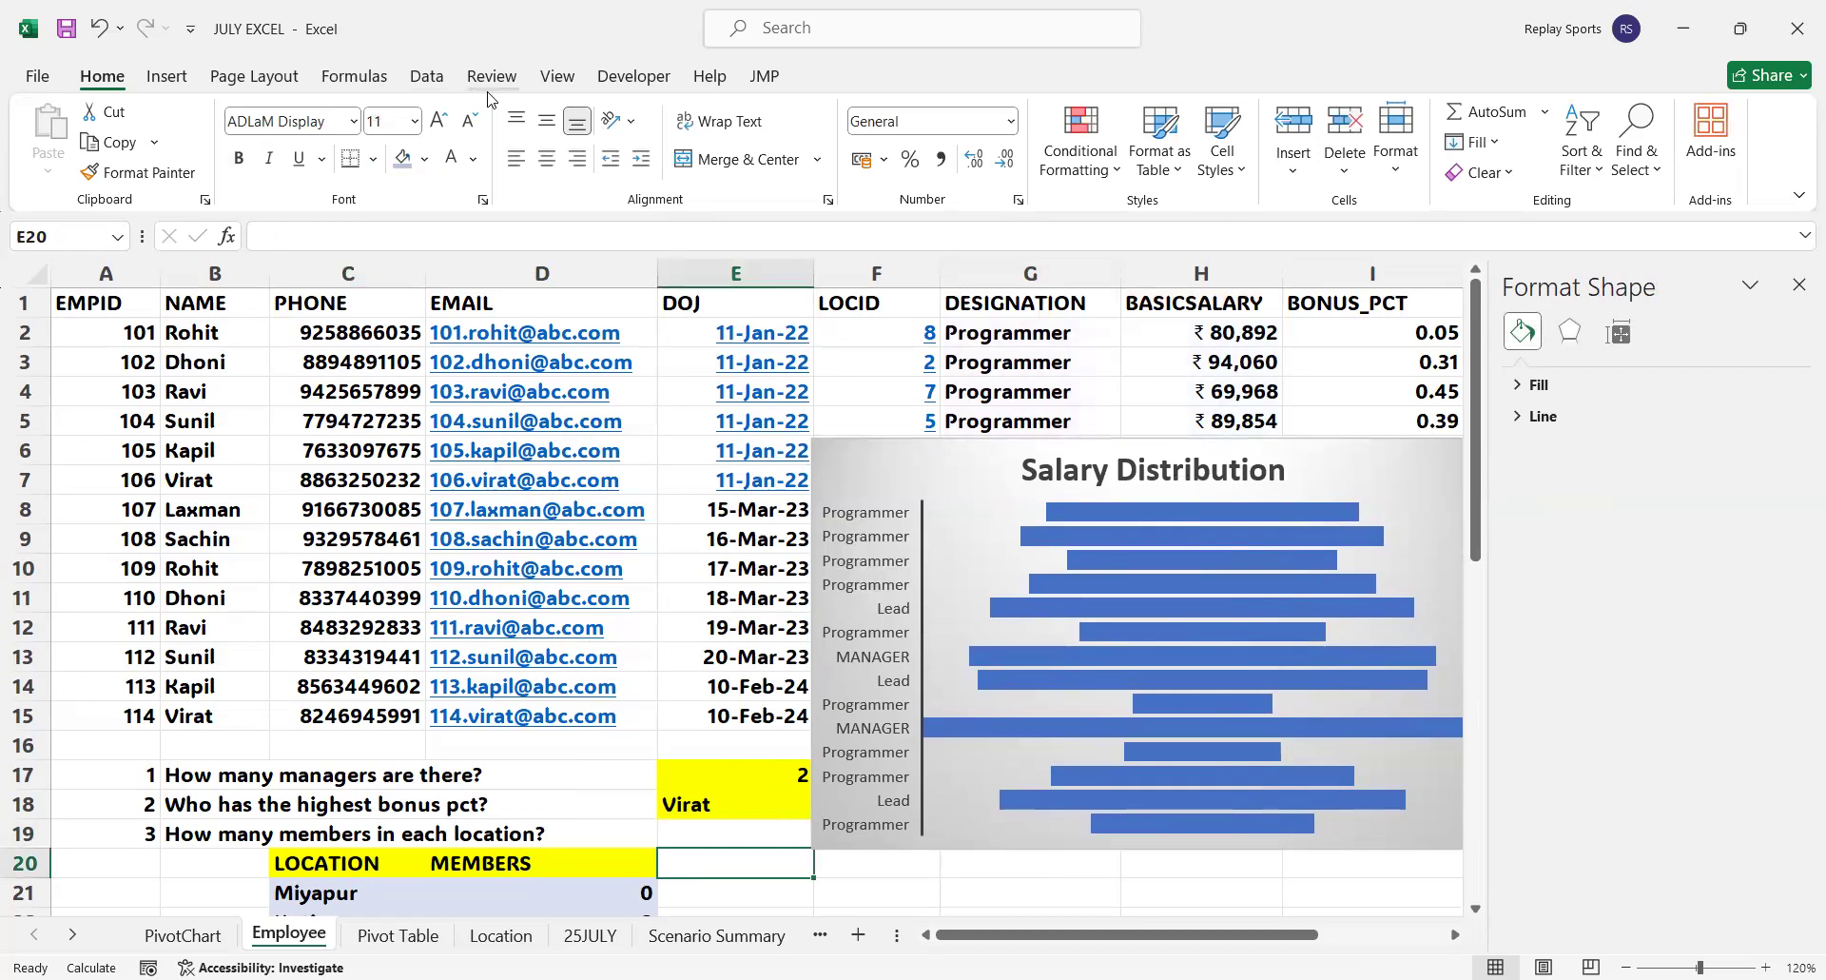
left_click_drag(1217, 437, 457, 592)
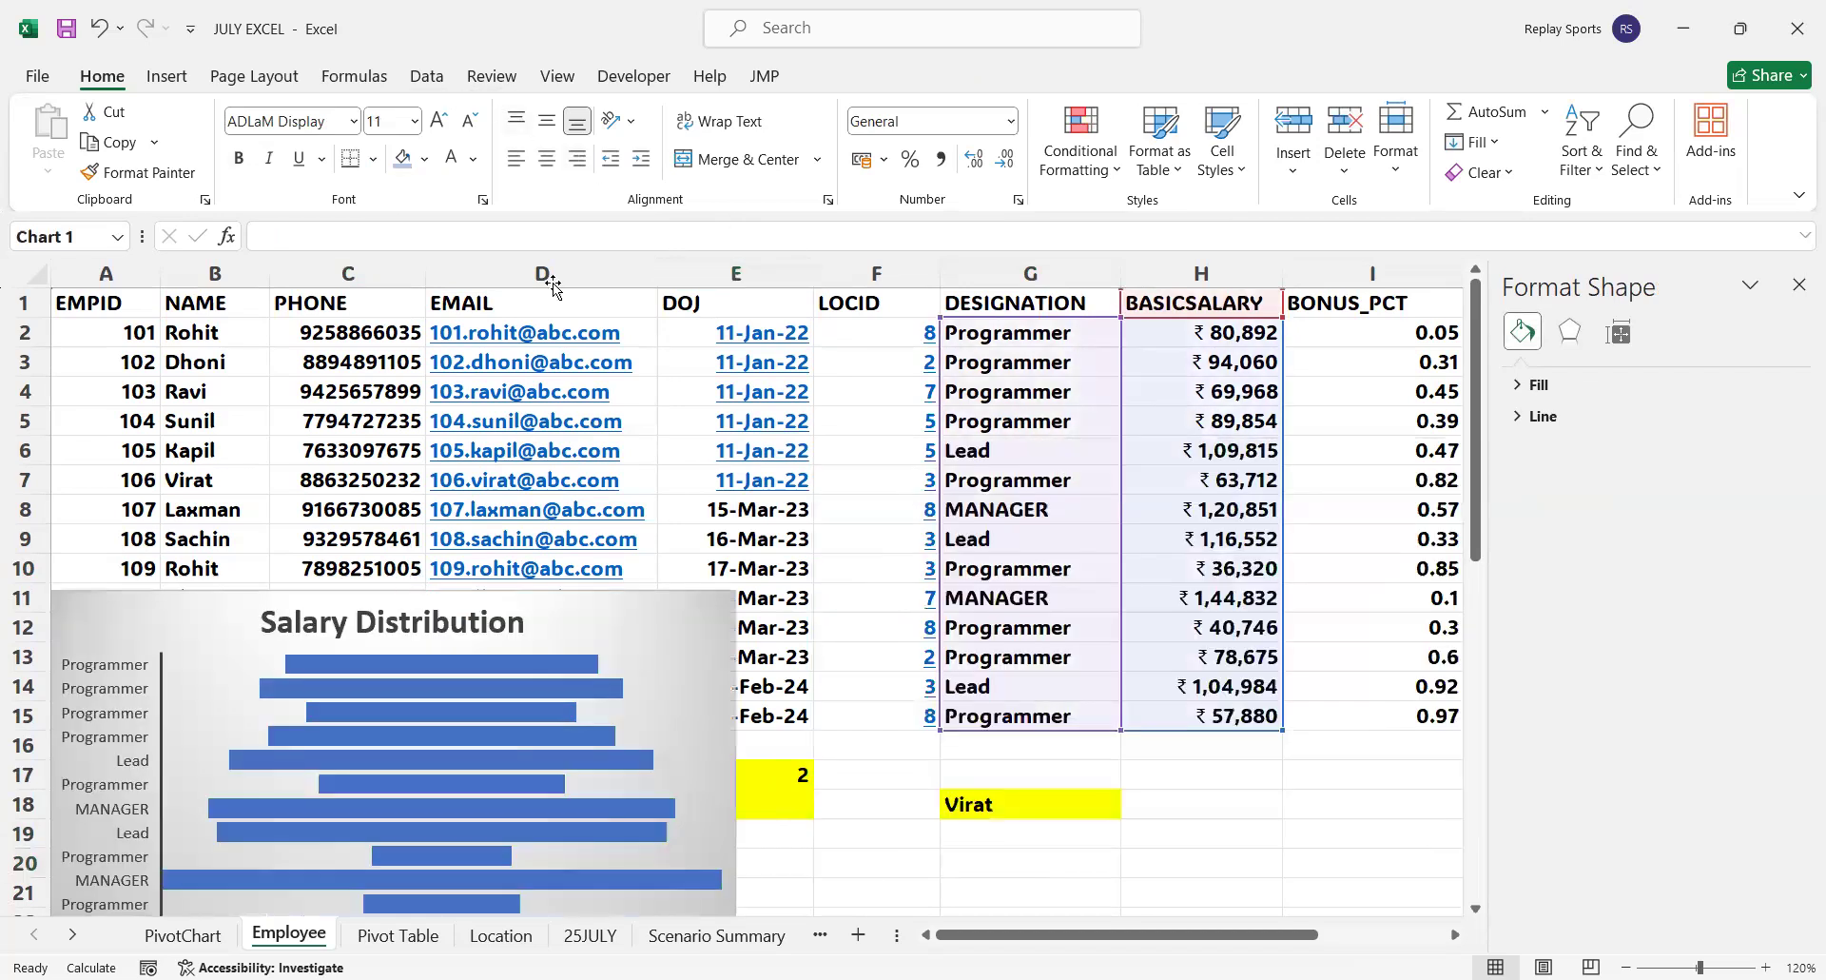
left_click(422, 80)
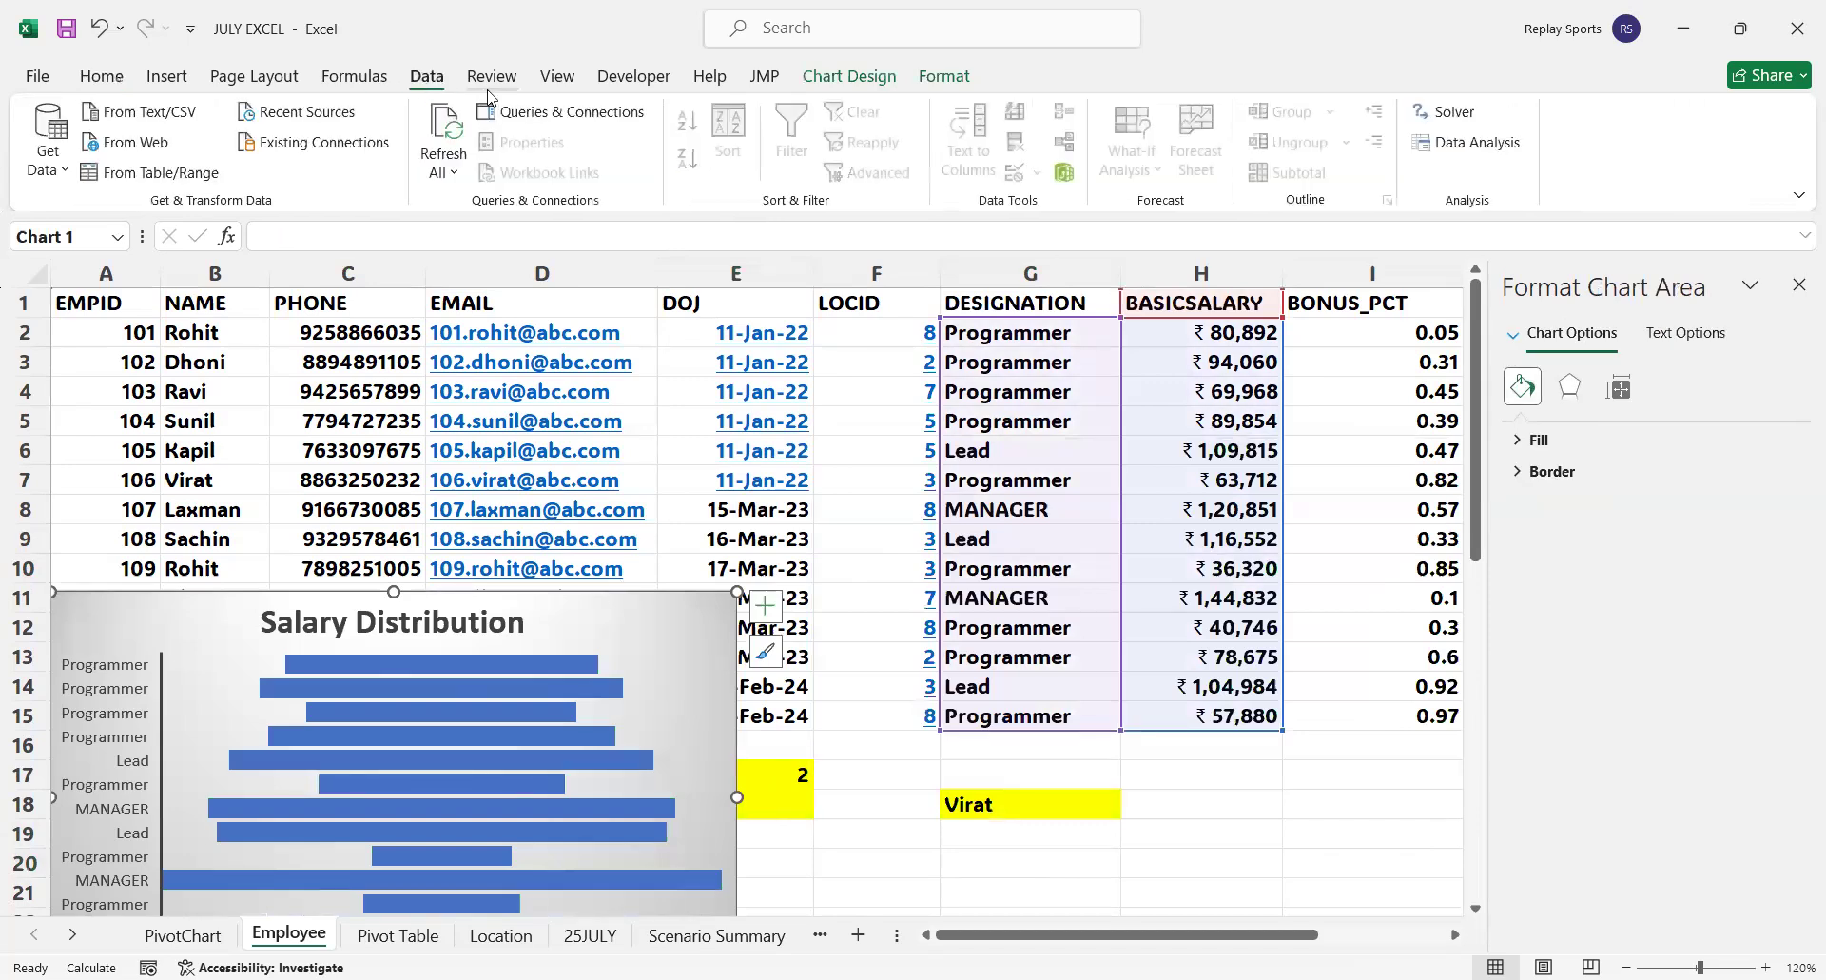
left_click(180, 78)
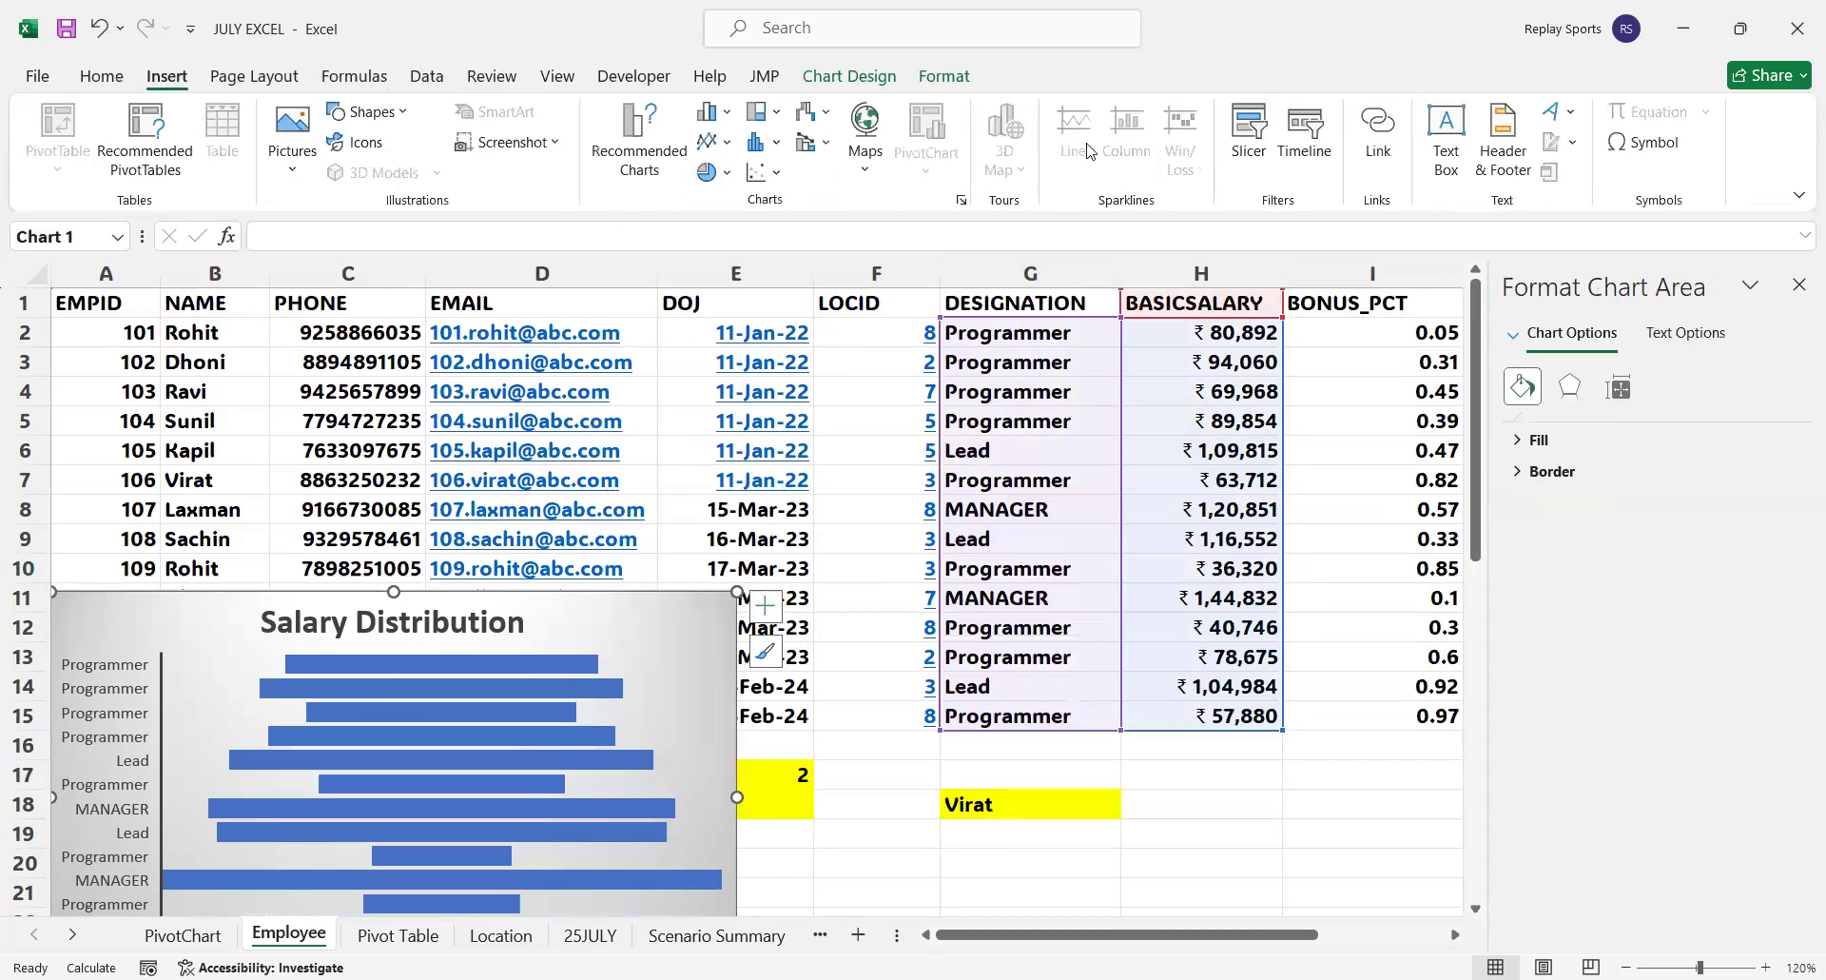
left_click(1255, 774)
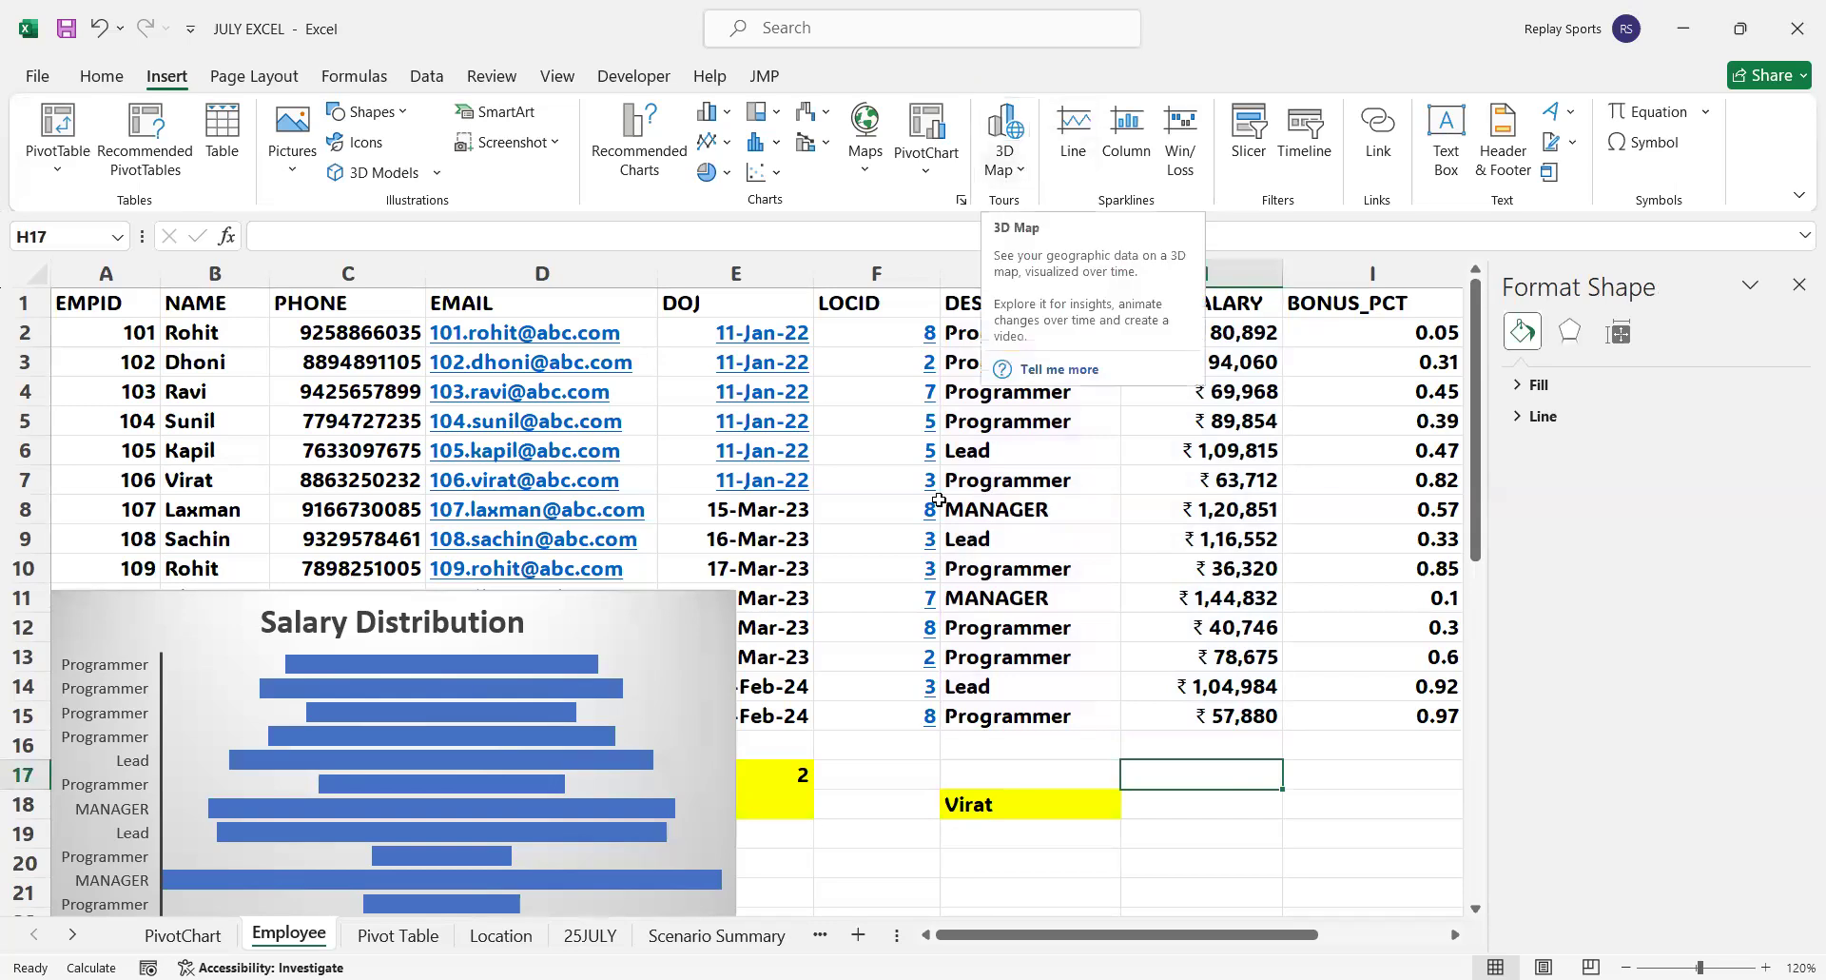
scroll(966, 745, "down", 3)
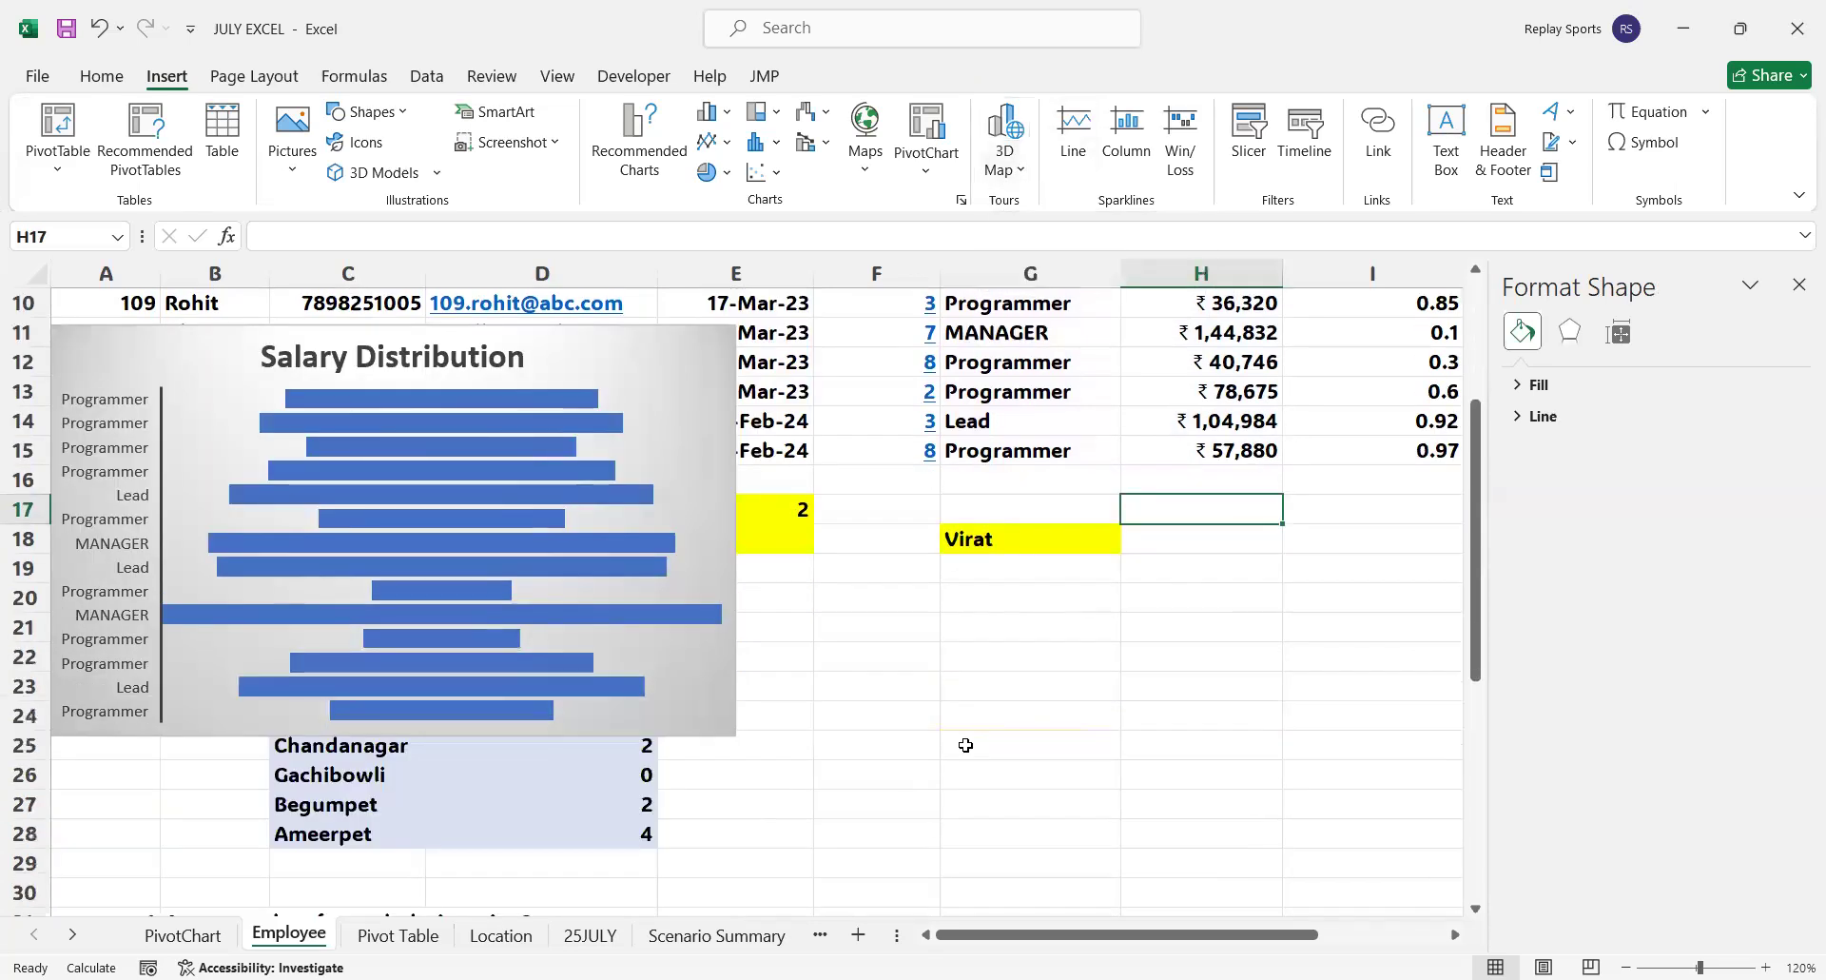
scroll(680, 620, "down", 2)
left_click(716, 561)
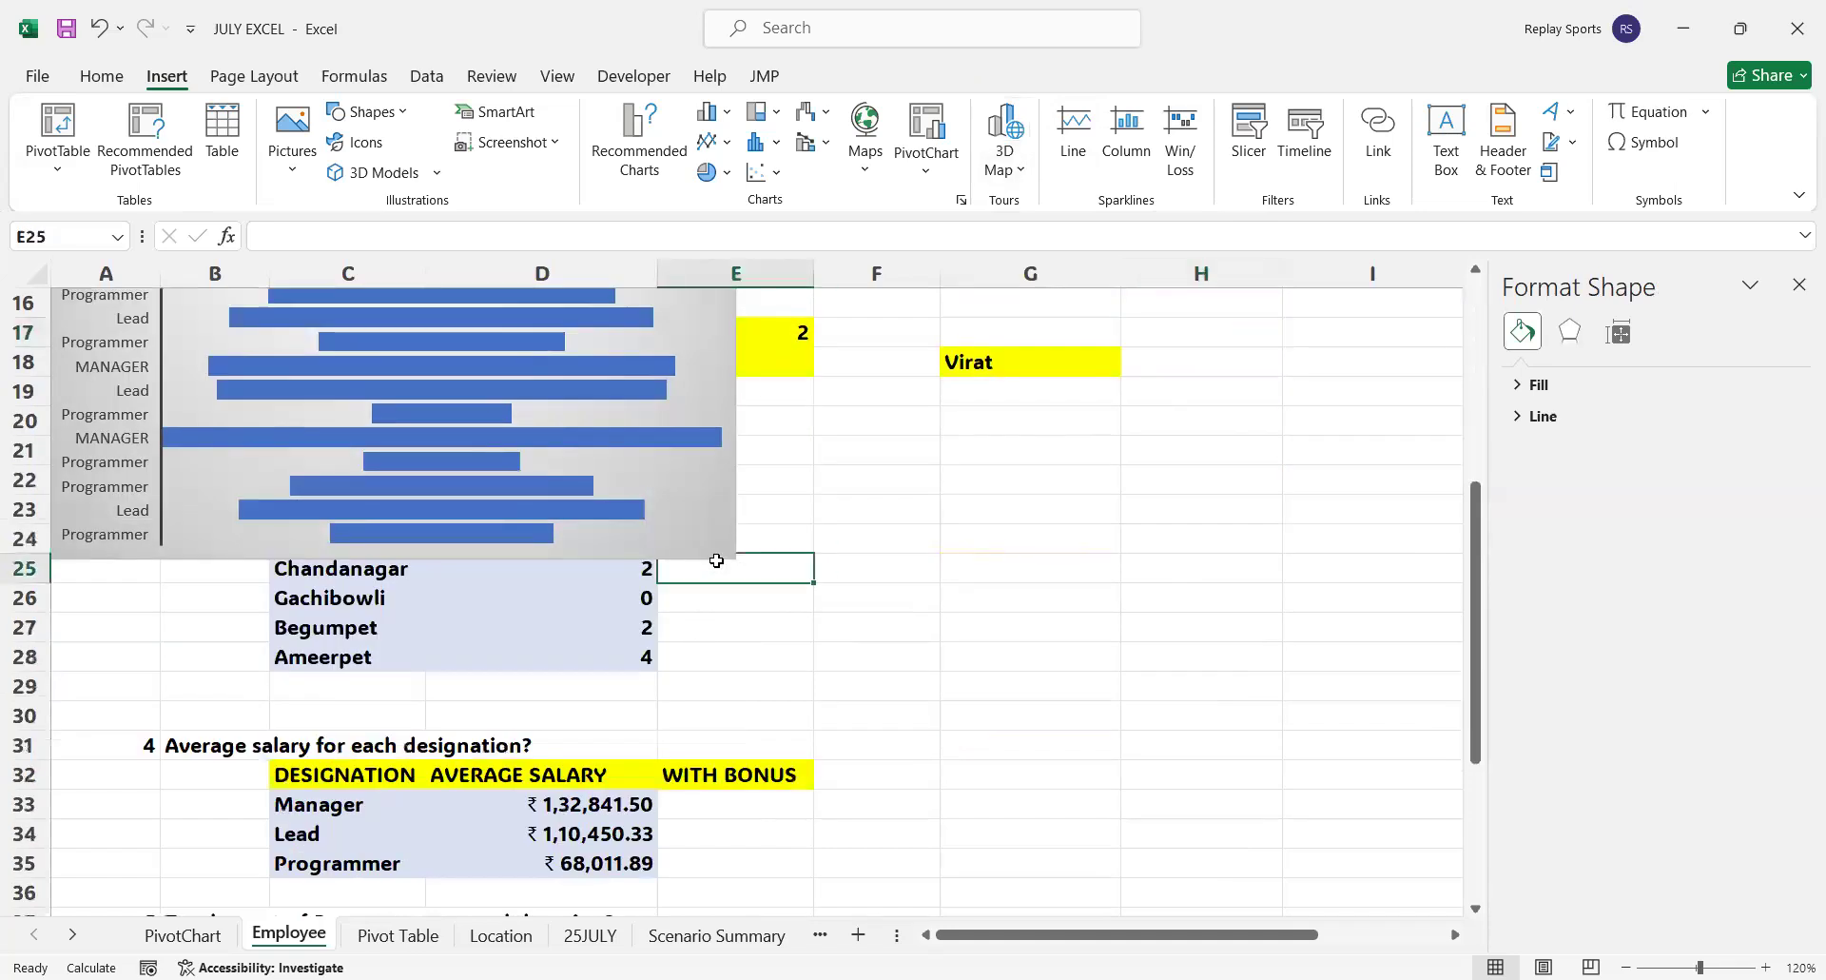
left_click(717, 559)
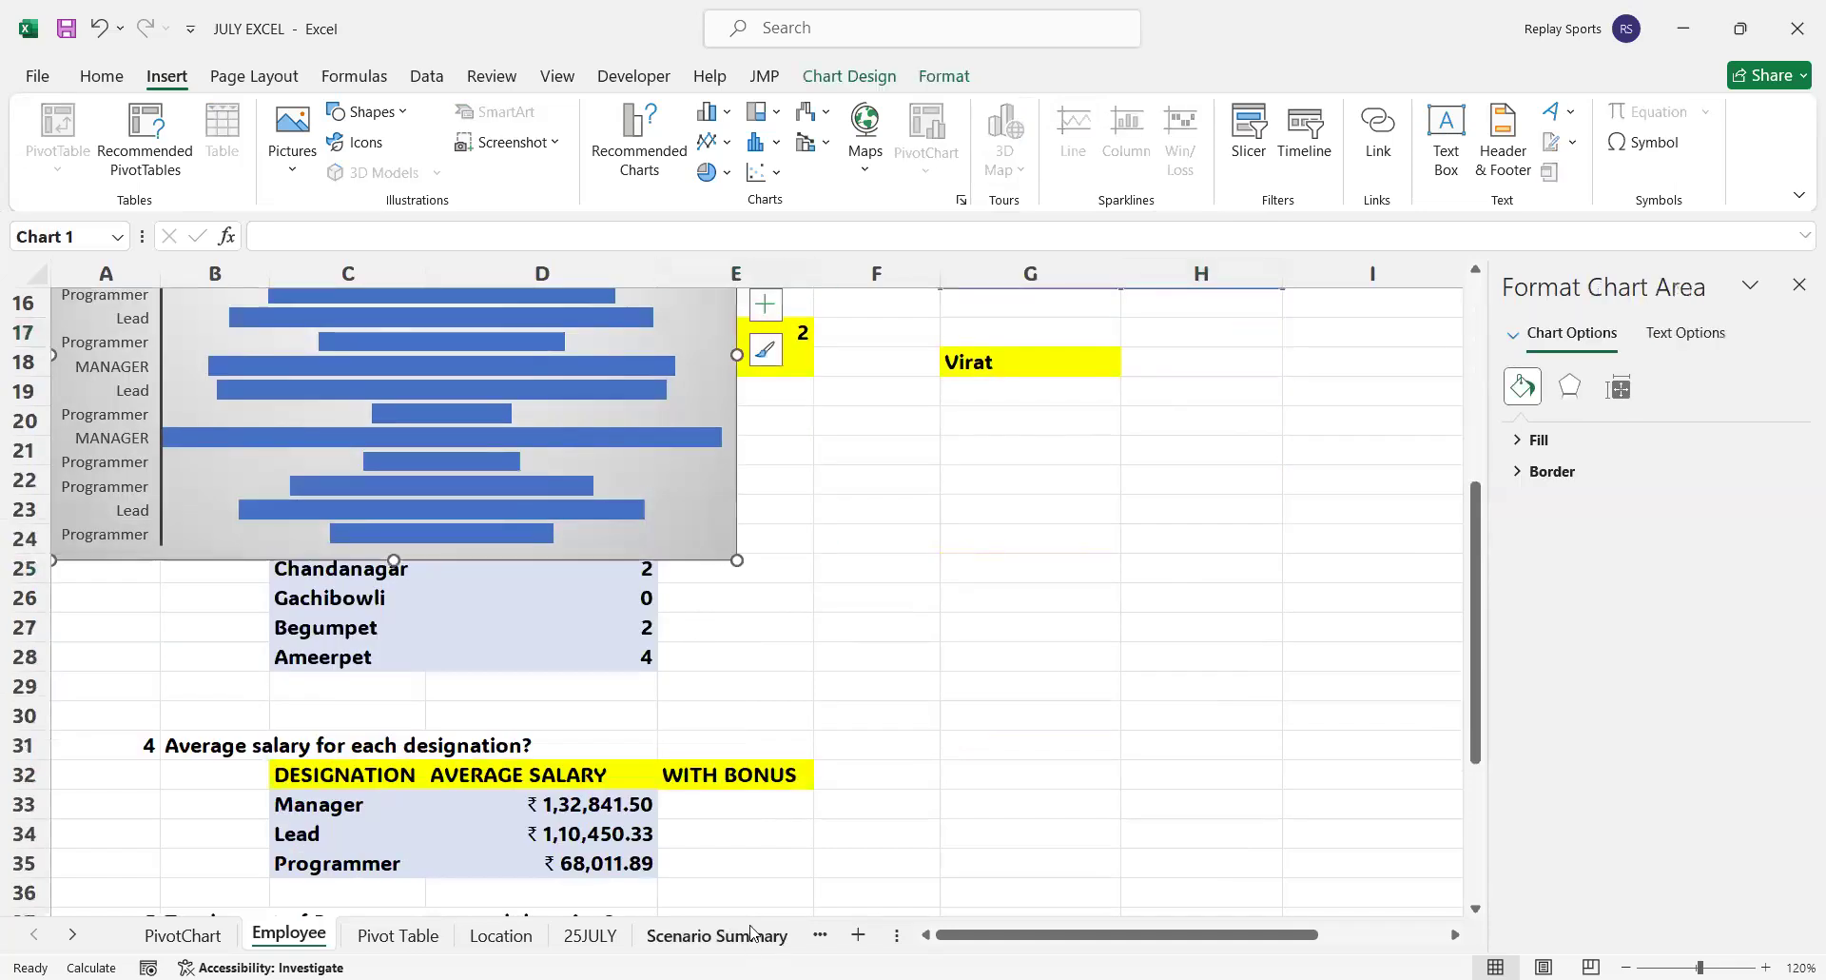
On the 25JULY sheet, enter Pragrammer, Lead and Managers in A9 to A11 and widen column A to fit them
left_click(589, 936)
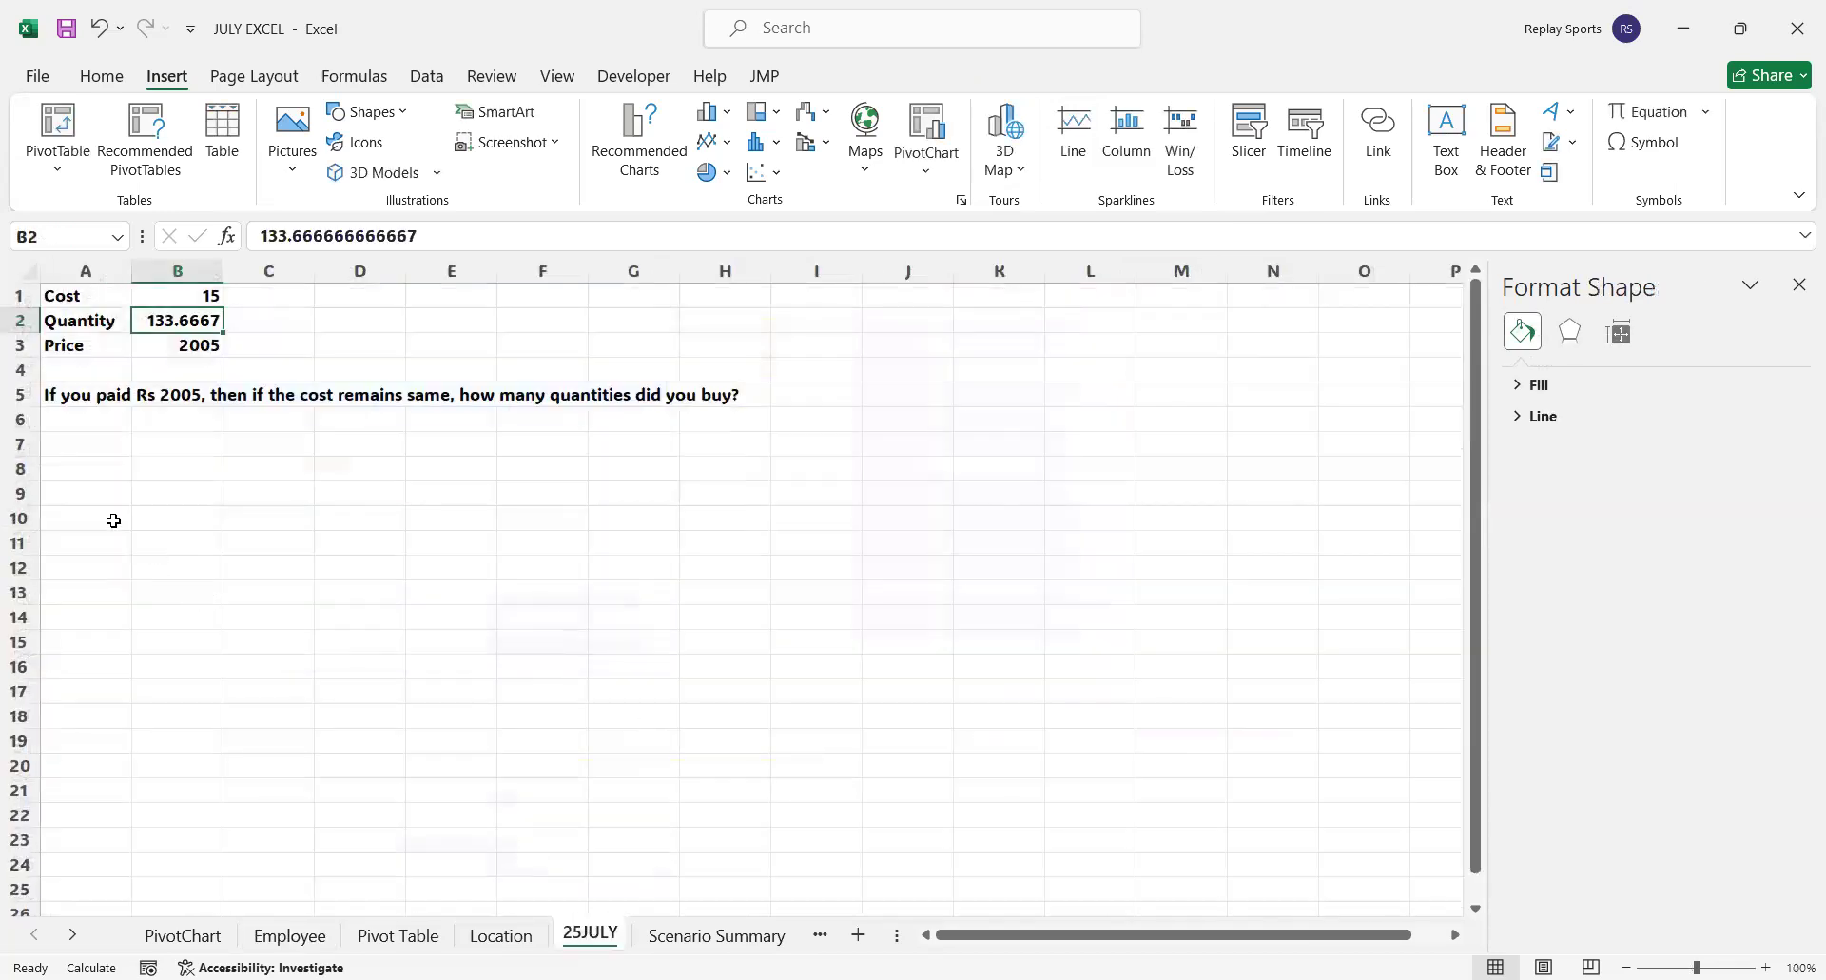
left_click(74, 491)
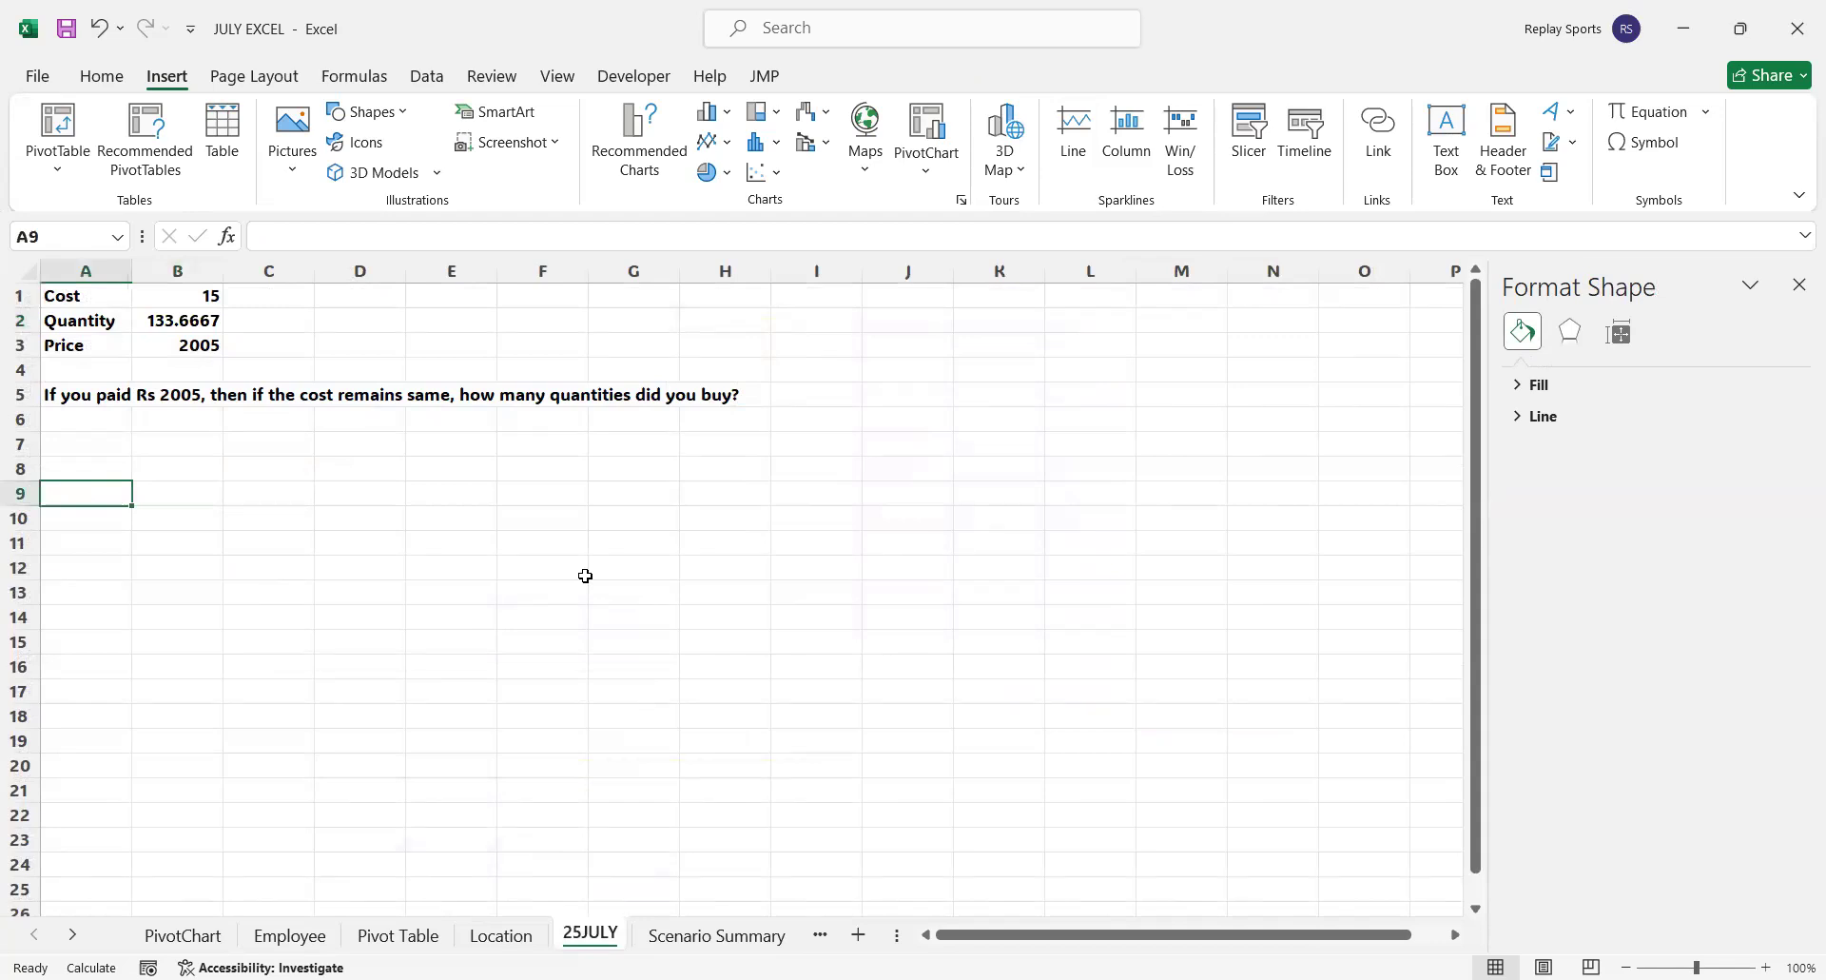
type("Prag")
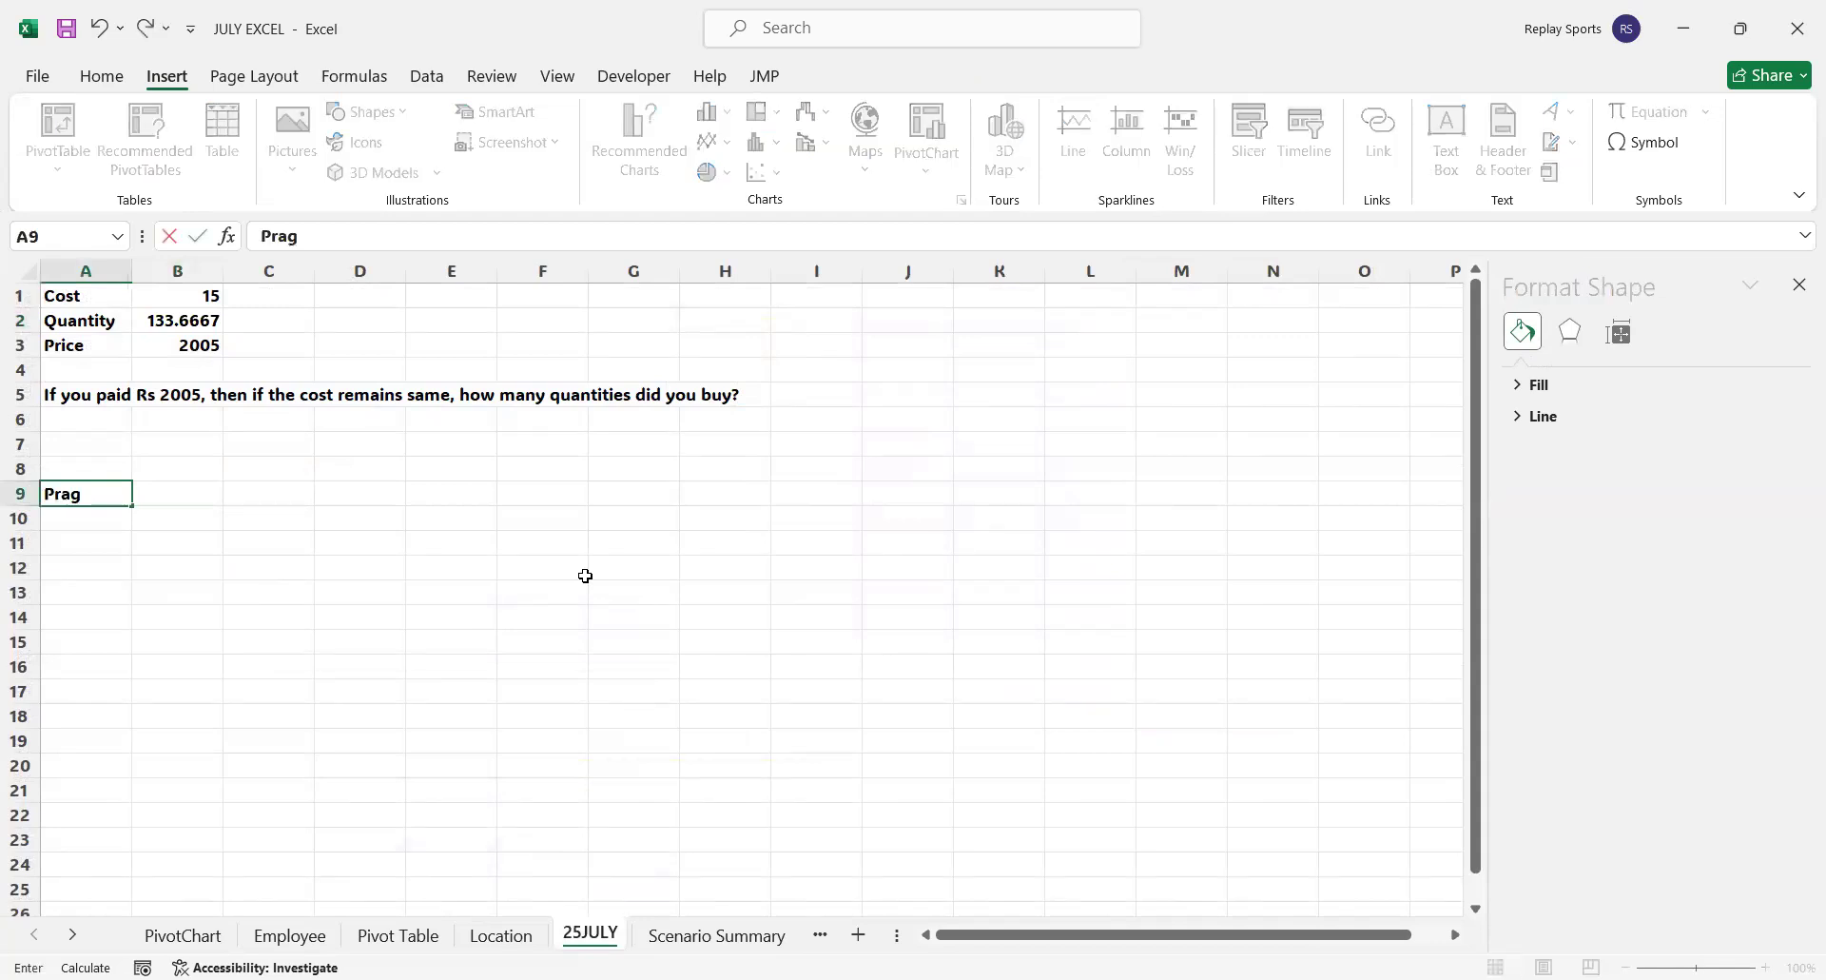
type("rammer")
key("Return")
type("Lead")
key("Return")
type("Manage")
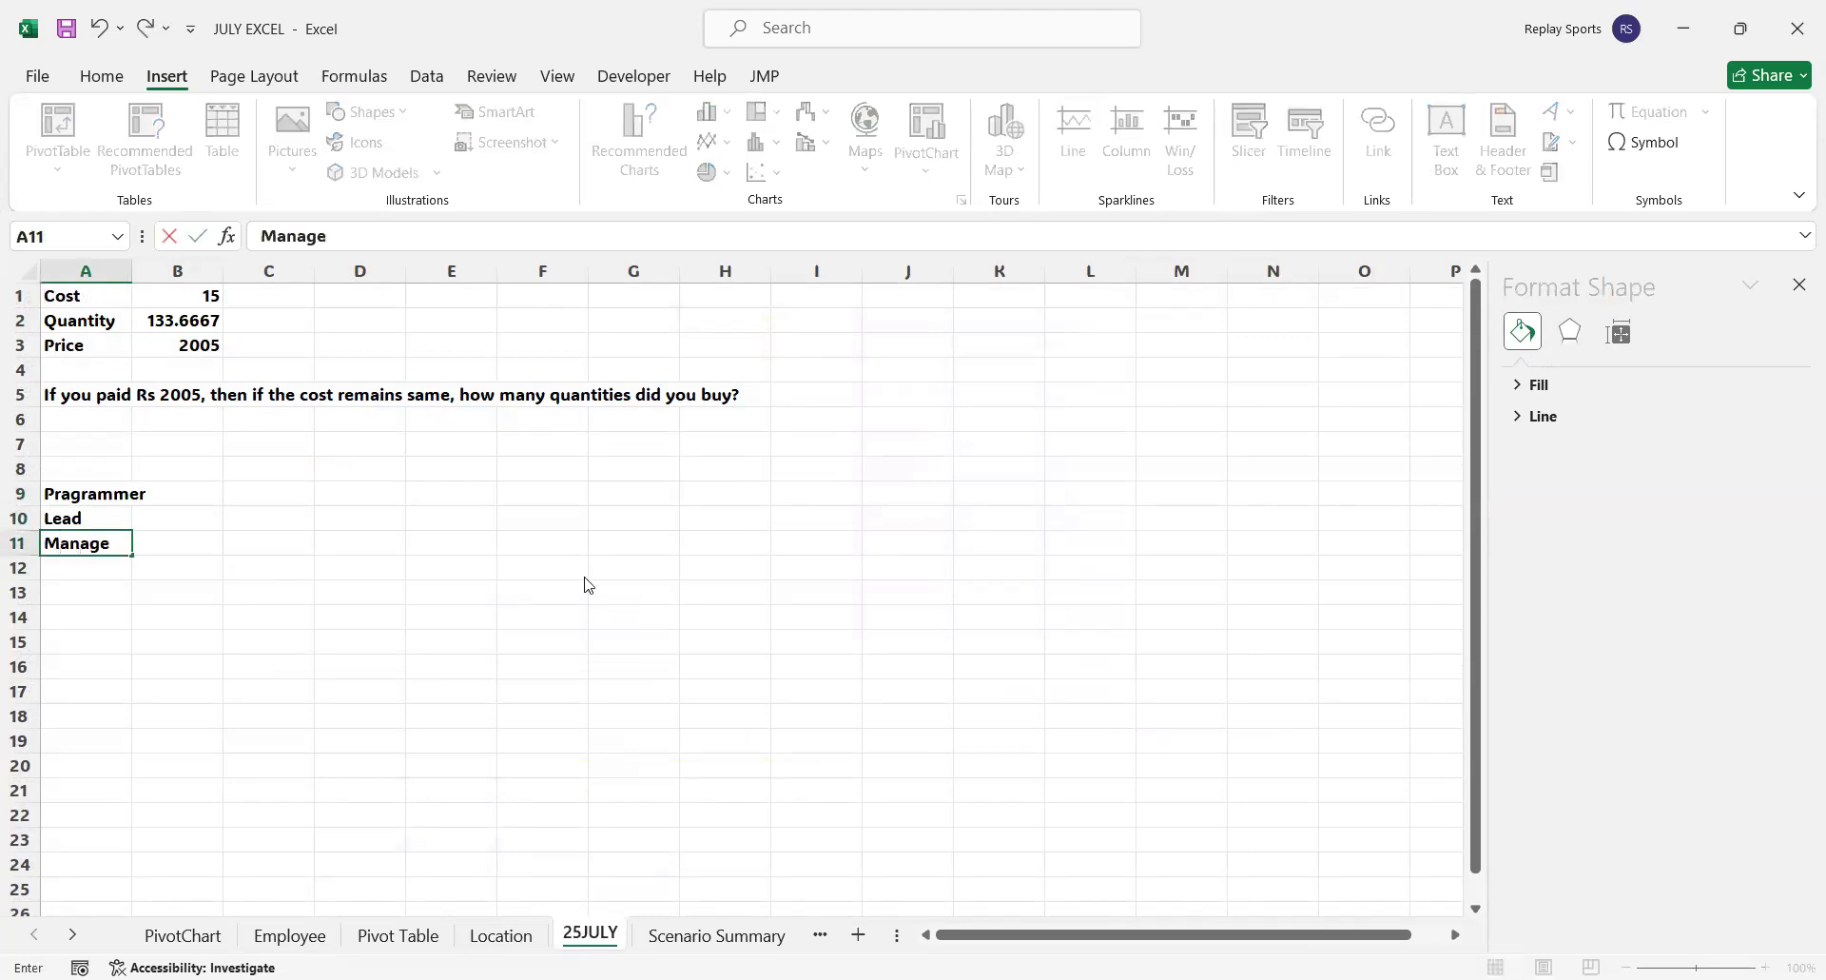
type("rs")
key("Return")
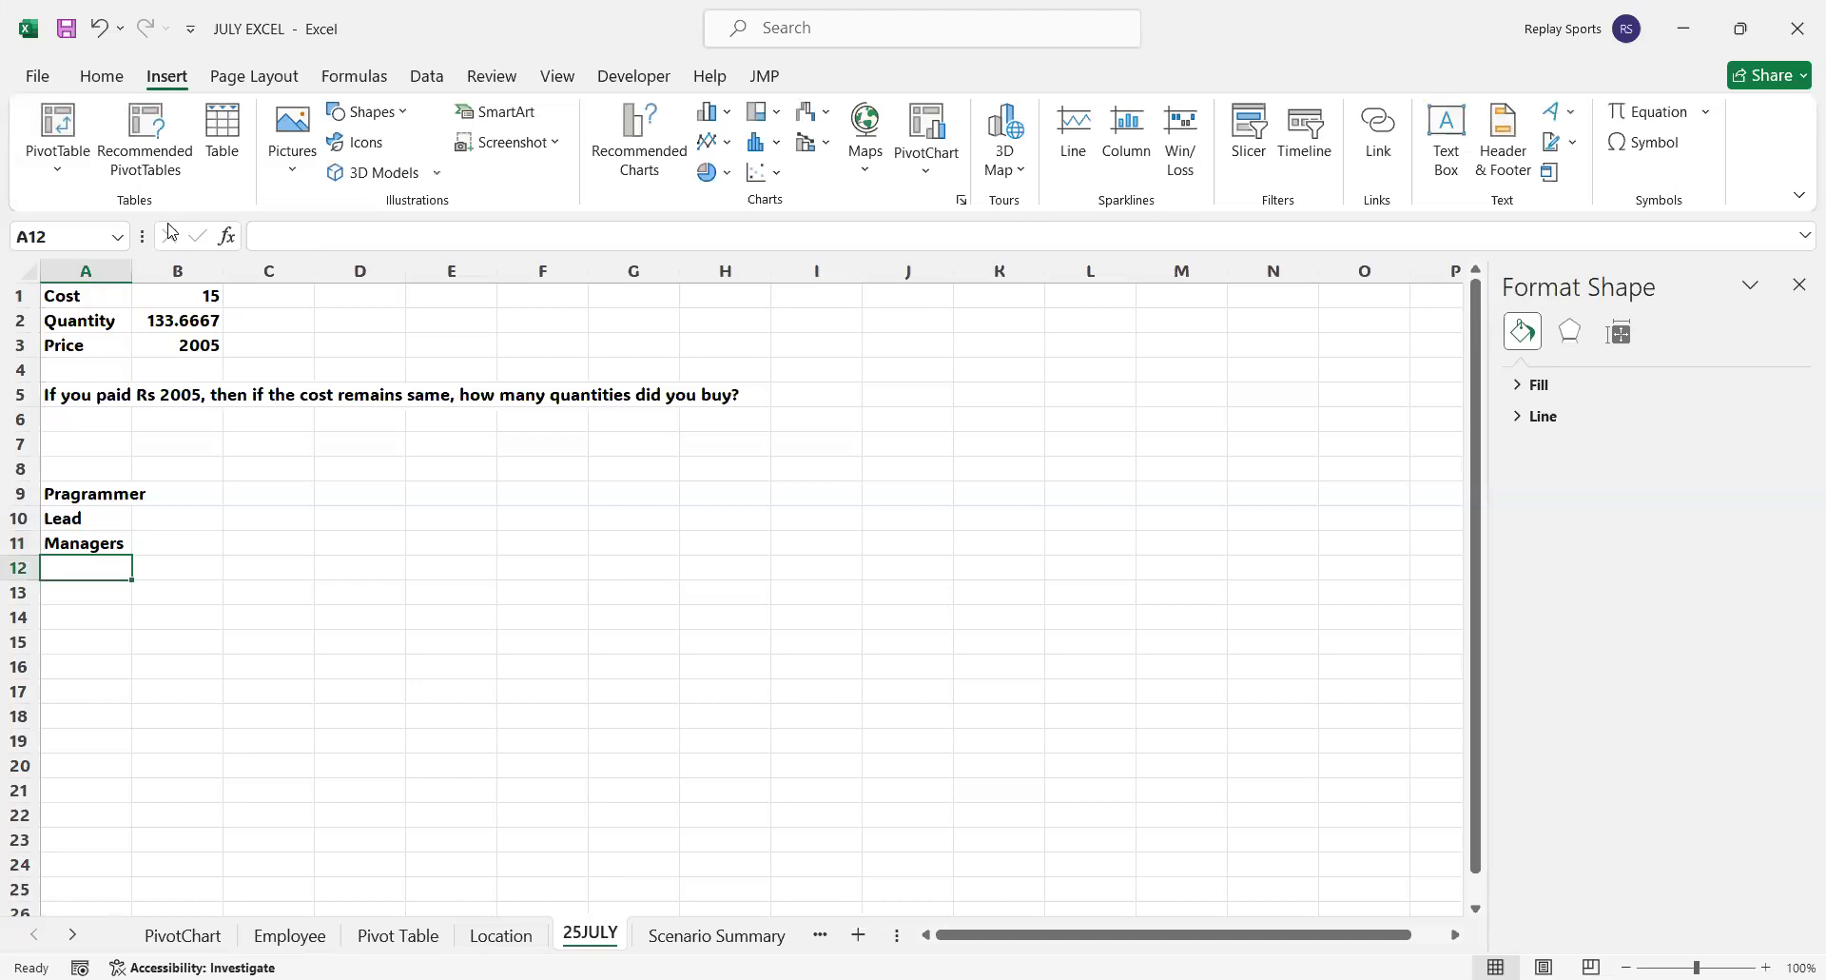
left_click_drag(131, 271, 181, 271)
left_click(205, 469)
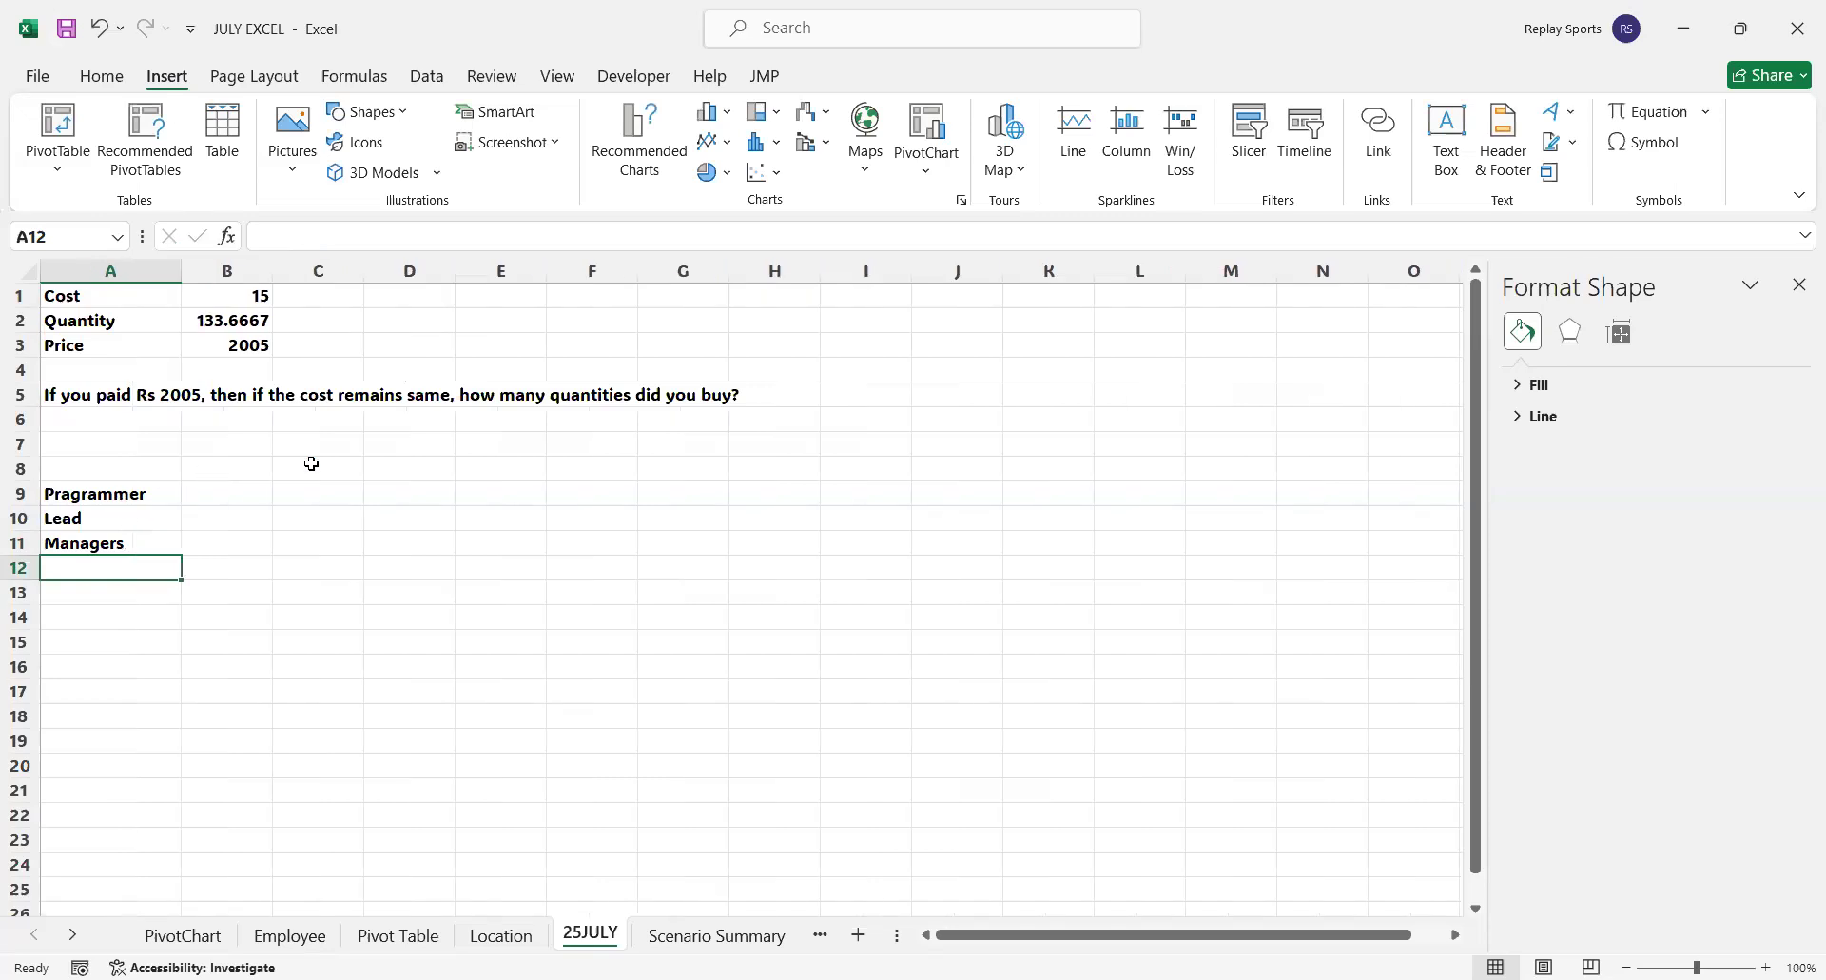
Enter Jan and Feb in B8 and C8 and extend the month headers through Dec in M8
type("Jan")
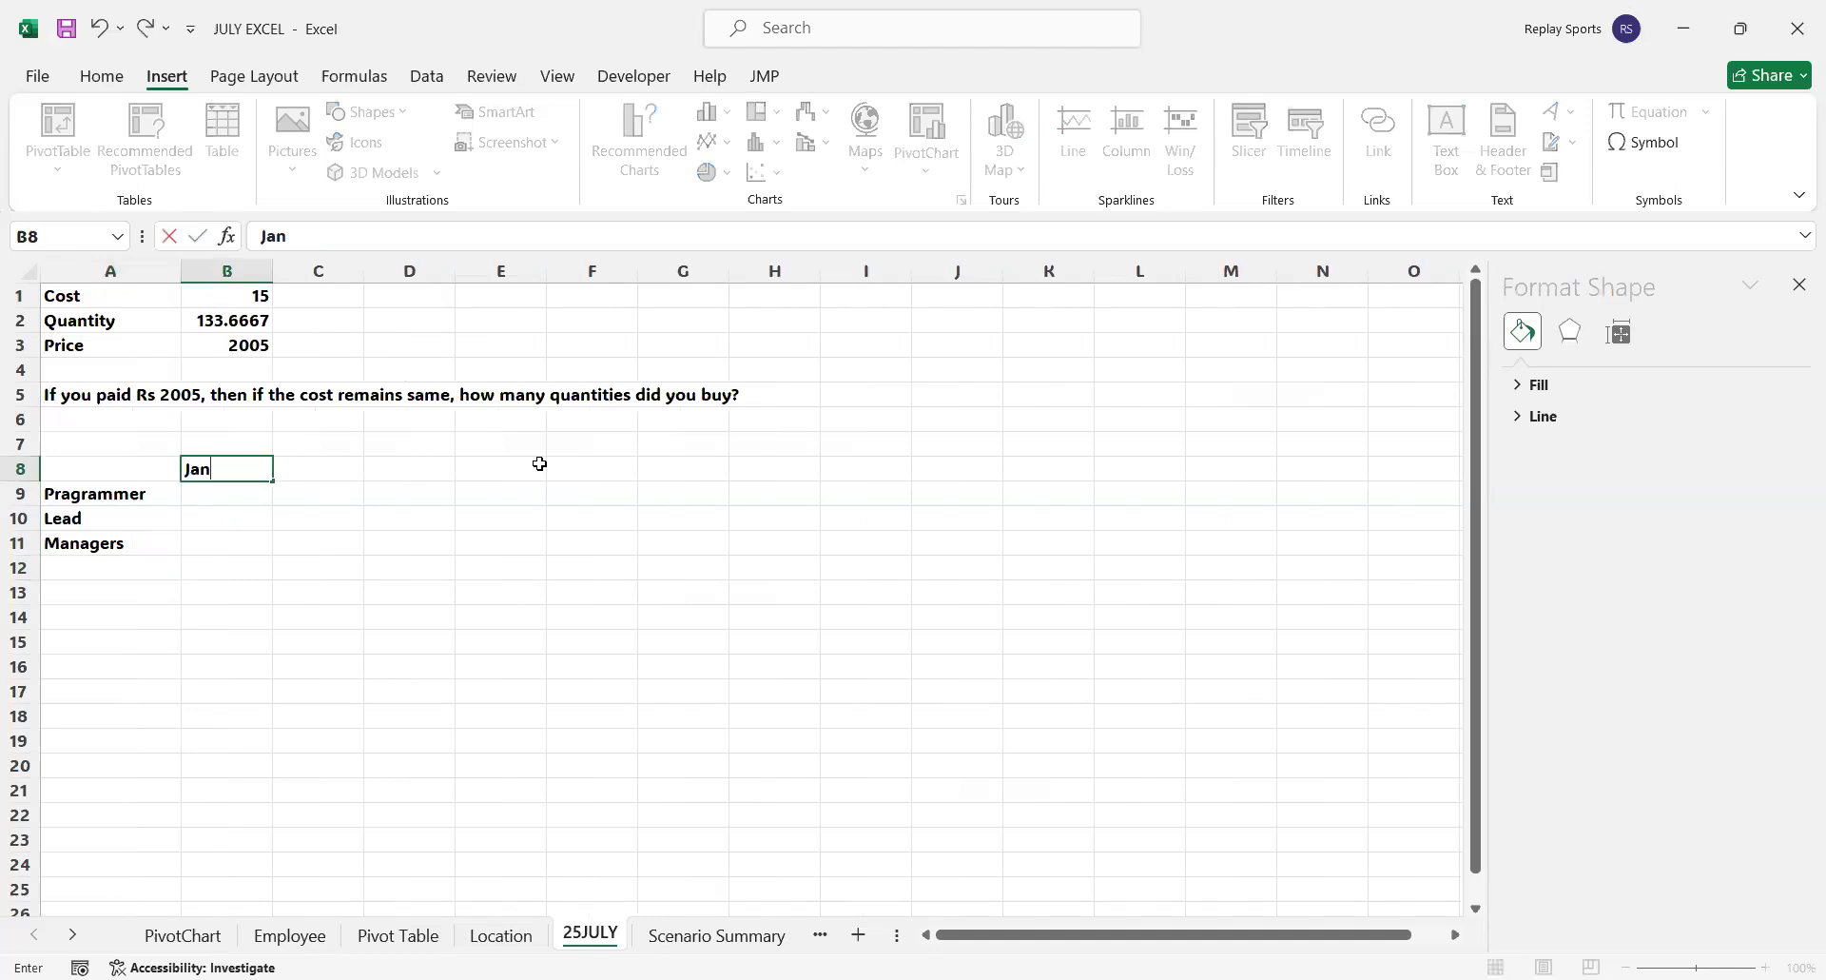
key("Right")
type("Feb")
key("Left")
key("shift+Right")
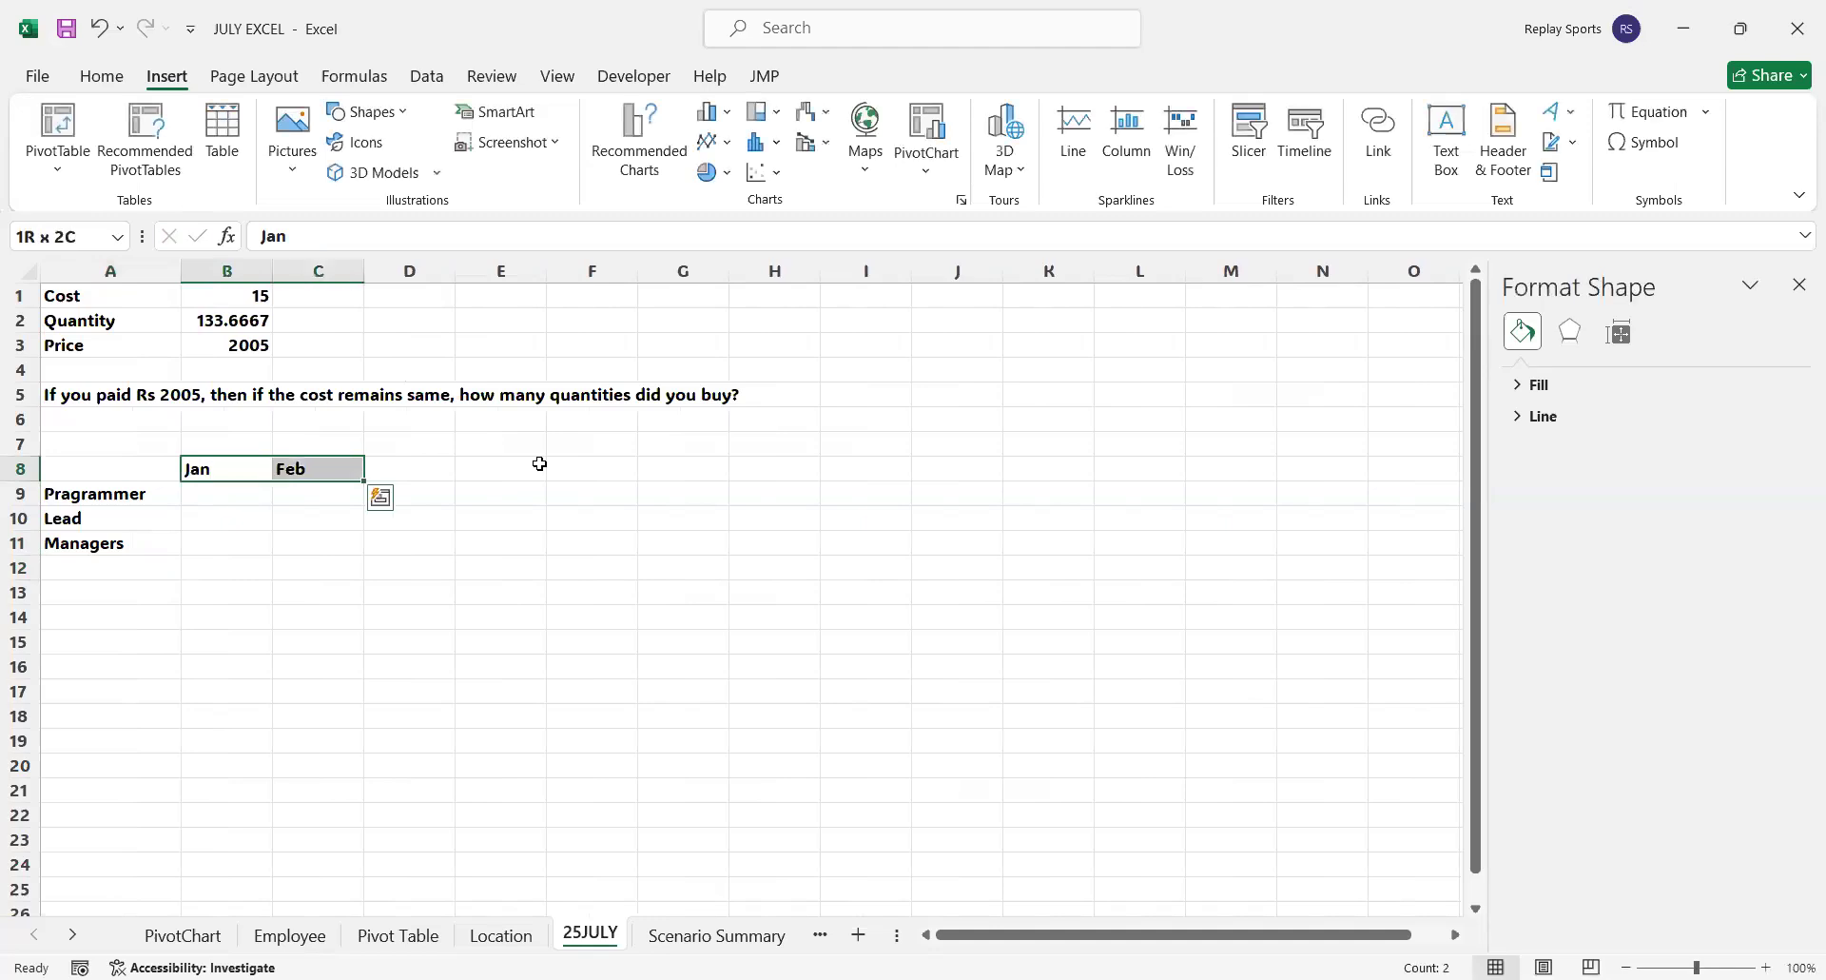
left_click_drag(364, 480, 1232, 488)
Enter the formula =RANDBETWEEN(35000,85000) in B9 as the Pragrammer value for Jan
left_click(229, 494)
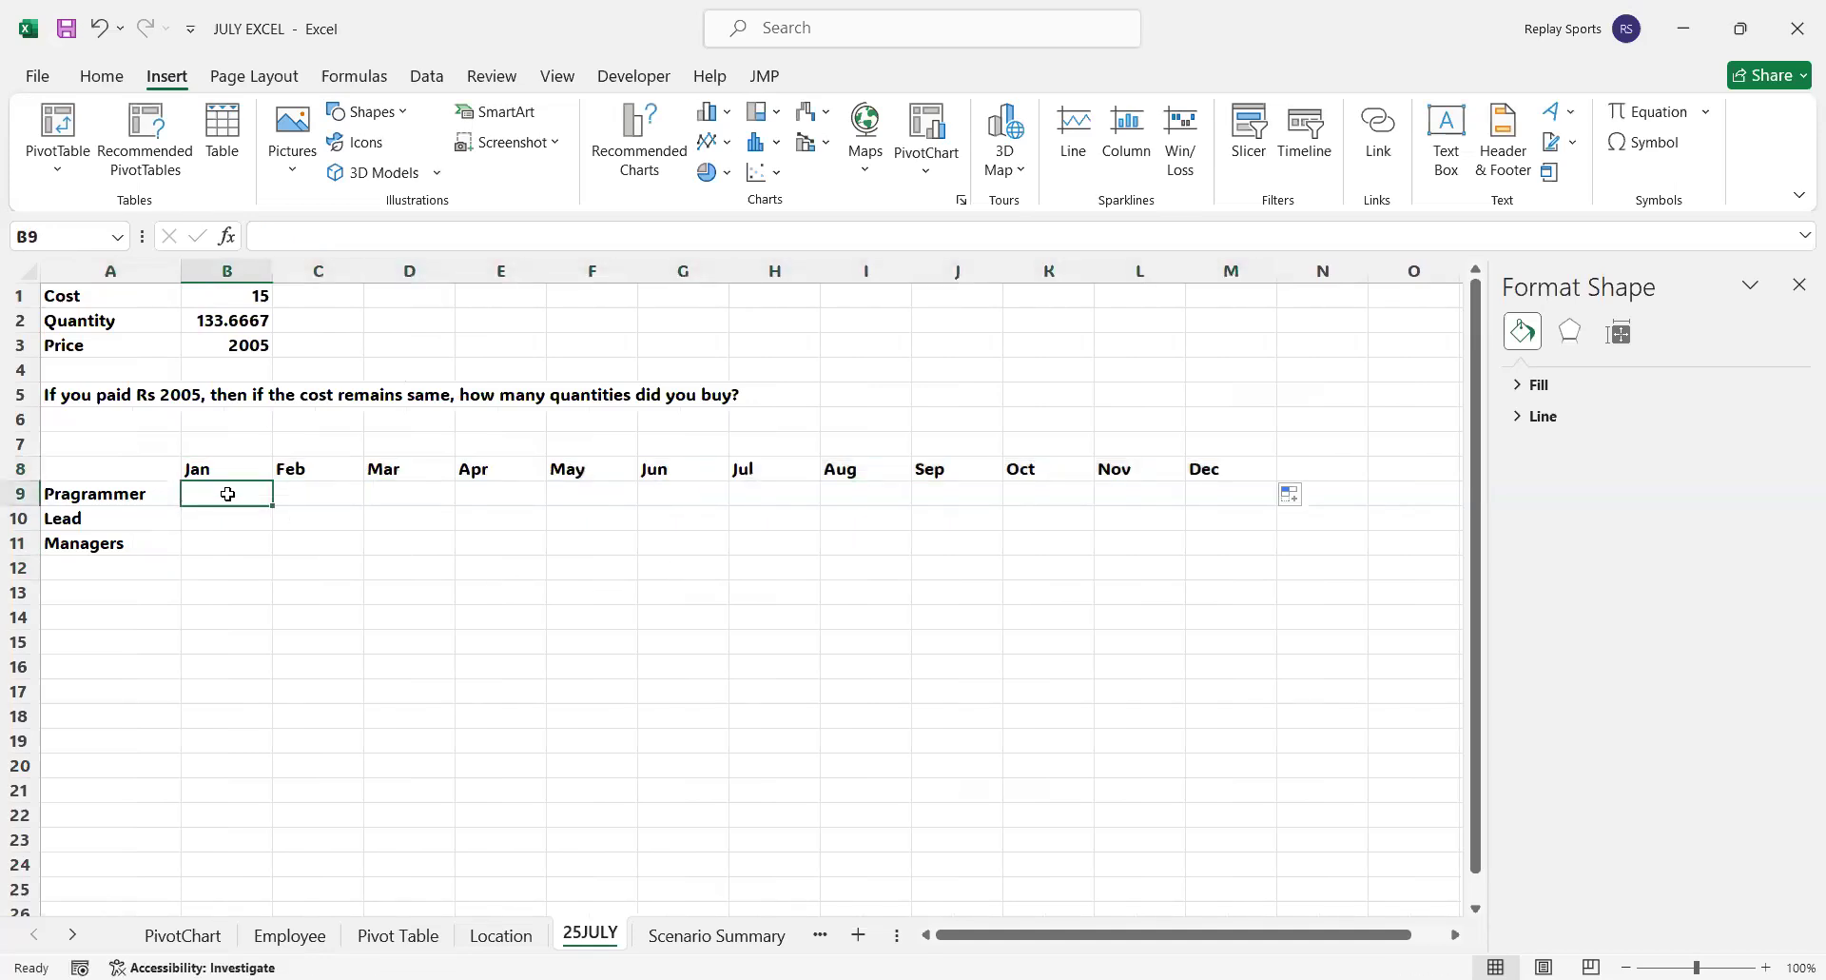
type("=")
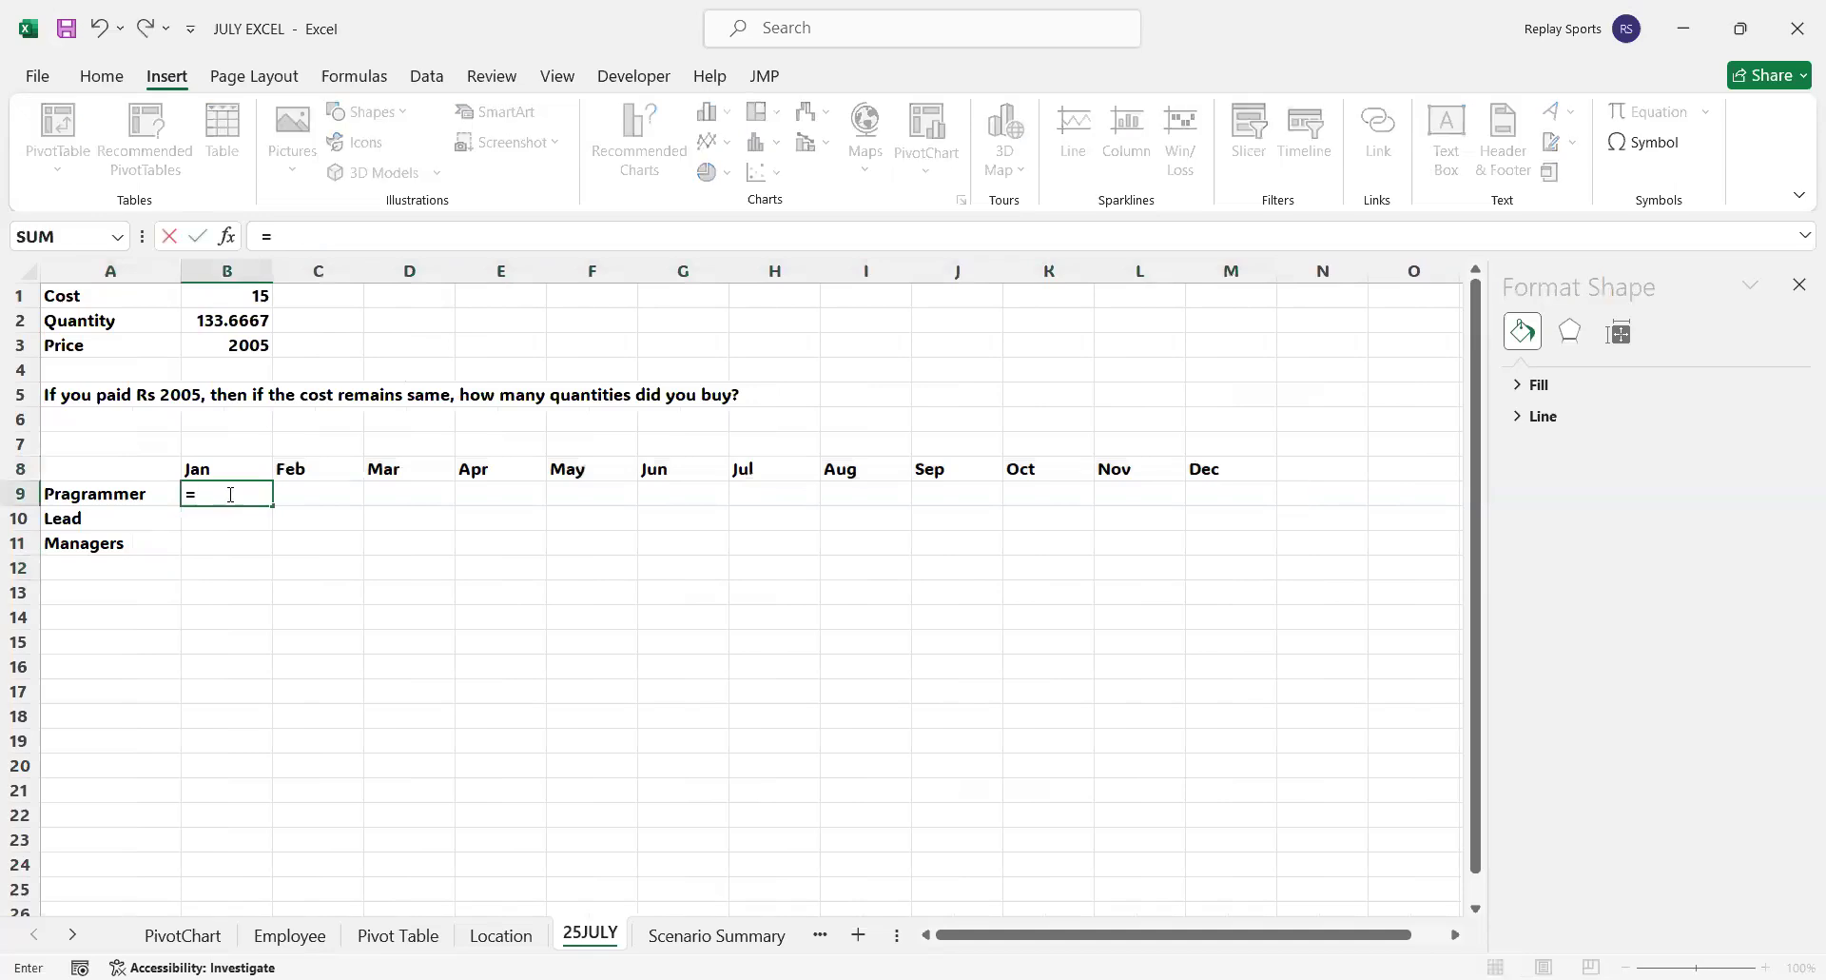
type("randbetwee")
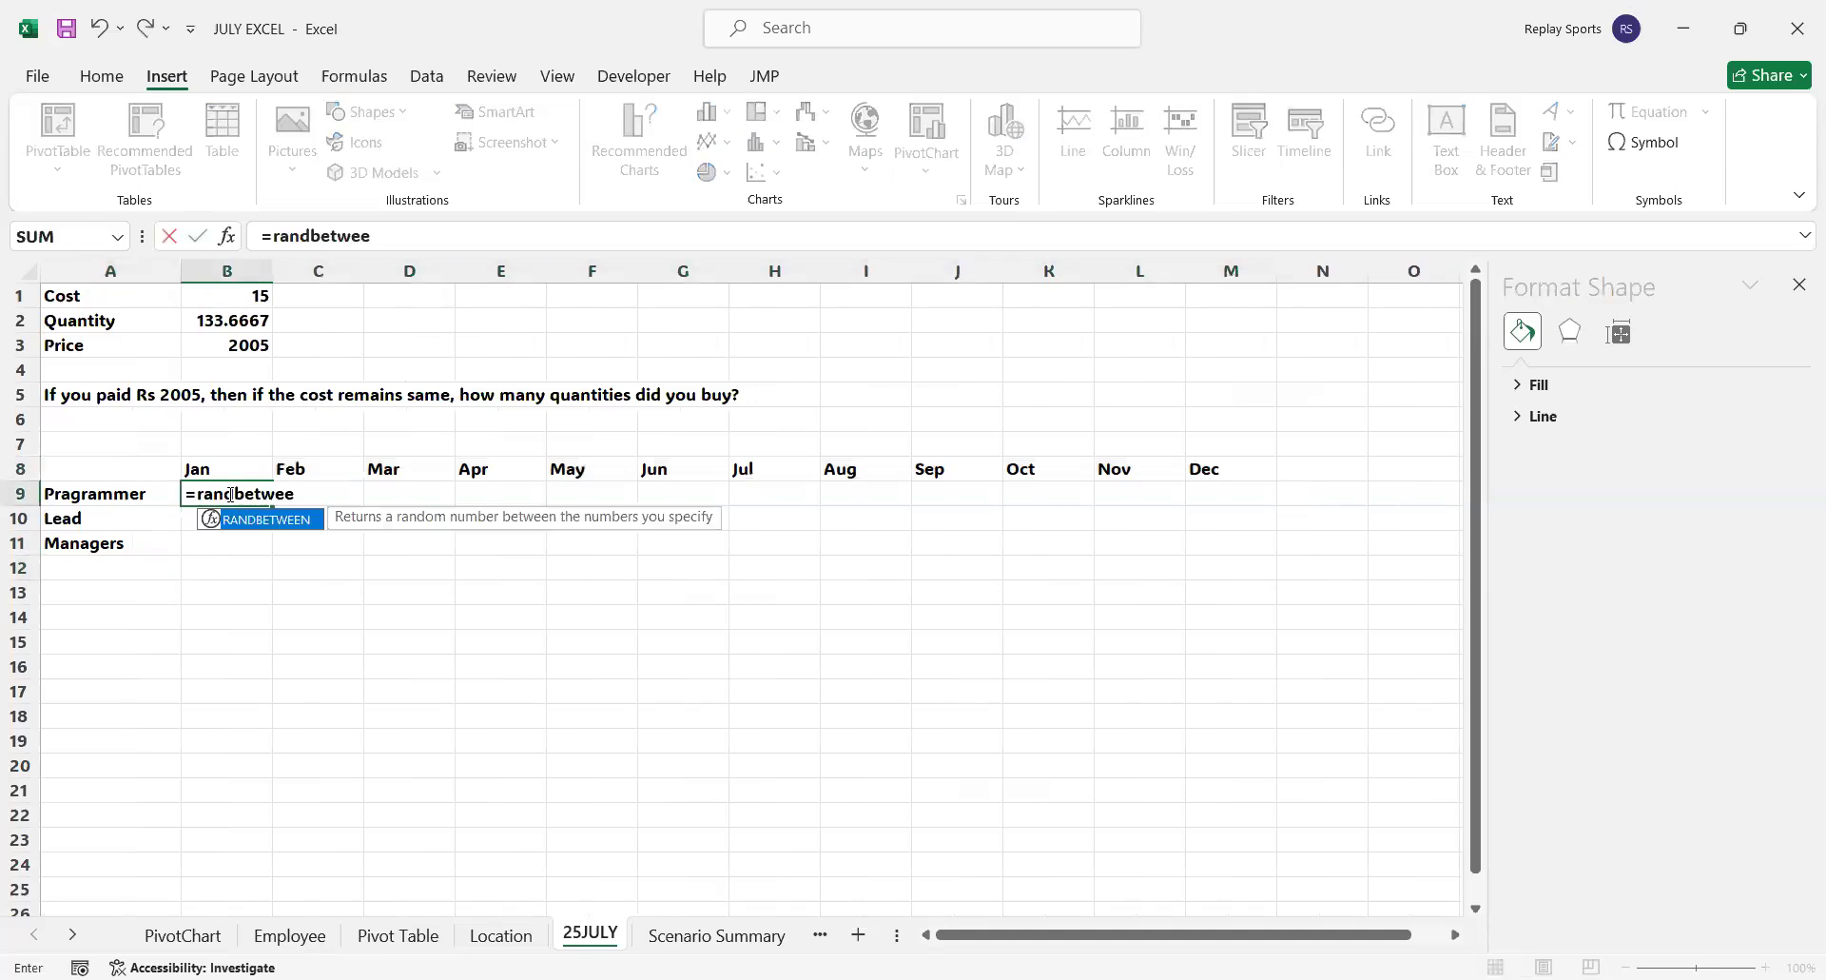
type("n(3")
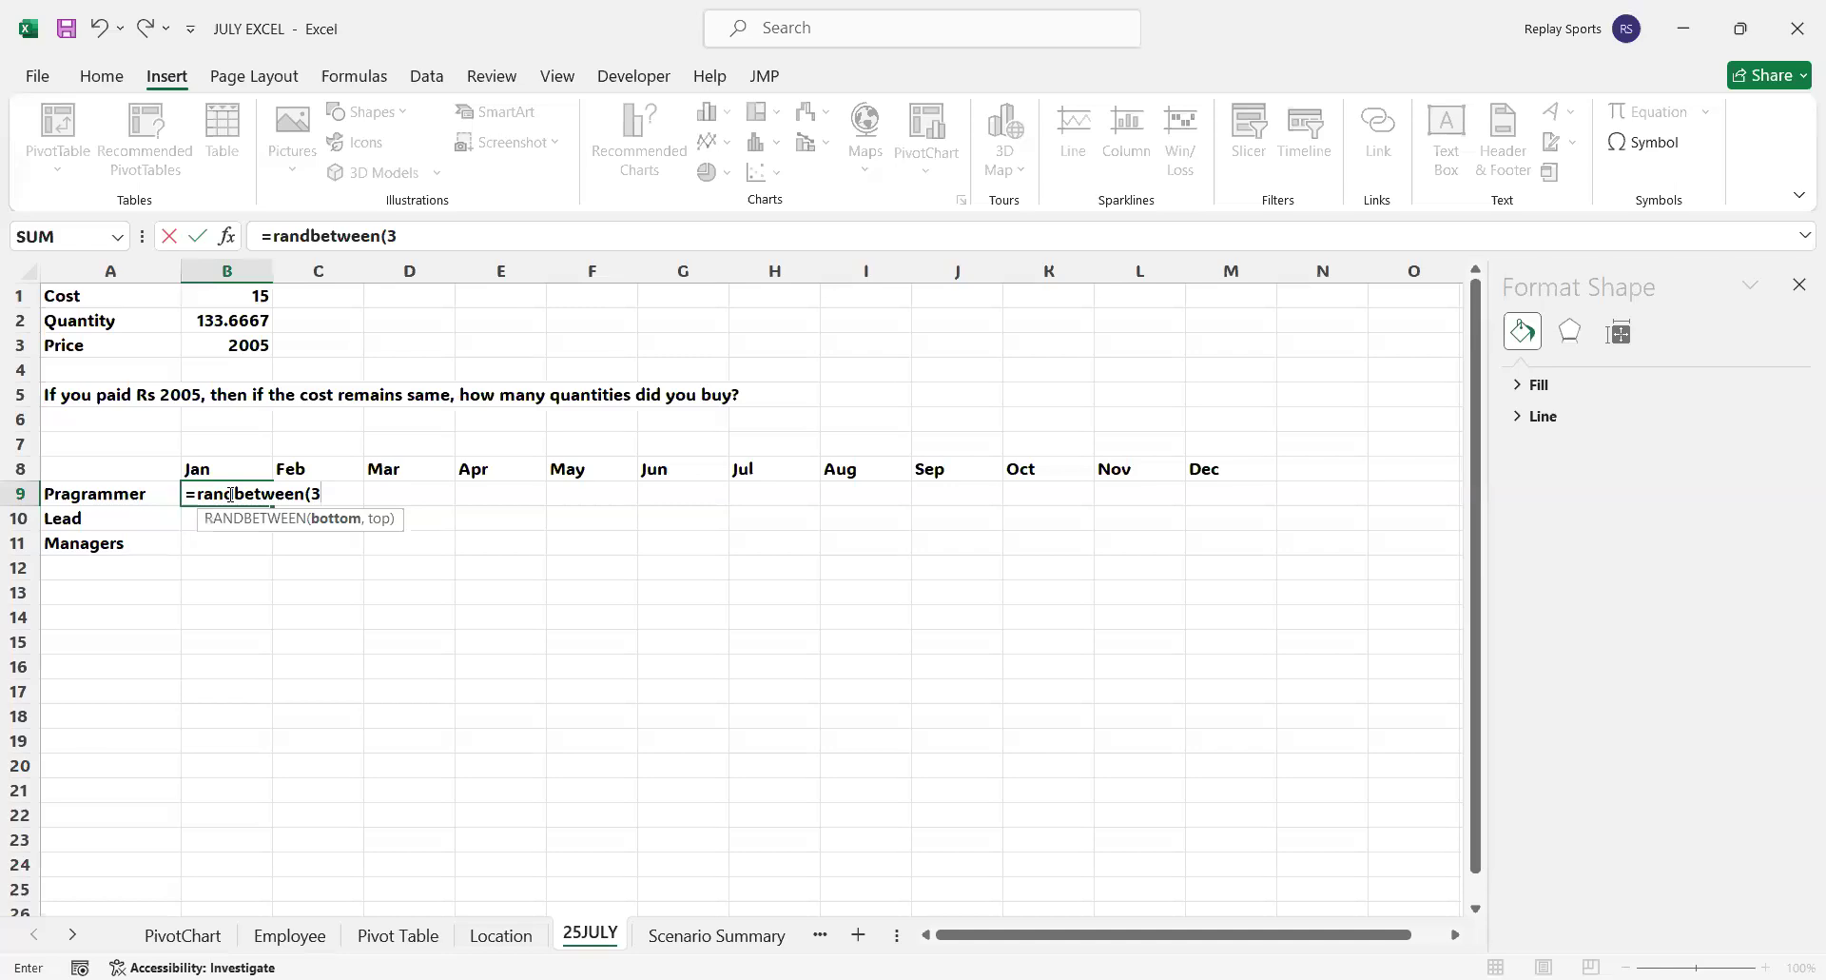
type("5000,85000)")
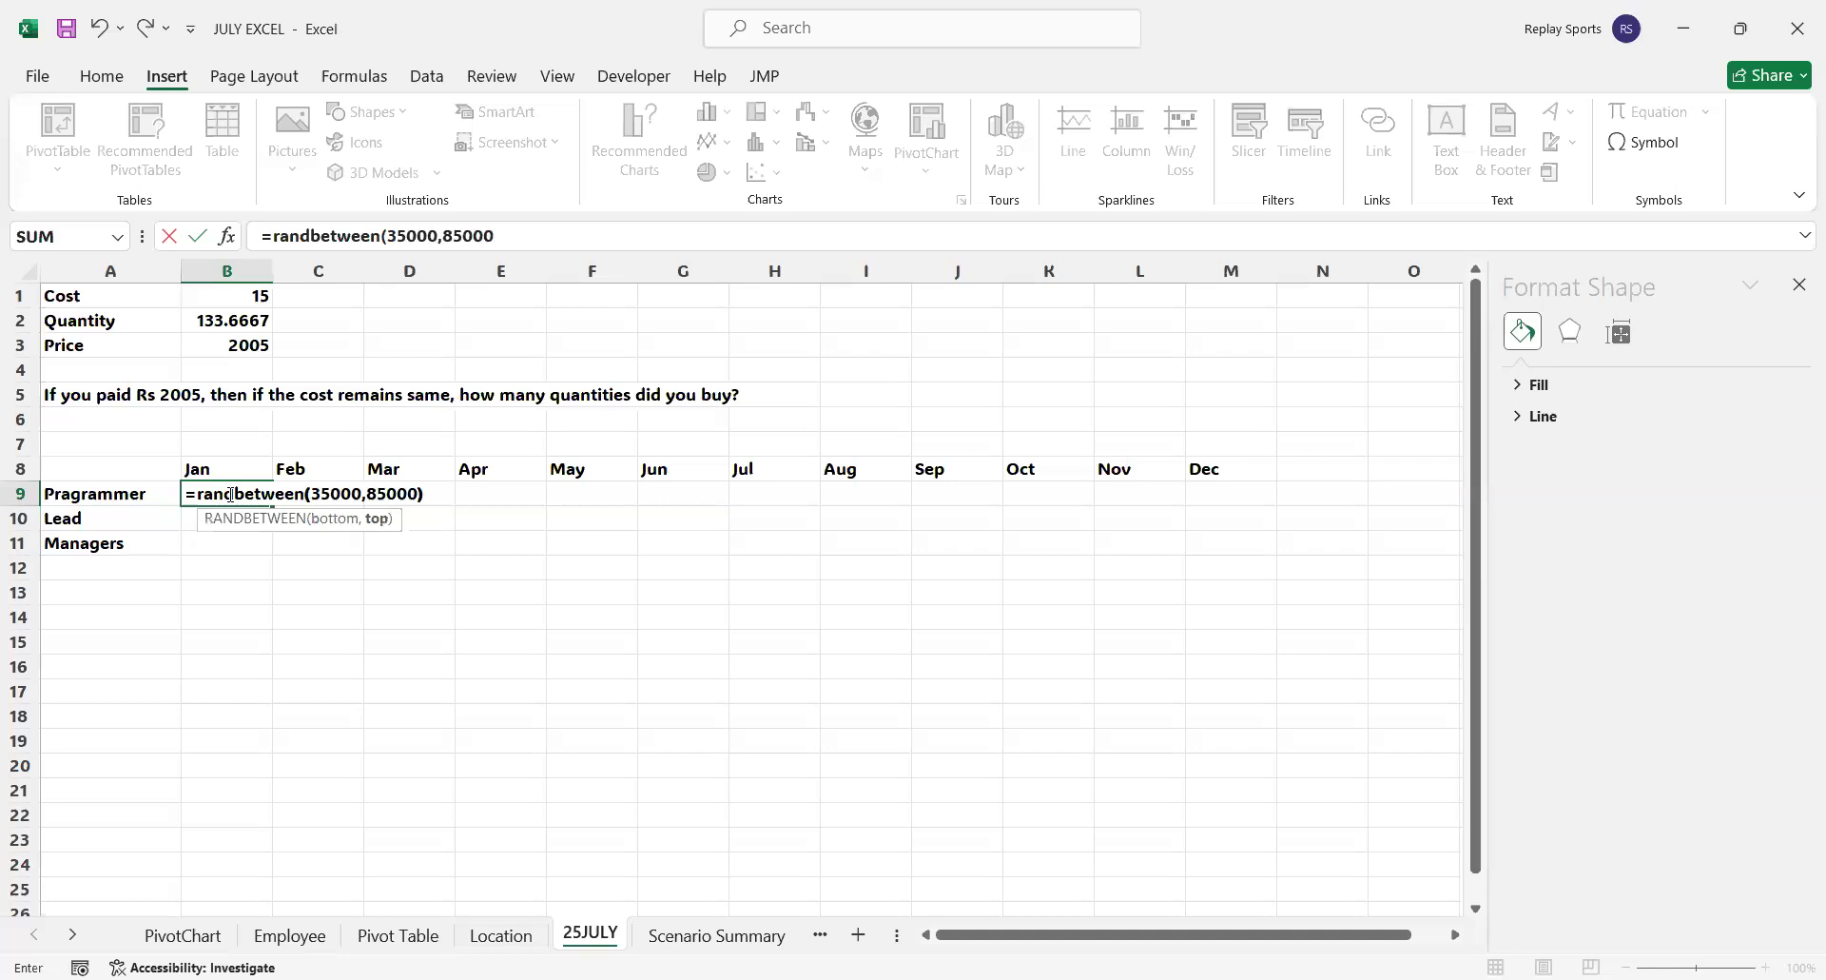
key("Return")
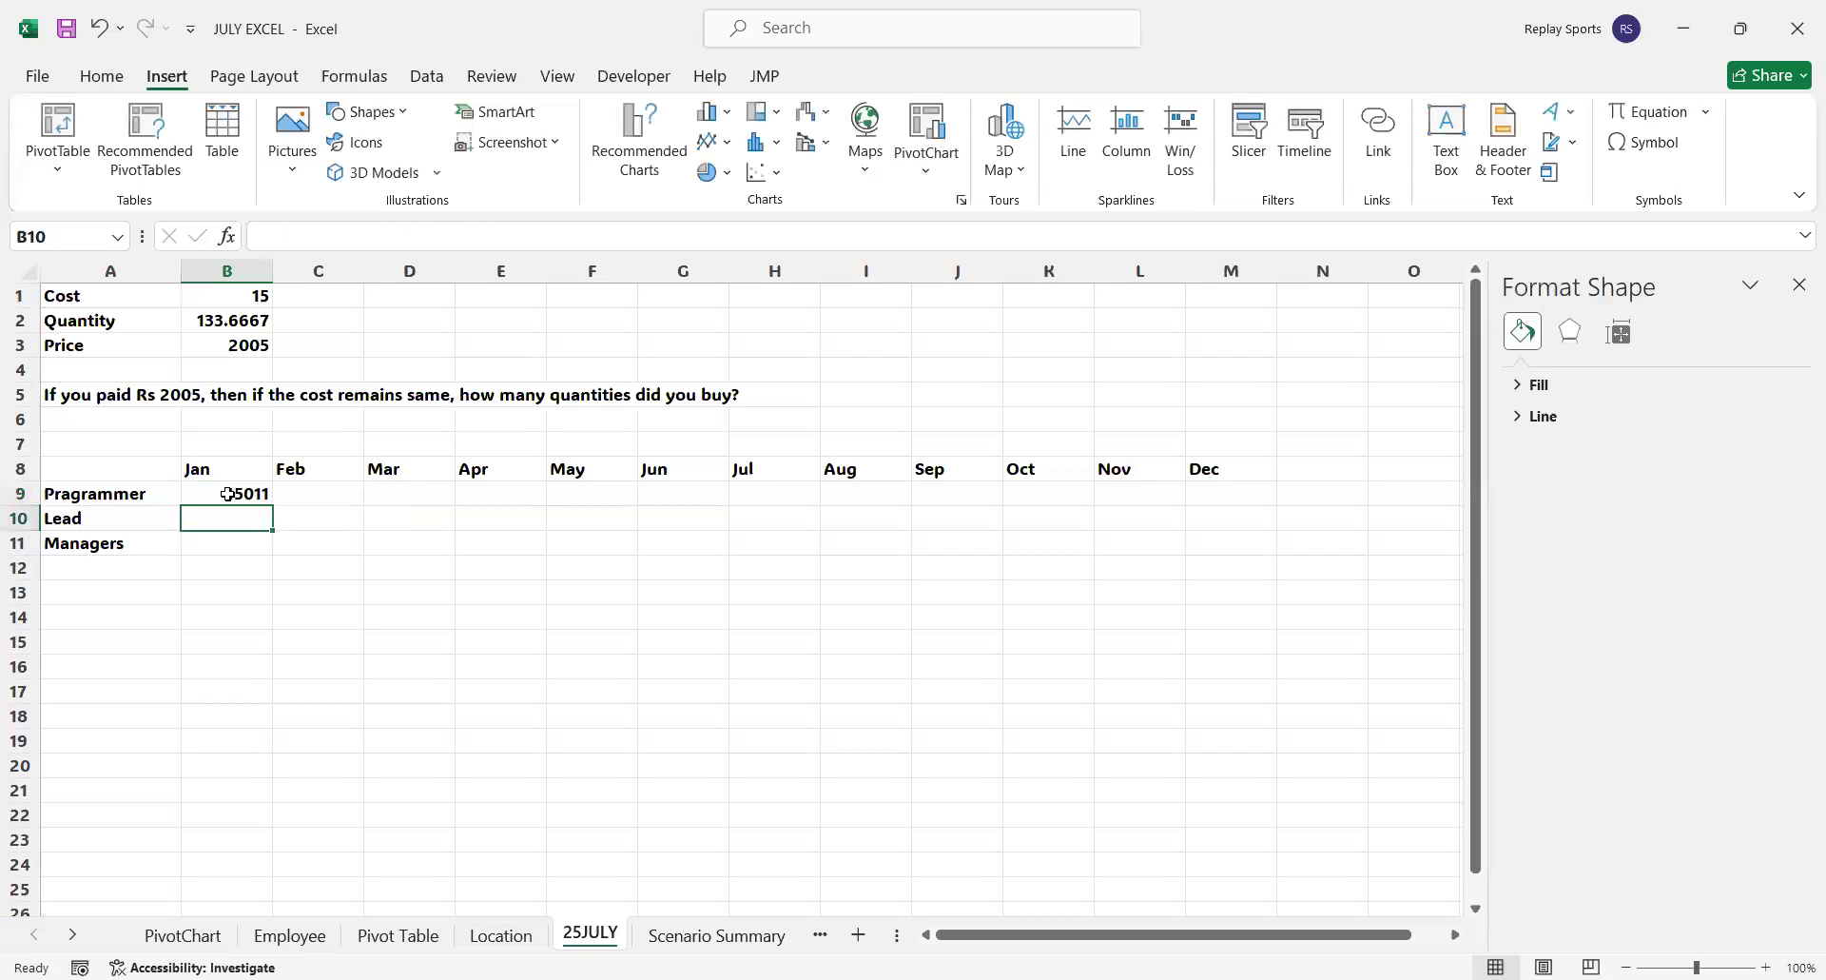
Enter the formula =RANDBETWEEN(70000,110000) in B10 as the Lead value for Jan
type("=")
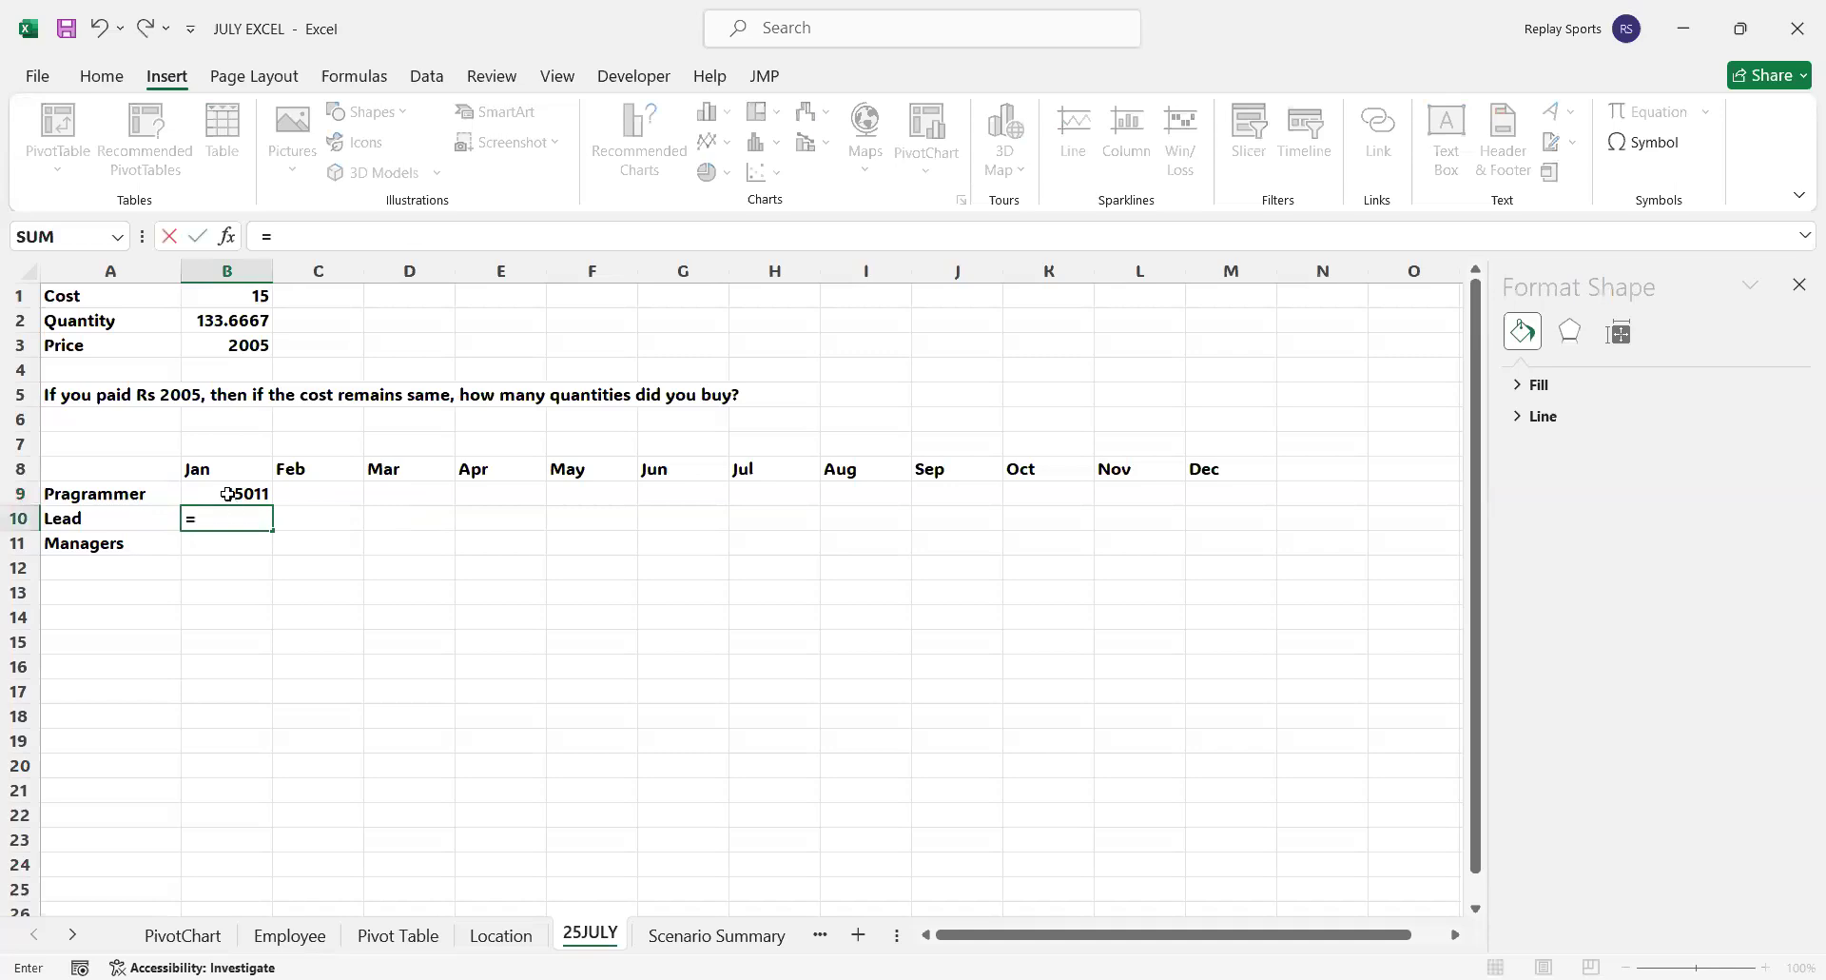
type("randbetween(7")
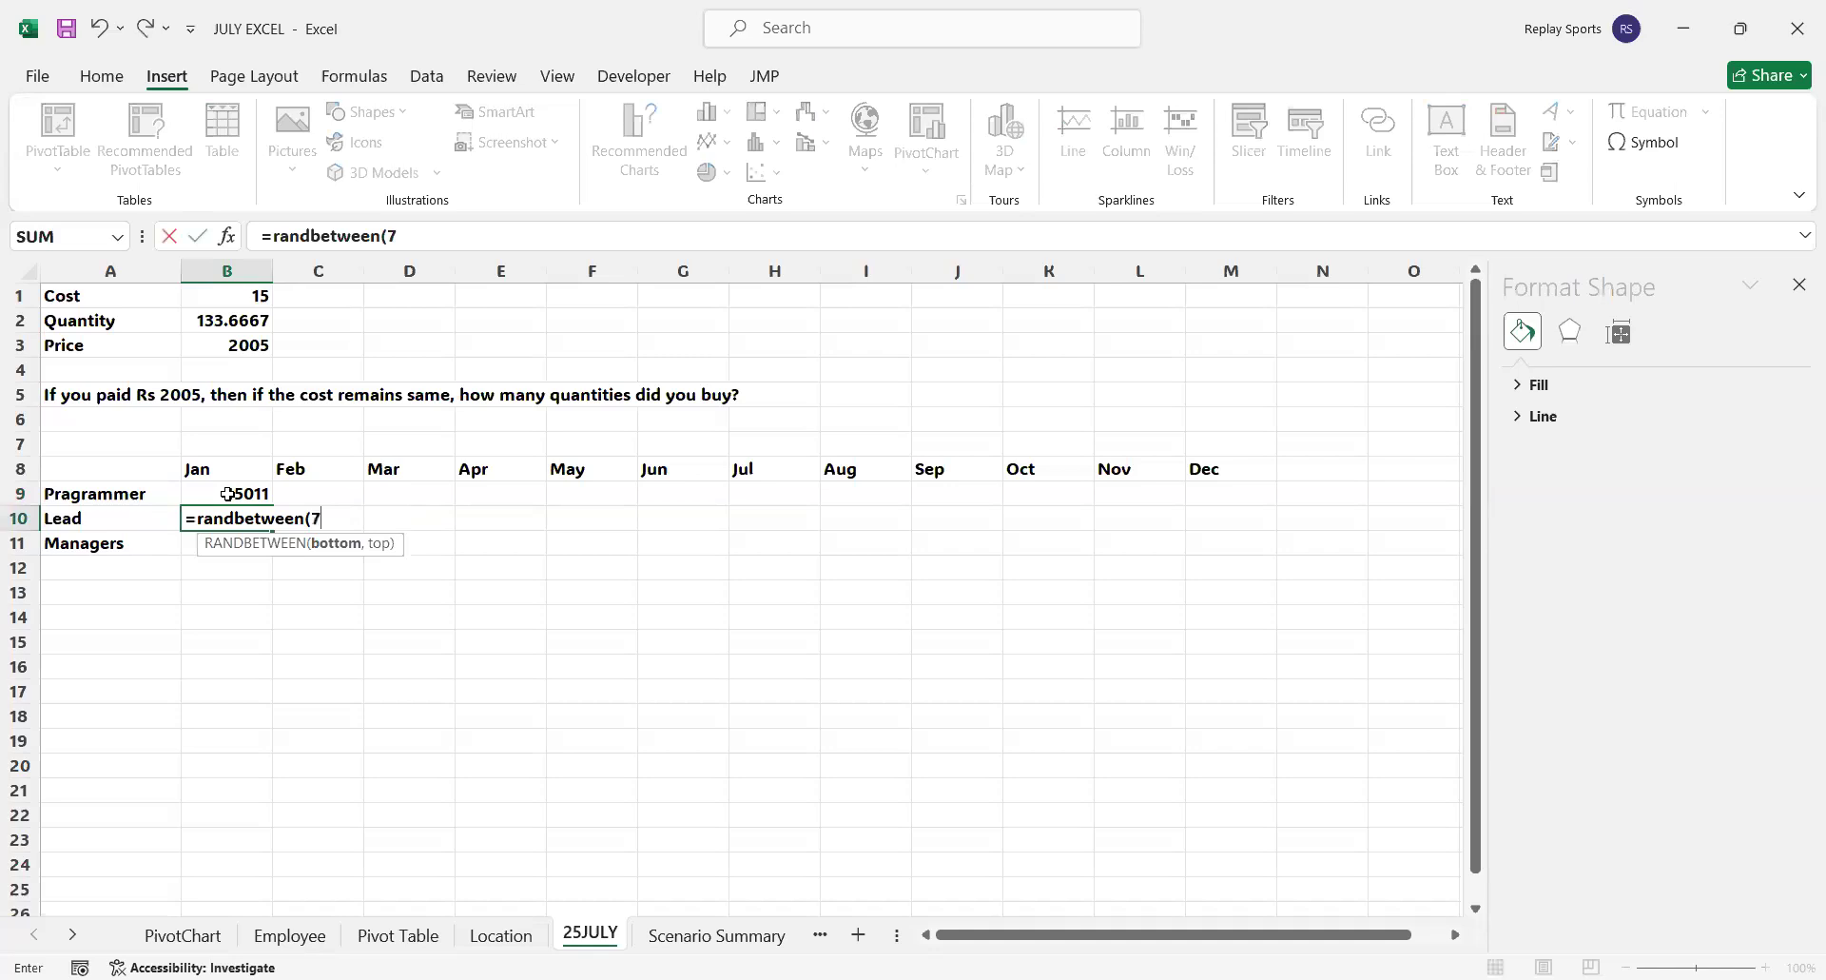
type("0000,110000)")
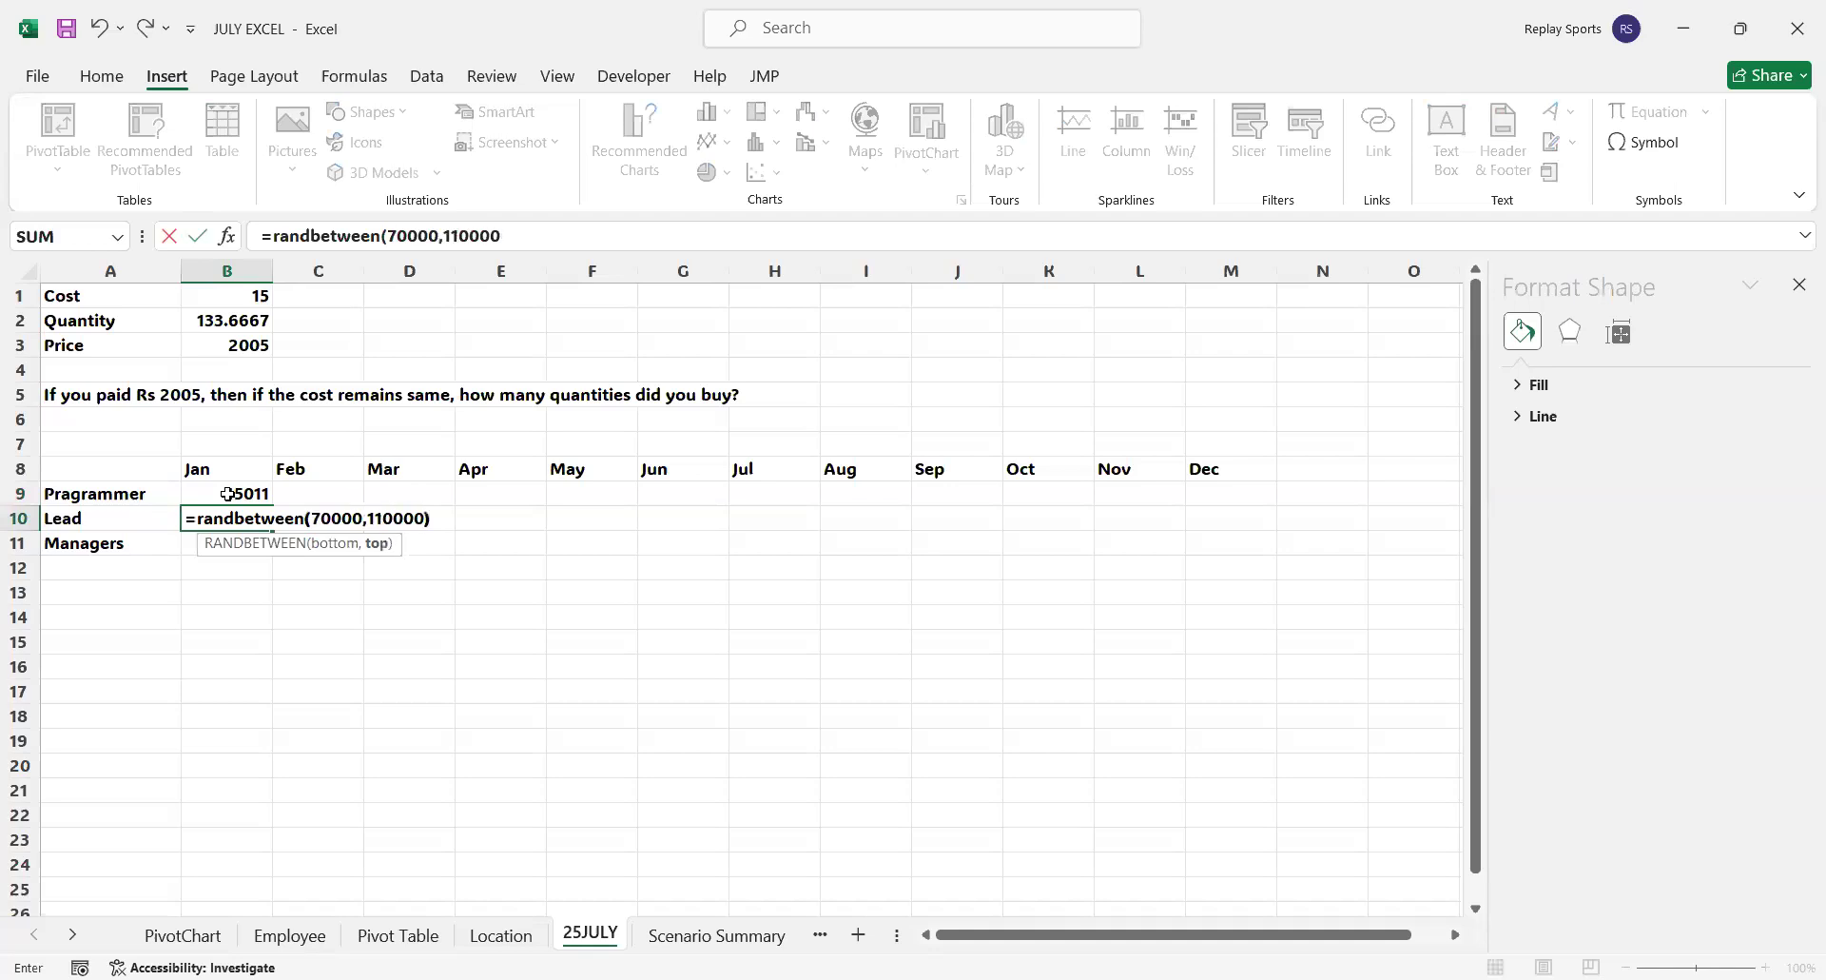
key("Return")
Enter the formula =RANDBETWEEN(95000,140000) in B11 as the Managers value for Jan
type("=")
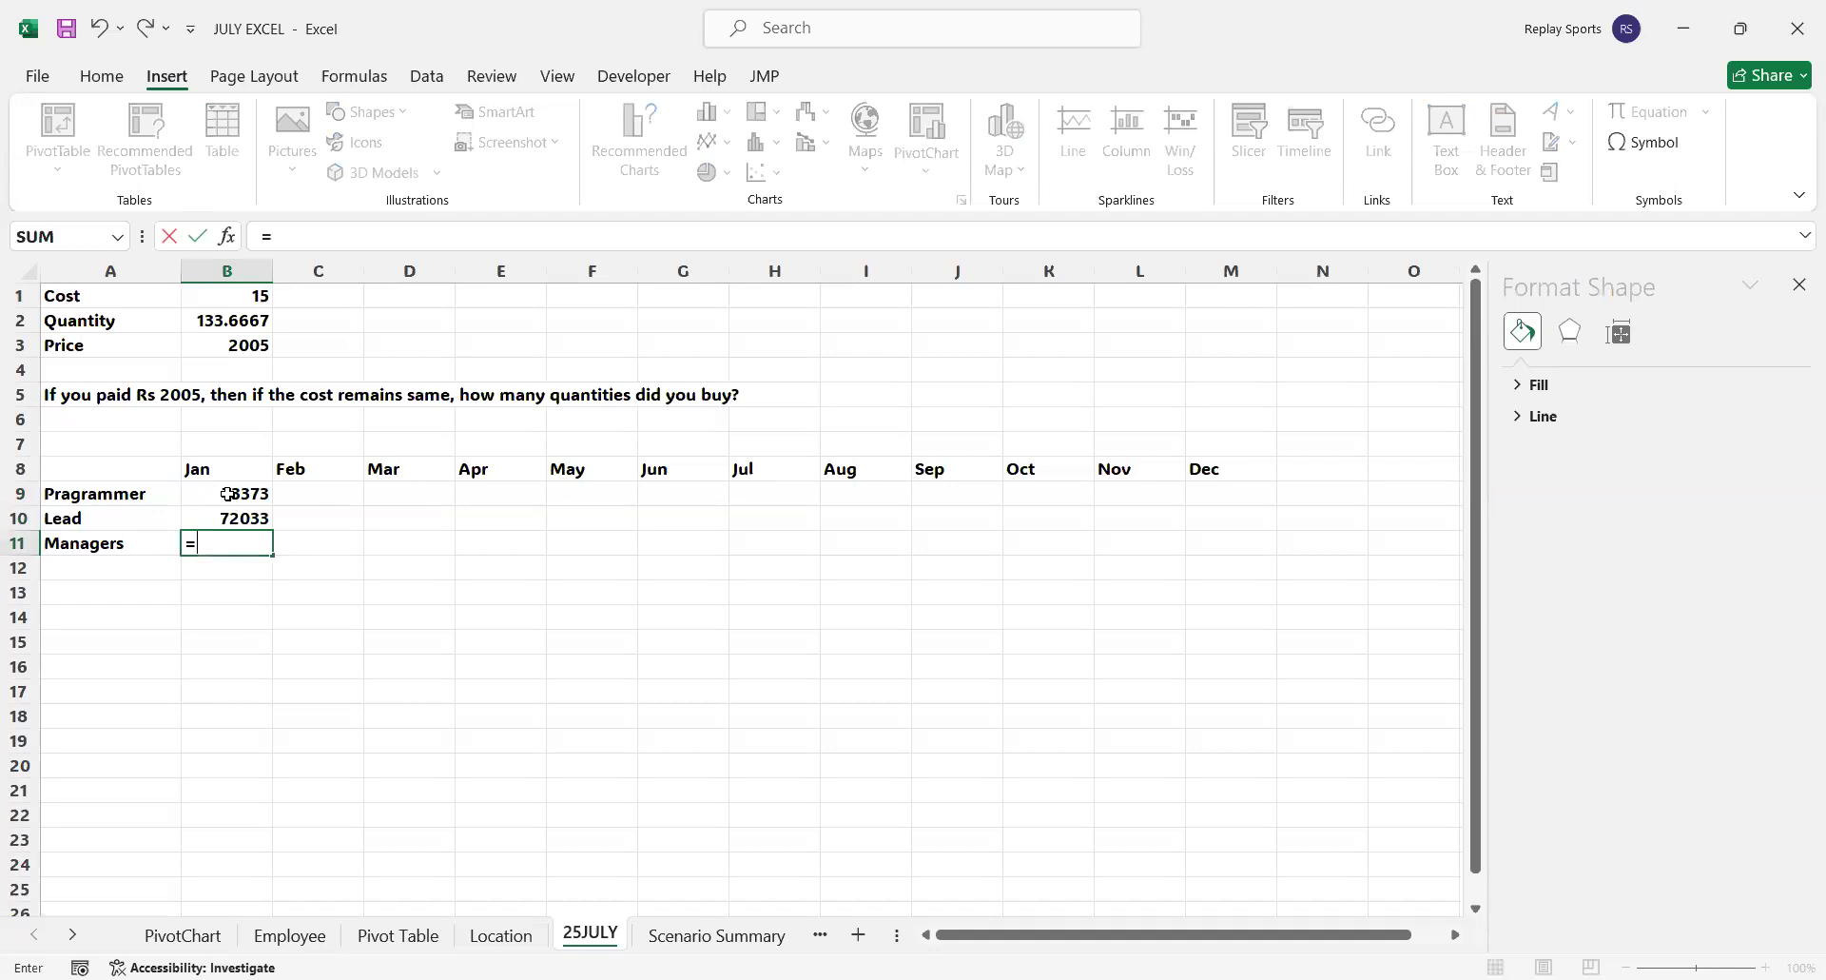
type("randbetween(")
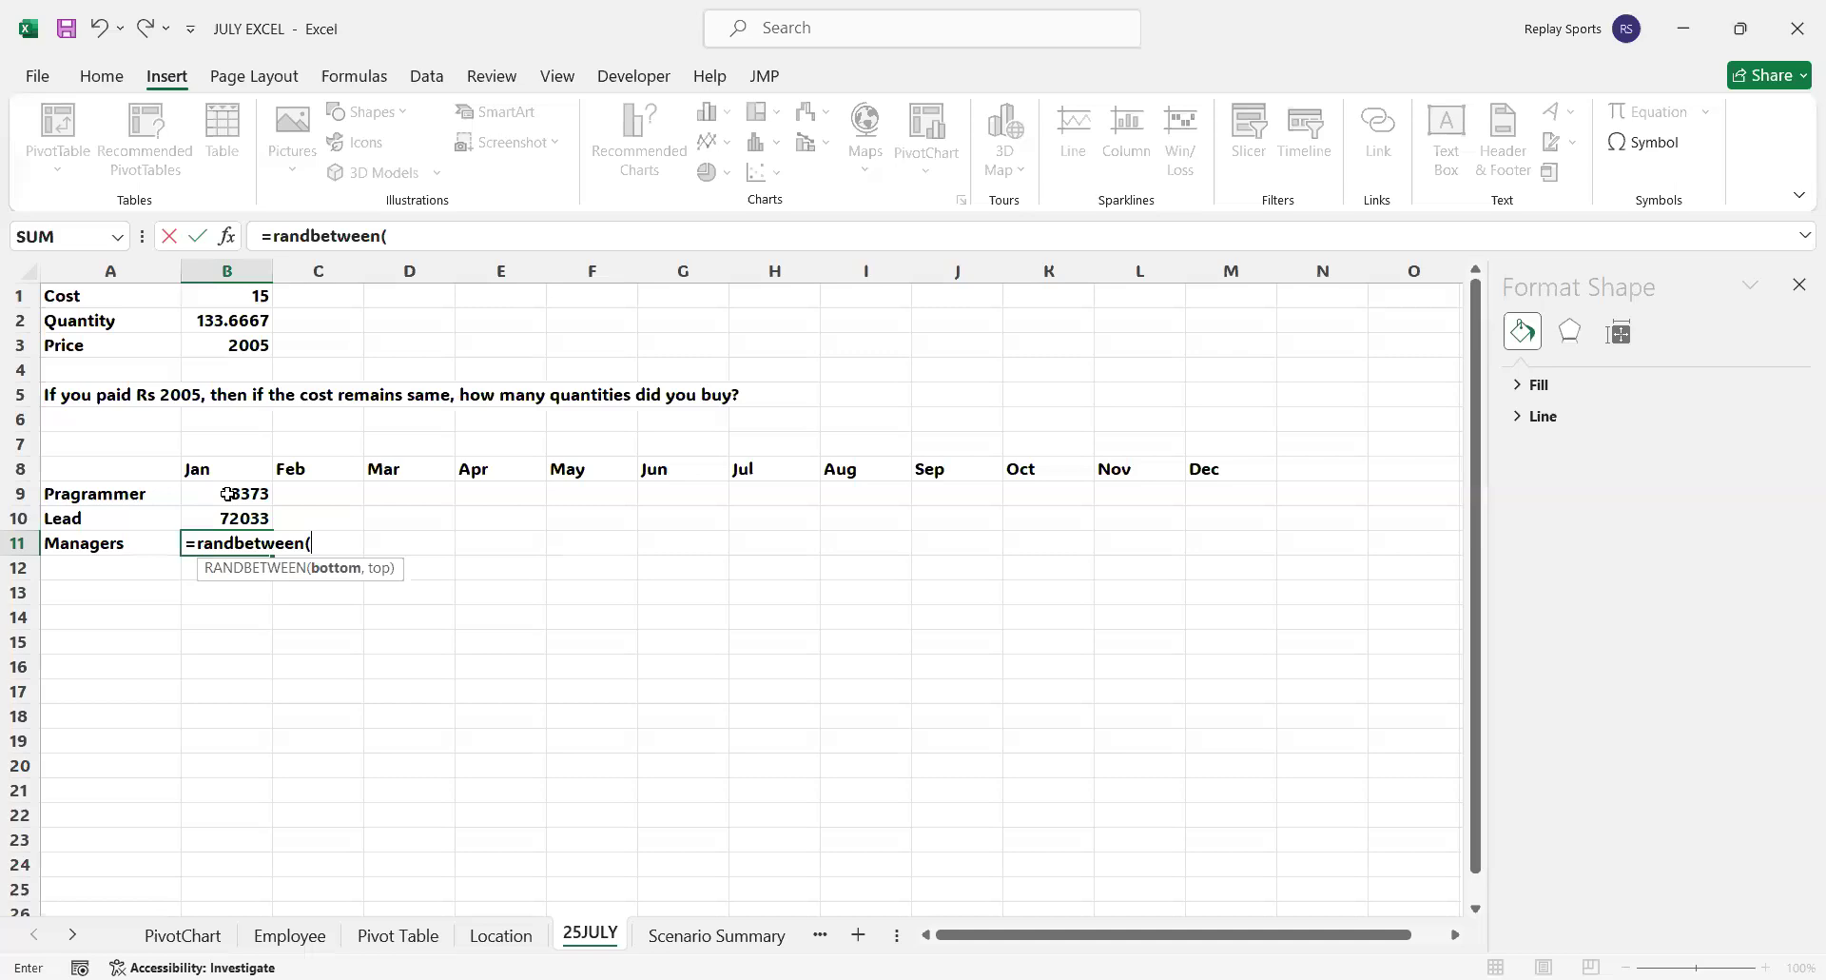
type("95000,140000")
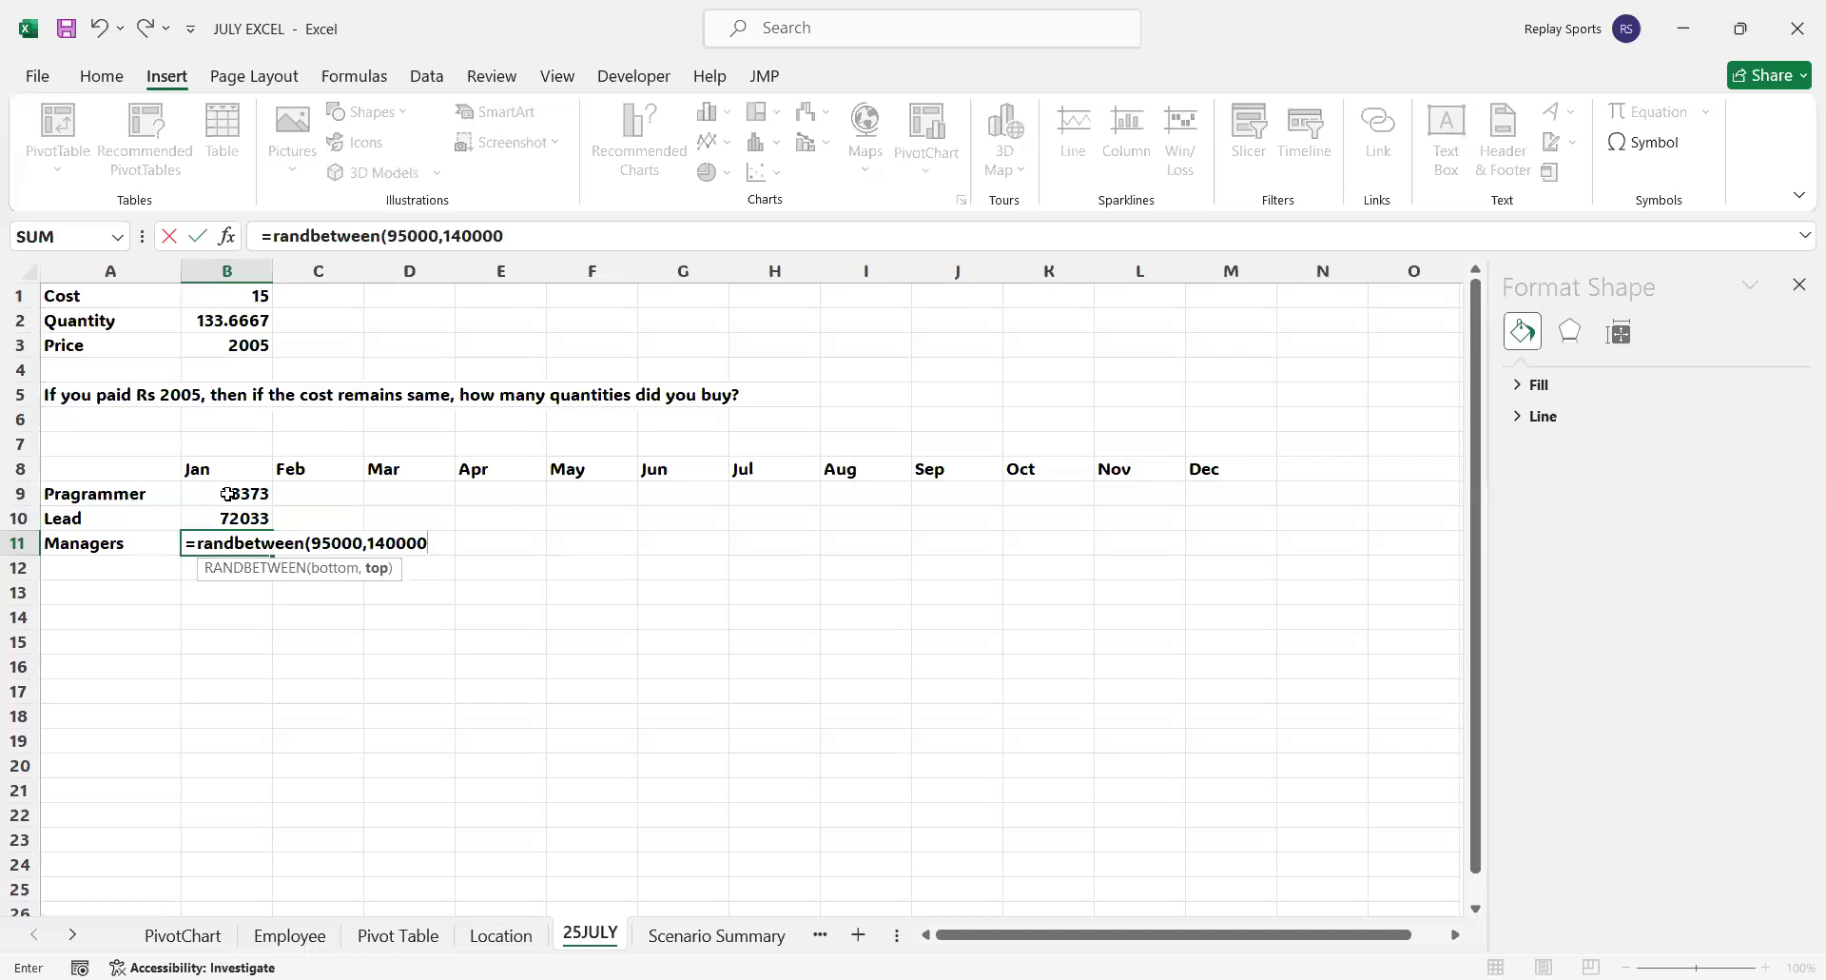
type(")")
key("Return")
Fill the random-number formulas in B9:B11 across to the Dec column M
left_click(229, 494)
left_click_drag(229, 493, 901, 650)
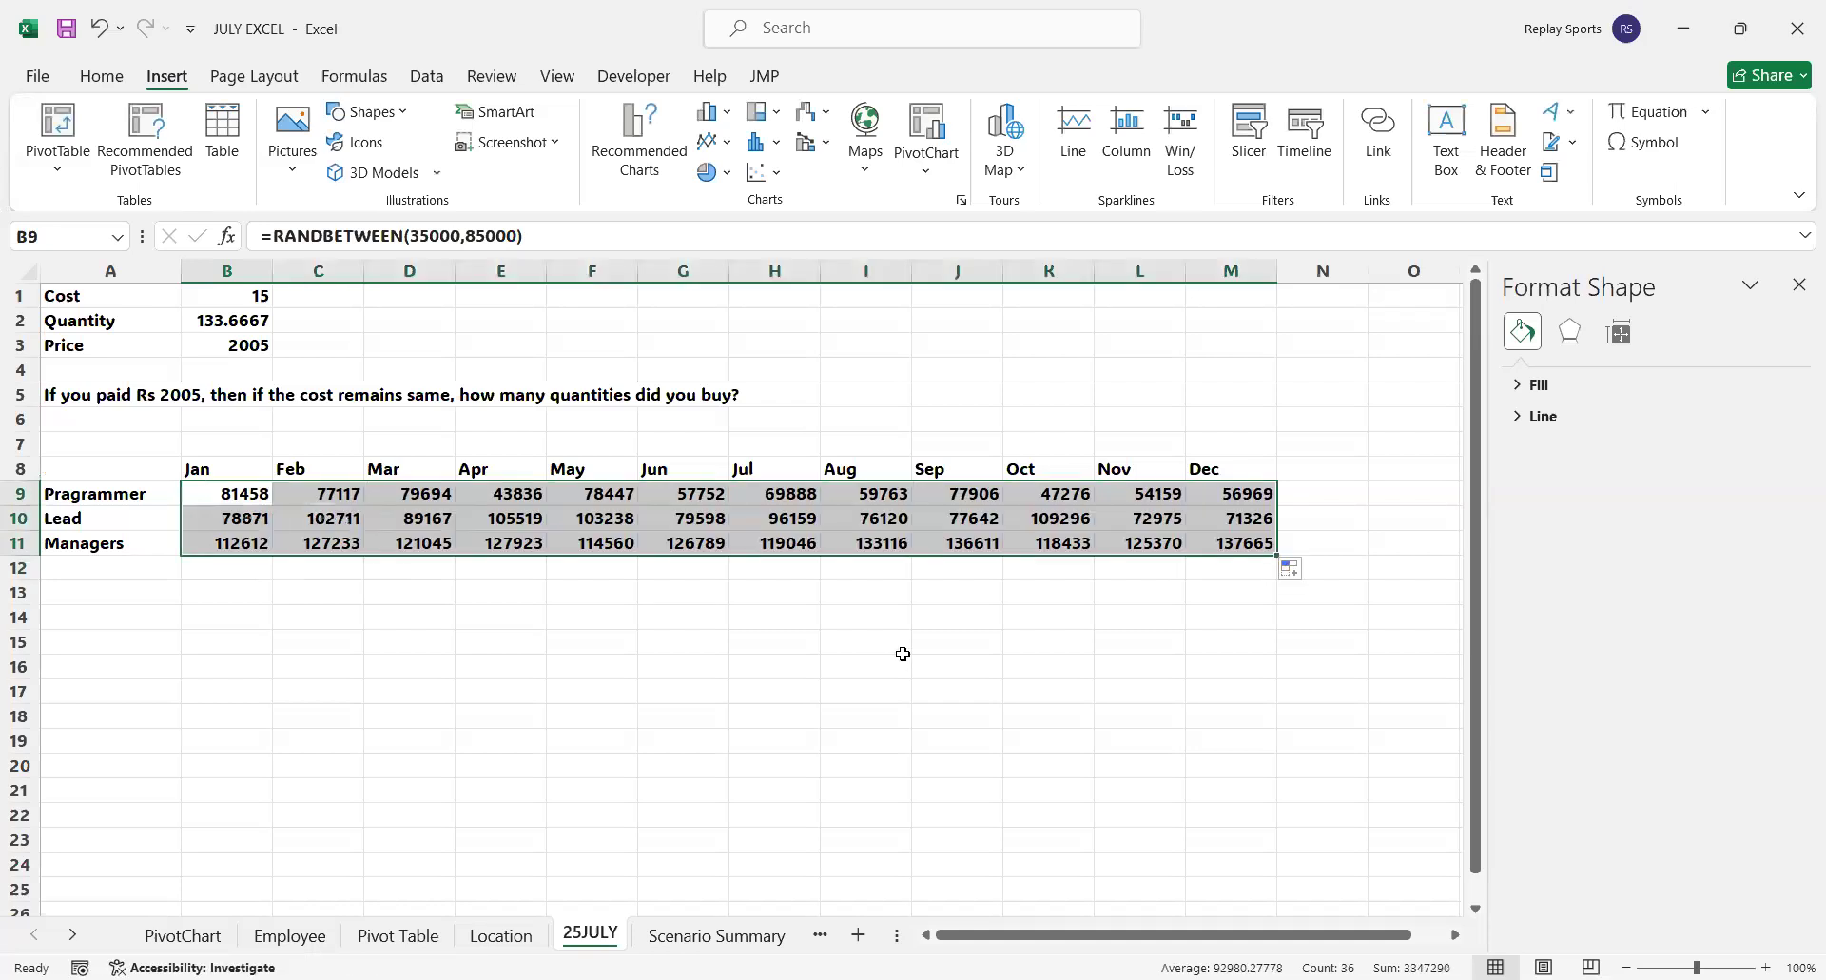
left_click(754, 656)
Replace the random formulas in B9:M11 with their static values and save the workbook
left_click_drag(221, 485, 1205, 563)
left_click_drag(1237, 547, 1237, 547)
key("ctrl+c")
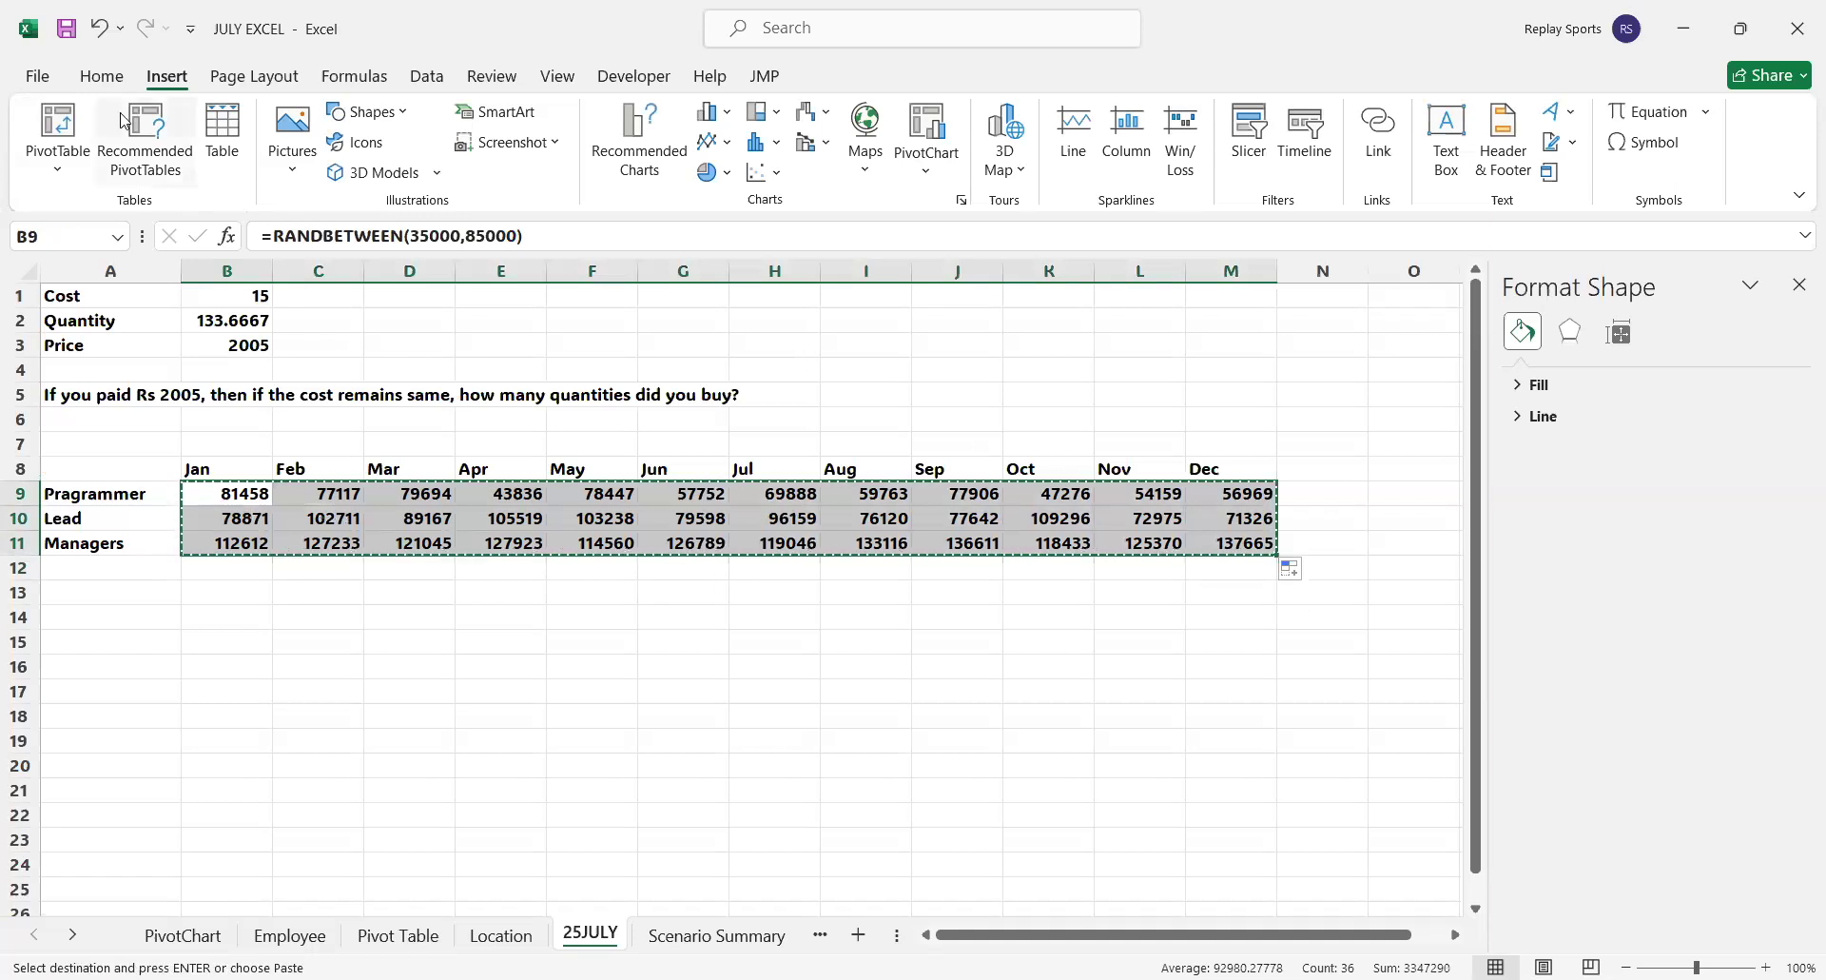
left_click(104, 78)
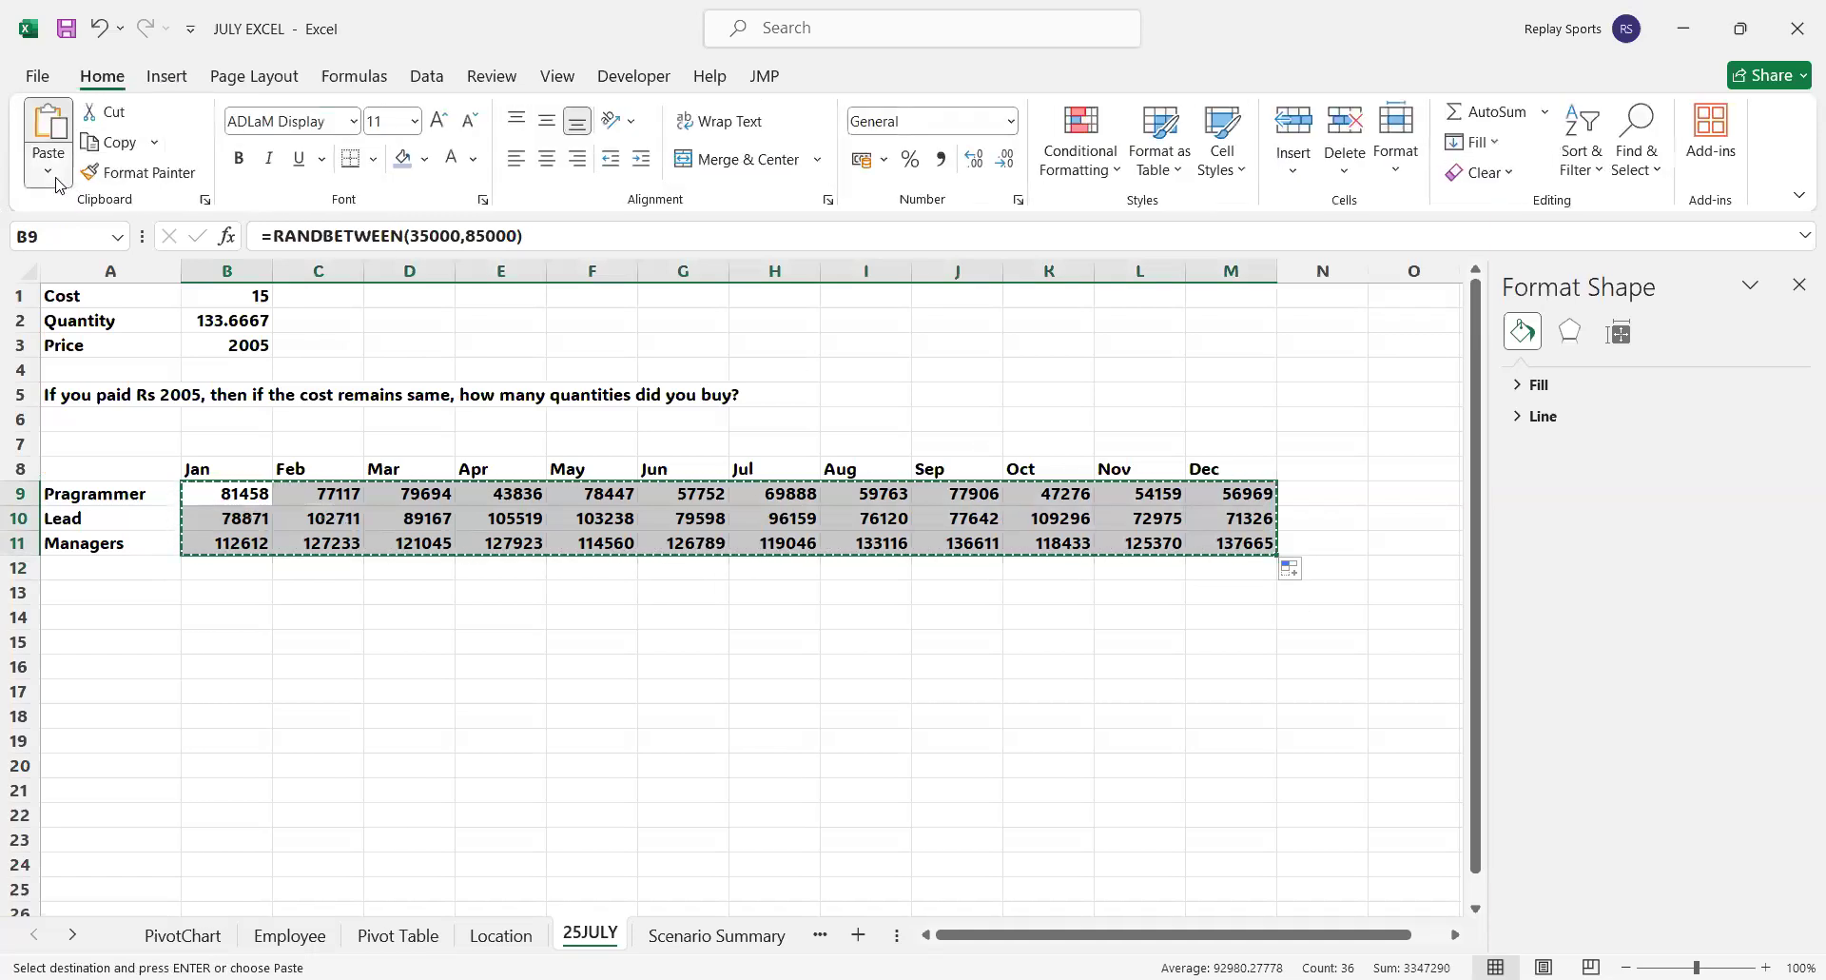
left_click(59, 183)
left_click(80, 355)
left_click(410, 518)
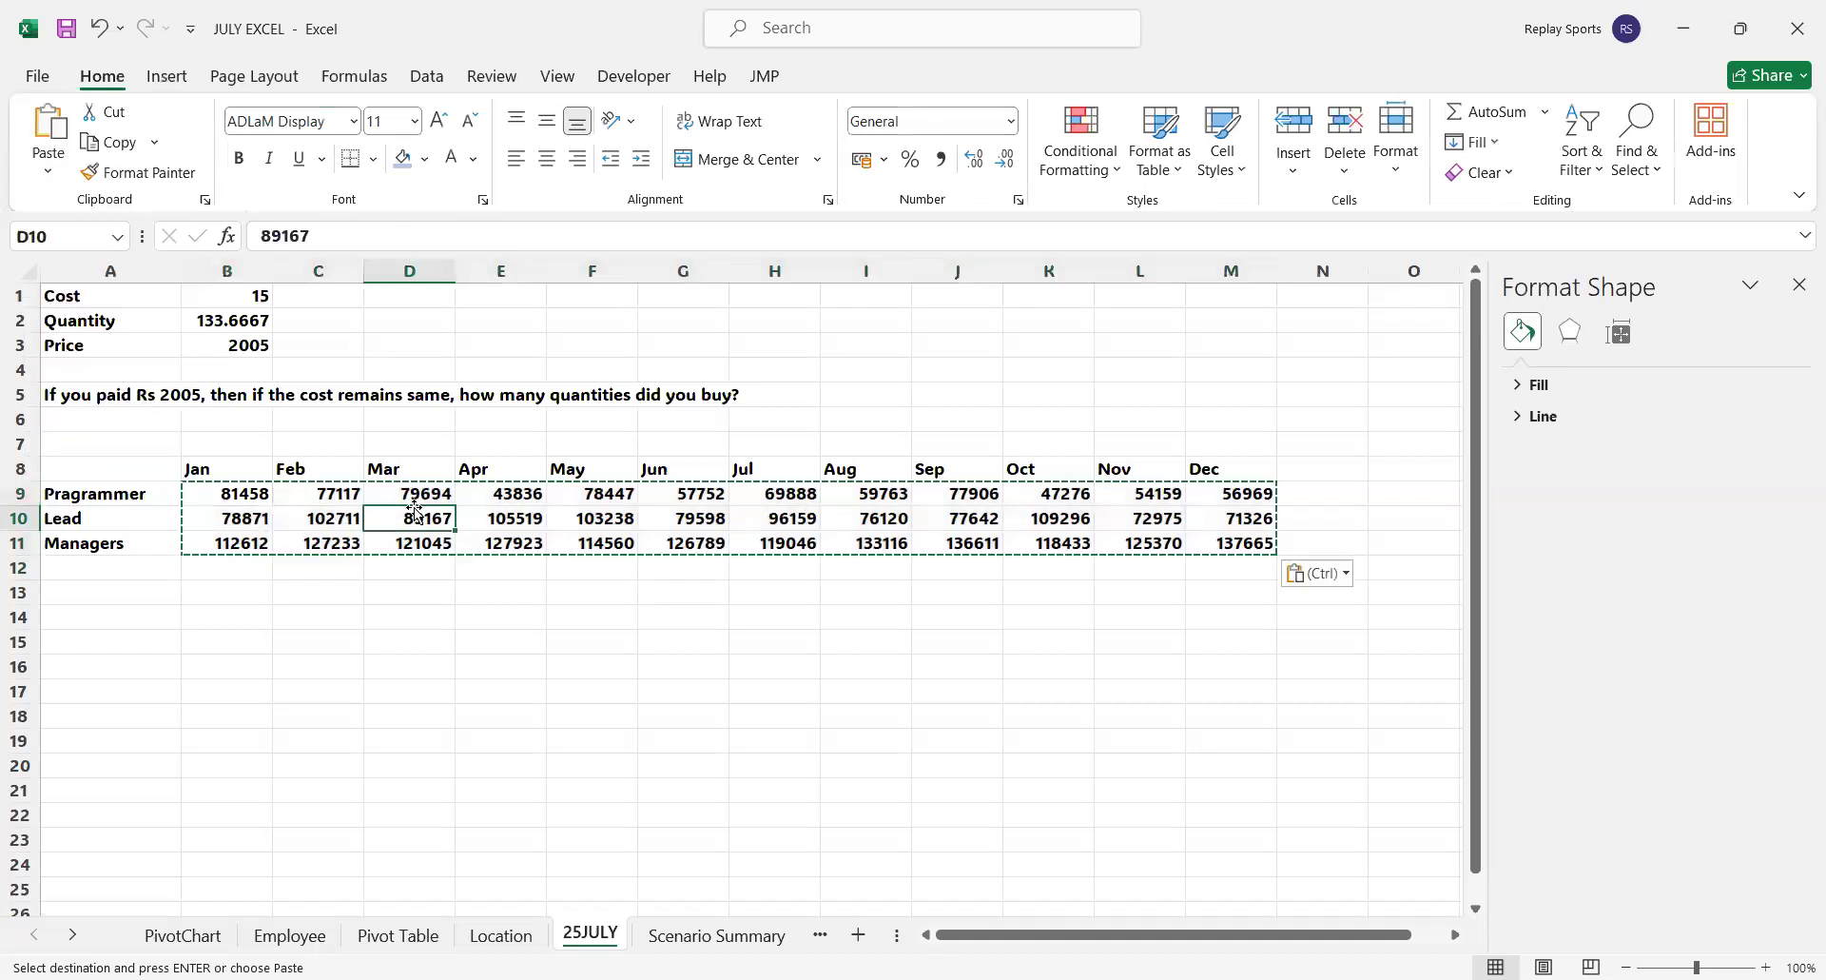
left_click(68, 31)
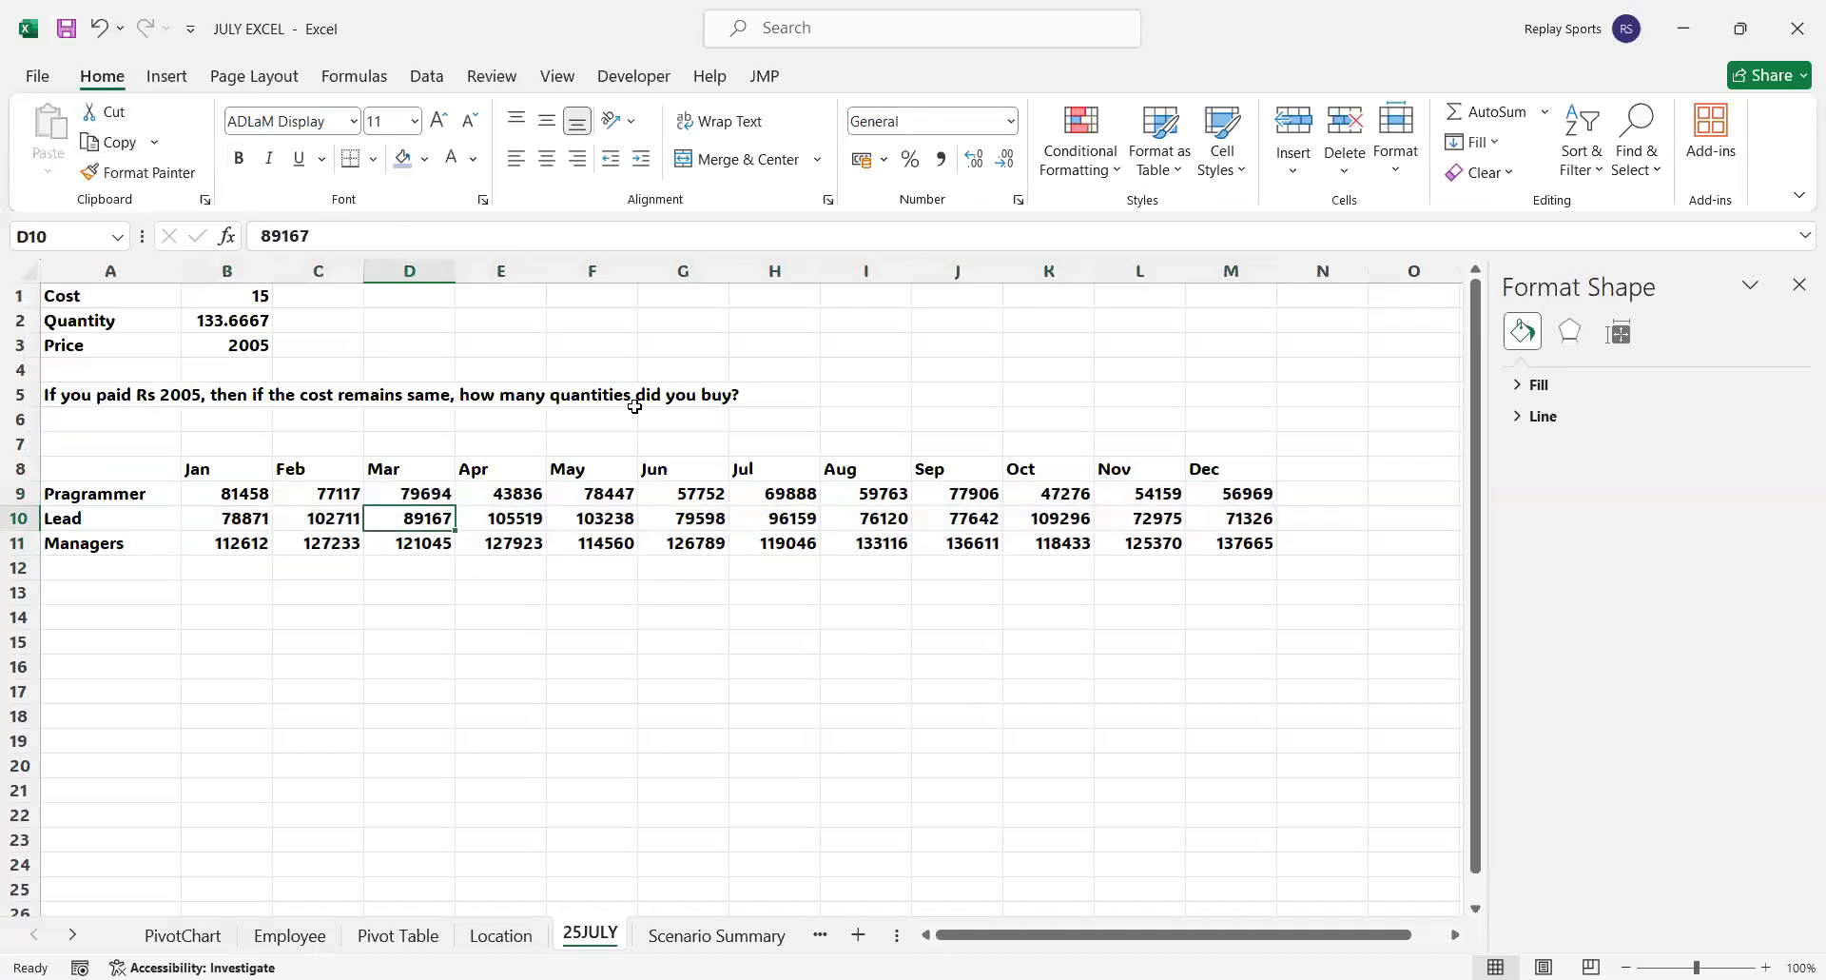
left_click(628, 729)
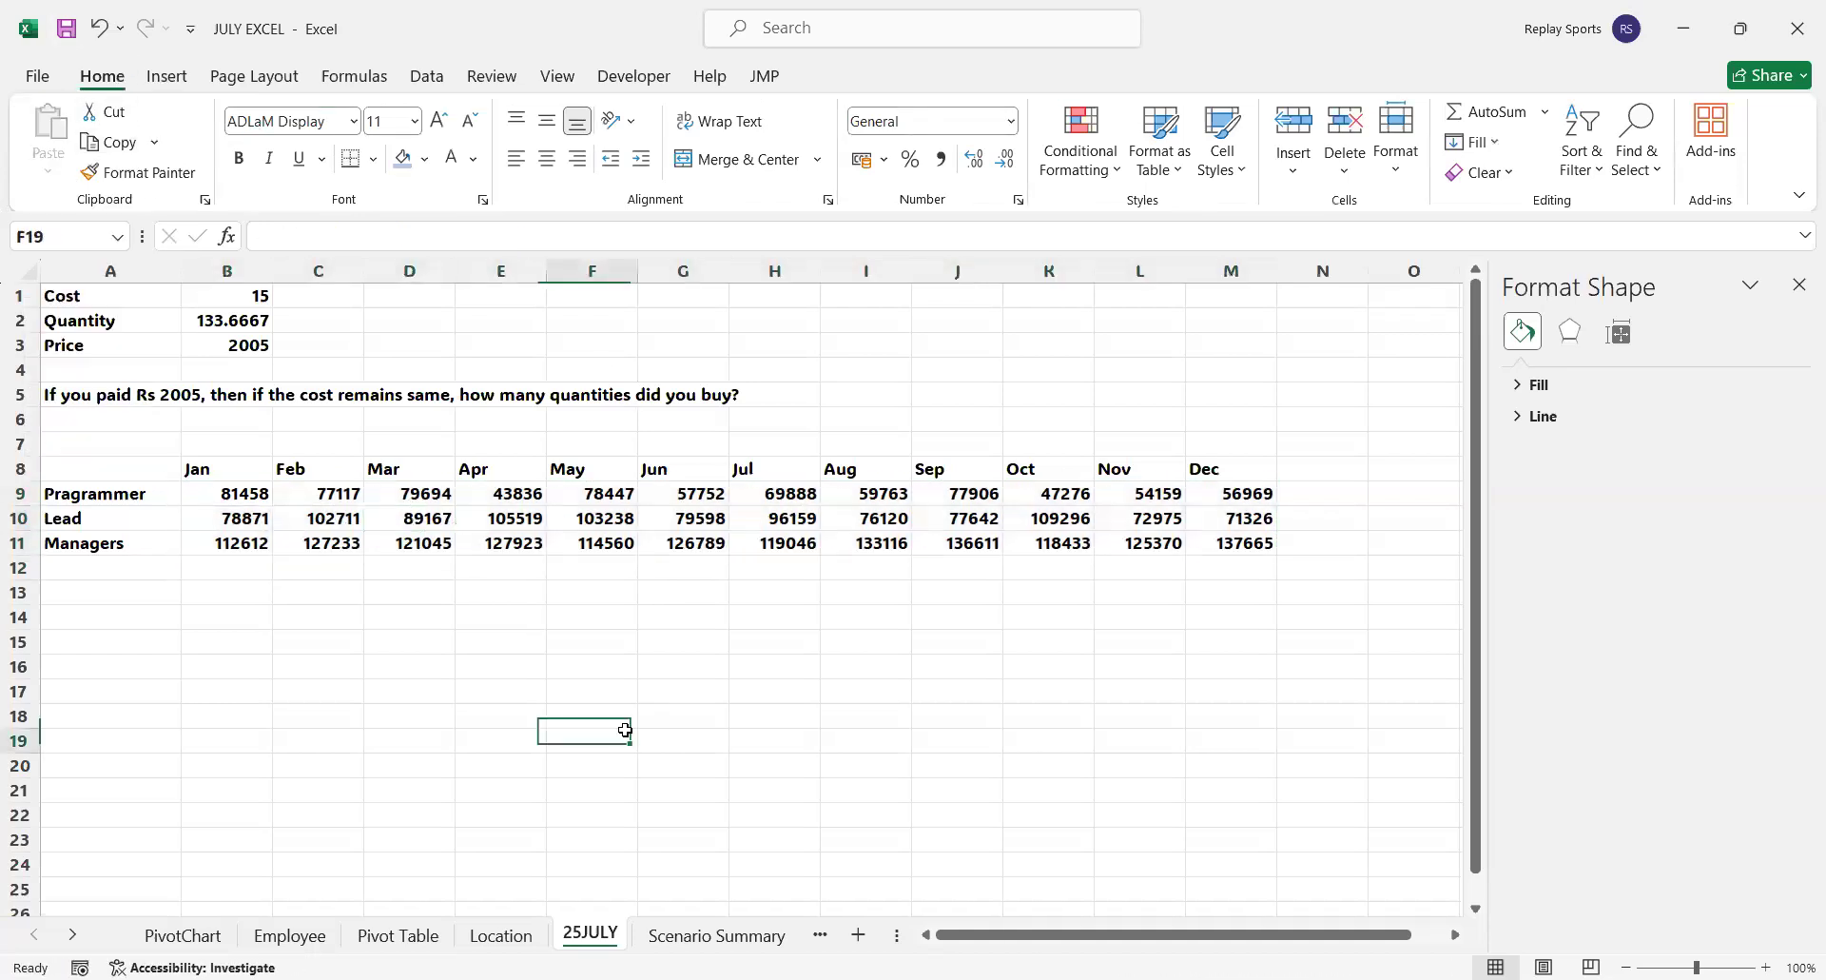
Start line sparklines for the table A8:M11 and move the Create Sparklines dialog clear of the table
left_click(239, 496)
left_click_drag(162, 466, 1234, 545)
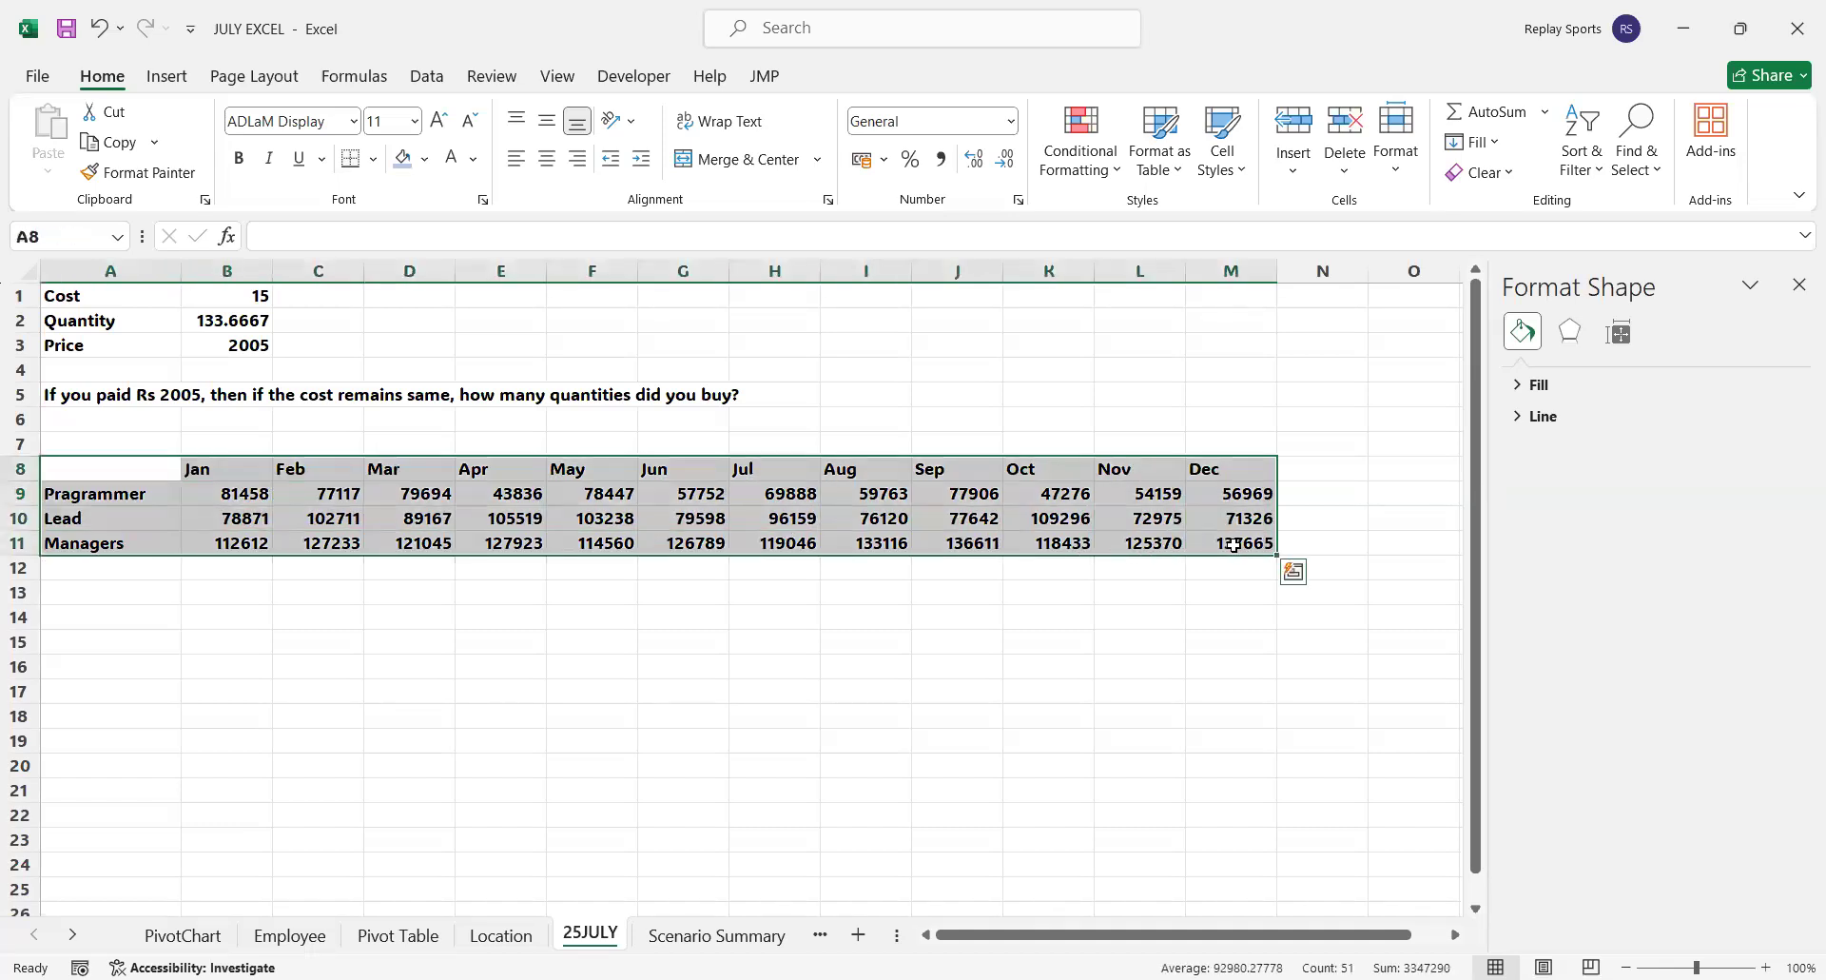
left_click(183, 81)
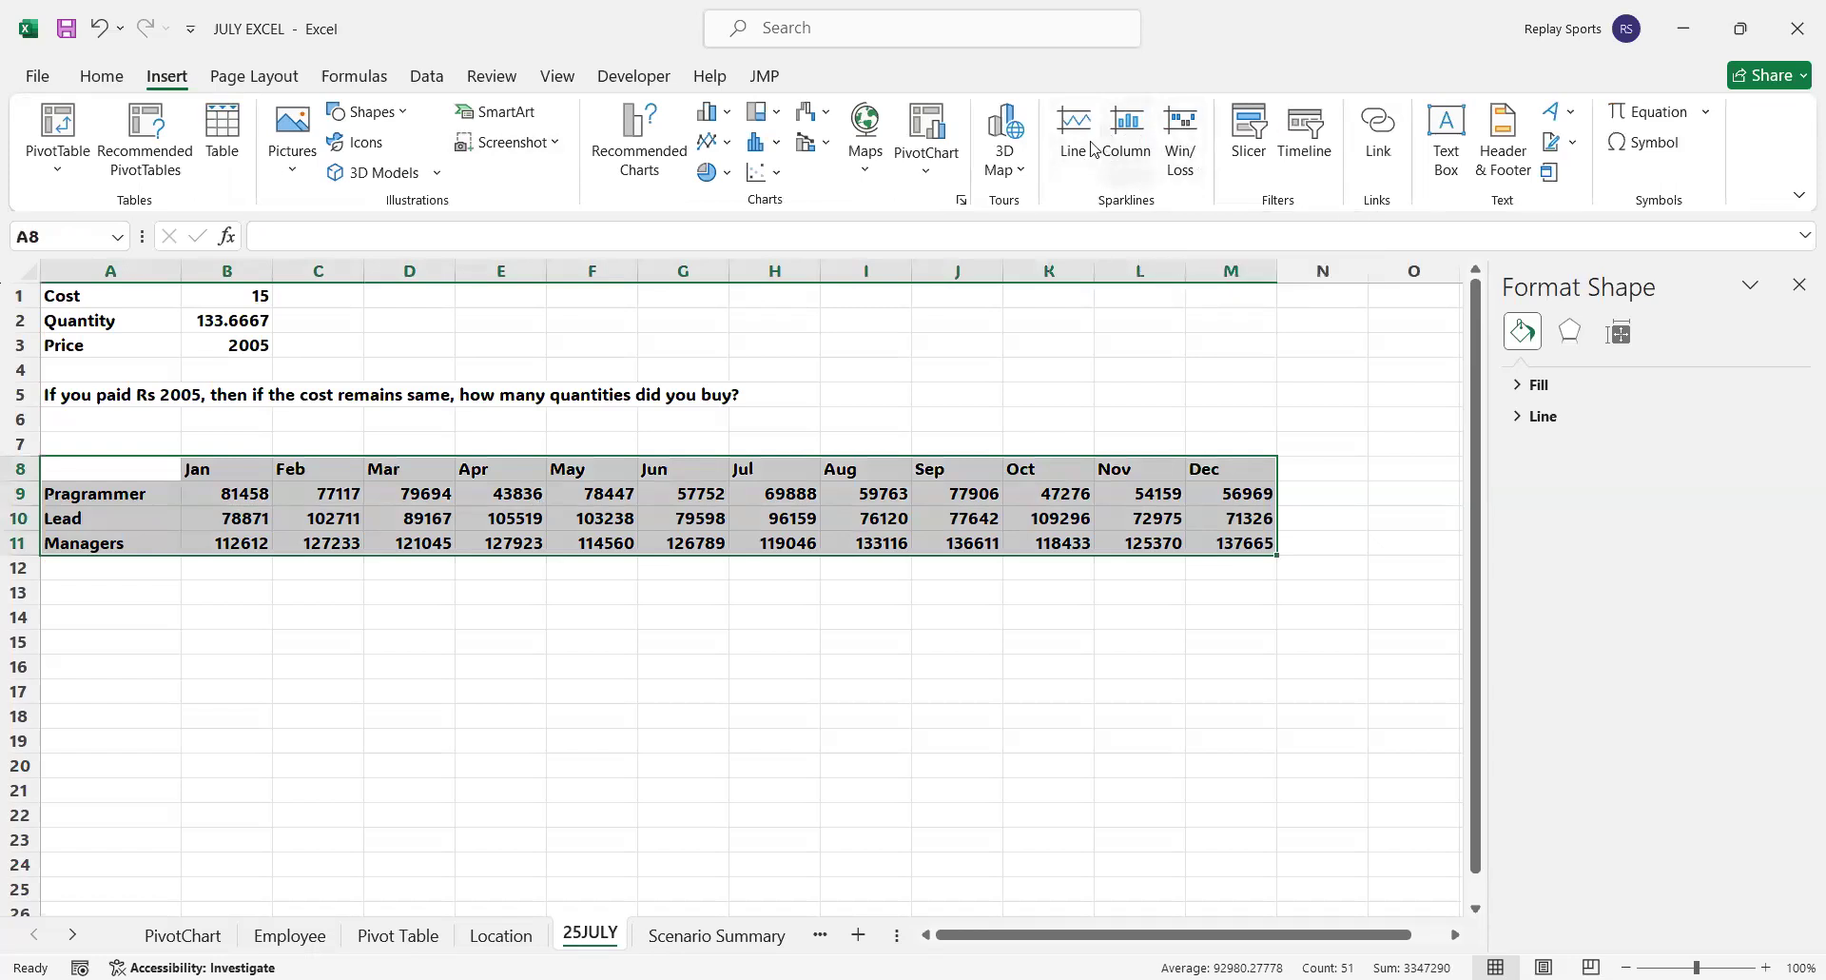
left_click(1075, 131)
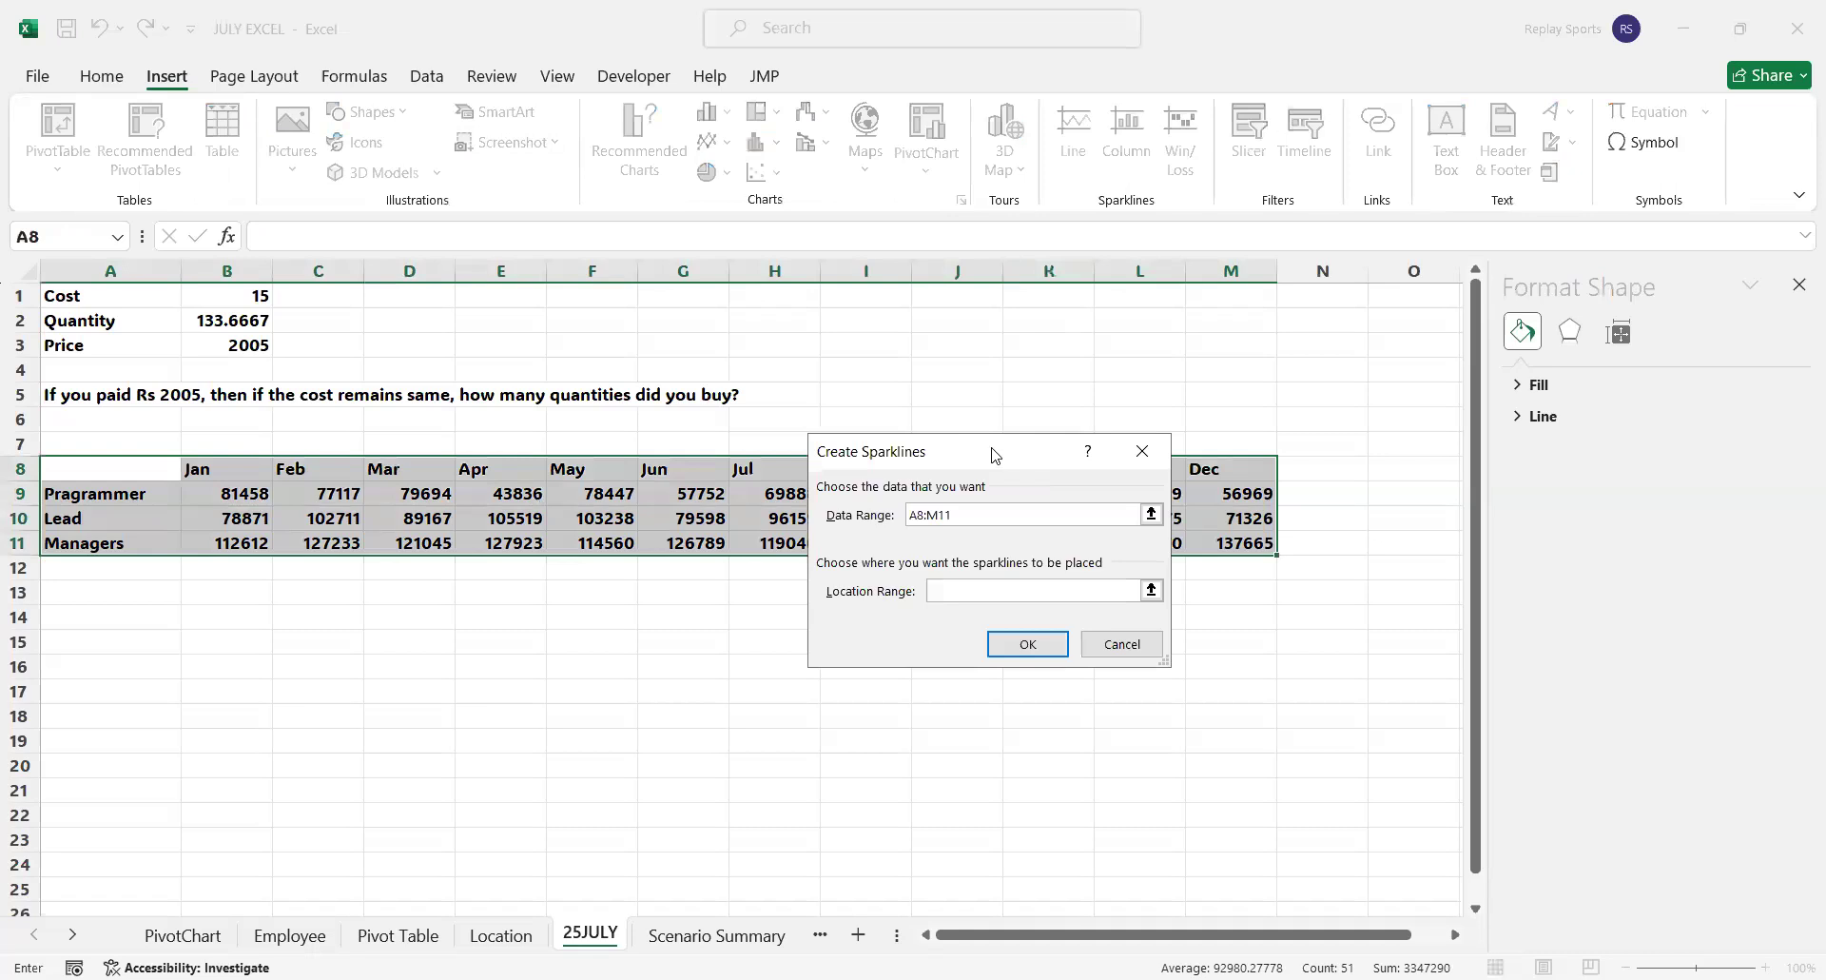
left_click_drag(992, 455, 775, 621)
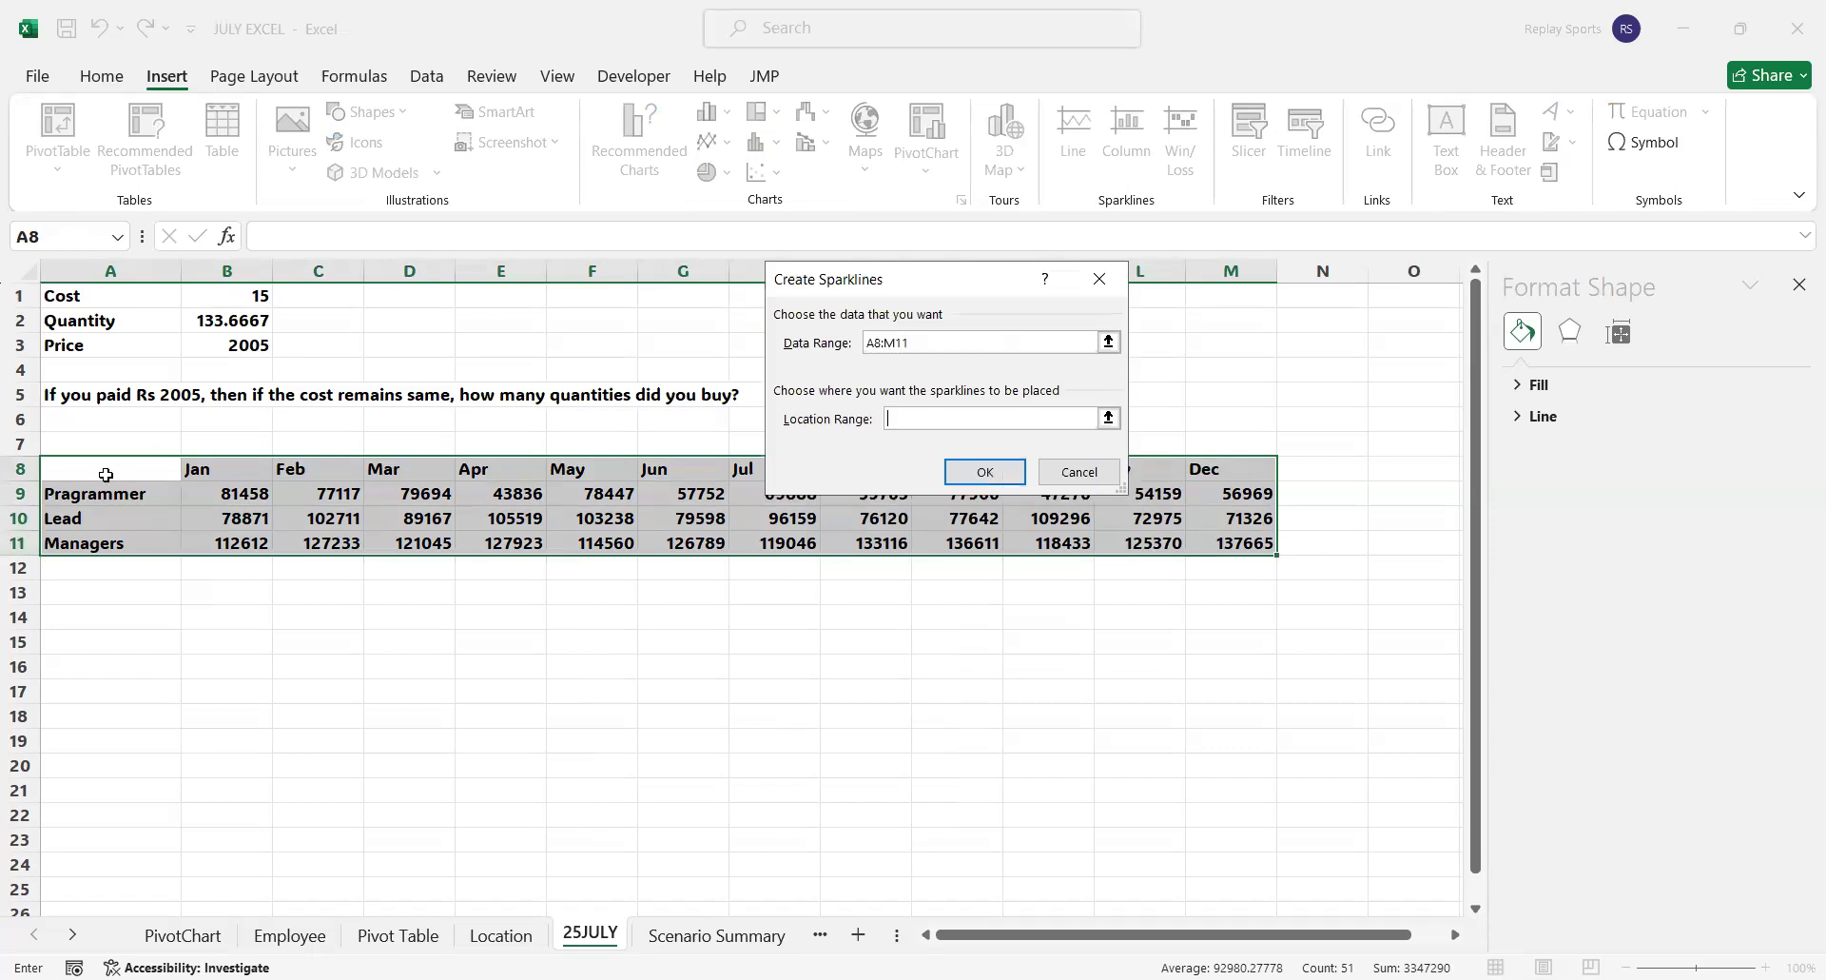
Try to create the sparklines with A14:M17 as the location range
left_click(96, 617)
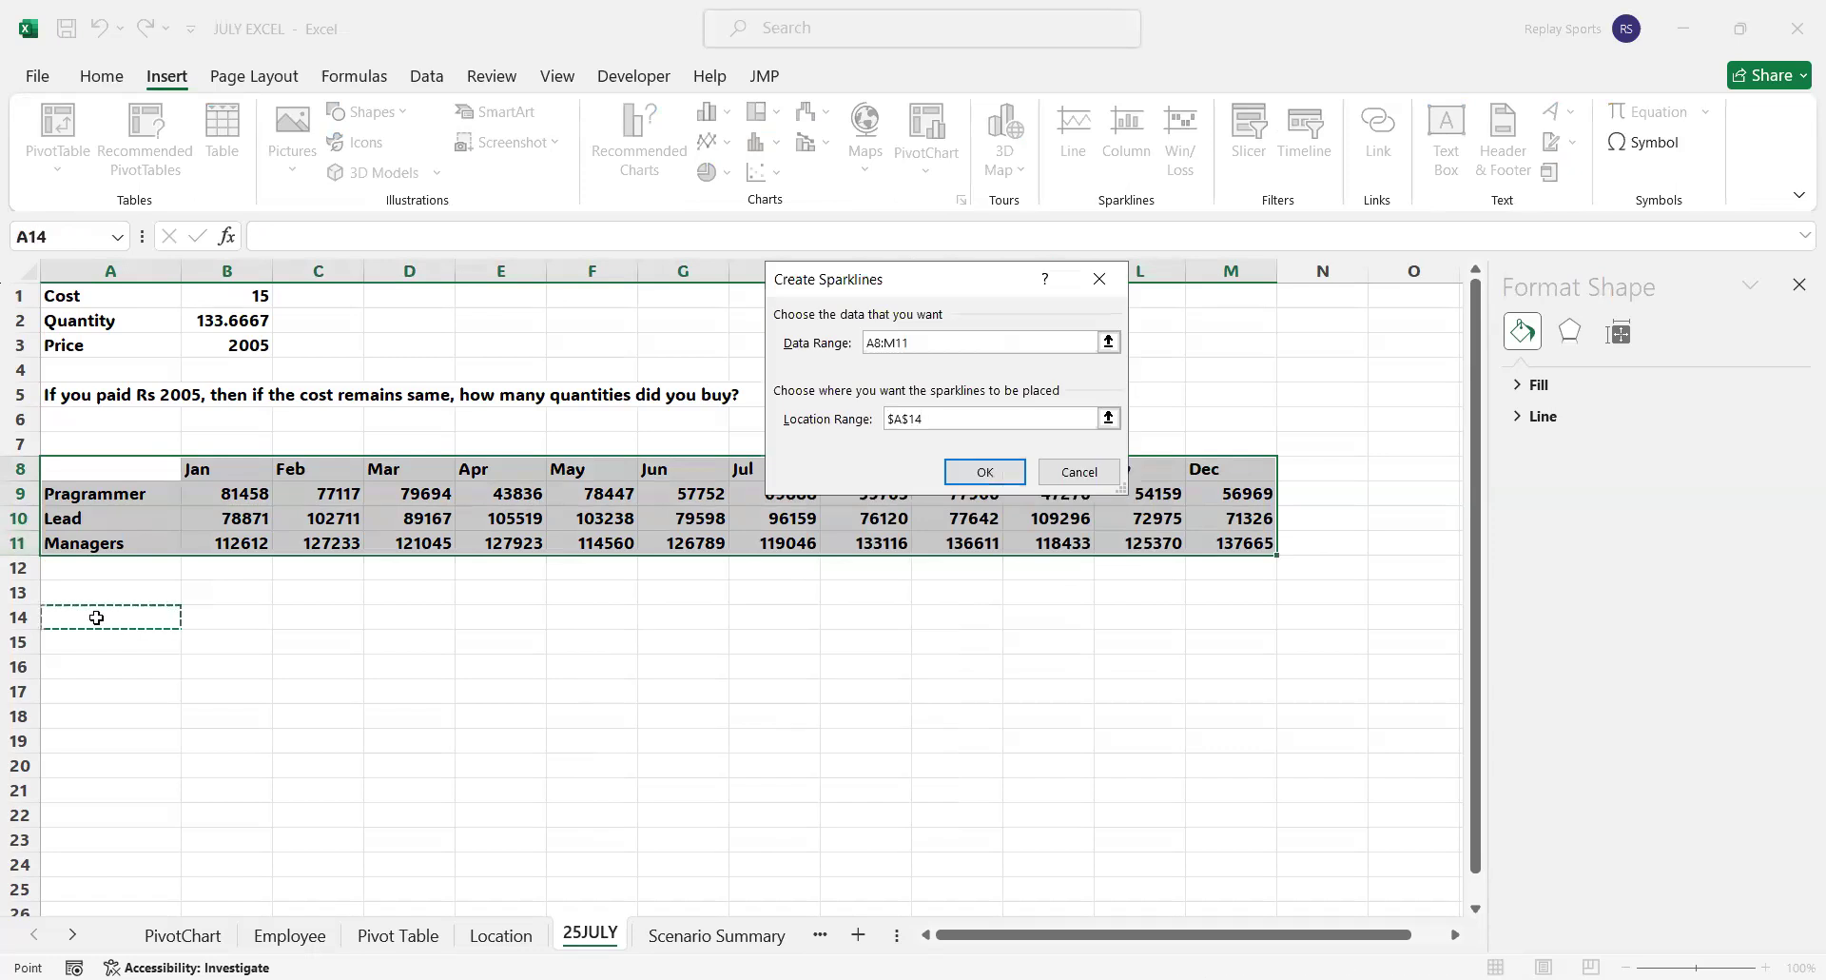
left_click_drag(96, 617, 270, 625)
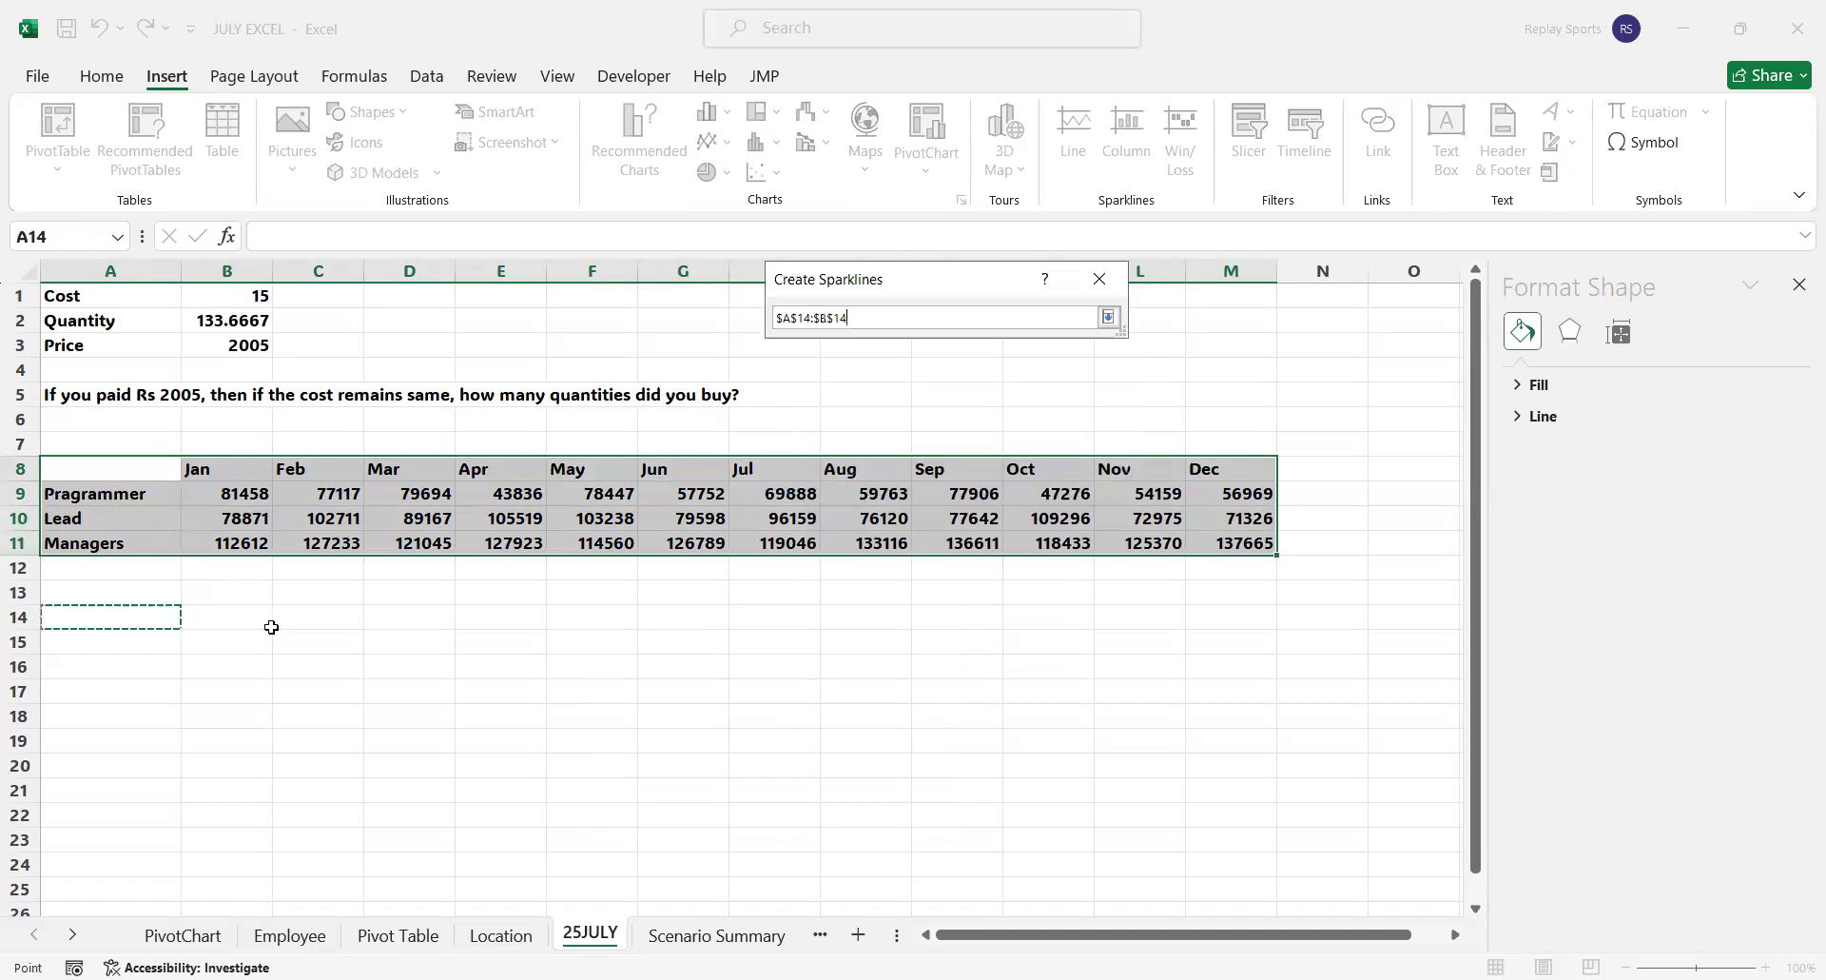
left_click(1218, 642, "shift")
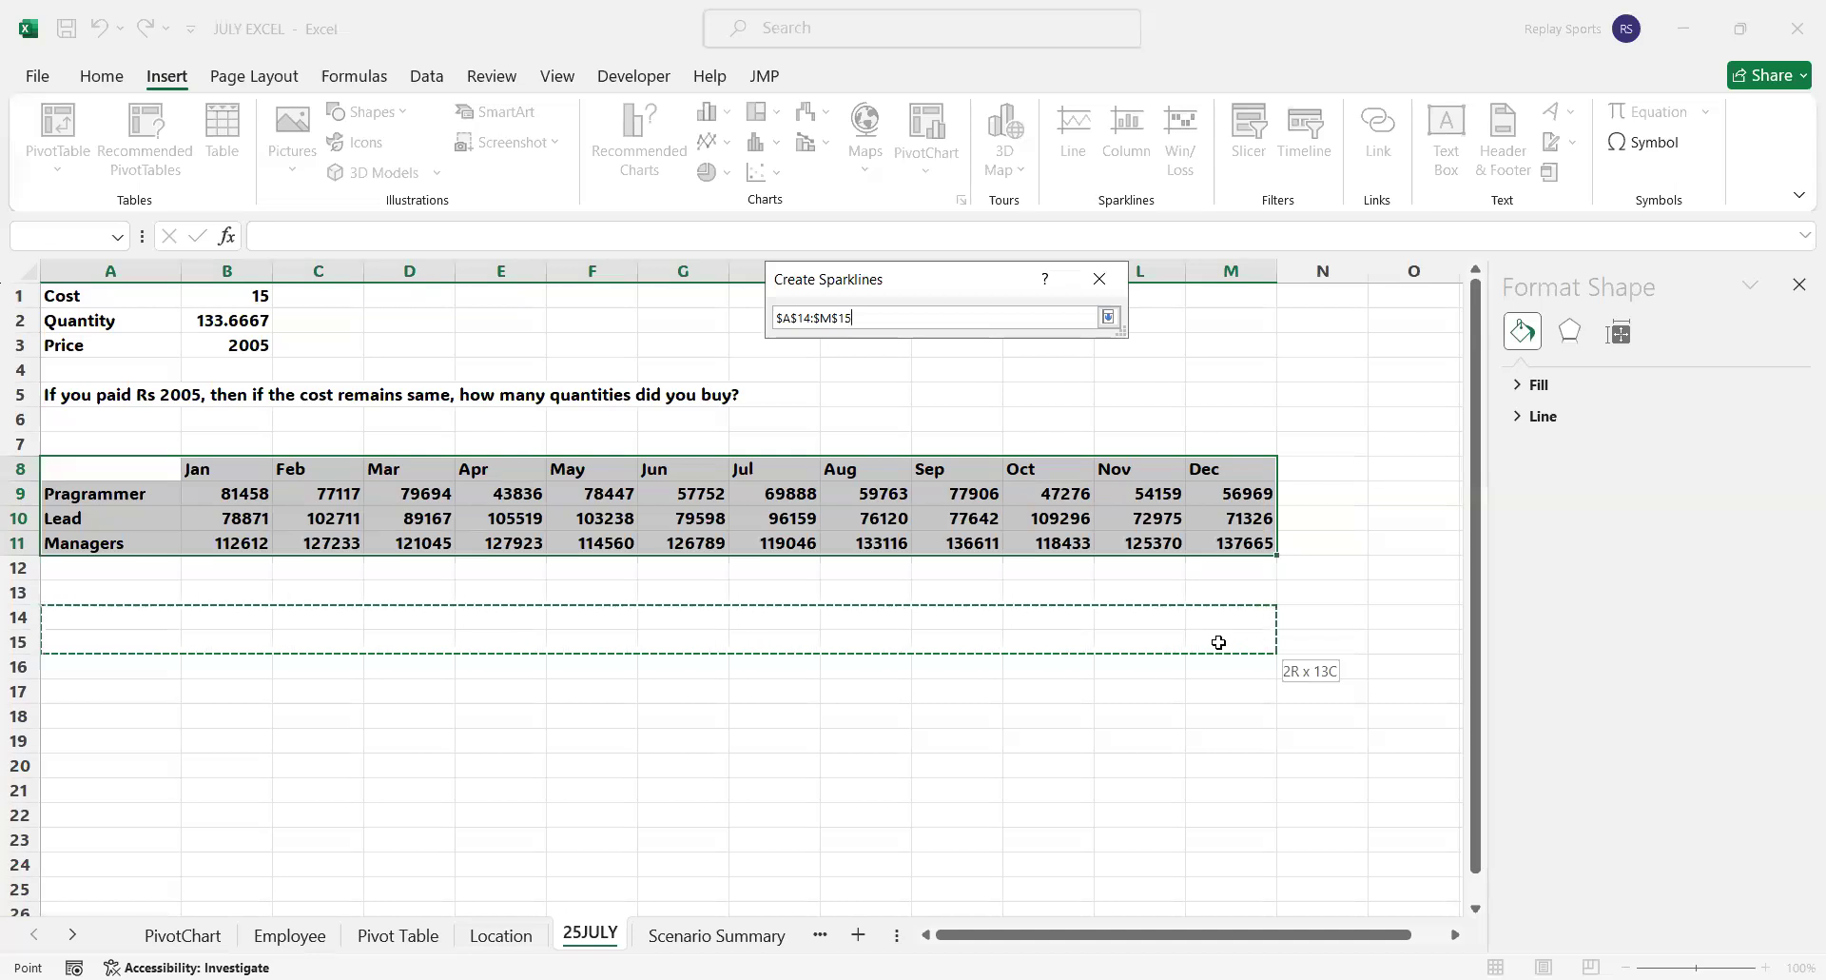
left_click(1228, 693, "shift")
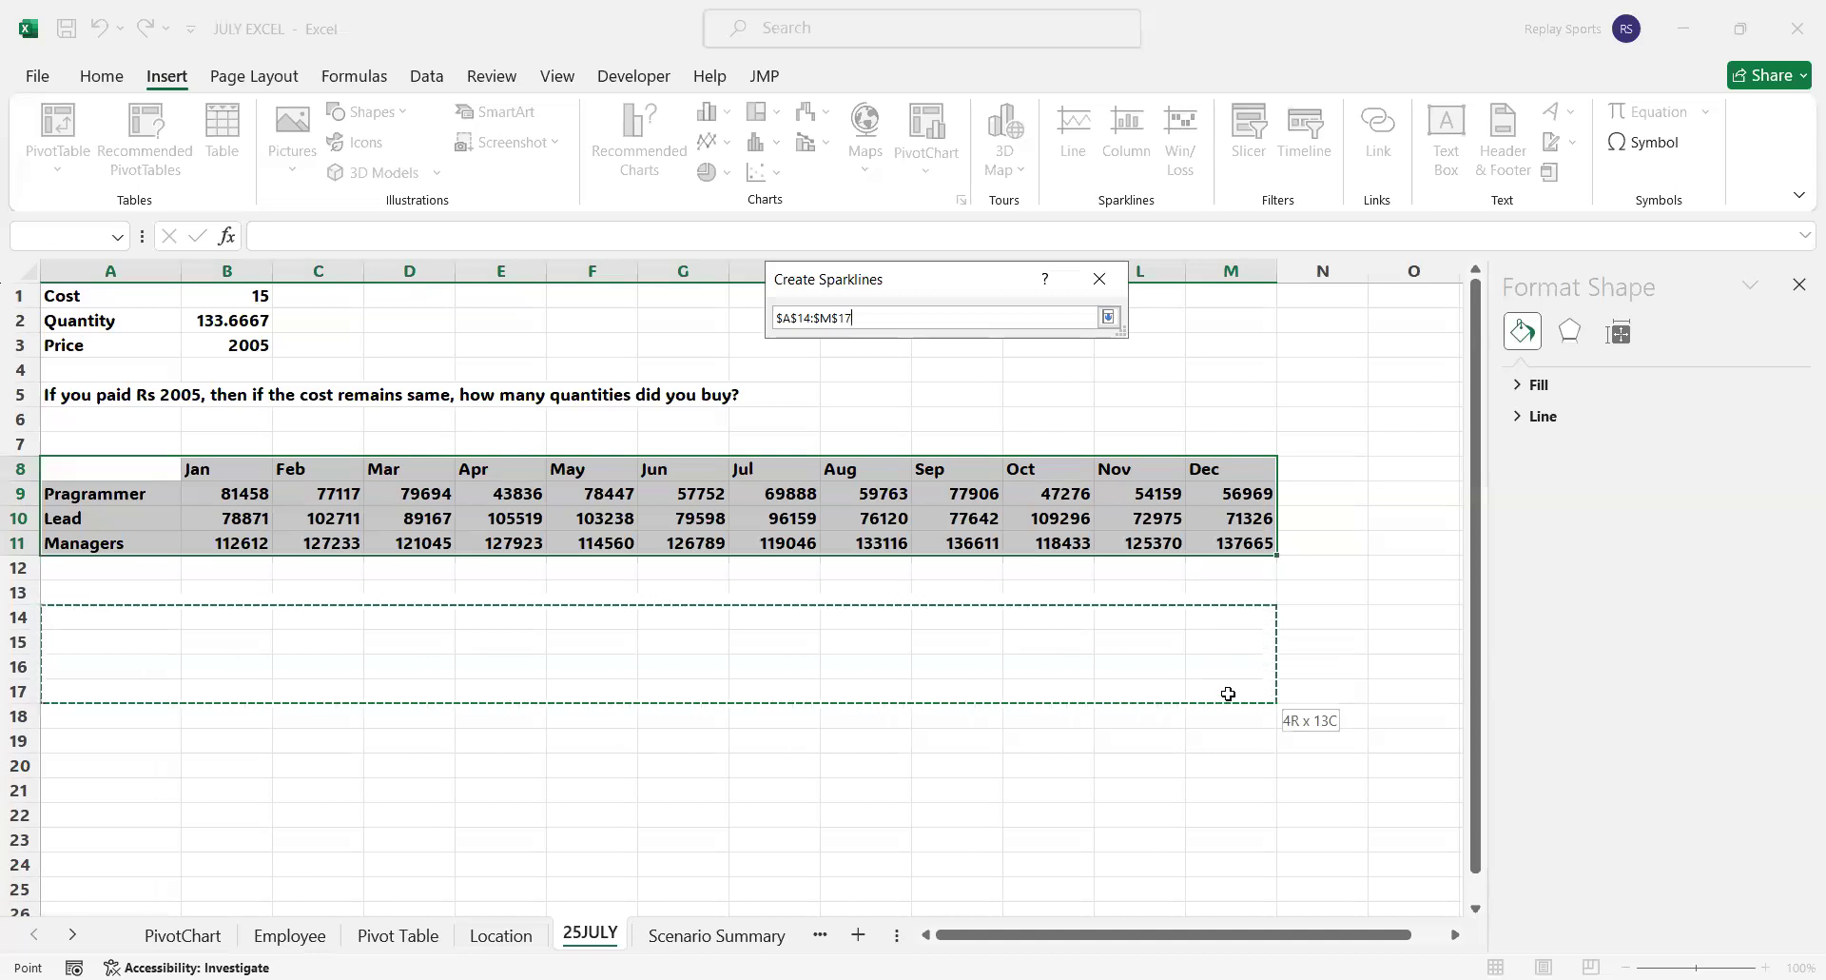
key("Return")
left_click(976, 466)
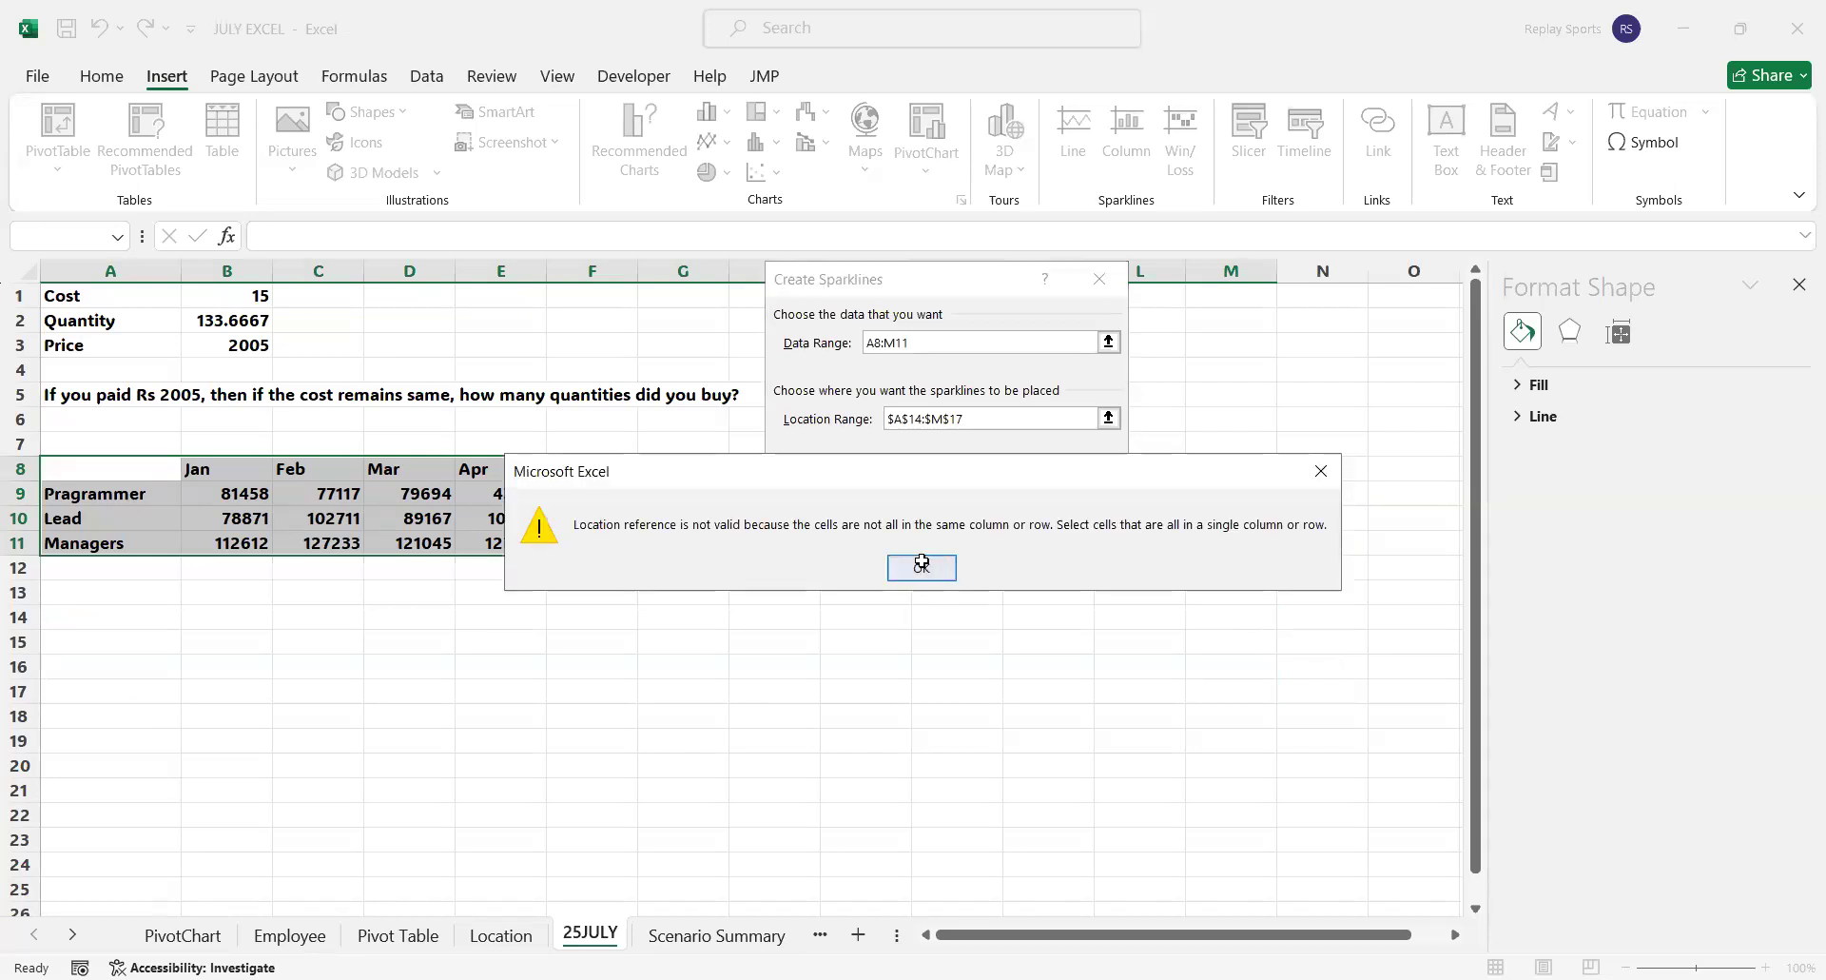
left_click(922, 563)
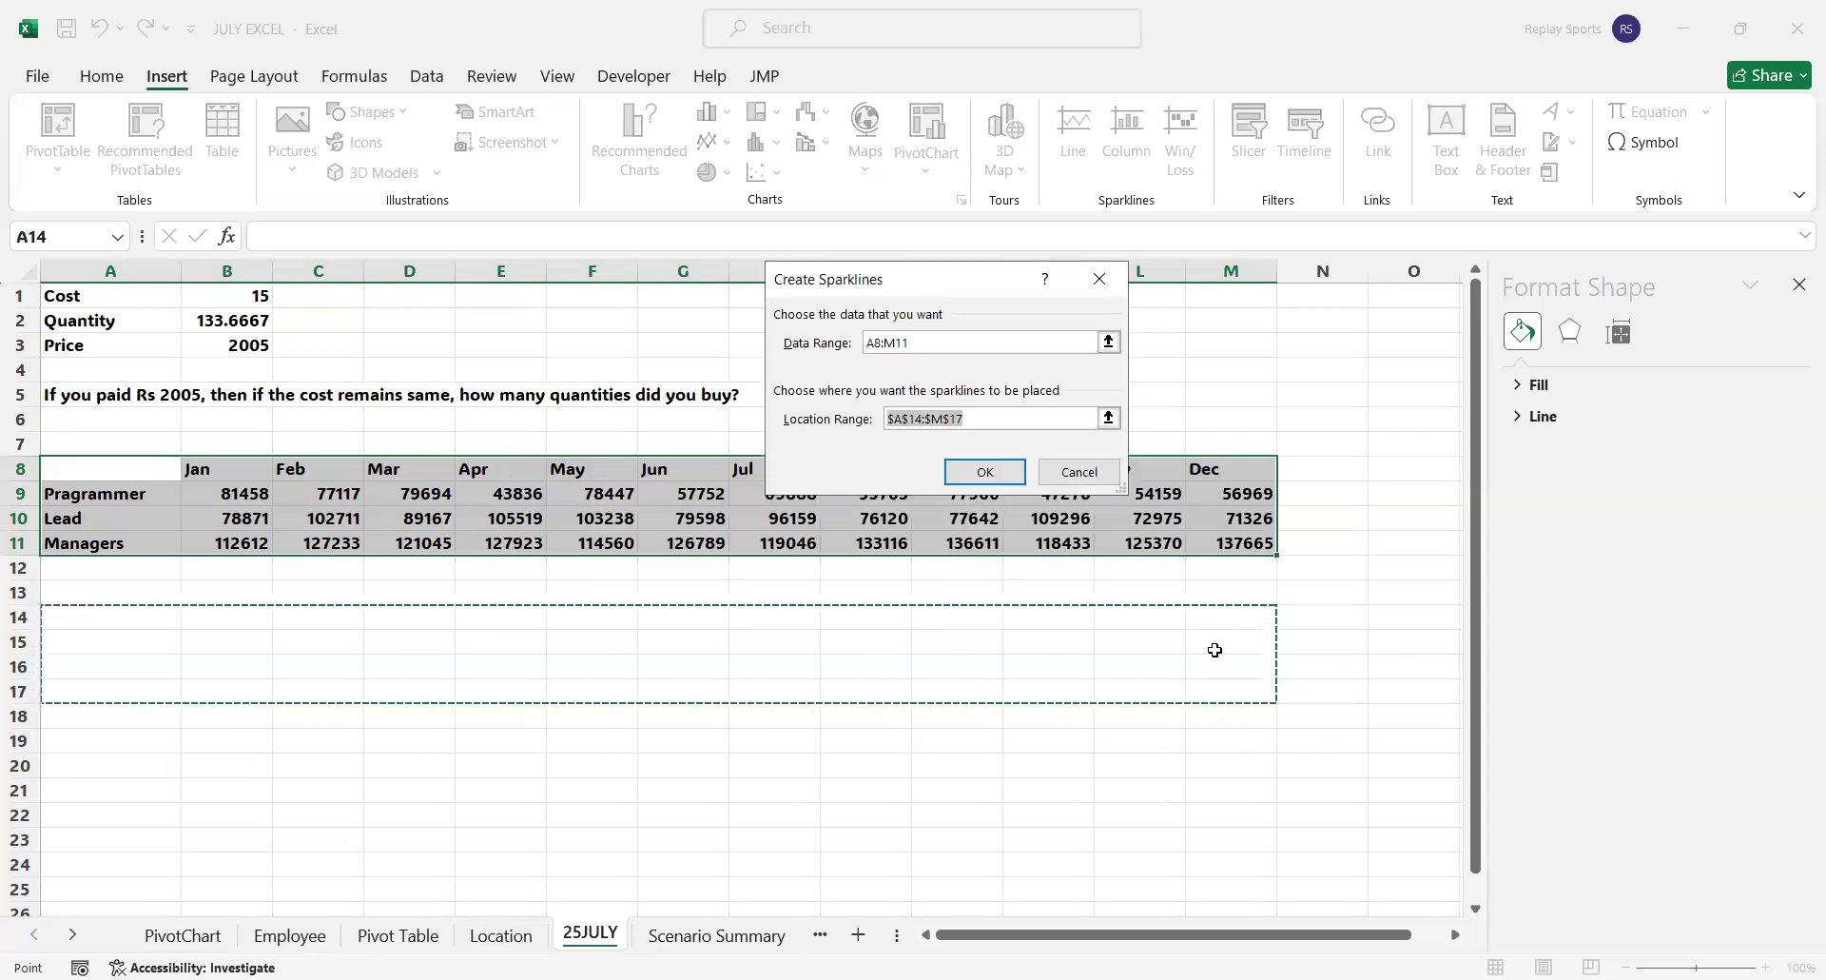
Set the sparklines' location range to A14:M16 and try to create them
left_click(67, 613)
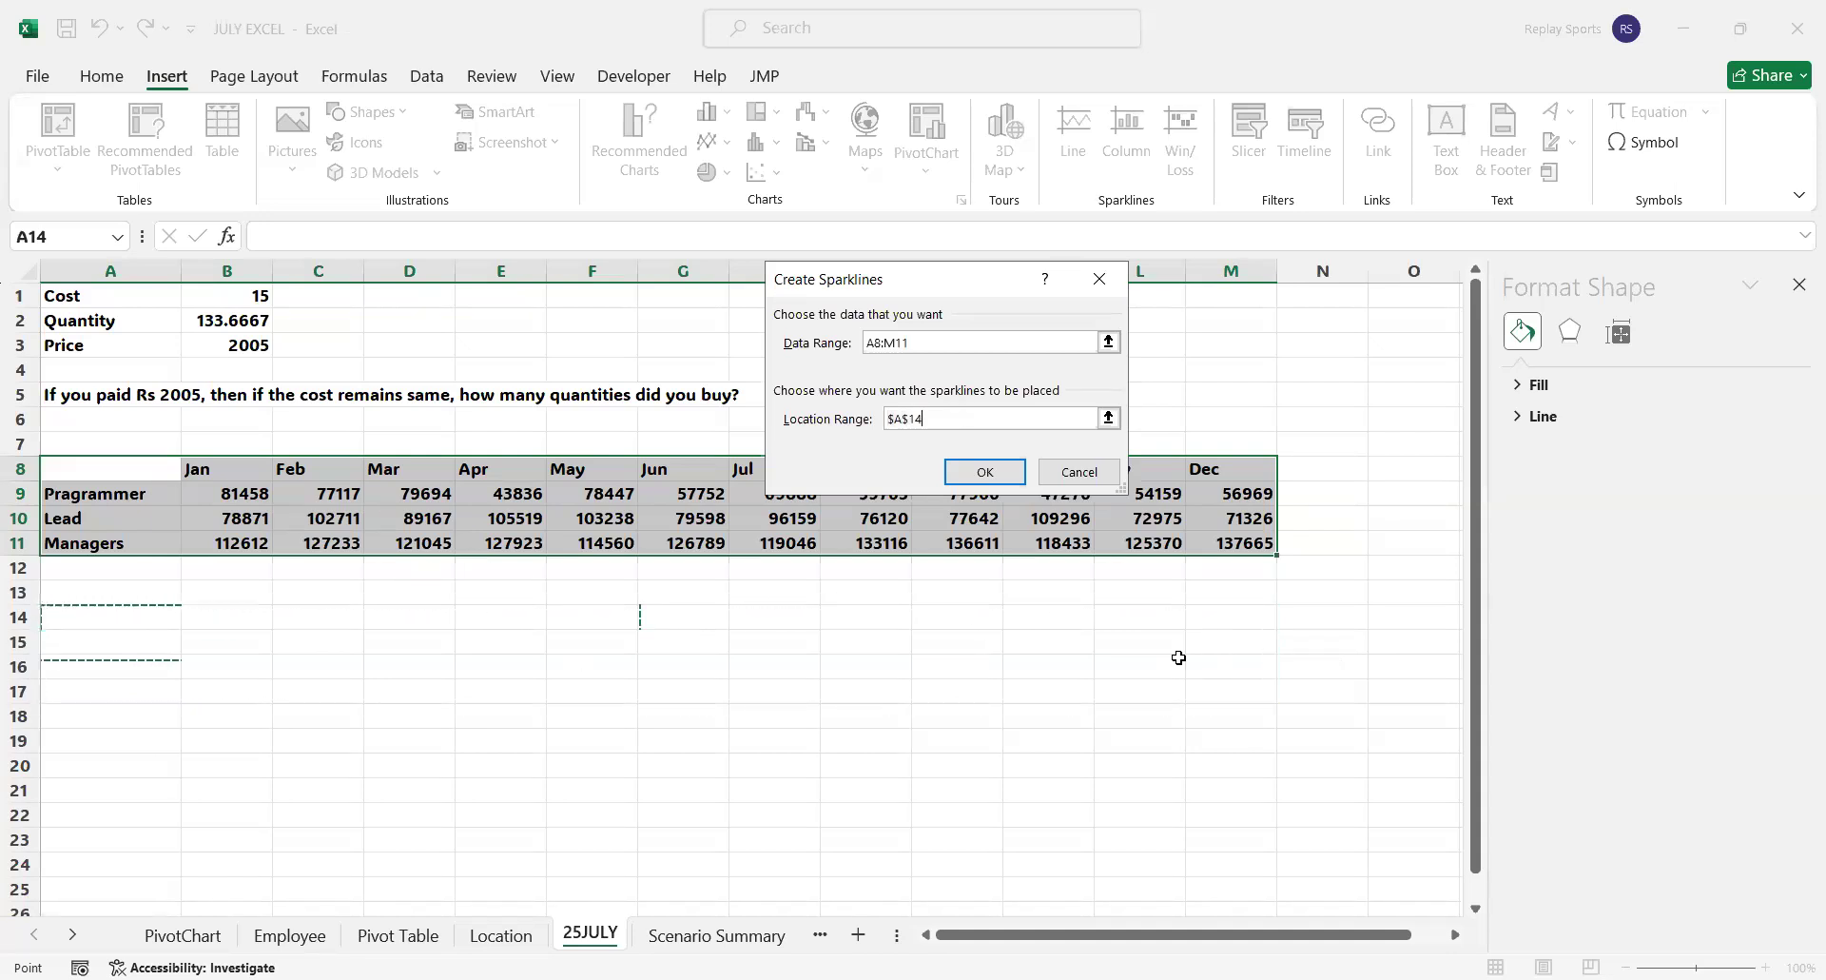
left_click_drag(1179, 657, 1223, 661)
left_click(996, 472)
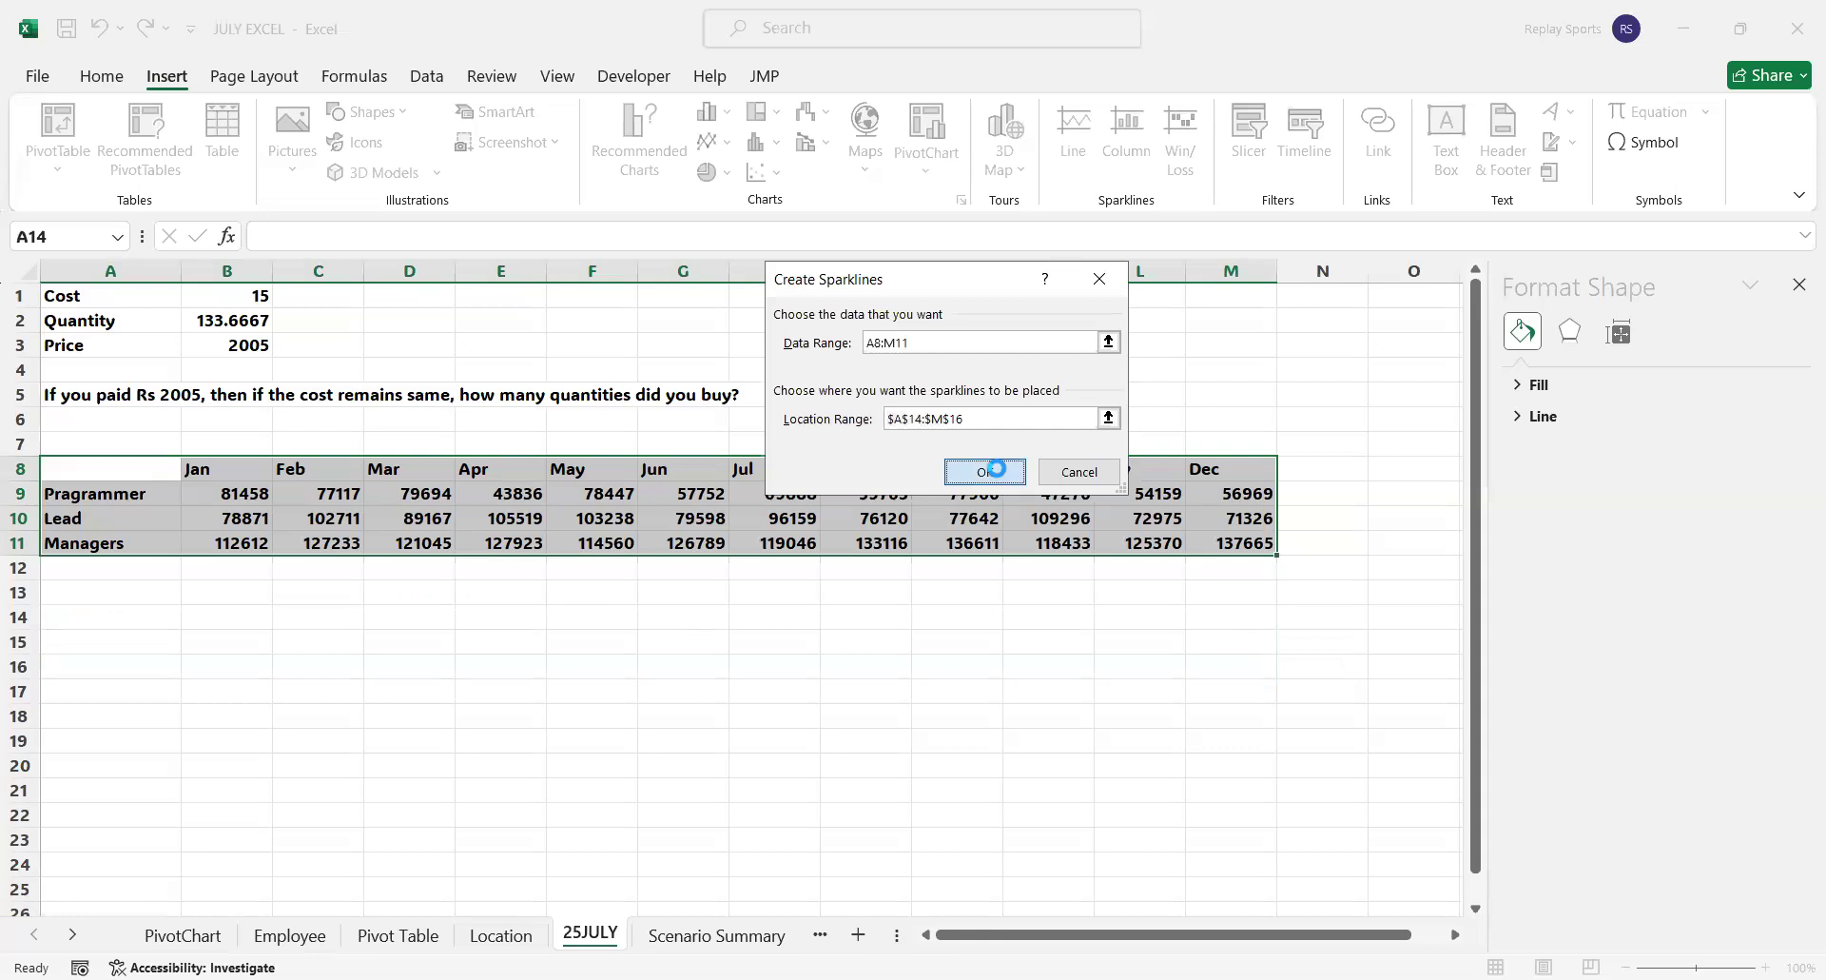
left_click(922, 568)
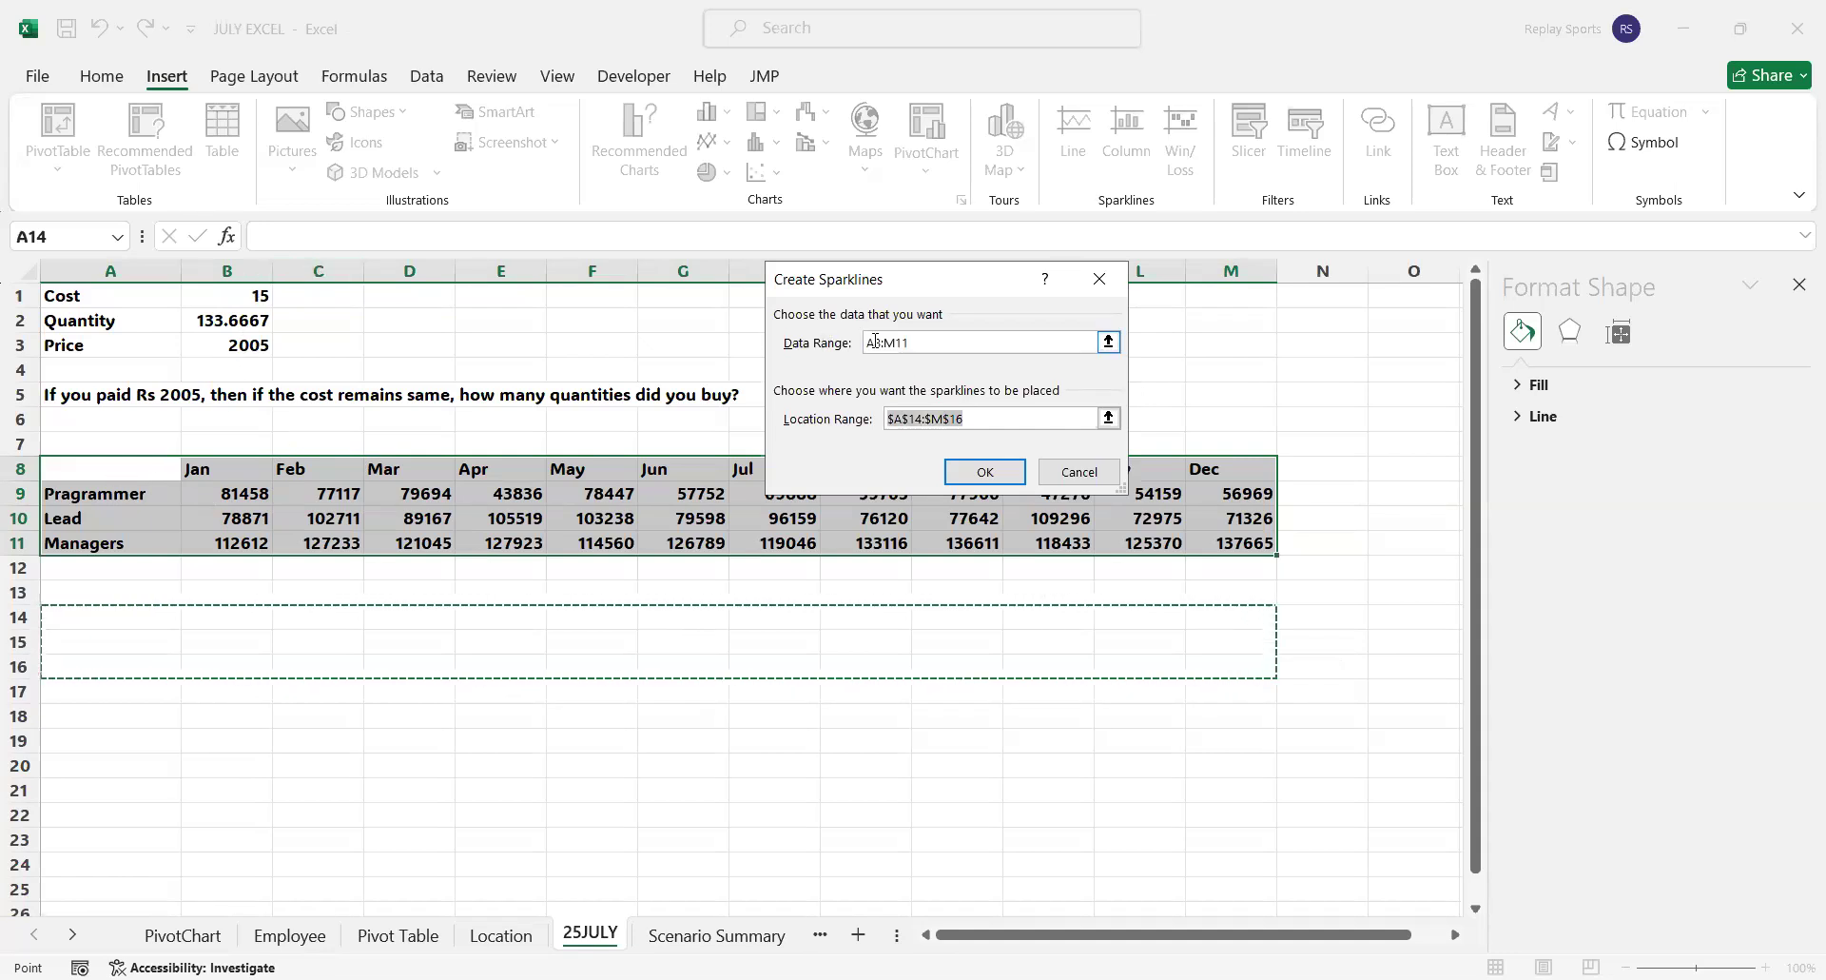
Set the sparklines' data range to A9:M11 and try to create them in A14:M16
left_click(919, 345)
key("BackSpace")
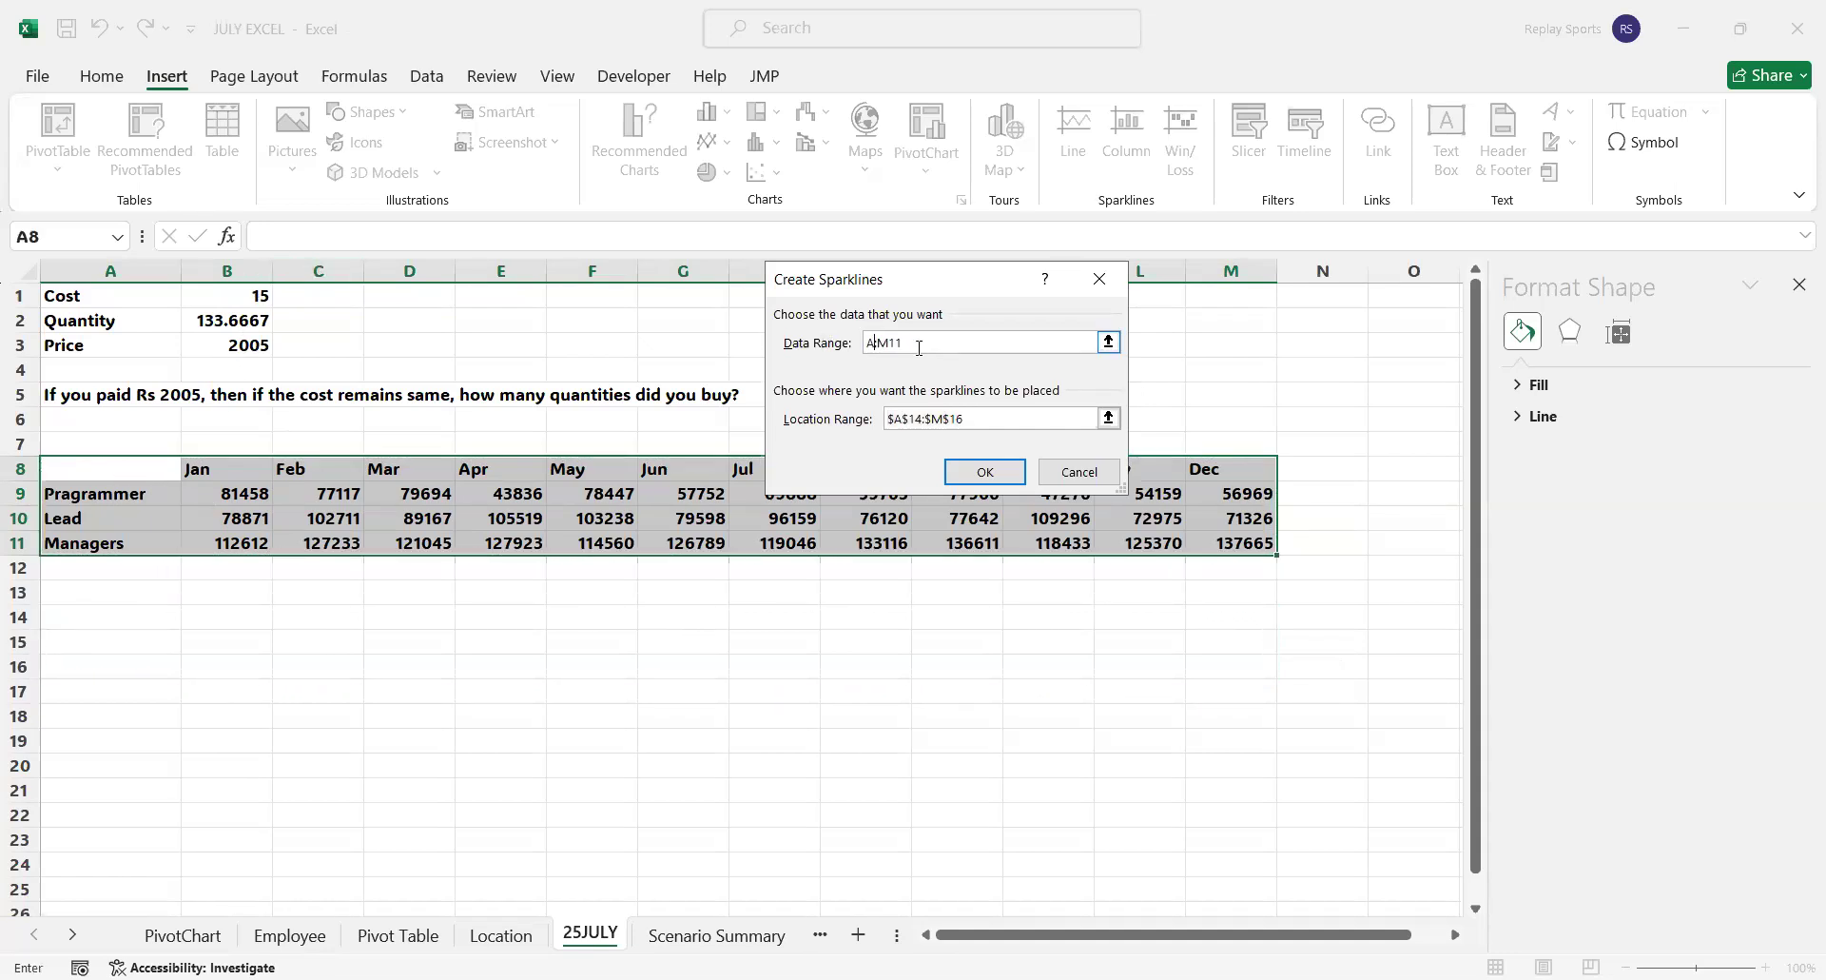
left_click(974, 426)
left_click(970, 470)
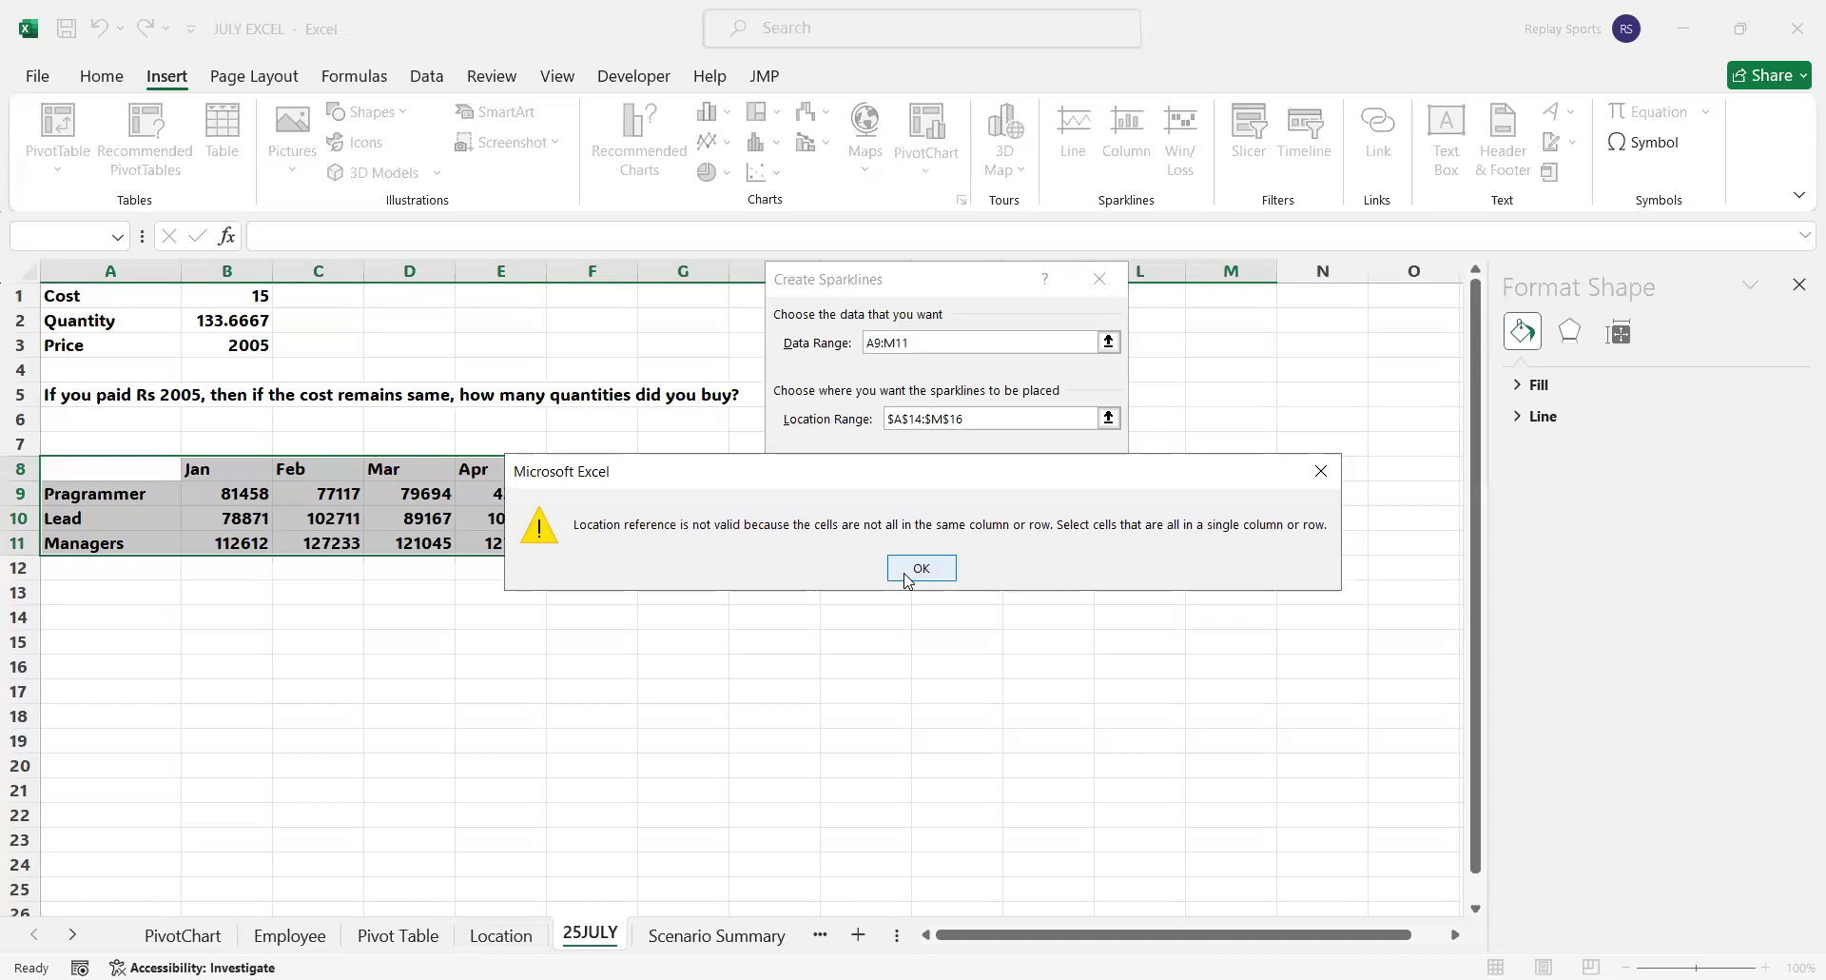
left_click(905, 576)
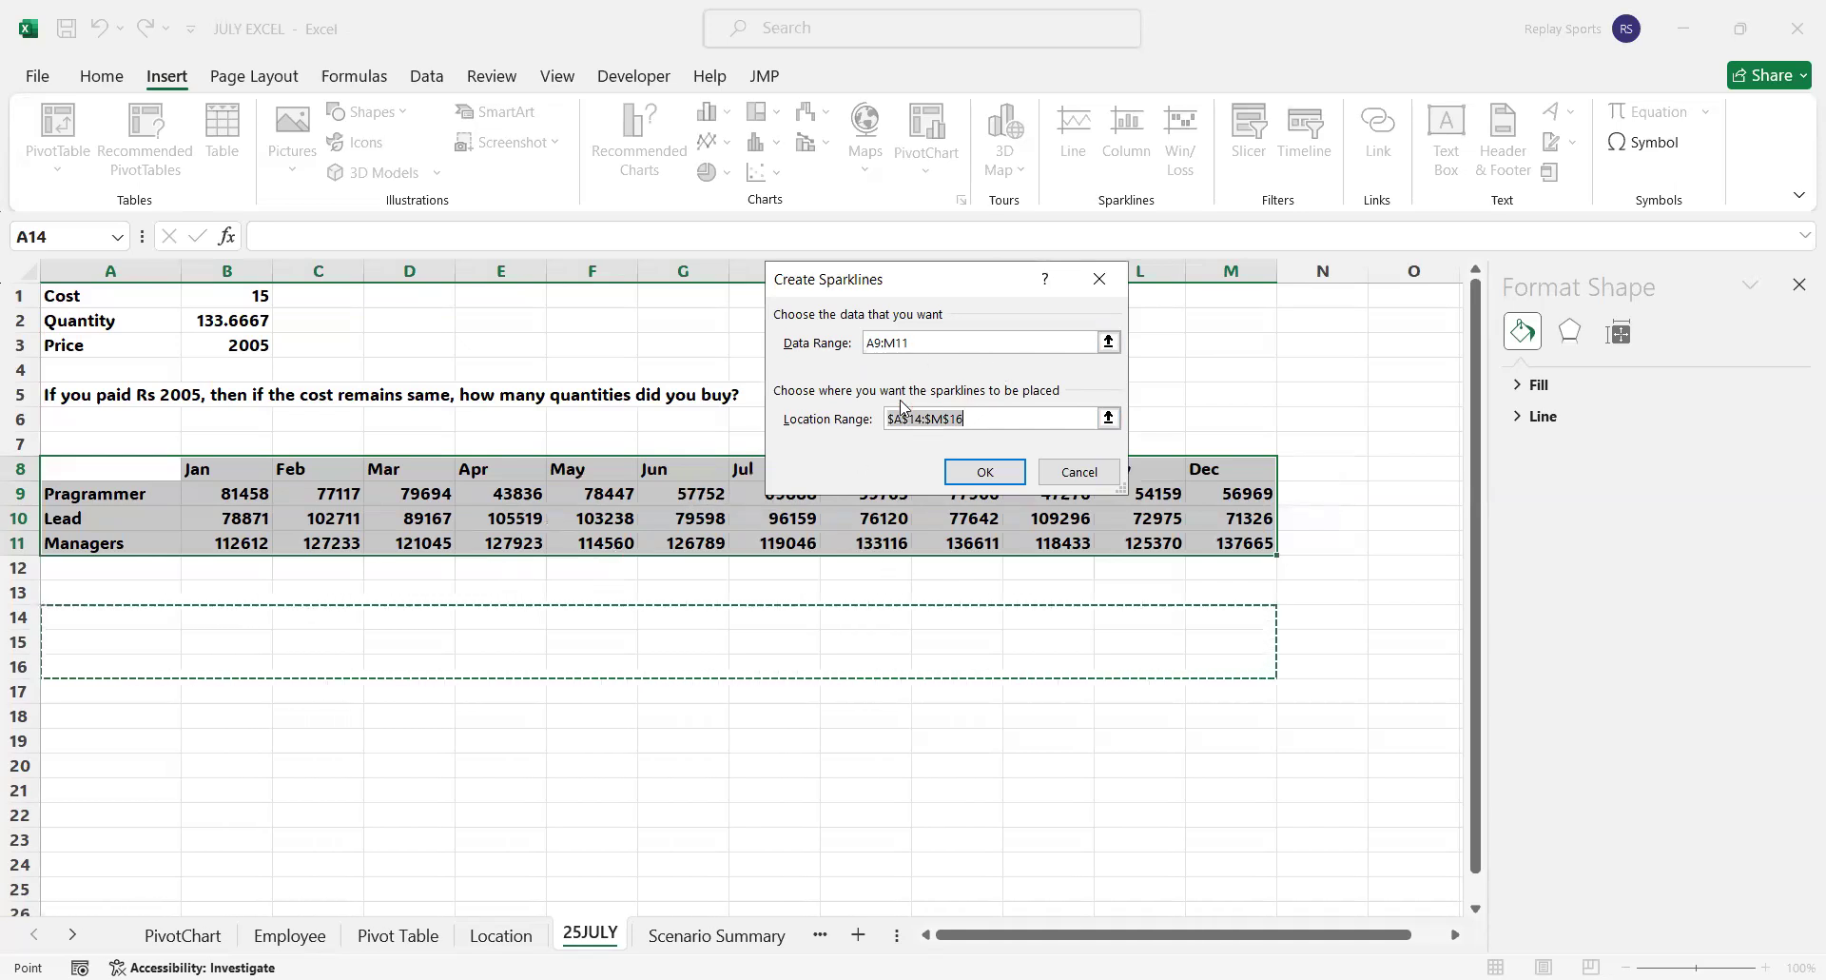
Set the sparklines' location range to B14:M16 and try to create them
left_click(895, 419)
key("Delete")
type("B")
left_click(981, 470)
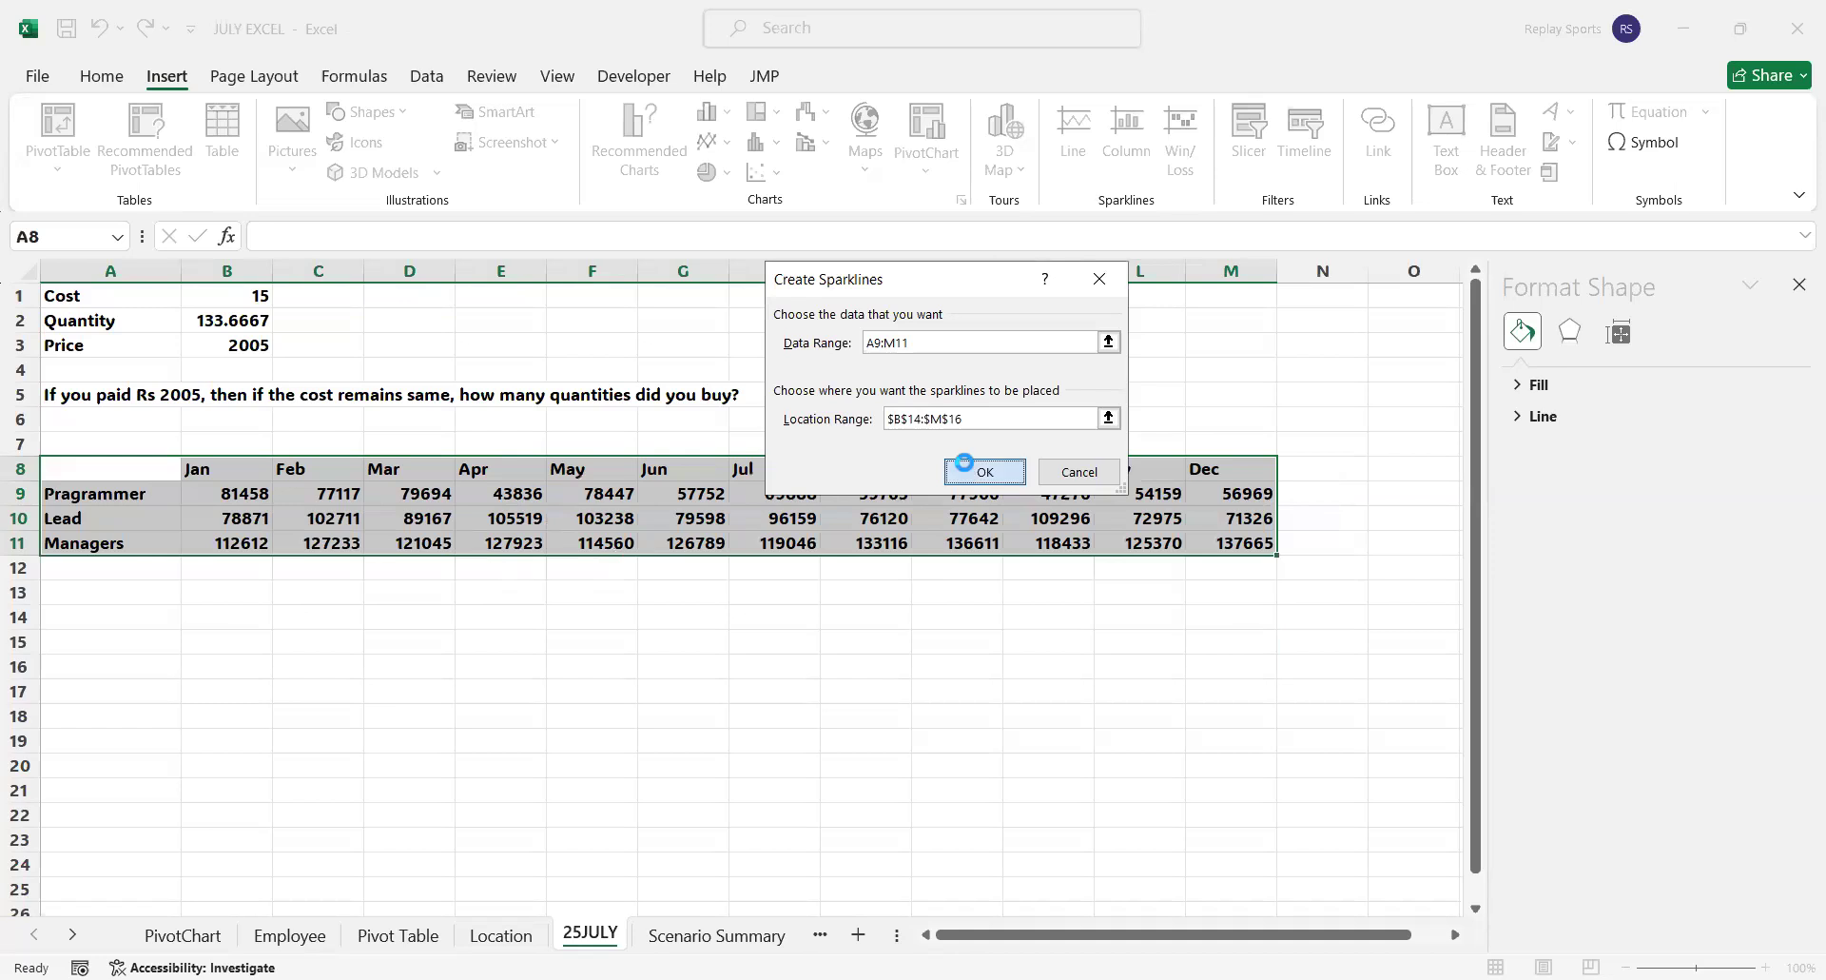
left_click(937, 563)
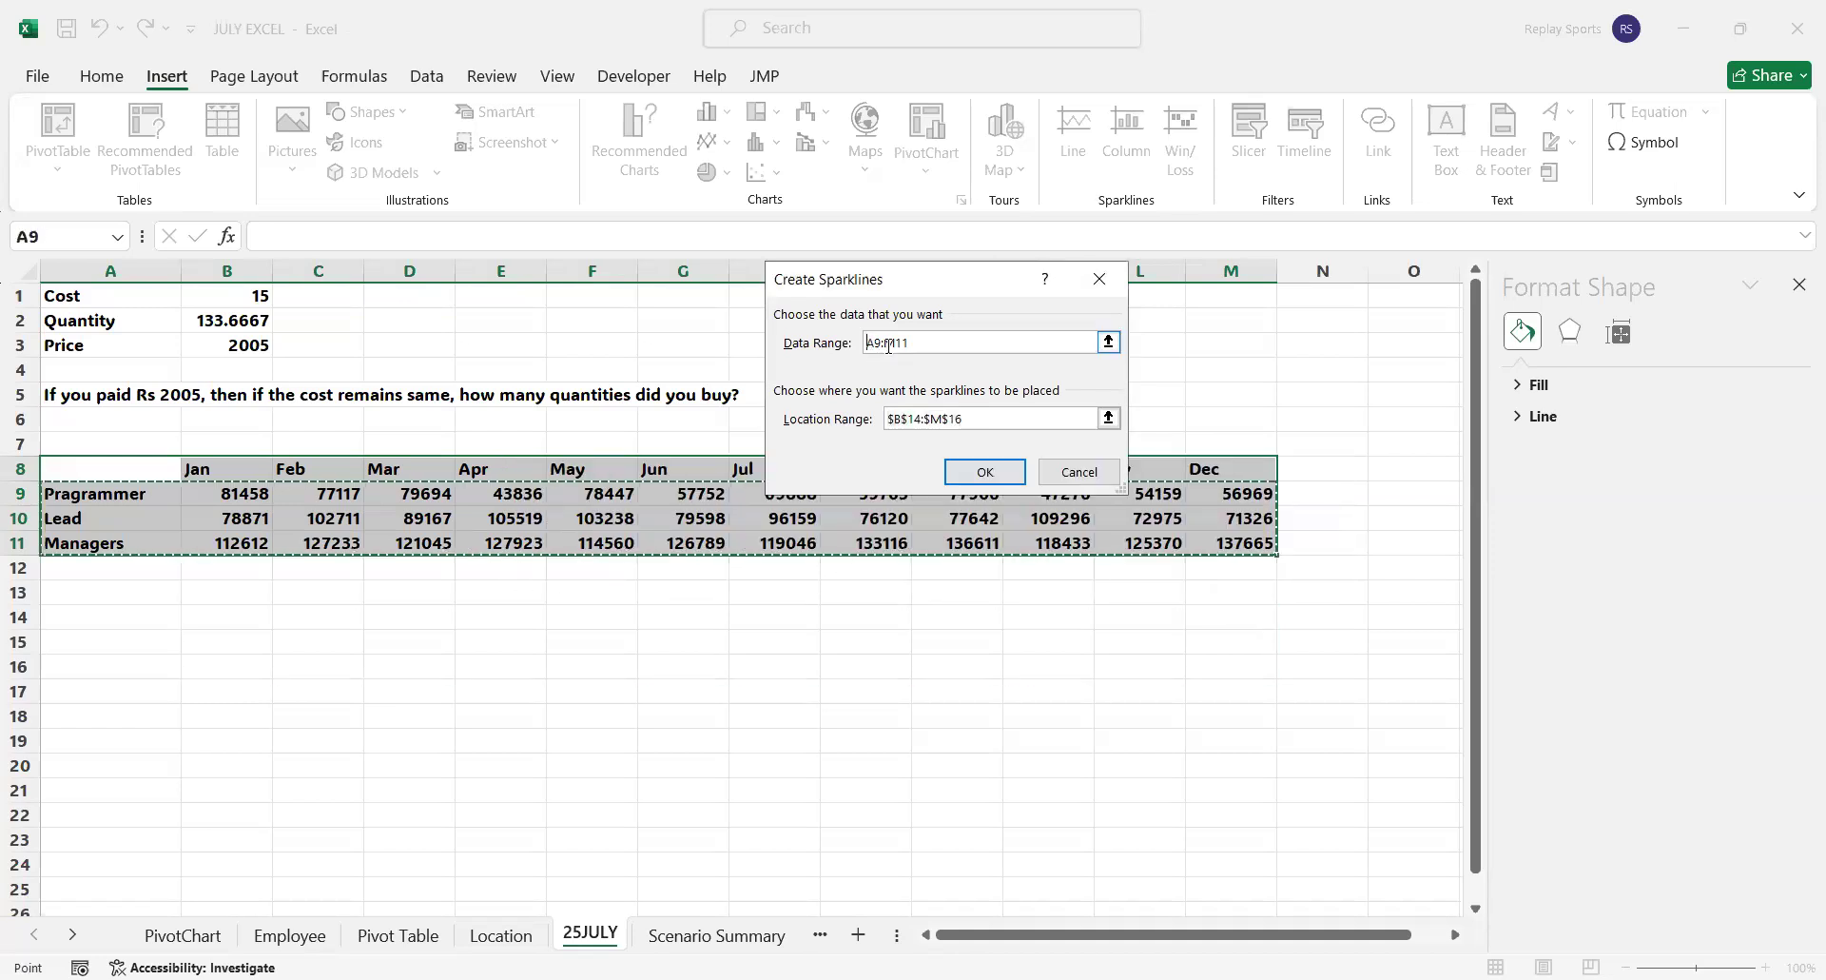
Set the sparklines' data range to B9:M11 and try to create them in B14:M16
key("shift+Right")
type("B")
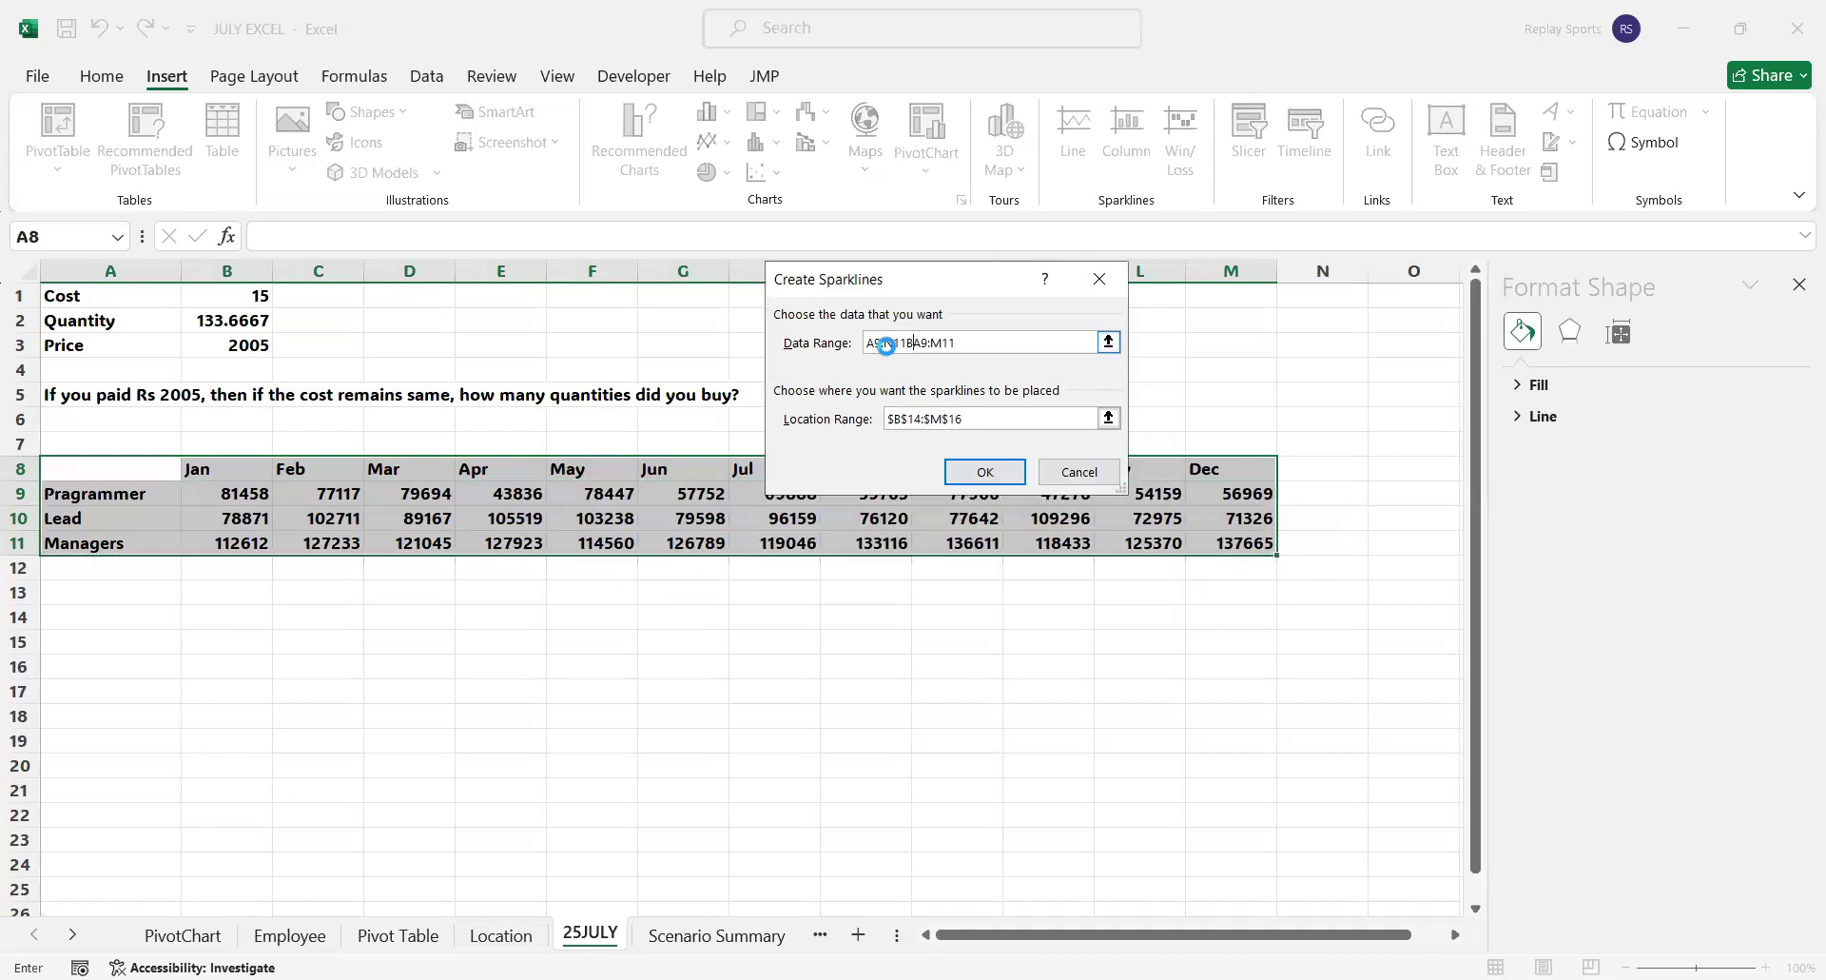
key("Return")
key("Return")
left_click(1109, 342)
left_click_drag(216, 495, 1200, 540)
left_click(1109, 318)
left_click(985, 468)
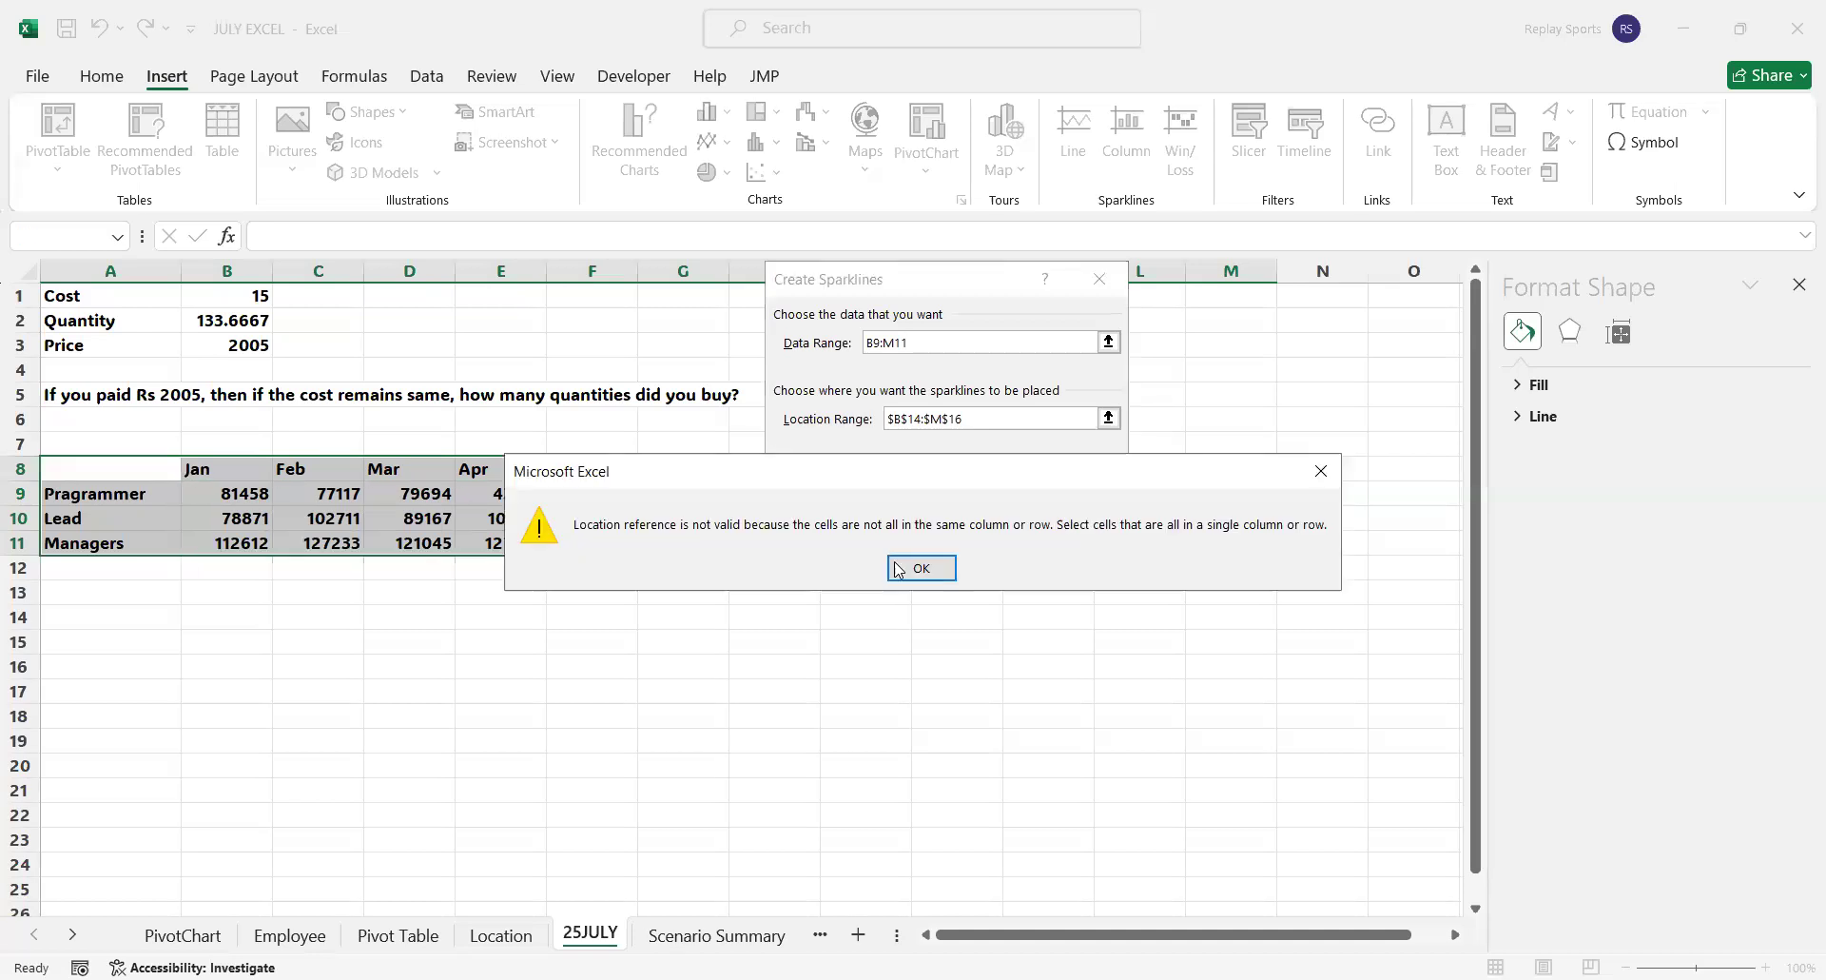
left_click(913, 569)
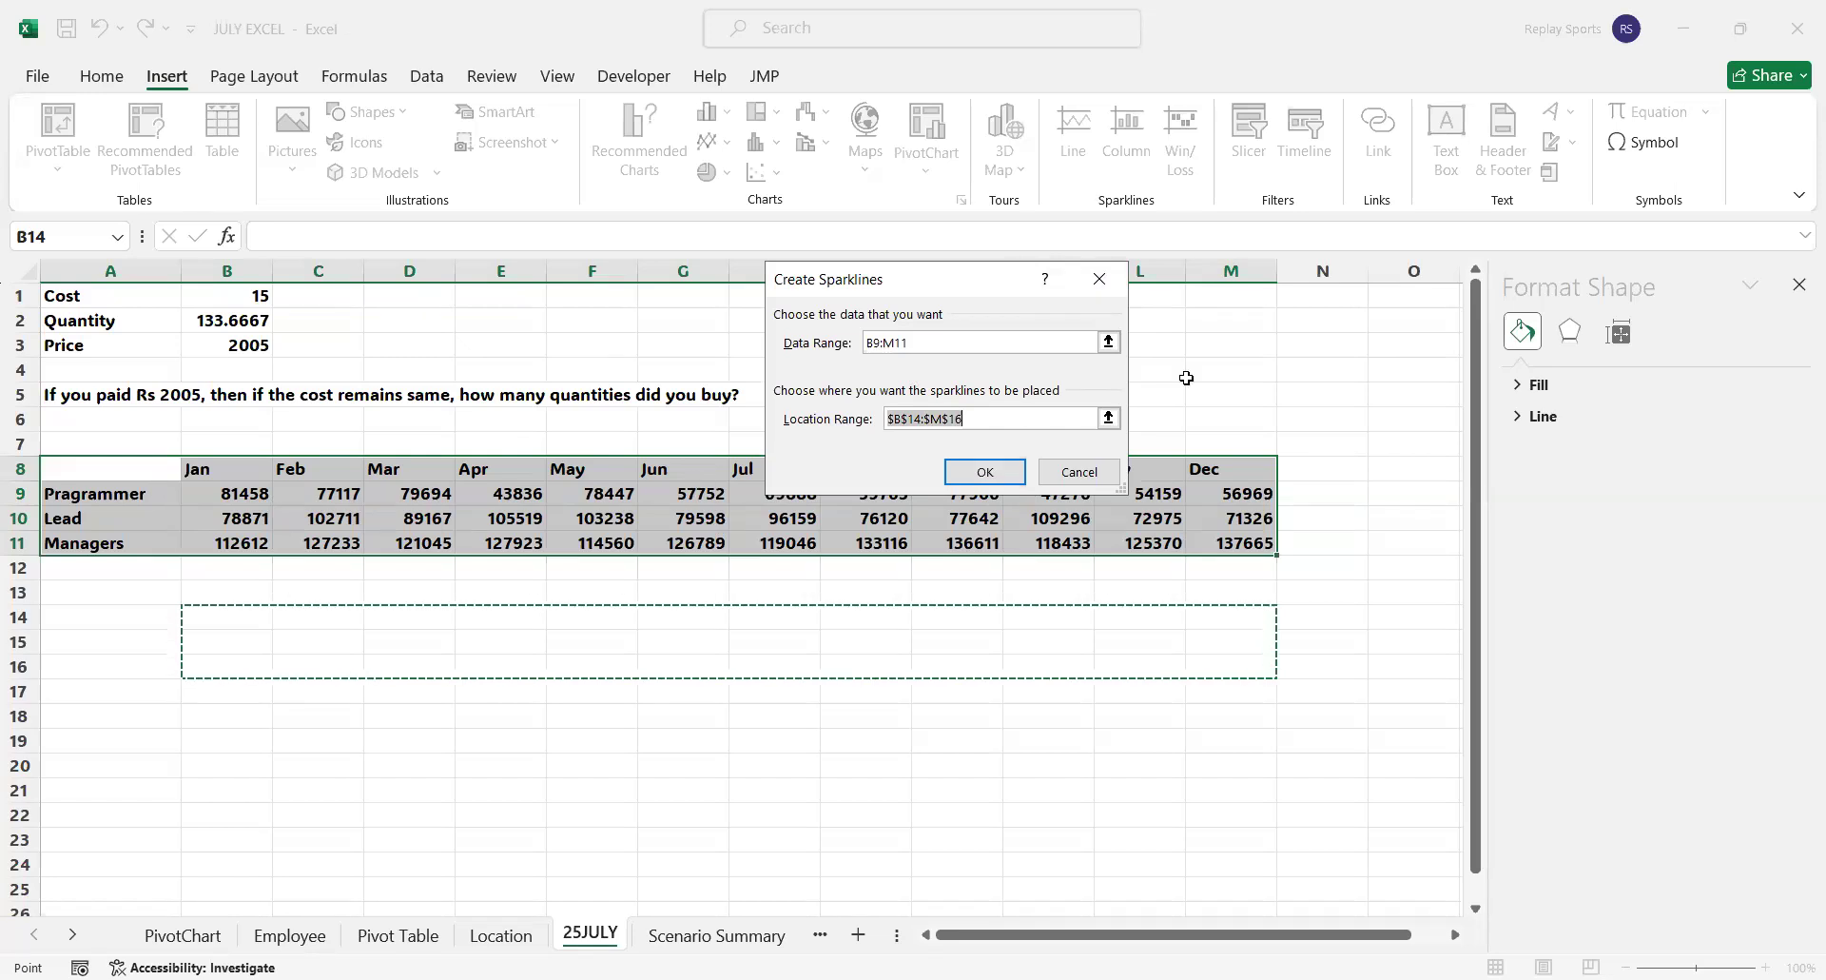
Set the data range to B9:M9 and the location range to B14:M14, and create the line sparklines
left_click_drag(962, 344, 743, 341)
key("BackSpace")
left_click(244, 494)
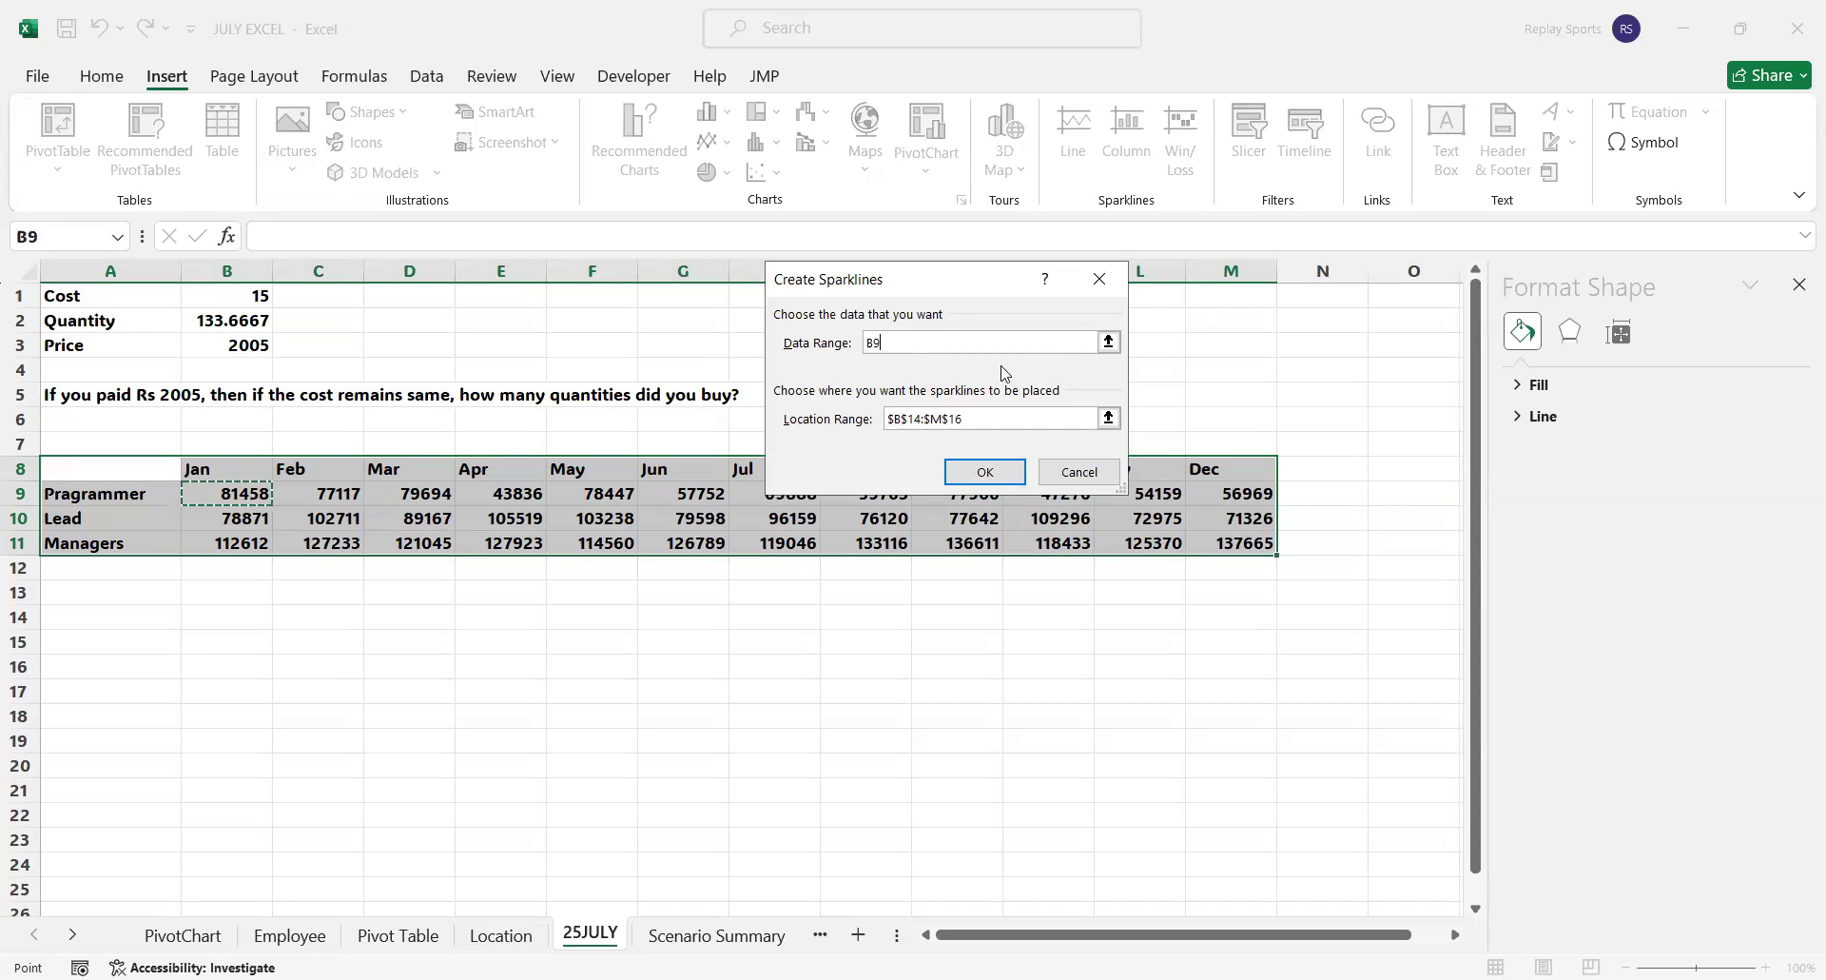
key("ctrl+shift+Right")
left_click_drag(975, 423, 860, 425)
key("BackSpace")
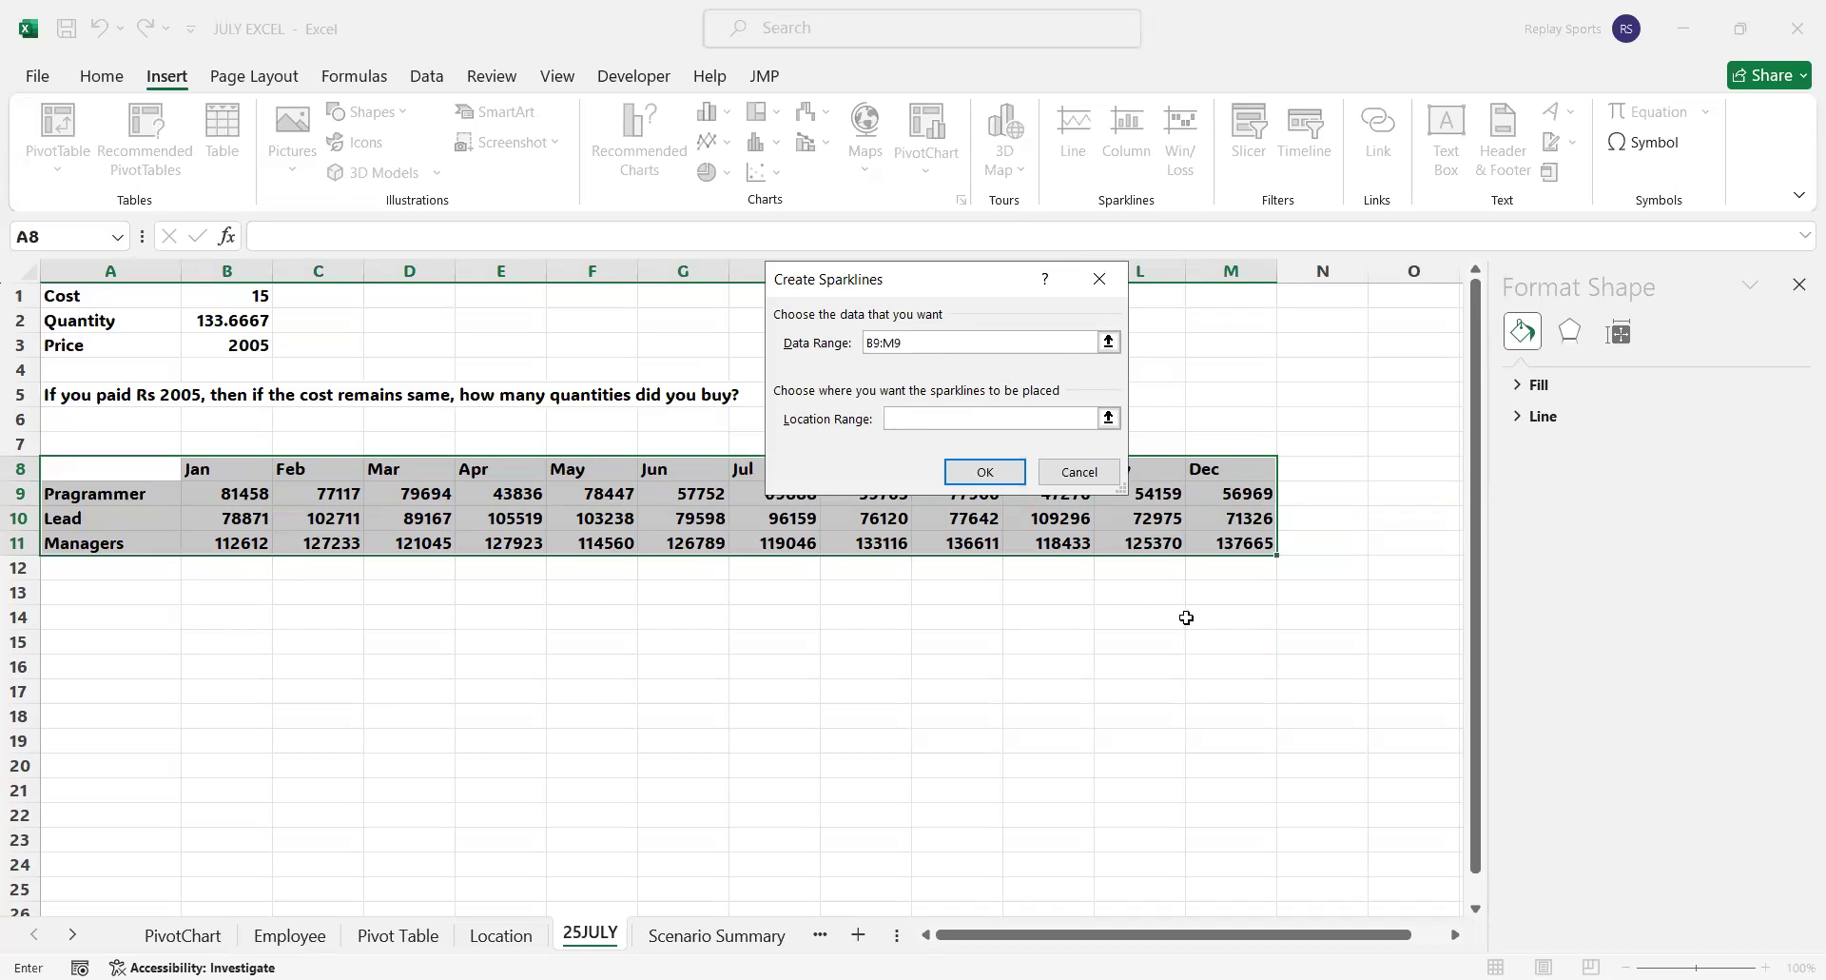
left_click(991, 468)
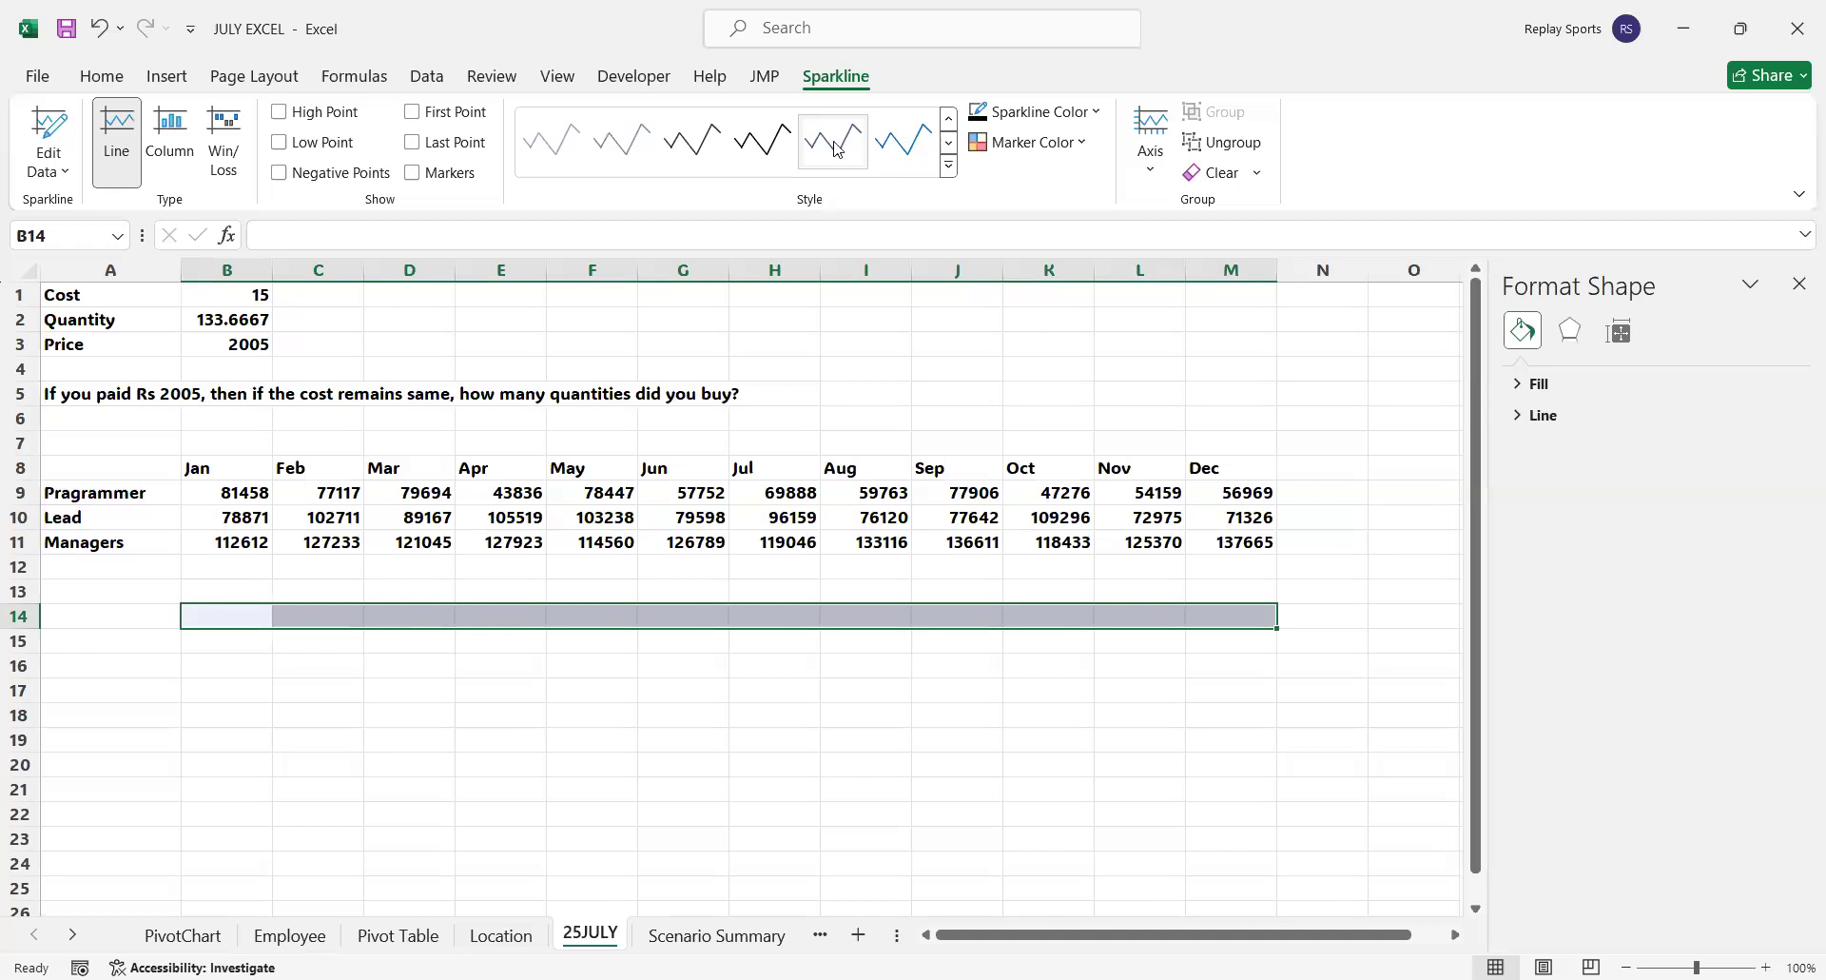
Apply the blue line style to the sparklines in B14:M14
left_click(780, 147)
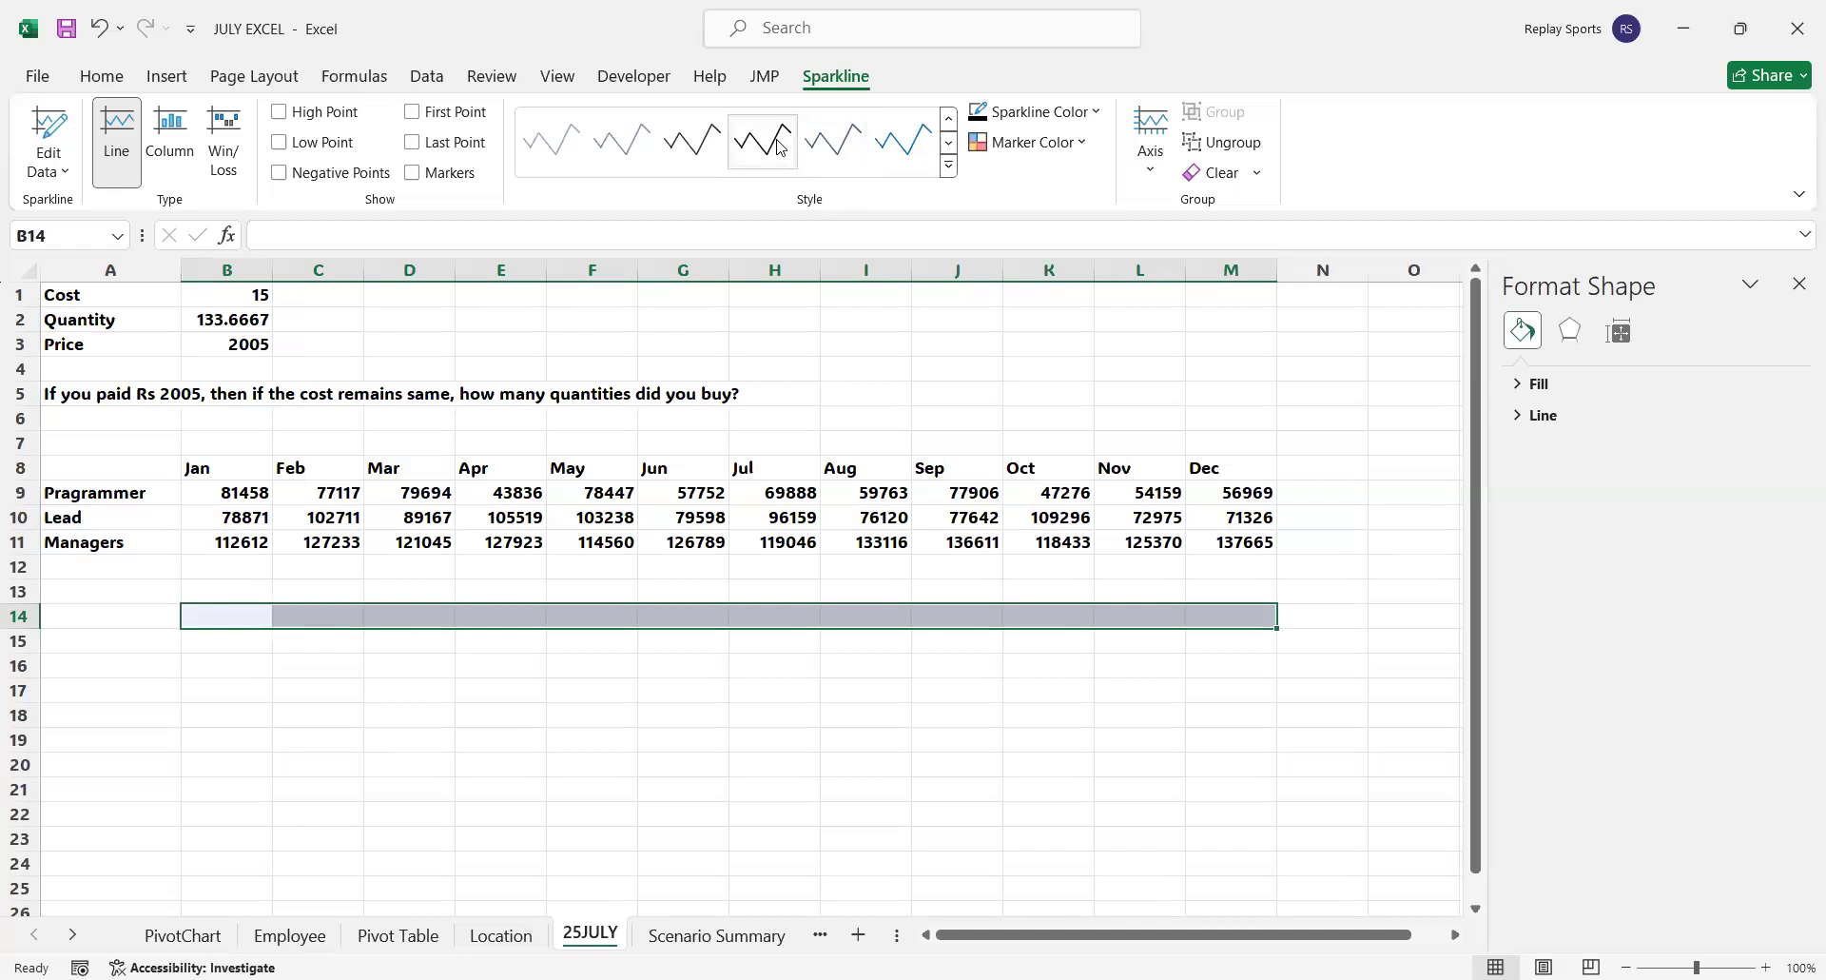
left_click(411, 689)
left_click_drag(214, 611, 1236, 616)
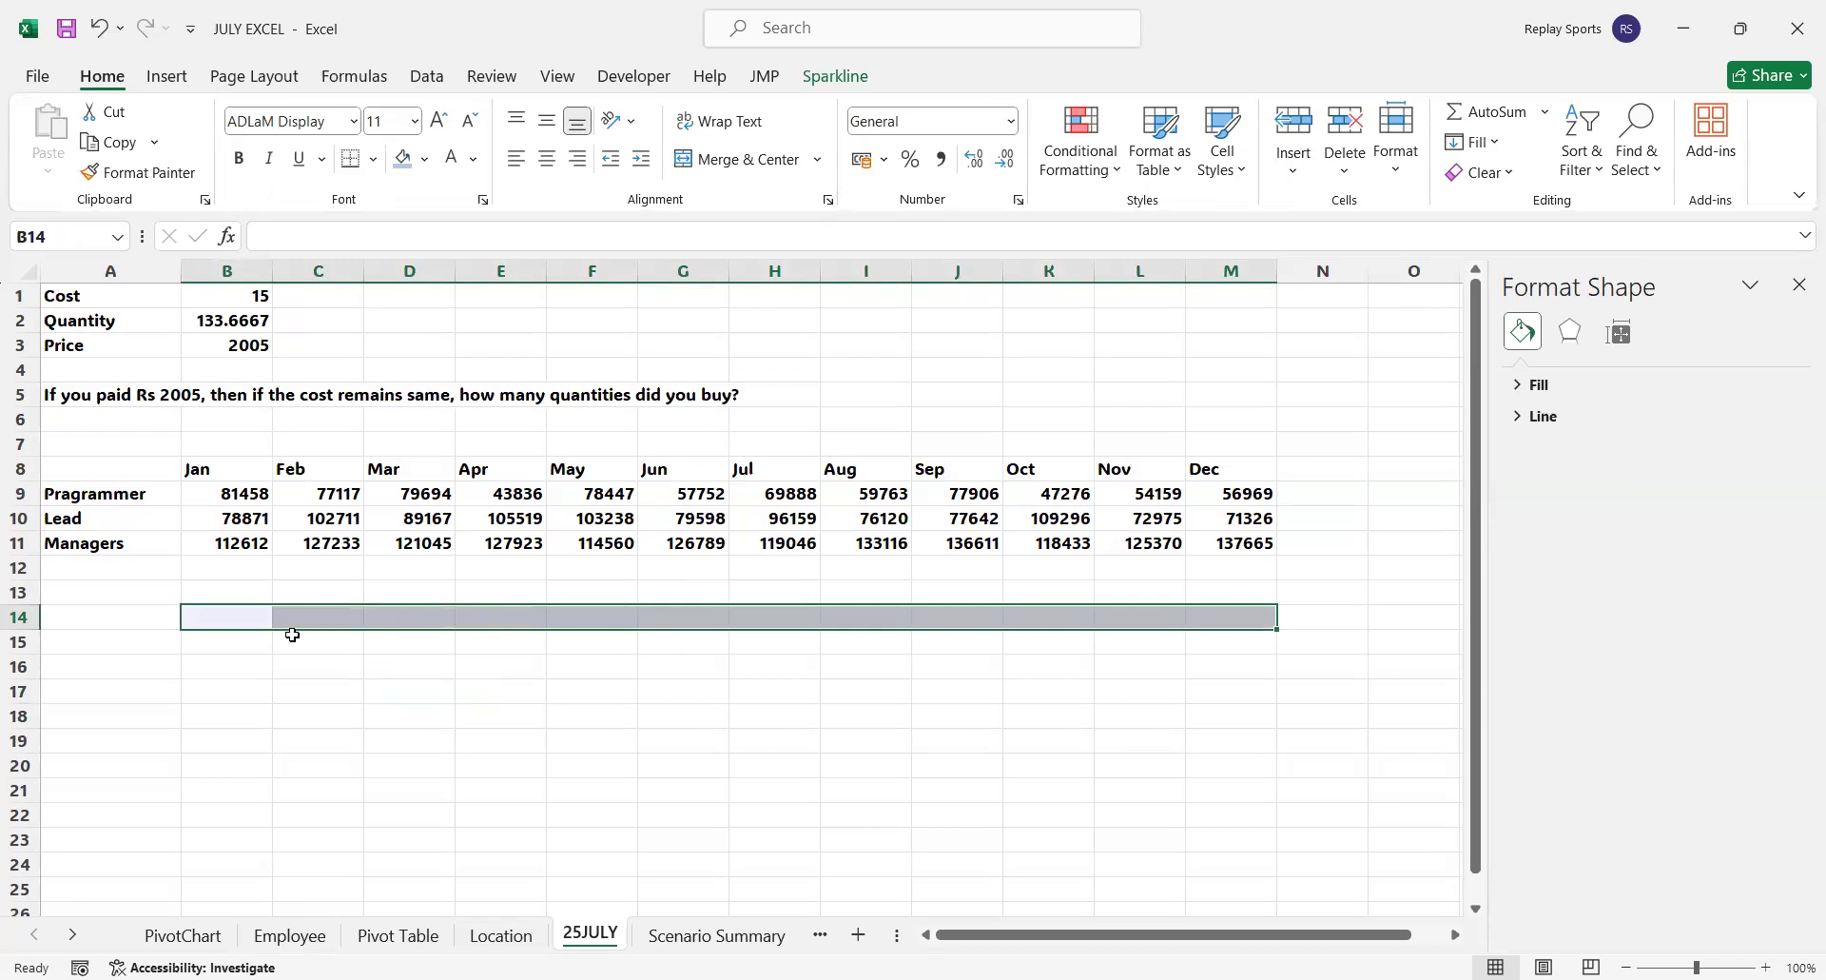
left_click(835, 76)
left_click(903, 141)
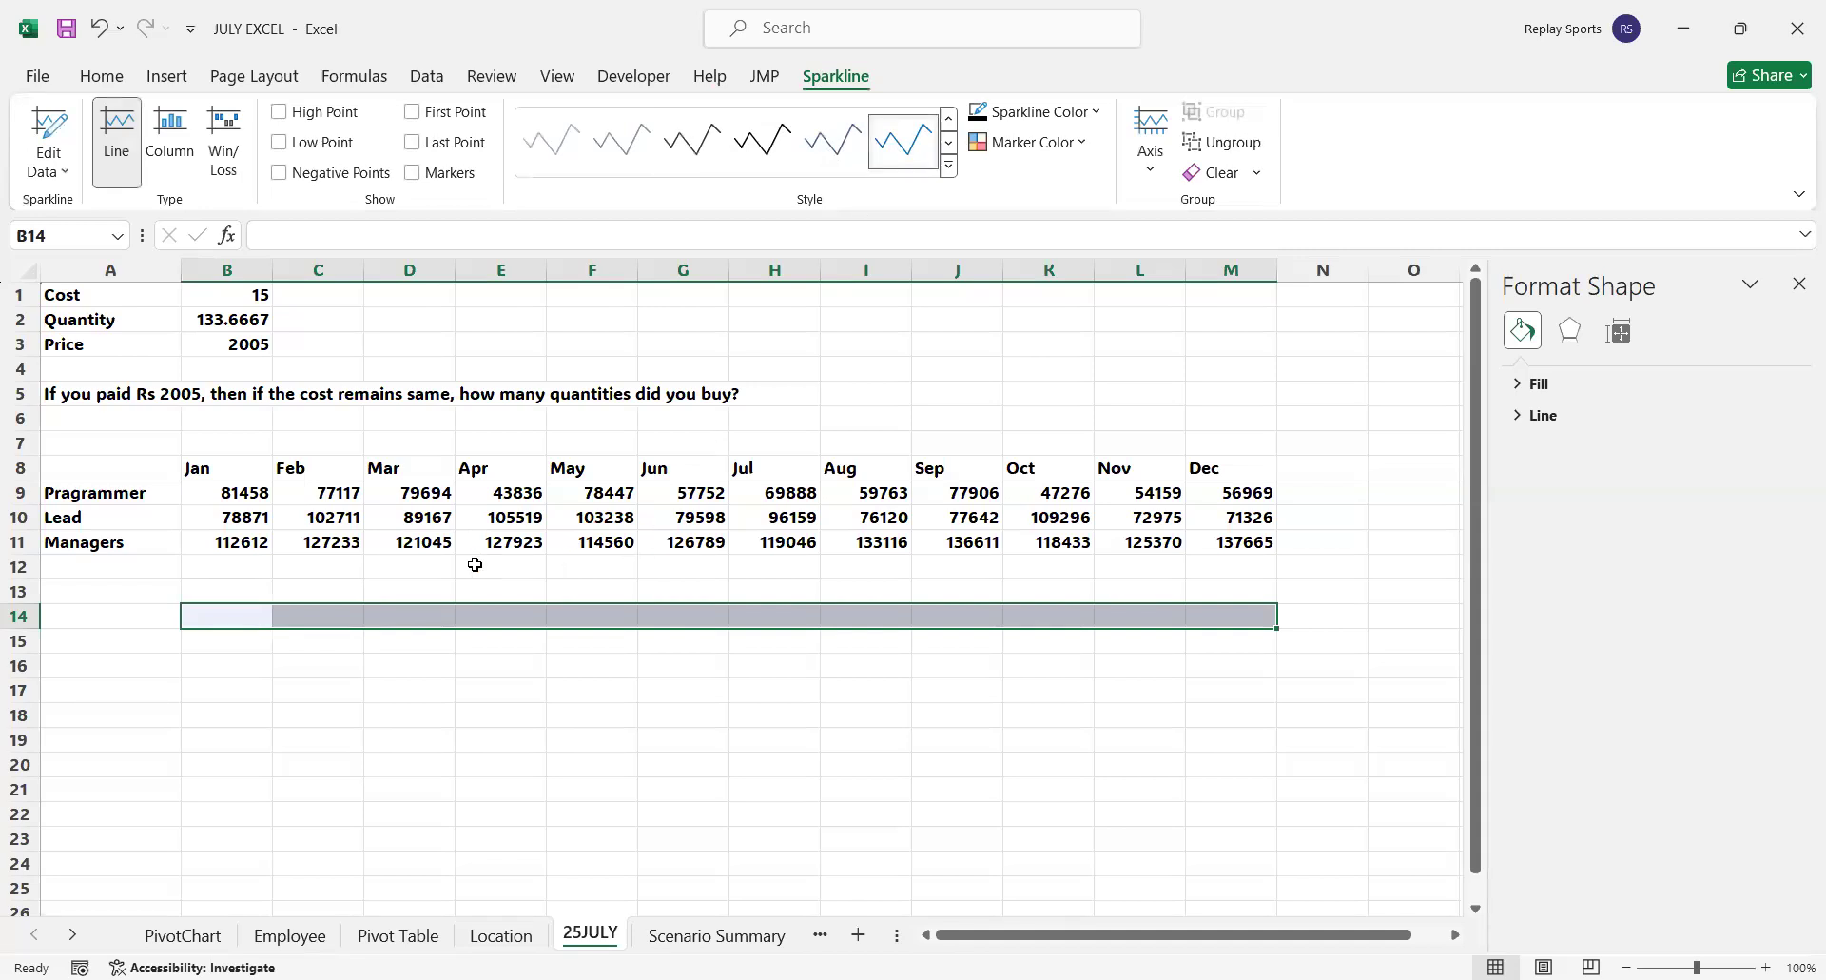
left_click(234, 494)
left_click(245, 596)
left_click_drag(244, 596, 1204, 594)
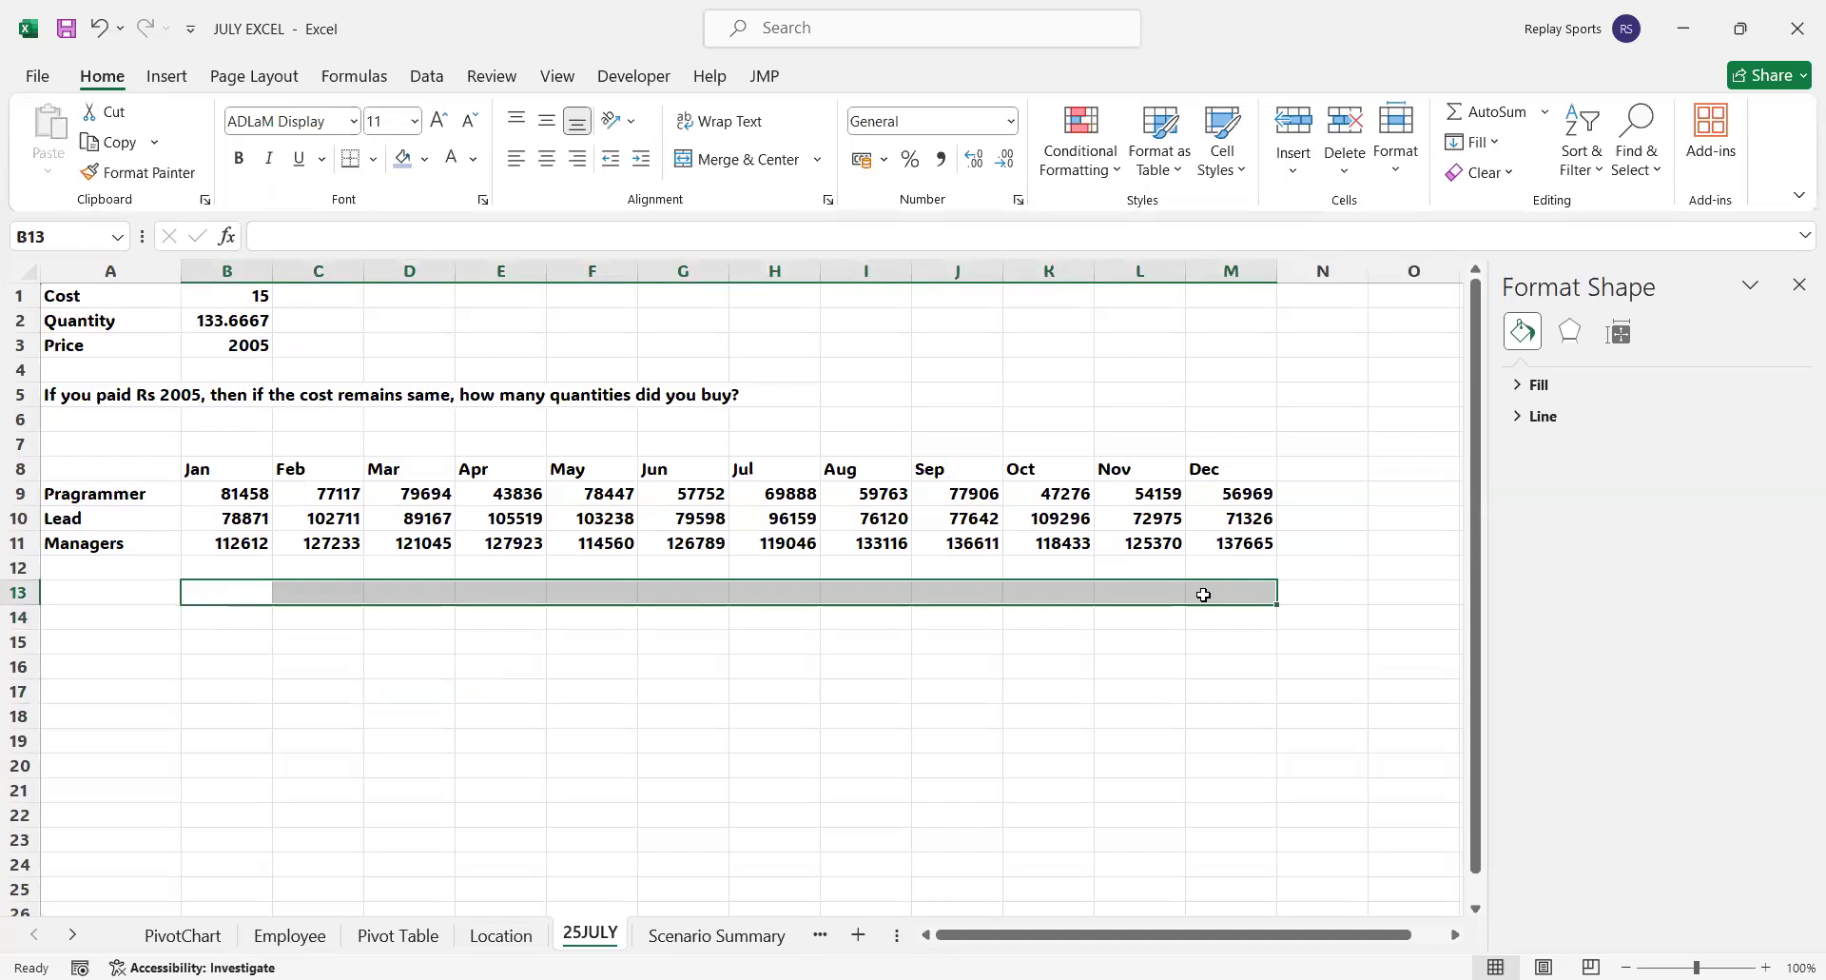
left_click(966, 592)
left_click(775, 598)
left_click(756, 618)
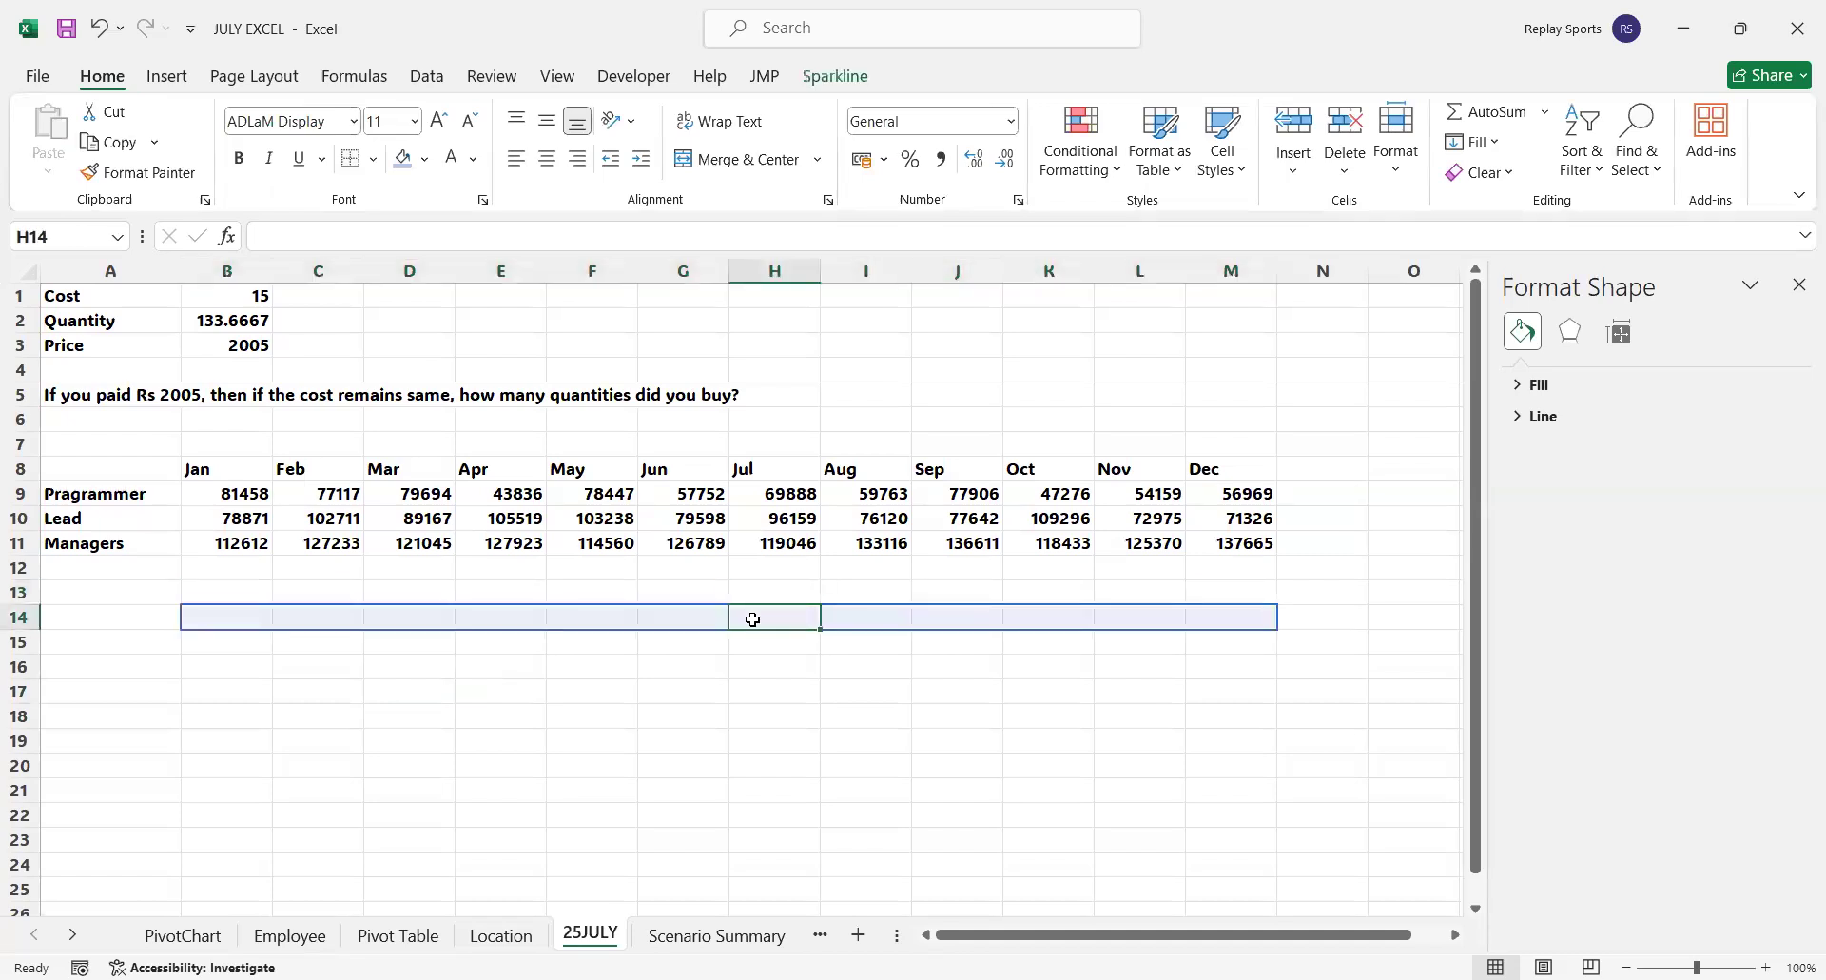
Convert the Programmer values in B9:M9 into a table without headers and load it into the Power Query Editor
left_click(691, 619)
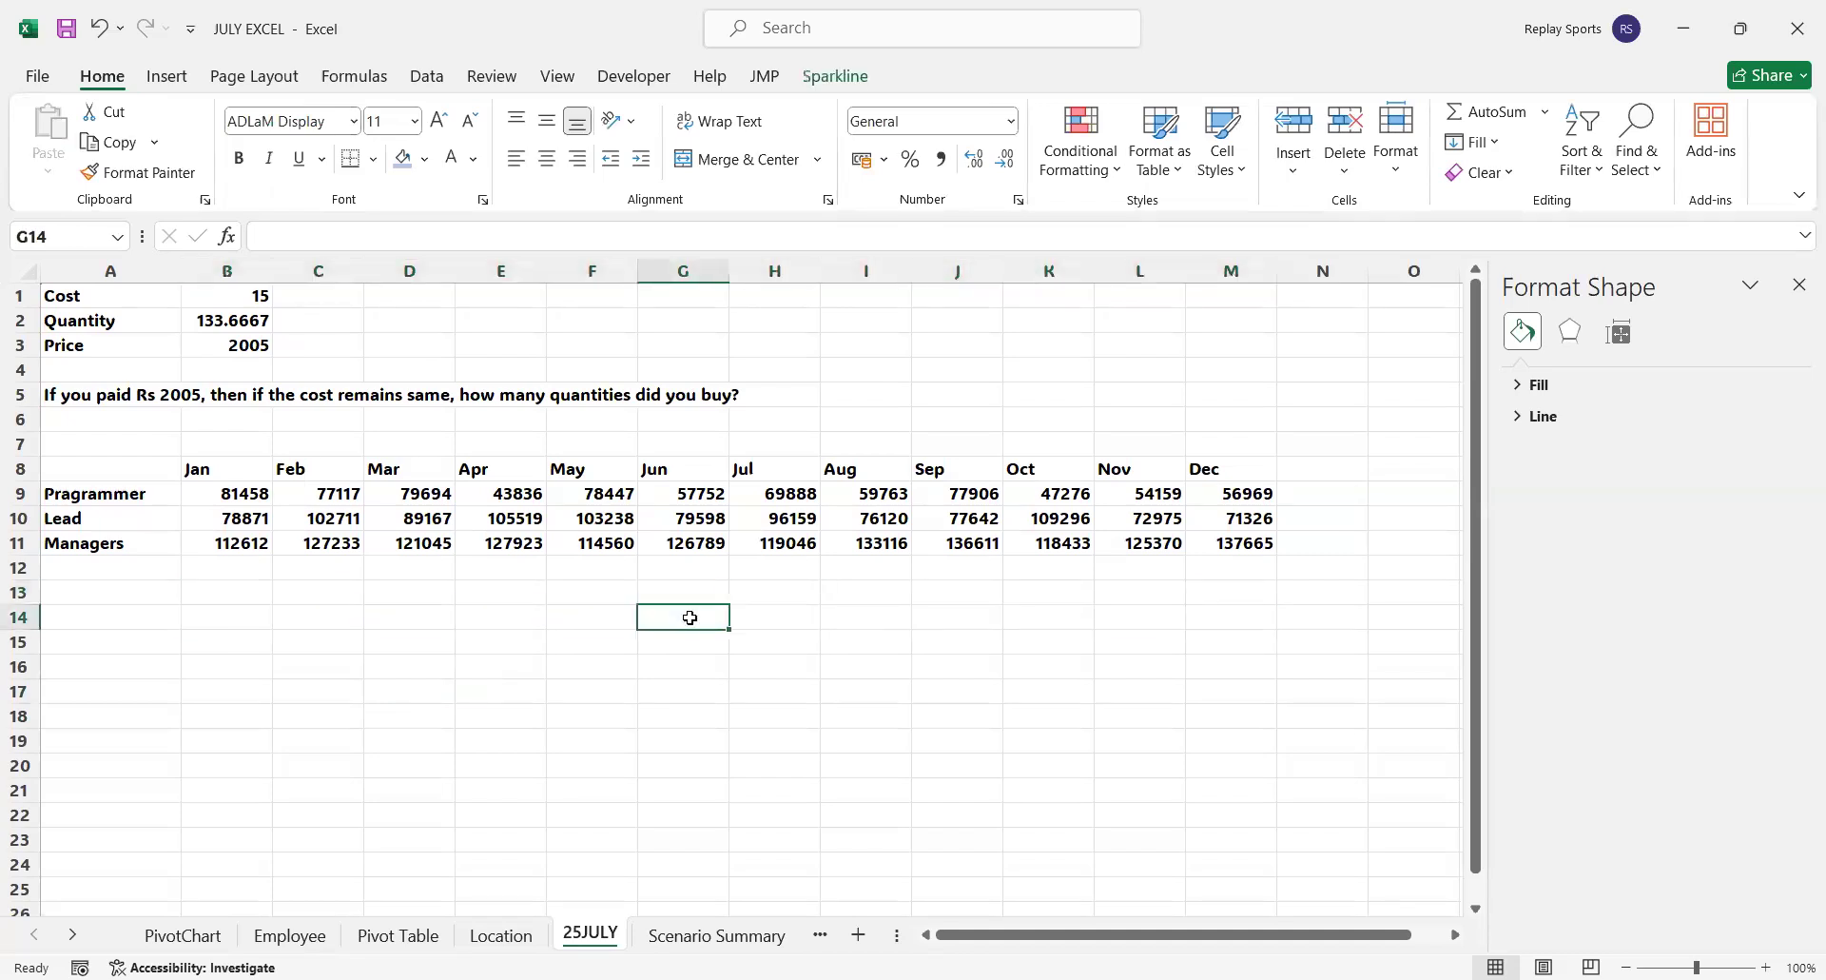
right_click(691, 626)
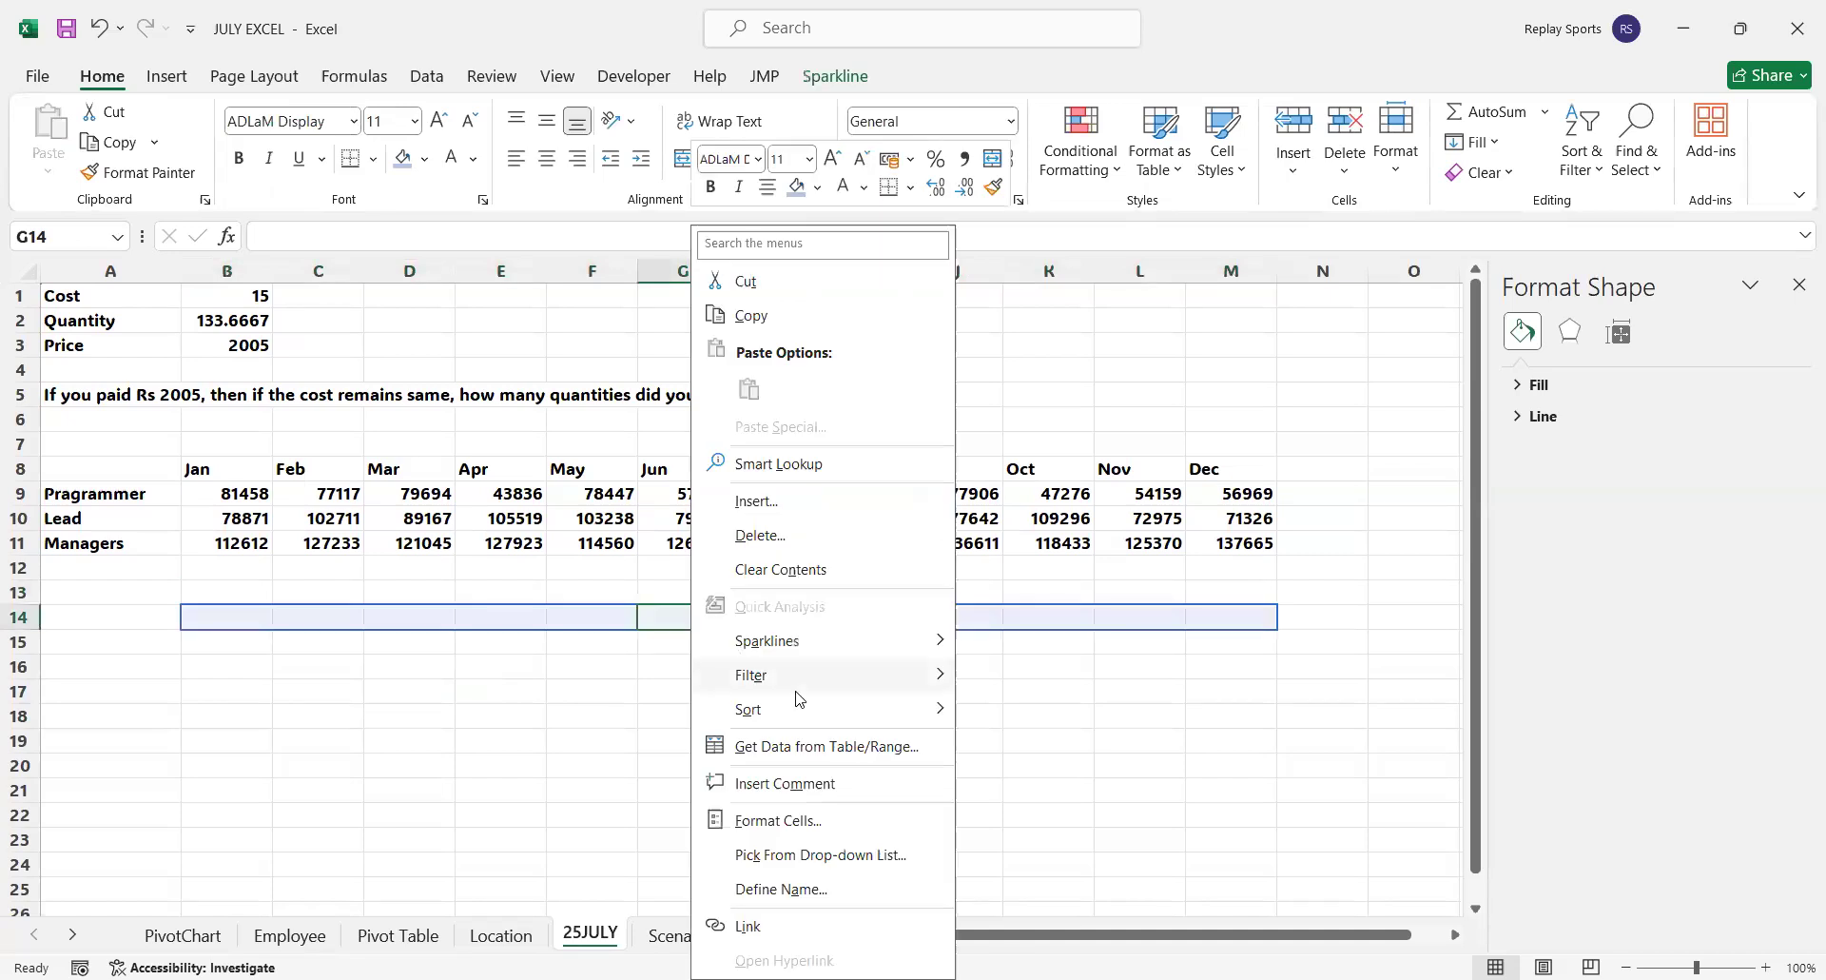
left_click(818, 746)
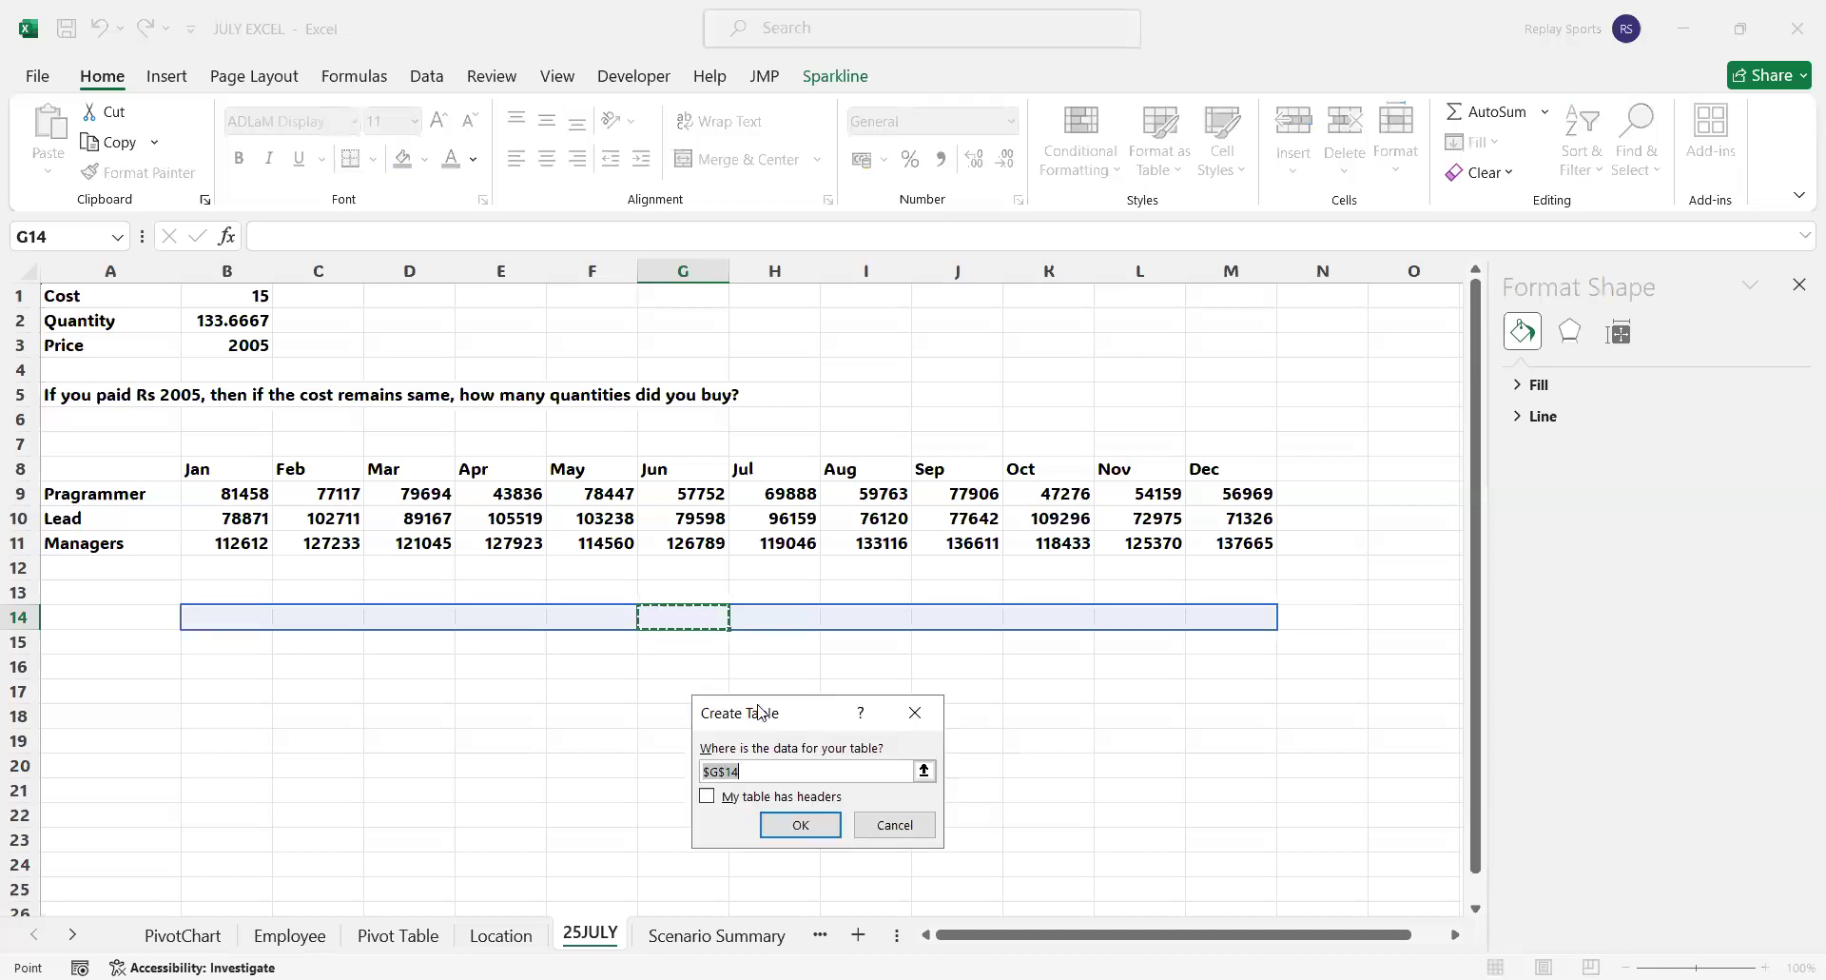
left_click(243, 493)
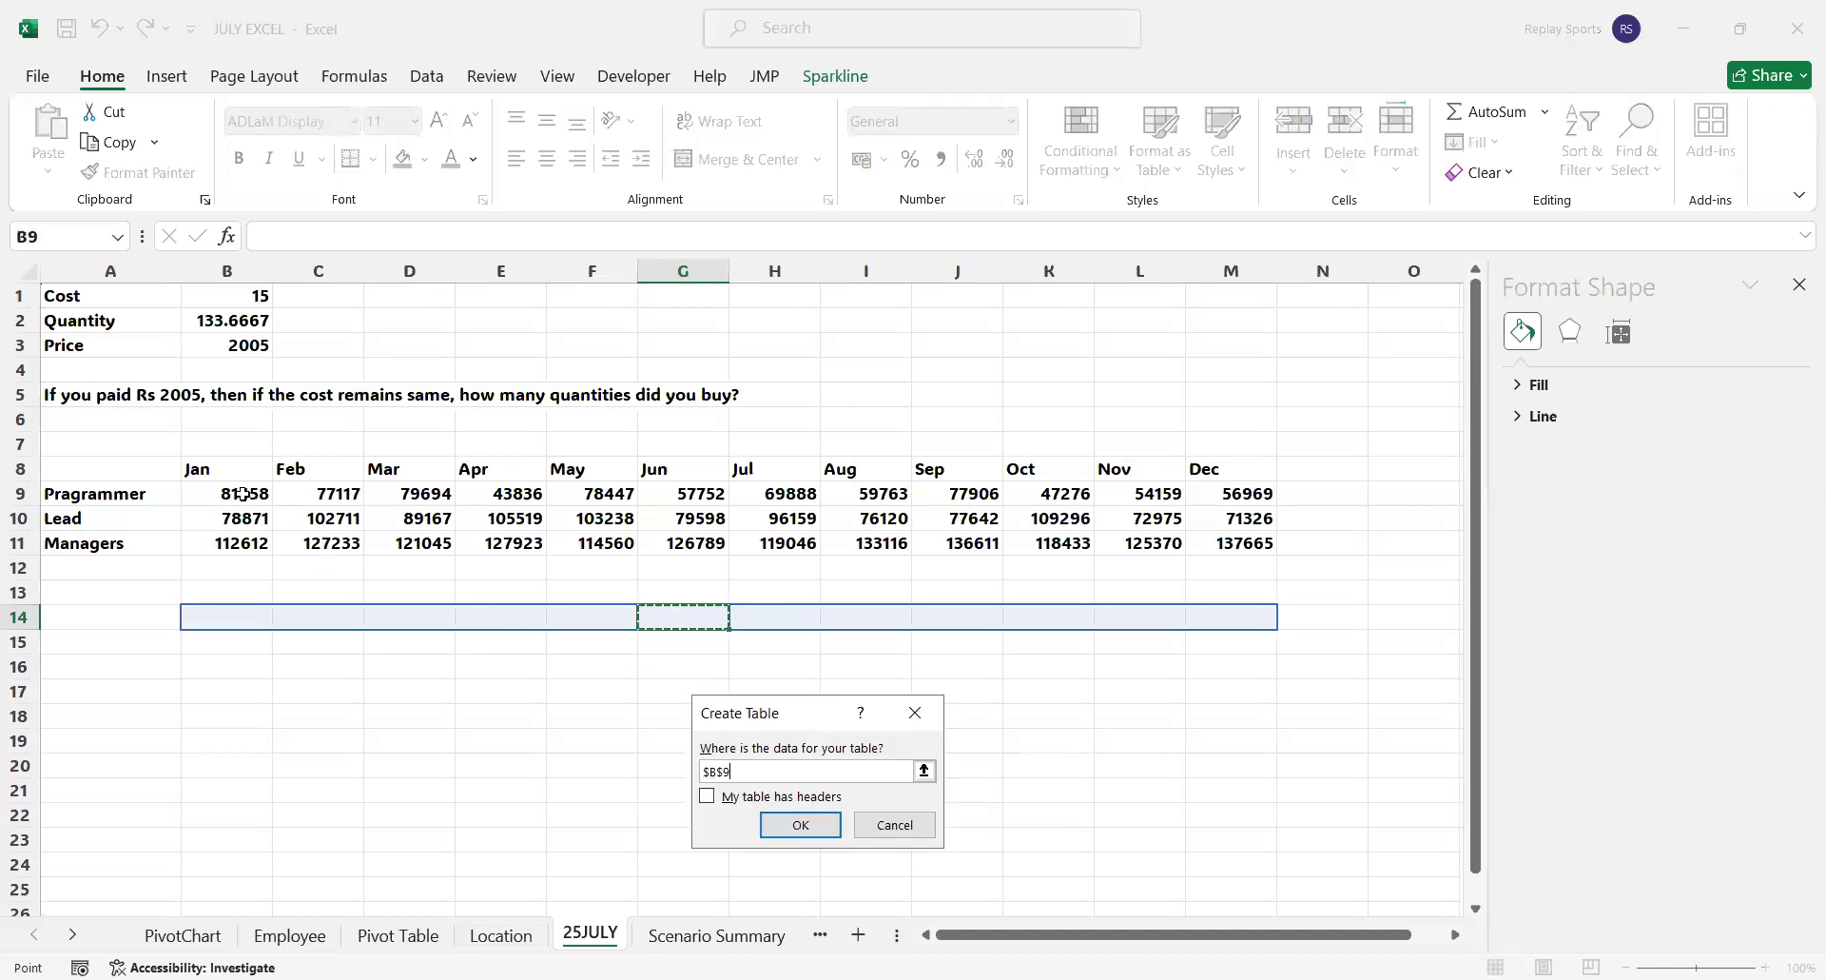
left_click(1210, 495, "shift")
left_click(775, 828)
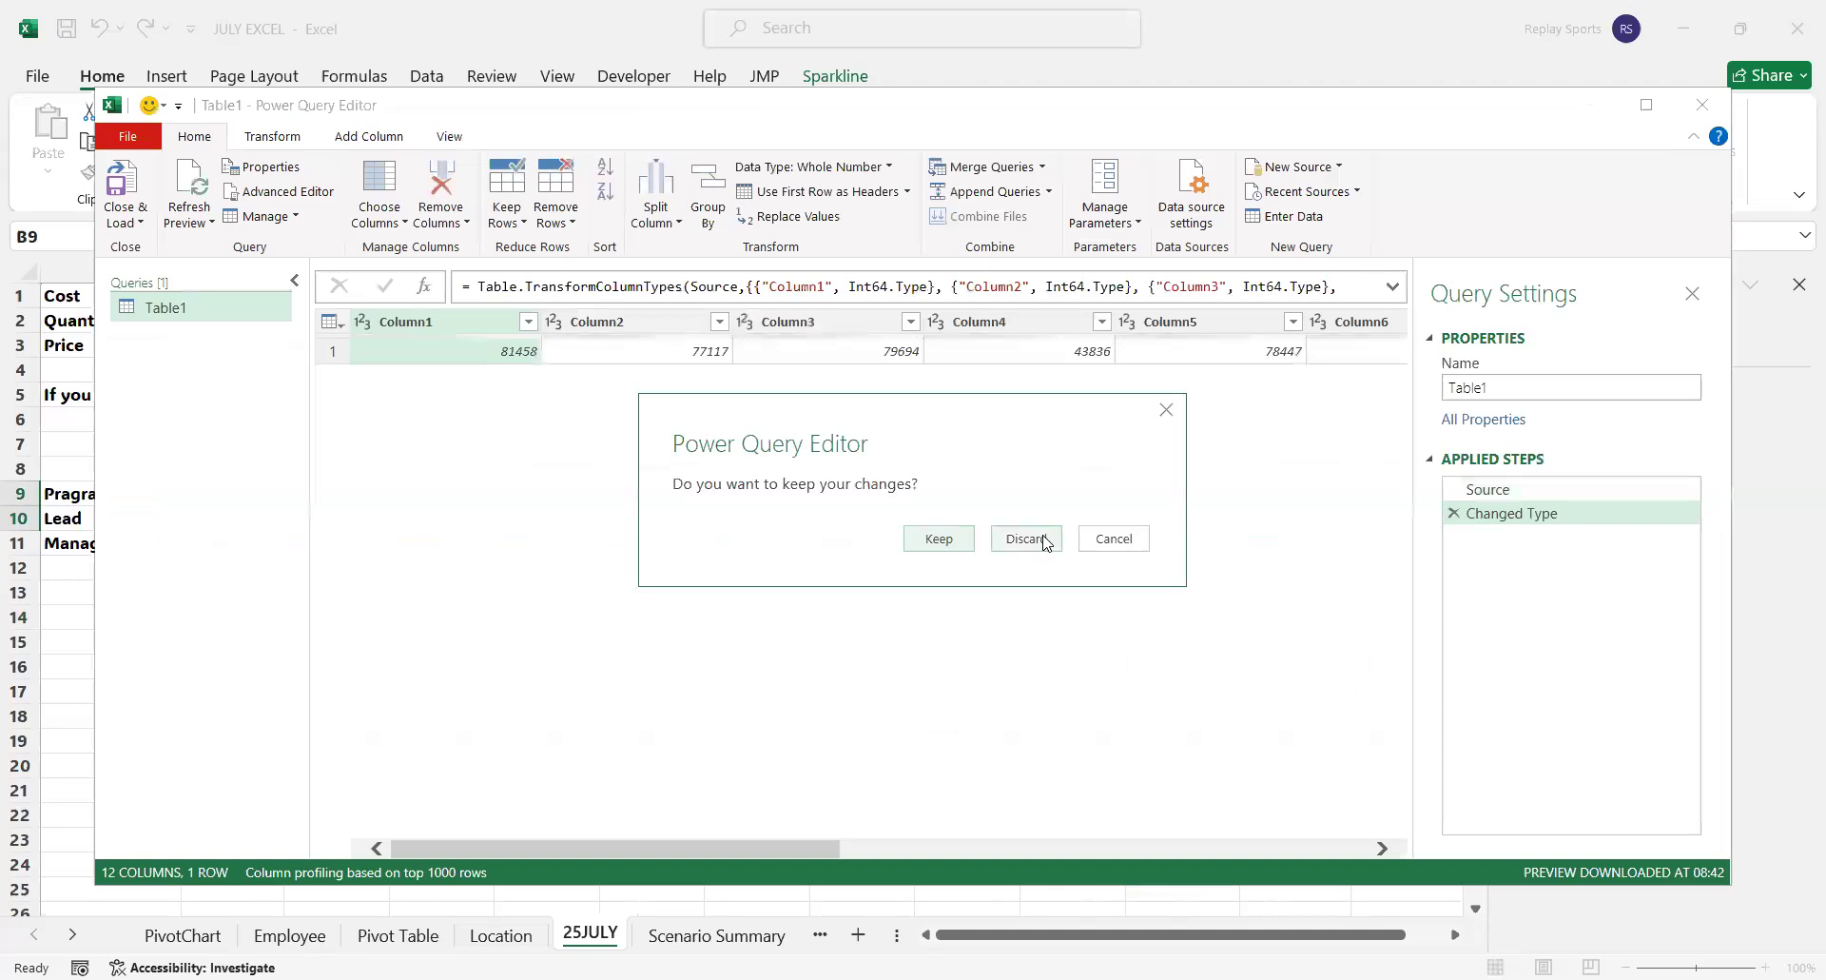
Close the Power Query Editor without keeping its changes and undo the table conversion of B9:M9
key("Return")
left_click(856, 704)
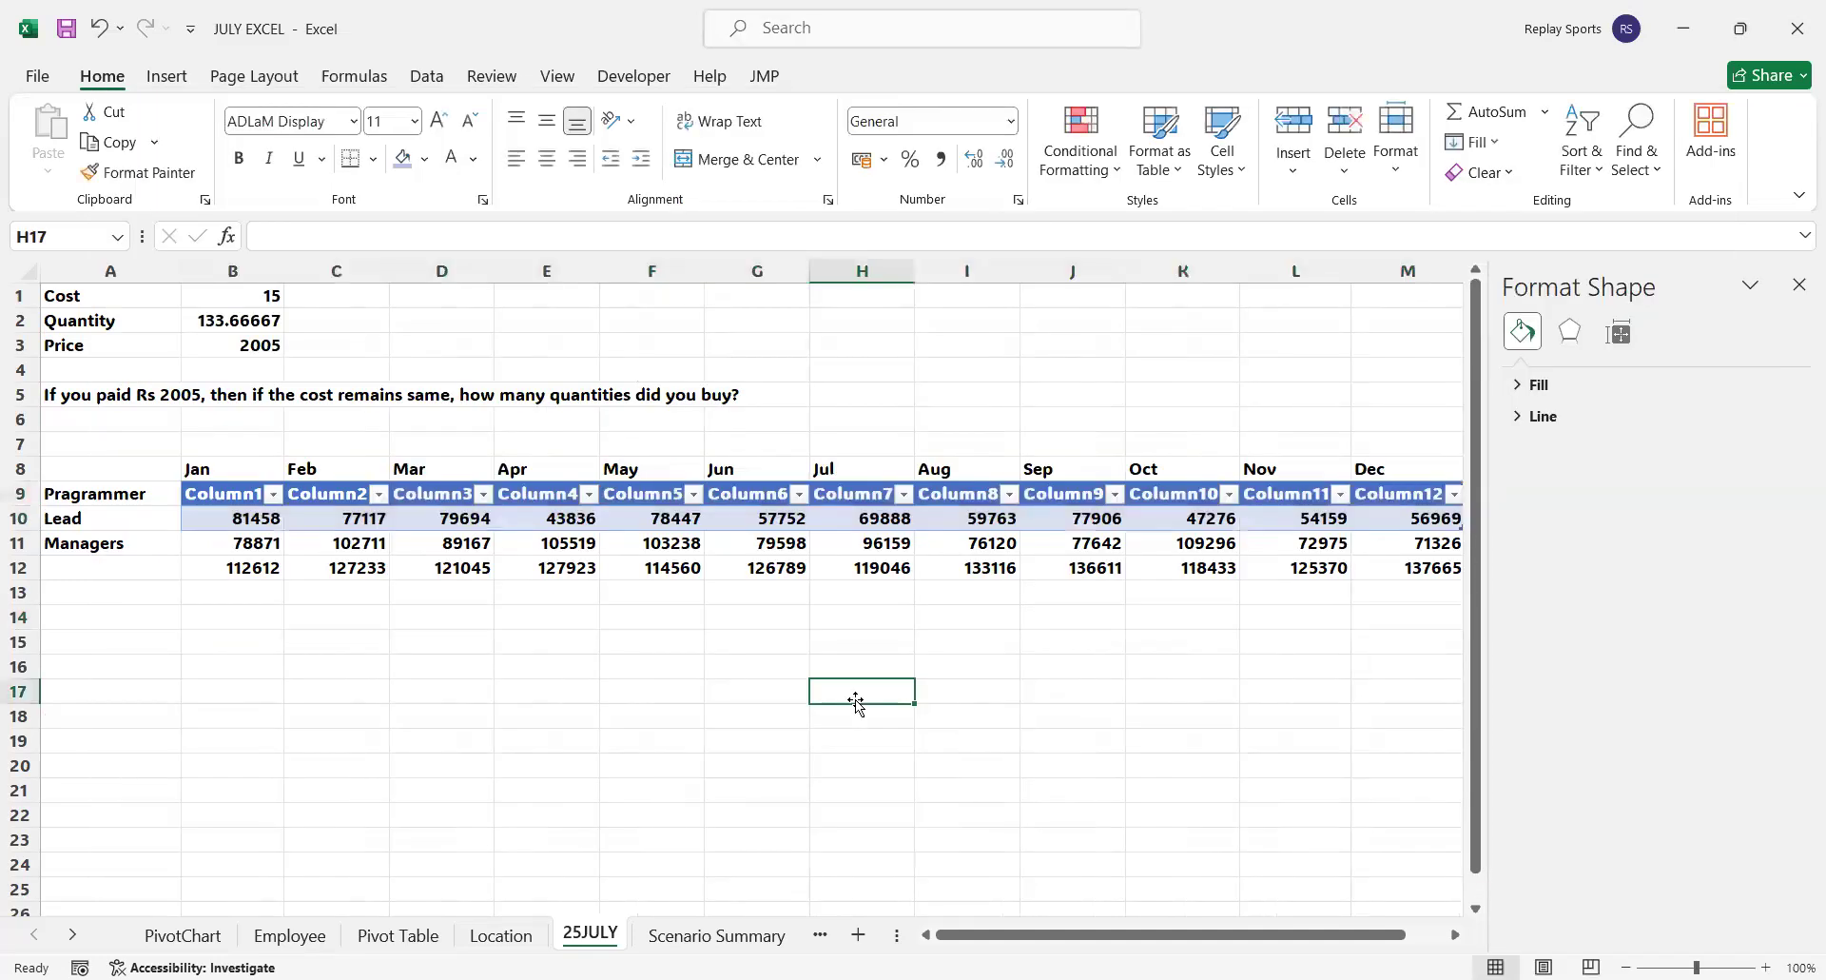
key("ctrl+z")
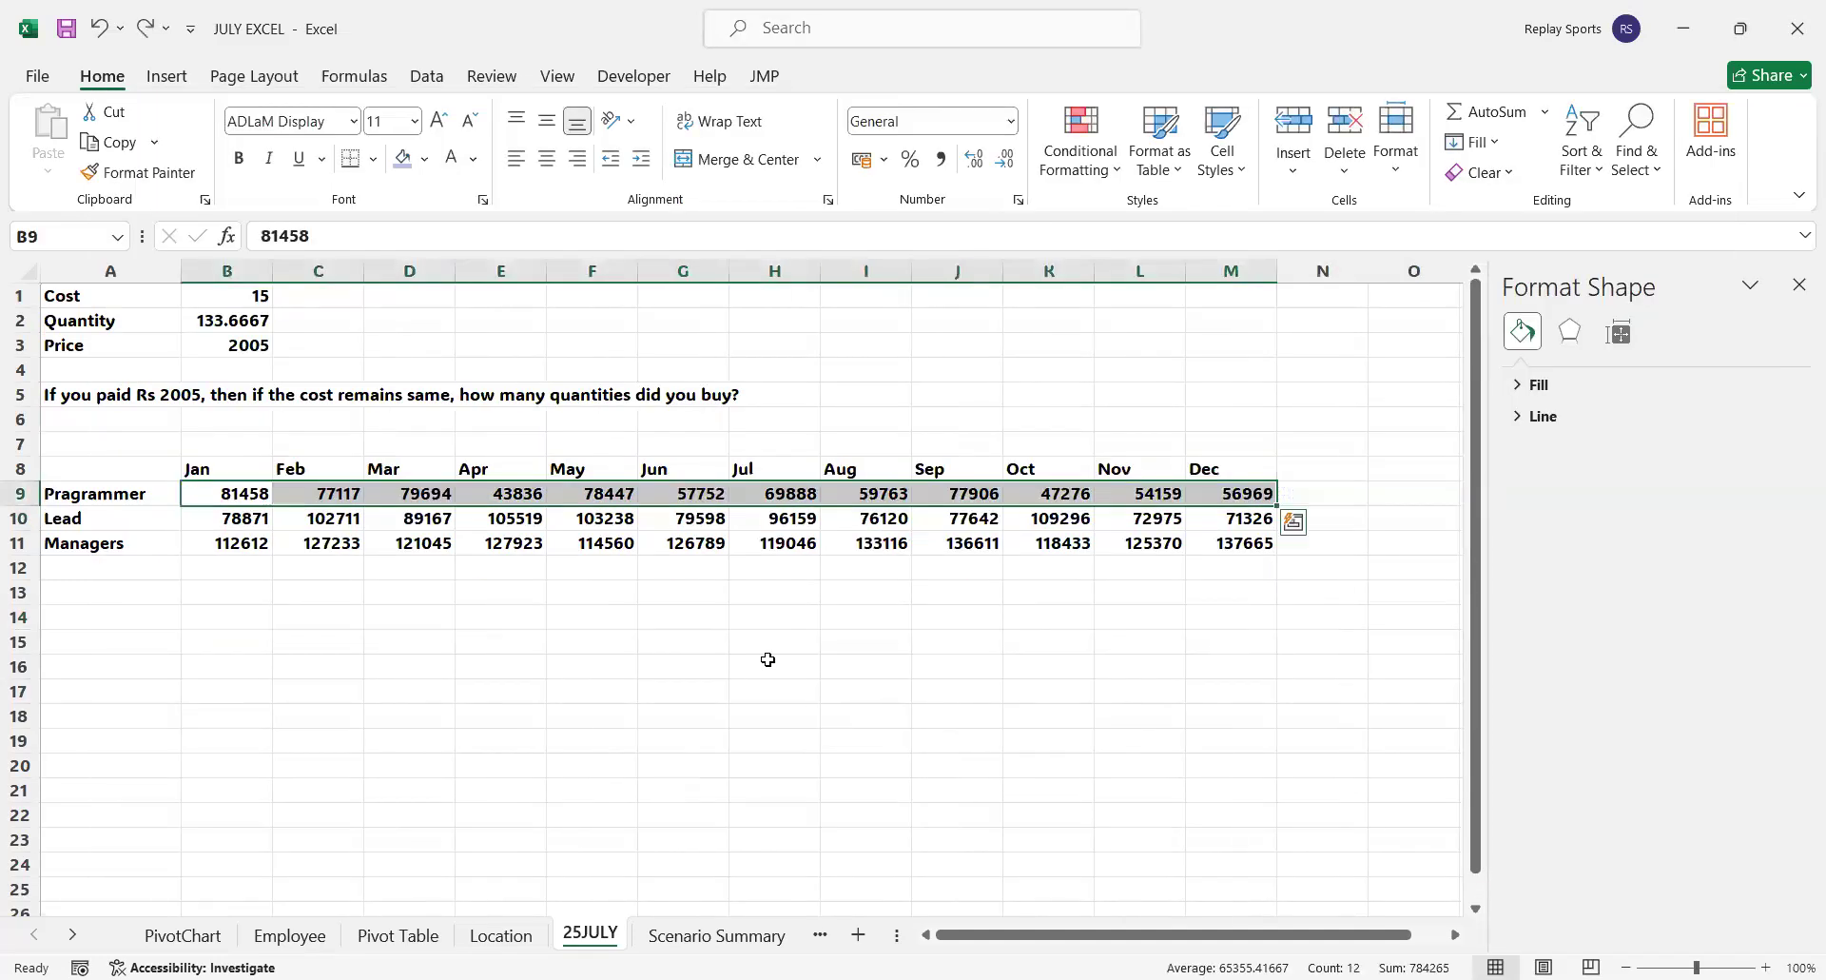
left_click(767, 661)
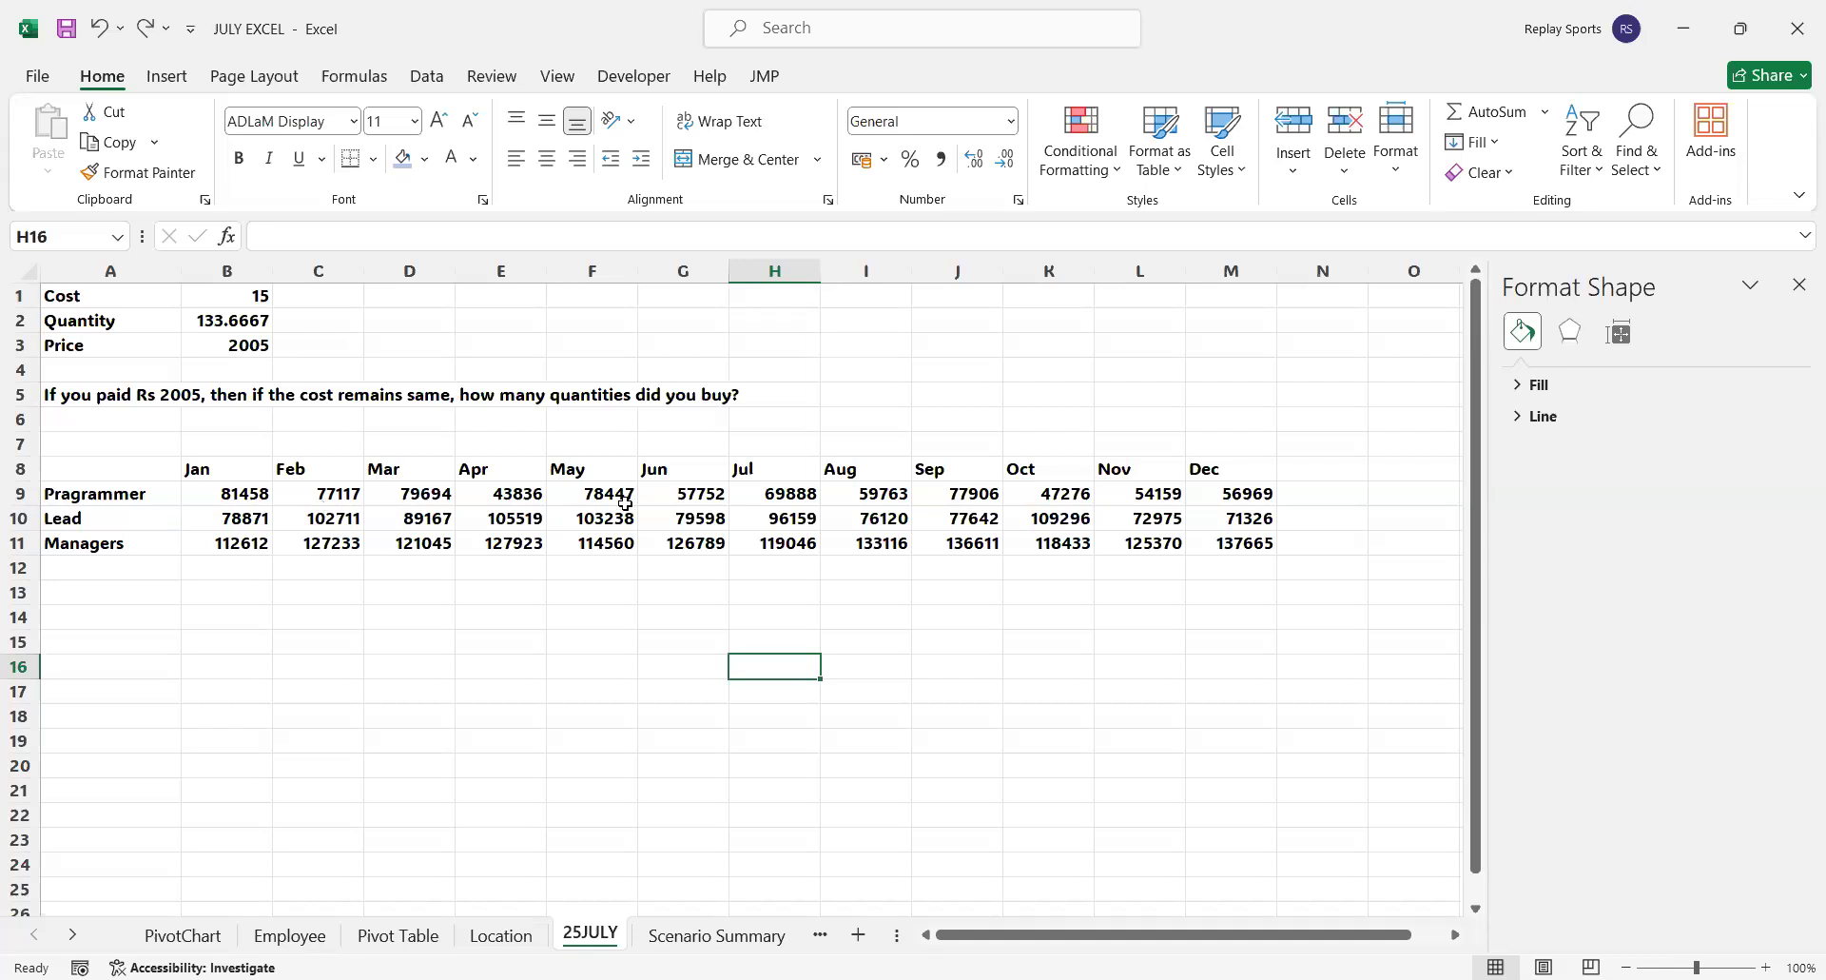
Create line sparklines in B13:B15 from the monthly values of all three designations in B9:M11
left_click_drag(1369, 278, 1427, 275)
left_click(1626, 967)
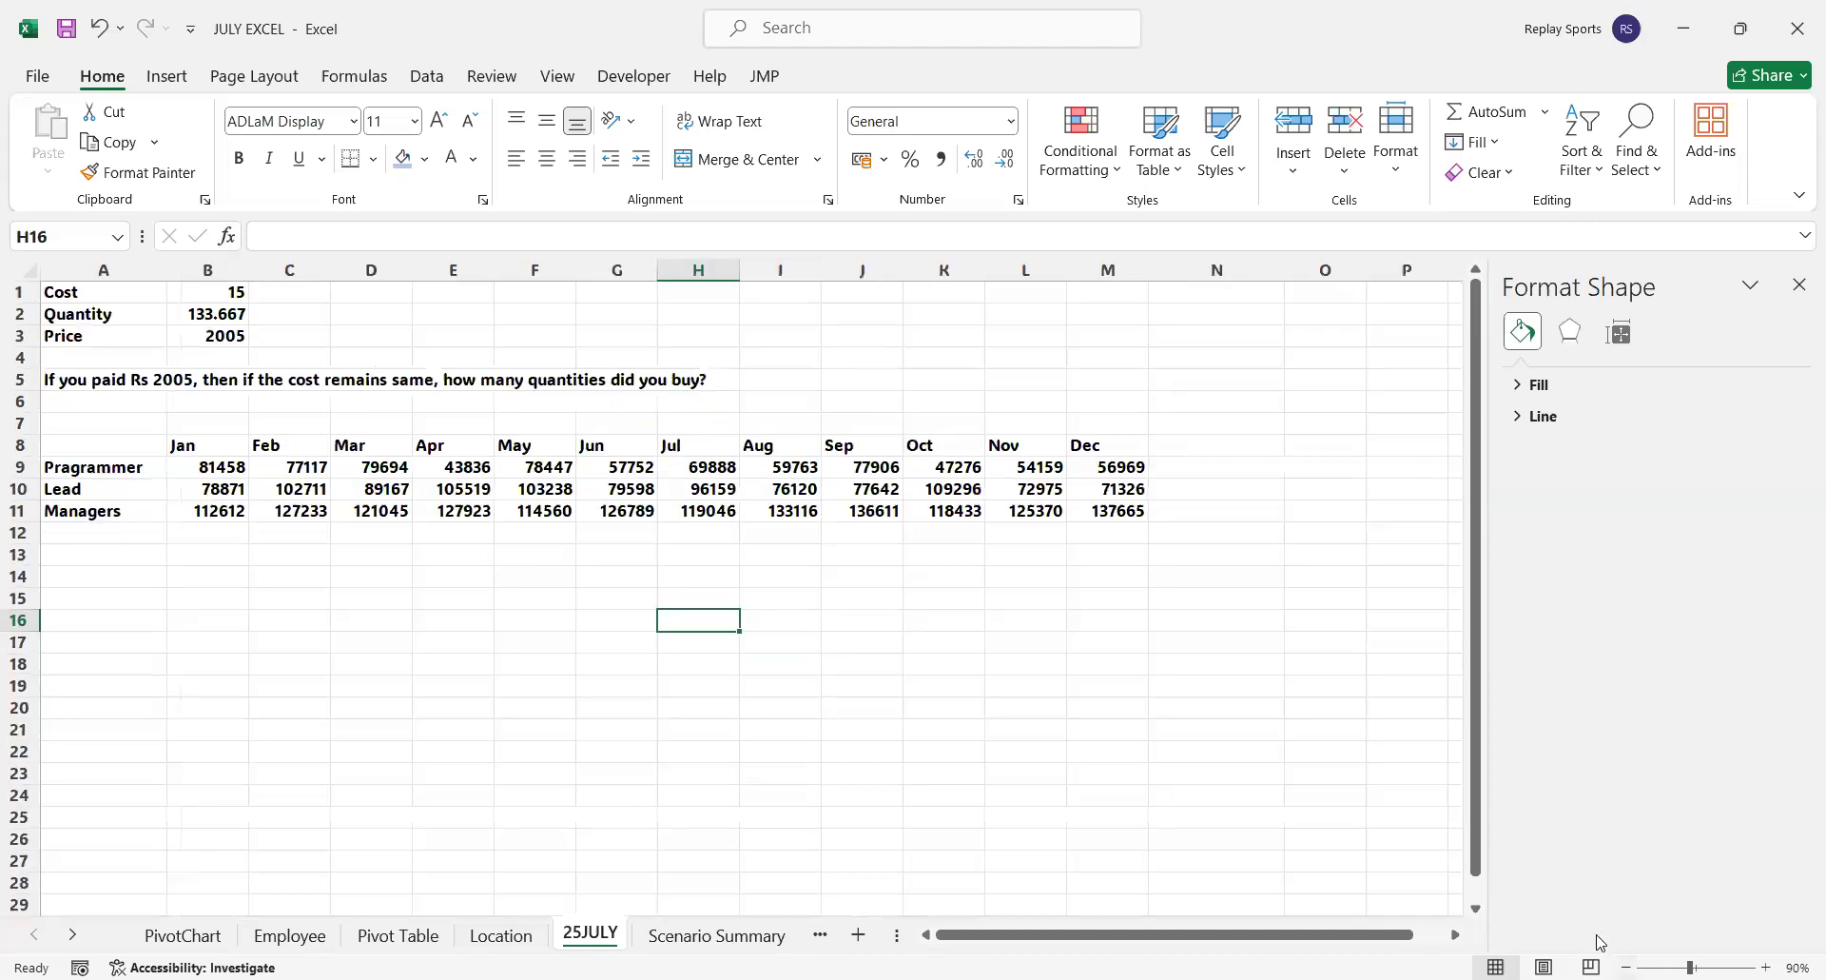
left_click(219, 556)
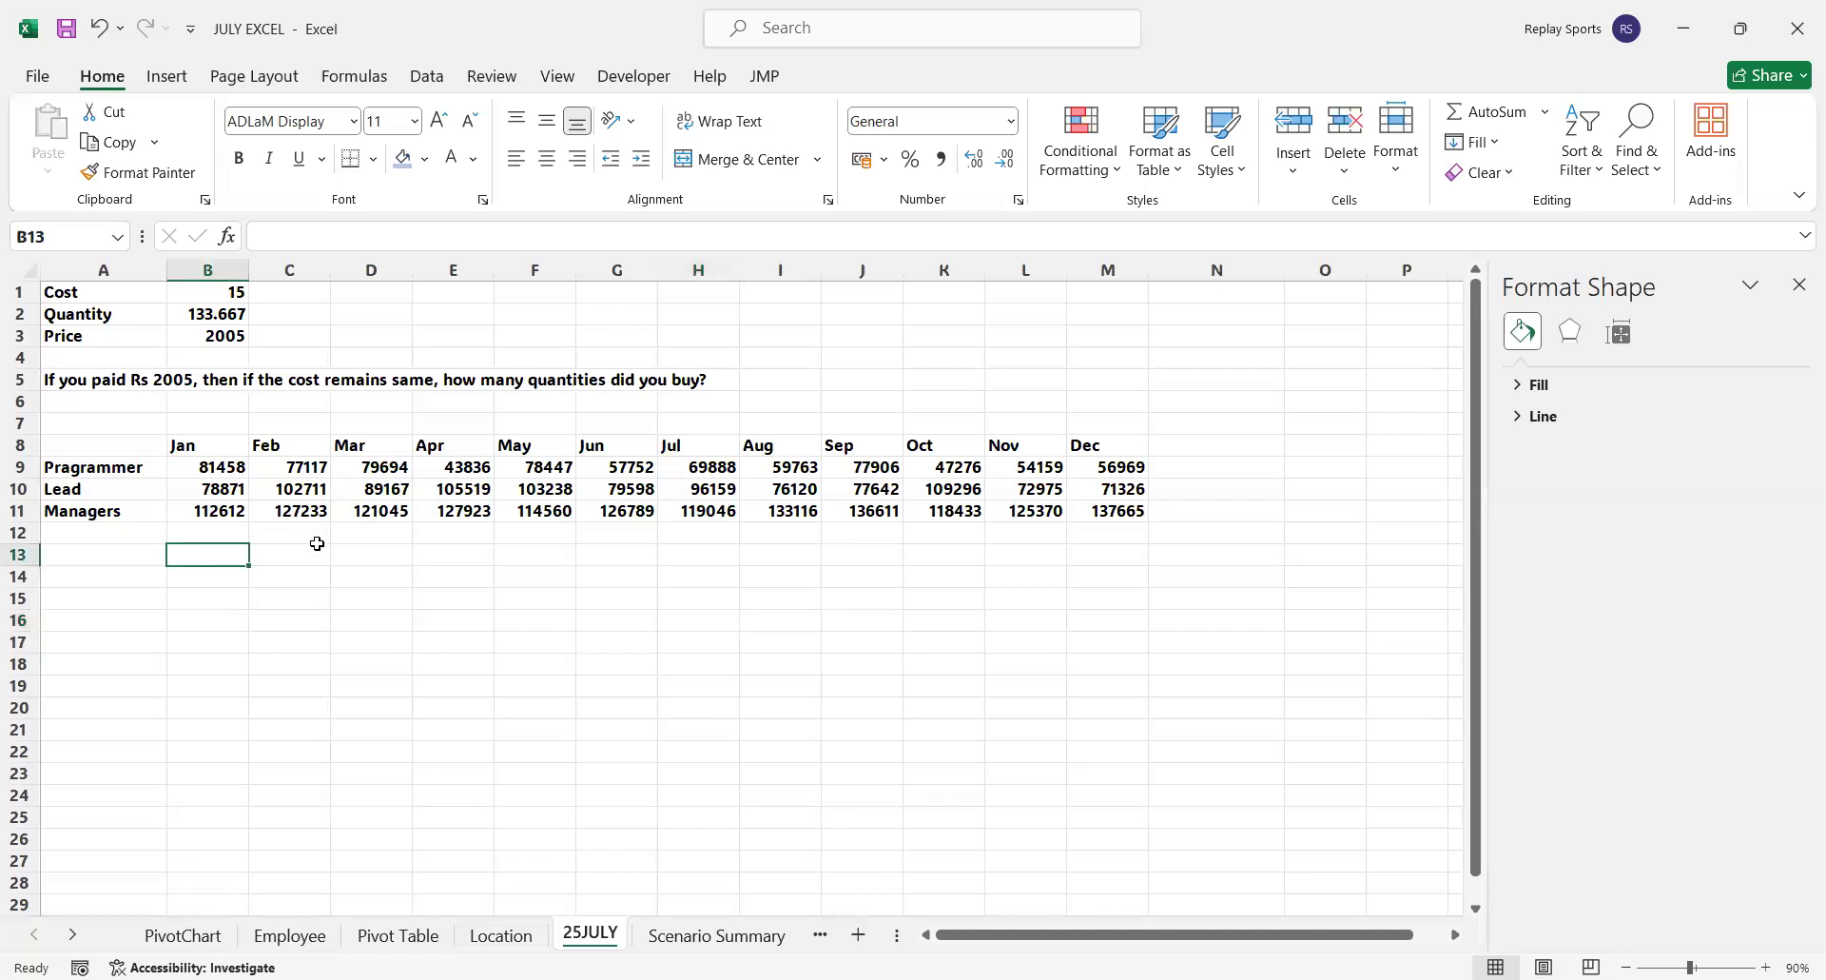
left_click_drag(225, 467, 1129, 505)
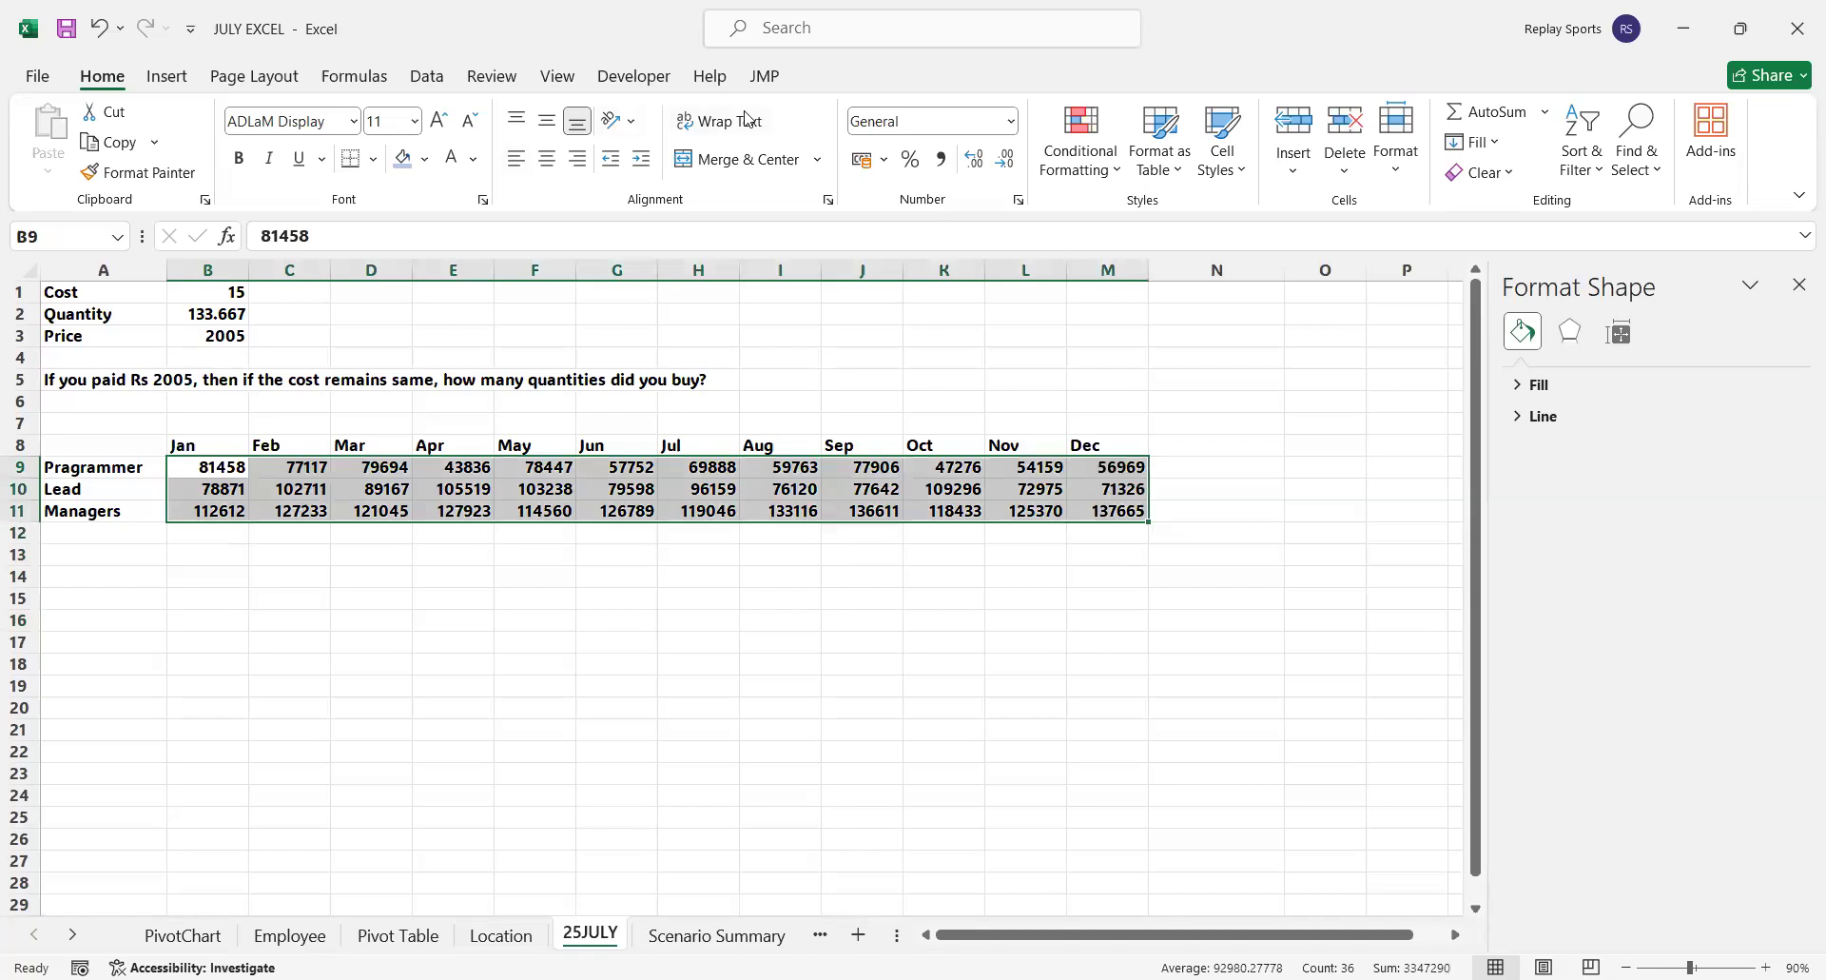
left_click(167, 76)
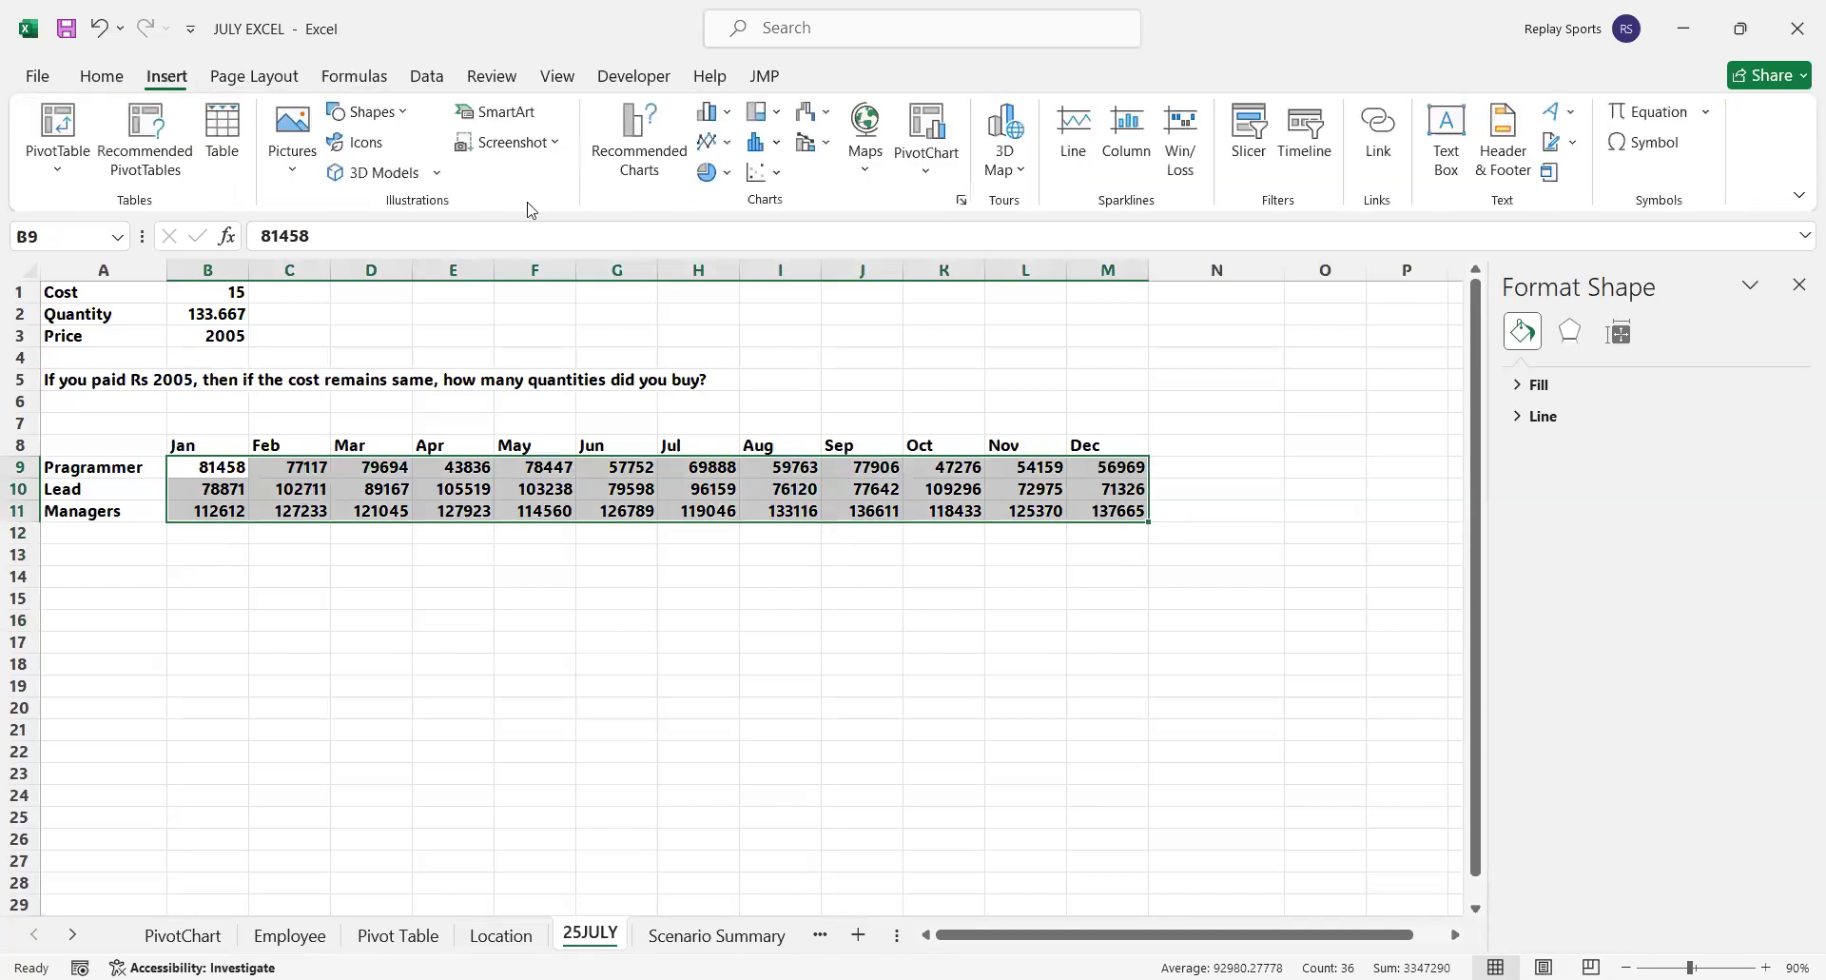
left_click(1083, 147)
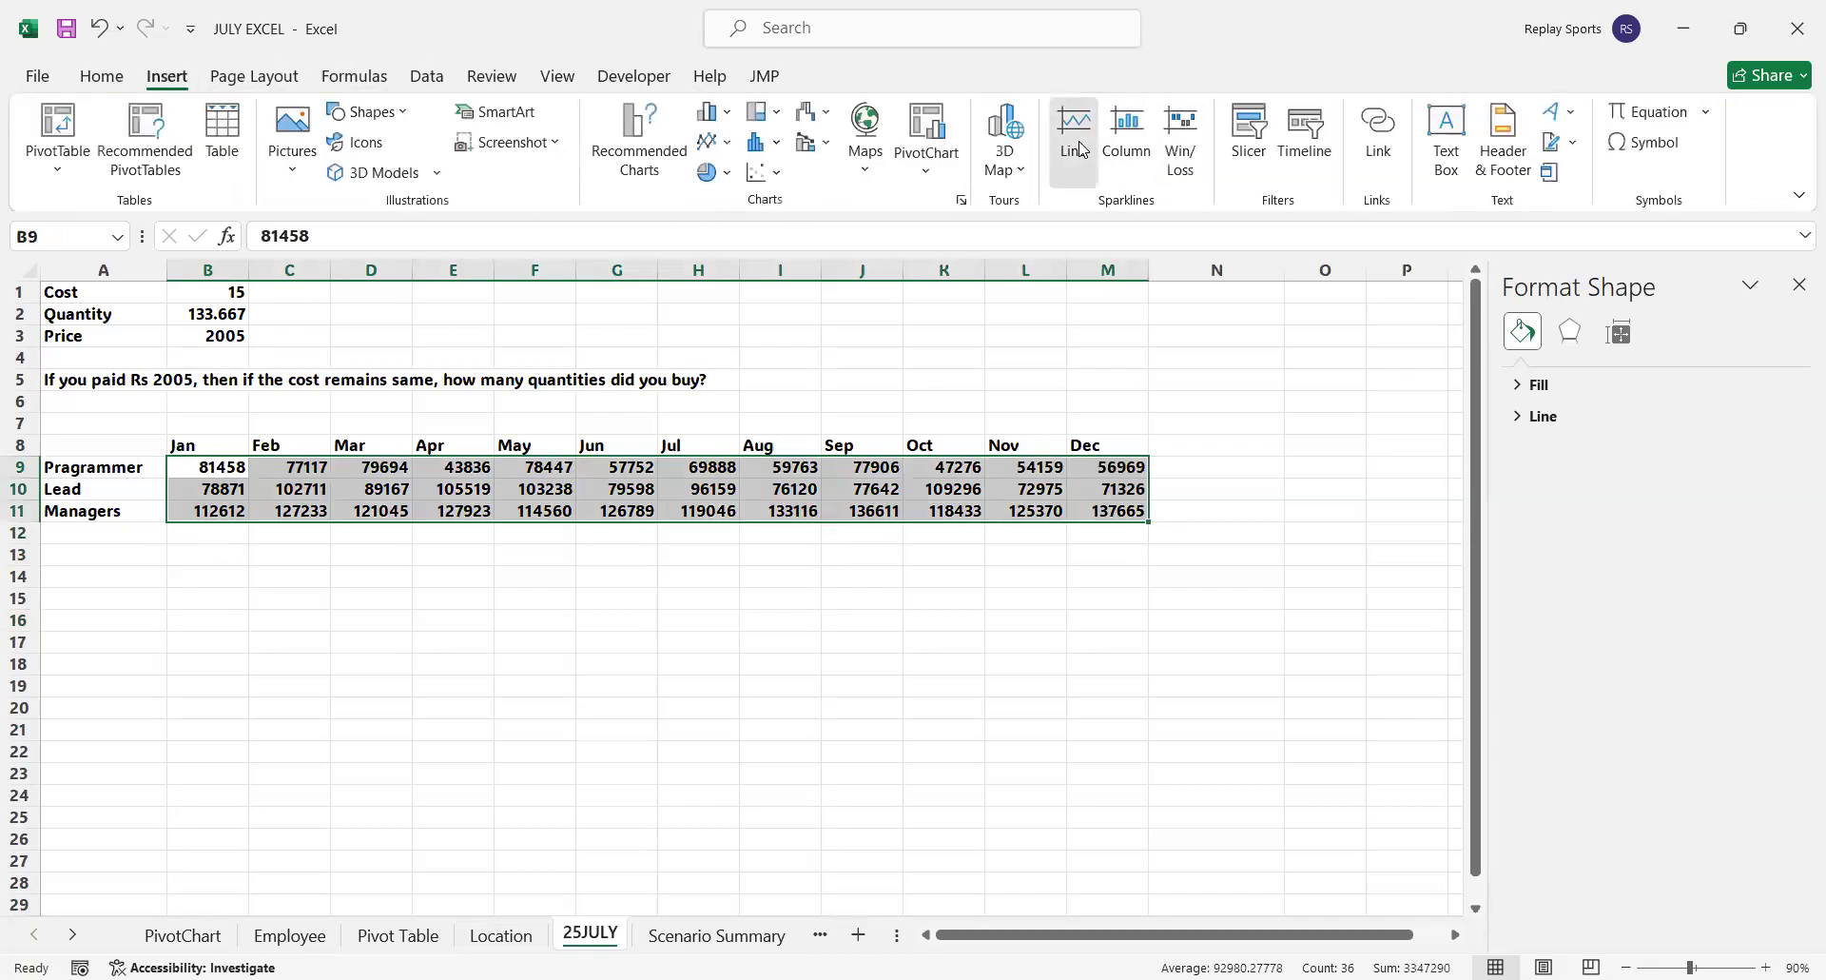
left_click(207, 557)
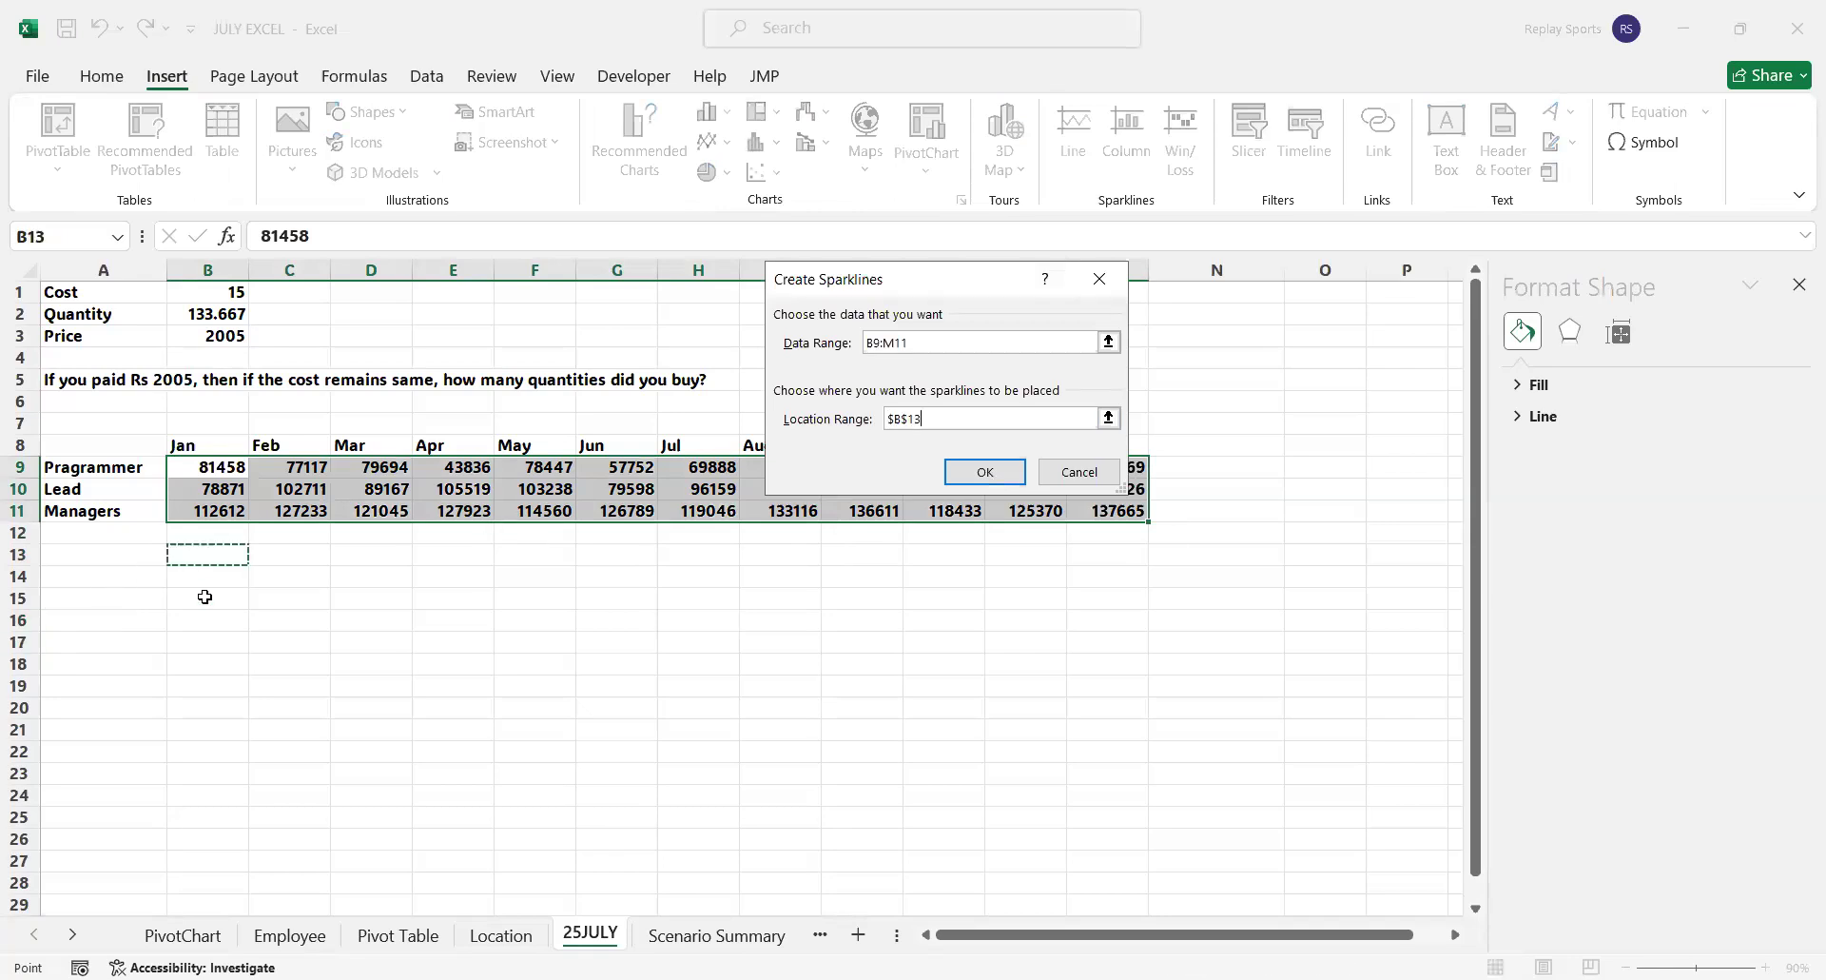
left_click(984, 472)
Autofit column B and widen it strongly so the three sparklines stretch out horizontally
double_click(250, 256)
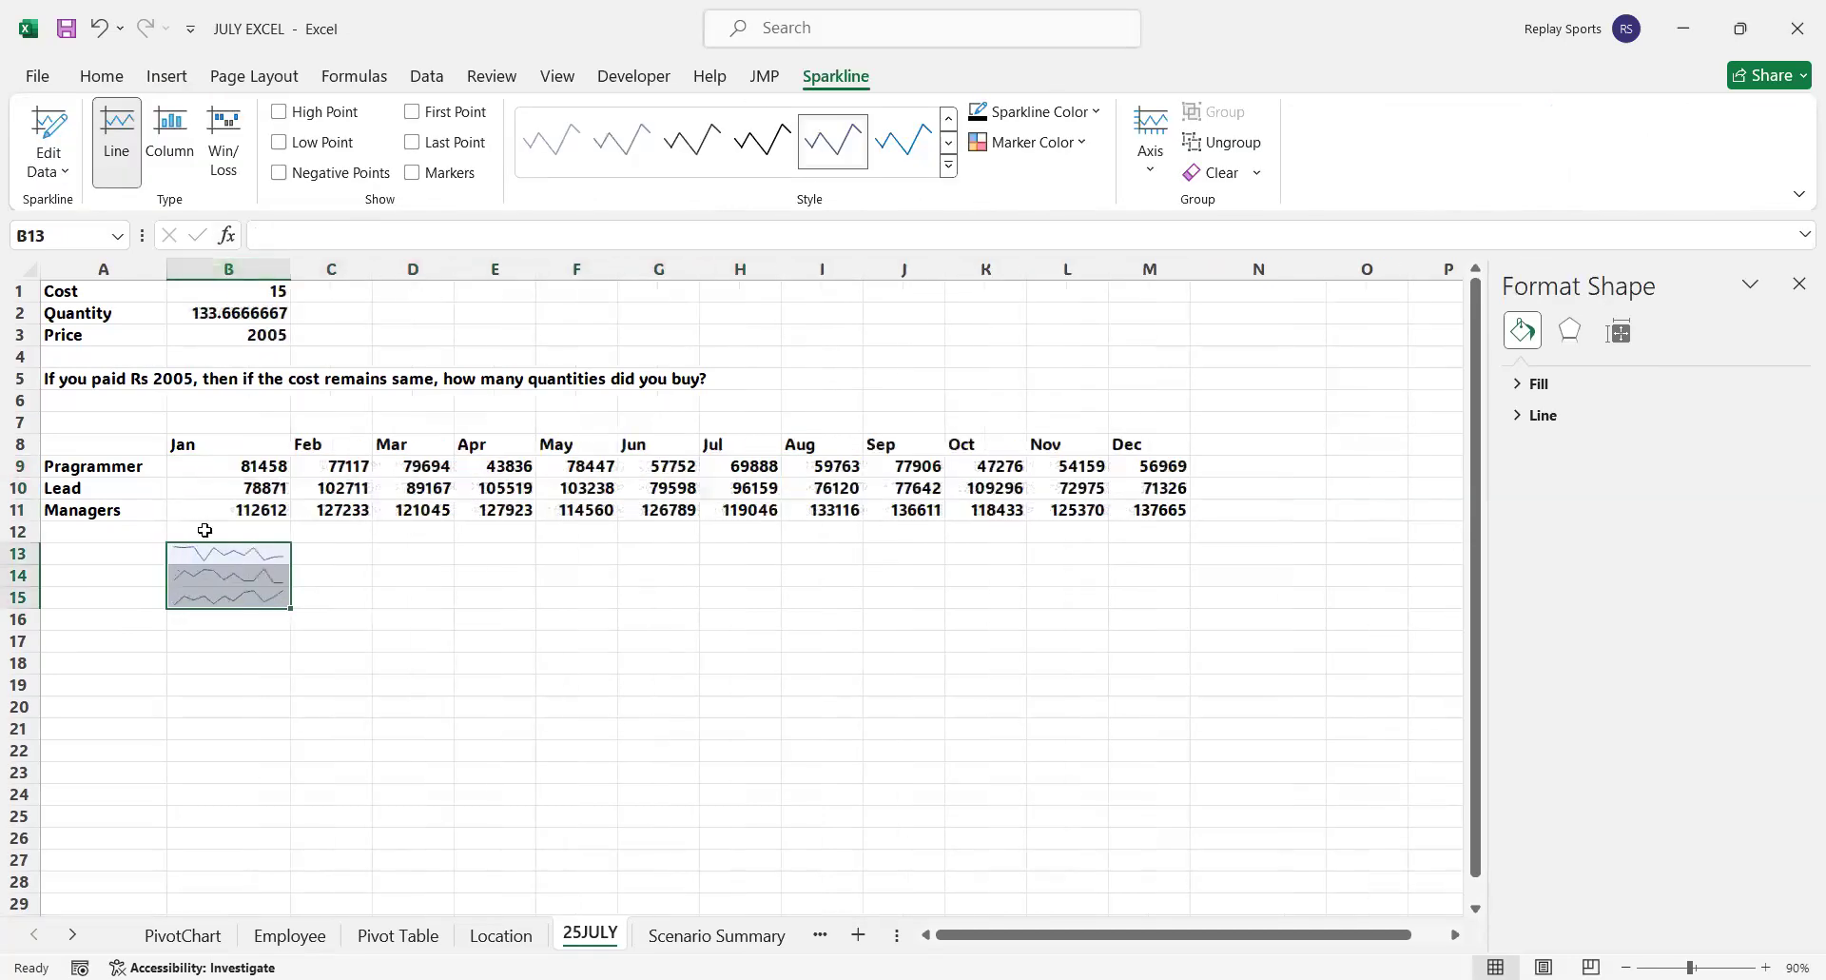
left_click(253, 554)
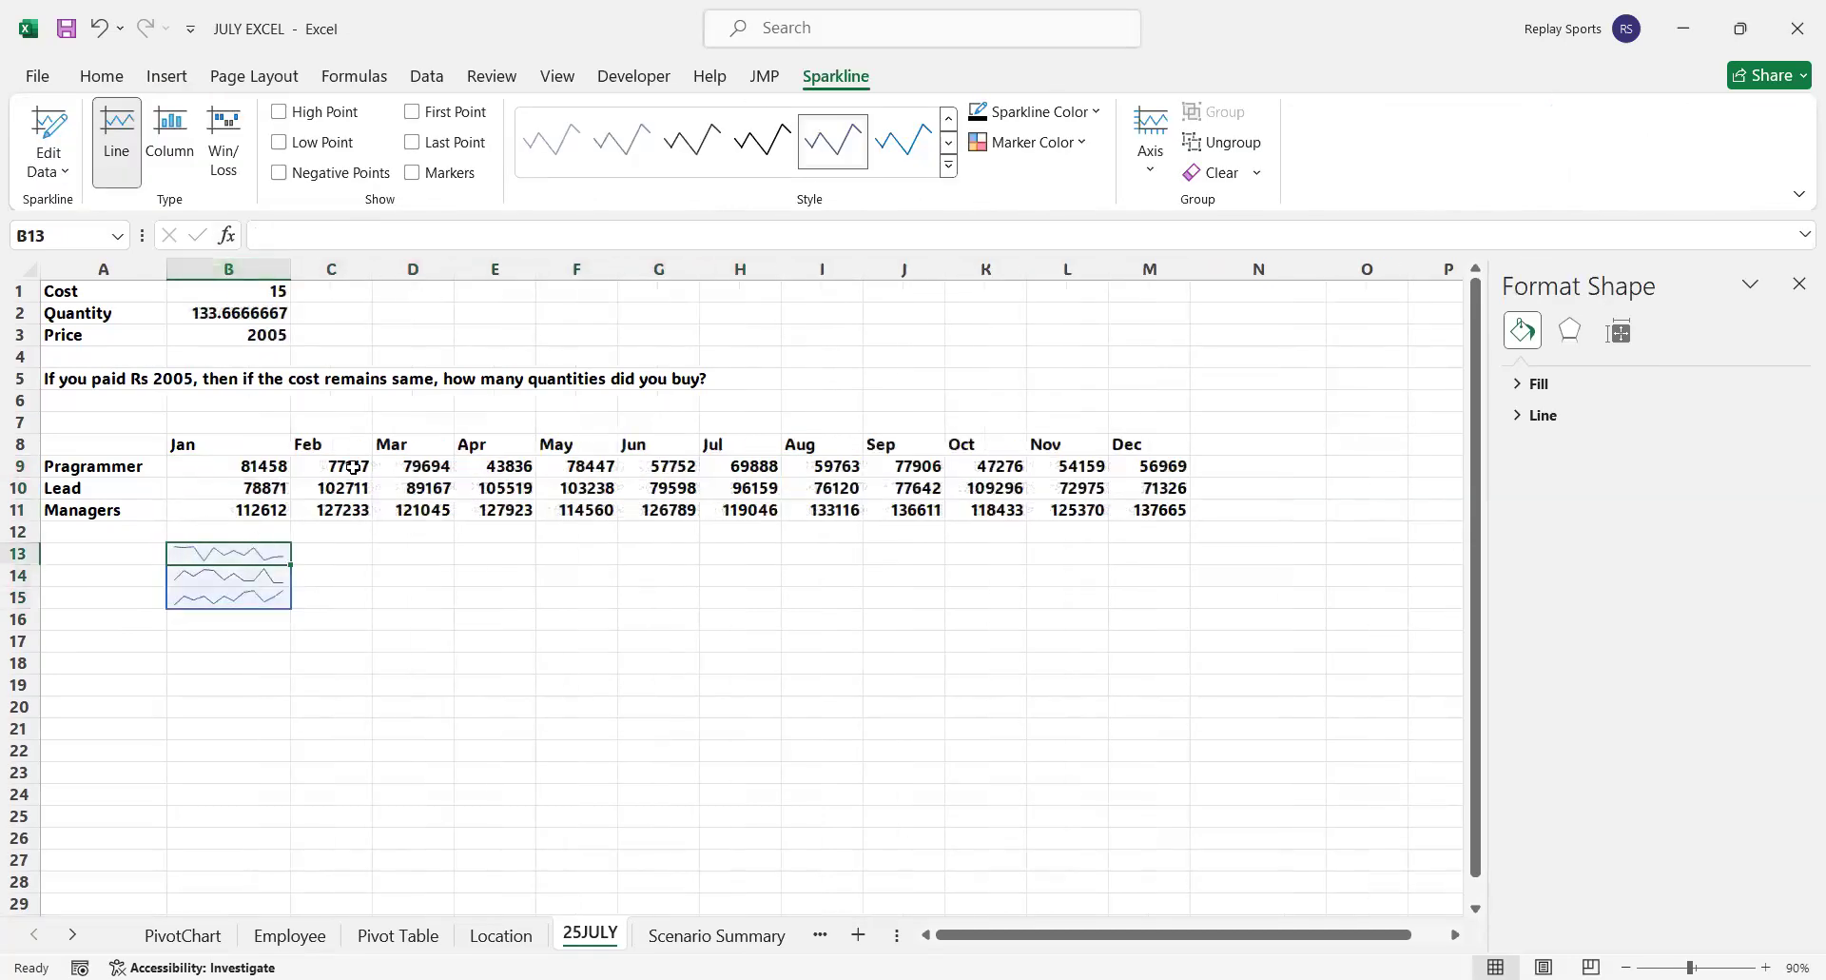
left_click_drag(291, 270, 819, 347)
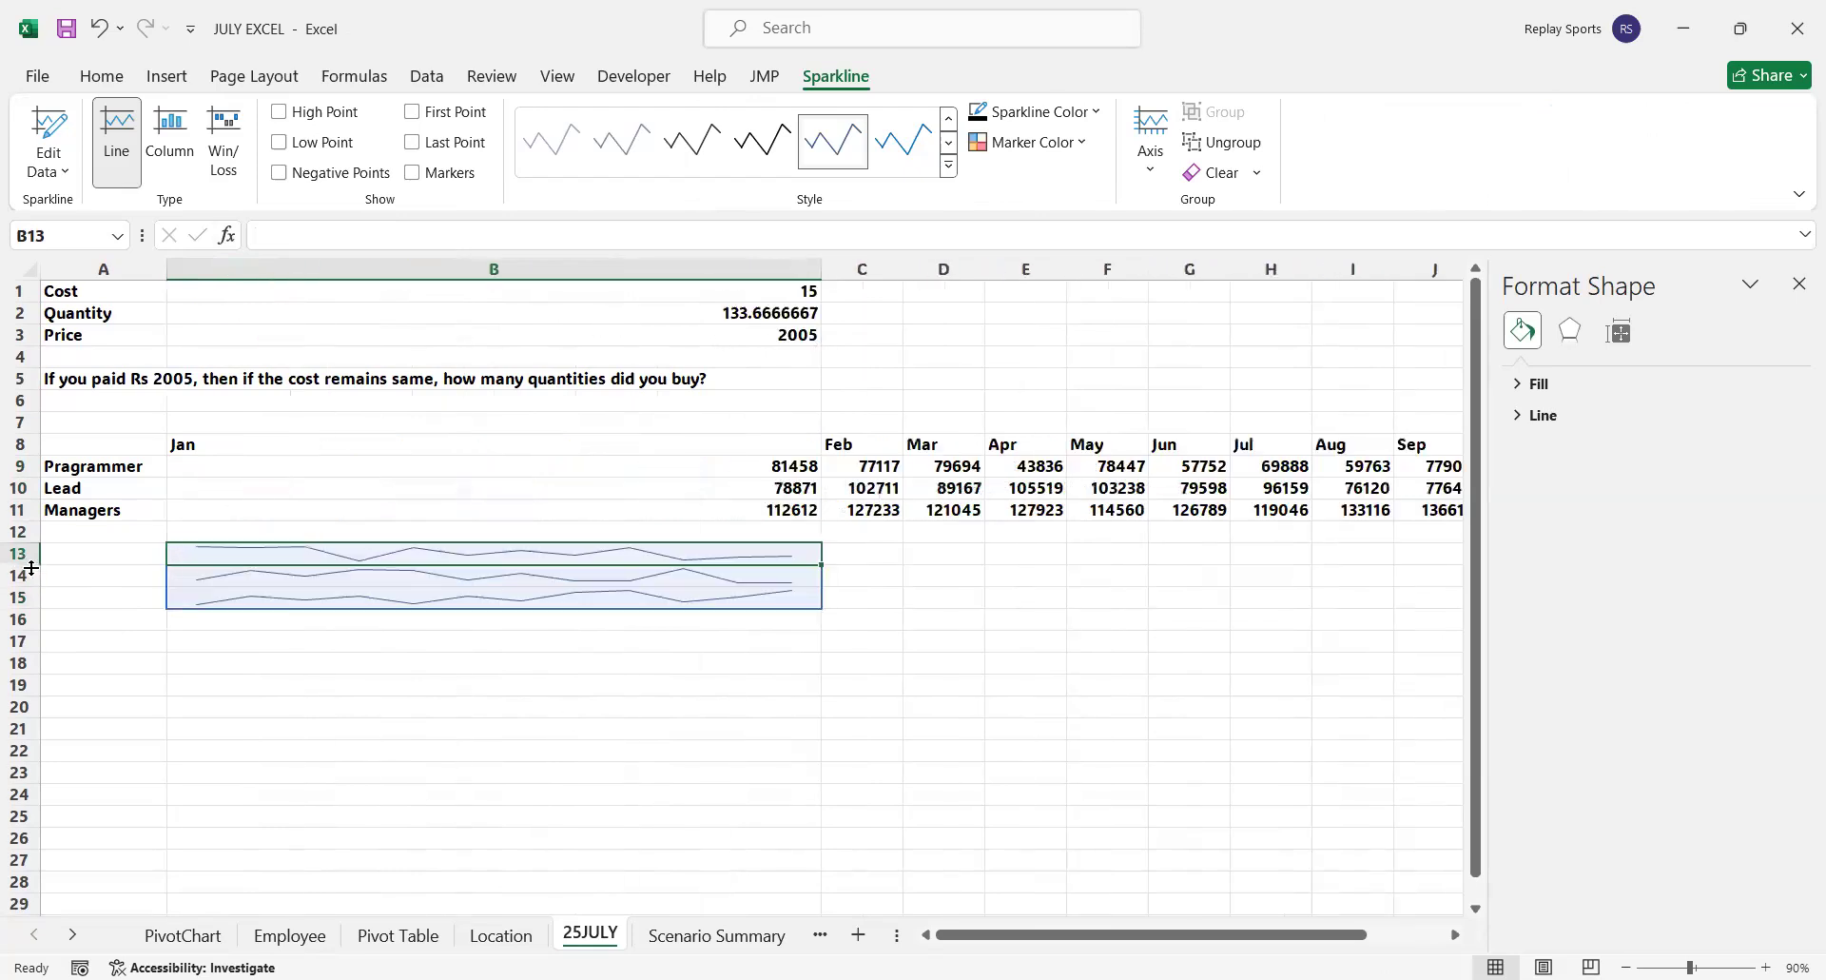
Increase the heights of rows 13, 14 and 15 to enlarge the sparklines vertically
left_click_drag(31, 568, 39, 627)
left_click_drag(26, 564, 25, 615)
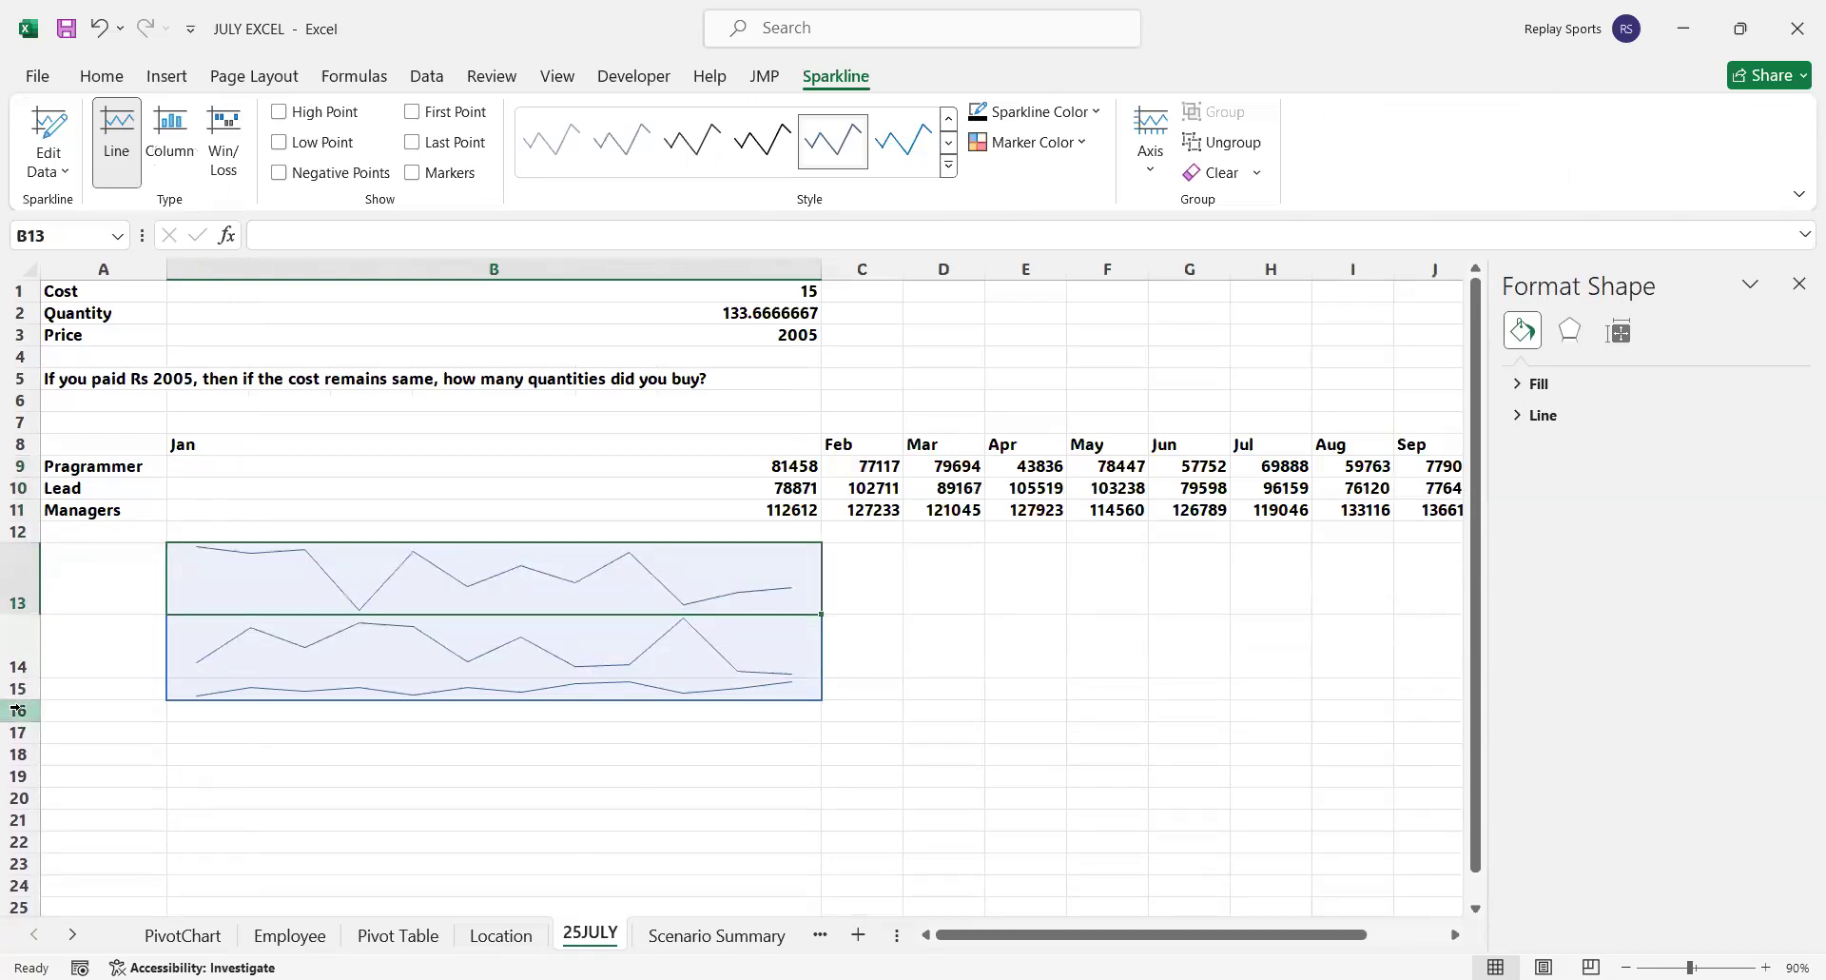
left_click_drag(31, 699, 39, 759)
left_click(1016, 608)
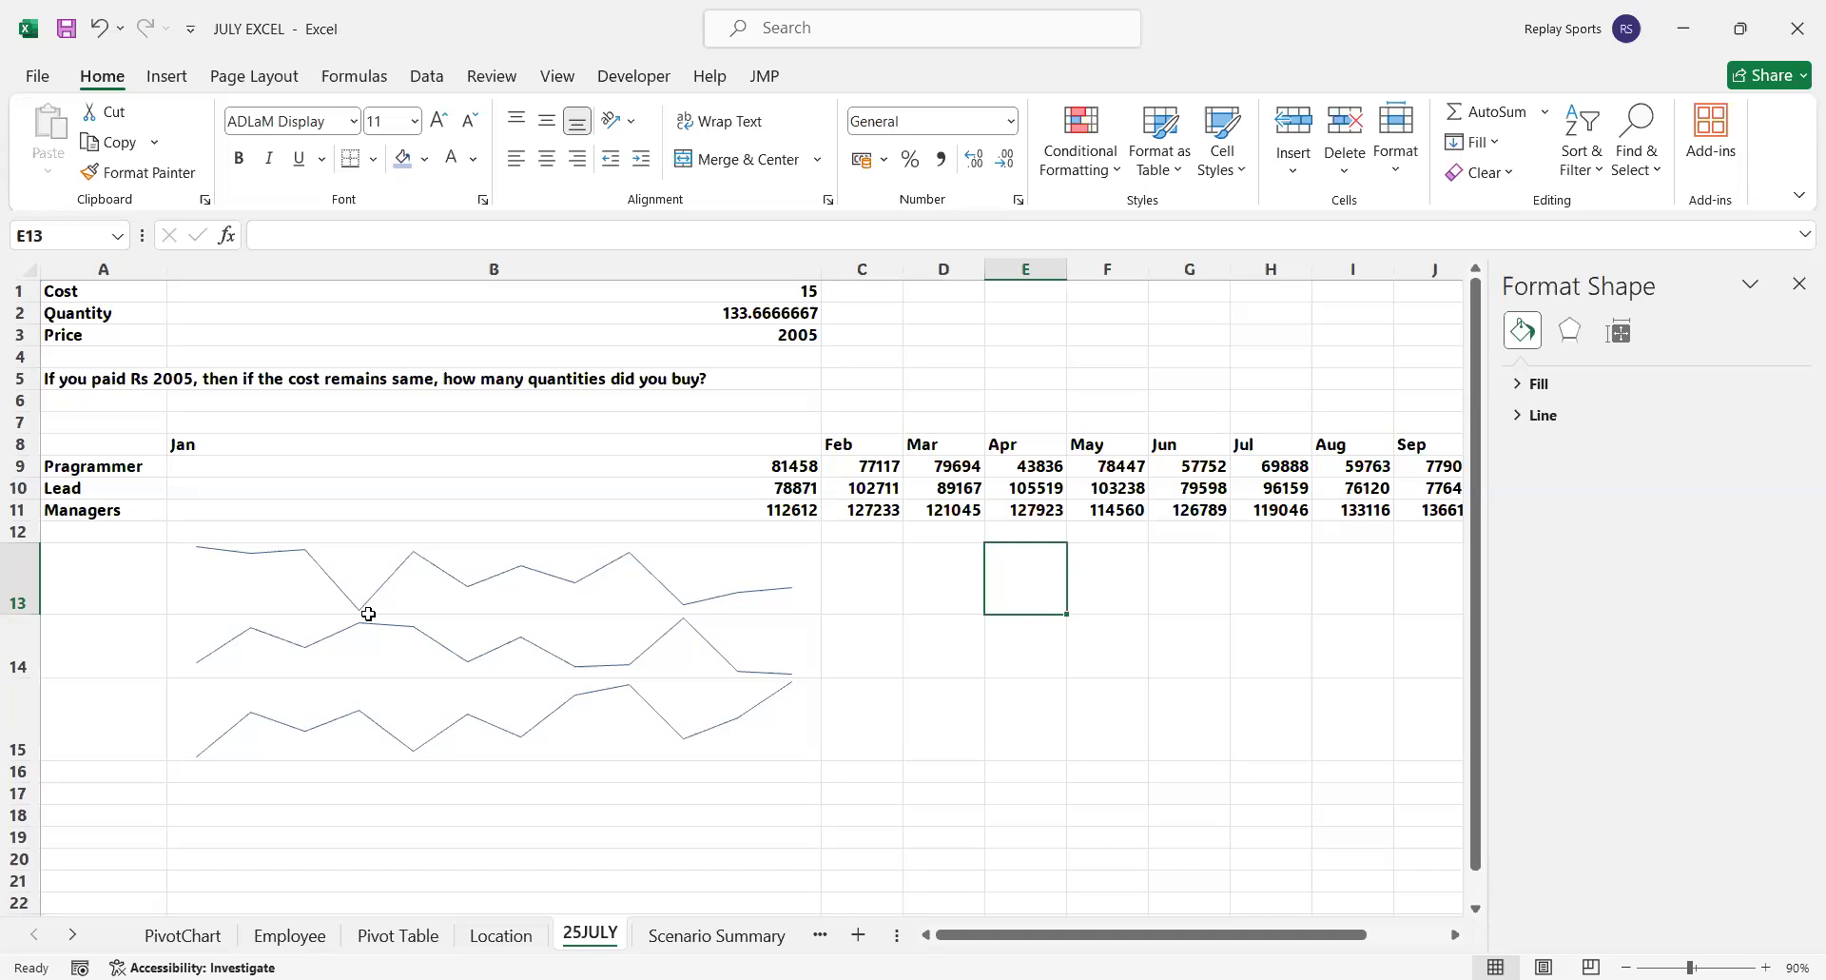
Narrow column B to about the width of the other months and merge and center B13:M13, B14:M14 and B15:M15 as separate rows
left_click(433, 562)
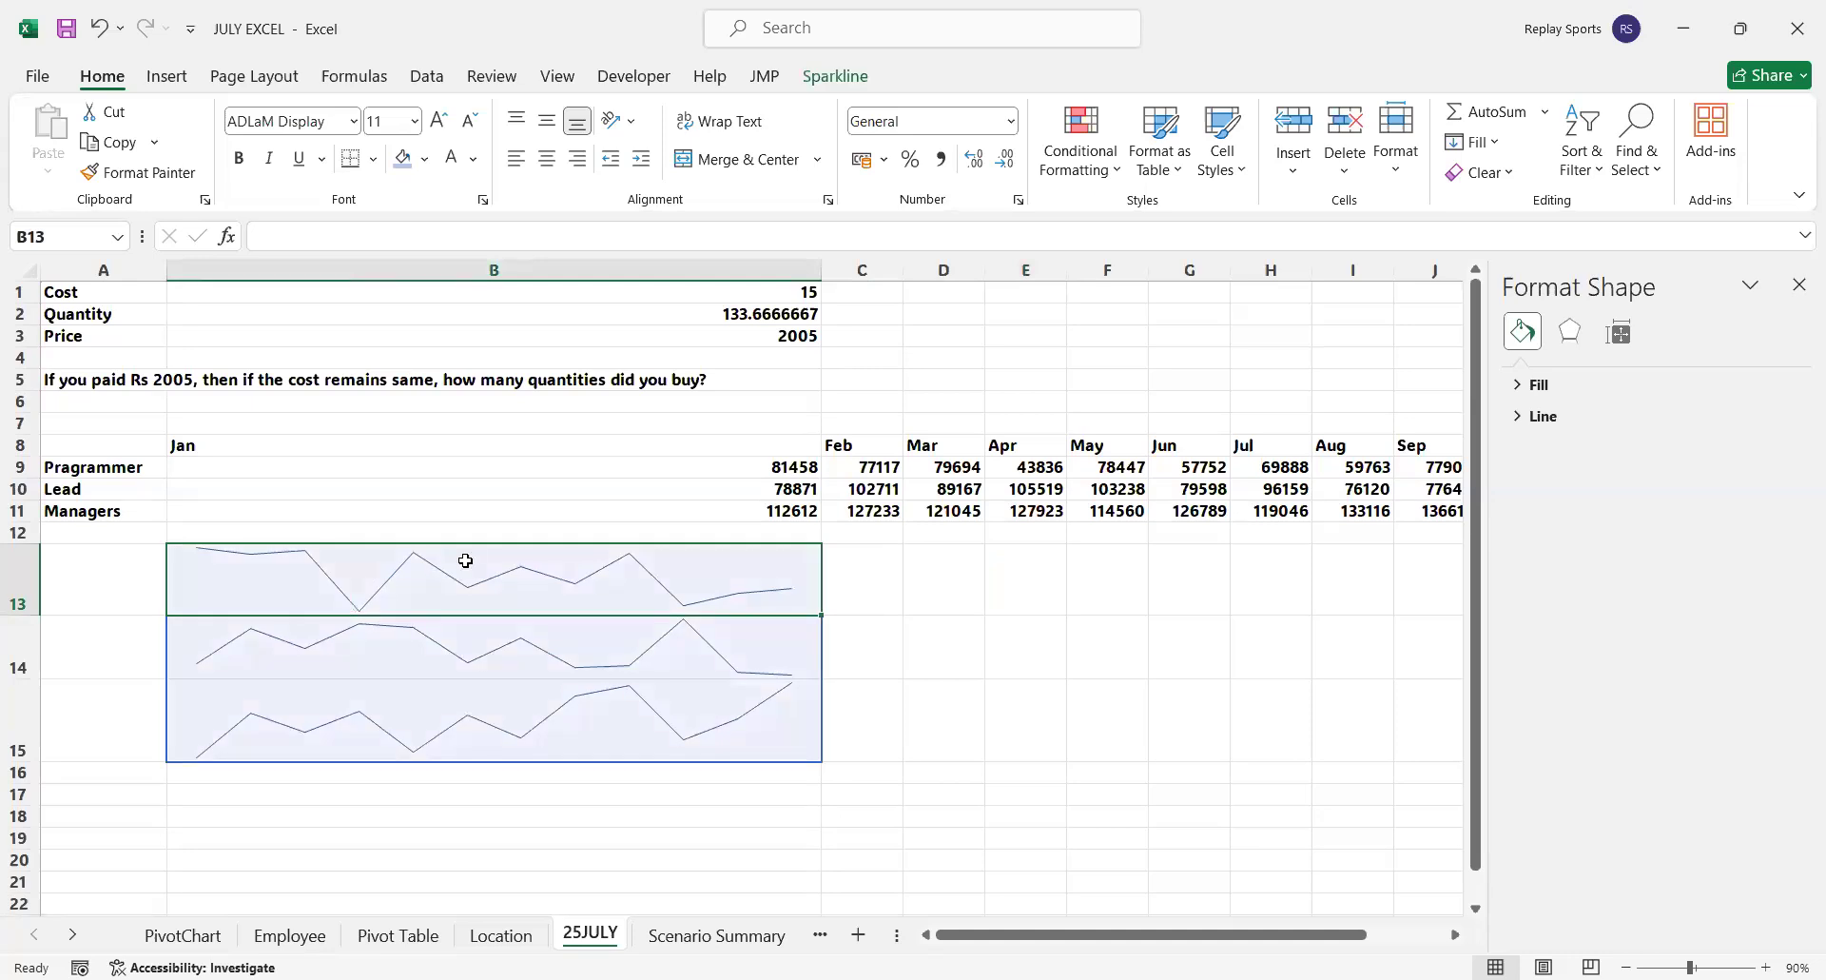
left_click_drag(822, 270, 247, 307)
left_click_drag(294, 593, 1087, 585)
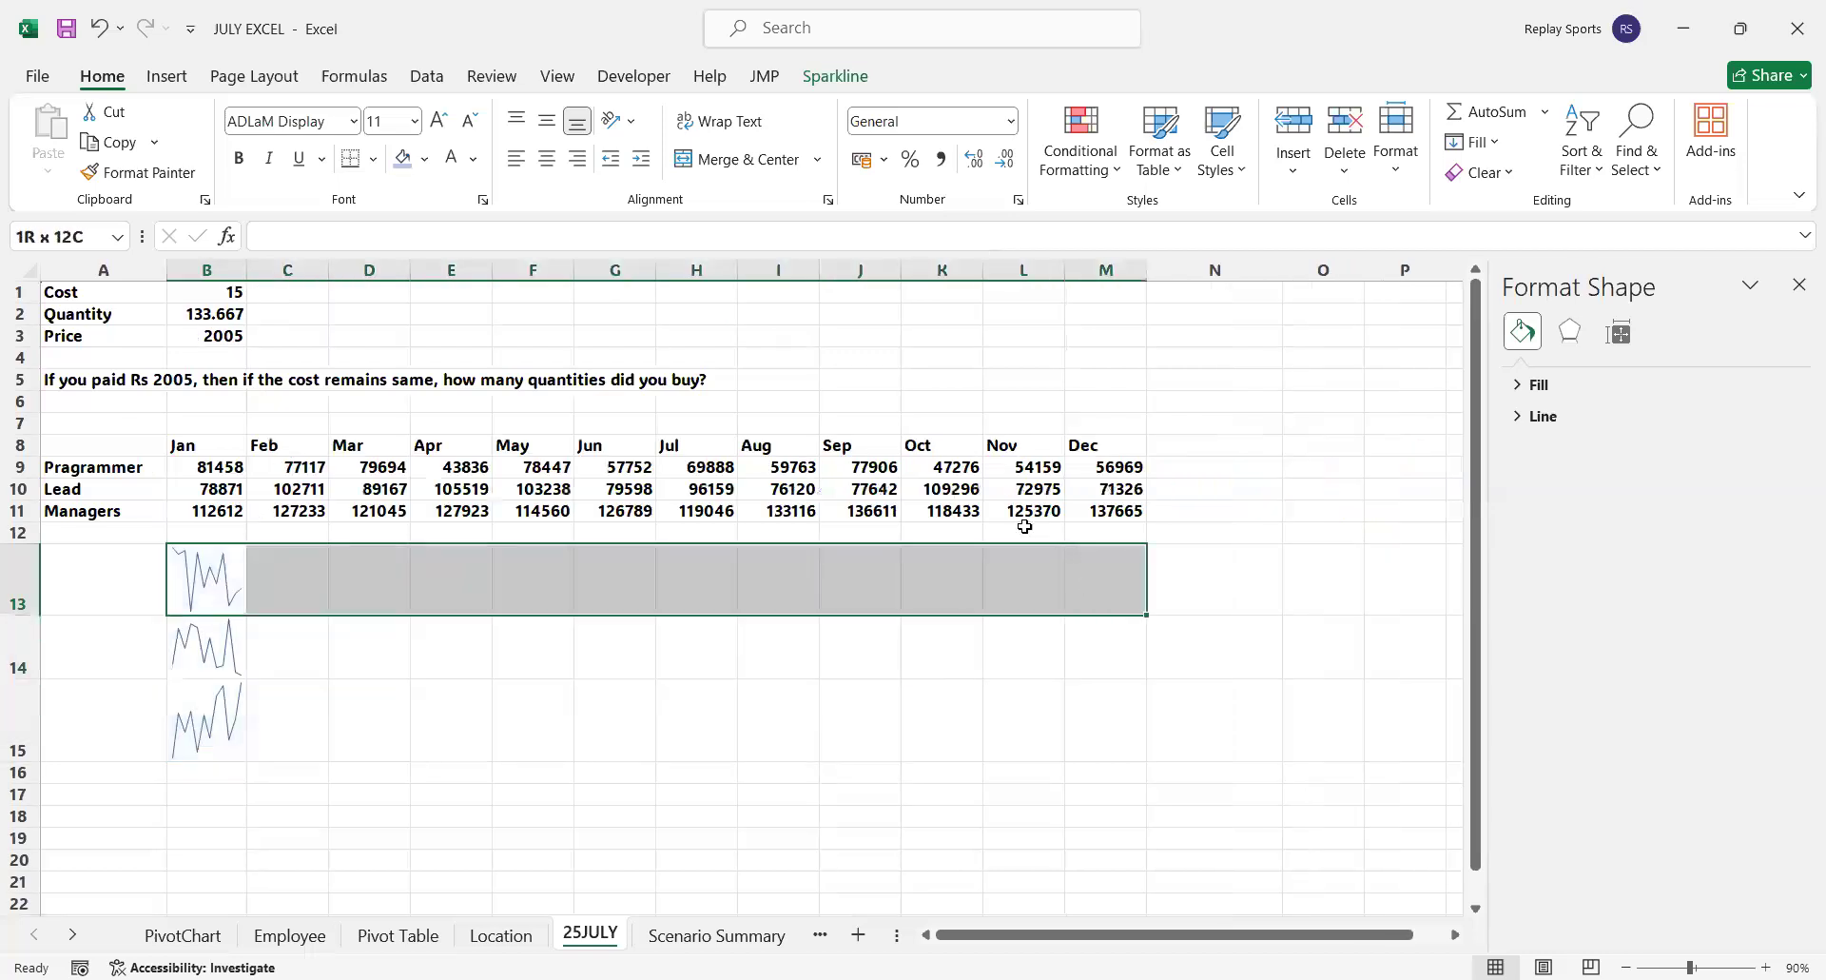
left_click(746, 159)
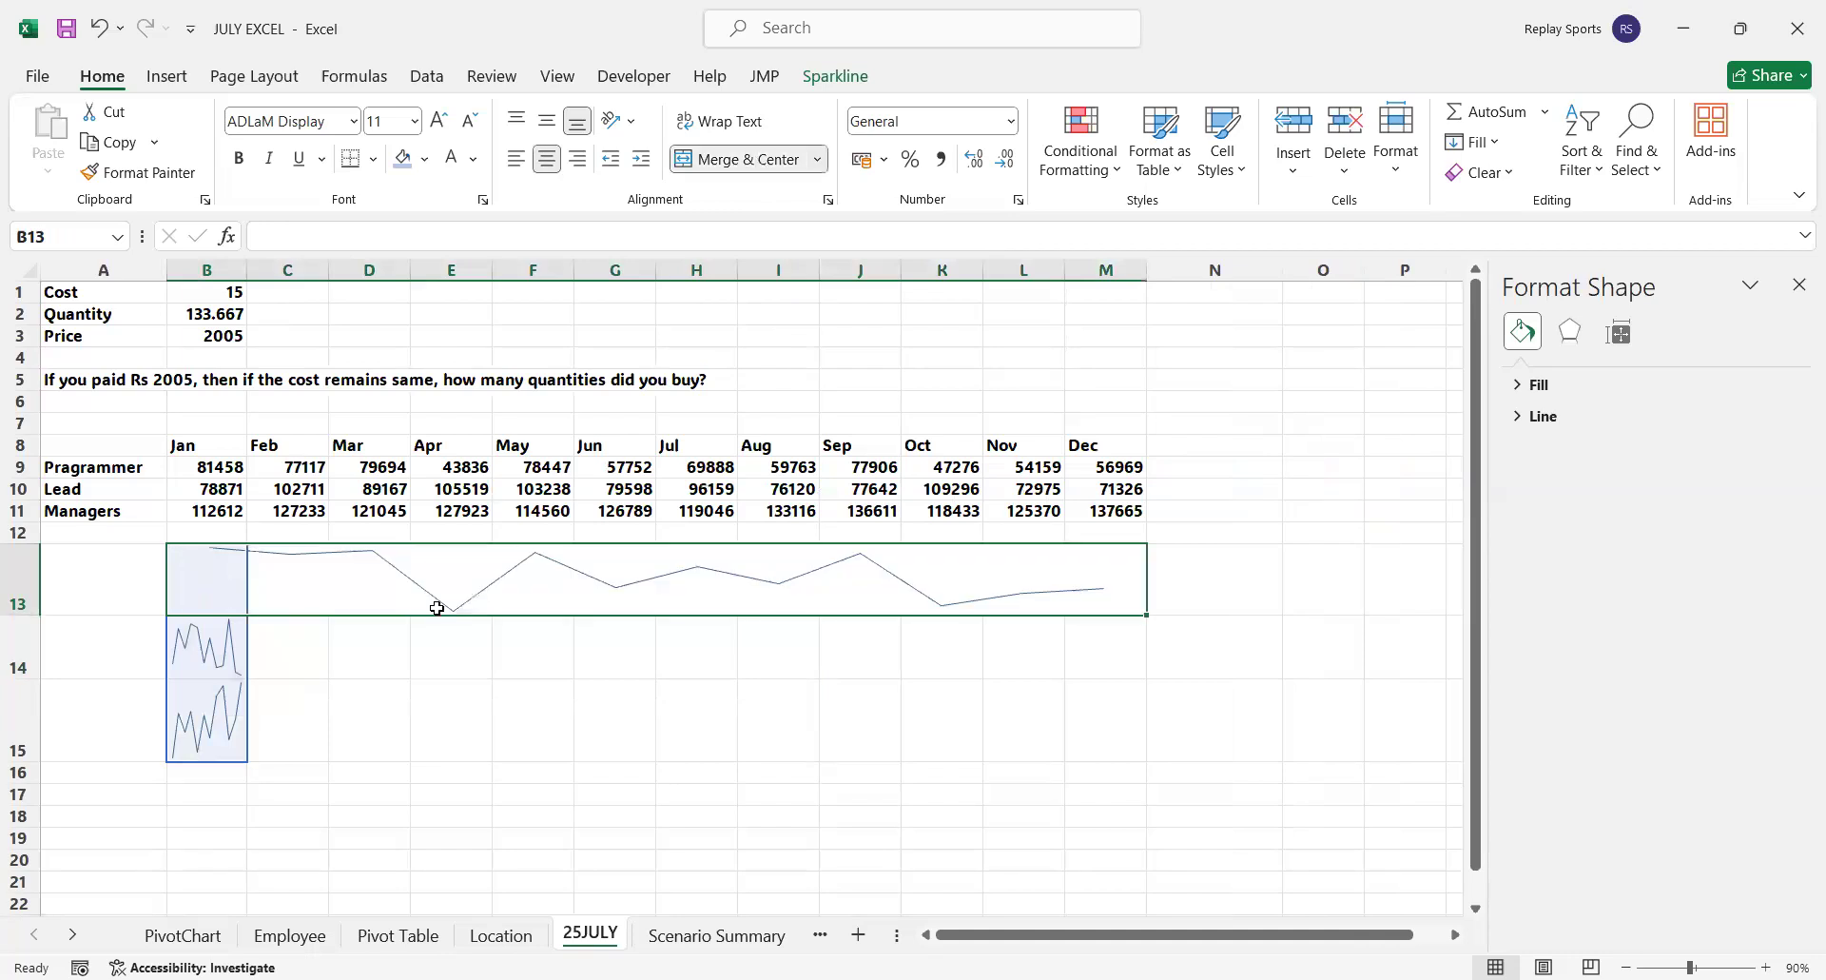
left_click_drag(224, 645, 1141, 664)
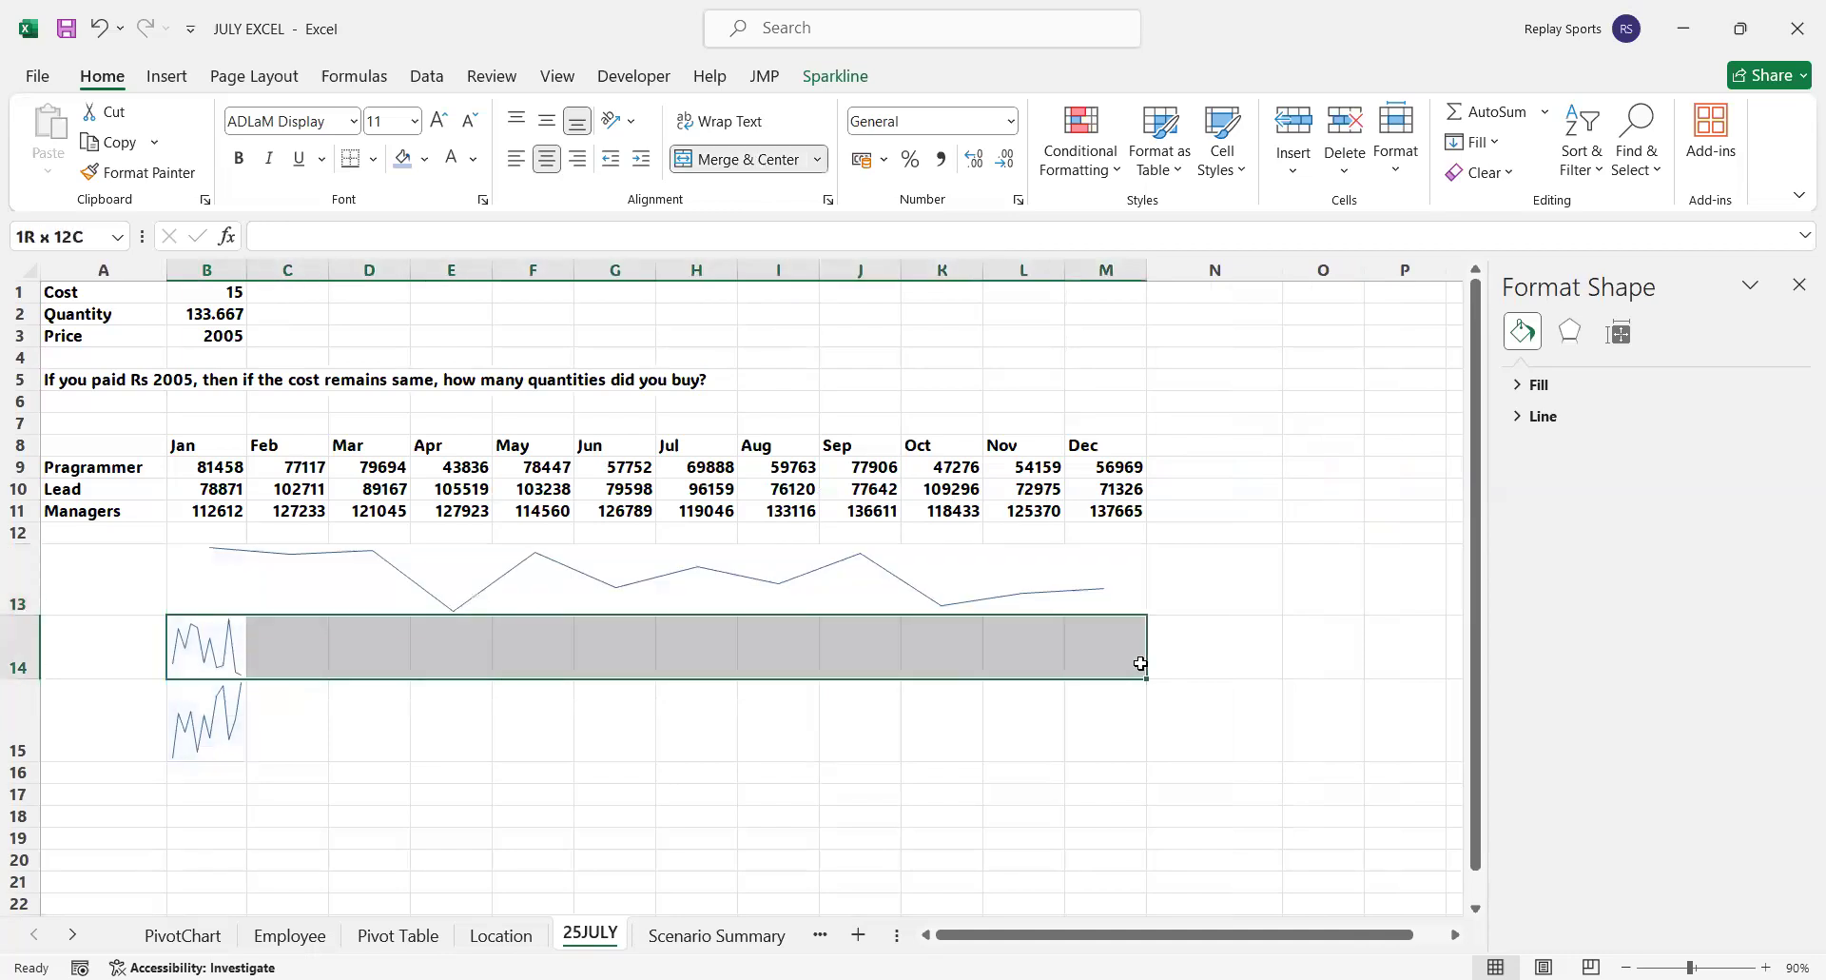
left_click(747, 159)
left_click_drag(176, 719, 1138, 721)
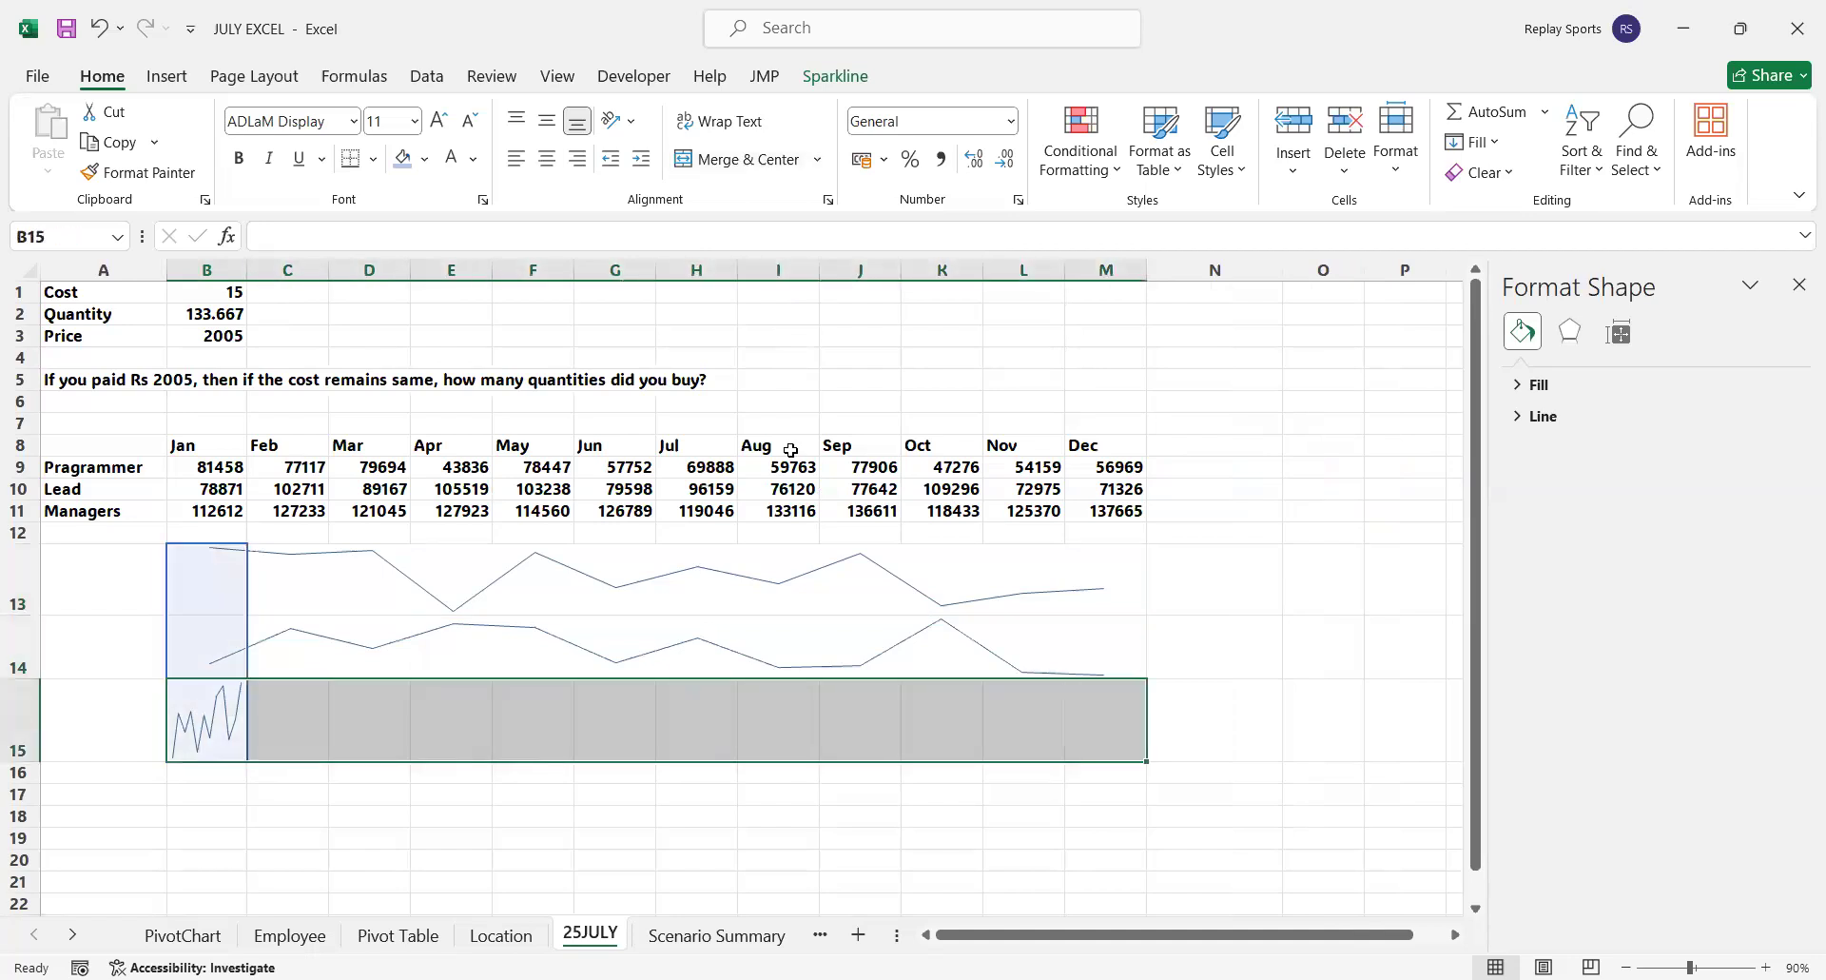
left_click(740, 160)
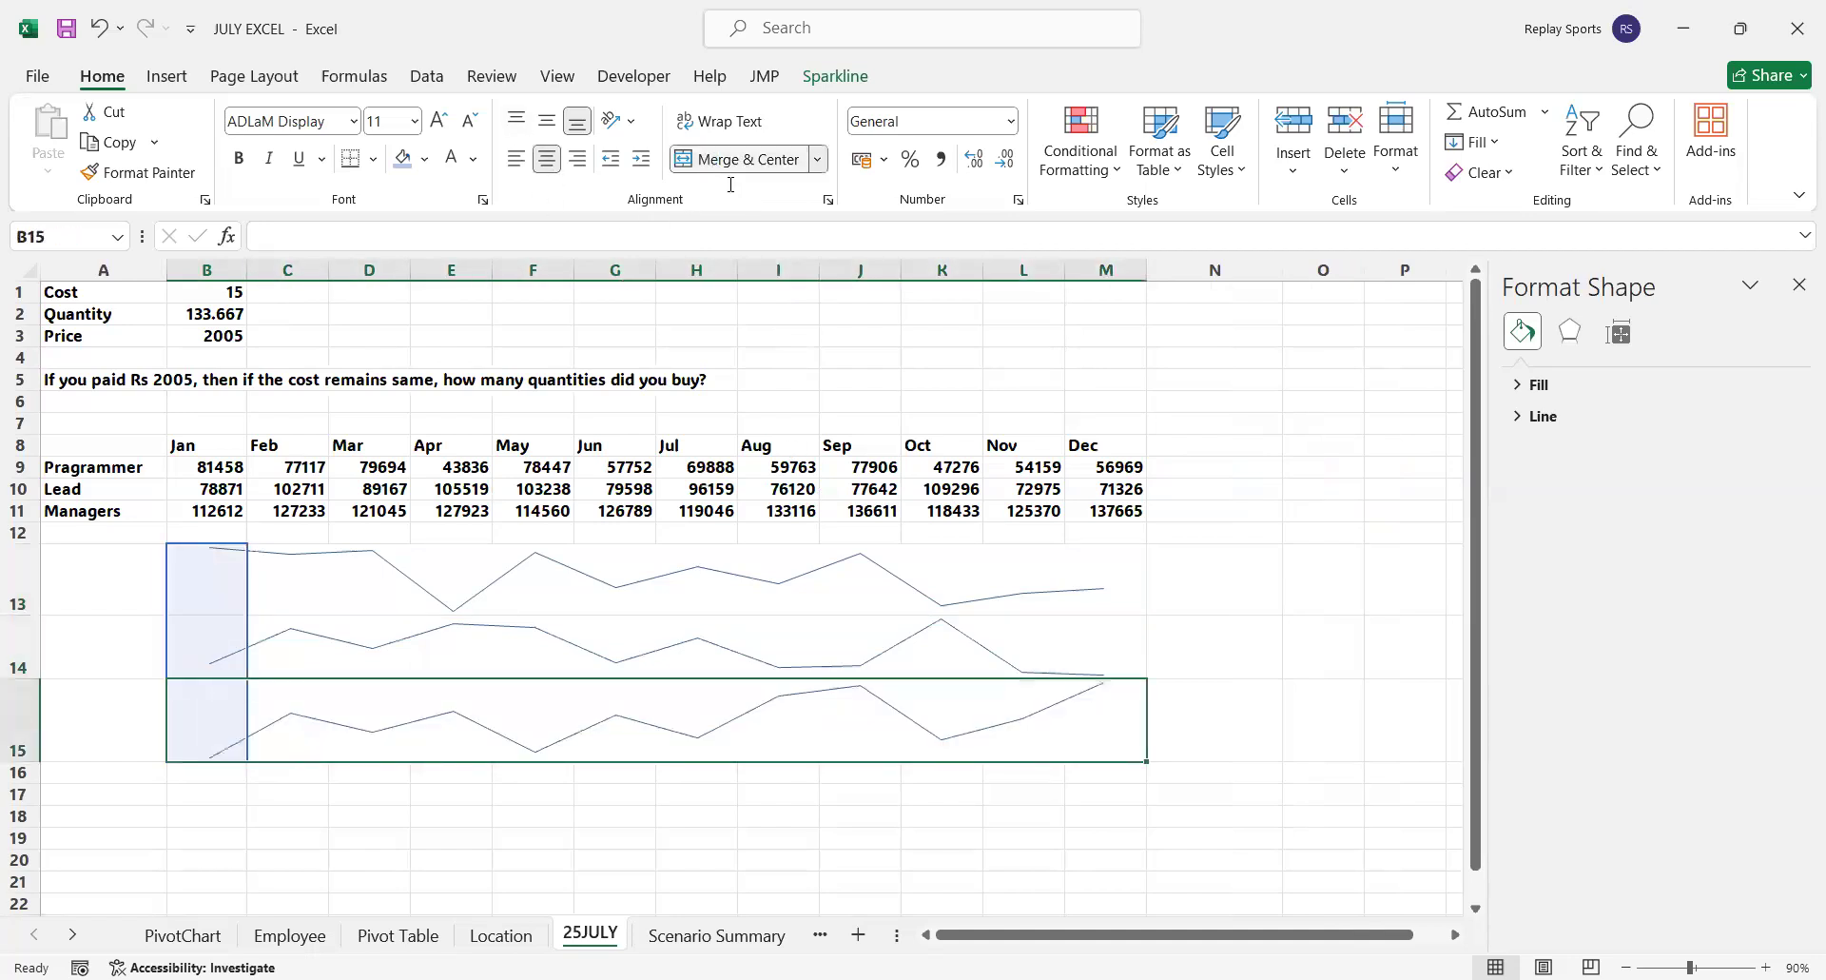
left_click(533, 858)
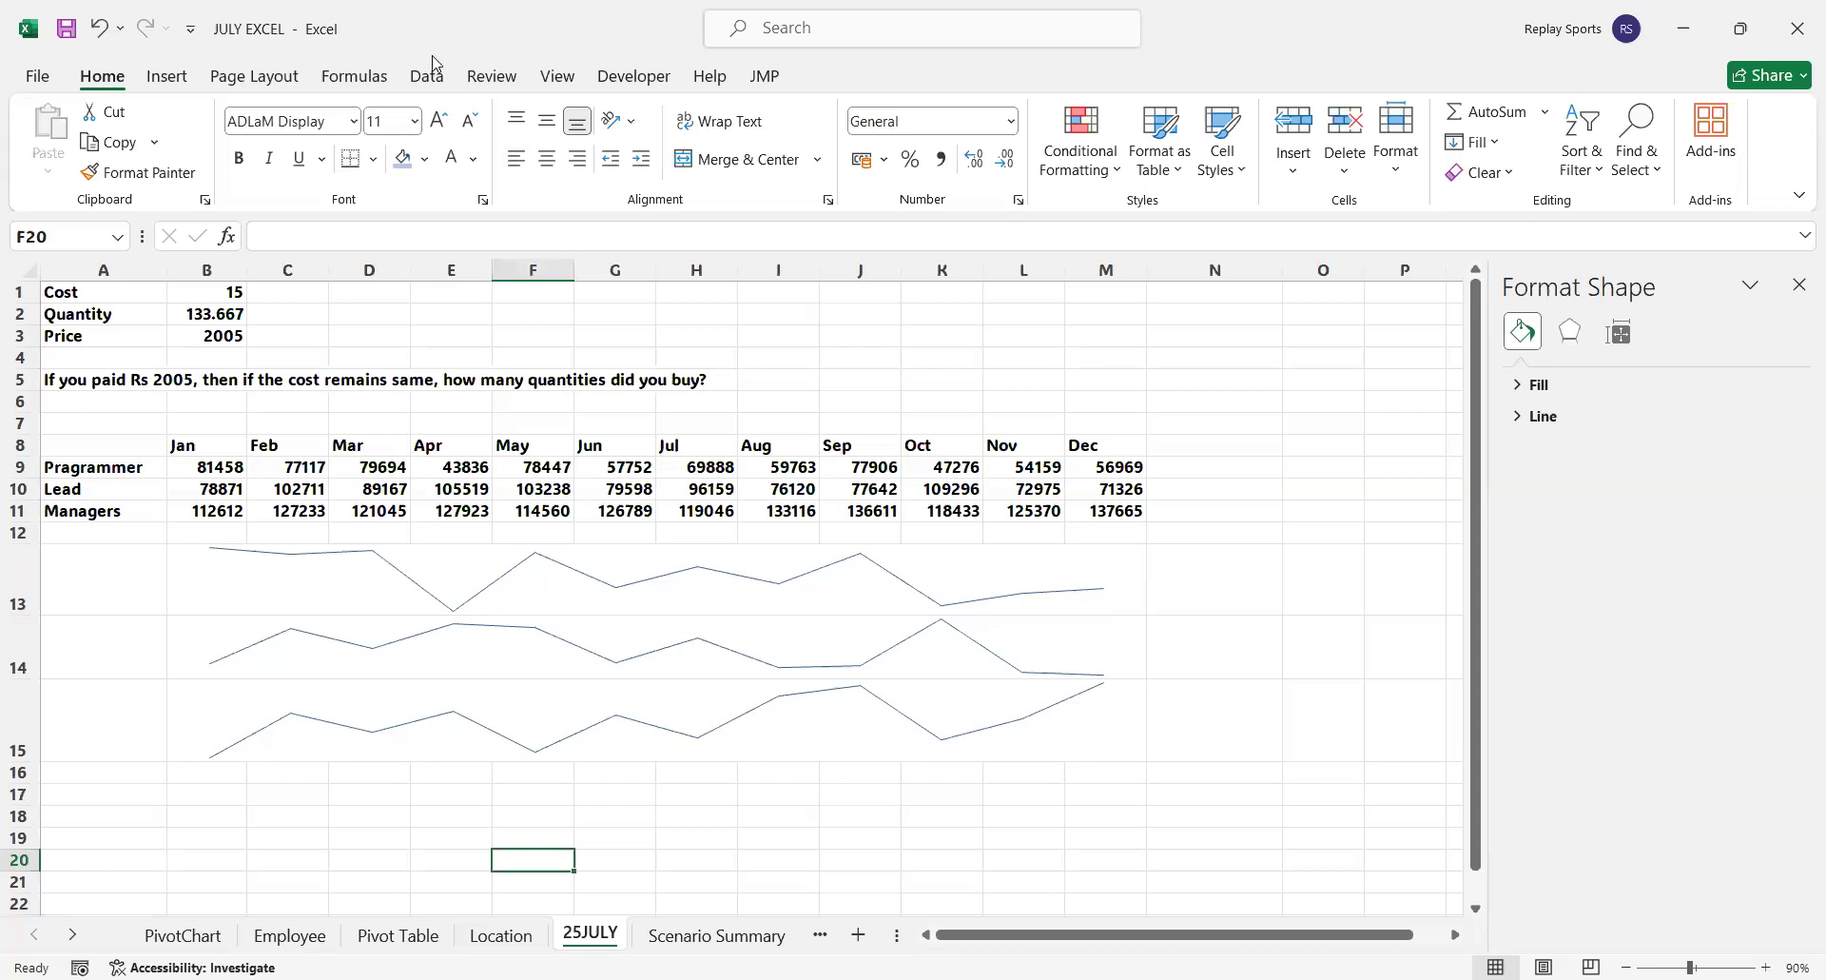
Insert a markers-only scatter chart of the Programmer and Lead rows in A9:M10, enlarge it and move it slightly down
left_click(169, 78)
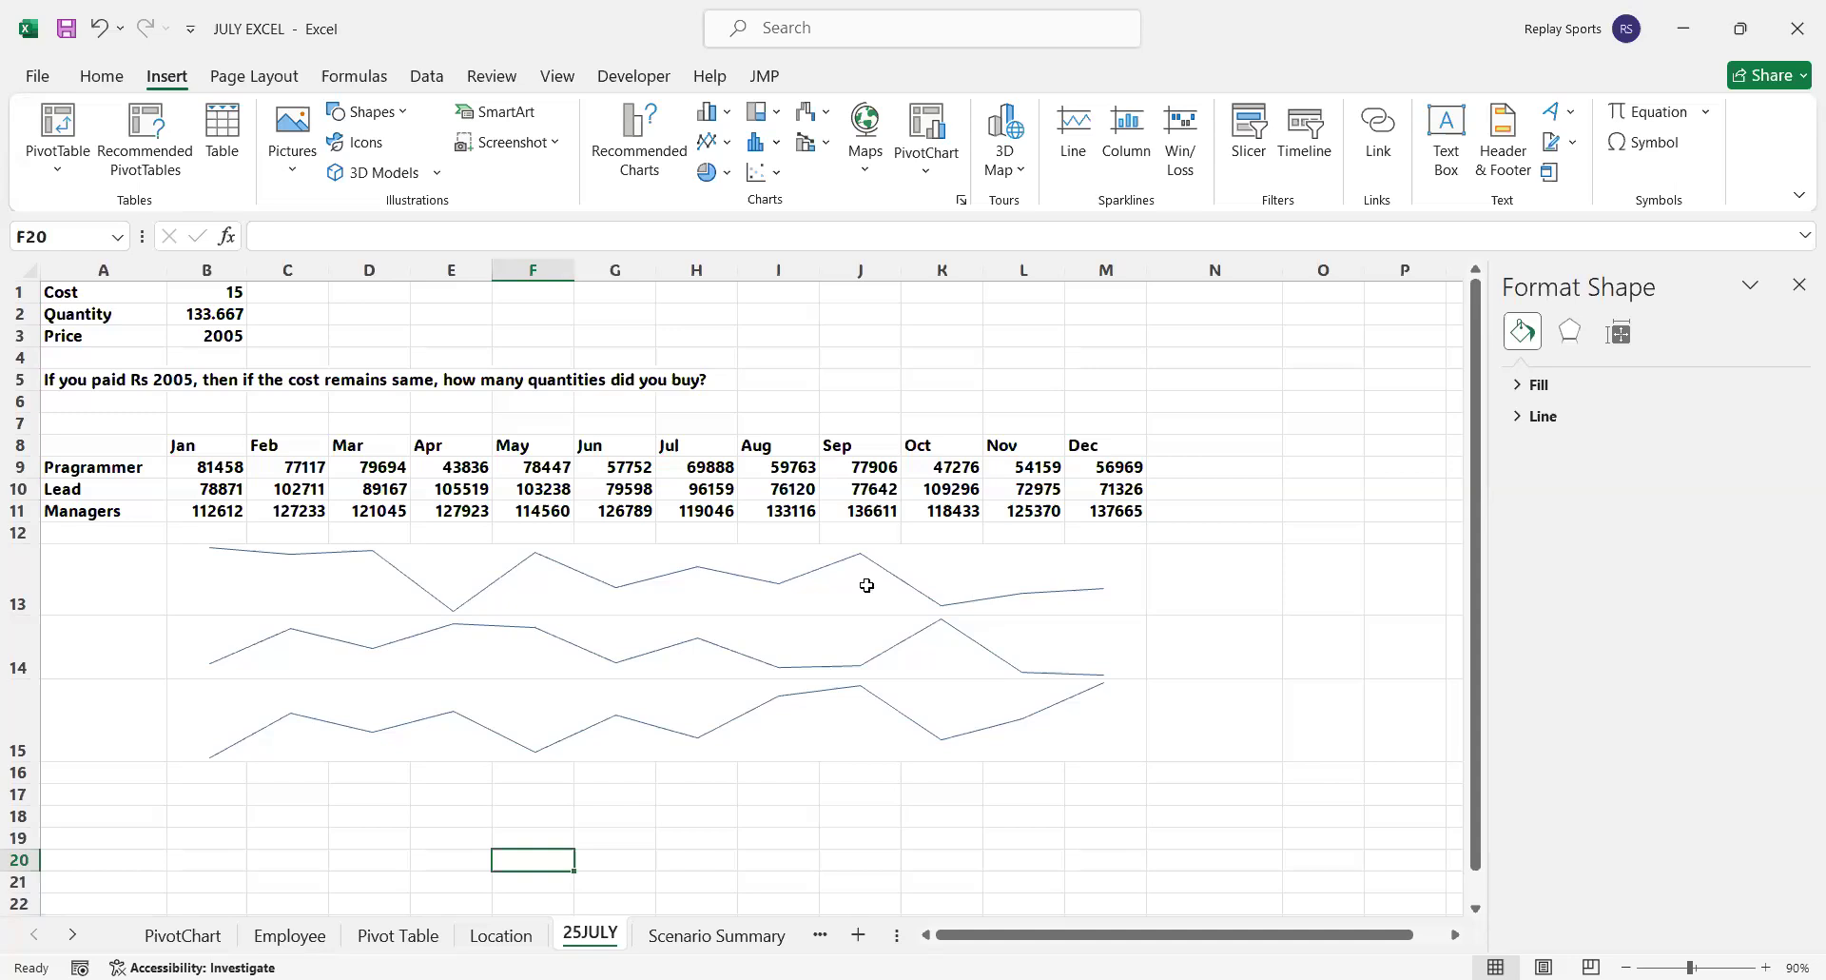
left_click_drag(110, 468, 1120, 483)
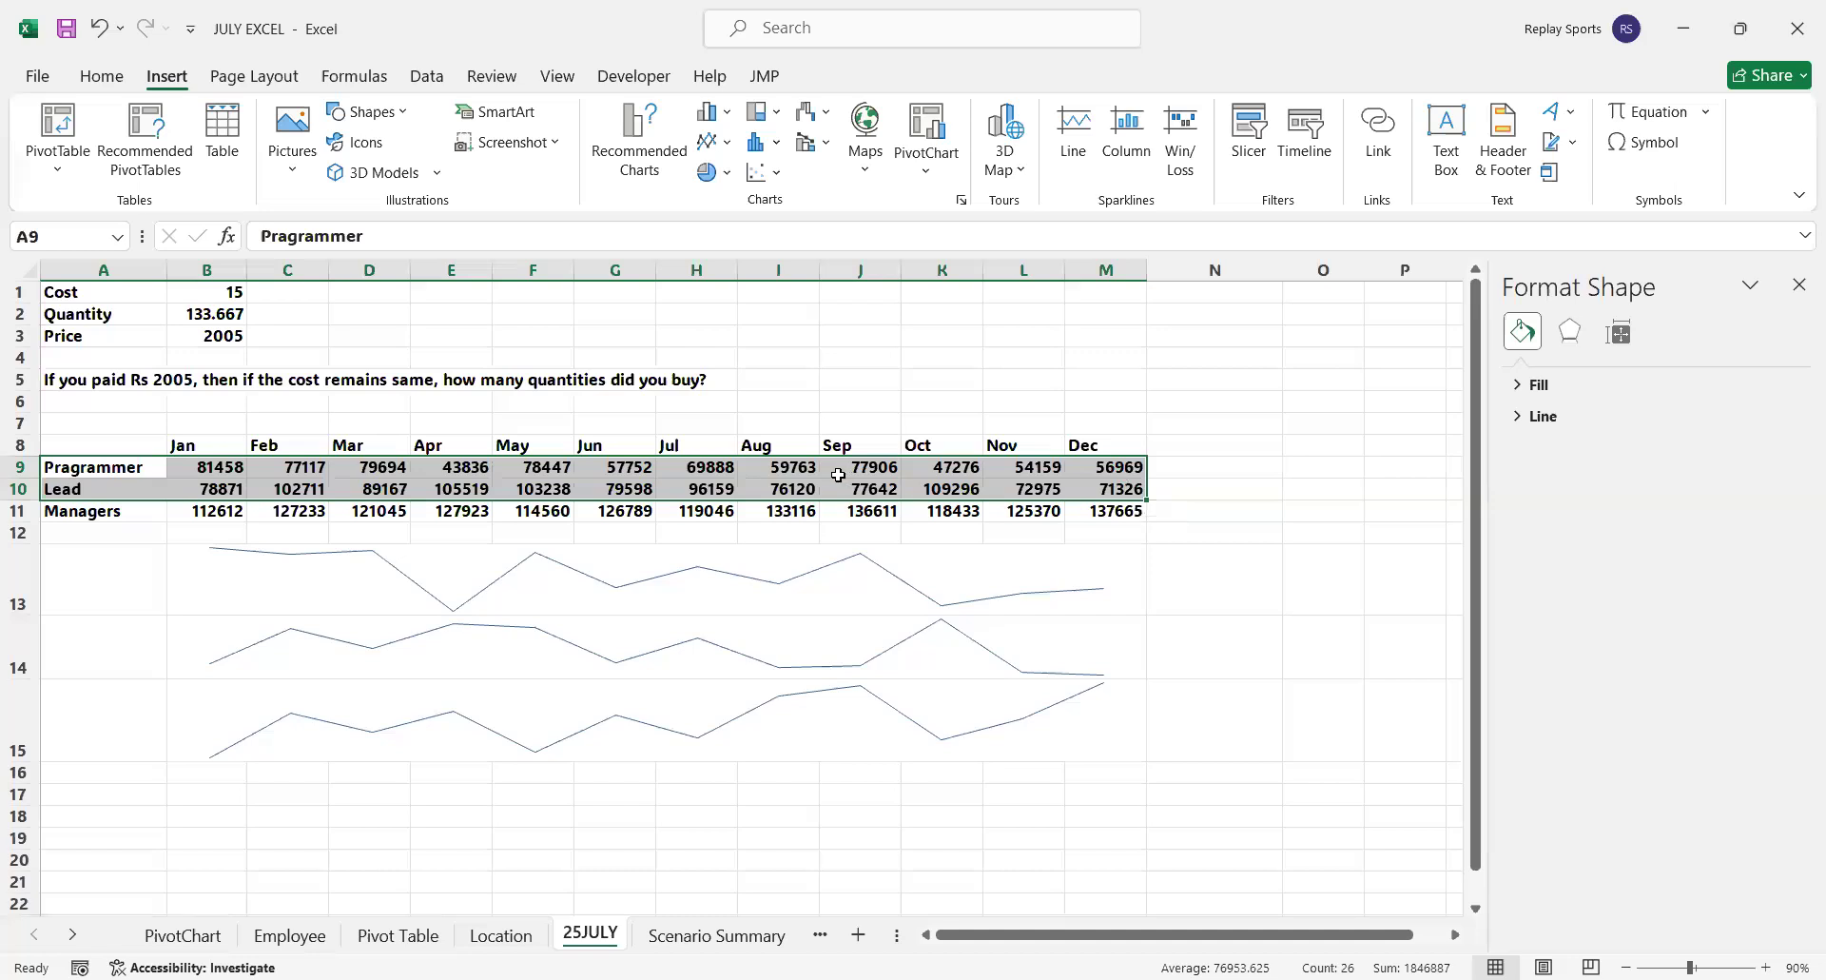
left_click(771, 175)
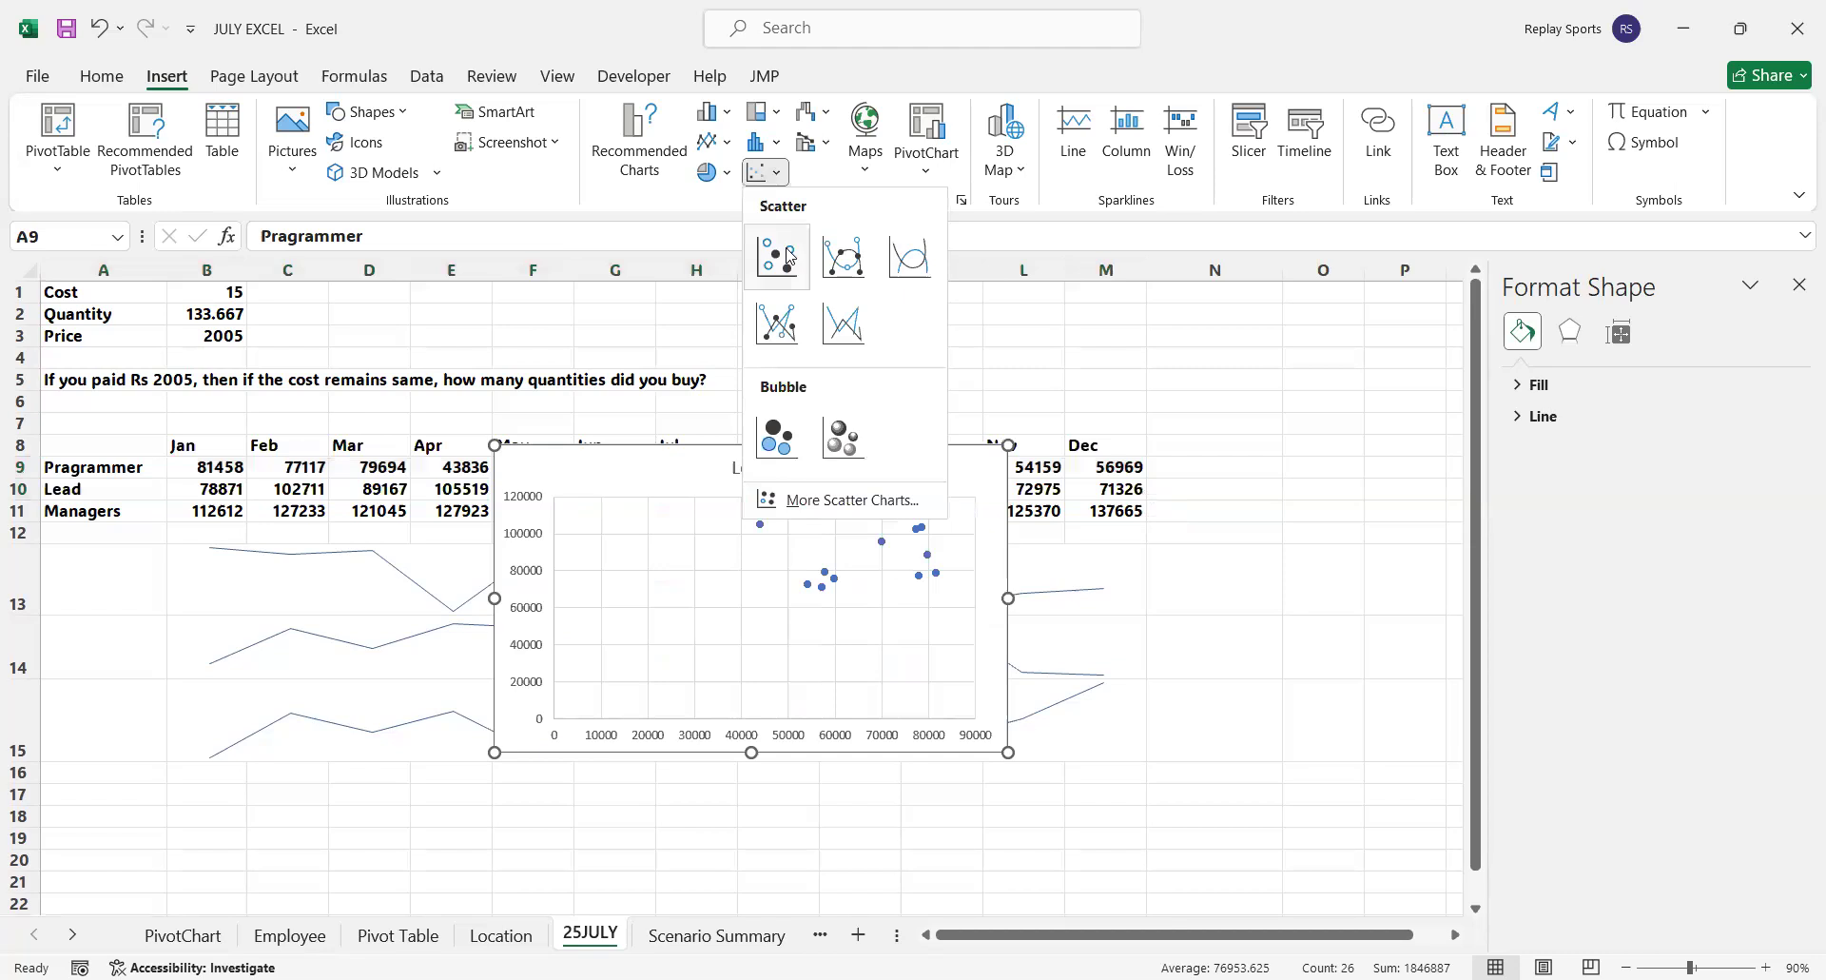
left_click_drag(1008, 752, 1204, 821)
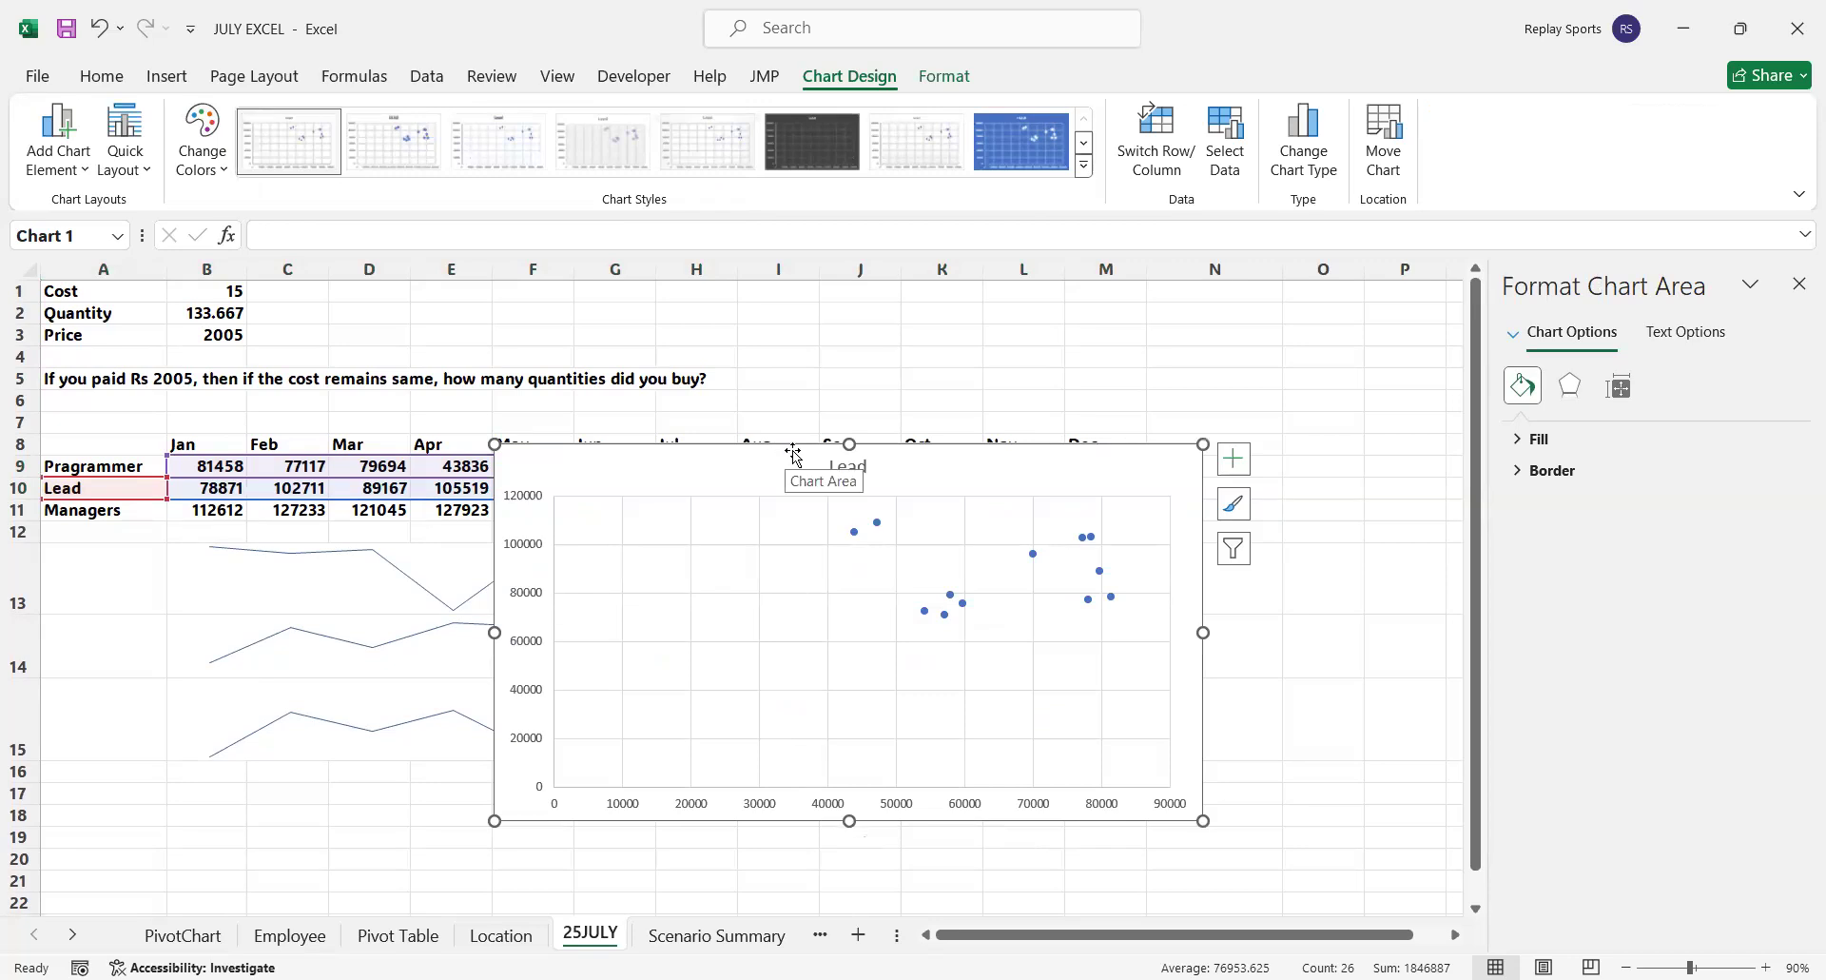
left_click_drag(793, 452, 793, 495)
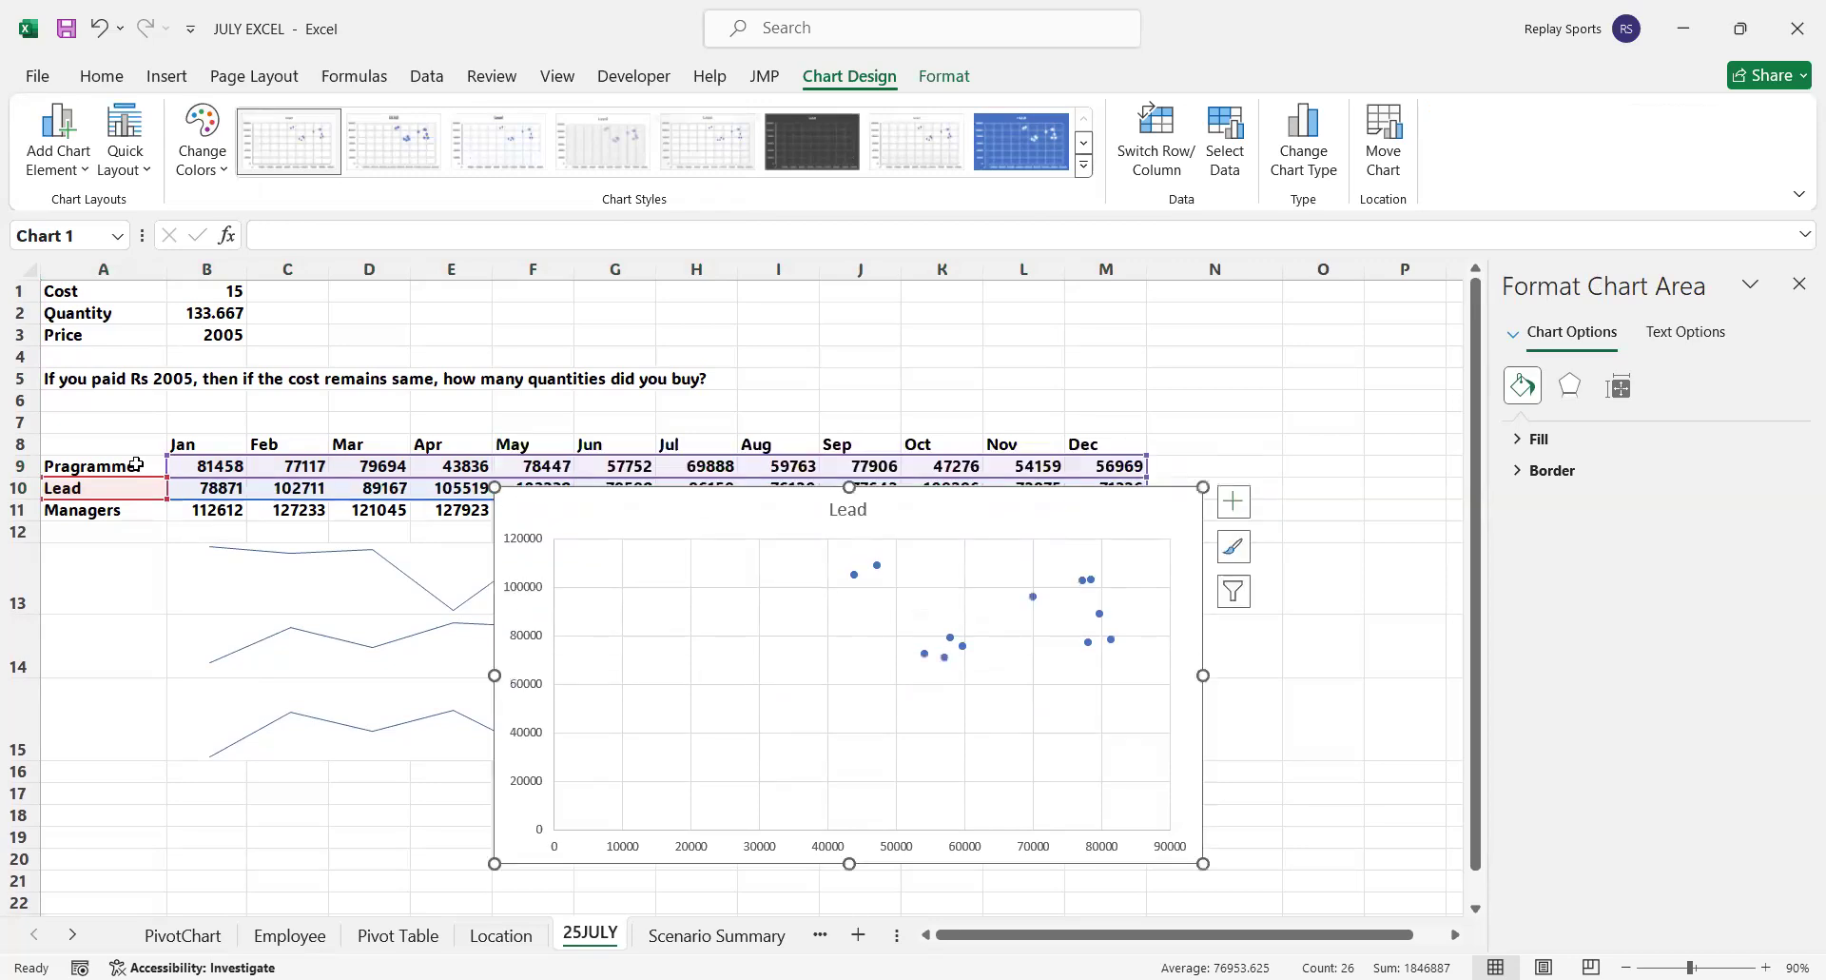